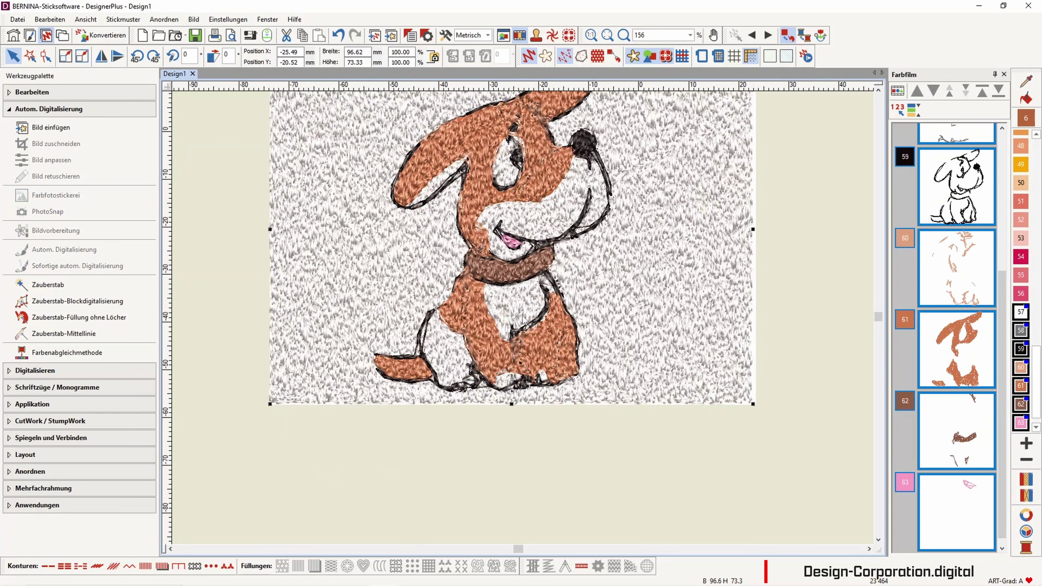
# Select the white colour 57 block in the colour film and delete the background stitches around the dog.
pyautogui.scroll(-1, 525, 323)
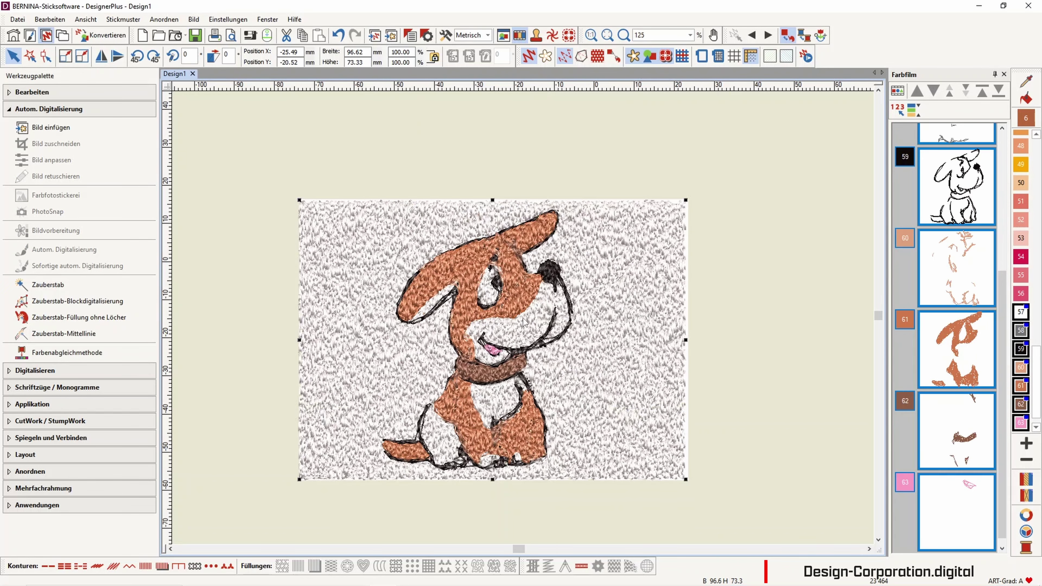
pyautogui.click(829, 408)
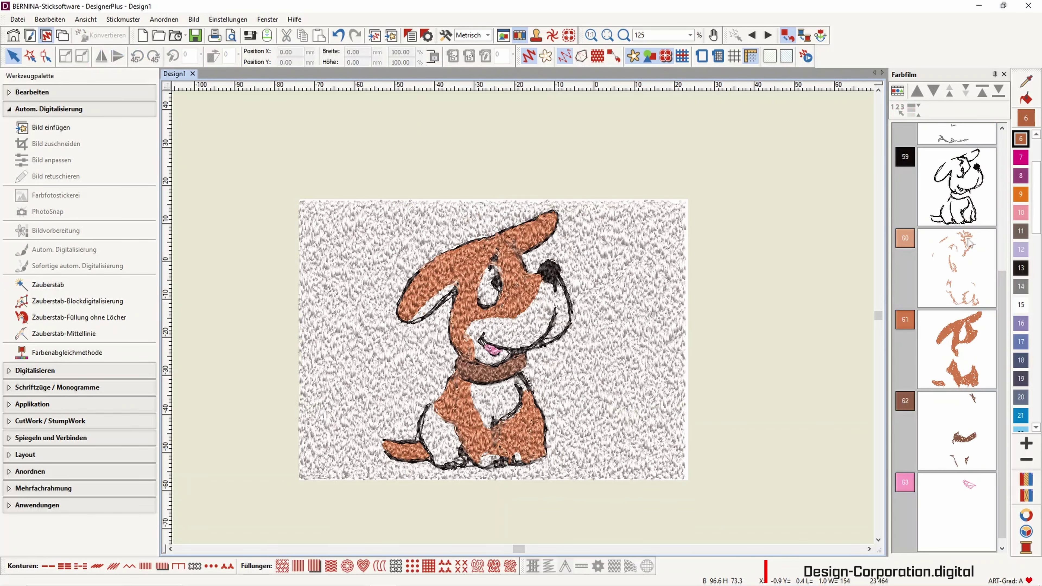
pyautogui.moveTo(1003, 306); pyautogui.dragTo(995, 152)
pyautogui.click(943, 263)
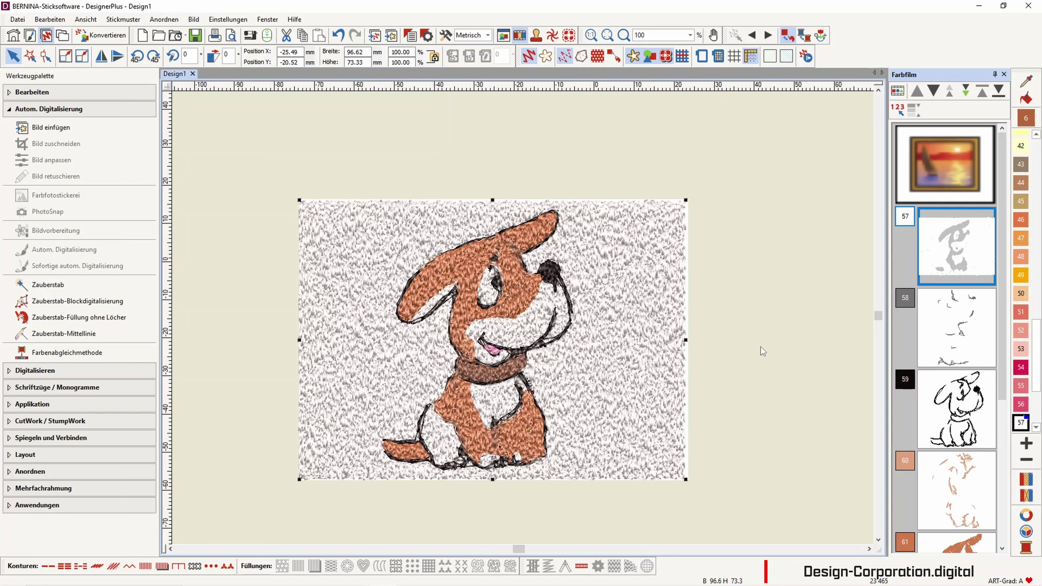
pyautogui.scroll(1, 635, 368)
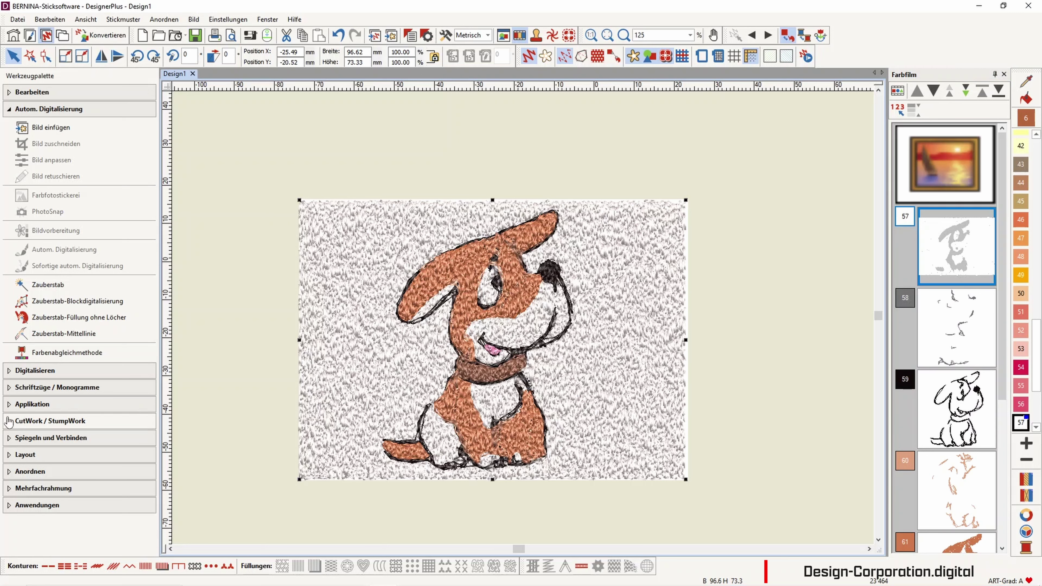
pyautogui.click(27, 472)
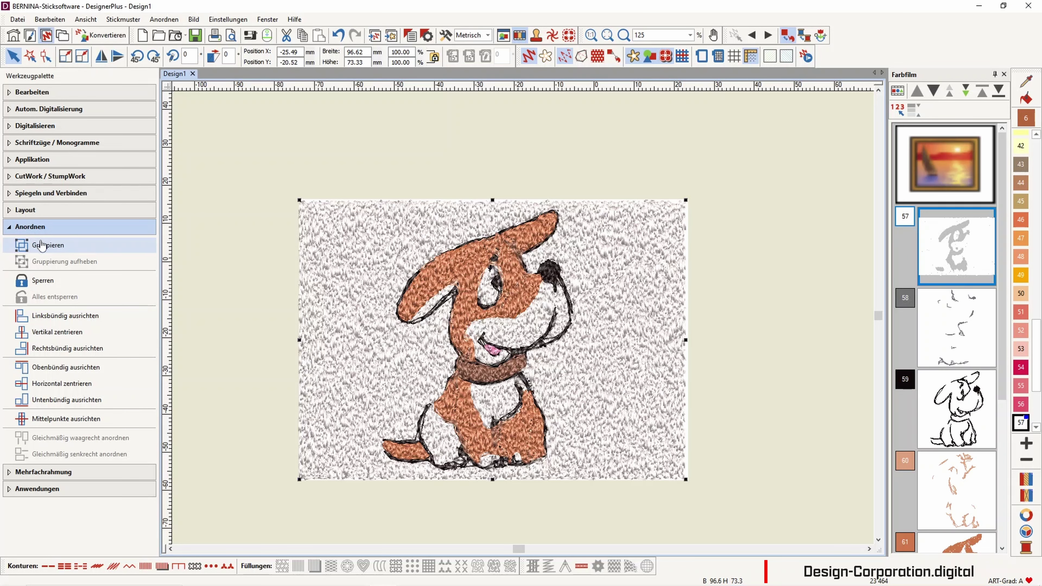
pyautogui.scroll(4, 447, 298)
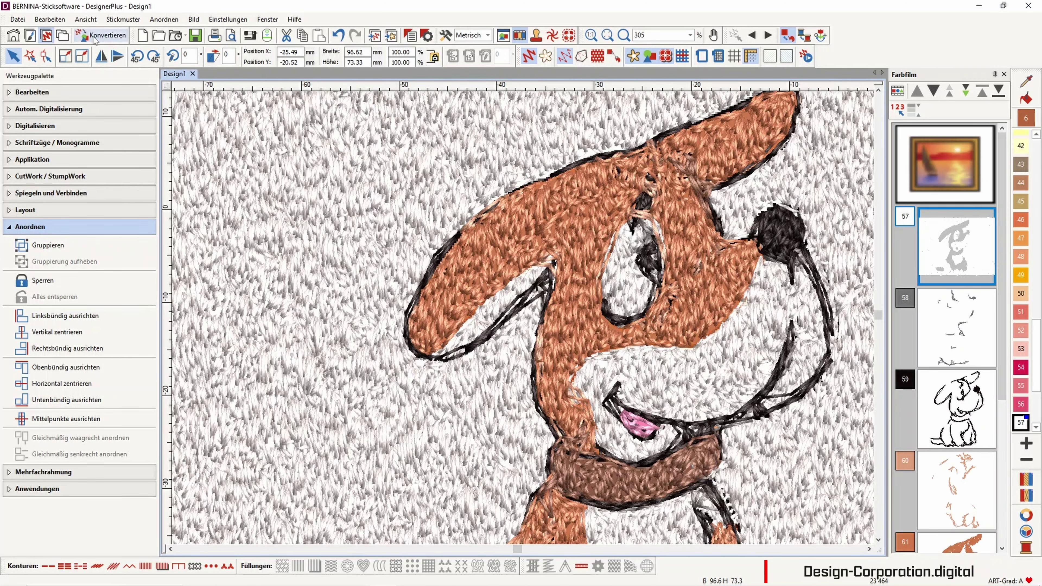
pyautogui.click(50, 19)
pyautogui.click(84, 117)
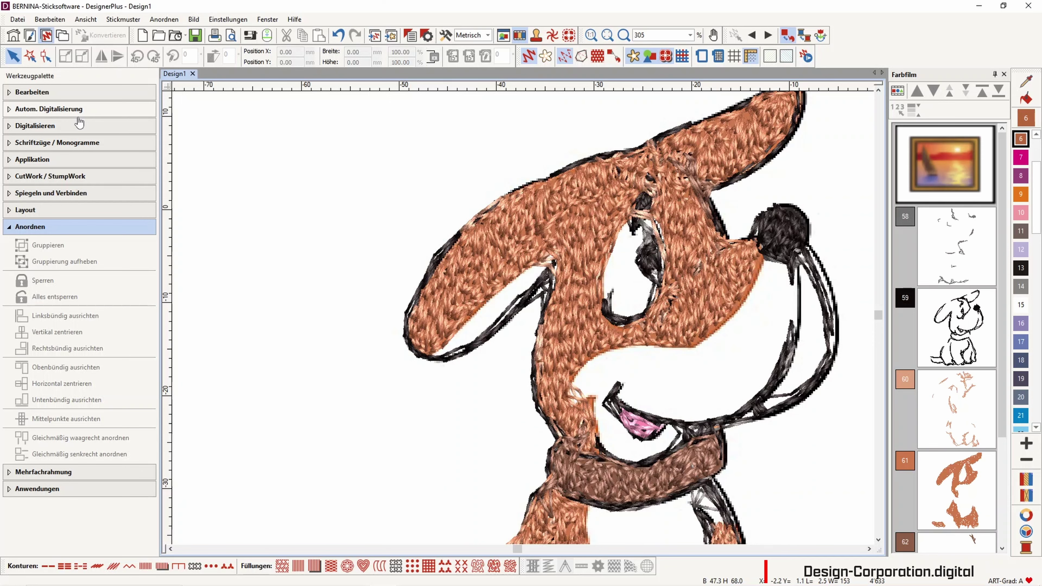
# Undo the background deletion and the earlier conversion of the dog picture into stitches.
pyautogui.click(338, 35)
pyautogui.scroll(-2, 526, 314)
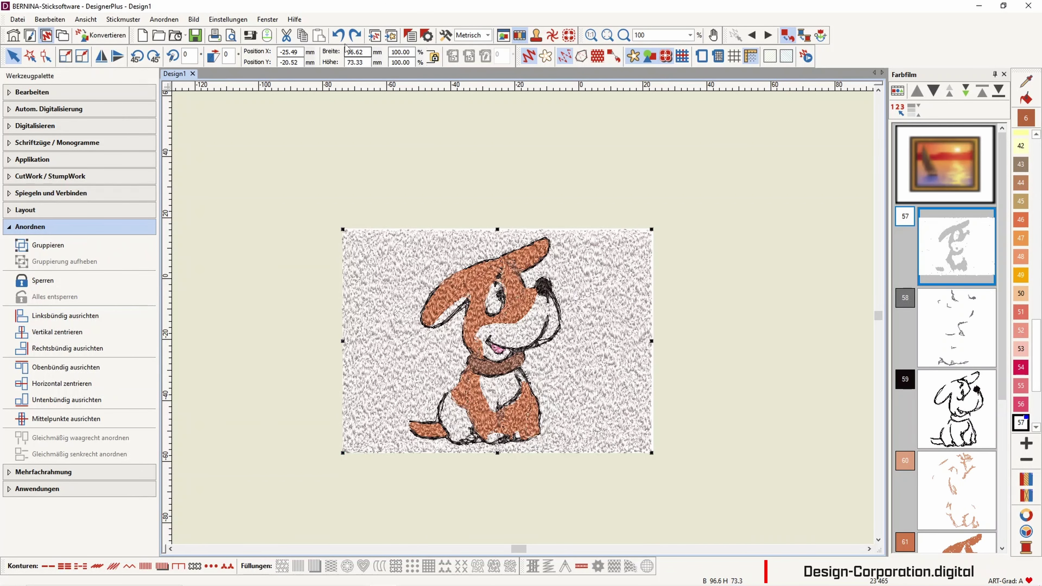
pyautogui.click(338, 36)
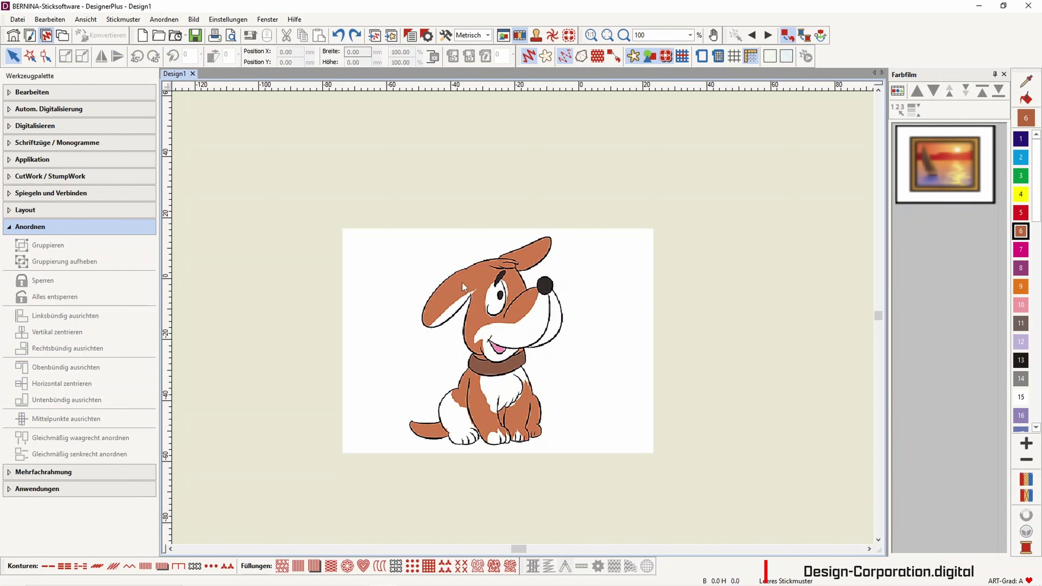
# Try converting the dog picture to stitches with PhotoSnap and undo the conversion.
pyautogui.click(501, 317)
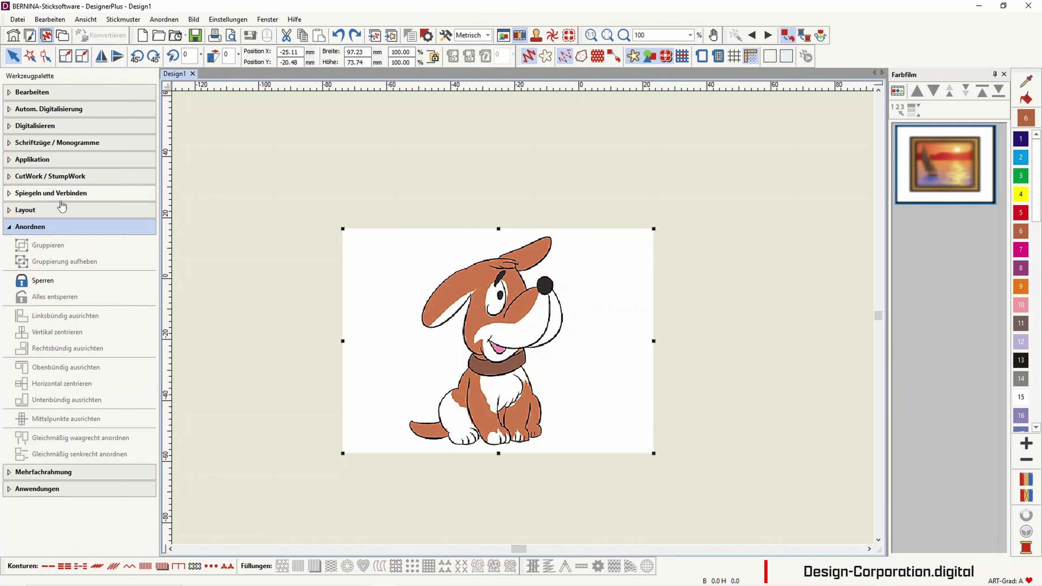
pyautogui.click(33, 109)
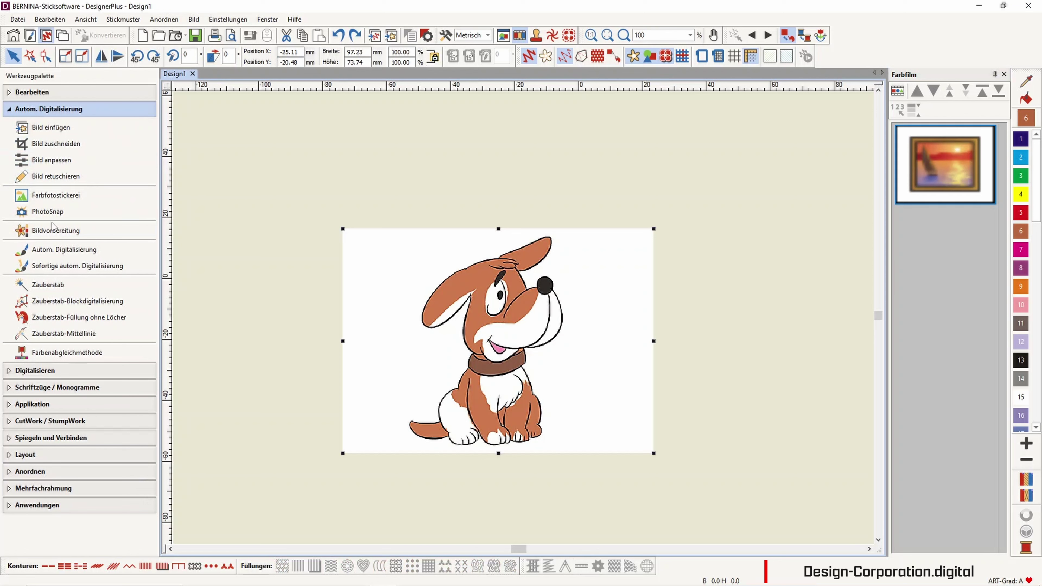
pyautogui.click(56, 218)
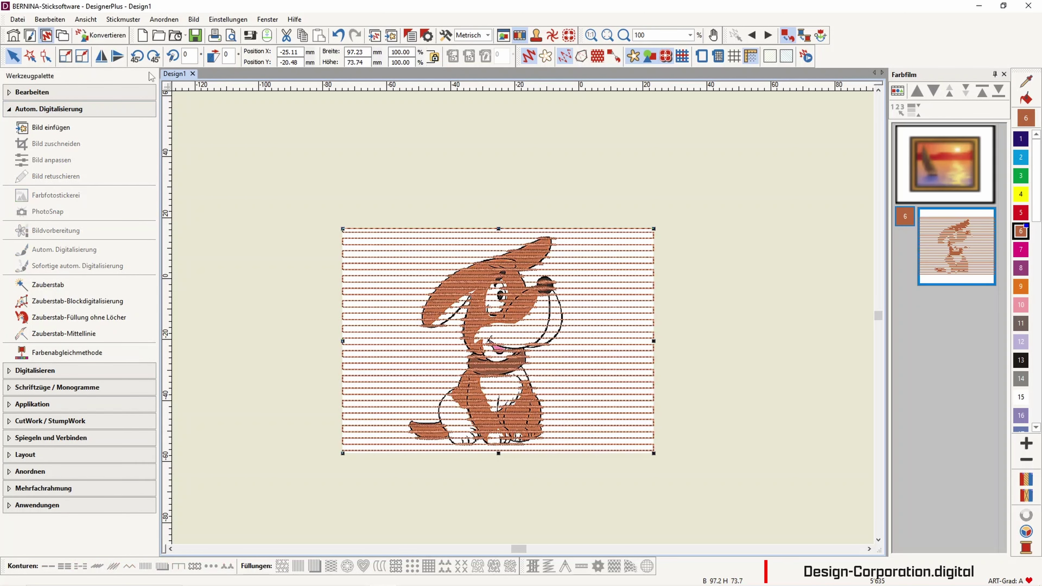
pyautogui.click(338, 36)
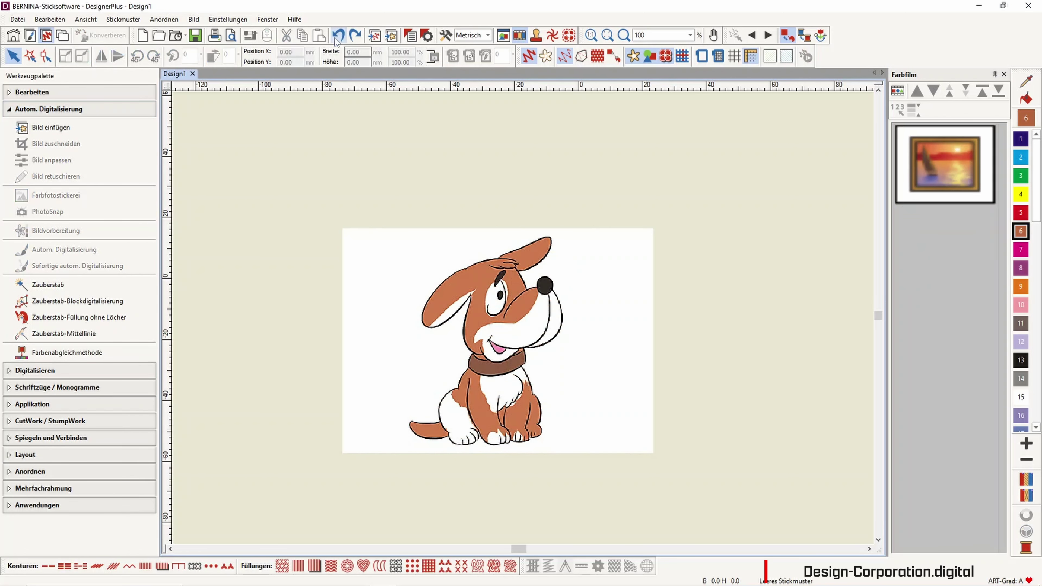
# Try Autom. Digitalisierung on the dog picture with the proposed image preparation, colours and stitch options, and undo it.
pyautogui.click(436, 351)
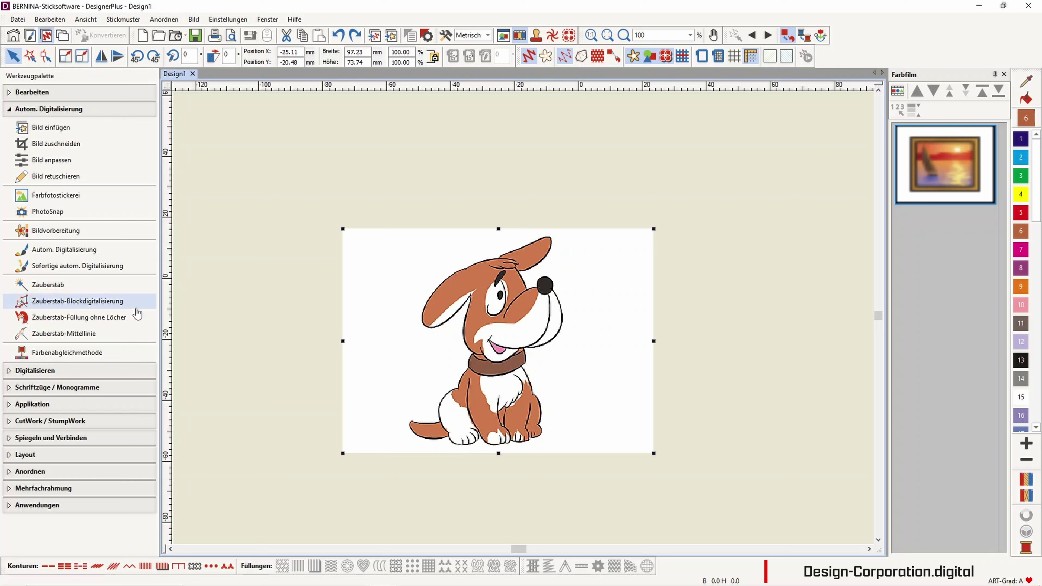
pyautogui.click(78, 251)
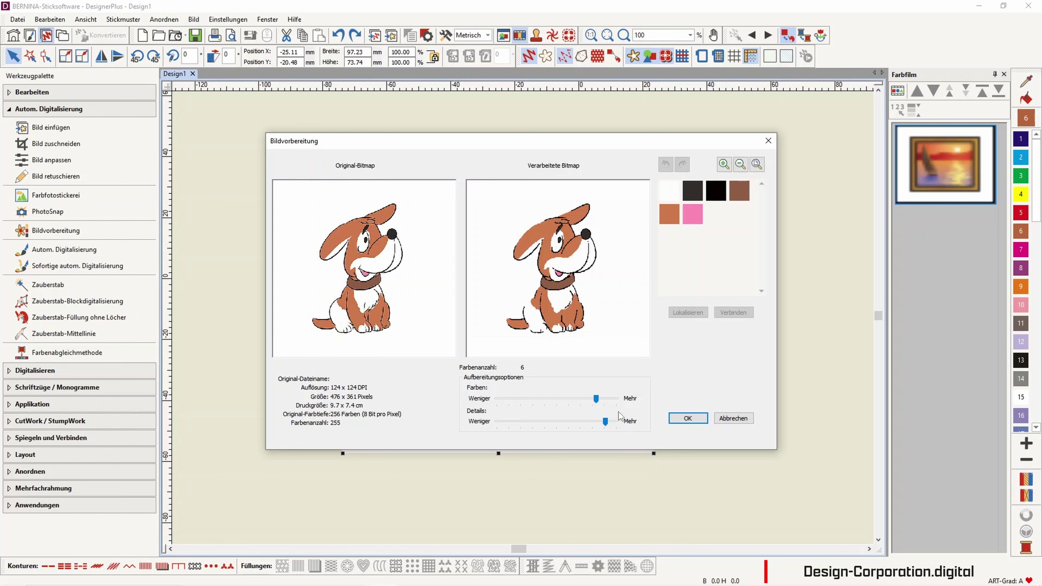
pyautogui.click(689, 423)
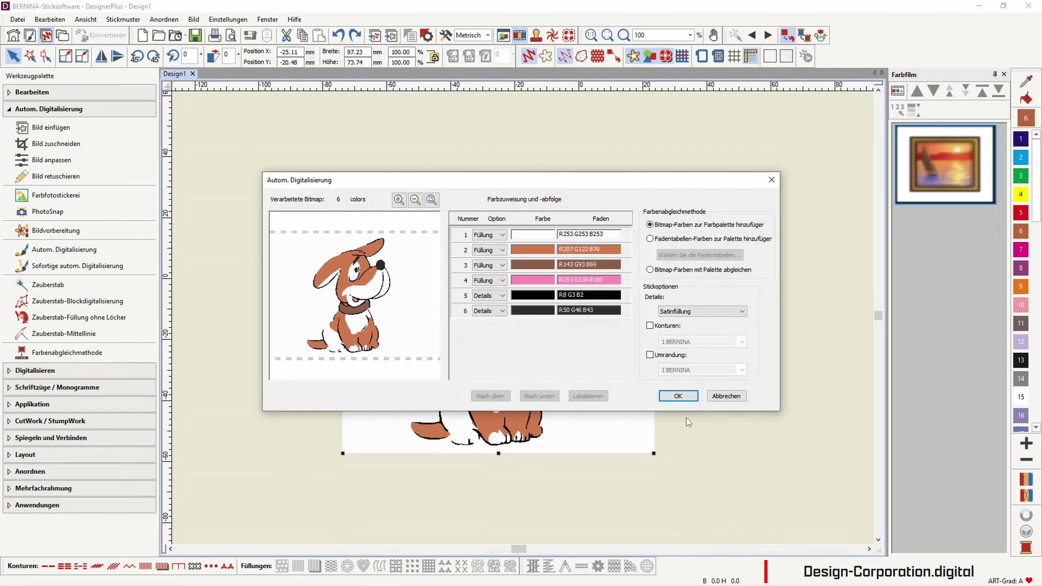
pyautogui.click(678, 396)
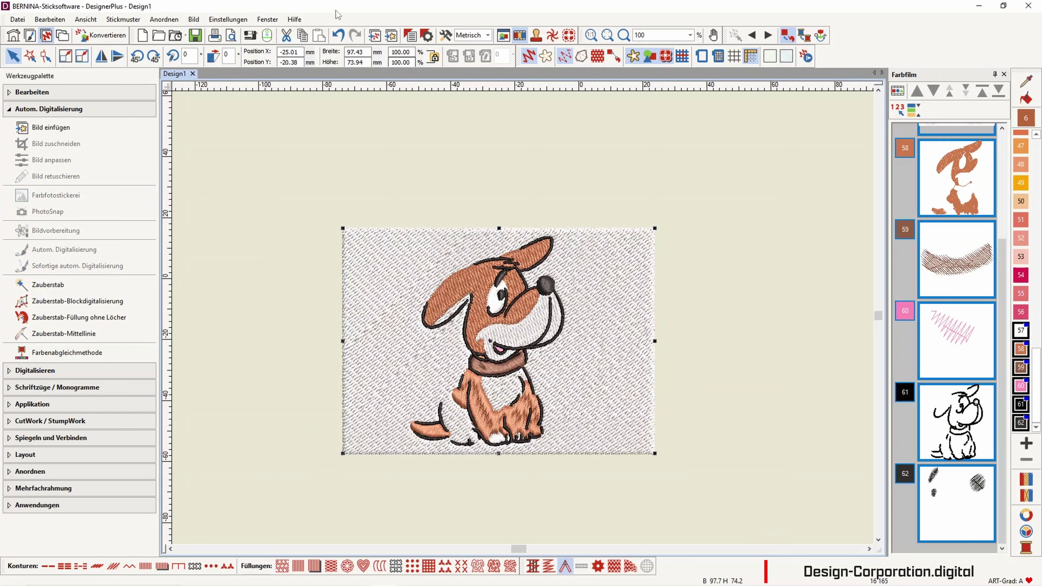
pyautogui.click(339, 36)
pyautogui.click(339, 36)
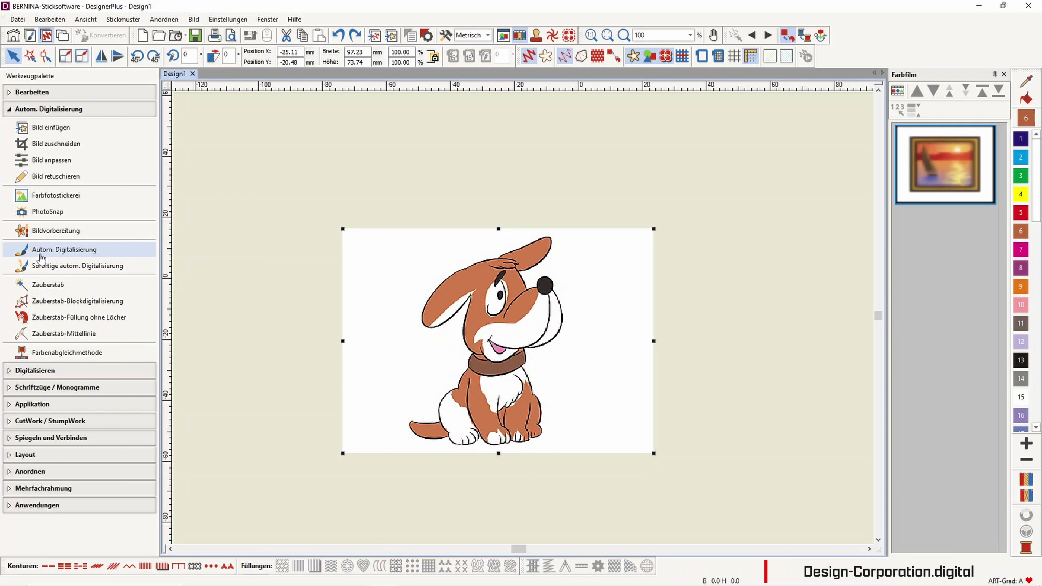
# Try Sofortige autom. Digitalisierung on the dog picture, examine the stitches up close and undo it.
pyautogui.click(46, 269)
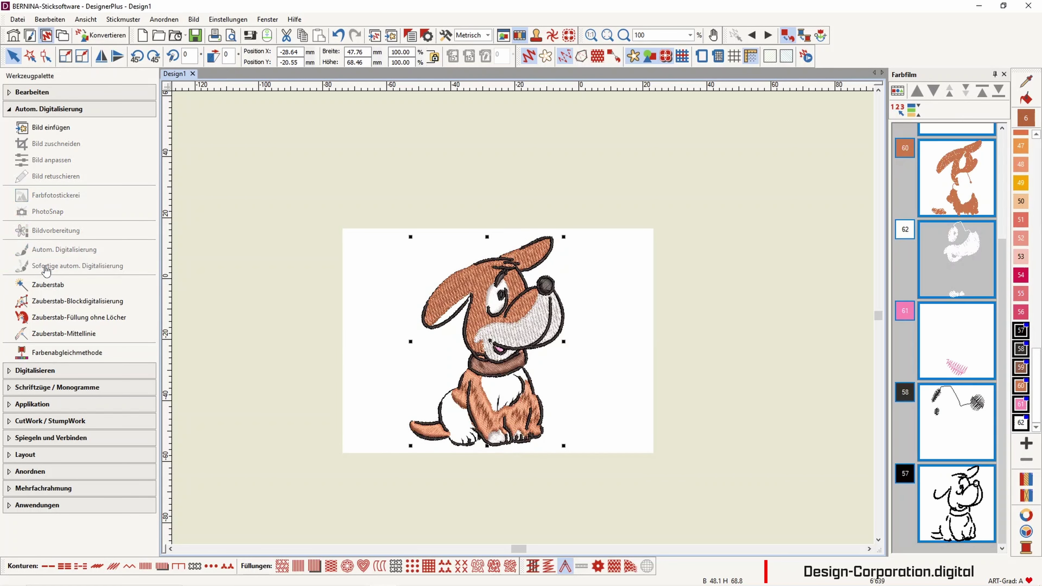
pyautogui.scroll(6, 472, 452)
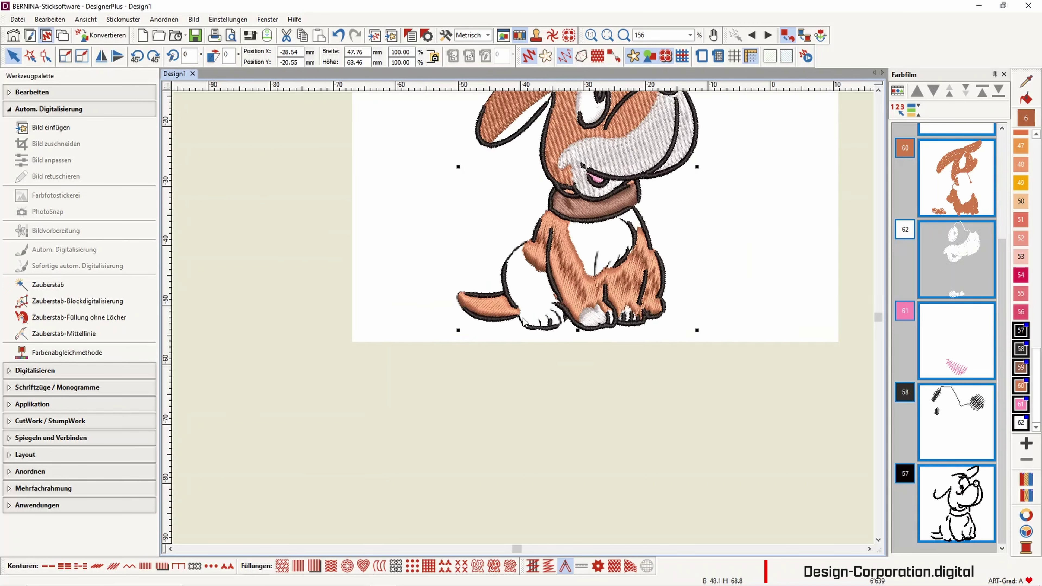
pyautogui.scroll(-4, 524, 322)
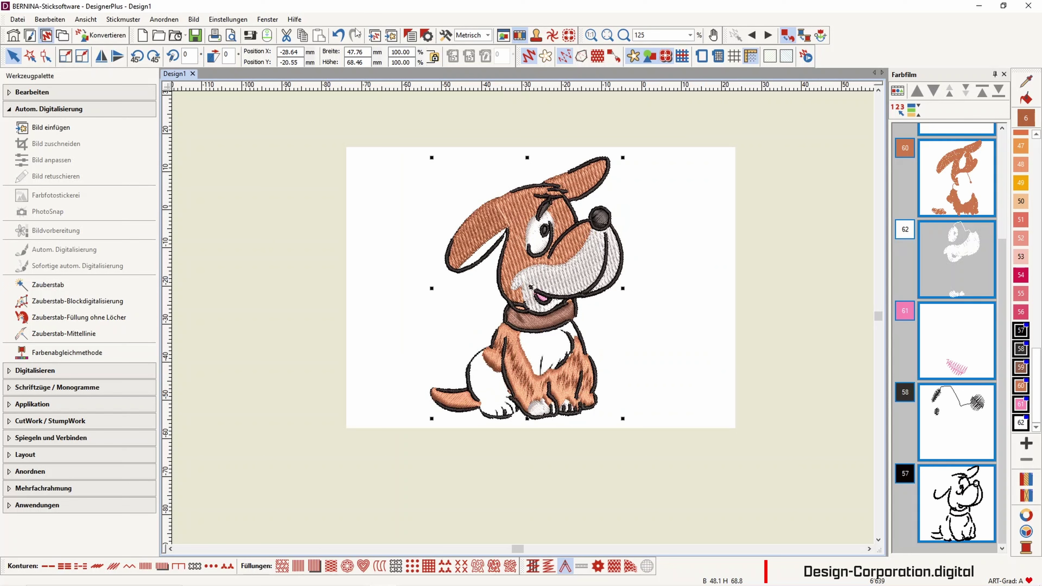
pyautogui.click(338, 35)
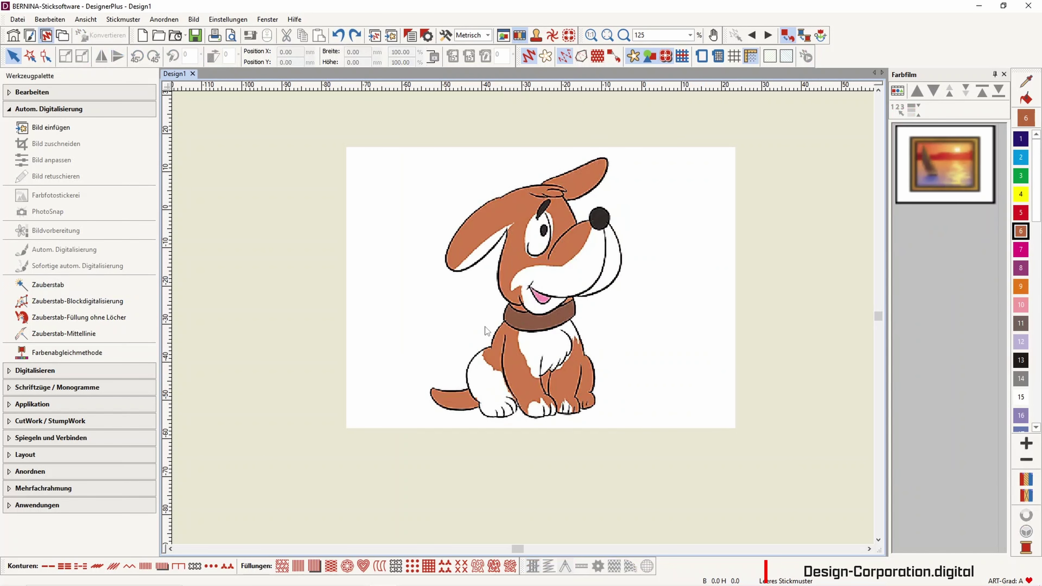
# Prepare the dog picture for the Zauberstab with the proposed image settings and fill the brown head and ears with stitches.
pyautogui.click(99, 287)
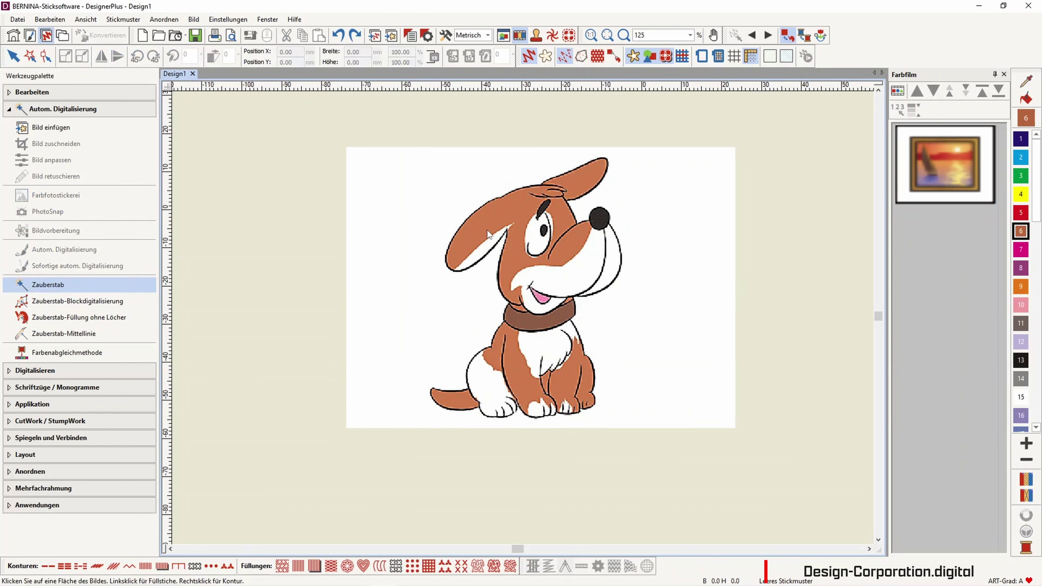
pyautogui.click(478, 231)
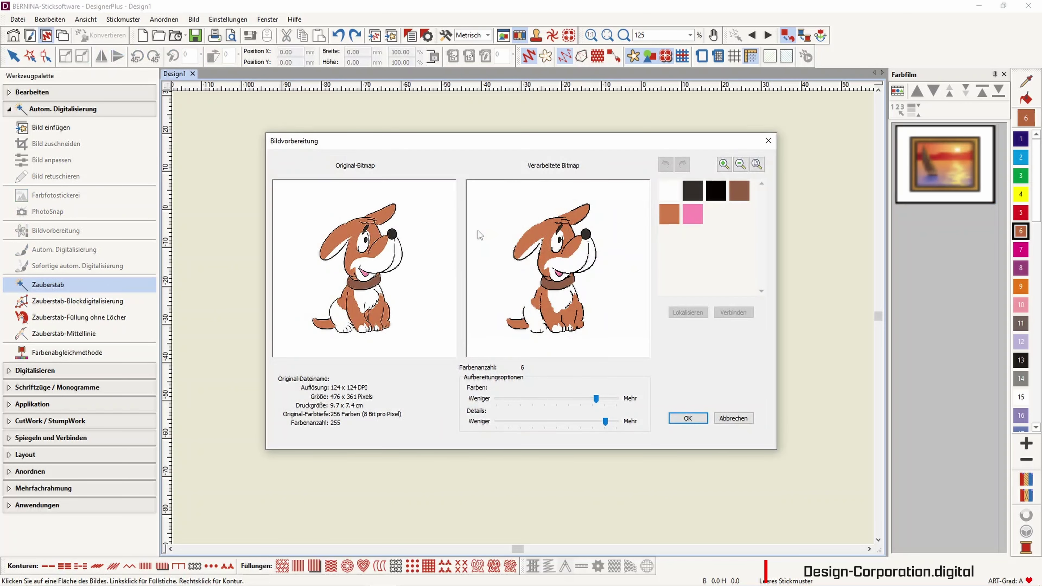
pyautogui.click(688, 418)
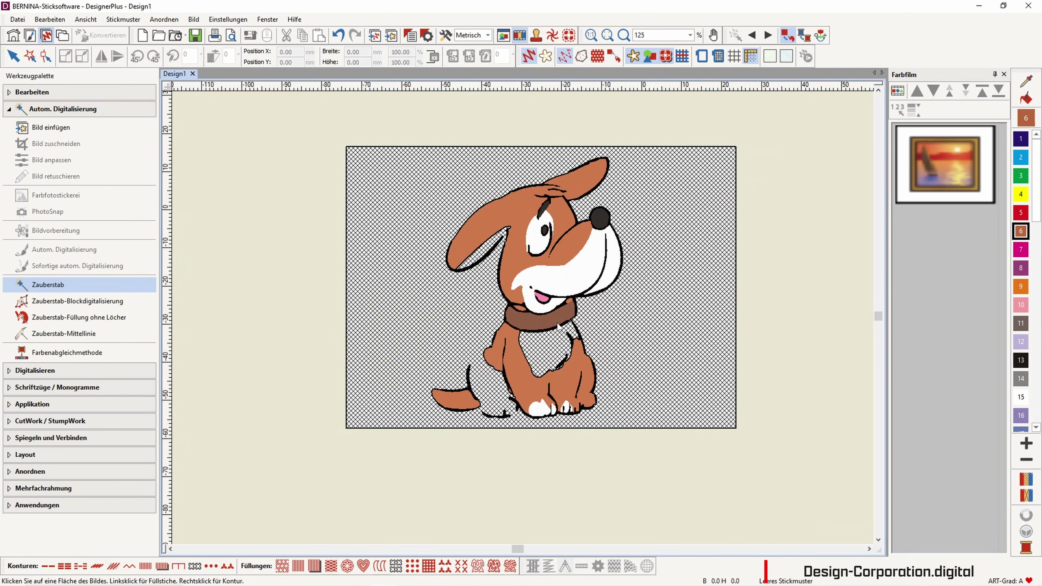
pyautogui.click(542, 247)
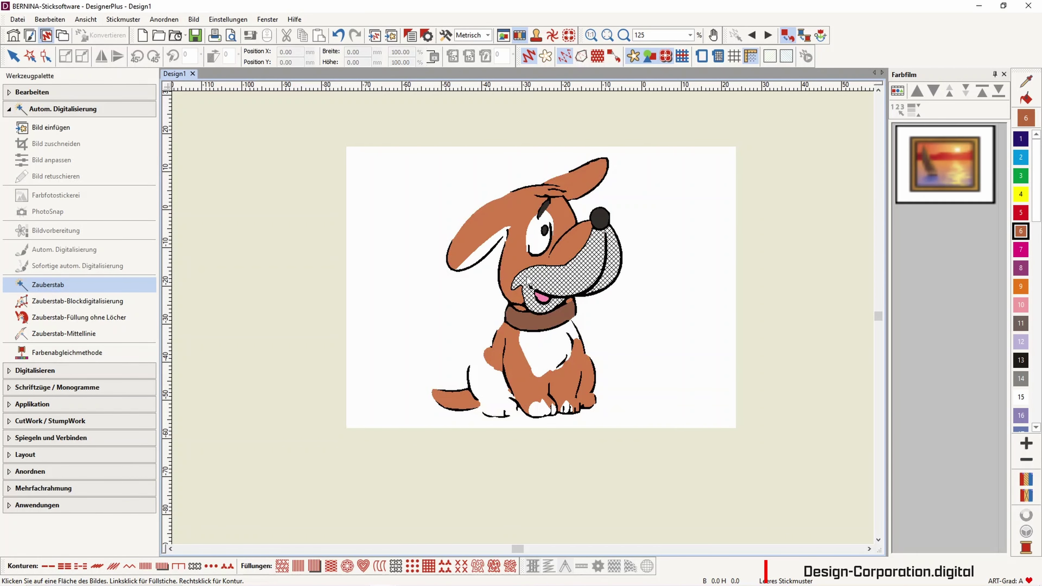
pyautogui.scroll(3, 529, 281)
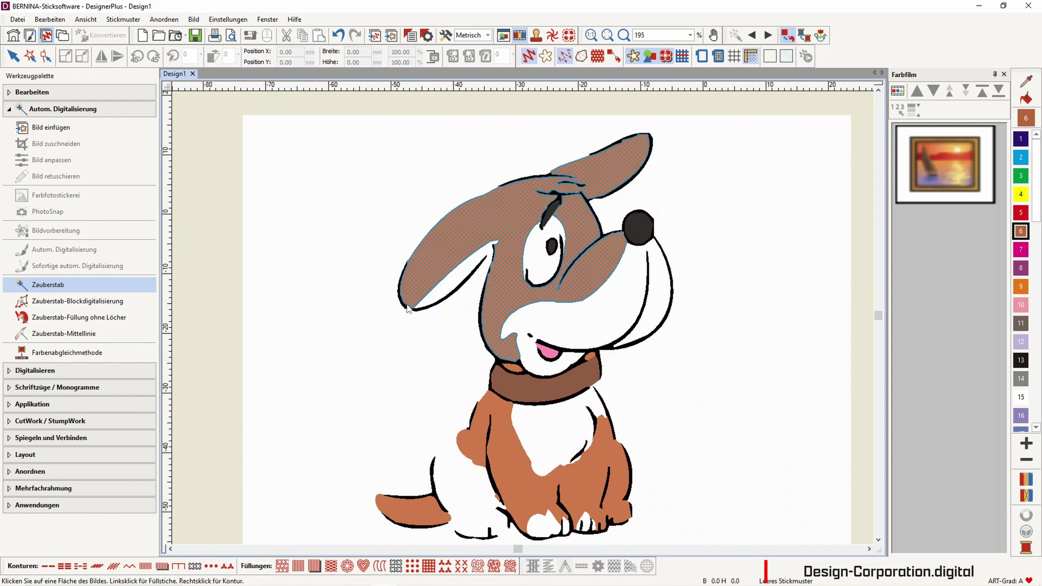
pyautogui.click(408, 307)
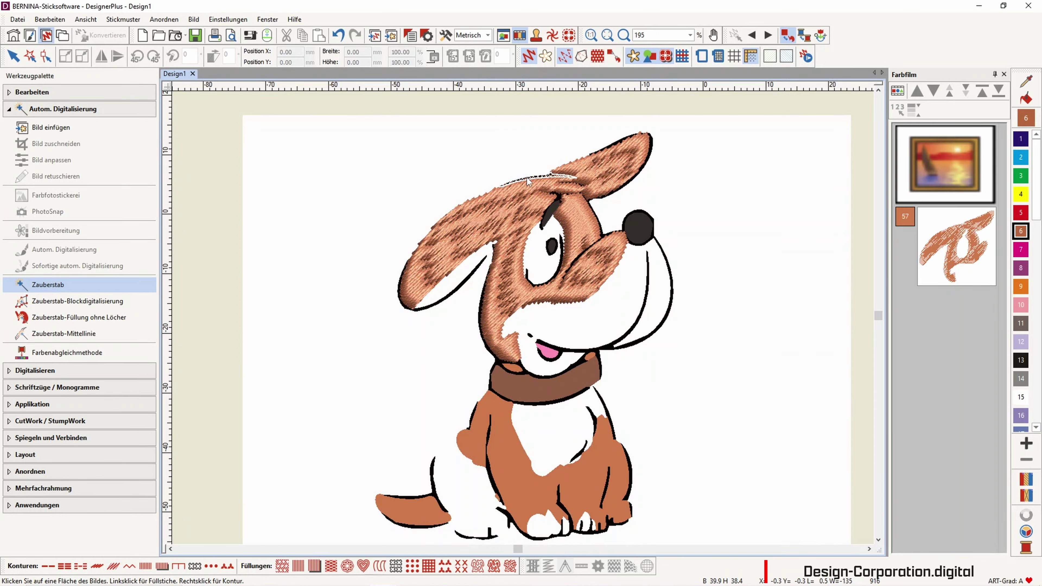
# Digitize the black outlines along the top of the head and around the hanging ear with the Zauberstab.
pyautogui.click(527, 178)
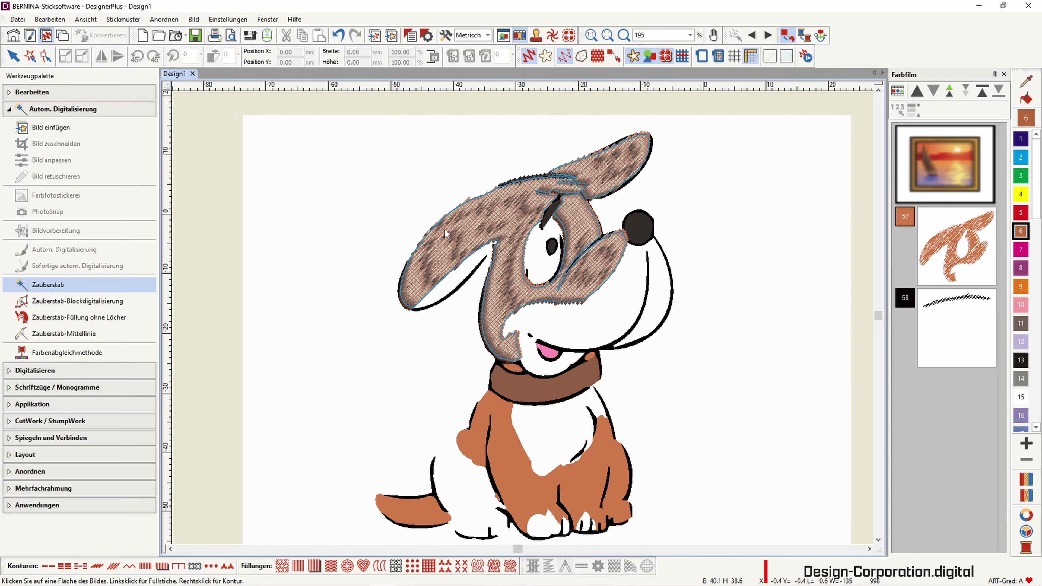
pyautogui.scroll(2, 411, 283)
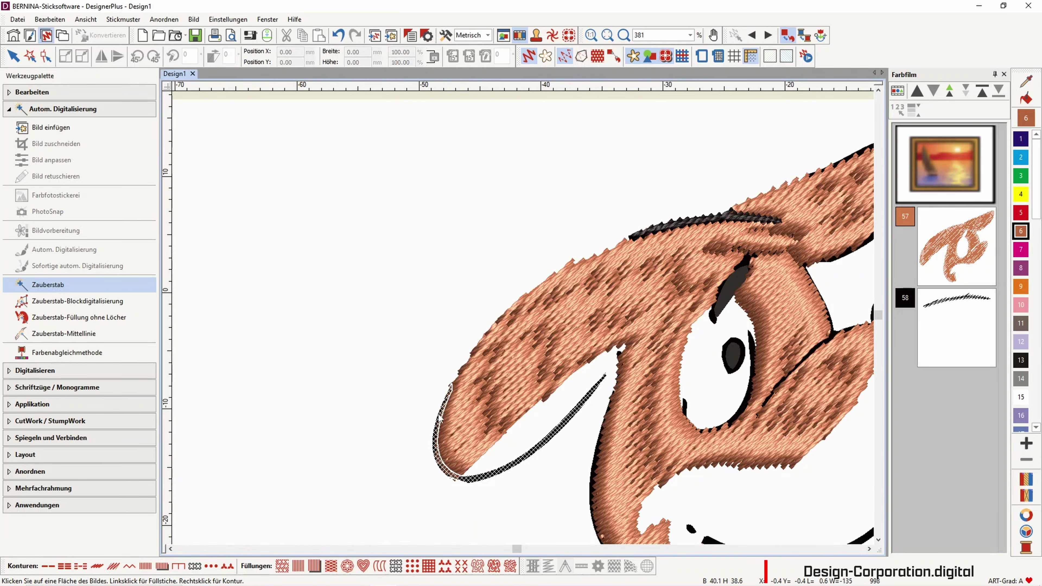
pyautogui.click(439, 417)
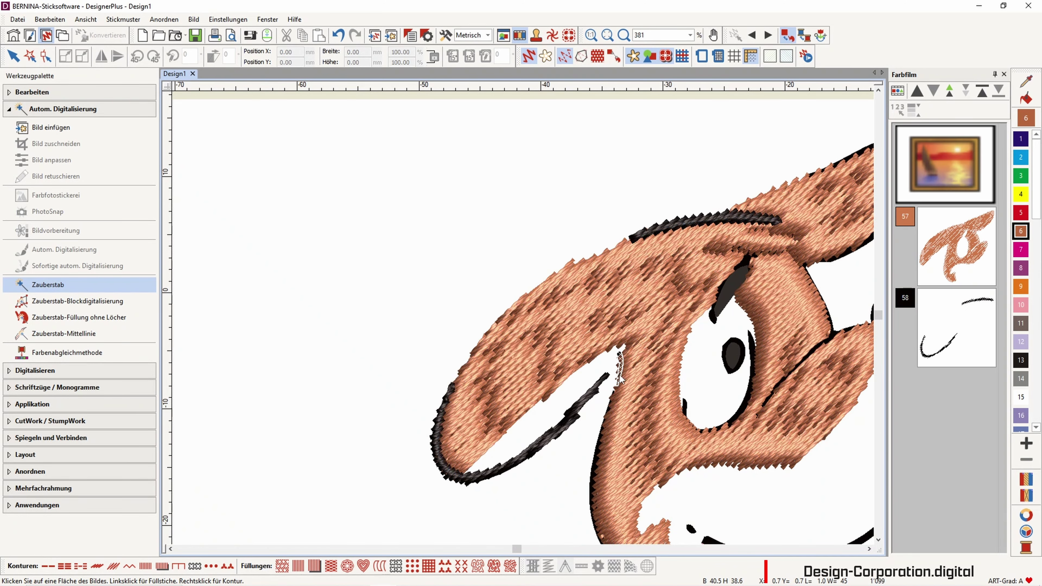
# Fill the white of the eye, the pupil, the eyebrow and the remaining black head and collar outlines with the Zauberstab.
pyautogui.click(739, 378)
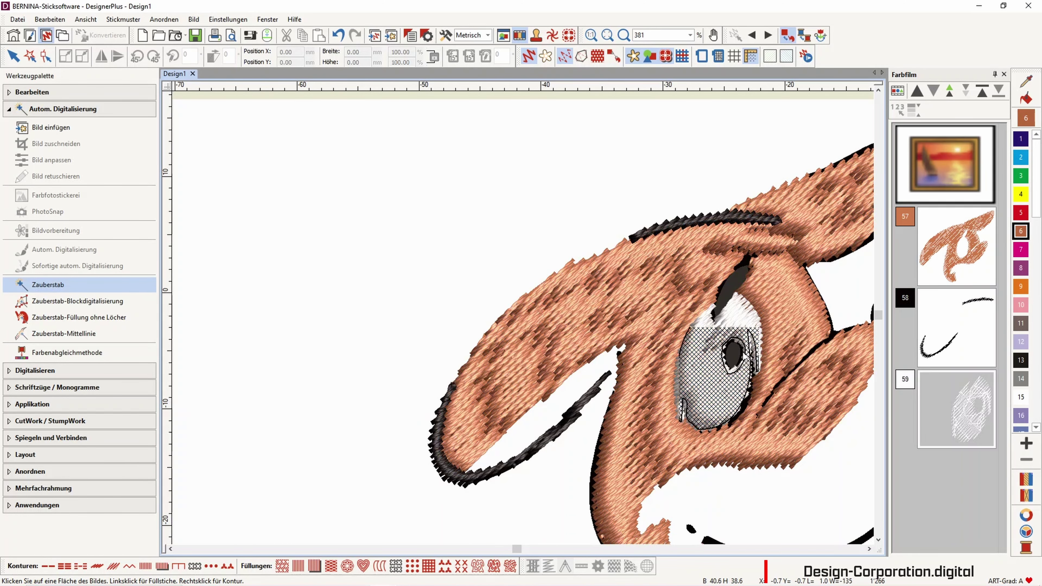
pyautogui.click(735, 354)
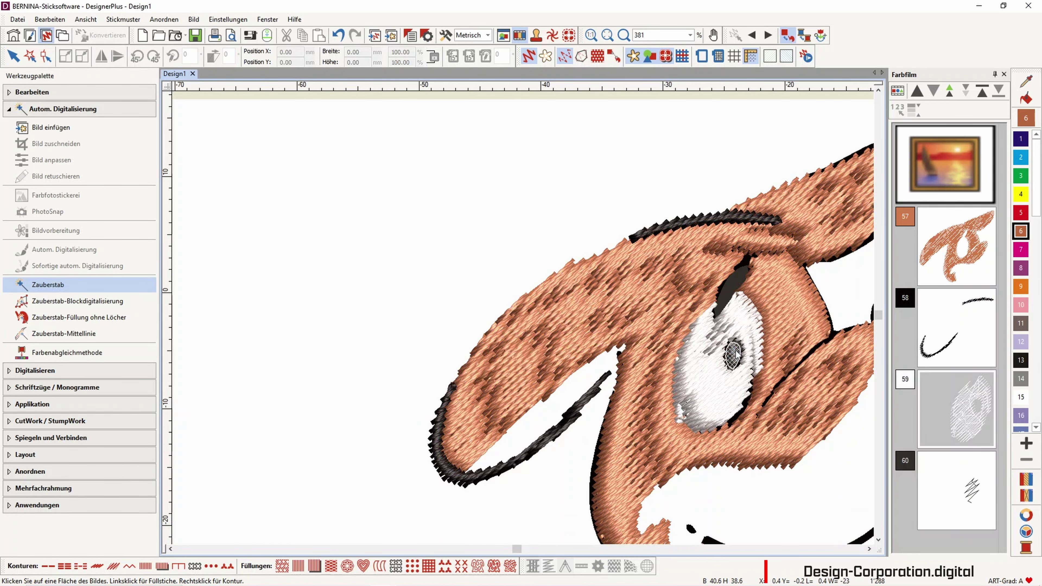
pyautogui.click(744, 266)
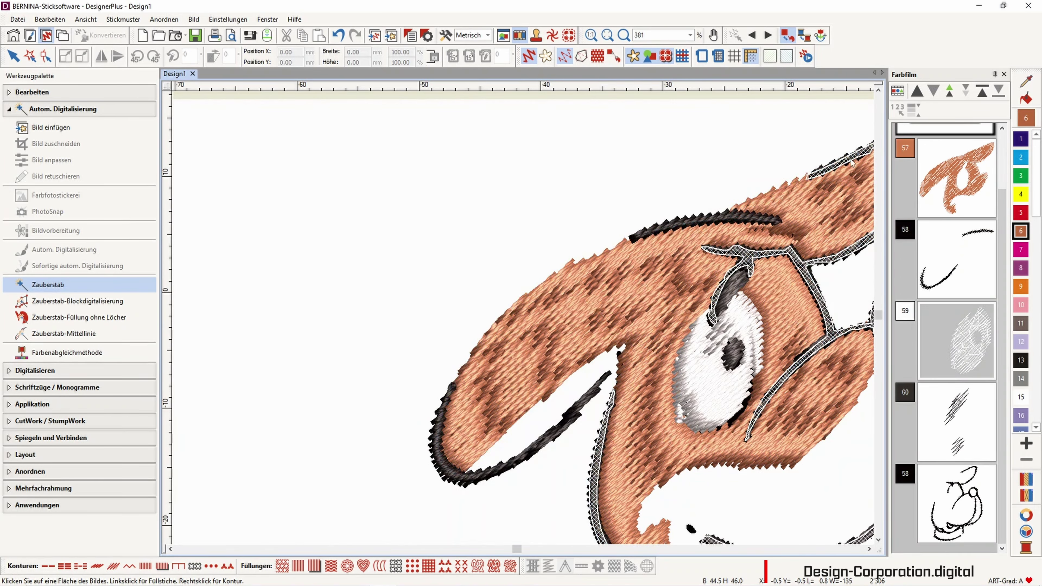
pyautogui.scroll(-1, 840, 311)
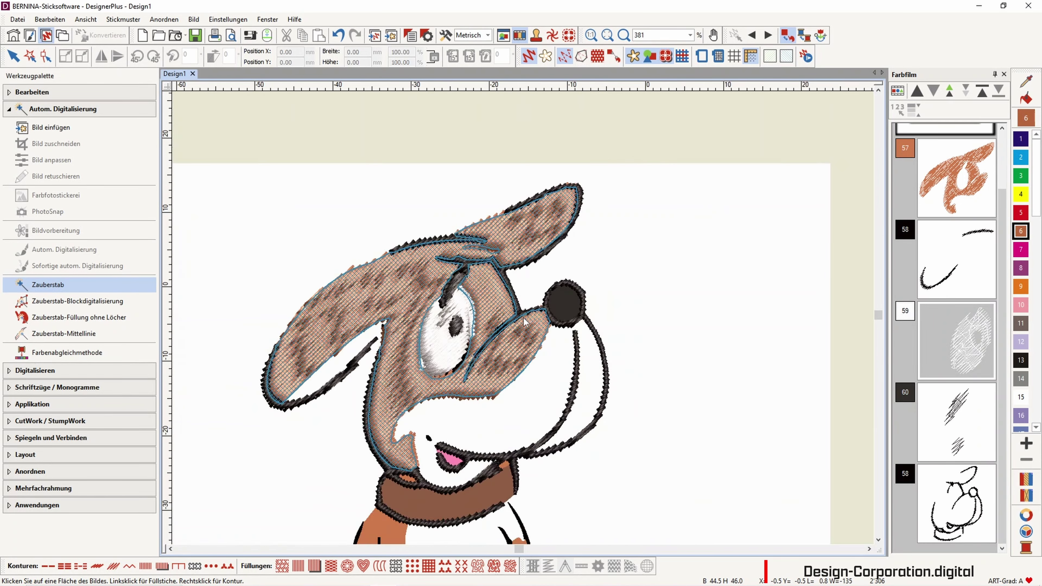
# Fill the black nose and the white muzzle with stitches using the Zauberstab.
pyautogui.click(575, 300)
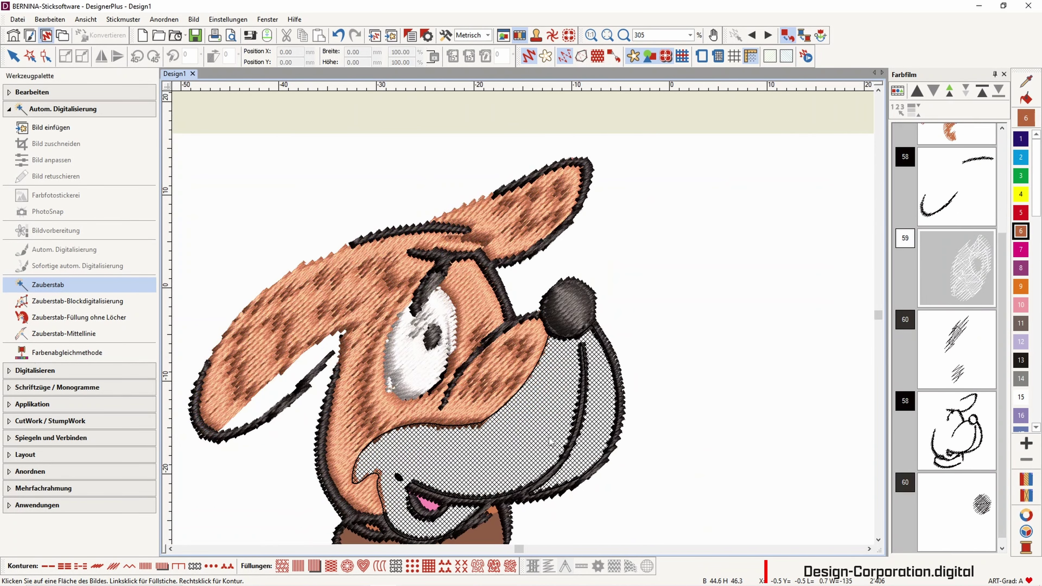
pyautogui.scroll(6, 523, 318)
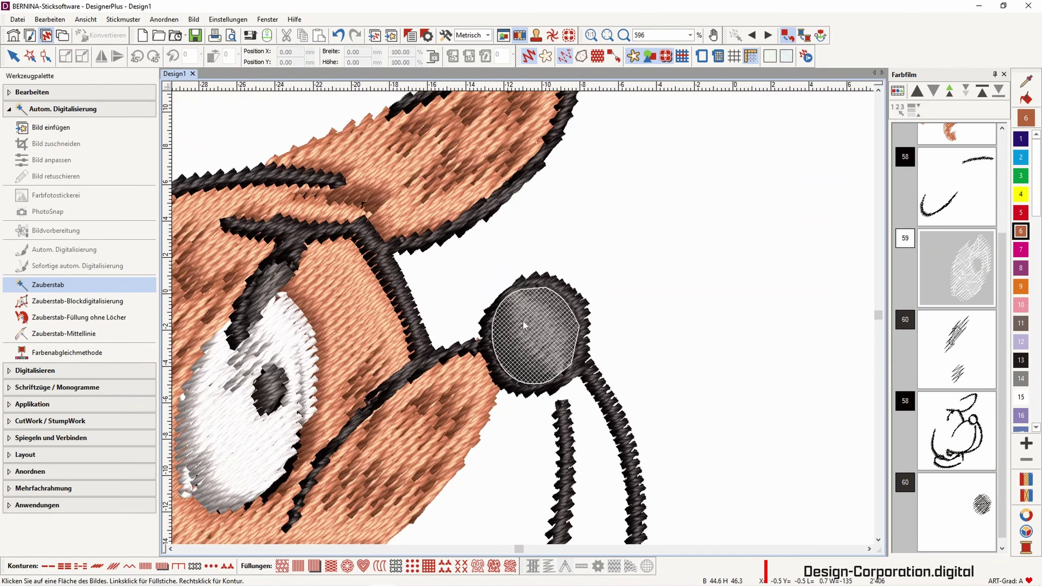
pyautogui.scroll(-9, 530, 307)
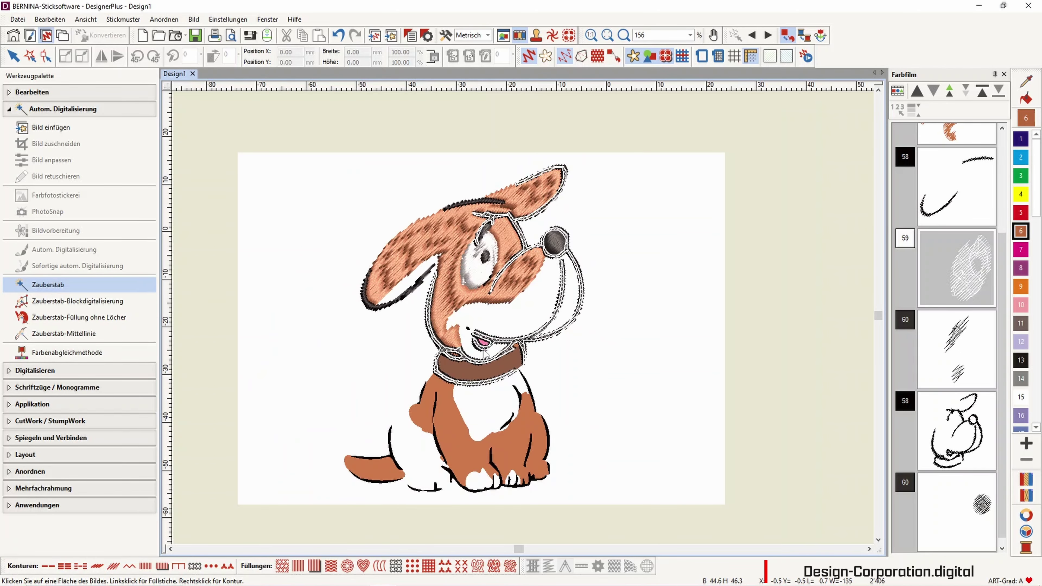
pyautogui.click(504, 318)
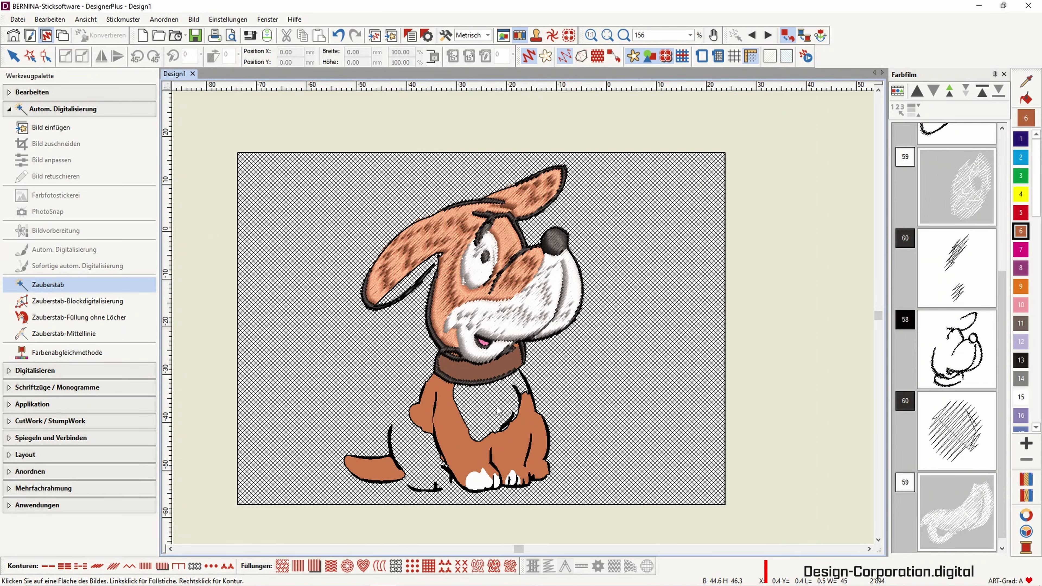
# Fill the brown body and tail, the white paw, the black leg outlines and the white background with the Zauberstab.
pyautogui.click(457, 452)
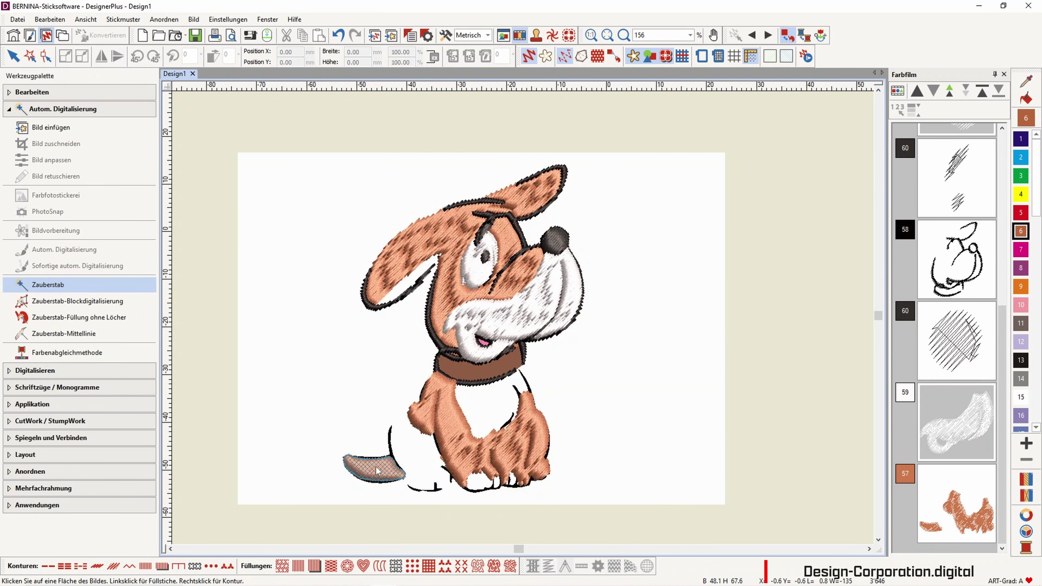
pyautogui.click(497, 491)
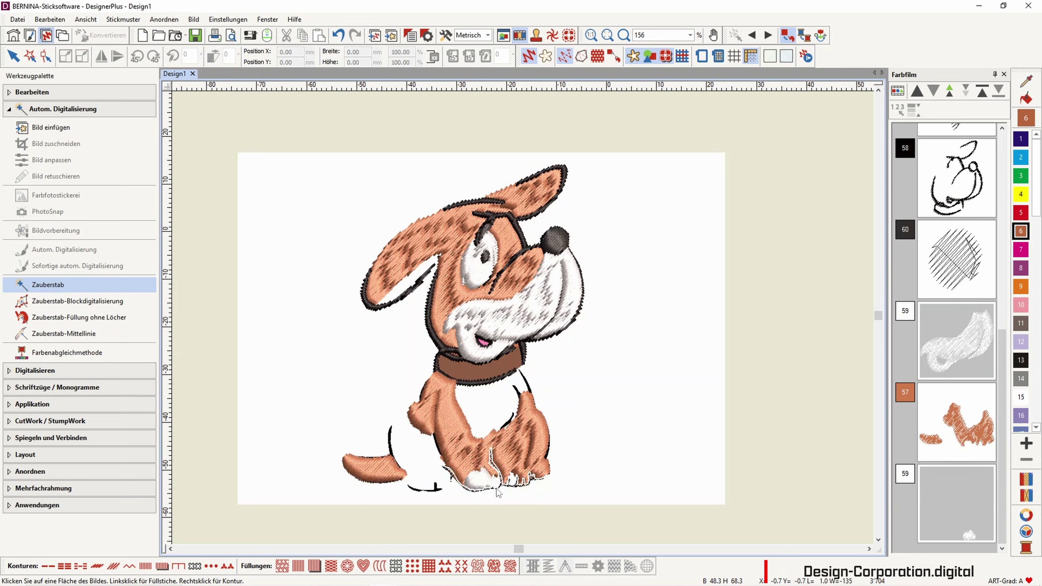
pyautogui.click(518, 431)
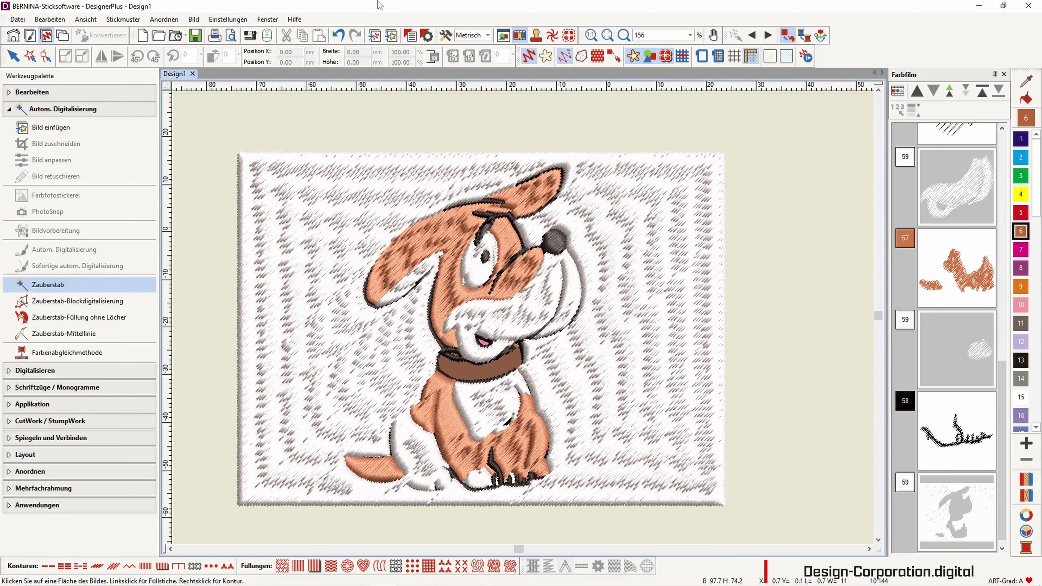
# Fill the brown collar and the small brown spot above it, and digitize the black chest and leg outlines.
pyautogui.click(466, 383)
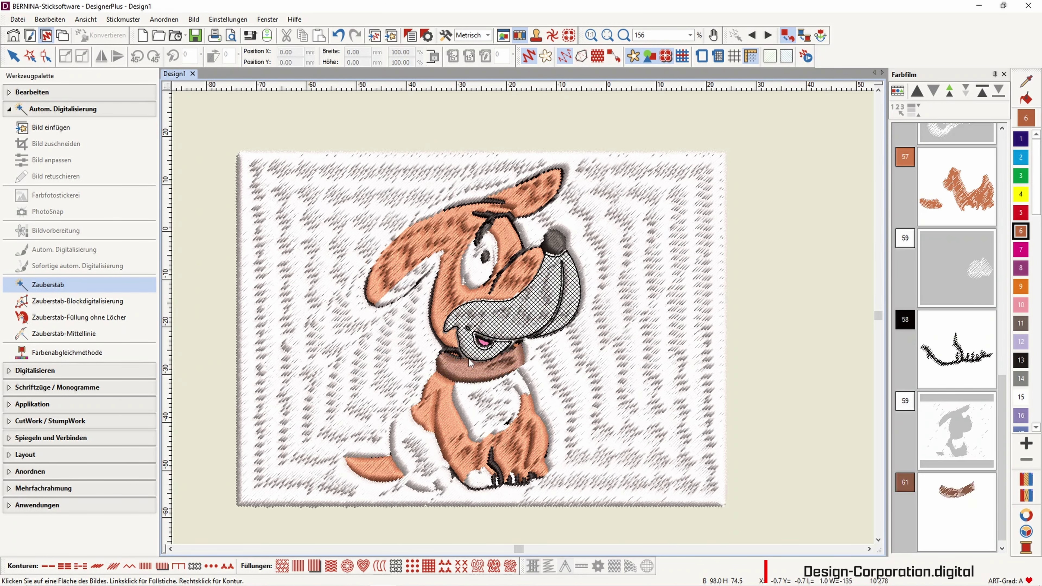
pyautogui.click(458, 358)
pyautogui.scroll(2, 524, 322)
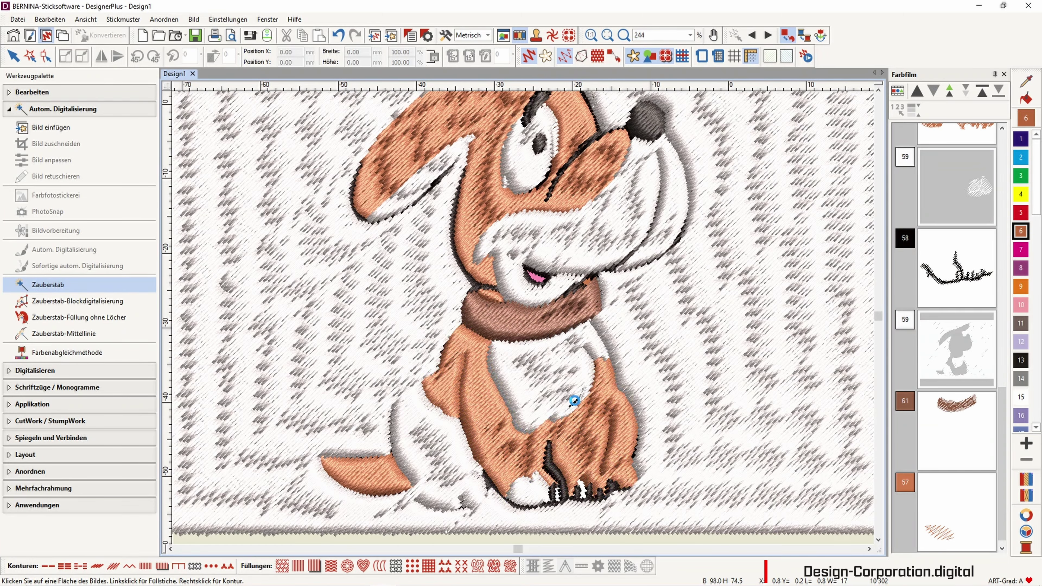
pyautogui.click(574, 400)
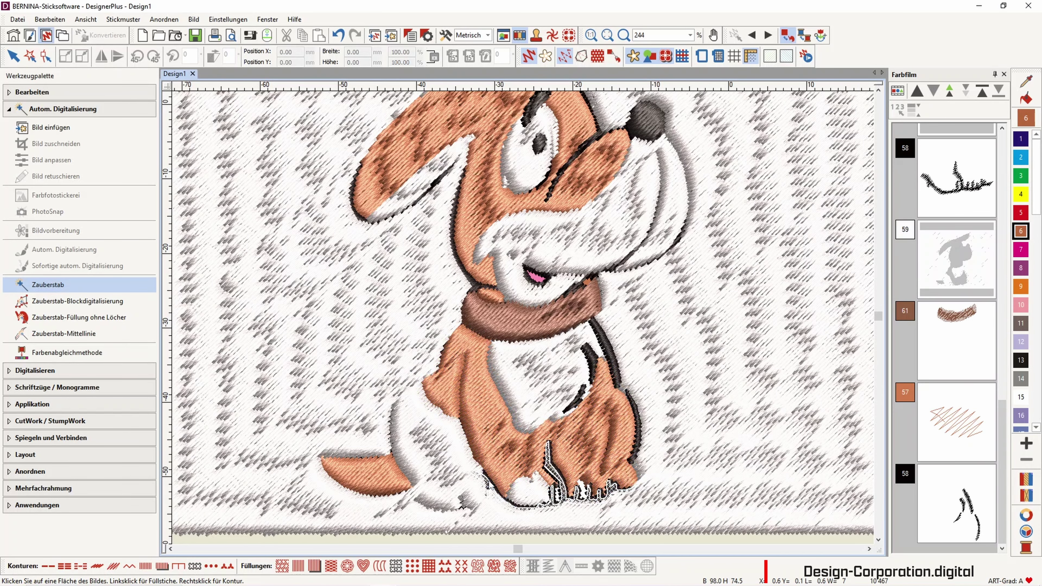
pyautogui.click(488, 485)
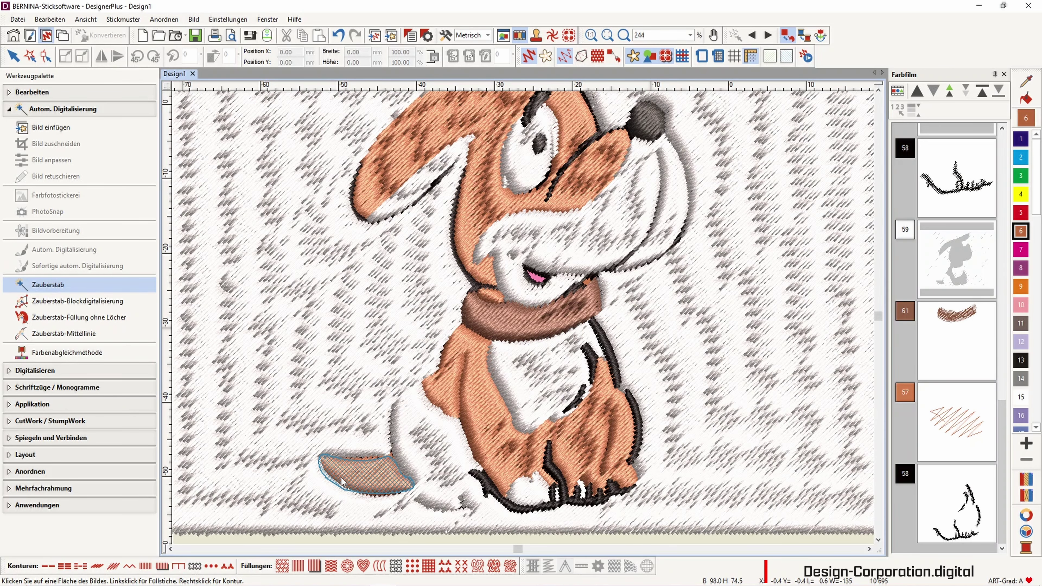
# Fill the brown tail again and digitize the black outlines around the tail, back and hind paw.
pyautogui.click(342, 483)
pyautogui.click(393, 436)
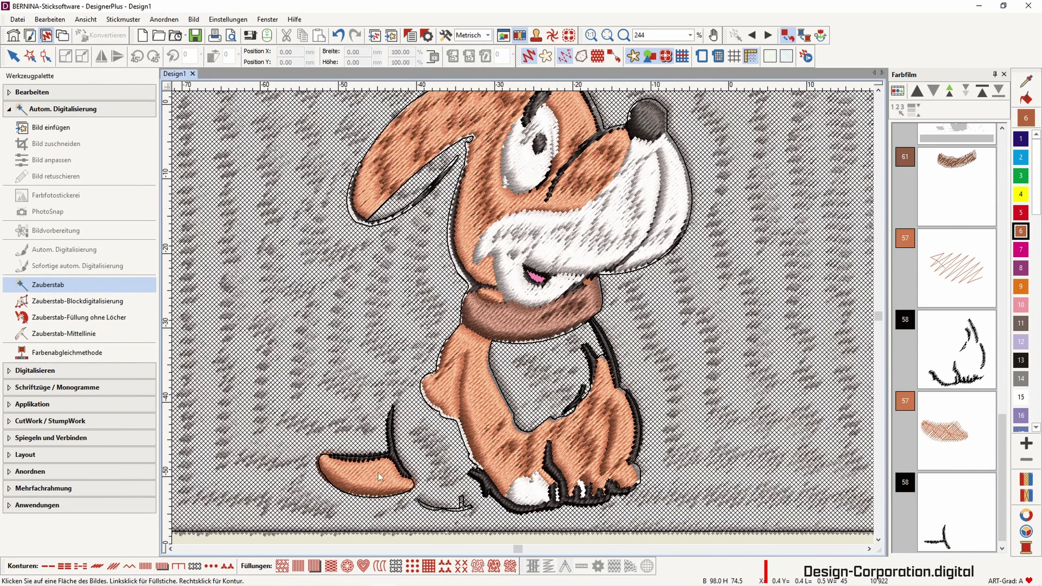
pyautogui.click(360, 499)
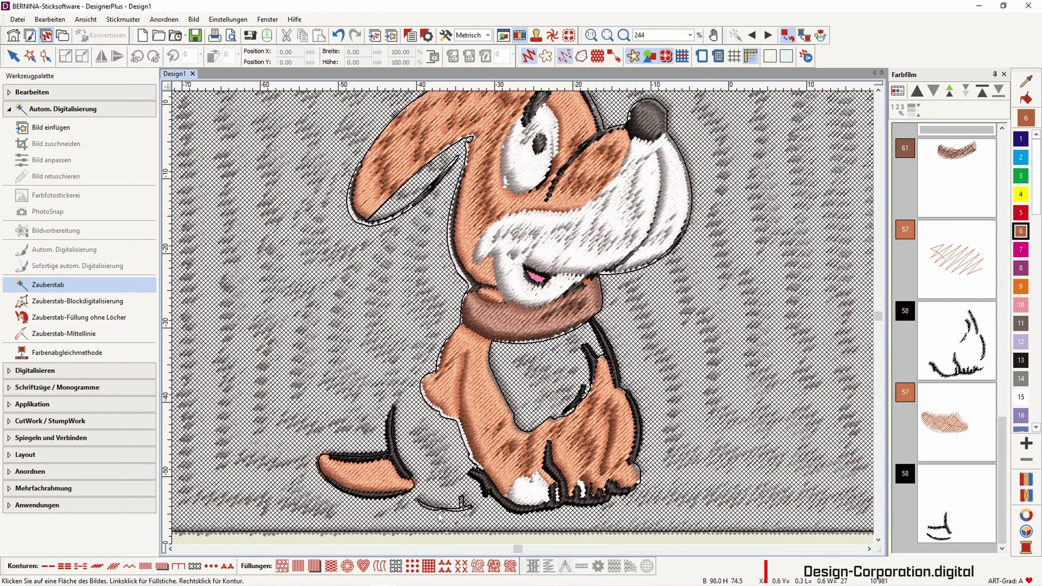
pyautogui.click(429, 504)
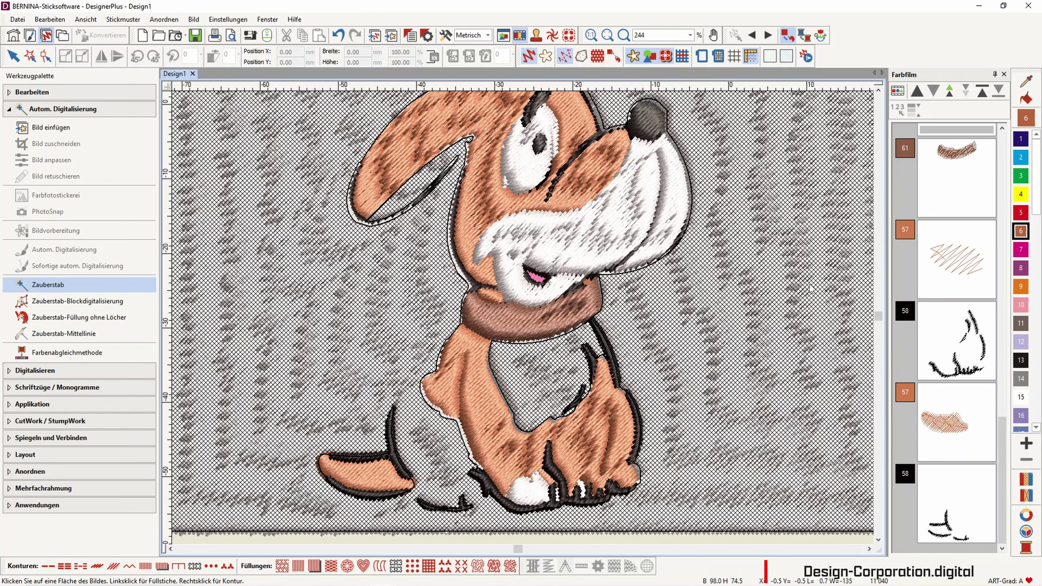
# Digitize the brown head, the black head and ear outlines and the white background again over the existing stitches.
pyautogui.click(494, 221)
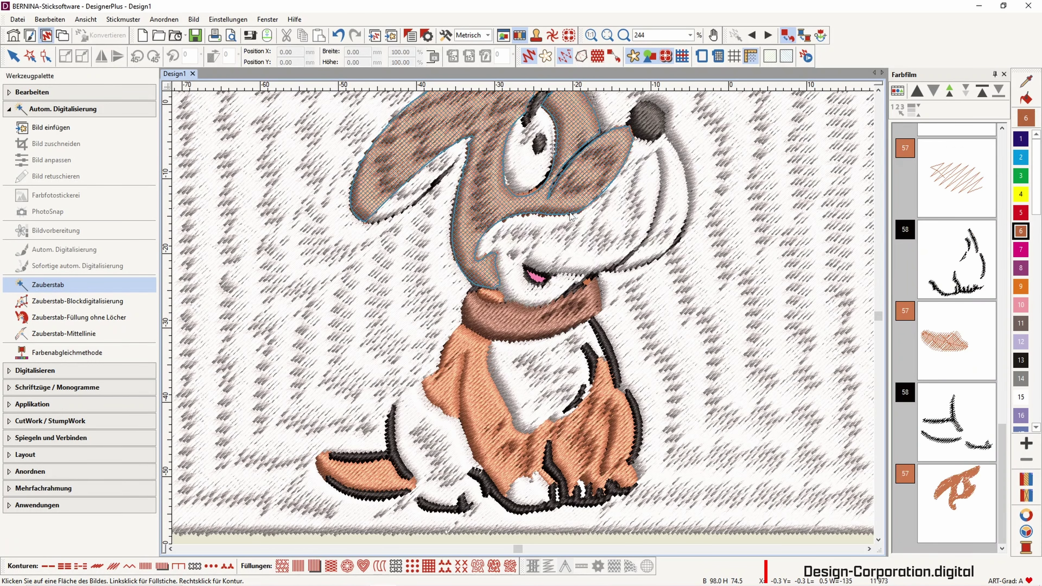
pyautogui.click(553, 276)
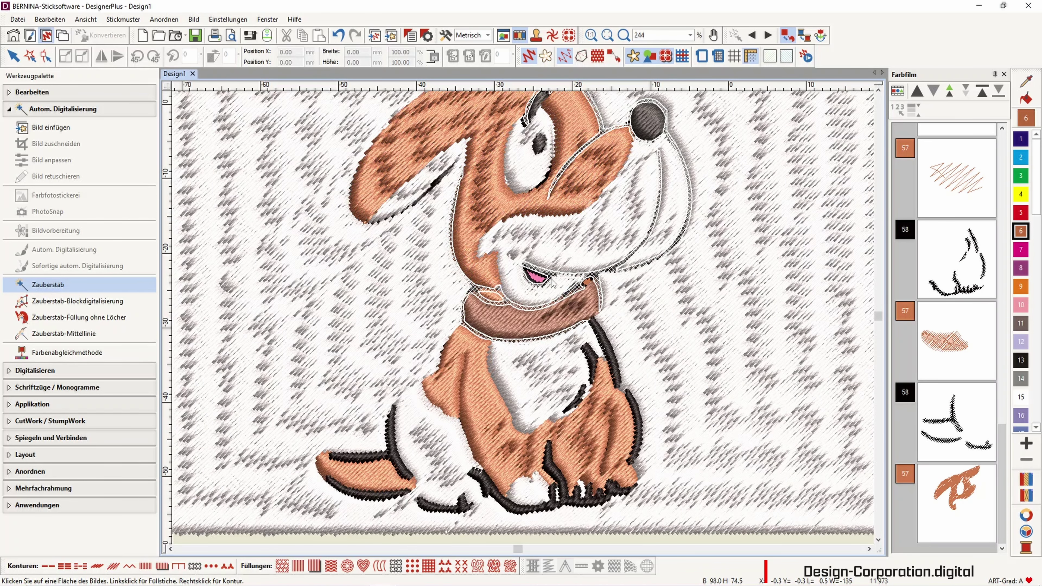
pyautogui.rightClick(759, 381)
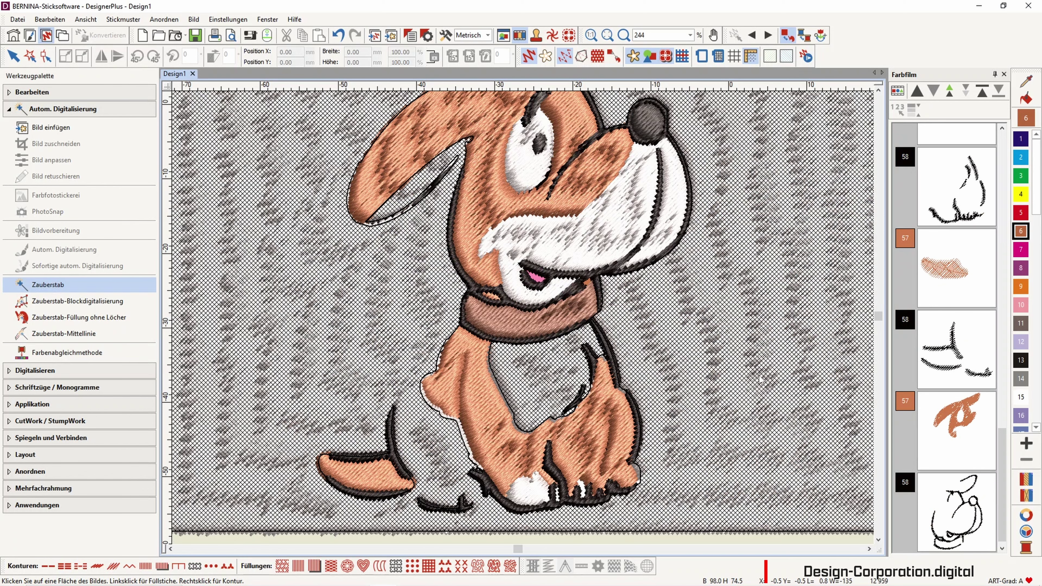
pyautogui.click(384, 227)
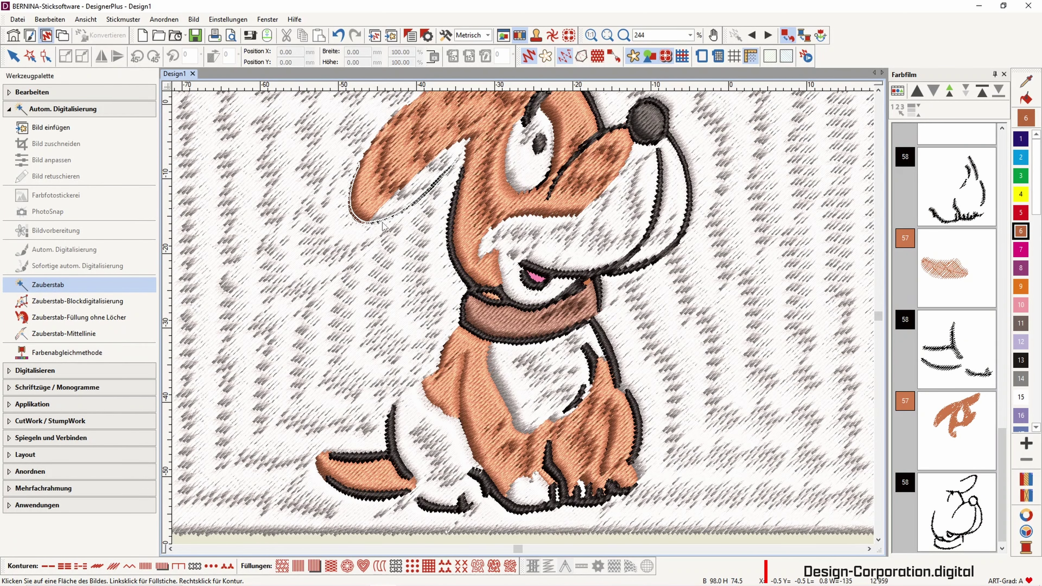
pyautogui.hotkey('ctrl', 'z')
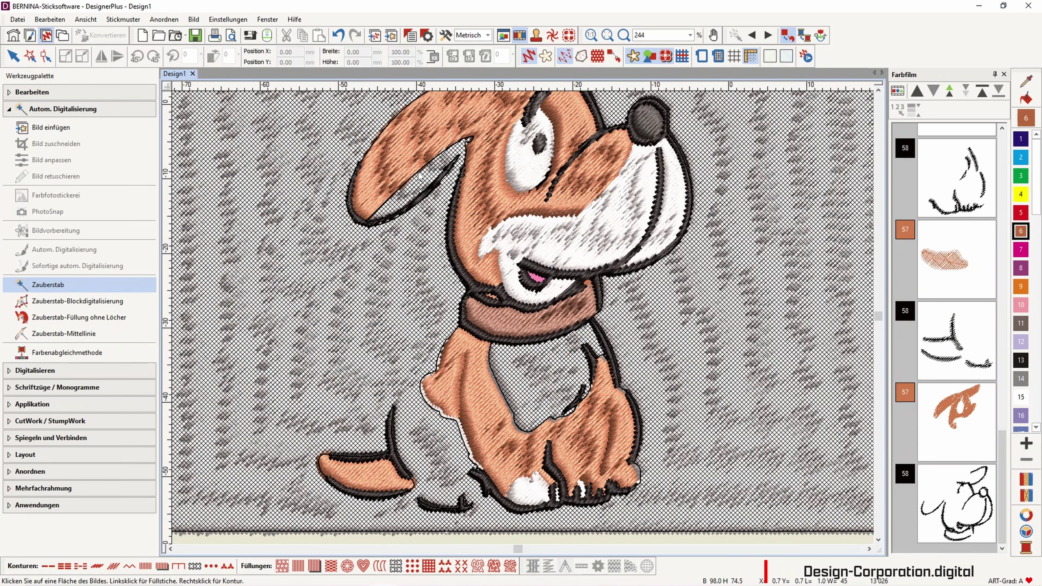
pyautogui.click(418, 176)
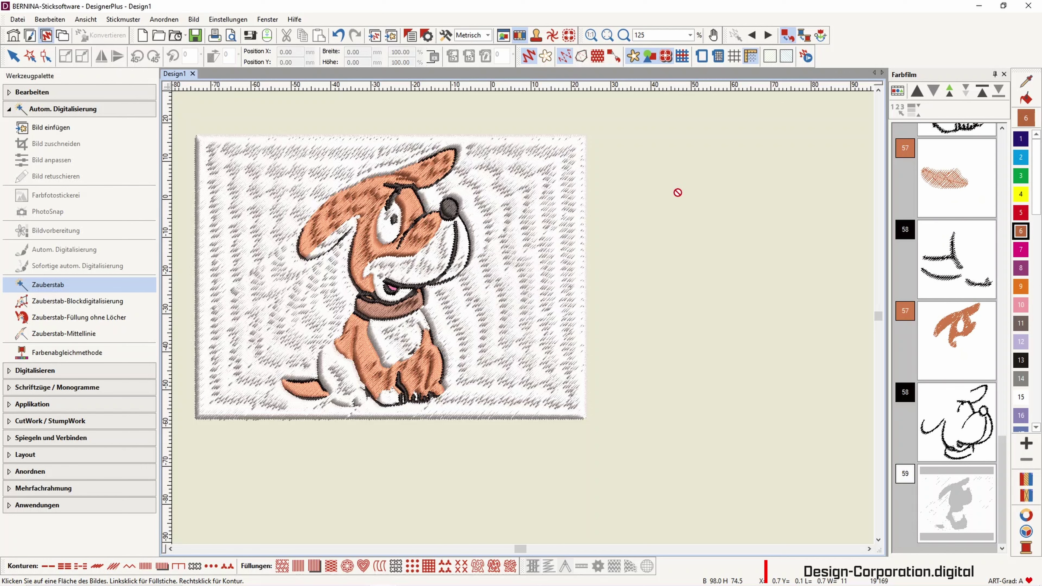
# Undo all the Zauberstab stitches until only the prepared dog picture is left.
pyautogui.click(642, 59)
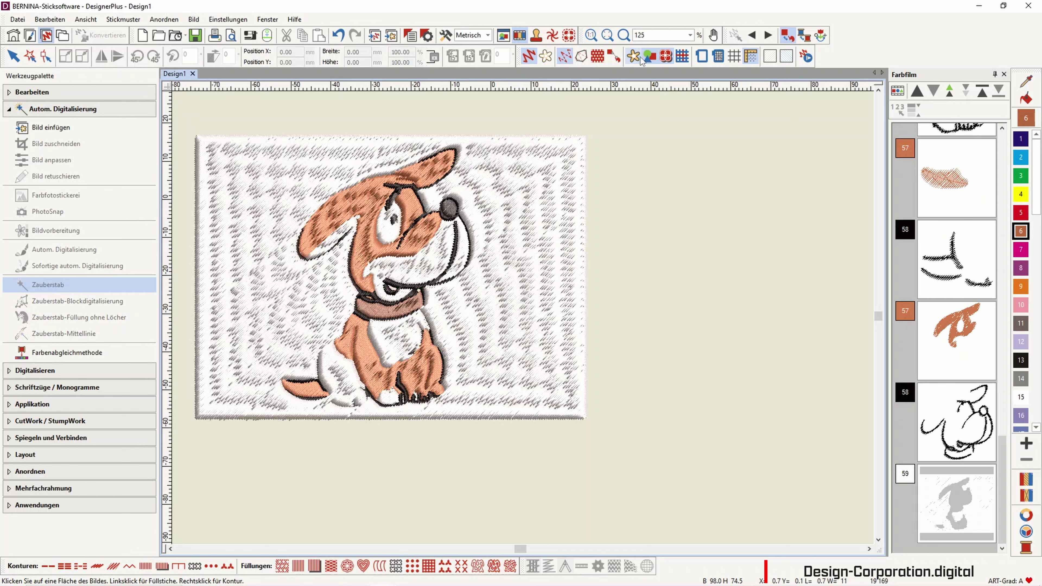
pyautogui.click(650, 56)
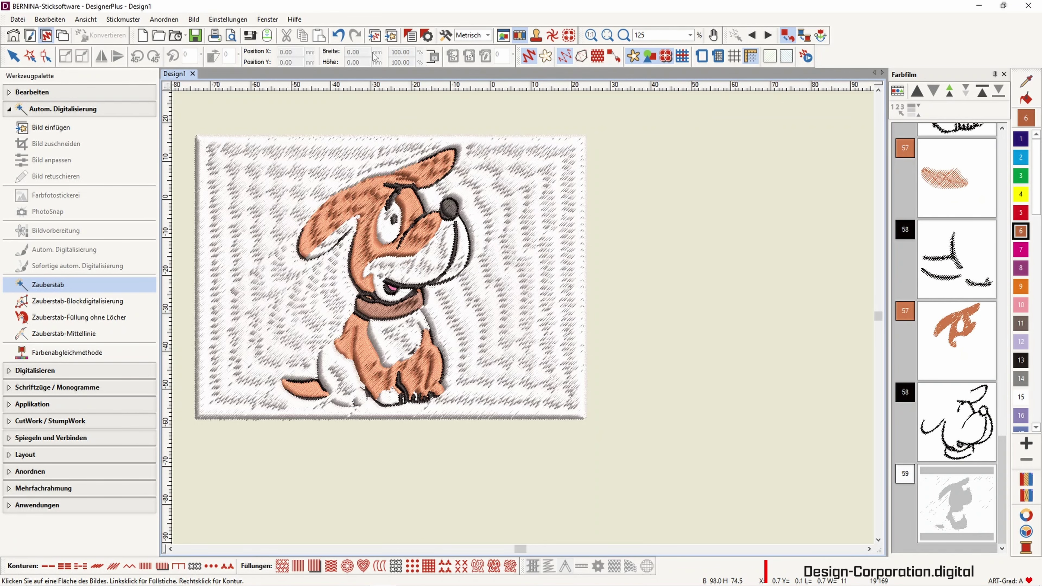
pyautogui.click(339, 36)
pyautogui.click(339, 37)
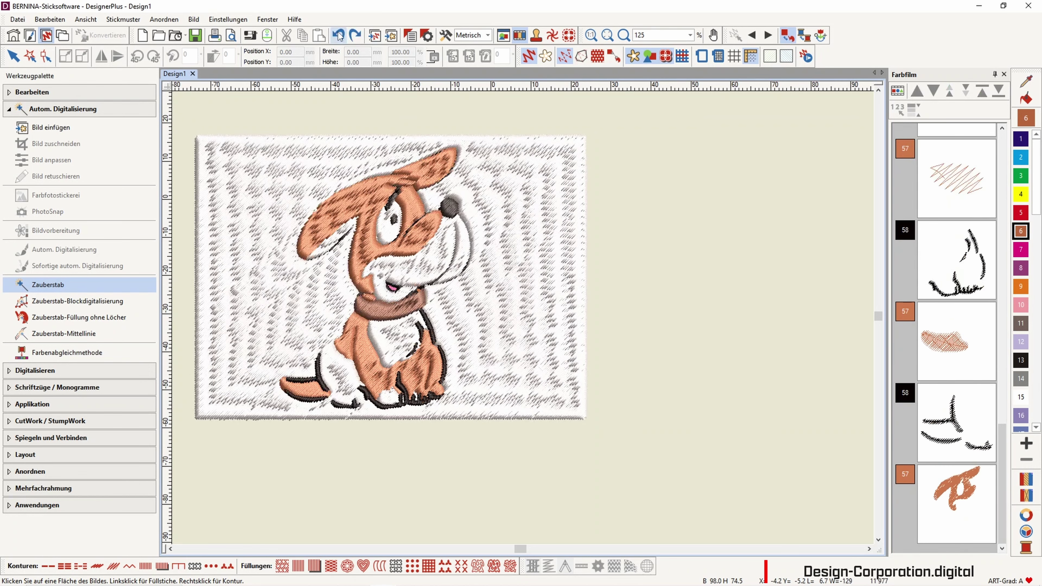
pyautogui.click(340, 36)
pyautogui.click(339, 36)
pyautogui.click(339, 35)
pyautogui.click(339, 35)
pyautogui.click(339, 36)
pyautogui.click(339, 36)
pyautogui.click(339, 36)
pyautogui.click(339, 35)
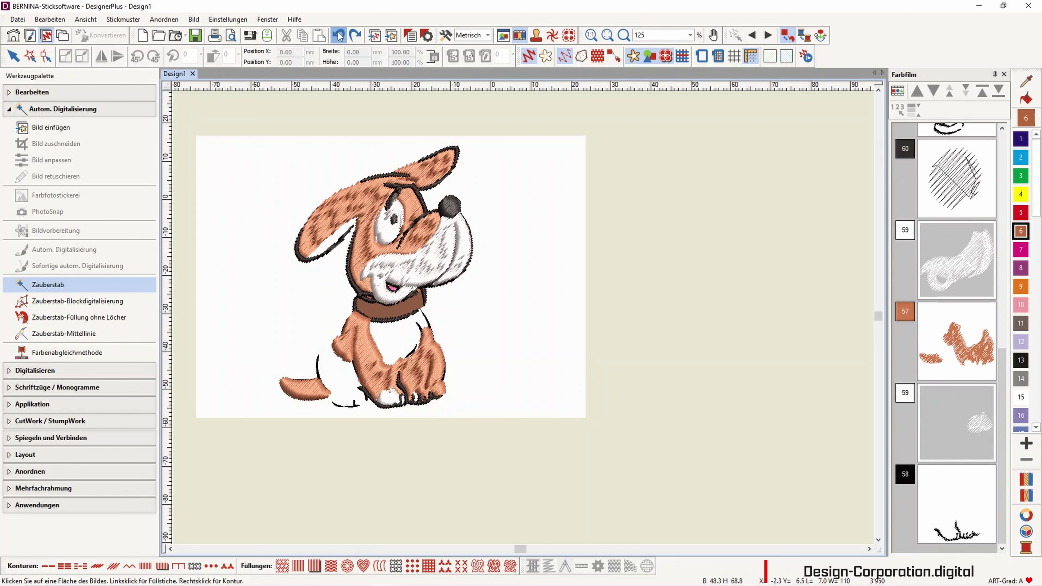
pyautogui.click(339, 36)
pyautogui.click(339, 36)
pyautogui.click(339, 36)
pyautogui.click(339, 35)
pyautogui.click(339, 36)
pyautogui.click(339, 36)
pyautogui.click(339, 36)
pyautogui.click(339, 35)
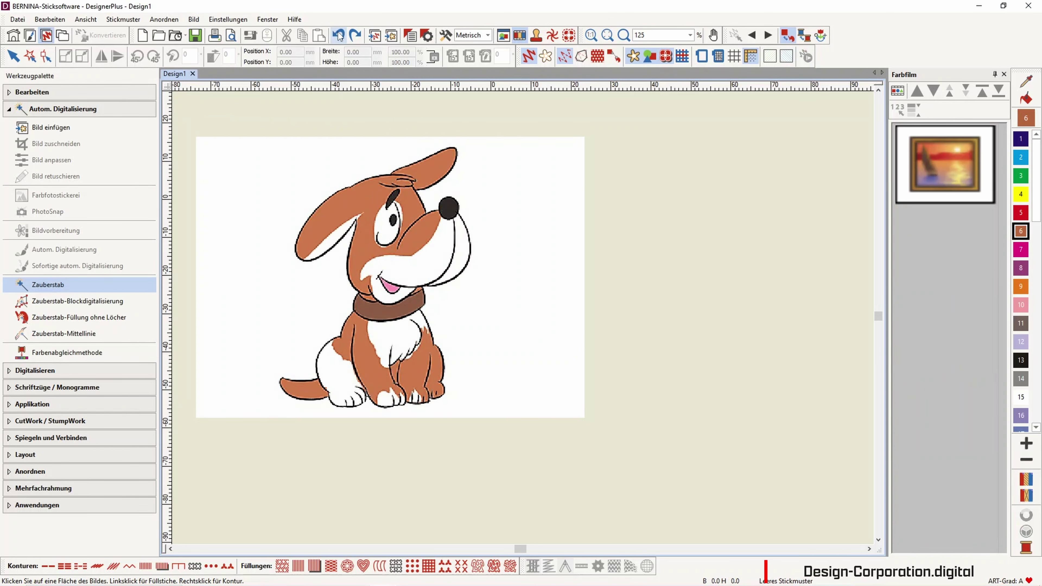
pyautogui.click(339, 36)
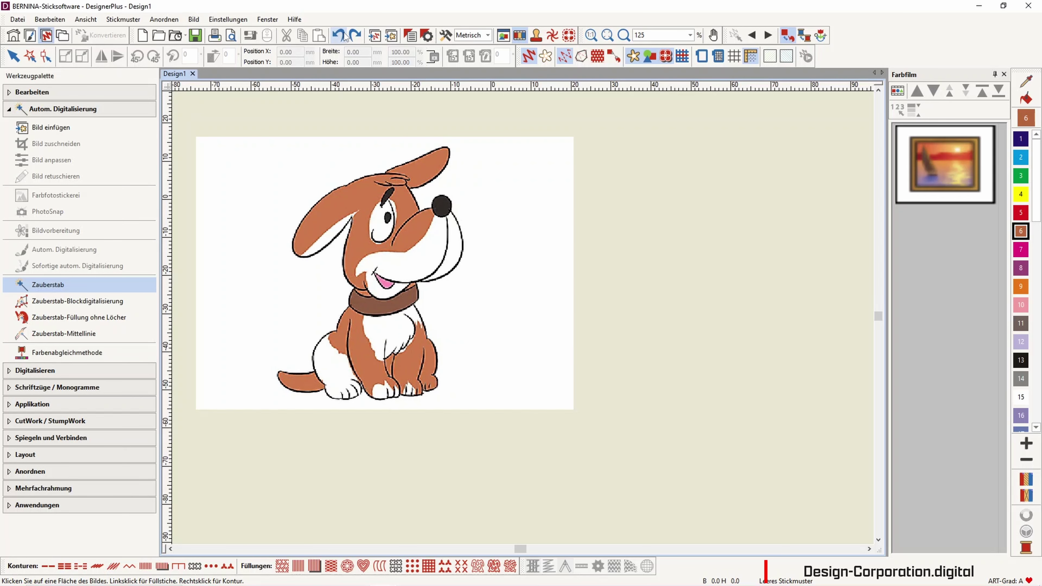
pyautogui.click(355, 36)
# Try the Bildvorbereitung with the picture reduced to 5 colours and the details at maximum, and undo it.
pyautogui.click(56, 230)
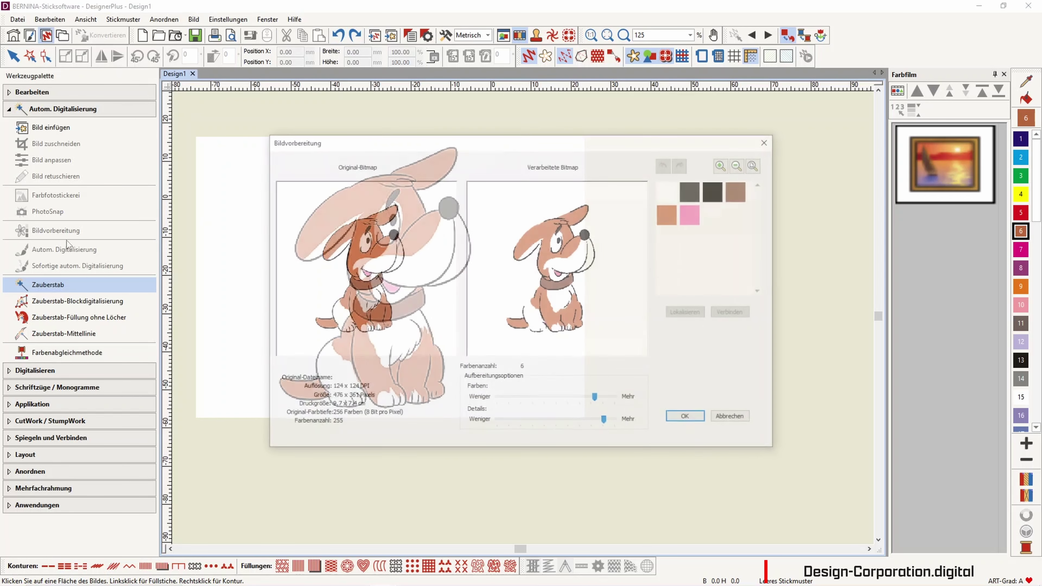
pyautogui.moveTo(572, 400); pyautogui.dragTo(569, 400)
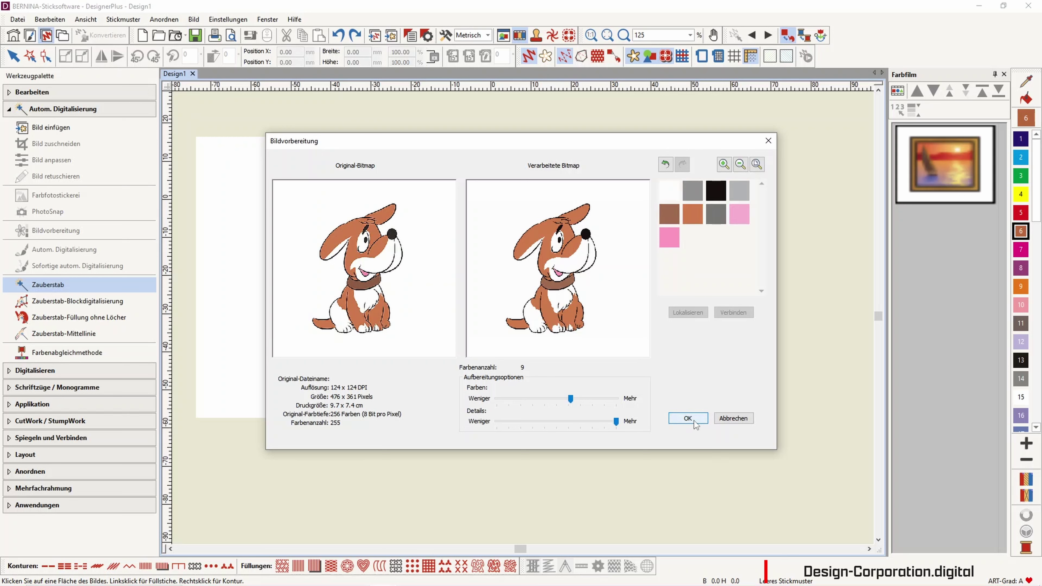
pyautogui.moveTo(570, 398); pyautogui.dragTo(624, 424)
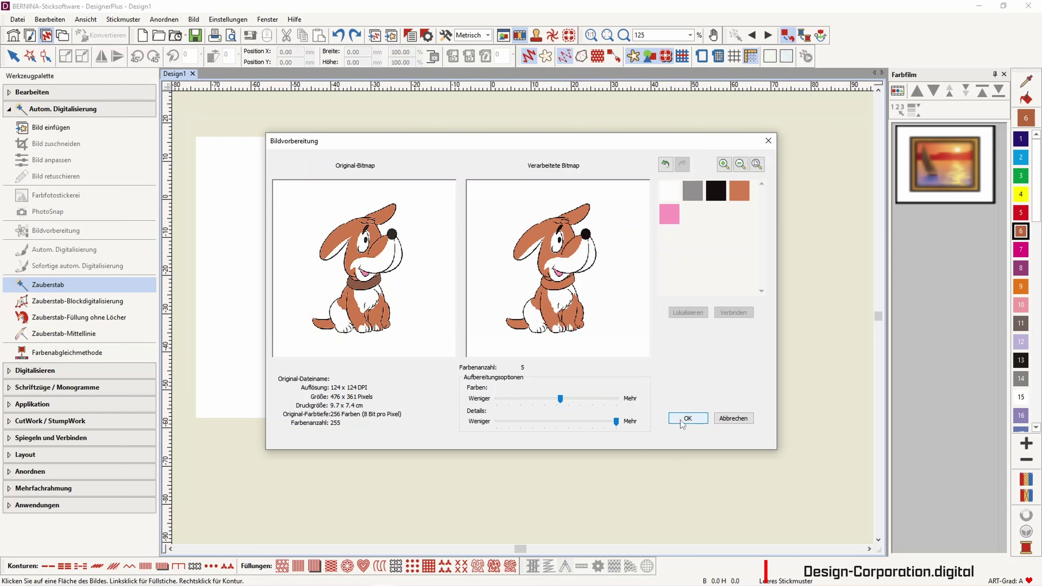
pyautogui.click(687, 418)
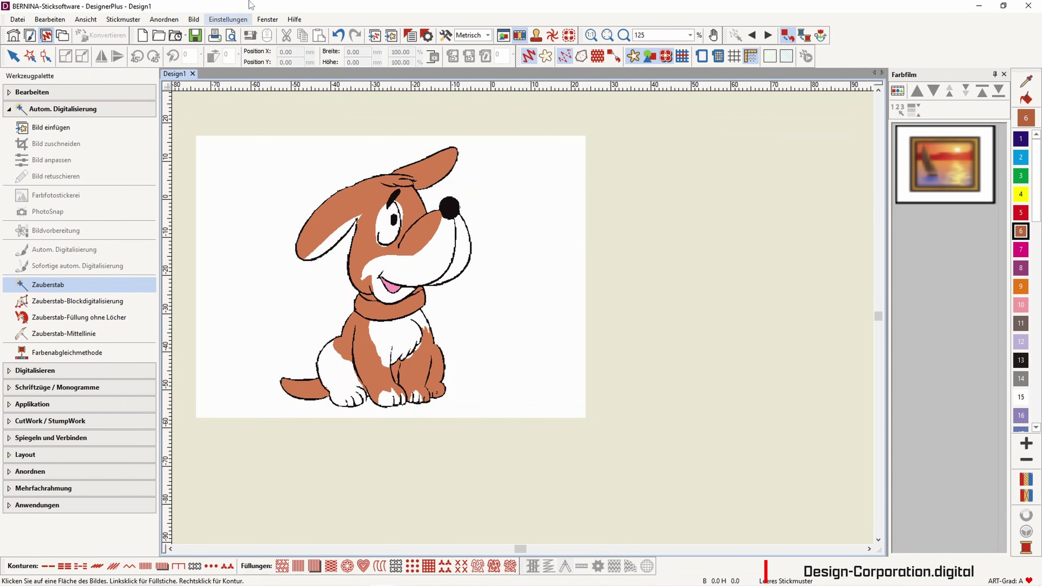
pyautogui.click(337, 36)
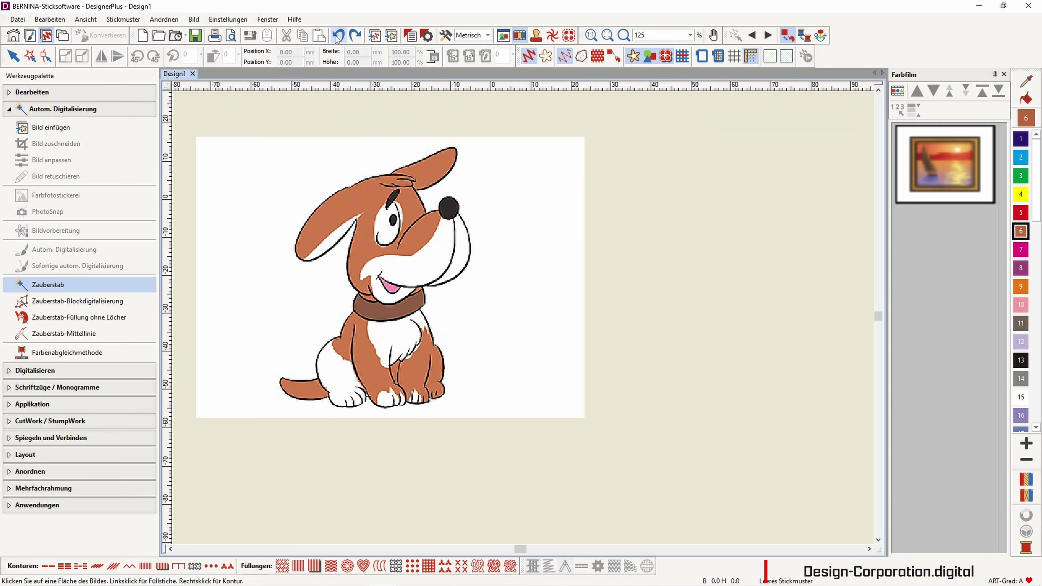
# Undo the remaining change to the dog picture and leave the Bildvorbereitung without applying any settings.
pyautogui.click(308, 192)
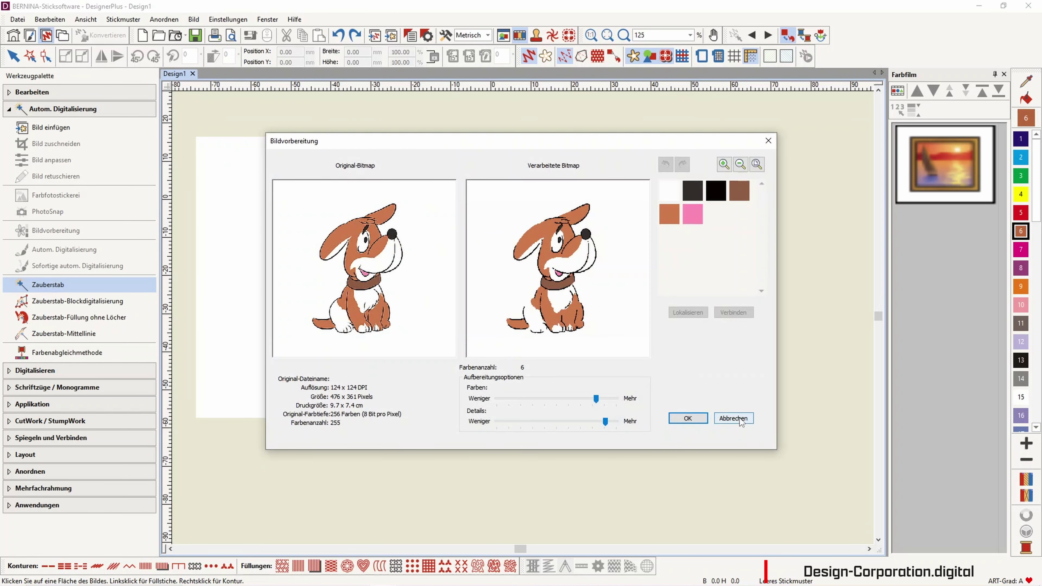
pyautogui.click(738, 420)
pyautogui.click(339, 36)
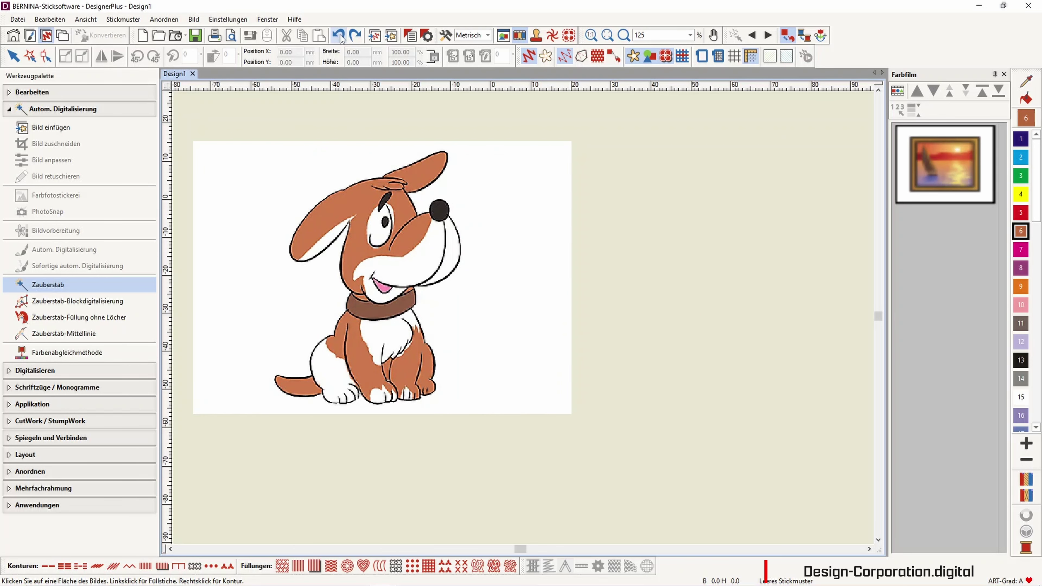
pyautogui.click(361, 322)
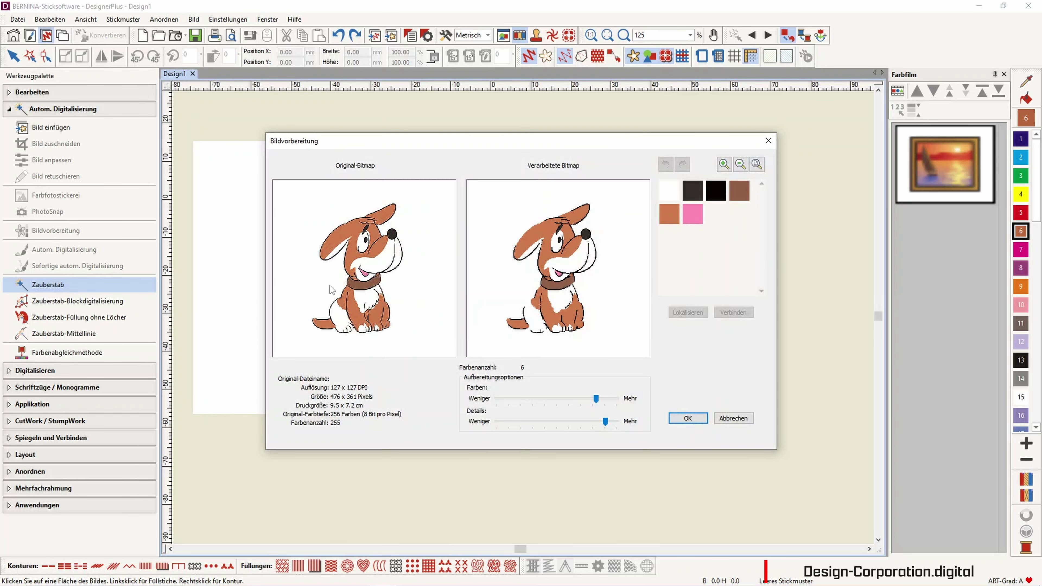
pyautogui.click(768, 141)
pyautogui.scroll(-2, 523, 325)
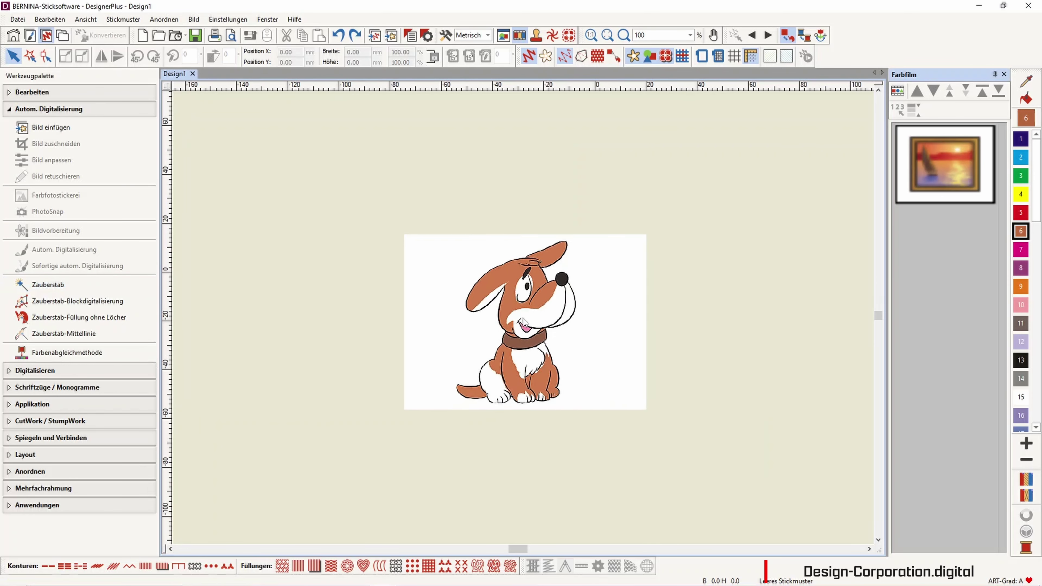
# Prepare the dog picture for Autom. Digitalisierung, trying several colour counts and settling on 32 colours with the details at maximum.
pyautogui.scroll(2, 505, 321)
pyautogui.click(504, 321)
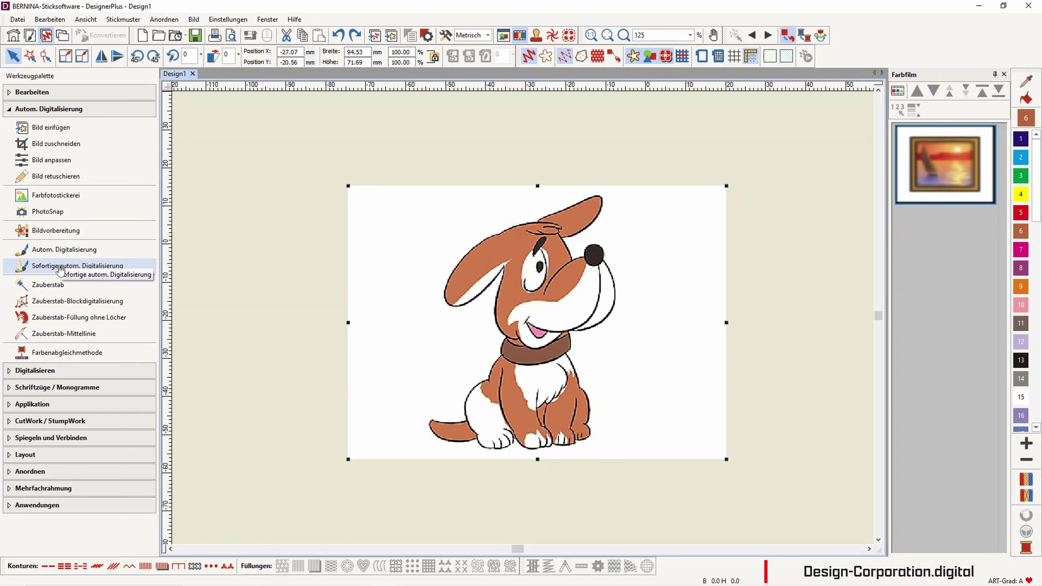
pyautogui.click(58, 249)
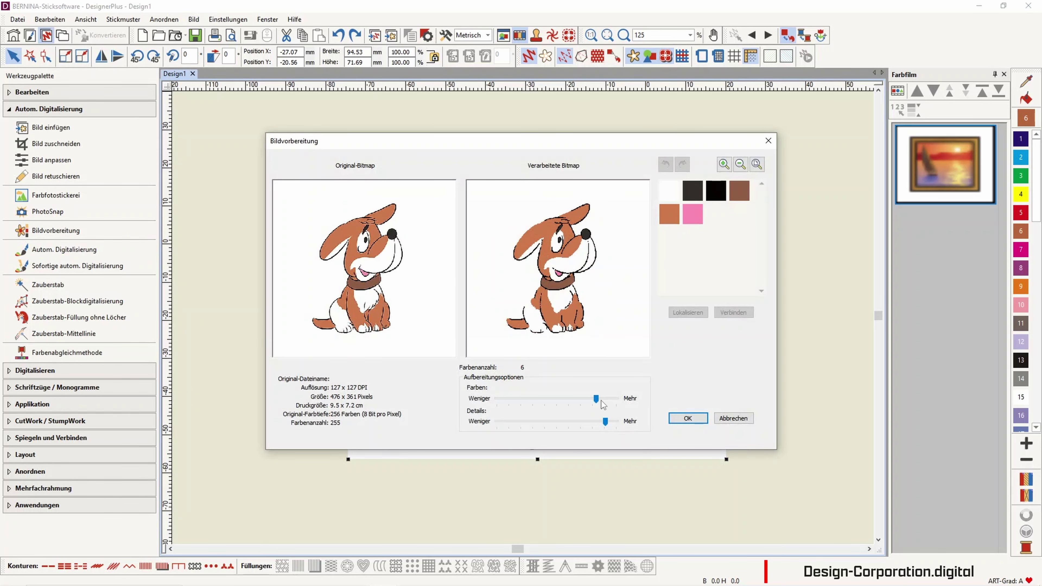
pyautogui.moveTo(596, 399); pyautogui.dragTo(644, 428)
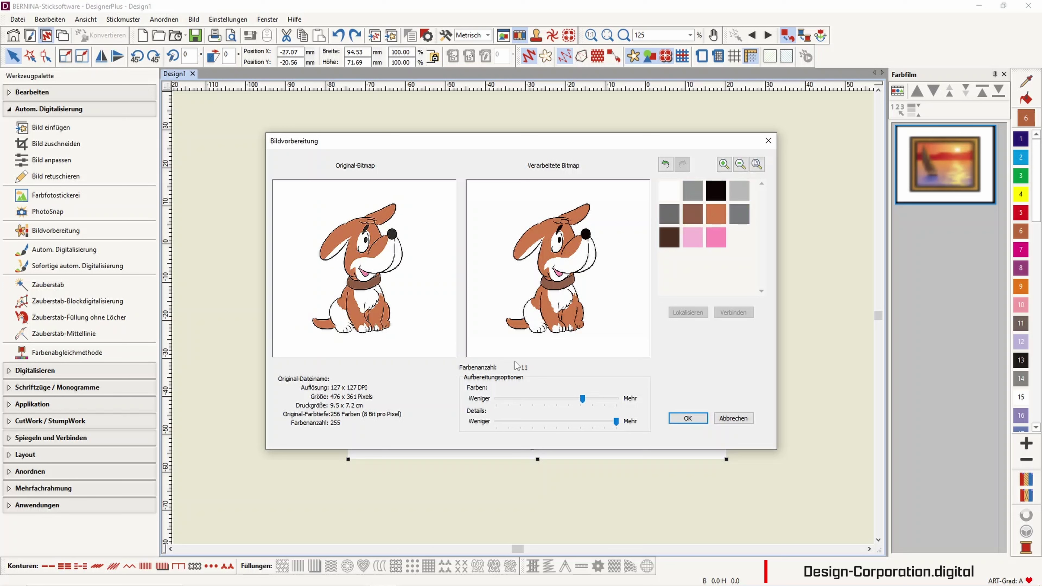
pyautogui.moveTo(586, 404); pyautogui.dragTo(528, 404)
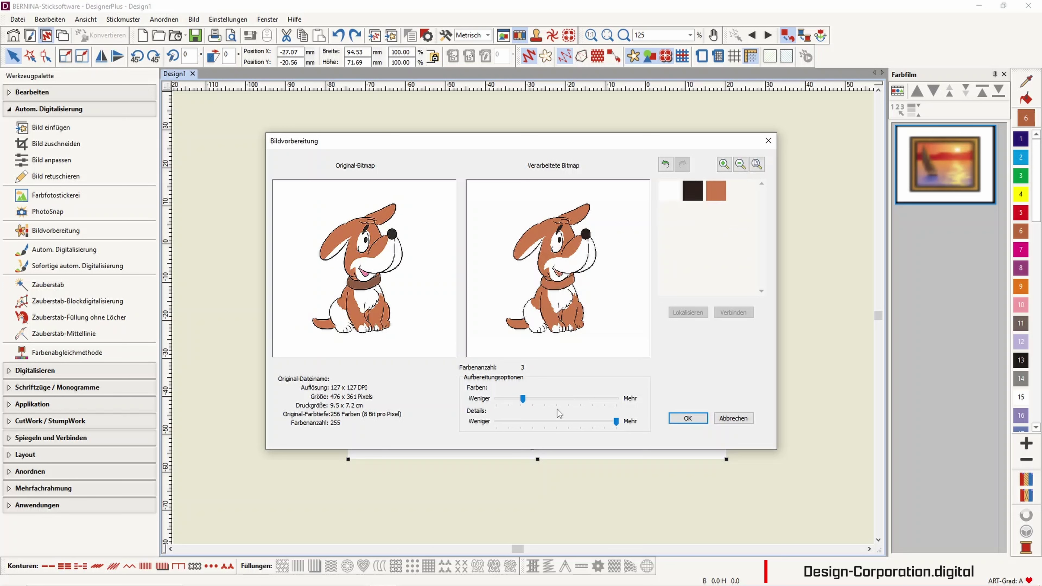
pyautogui.click(632, 400)
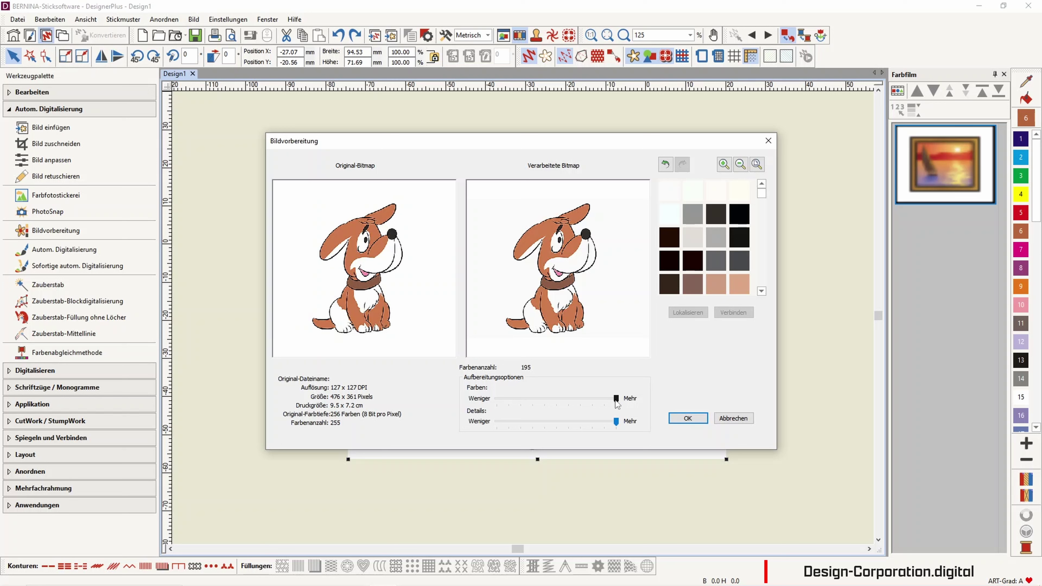
pyautogui.moveTo(616, 399); pyautogui.dragTo(597, 412)
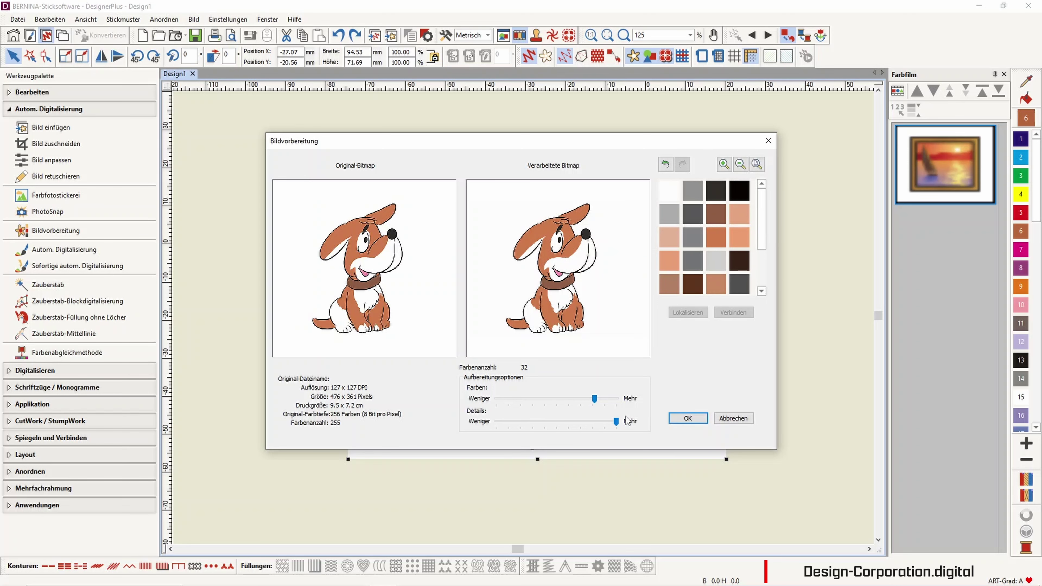
pyautogui.click(687, 420)
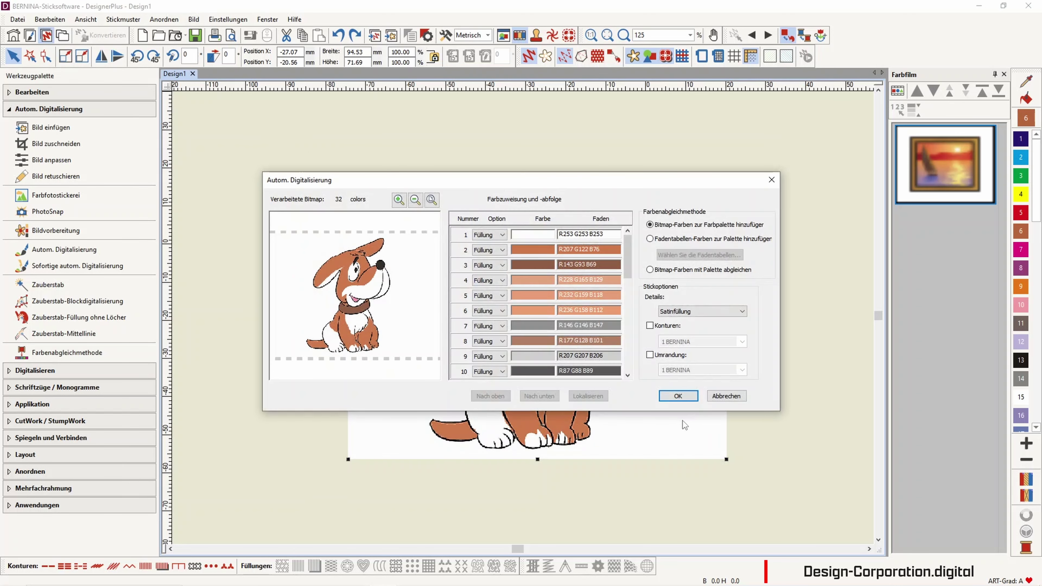
# Try the automatic digitizing of the 32-colour picture with Satinfüllung details, inspect the stitches up close and undo the result.
pyautogui.click(684, 401)
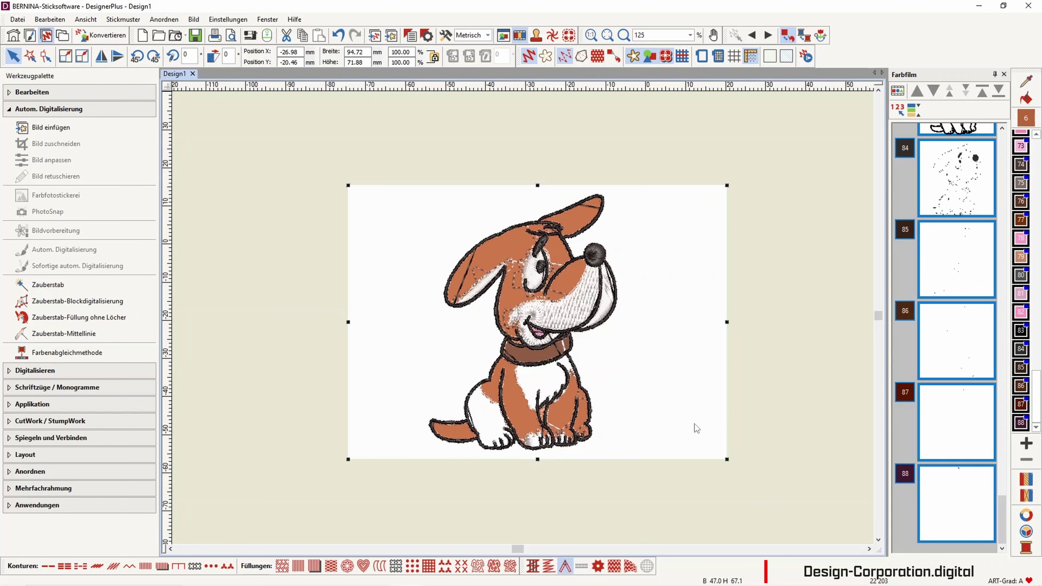
pyautogui.scroll(3, 523, 319)
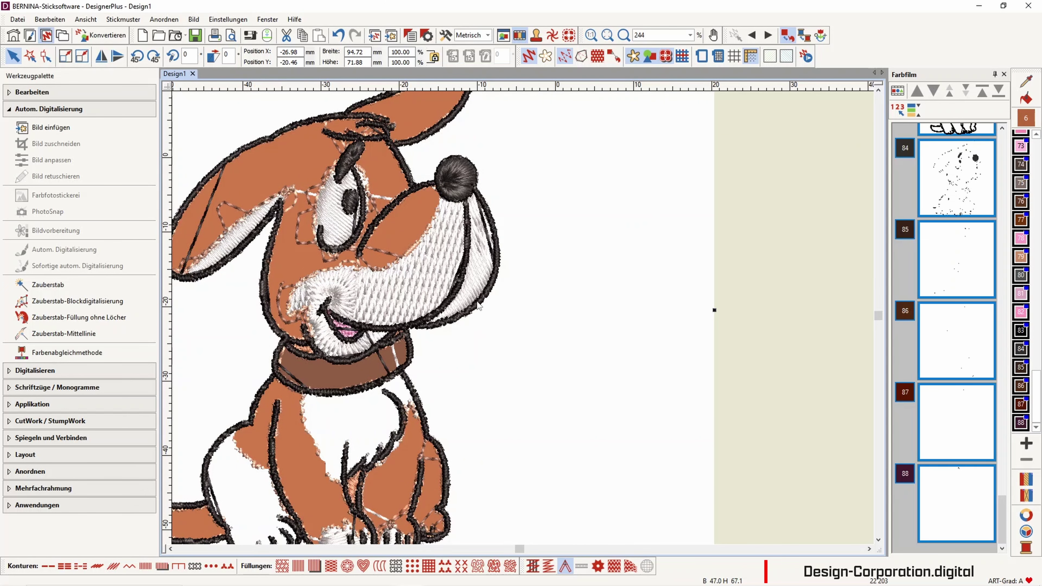
pyautogui.scroll(-3, 523, 320)
pyautogui.scroll(3, 493, 318)
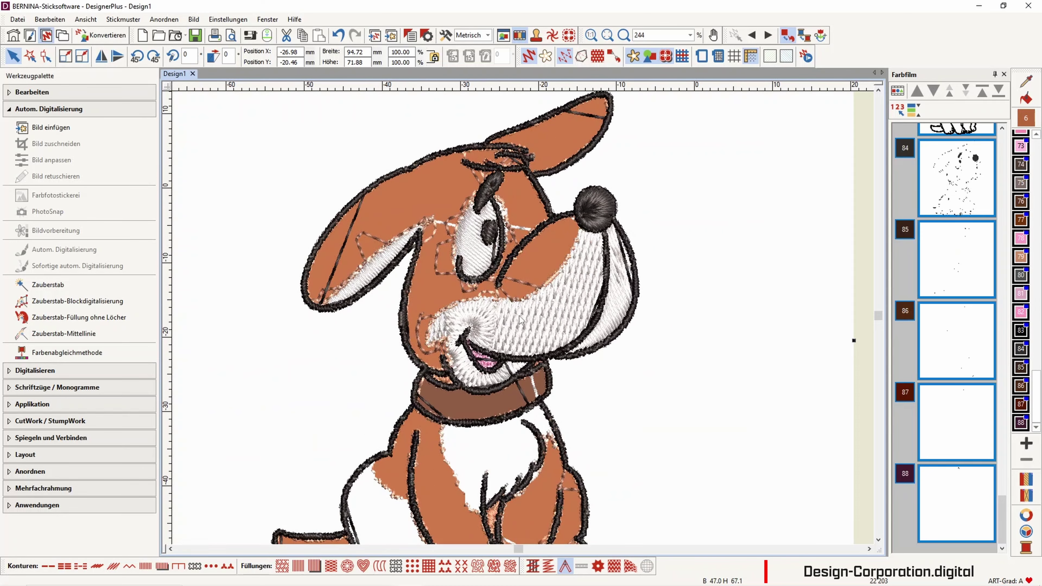
pyautogui.scroll(-3, 519, 320)
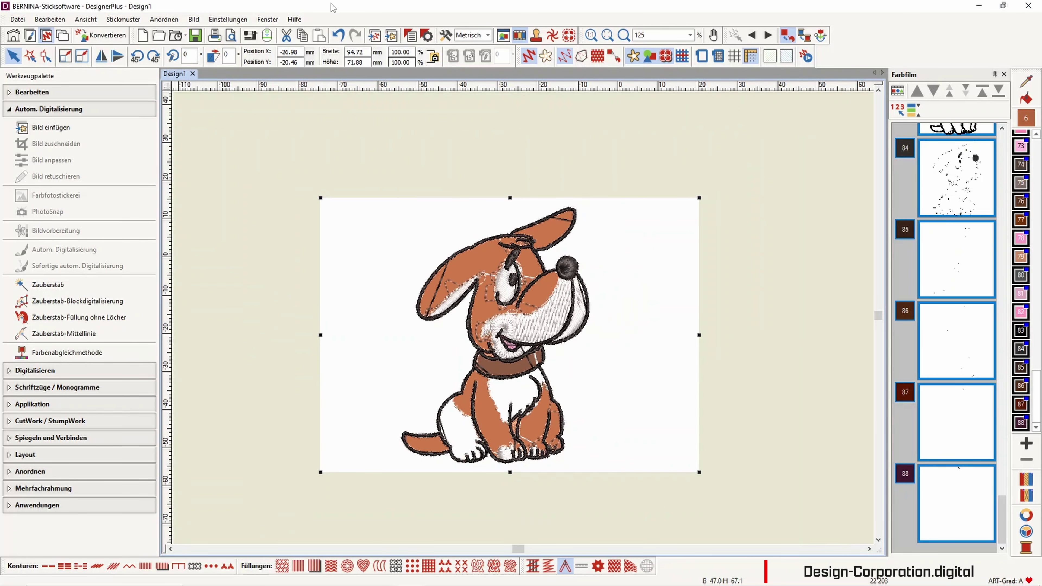
pyautogui.click(339, 36)
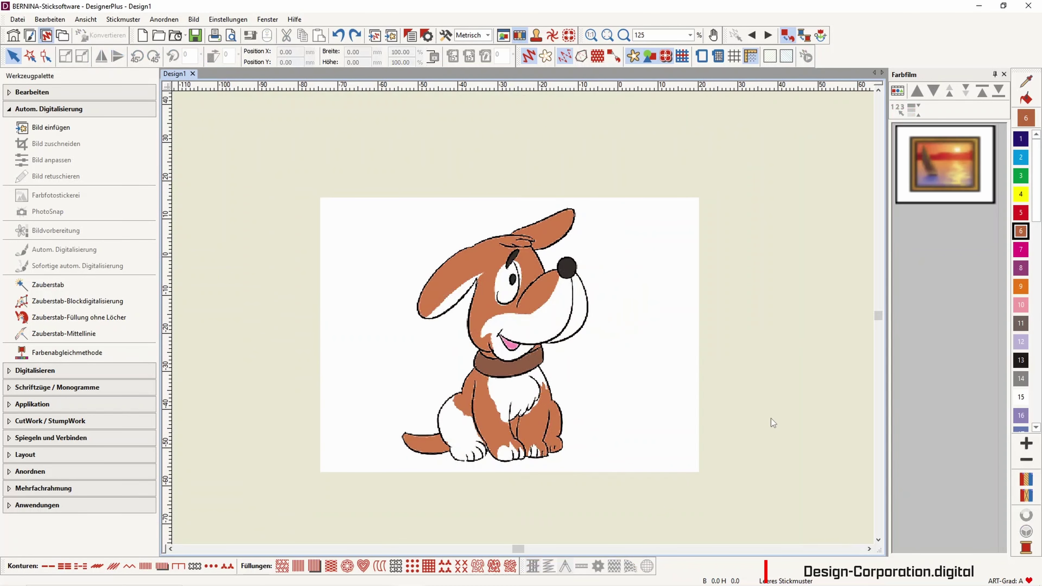
# Digitize the dog's raised ear by hand as a closed object in colour 6, tracing its whole outline, and give it a Steppstich filling.
pyautogui.scroll(2, 517, 318)
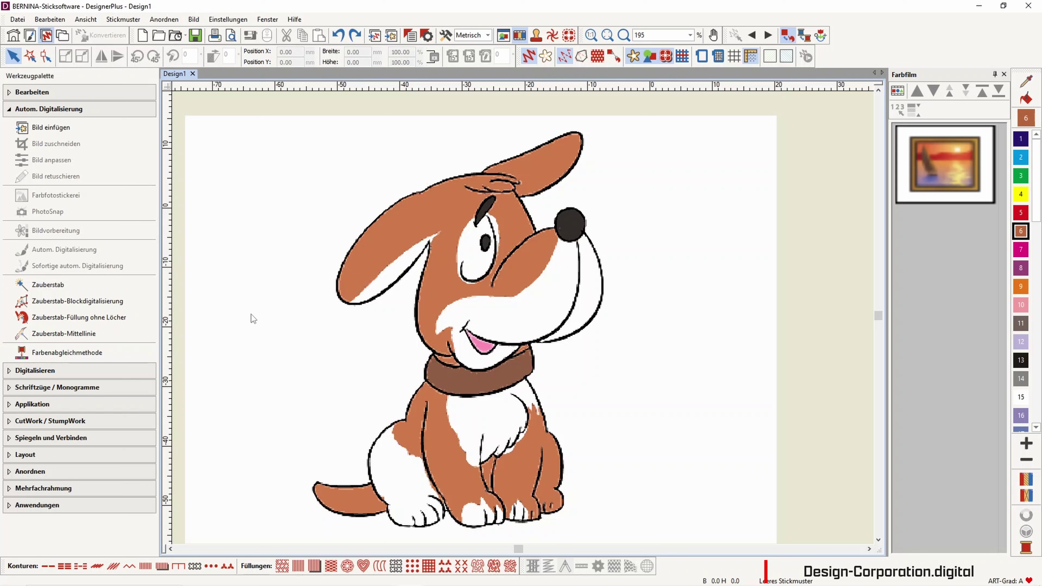
pyautogui.click(35, 370)
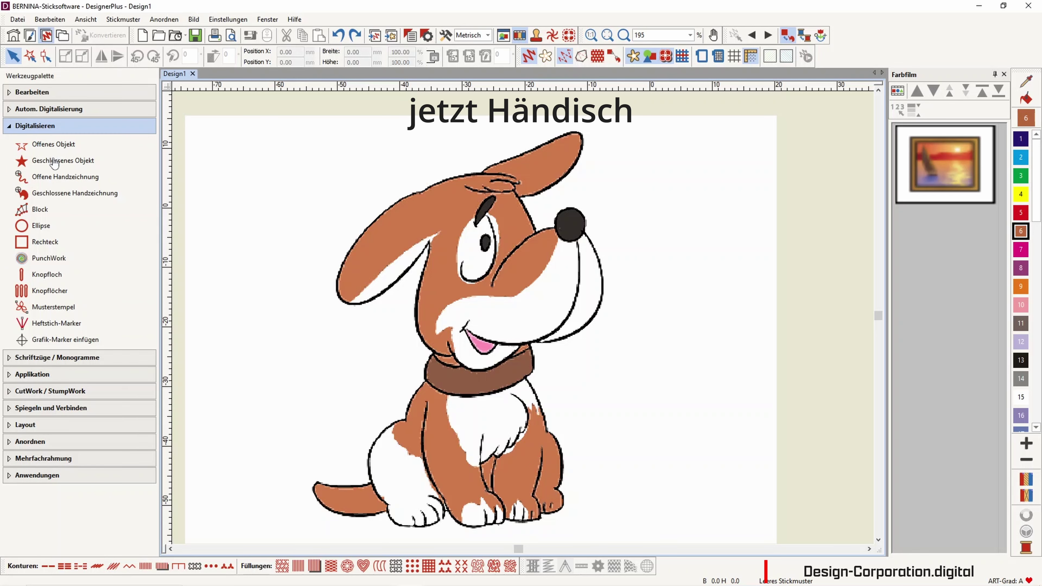
pyautogui.click(55, 161)
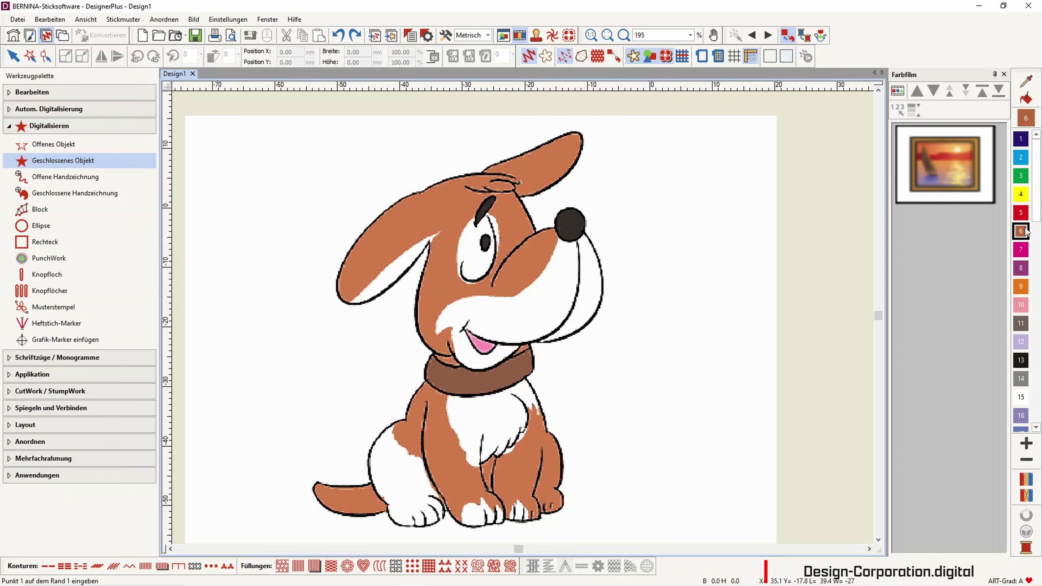
pyautogui.scroll(4, 522, 315)
pyautogui.scroll(1, 523, 318)
pyautogui.click(513, 346)
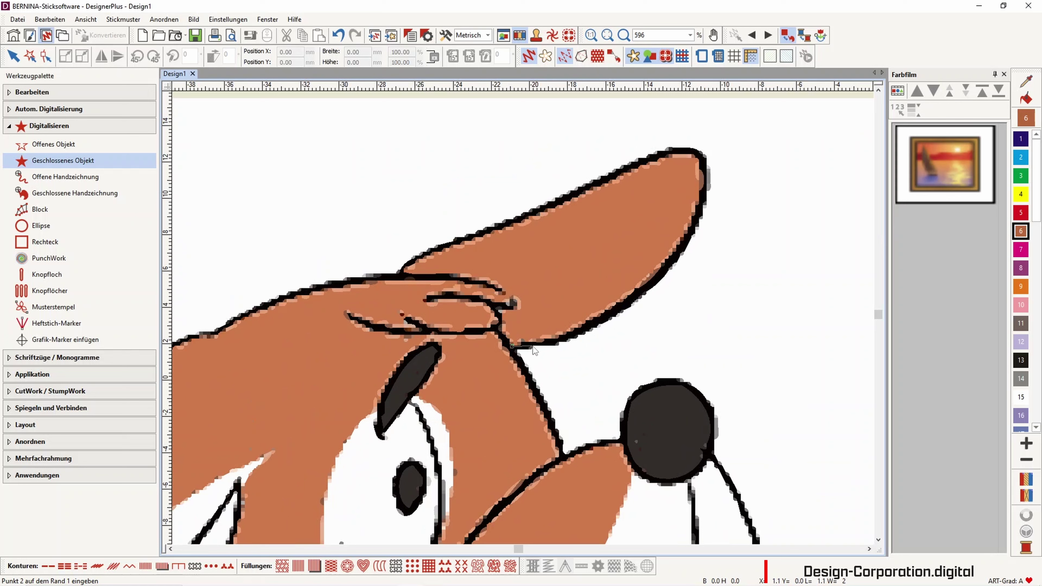
pyautogui.click(538, 342)
pyautogui.click(594, 323)
pyautogui.click(668, 265)
pyautogui.click(700, 207)
pyautogui.click(700, 162)
pyautogui.click(668, 152)
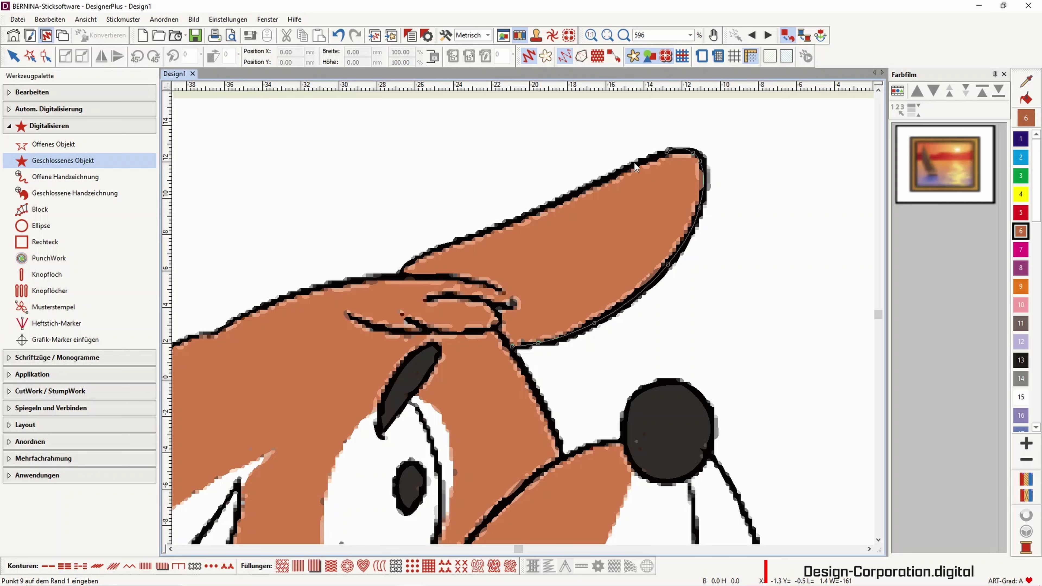
pyautogui.click(605, 180)
pyautogui.click(510, 224)
pyautogui.click(433, 250)
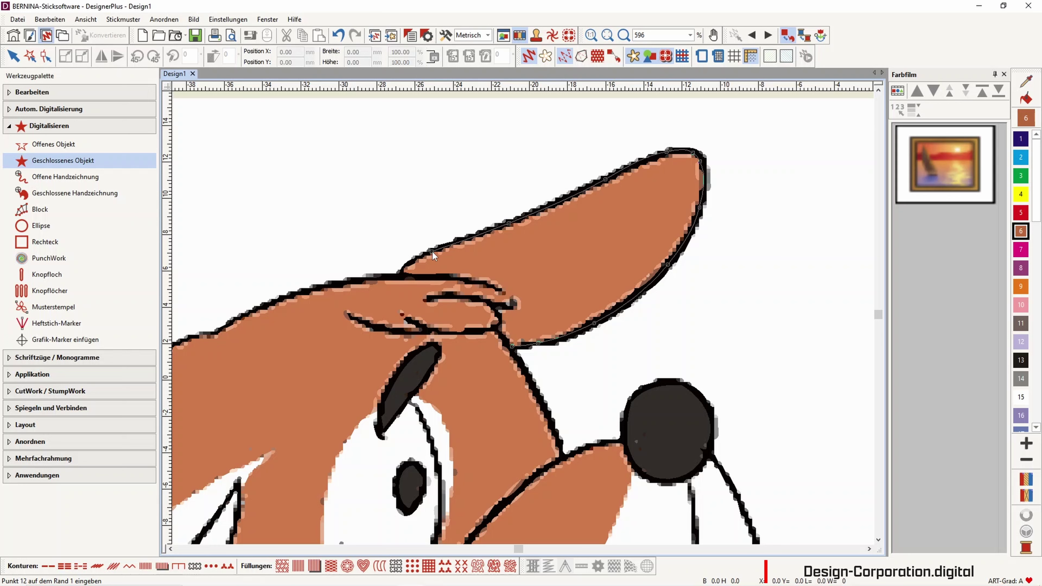
pyautogui.click(408, 264)
pyautogui.click(401, 274)
pyautogui.click(498, 285)
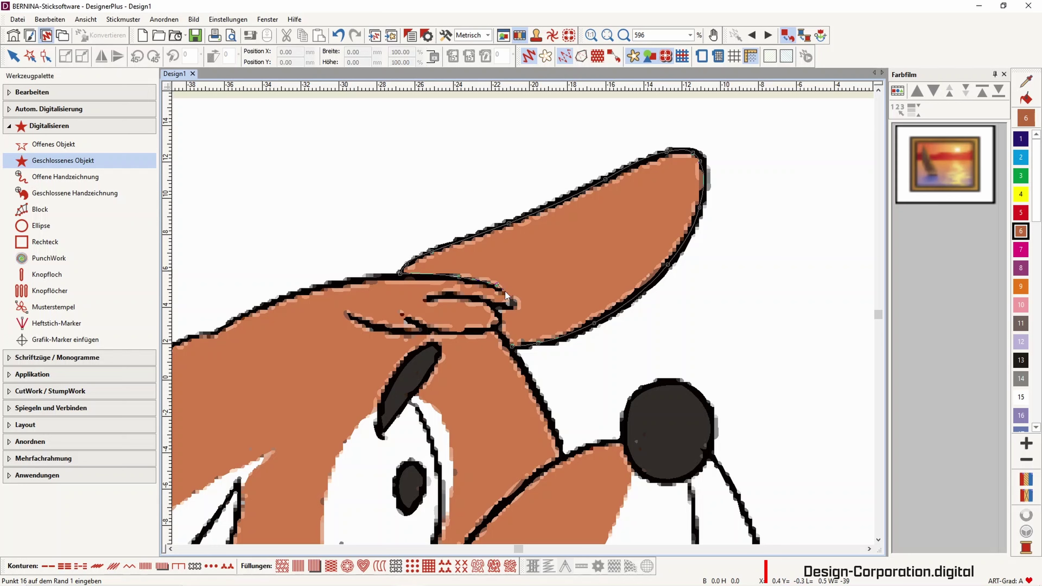
pyautogui.click(488, 304)
pyautogui.click(497, 320)
pyautogui.click(494, 328)
pyautogui.click(509, 346)
pyautogui.press('Return')
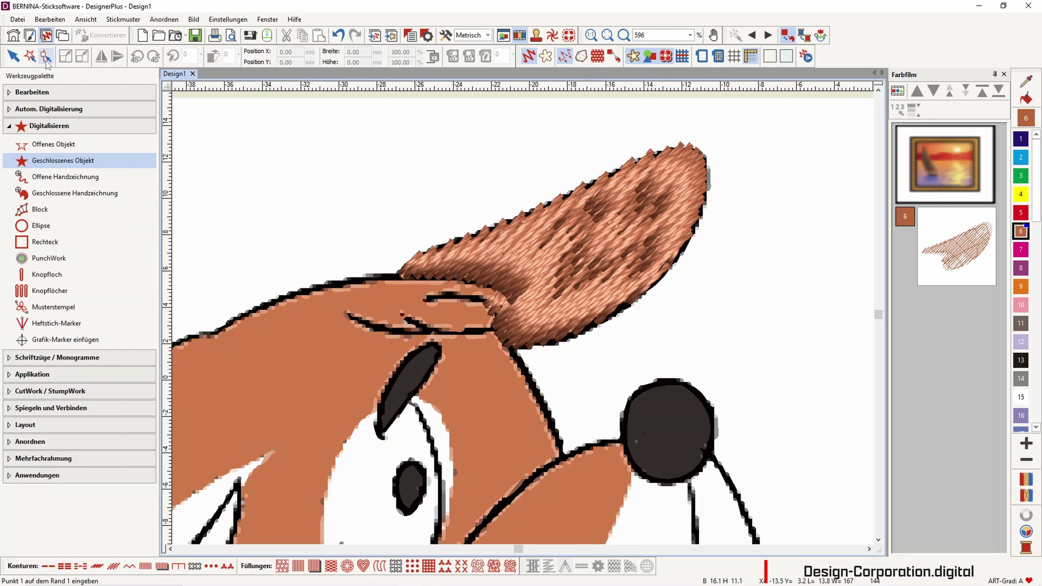
pyautogui.moveTo(367, 561)
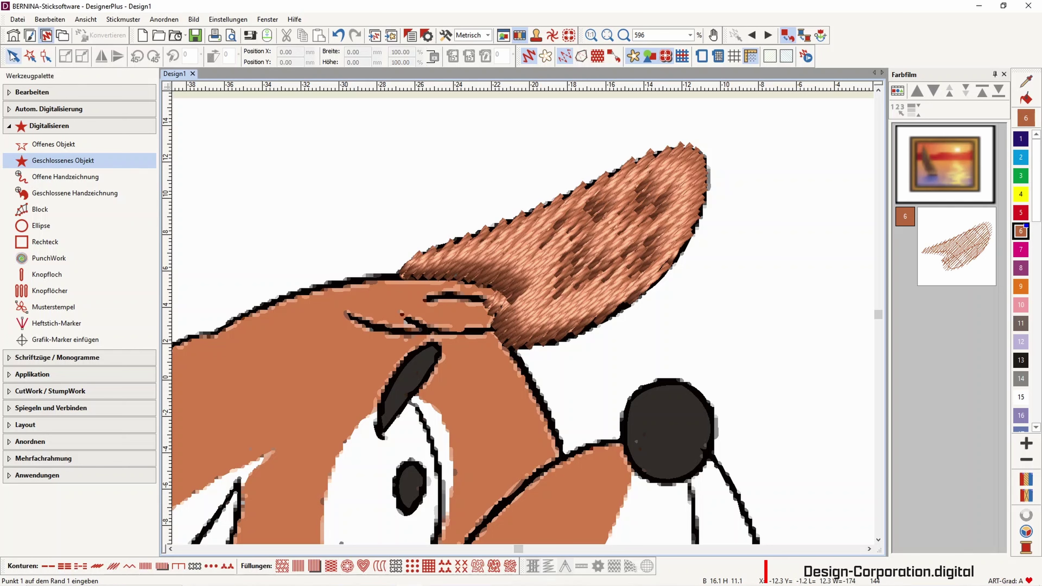
pyautogui.press('Escape')
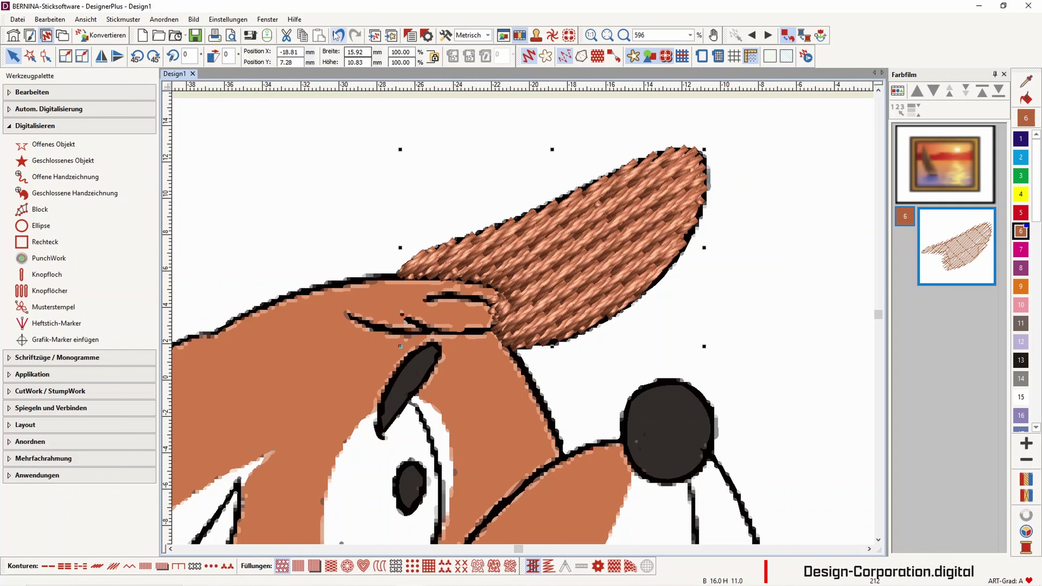
# Reshape the ear's outline at its base by moving the points around the notch where it meets the head.
pyautogui.click(46, 56)
pyautogui.scroll(5, 532, 315)
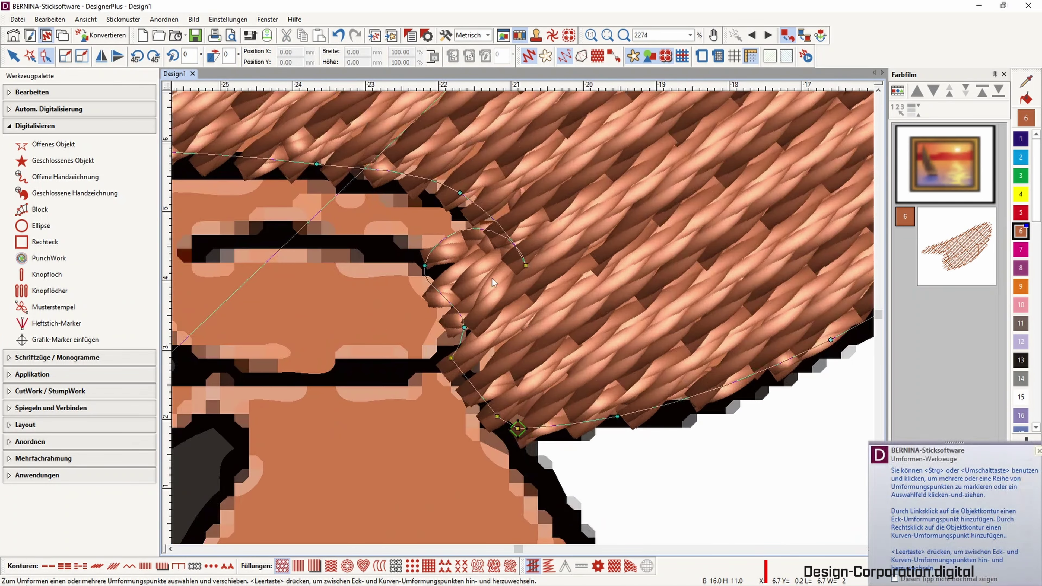
pyautogui.click(475, 230)
pyautogui.moveTo(475, 230); pyautogui.dragTo(444, 278)
pyautogui.moveTo(525, 264); pyautogui.dragTo(525, 256)
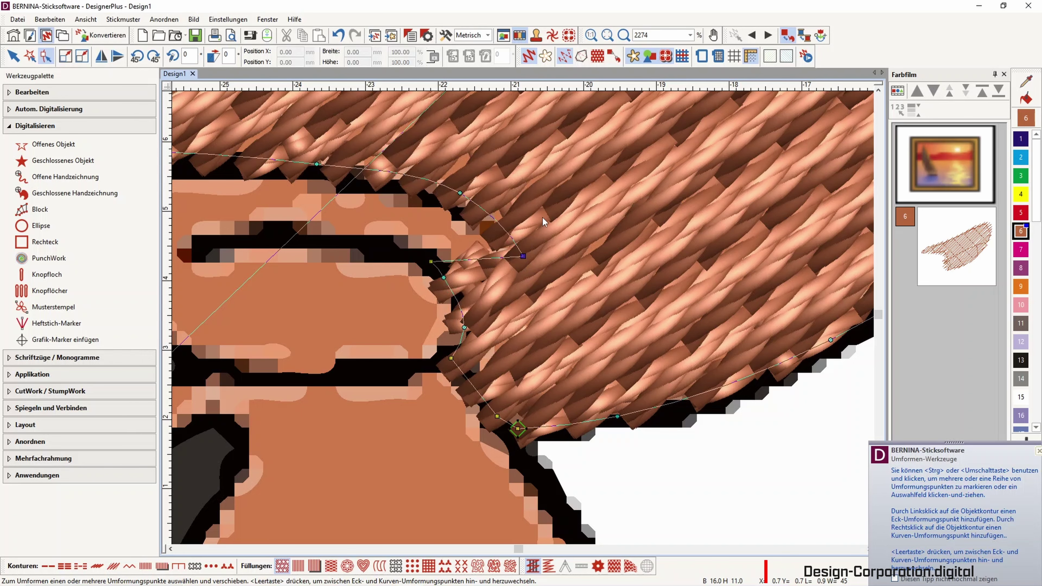
# Turn the stitch angle of the ear filling flatter by placing the end of its angle line at the ear tip.
pyautogui.scroll(-5, 531, 315)
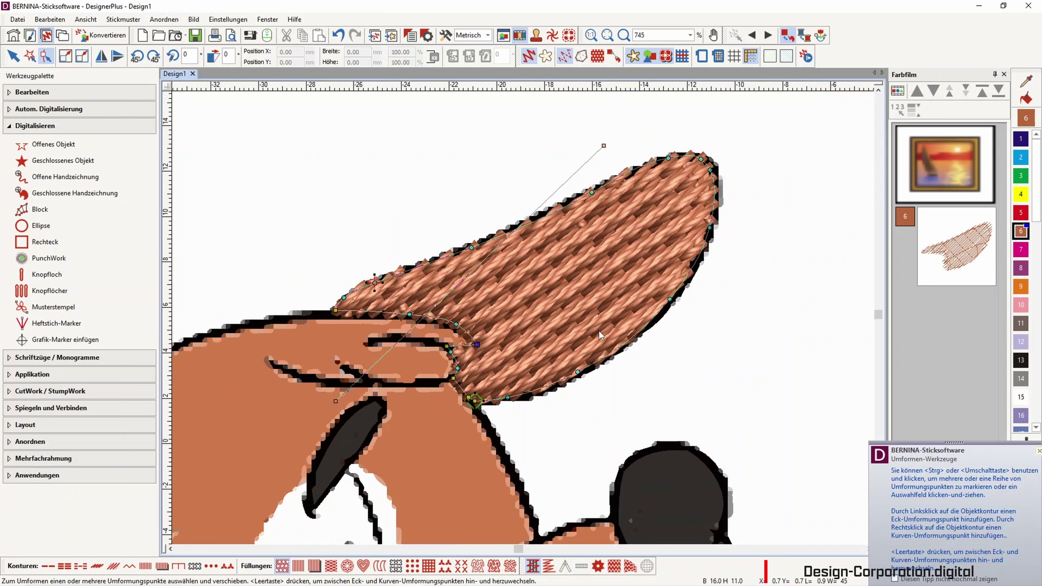
pyautogui.moveTo(604, 146); pyautogui.dragTo(710, 171)
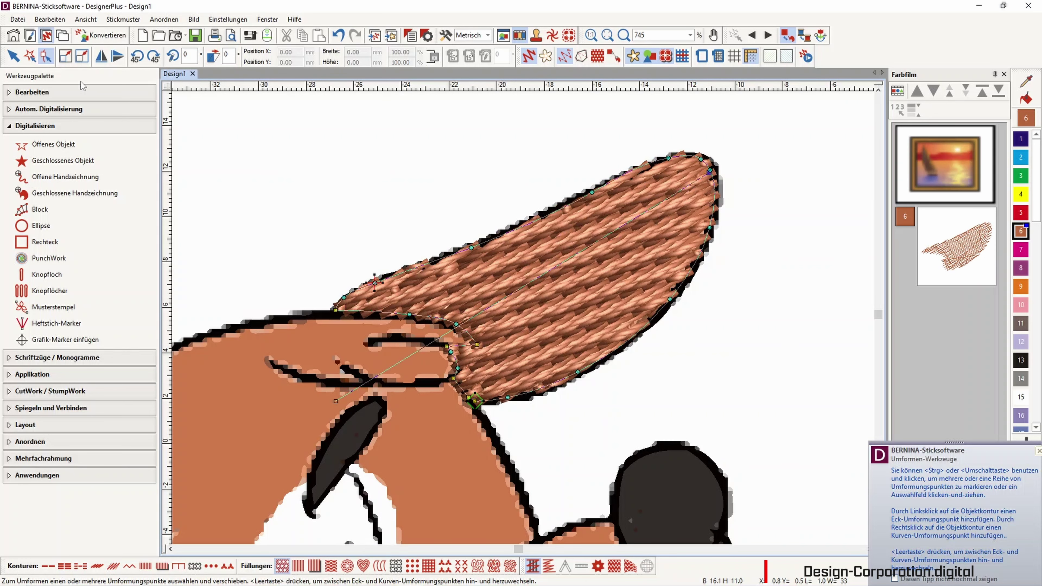
pyautogui.click(12, 57)
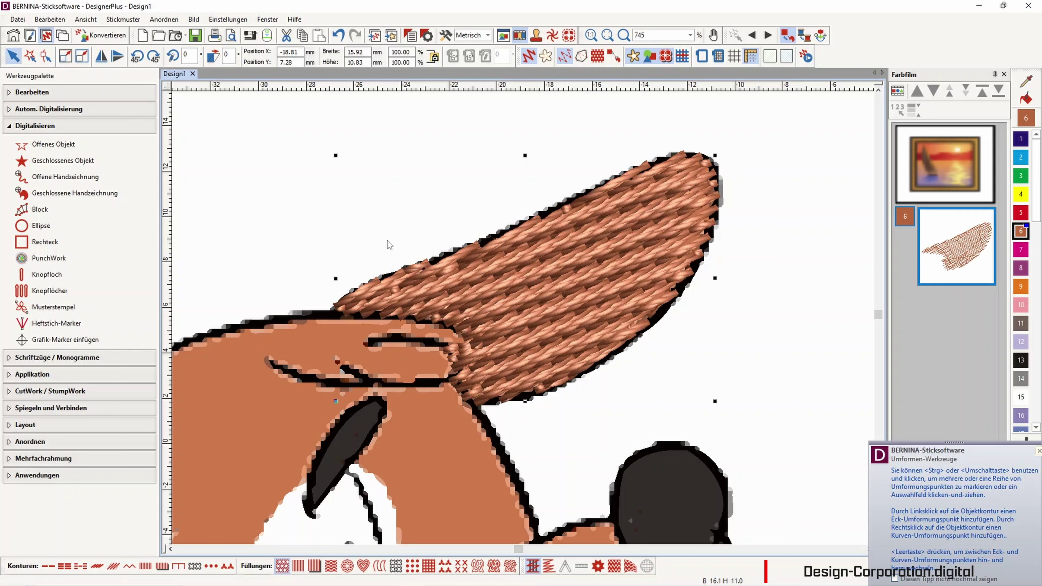
# Set the stitch spacing of the ear's Steppstich underlay (Unterlage 1) to 7.00 mm and apply it.
pyautogui.rightClick(523, 293)
pyautogui.click(565, 299)
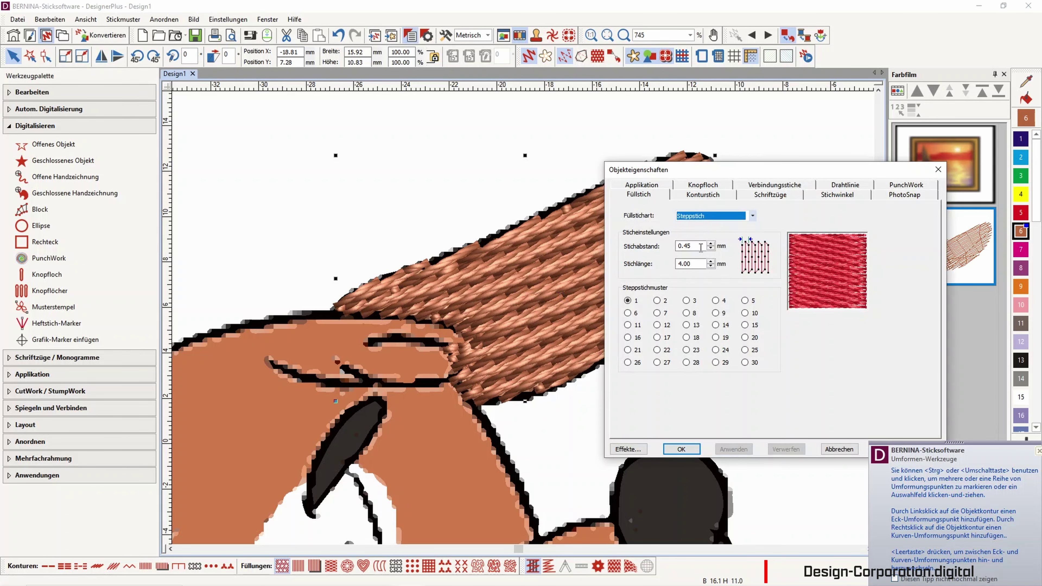
pyautogui.click(628, 449)
pyautogui.click(503, 265)
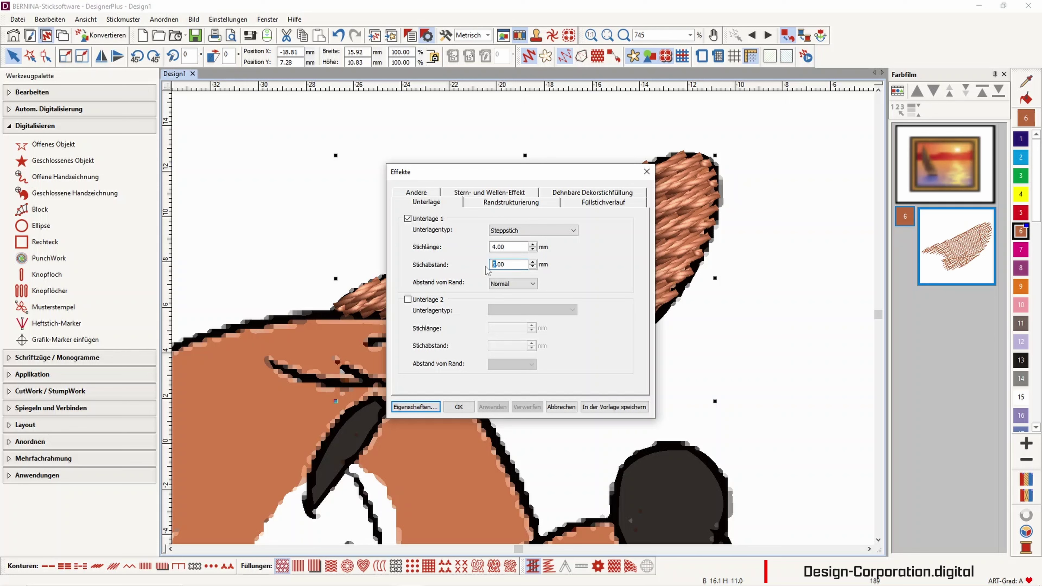
pyautogui.write('7')
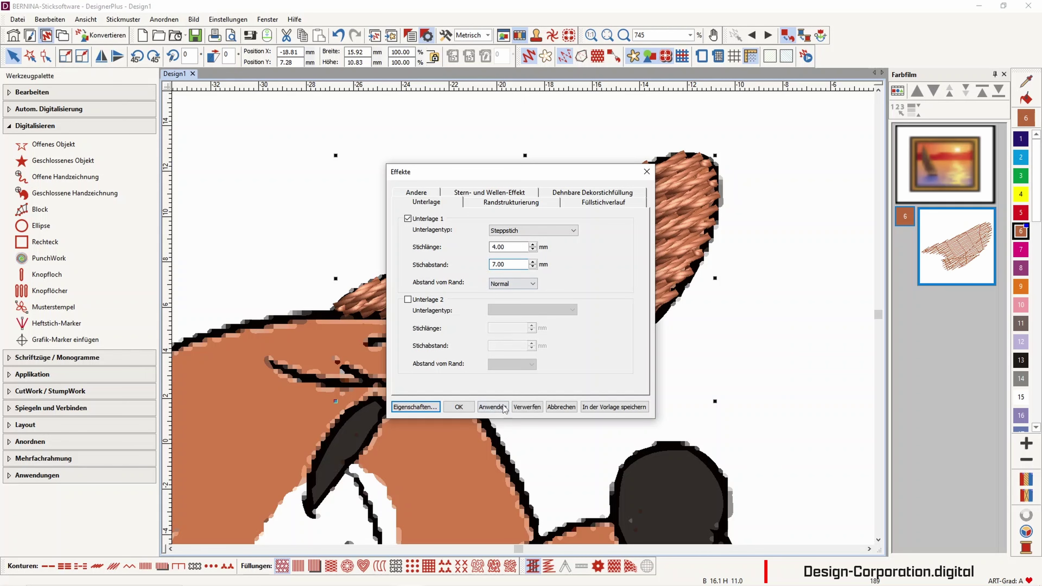
pyautogui.click(461, 407)
# Try Steppstich patterns 2 and 4 on the raised ear's filling, applying each to compare the texture.
pyautogui.scroll(-3, 462, 408)
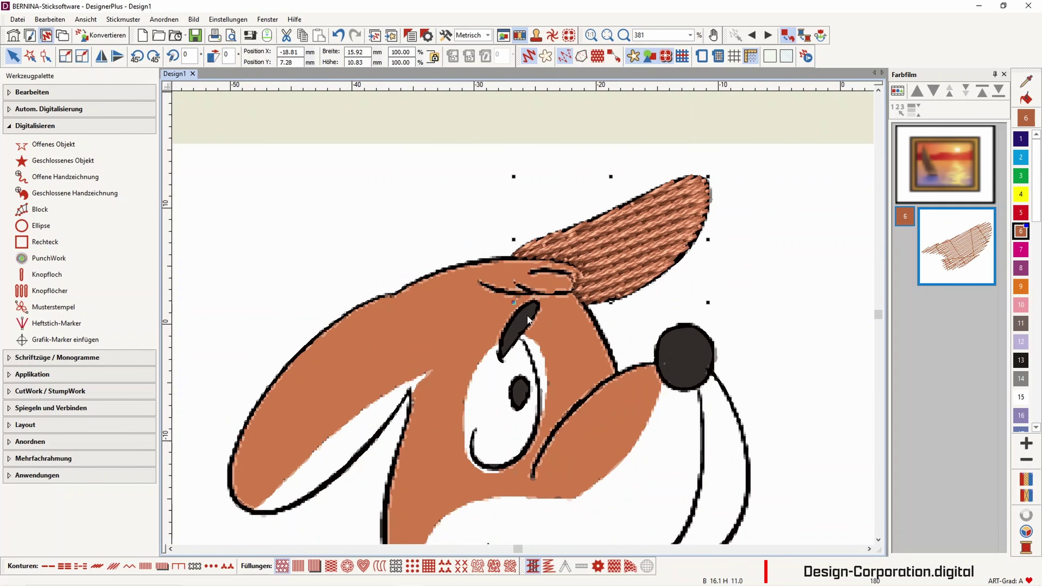
pyautogui.scroll(2, 529, 427)
pyautogui.scroll(-1, 523, 318)
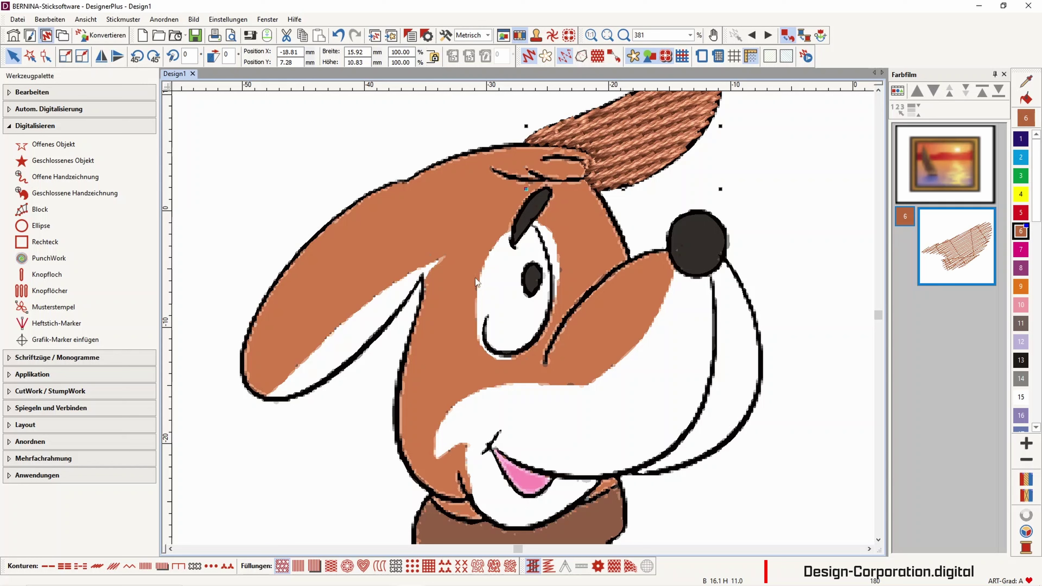
pyautogui.rightClick(627, 142)
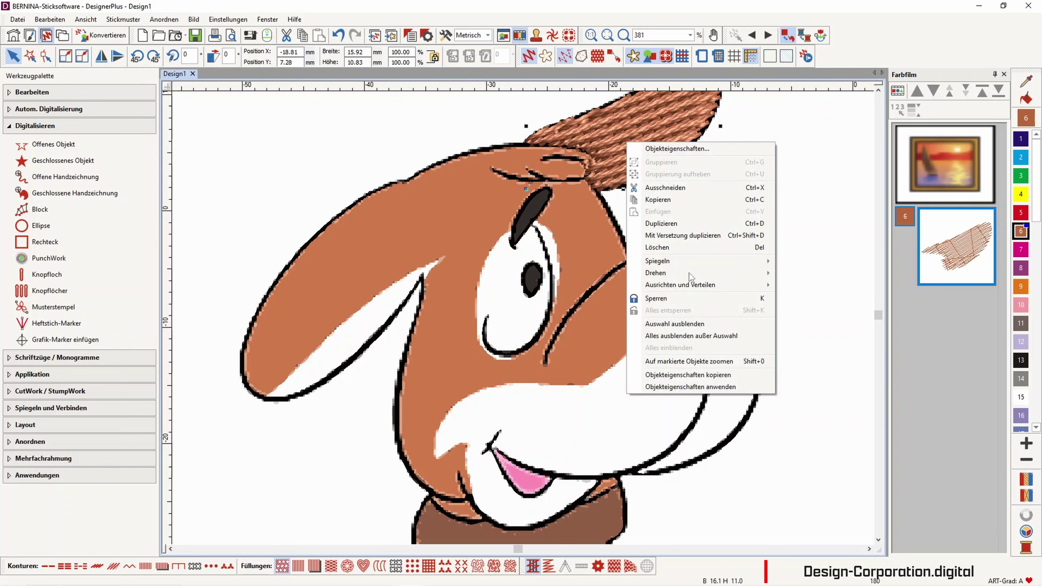
pyautogui.click(657, 144)
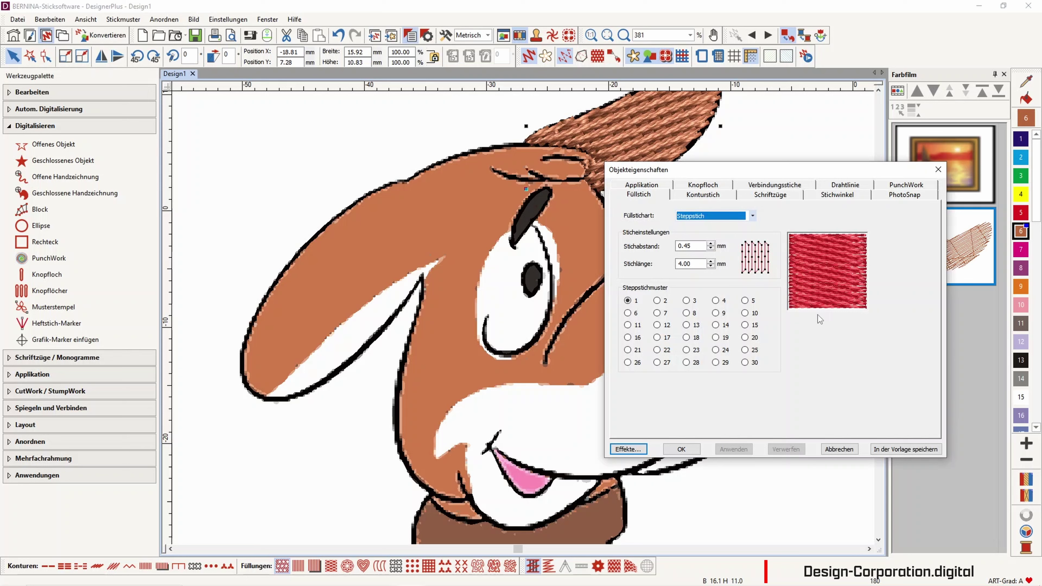
pyautogui.click(657, 301)
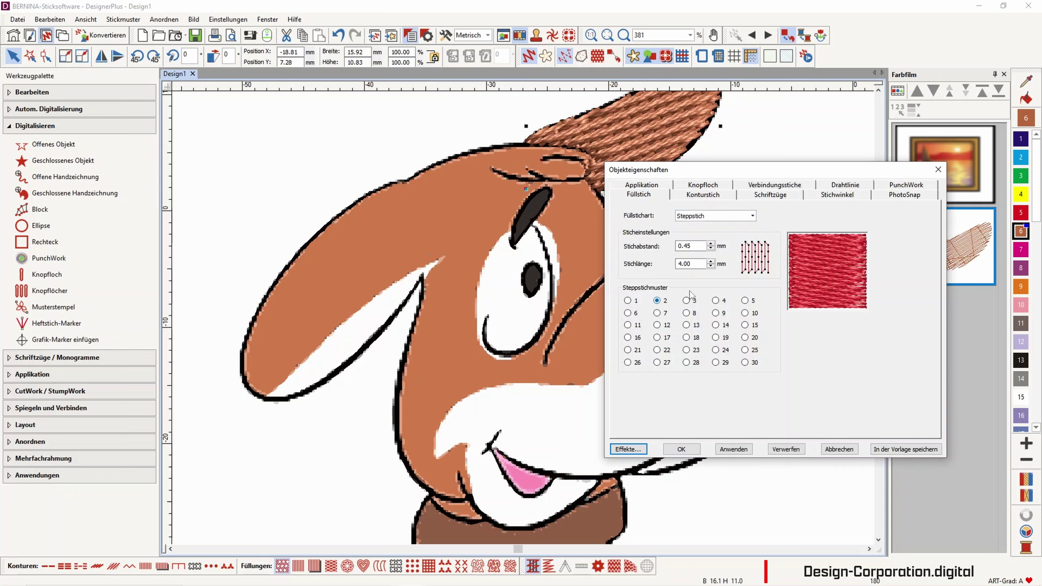
pyautogui.click(735, 451)
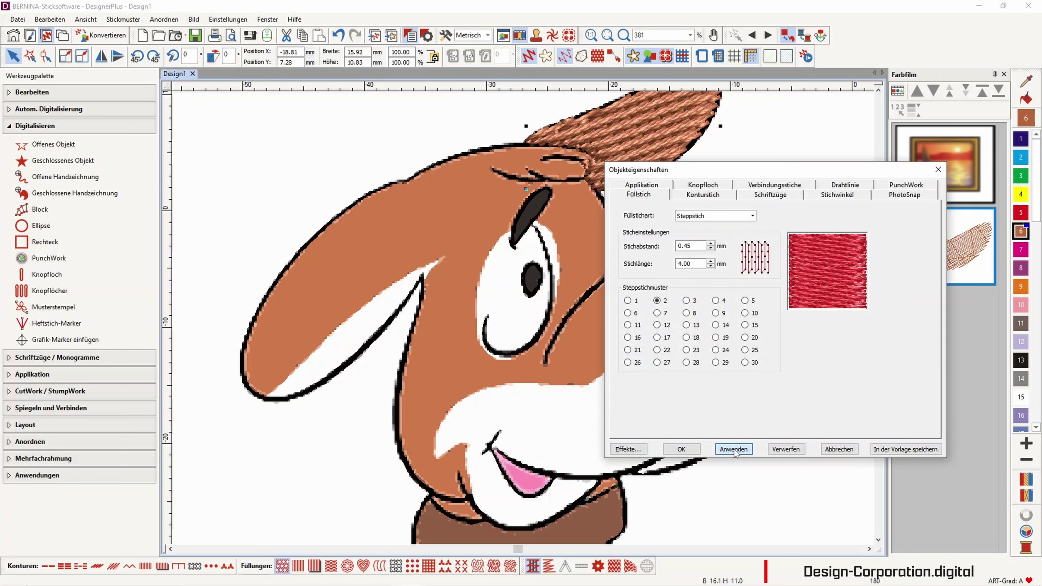
pyautogui.click(716, 300)
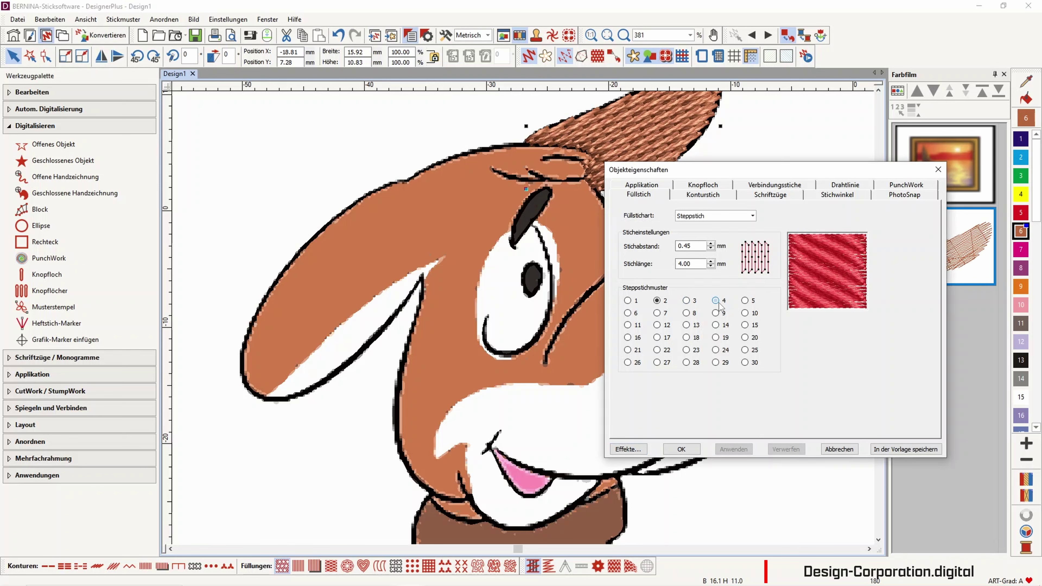
pyautogui.click(682, 449)
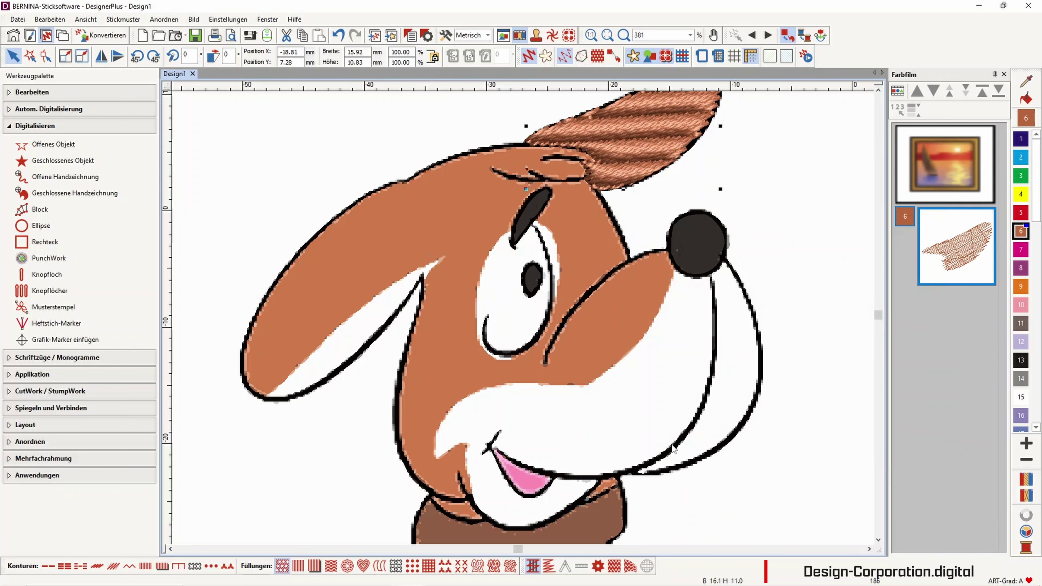
# Set the raised ear filling's Steppstich pattern to 5 and apply it.
pyautogui.rightClick(636, 140)
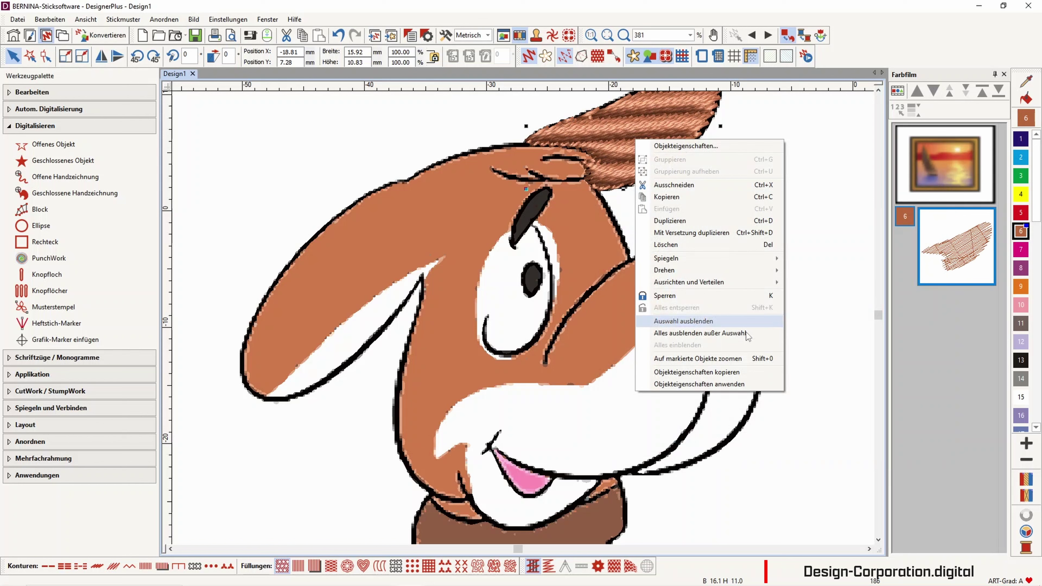
pyautogui.click(707, 147)
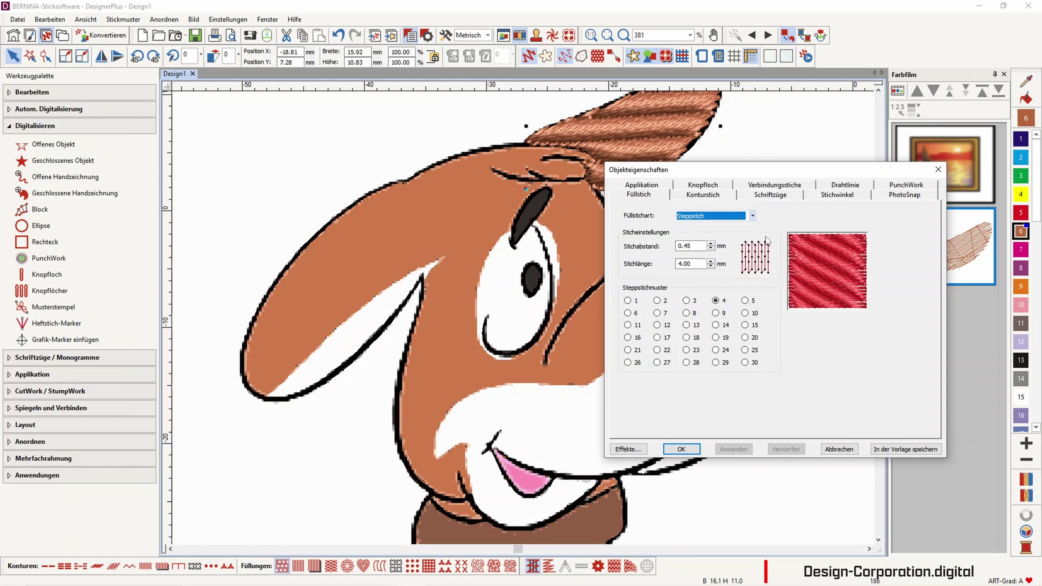
pyautogui.click(745, 300)
pyautogui.click(733, 450)
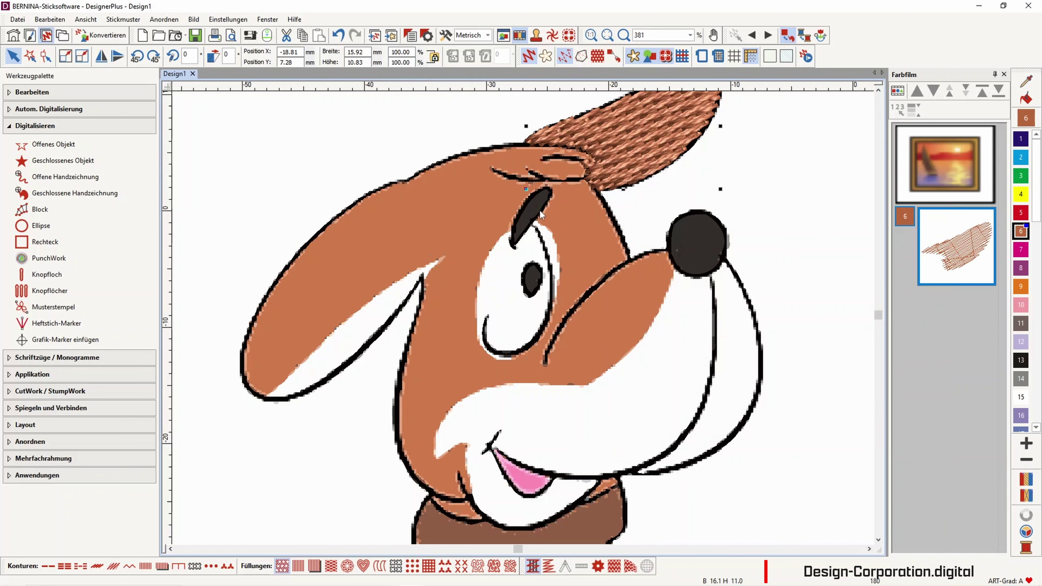
# Start a closed object for the head at the raised ear's base, switch off the realistic stitch view, and trace the fold to the head's top edge.
pyautogui.click(40, 161)
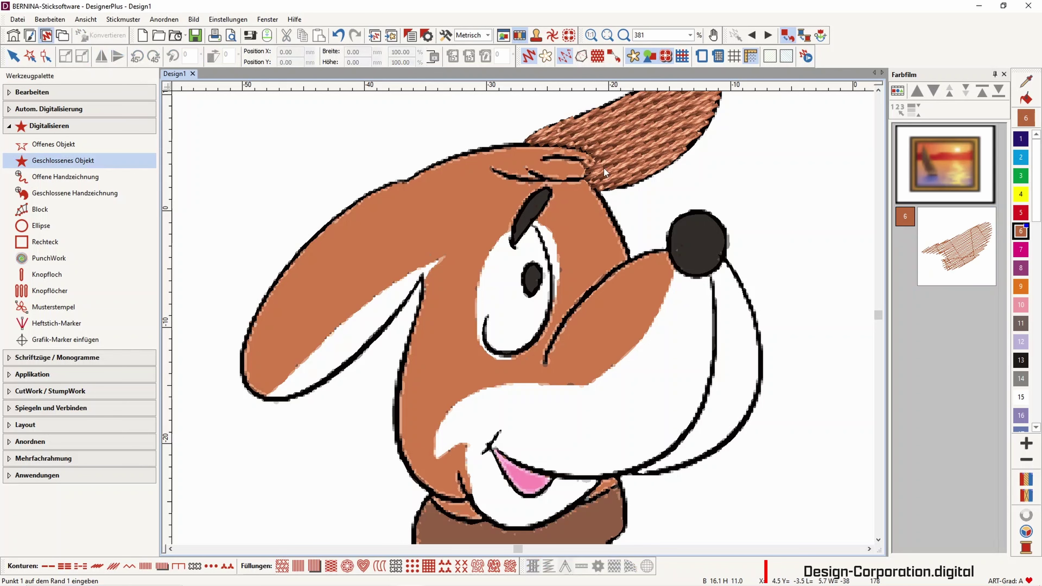
pyautogui.scroll(3, 523, 318)
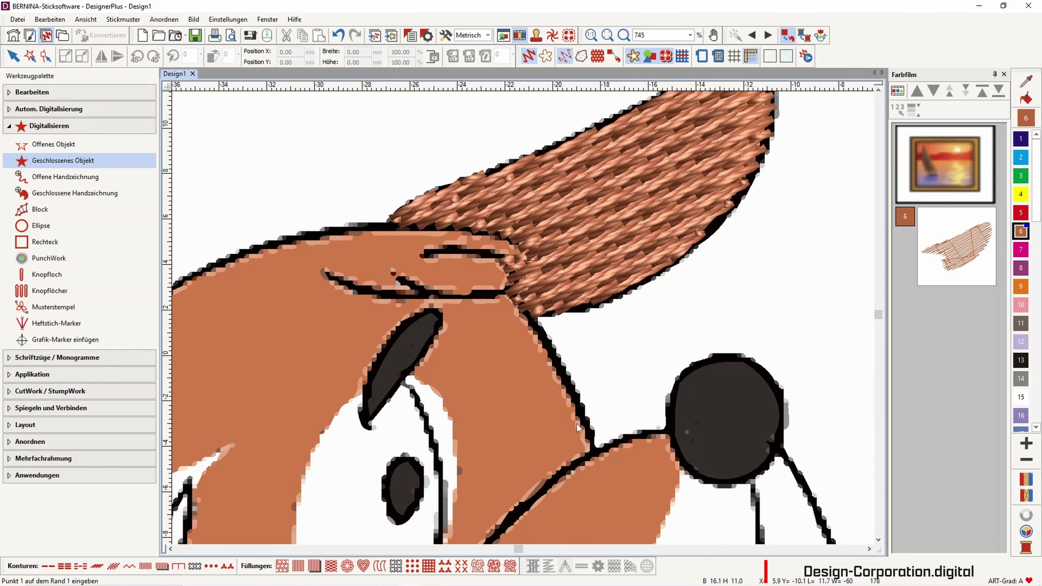
pyautogui.click(537, 329)
pyautogui.click(529, 56)
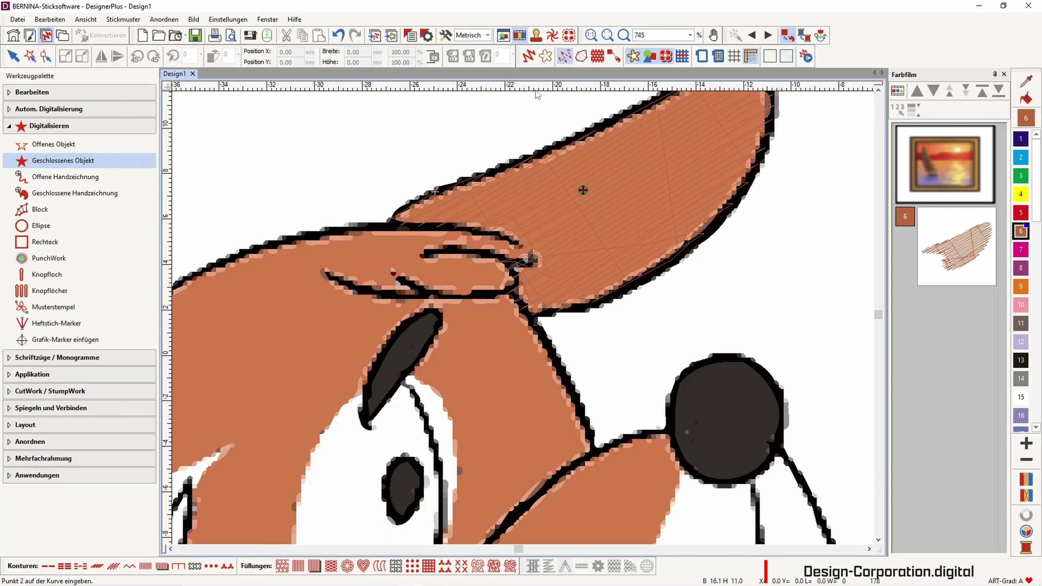
pyautogui.click(515, 302)
pyautogui.click(492, 297)
pyautogui.click(419, 297)
pyautogui.click(360, 289)
pyautogui.click(324, 272)
pyautogui.click(300, 242)
pyautogui.click(249, 249)
# Continue the head outline along the top of the head and down the hanging ear's outer edge to its tip.
pyautogui.hotkey('shift', 'z')
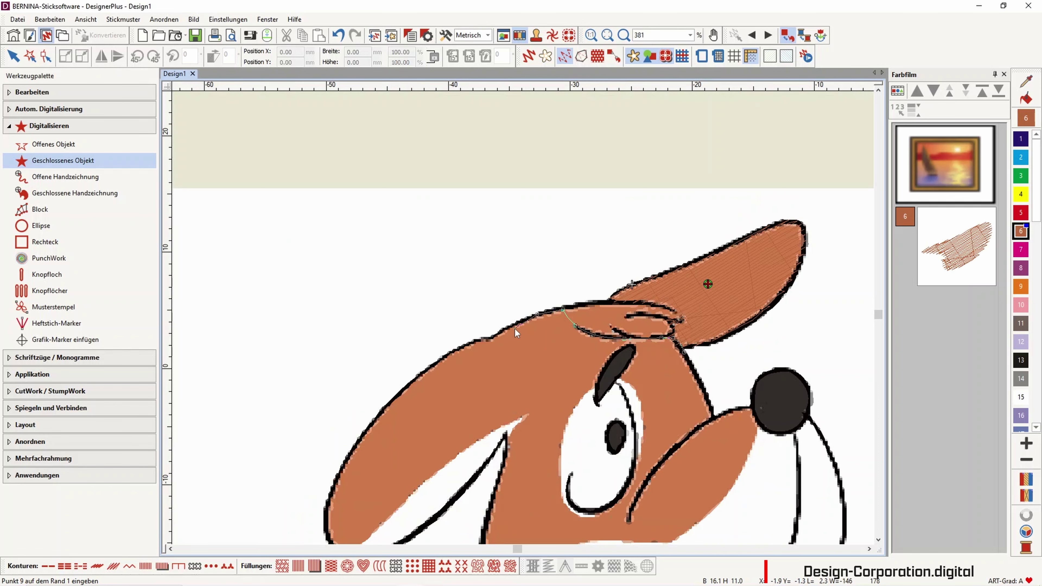
pyautogui.click(509, 328)
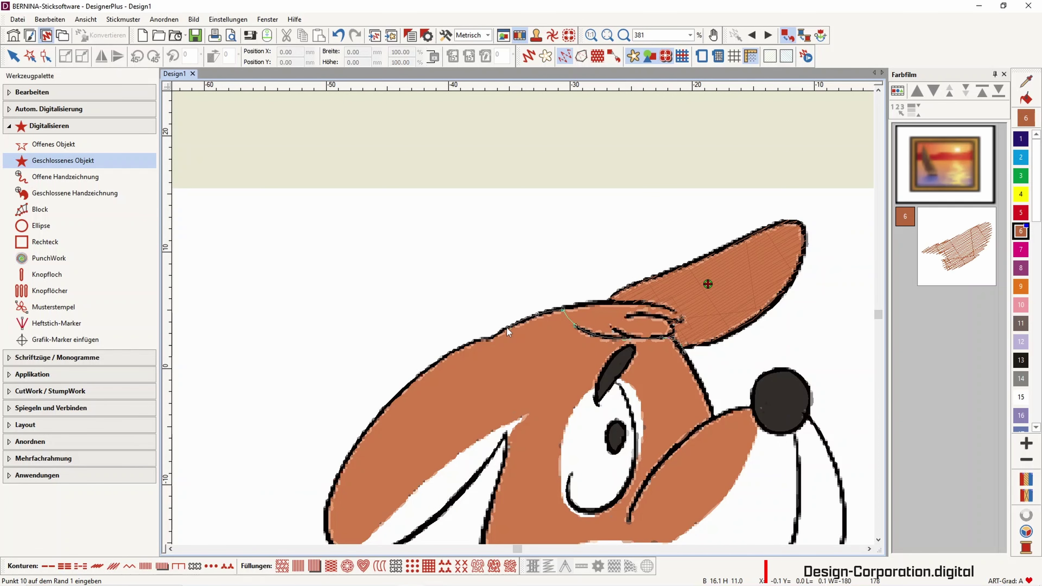
pyautogui.click(490, 339)
pyautogui.scroll(-3, 471, 353)
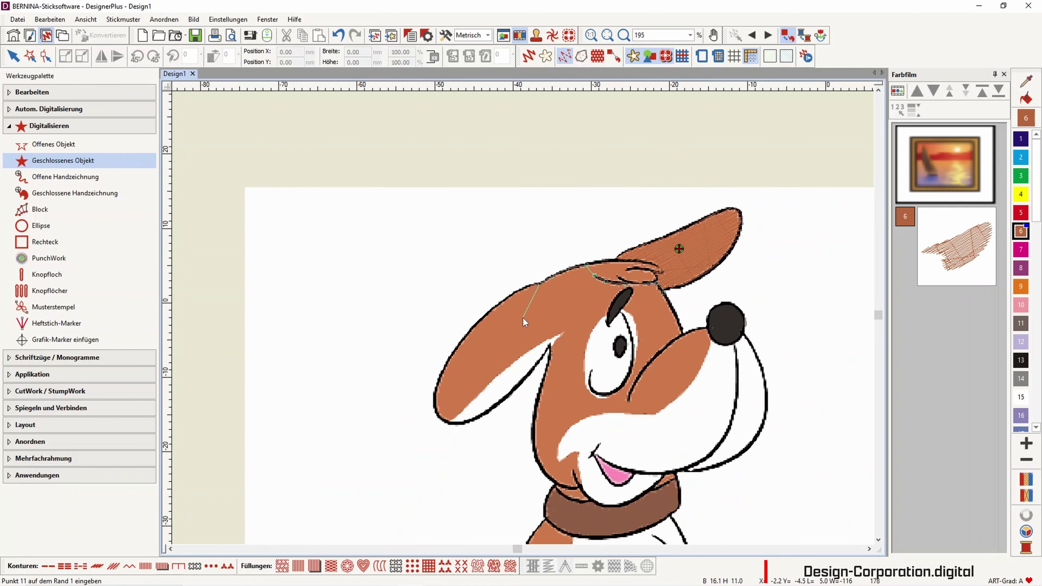
pyautogui.scroll(6, 508, 302)
pyautogui.click(522, 254)
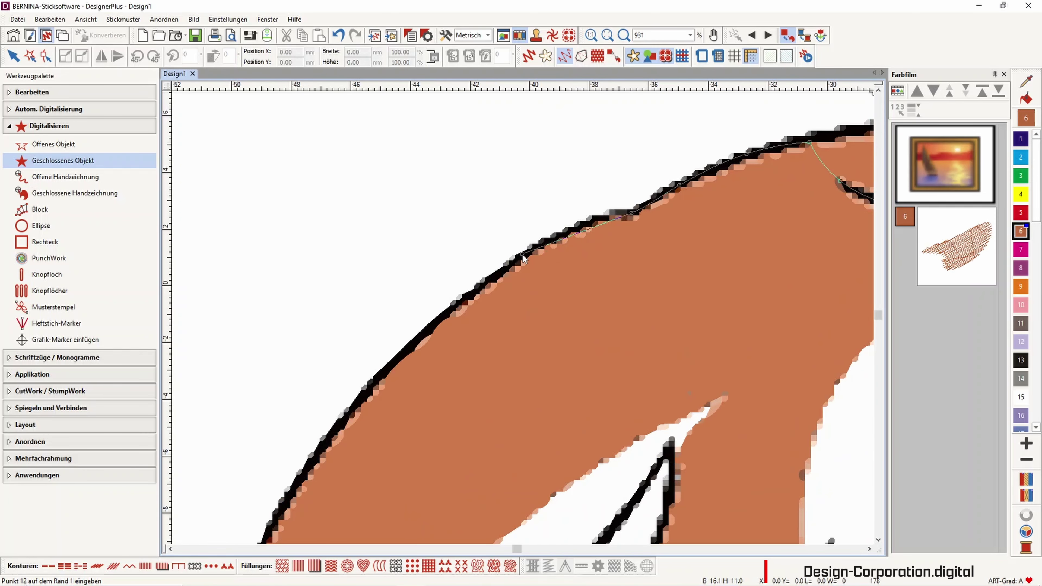
pyautogui.click(408, 352)
pyautogui.scroll(-3, 408, 354)
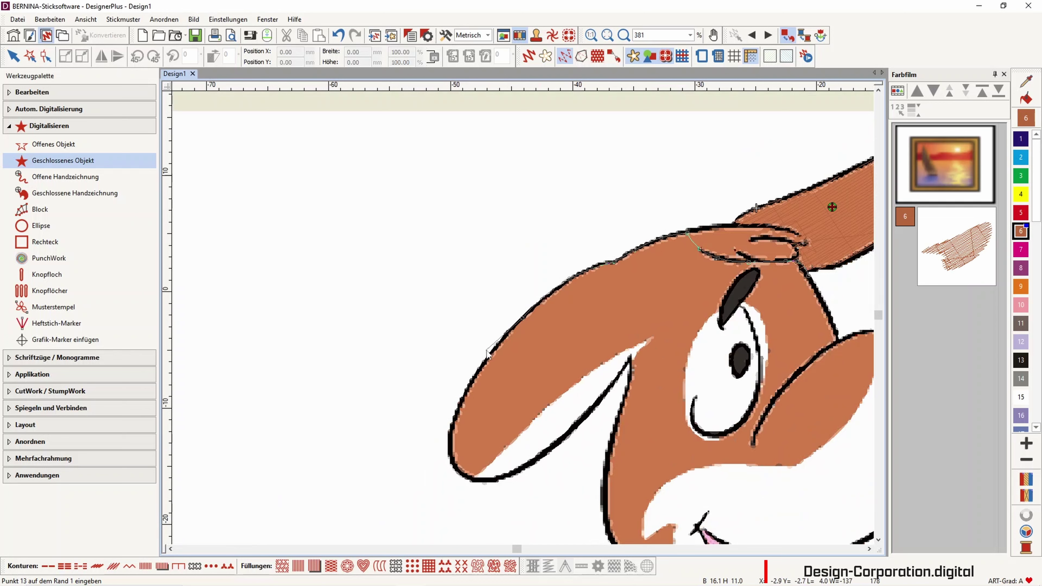
pyautogui.click(487, 364)
pyautogui.click(463, 397)
pyautogui.click(451, 456)
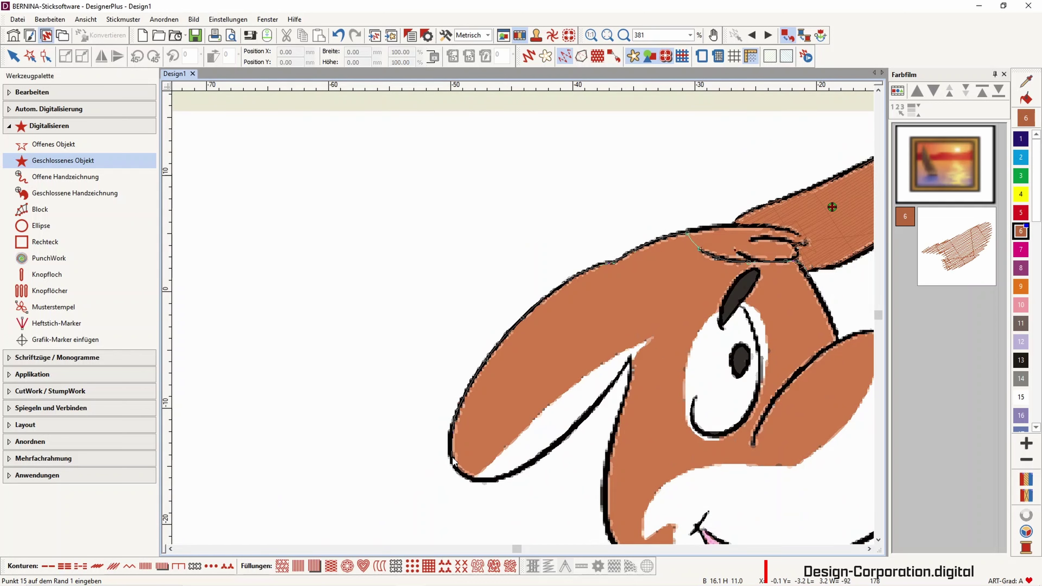
pyautogui.click(472, 478)
# Continue the head outline up the brown inner edge of the hanging ear and around the notch to the back of the cheek.
pyautogui.click(505, 446)
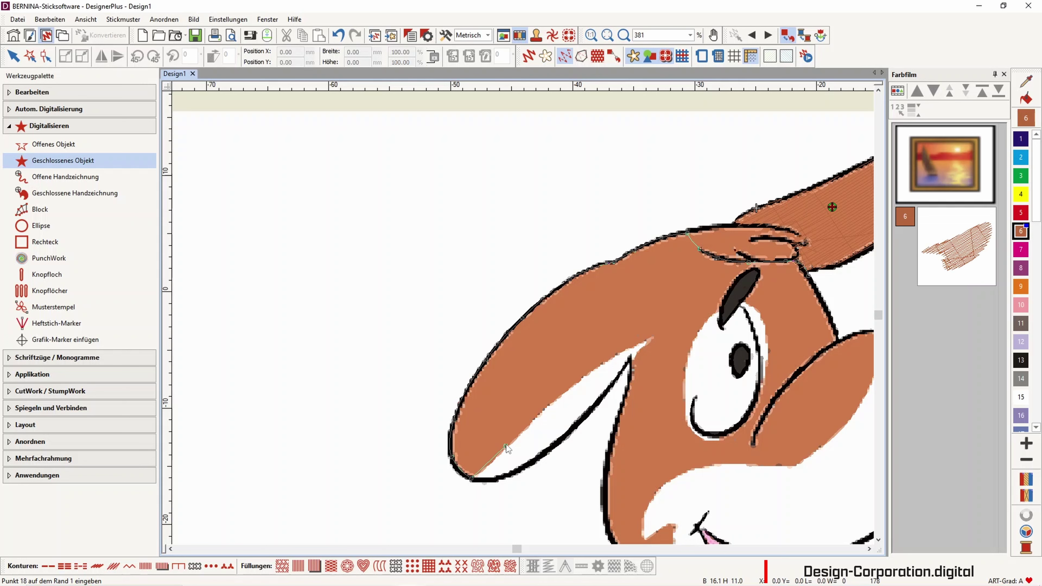
pyautogui.click(568, 384)
pyautogui.click(635, 345)
pyautogui.click(636, 354)
pyautogui.scroll(2, 632, 366)
pyautogui.click(523, 303)
pyautogui.click(507, 357)
# Continue the head outline down the back of the cheek, along the jaw above the collar, and up to the corner beside the mouth.
pyautogui.scroll(-3, 492, 400)
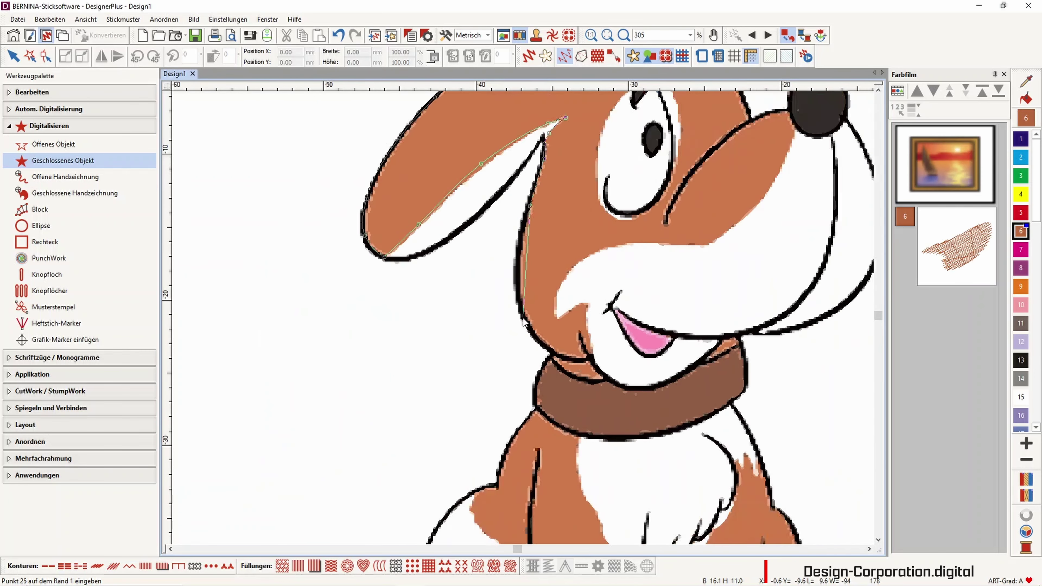
pyautogui.scroll(2, 524, 323)
pyautogui.click(519, 250)
pyautogui.click(530, 326)
pyautogui.click(558, 358)
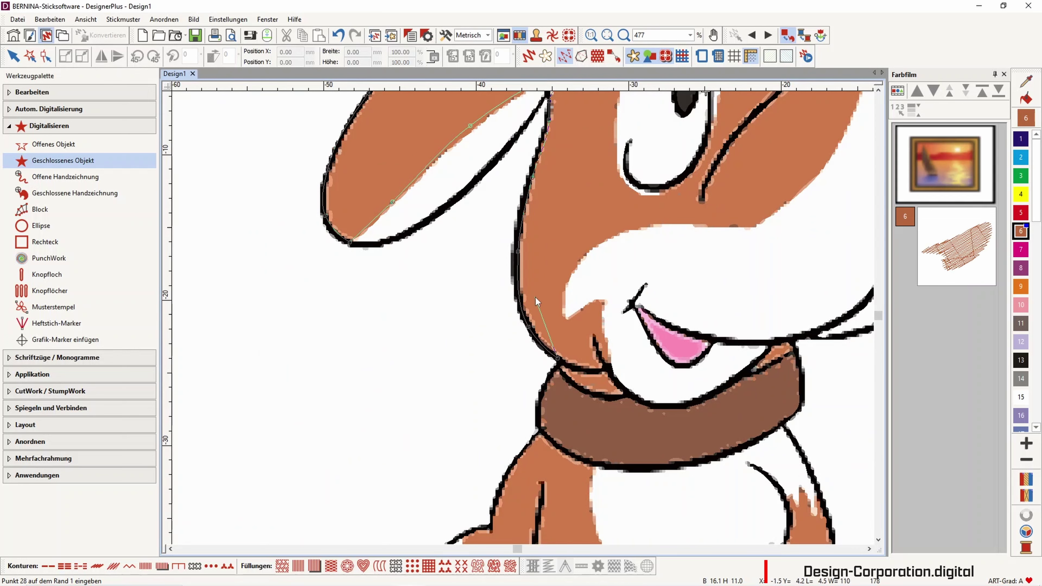
pyautogui.click(584, 368)
pyautogui.click(611, 366)
pyautogui.click(602, 323)
pyautogui.click(605, 302)
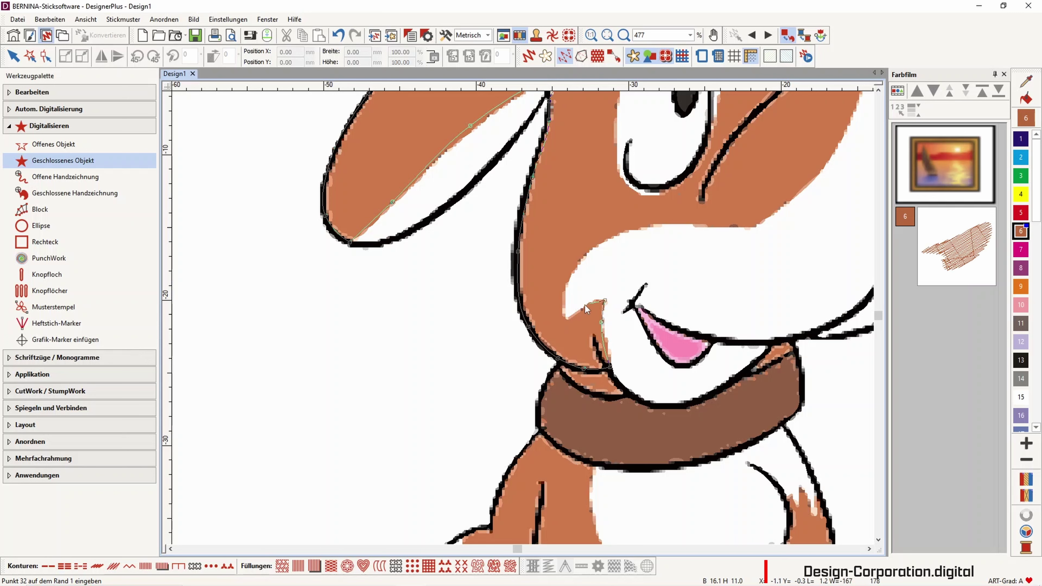
# Trace the brown edge above the white muzzle and up past the nose and forehead, completing the head as a closed object.
pyautogui.click(566, 321)
pyautogui.click(565, 294)
pyautogui.rightClick(596, 247)
pyautogui.rightClick(664, 225)
pyautogui.rightClick(745, 229)
pyautogui.click(757, 226)
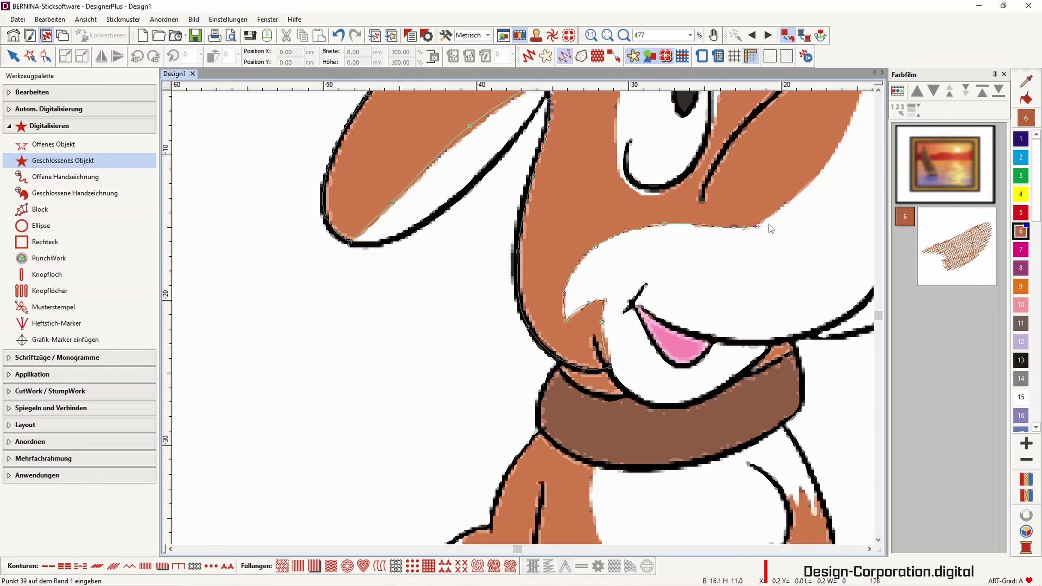
pyautogui.click(804, 189)
pyautogui.scroll(-2, 813, 187)
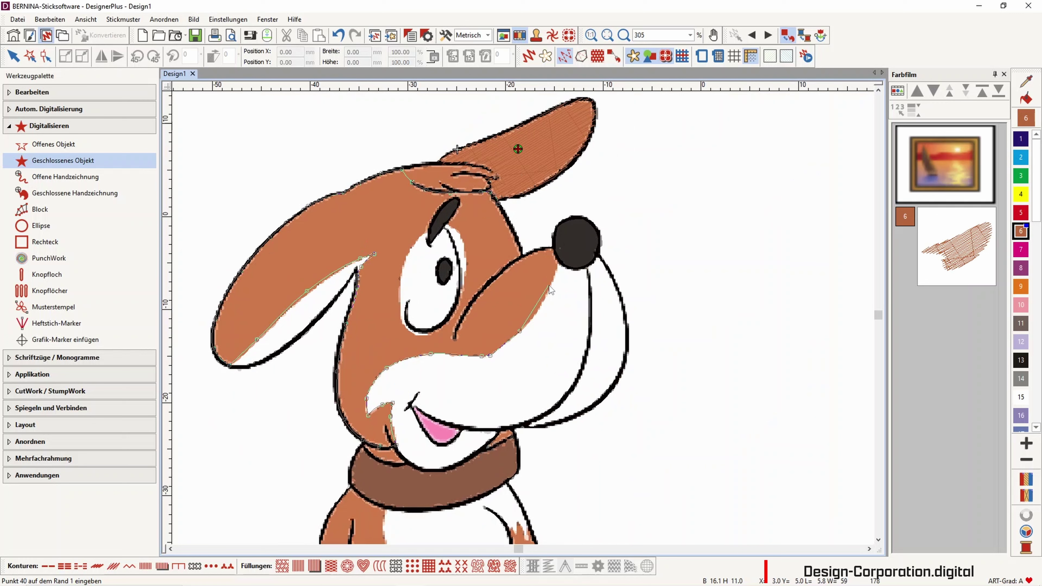
pyautogui.click(548, 290)
pyautogui.click(532, 253)
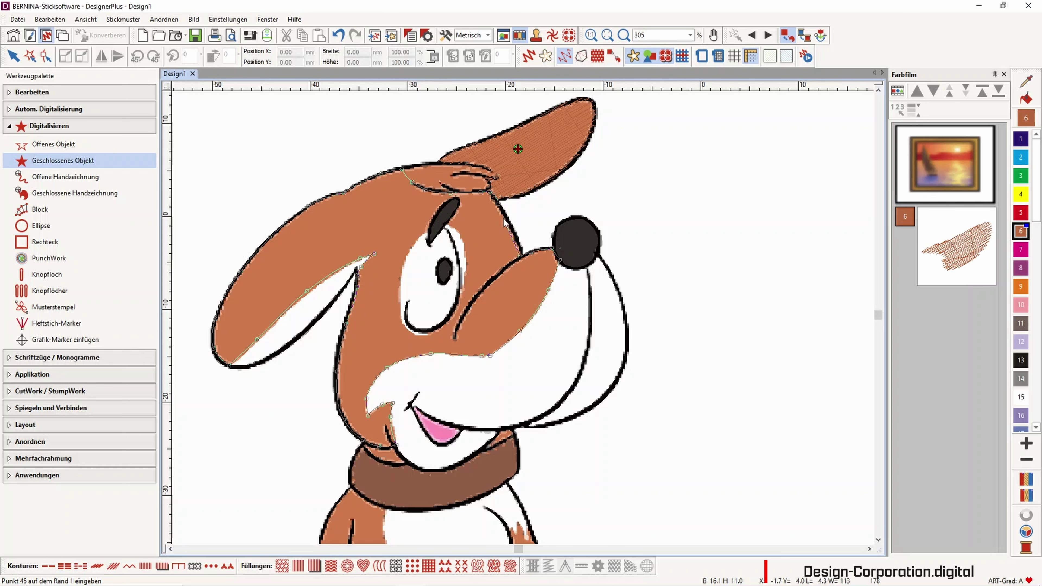
pyautogui.press('Return')
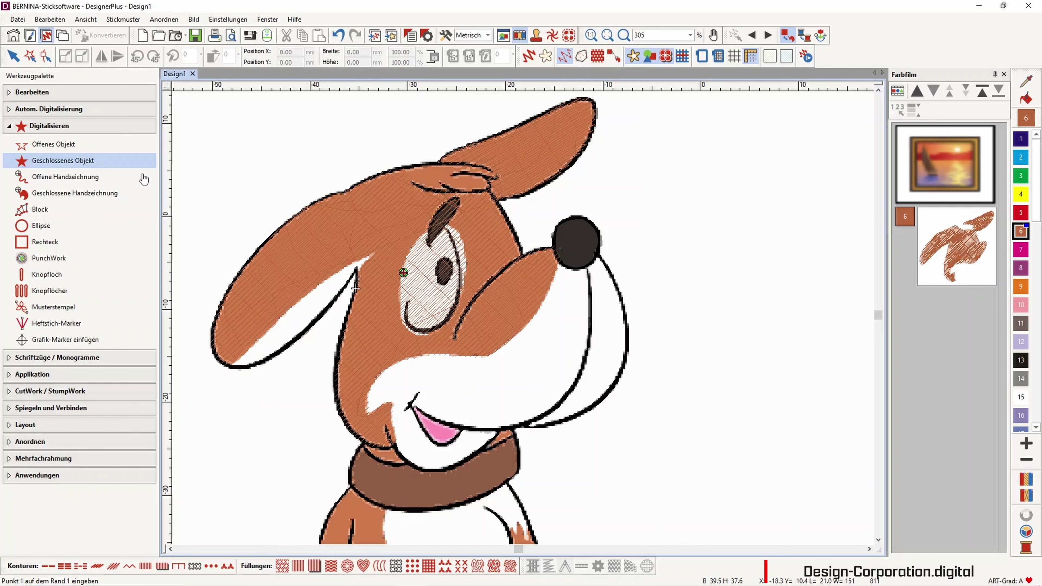
# Start a hole in the head filling, tracing the eye white from below the eyebrow down its outer edge and around the bottom.
pyautogui.click(15, 56)
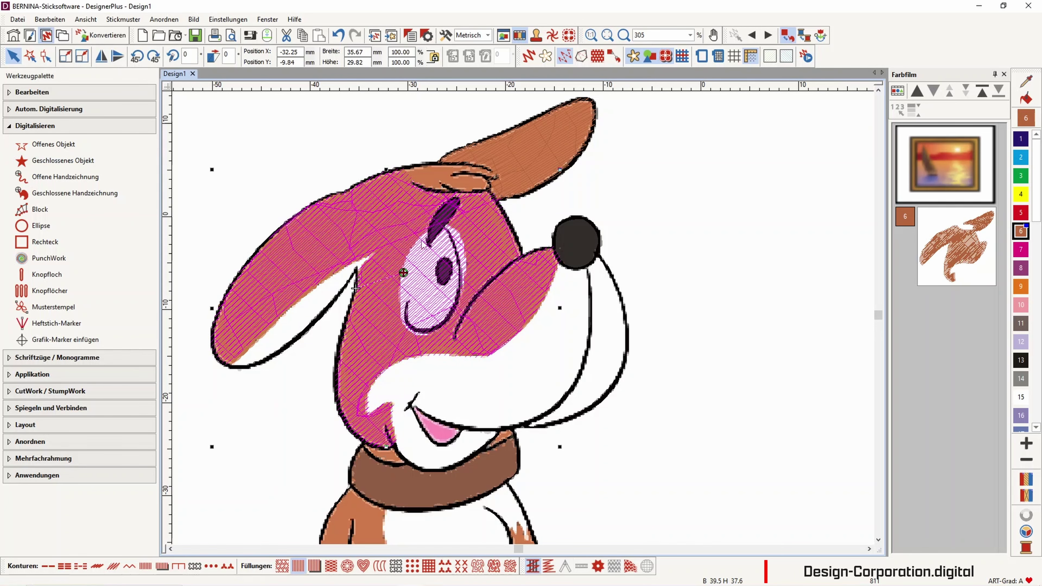
pyautogui.scroll(4, 392, 219)
pyautogui.scroll(1, 548, 376)
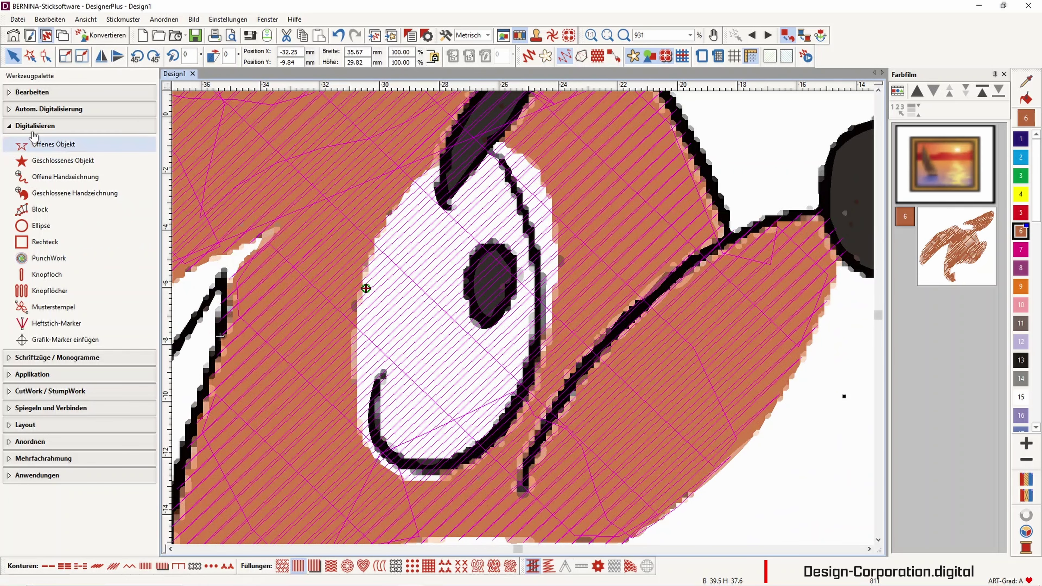
pyautogui.click(35, 93)
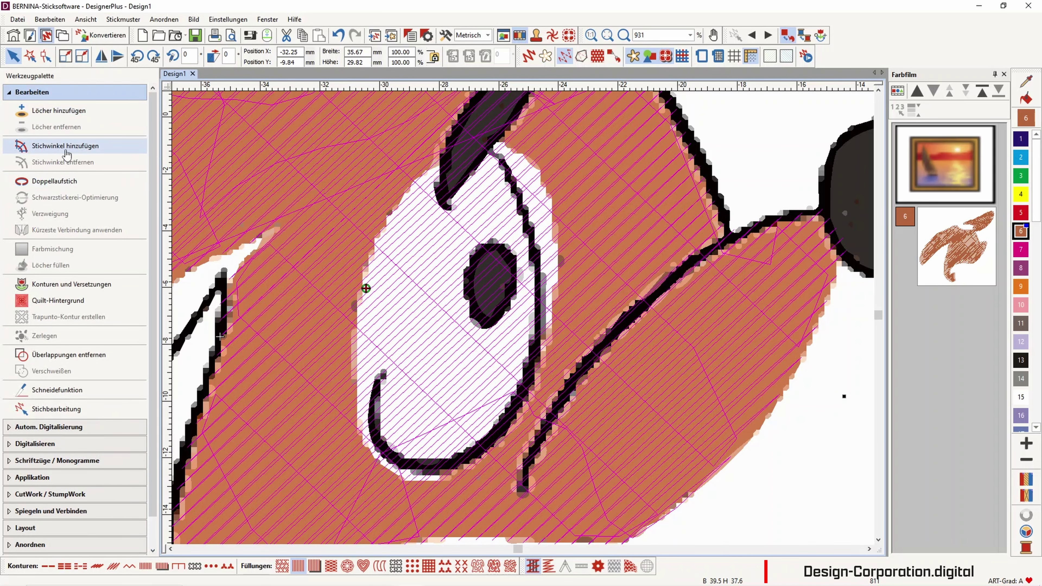
pyautogui.click(70, 120)
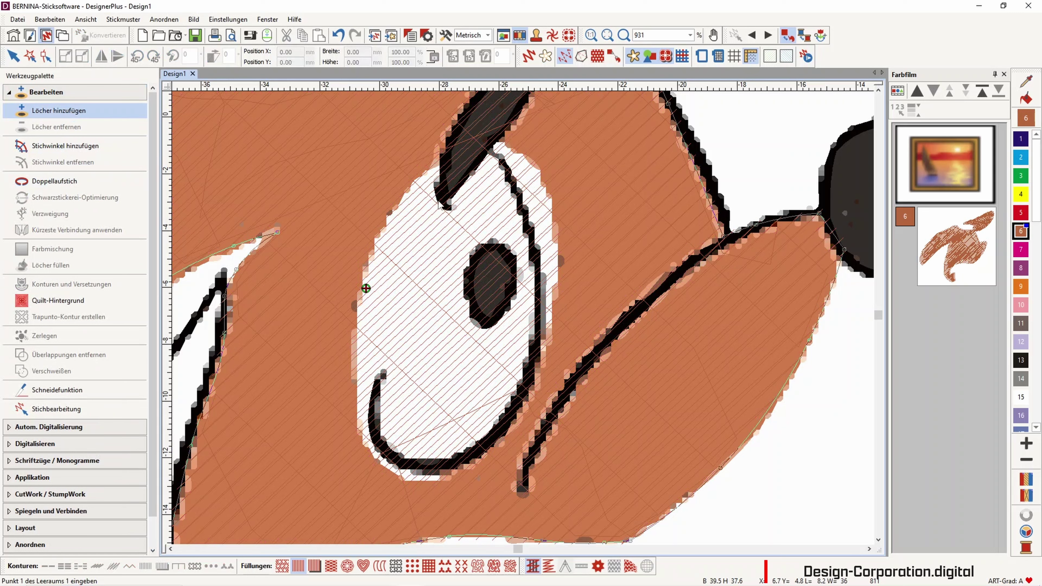
pyautogui.click(424, 185)
pyautogui.click(377, 268)
pyautogui.click(364, 381)
pyautogui.click(391, 462)
pyautogui.click(430, 471)
pyautogui.click(509, 410)
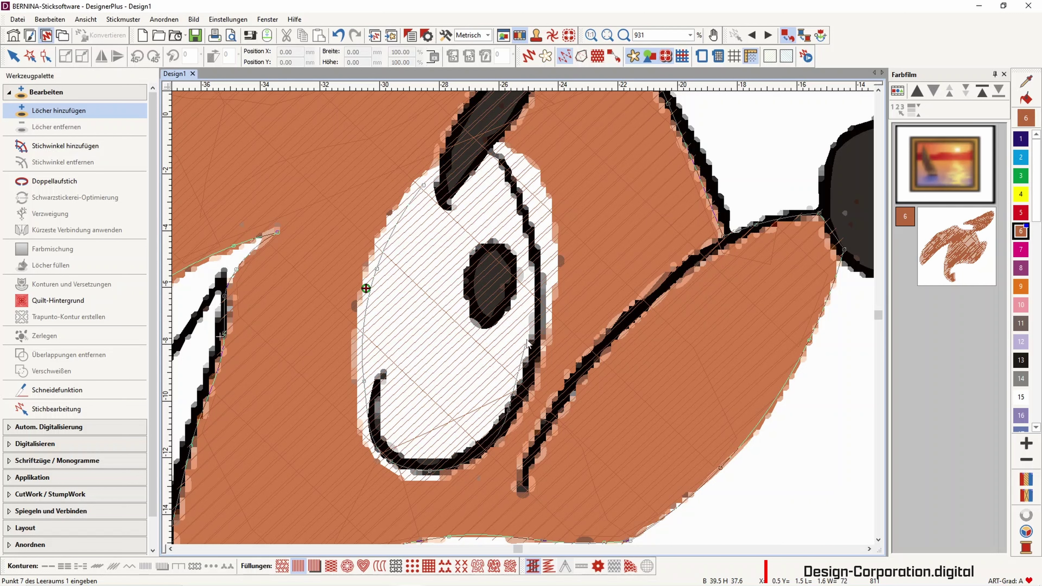
# Continue the eye hole up the front edge of the eye white and around the black eyebrow, and cut it from the head filling.
pyautogui.click(544, 300)
pyautogui.click(536, 203)
pyautogui.click(519, 166)
pyautogui.click(490, 147)
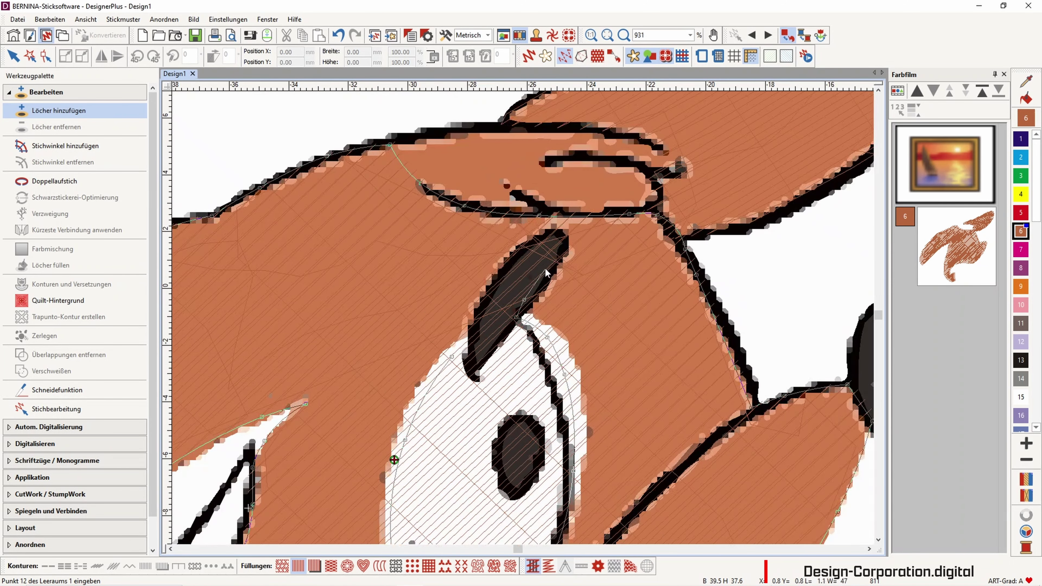
pyautogui.click(553, 254)
pyautogui.click(477, 331)
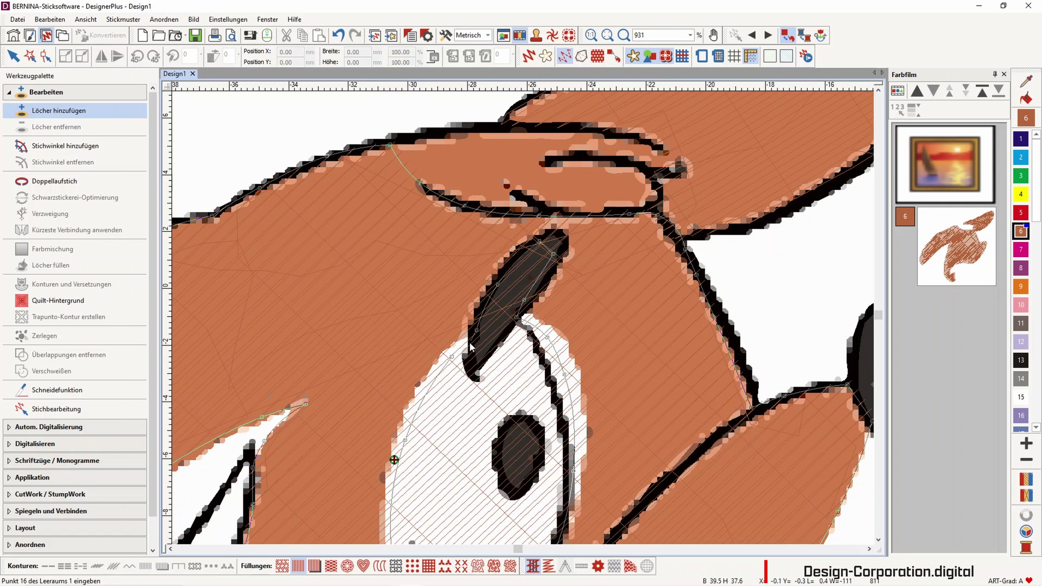
pyautogui.click(471, 340)
pyautogui.press('Return')
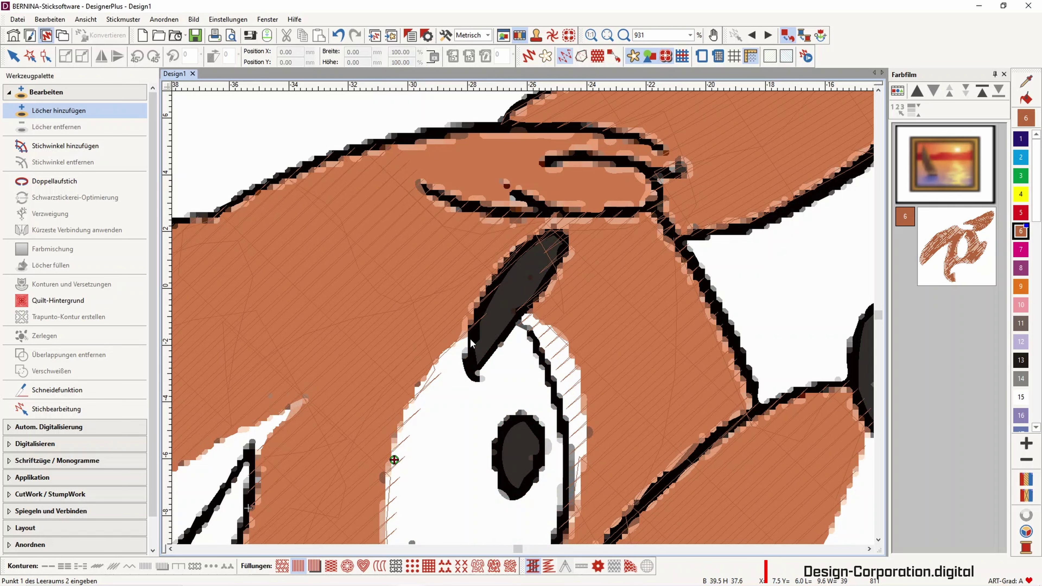
# Display the design as realistic stitches and set the head's filling to Steppstich with pattern 16.
pyautogui.scroll(-1, 523, 318)
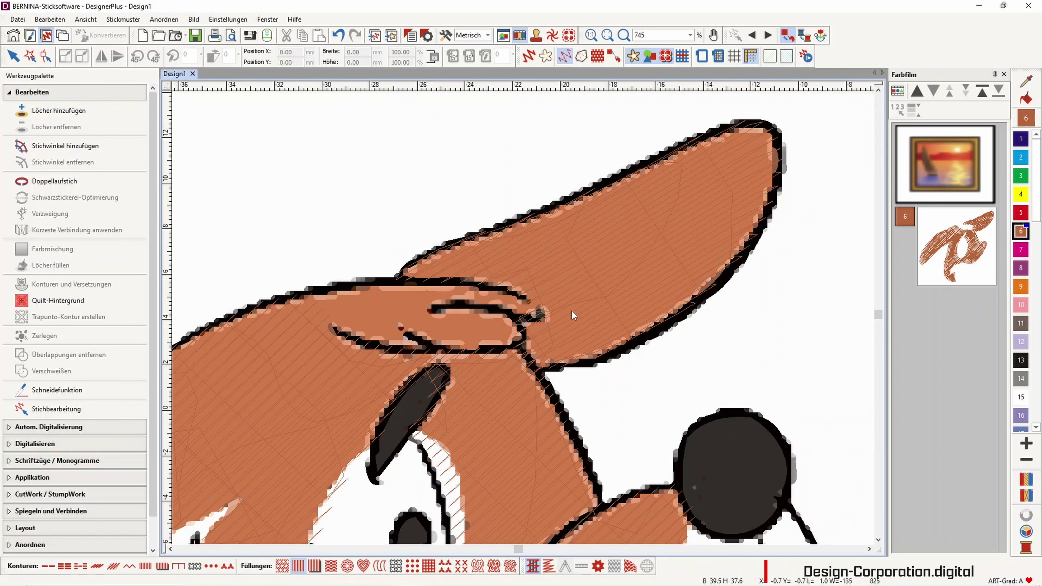
pyautogui.scroll(-3, 524, 318)
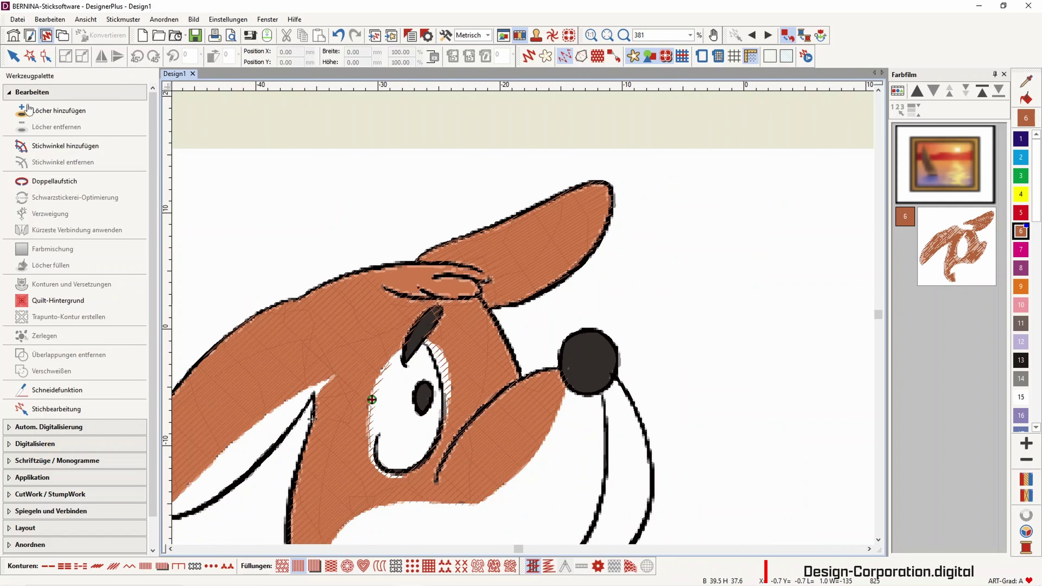
pyautogui.click(46, 56)
pyautogui.click(13, 57)
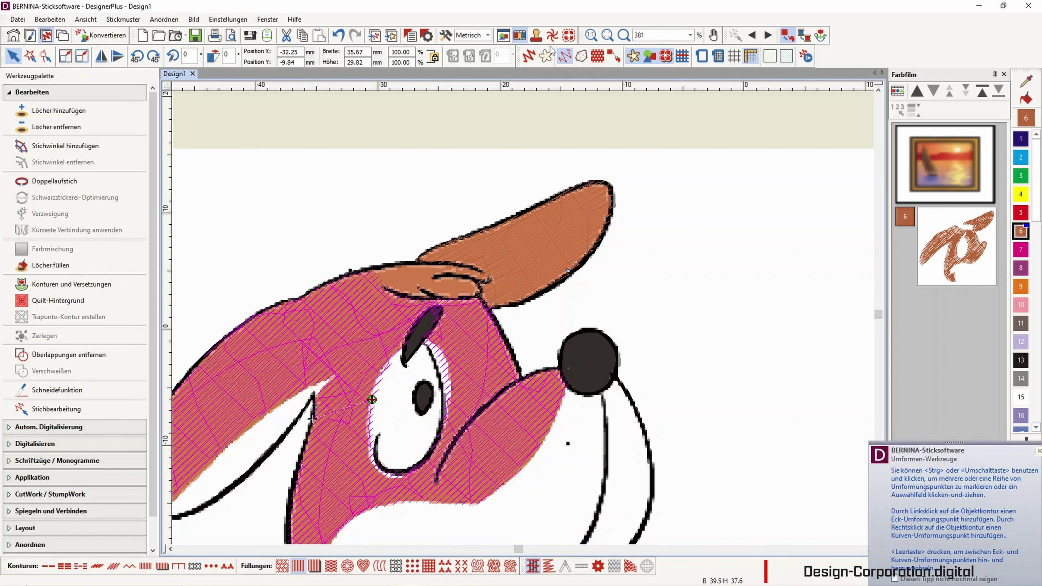
pyautogui.click(529, 56)
pyautogui.rightClick(361, 331)
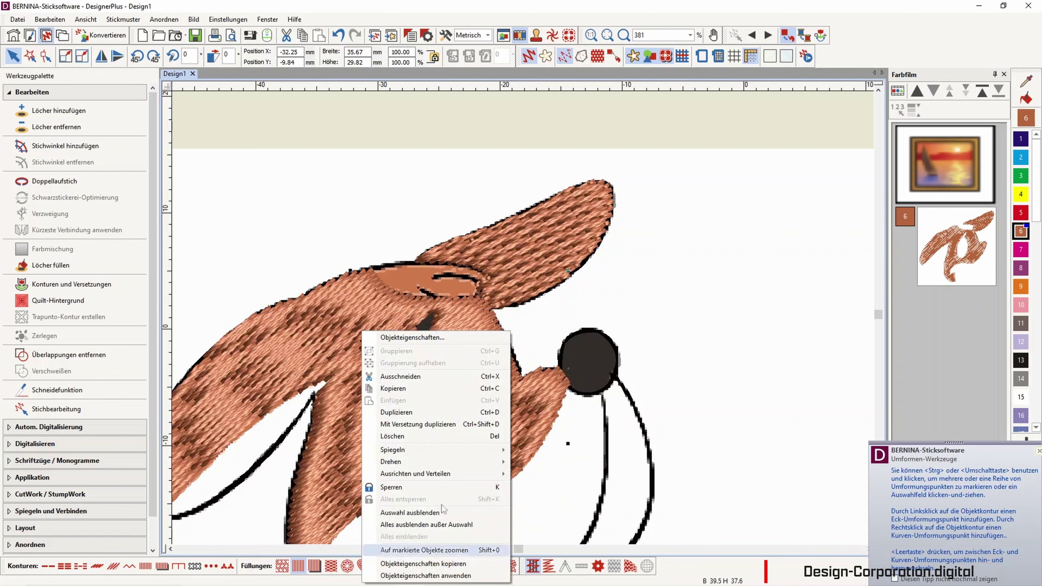
pyautogui.click(412, 337)
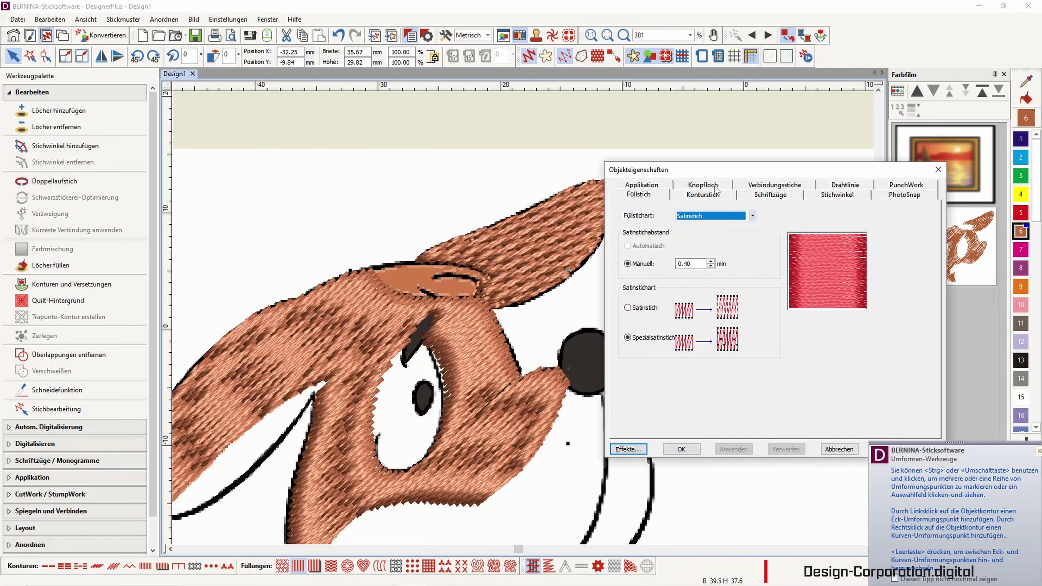
pyautogui.click(753, 216)
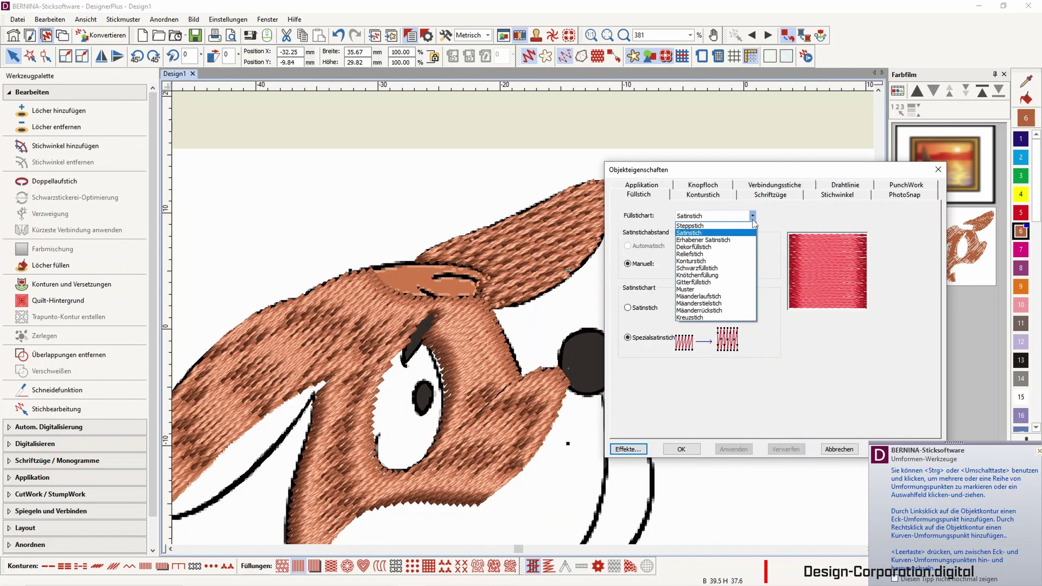
pyautogui.click(723, 266)
pyautogui.click(716, 350)
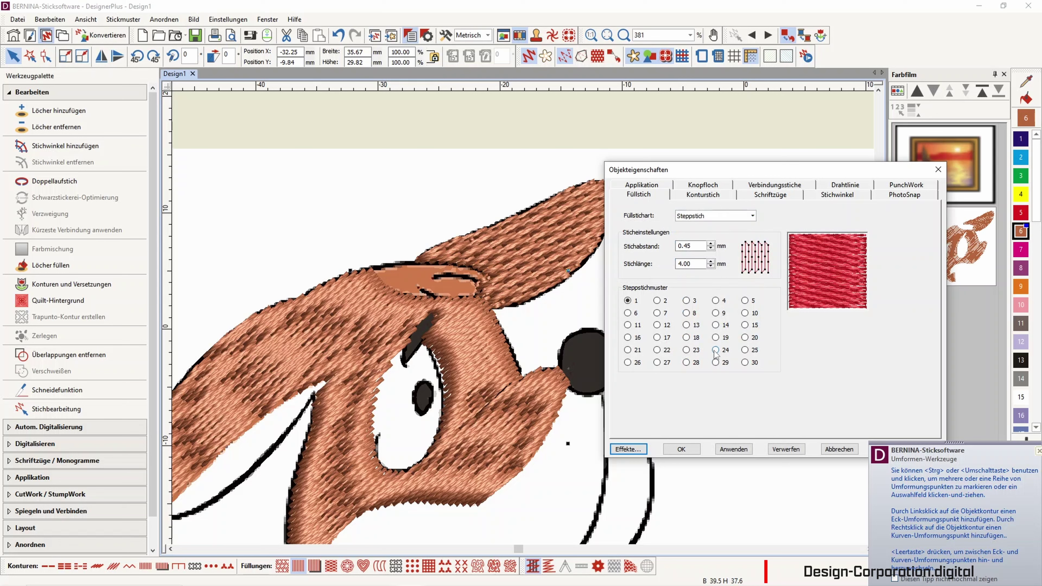
pyautogui.click(629, 338)
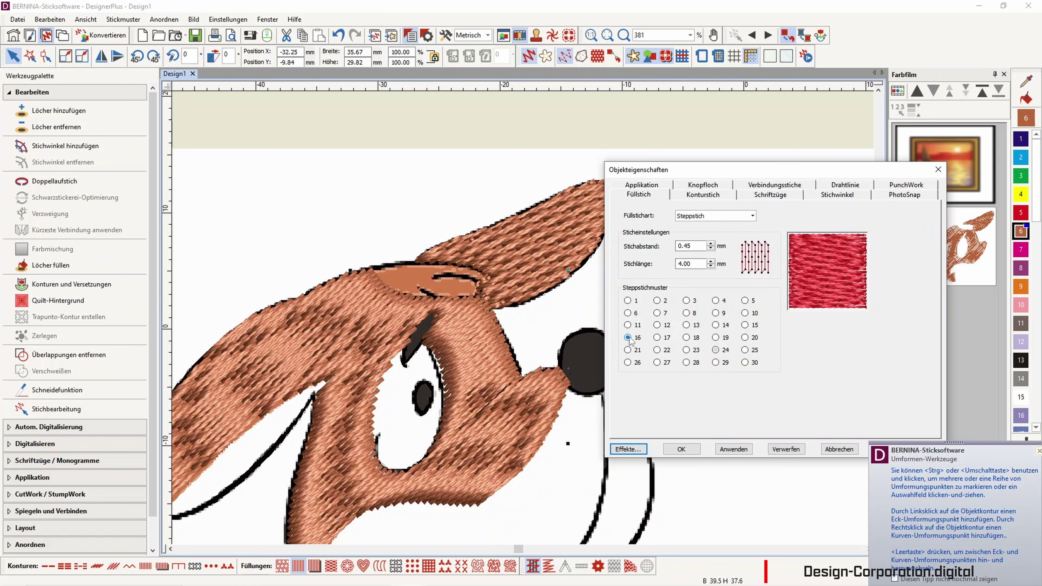
pyautogui.click(726, 452)
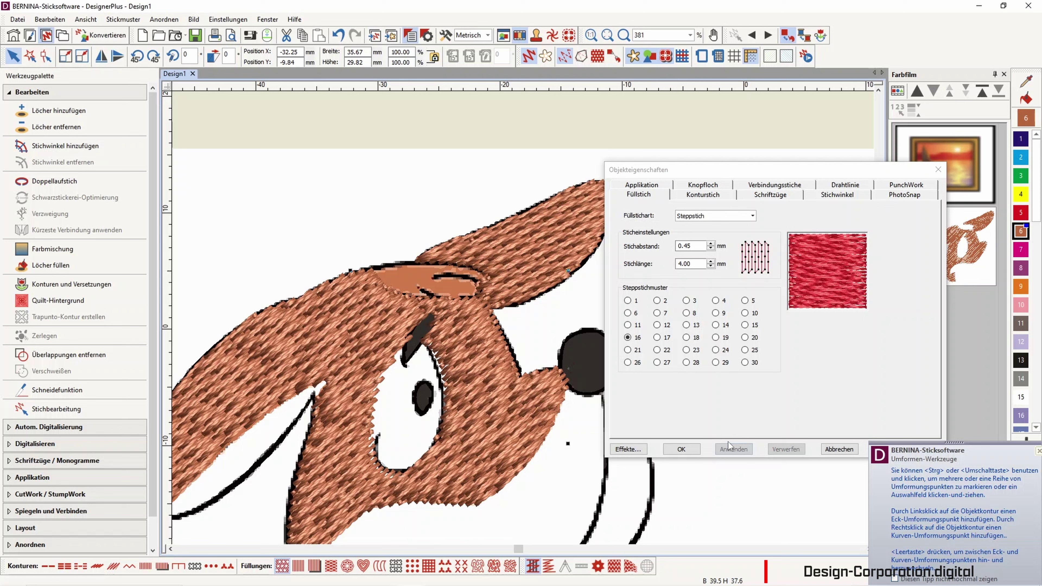
# Change the head's stitch angle by moving the end of its angle line to the far side of the nose, sloping gently downward.
pyautogui.click(46, 57)
pyautogui.scroll(-3, 296, 501)
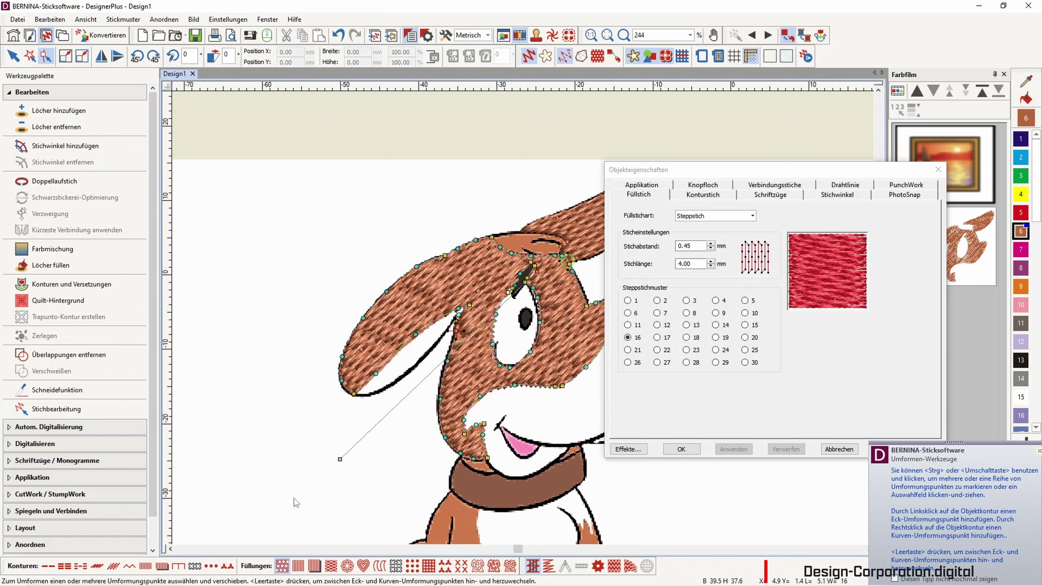
pyautogui.moveTo(341, 459); pyautogui.dragTo(773, 354)
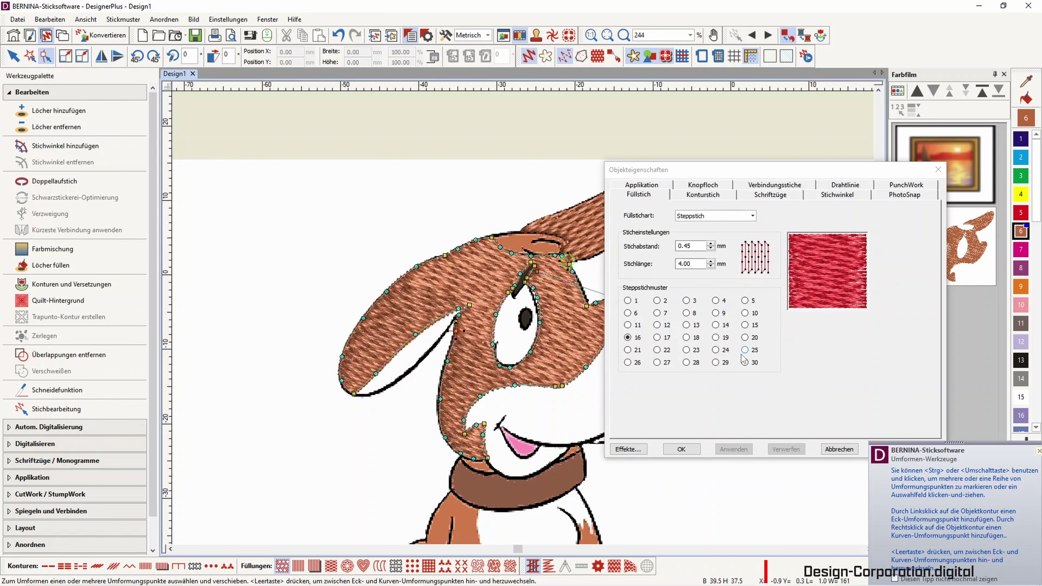
# Set the stitch spacing of the head's first underlay to 7 mm and deselect the head.
pyautogui.moveTo(684, 172); pyautogui.dragTo(761, 106)
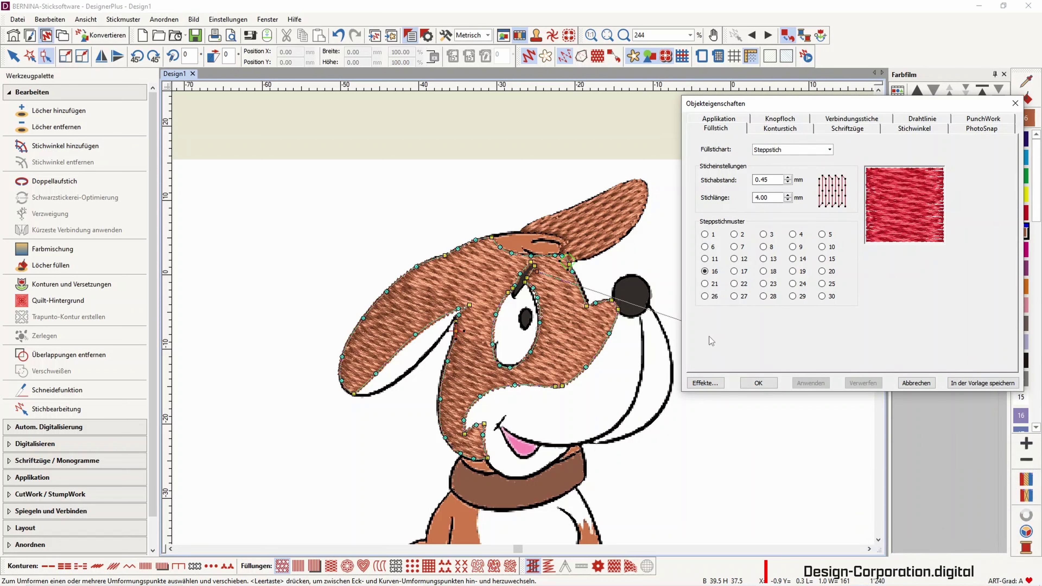
pyautogui.click(714, 387)
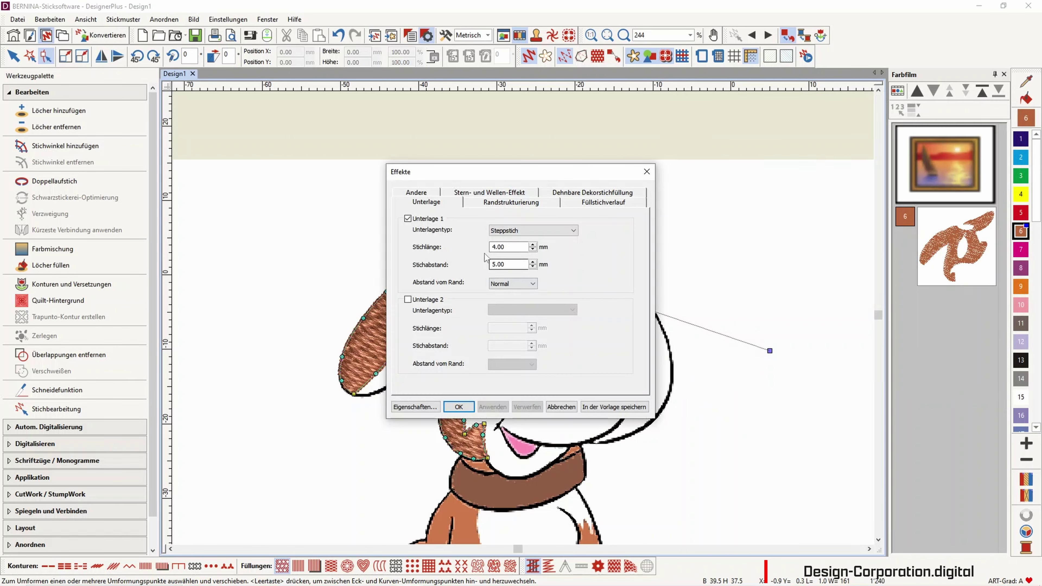
pyautogui.moveTo(491, 264); pyautogui.dragTo(496, 265)
pyautogui.write('7')
pyautogui.click(492, 407)
pyautogui.click(458, 407)
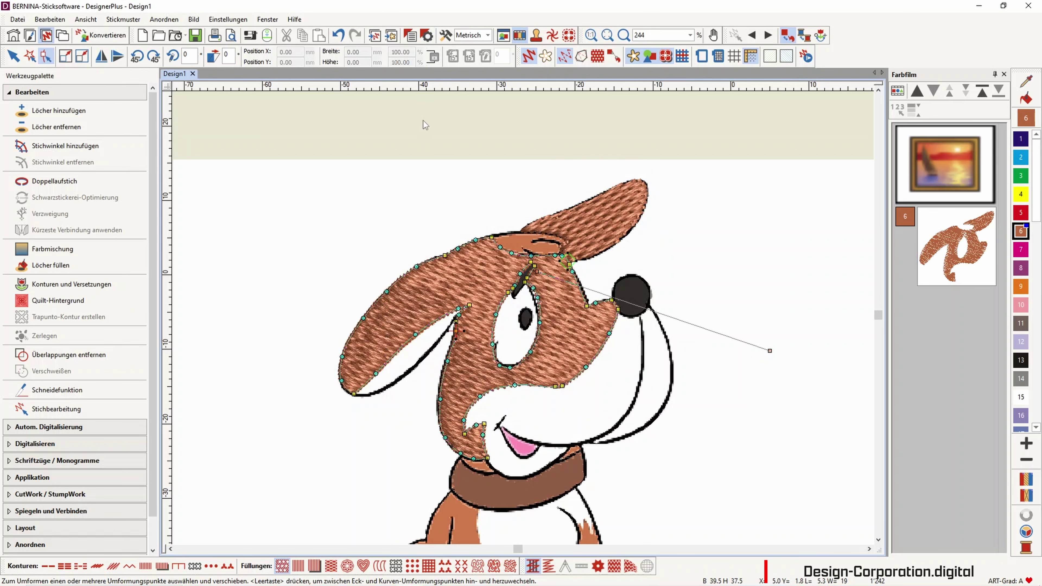
pyautogui.click(12, 56)
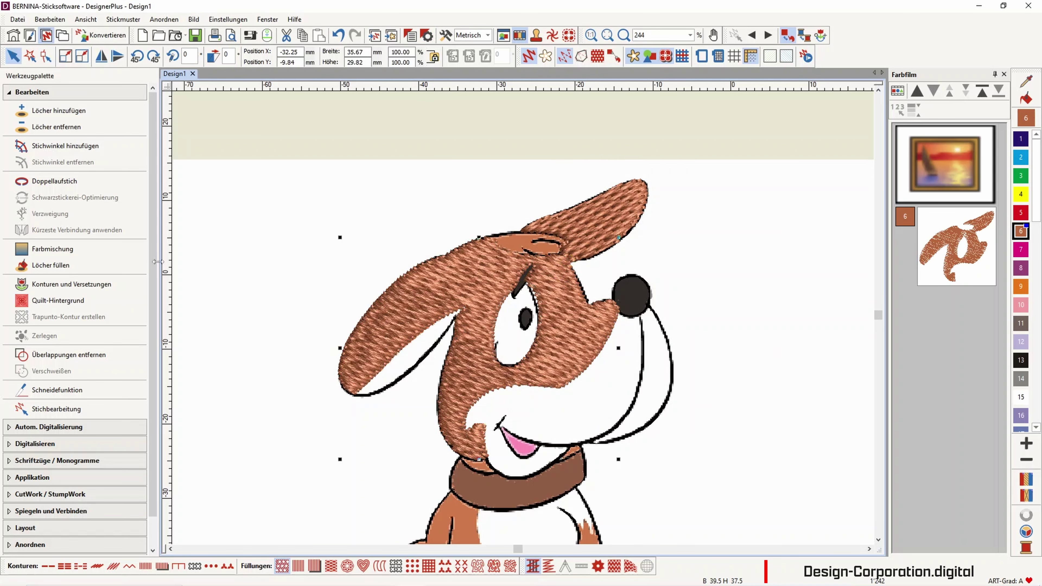
pyautogui.click(390, 133)
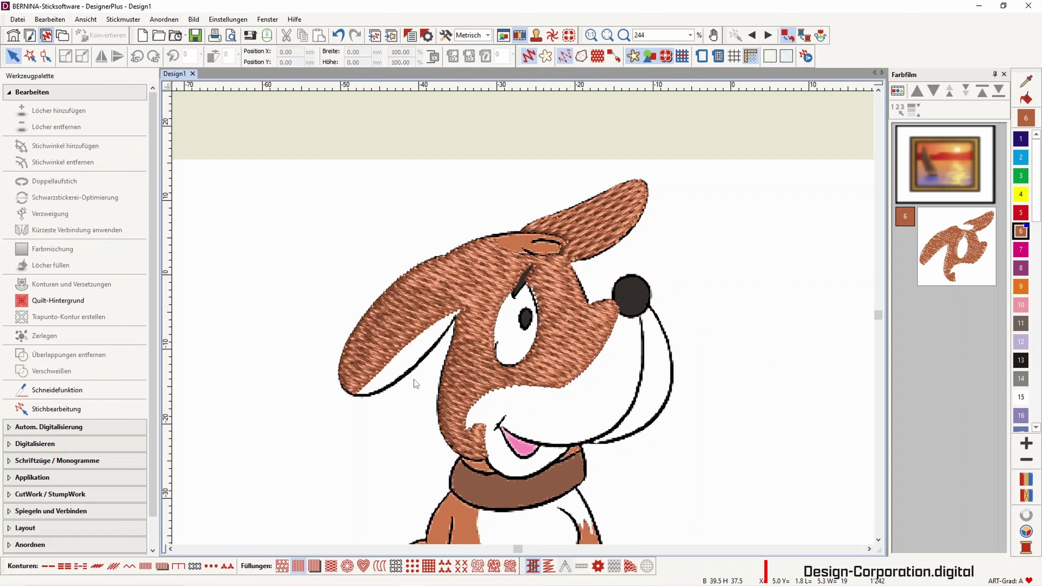
# Start a closed object for the fold at the raised ear's base, tracing its upper black edge to the tip beside the ear.
pyautogui.click(35, 445)
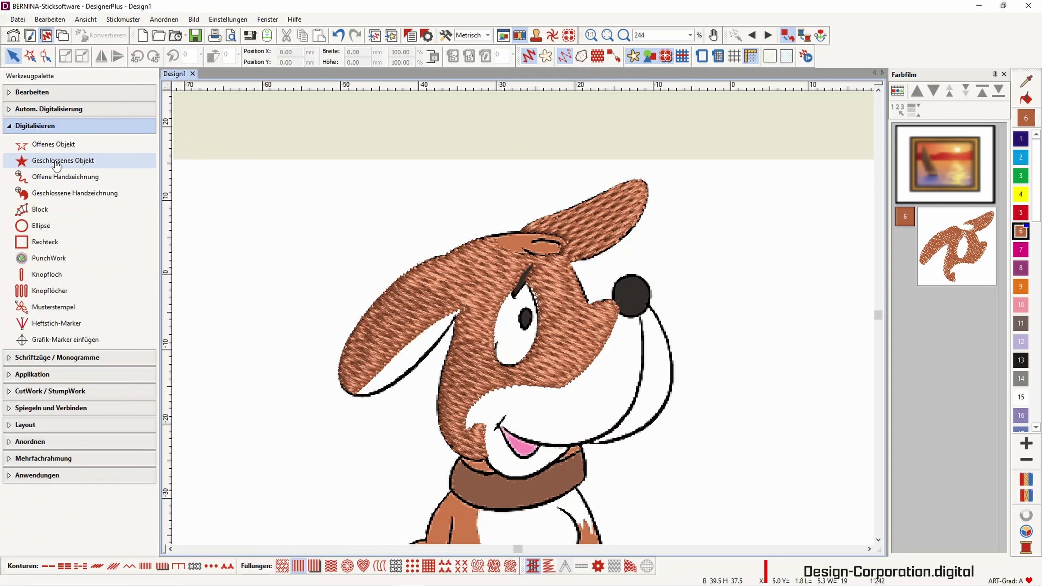
pyautogui.click(66, 161)
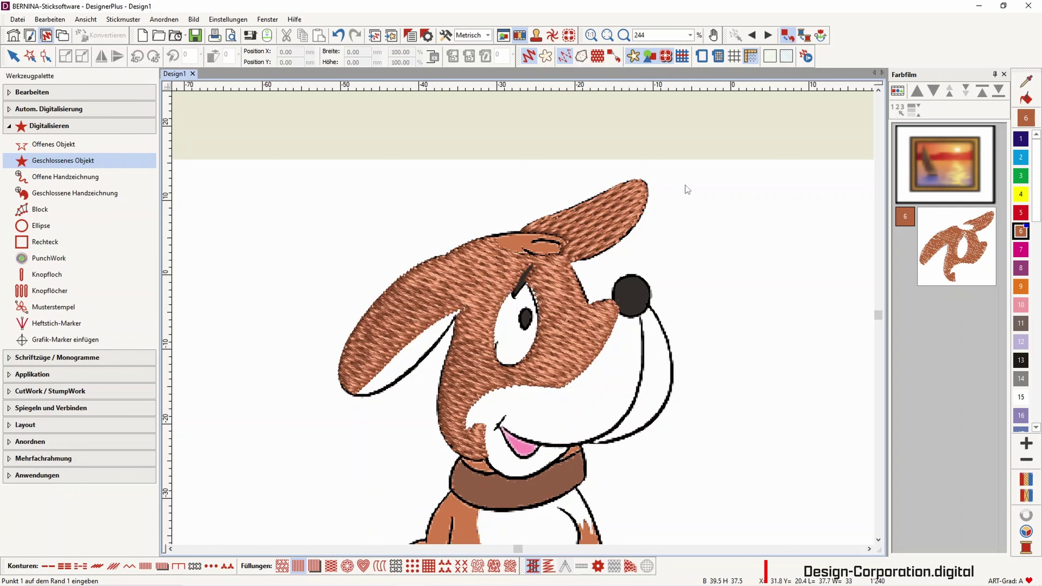
pyautogui.scroll(3, 522, 318)
pyautogui.scroll(1, 533, 278)
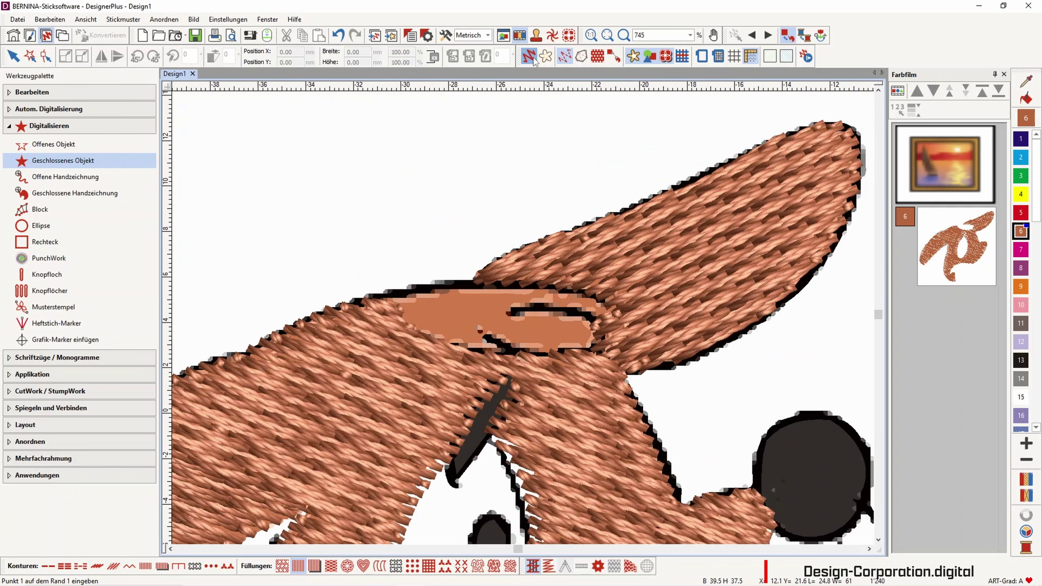
pyautogui.hotkey('shift', 't')
pyautogui.click(405, 319)
pyautogui.click(531, 302)
pyautogui.click(610, 303)
pyautogui.click(685, 328)
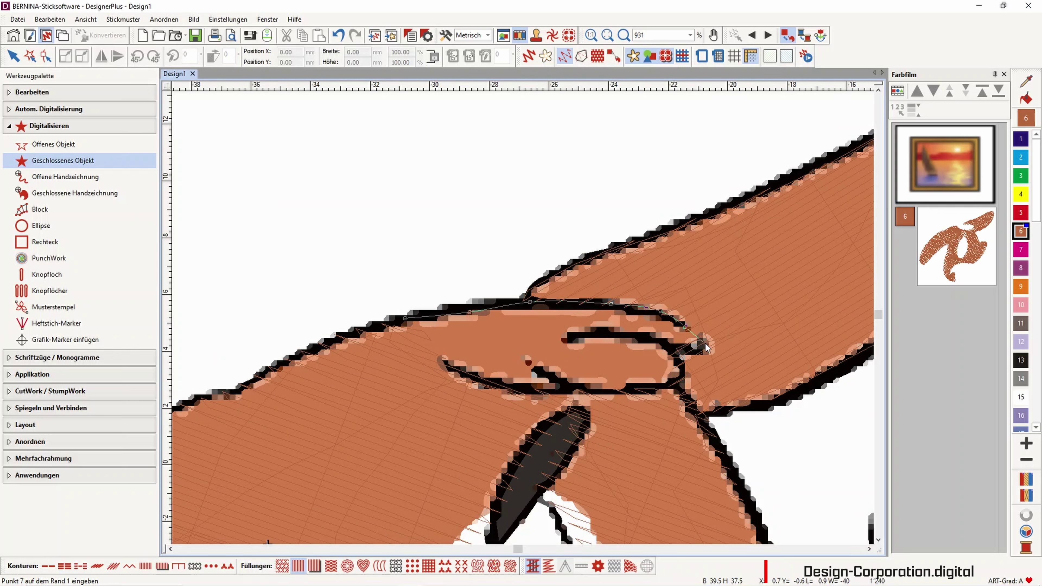
pyautogui.click(708, 350)
# Continue the fold outline inward along the middle crease, then back and around the rounded end to the lower black edge.
pyautogui.click(676, 348)
pyautogui.click(638, 335)
pyautogui.click(576, 339)
pyautogui.click(542, 337)
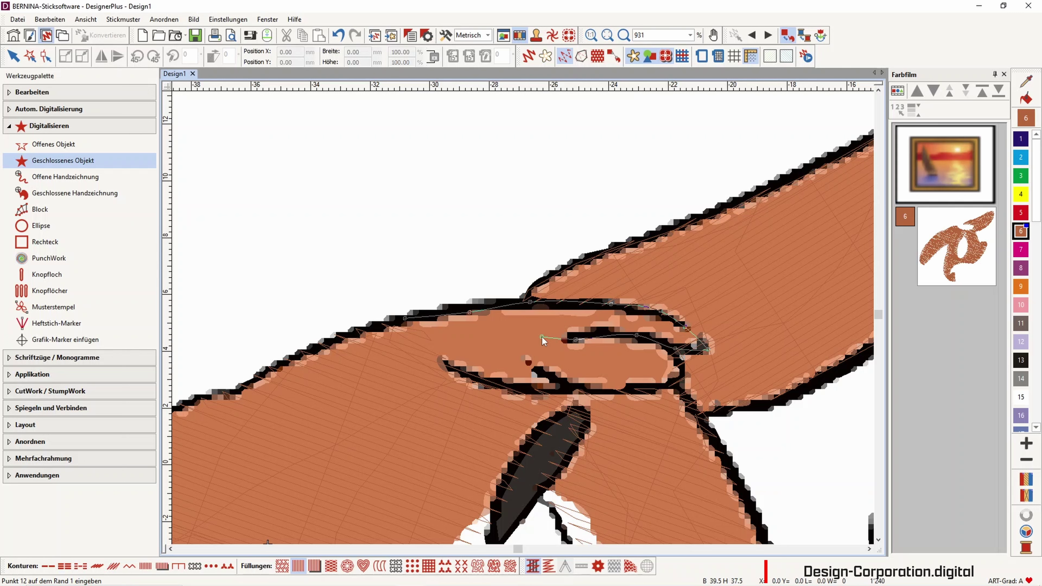
pyautogui.click(627, 337)
pyautogui.click(651, 345)
pyautogui.click(673, 359)
pyautogui.click(673, 387)
pyautogui.click(652, 389)
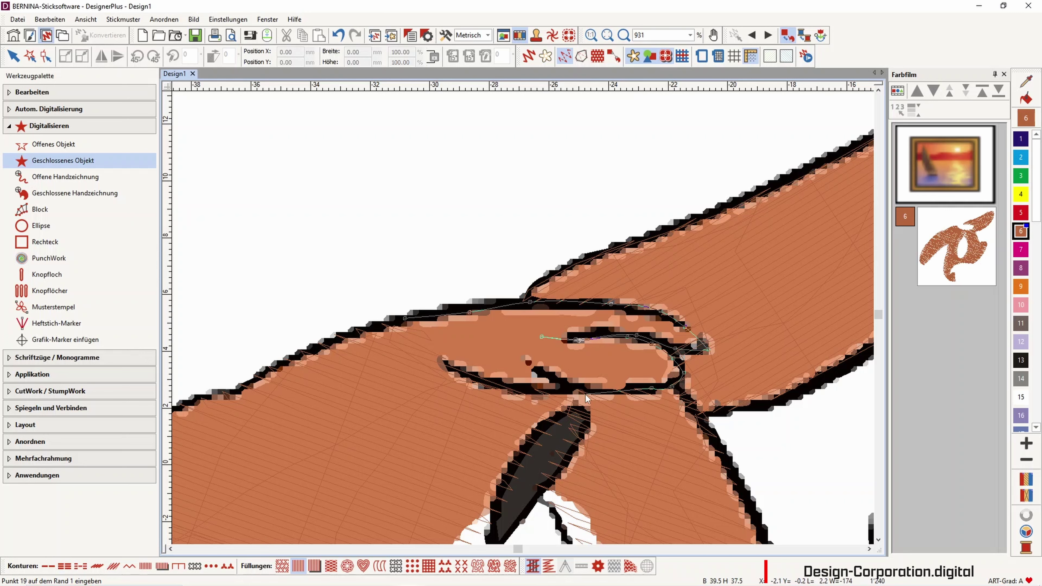
# Trace the short lower crease inward, return along the lower black edge to the start, and complete the fold as a closed object.
pyautogui.click(570, 386)
pyautogui.click(554, 378)
pyautogui.click(528, 364)
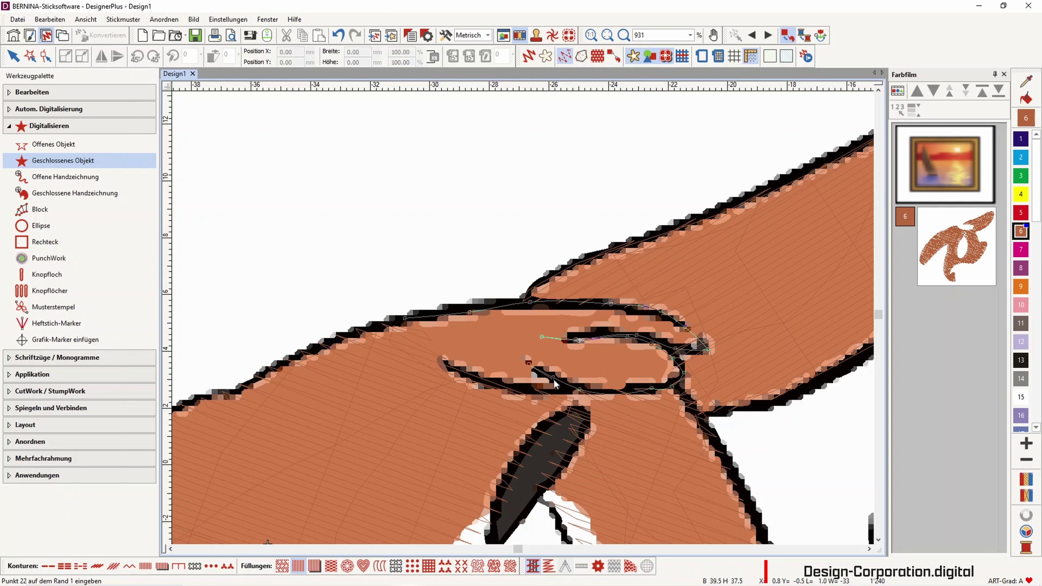
pyautogui.click(542, 396)
pyautogui.click(476, 381)
pyautogui.click(440, 363)
pyautogui.click(430, 354)
pyautogui.press('Return')
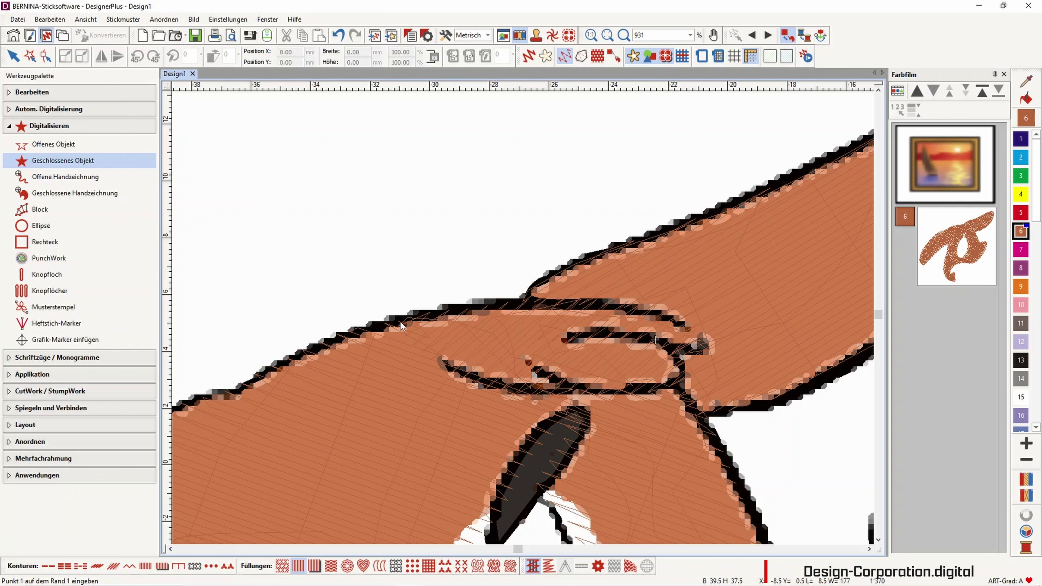
# Turn the fold's stitch direction nearly vertical and extend the inner ends of its two creases further toward the back of the head.
pyautogui.click(529, 57)
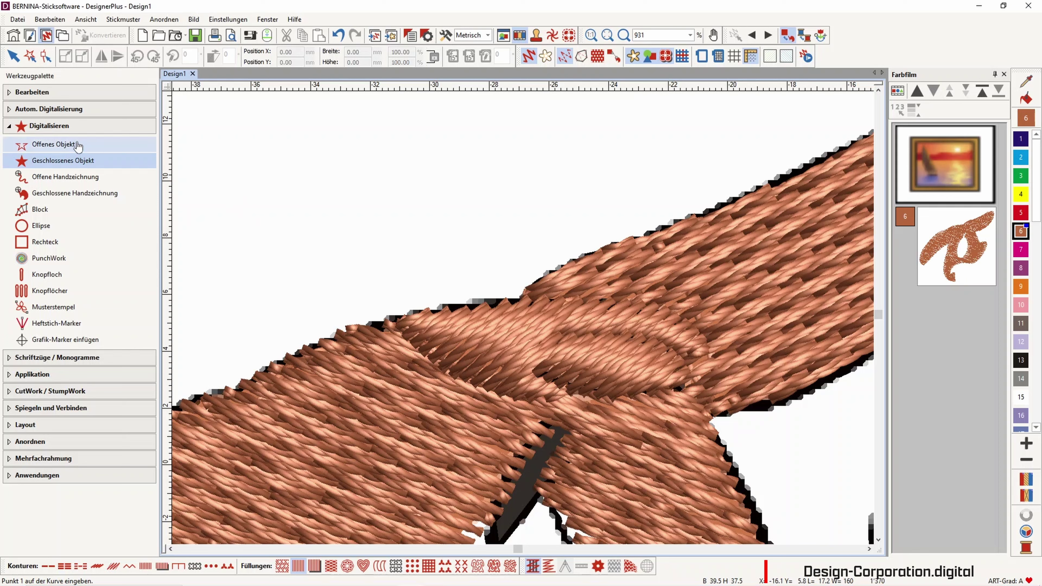
pyautogui.click(45, 56)
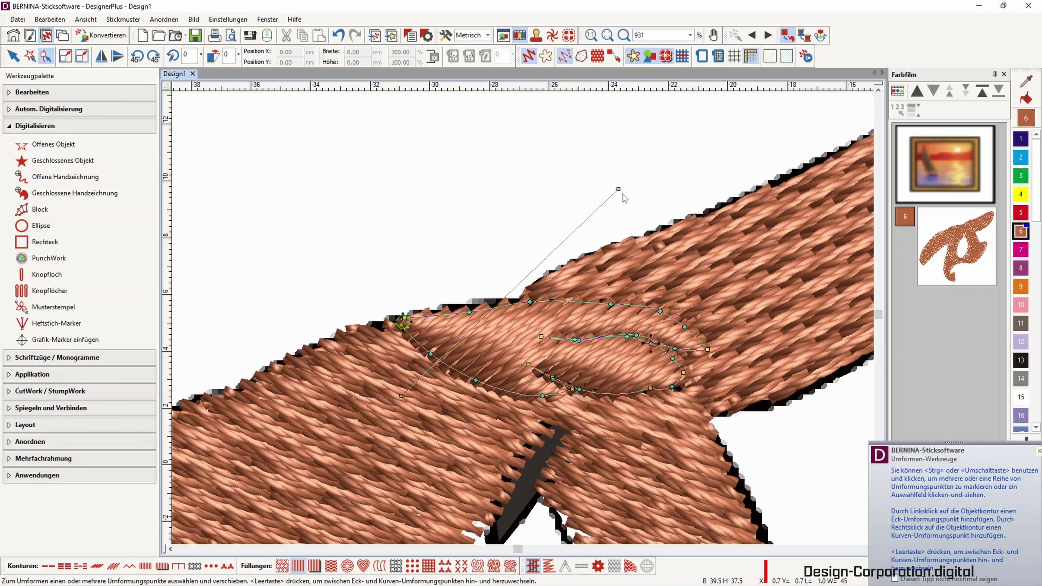
pyautogui.moveTo(618, 189); pyautogui.dragTo(441, 178)
pyautogui.moveTo(541, 336); pyautogui.dragTo(504, 359)
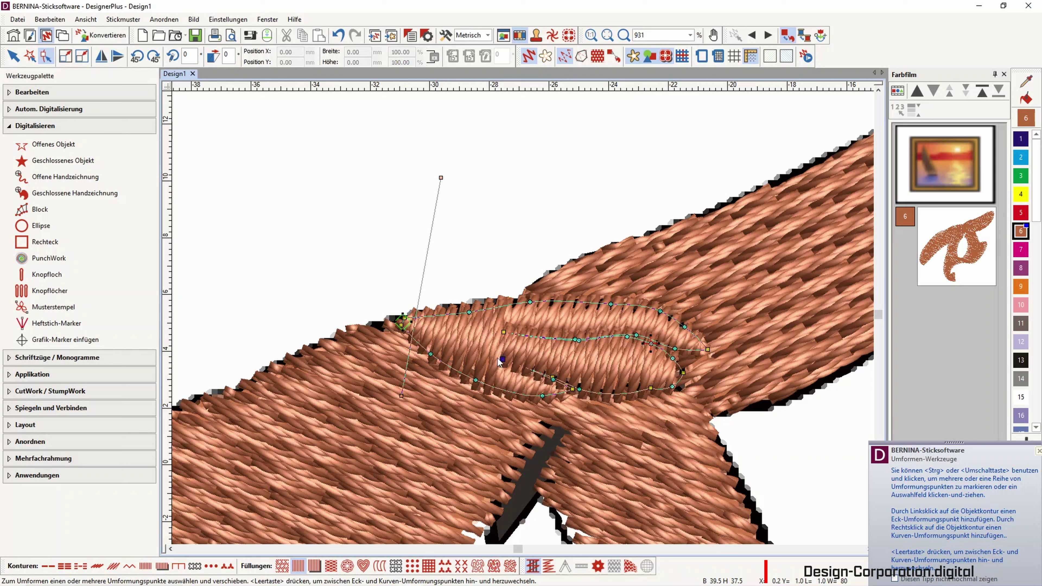
pyautogui.click(13, 56)
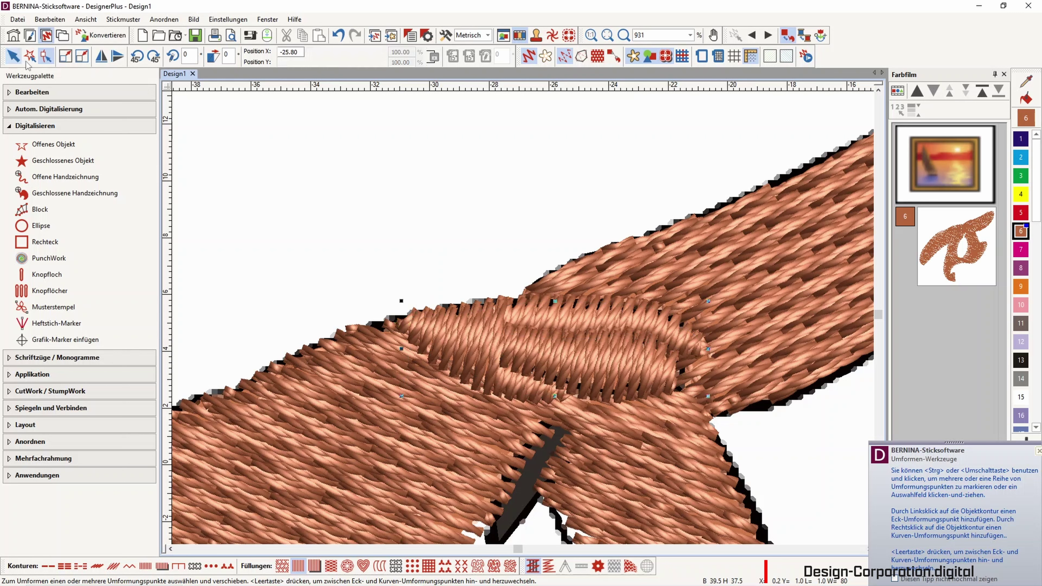
# Change the ear fold's first underlay to Zickzack, apply it, and check the stitches against the underlying picture.
pyautogui.rightClick(495, 330)
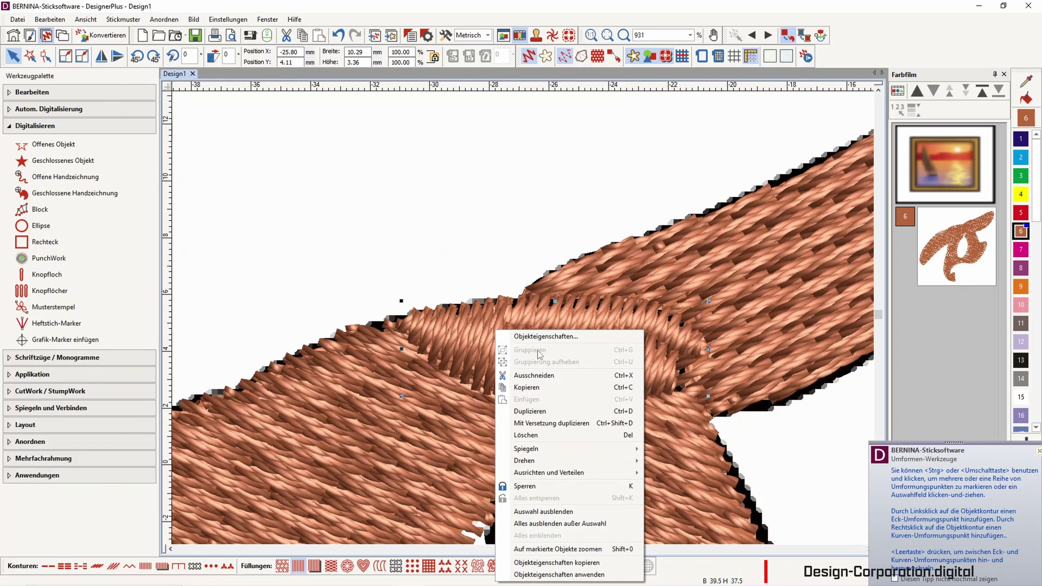
pyautogui.click(538, 338)
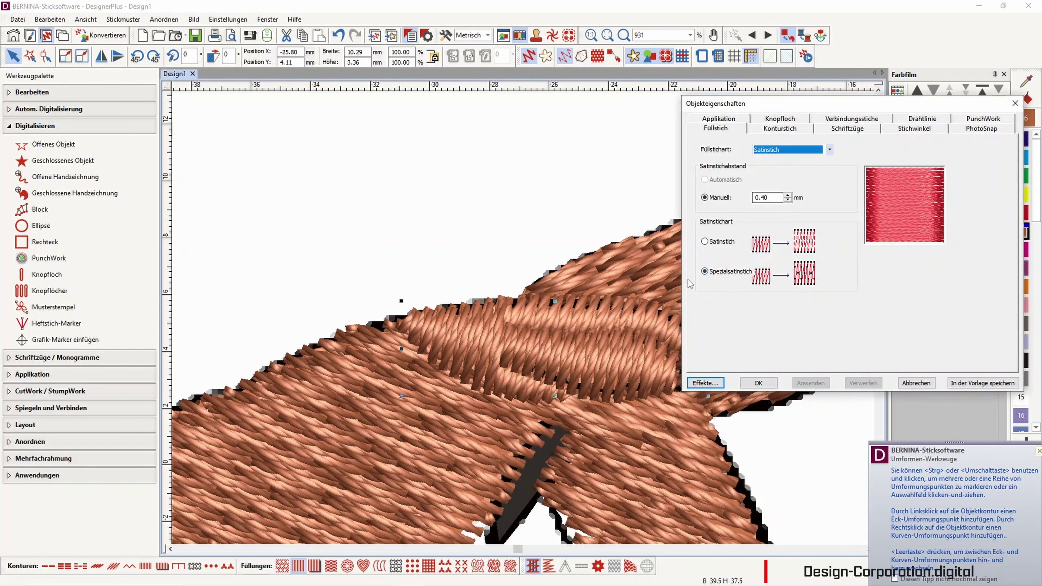
pyautogui.click(706, 383)
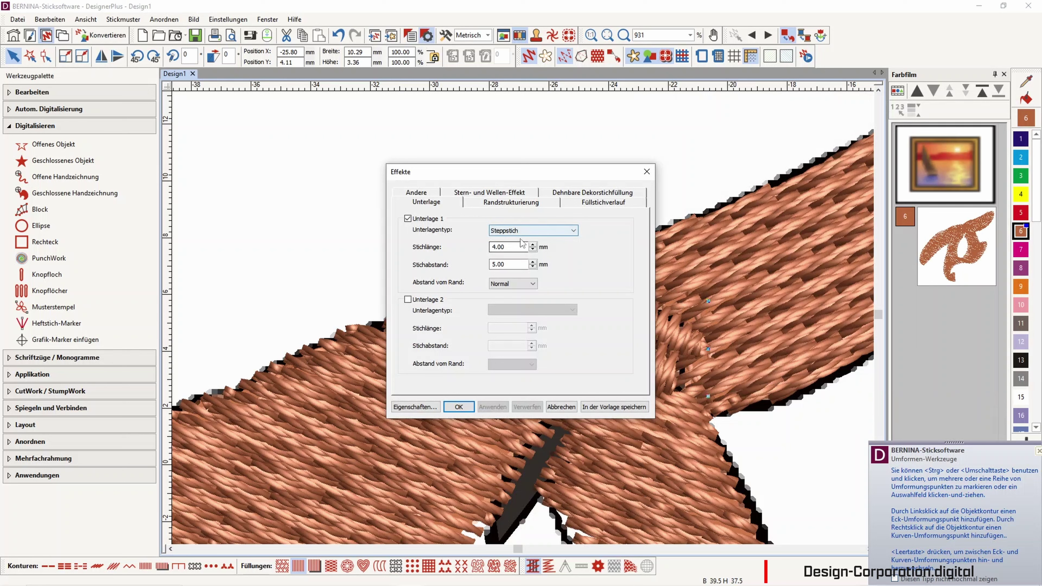
pyautogui.click(541, 231)
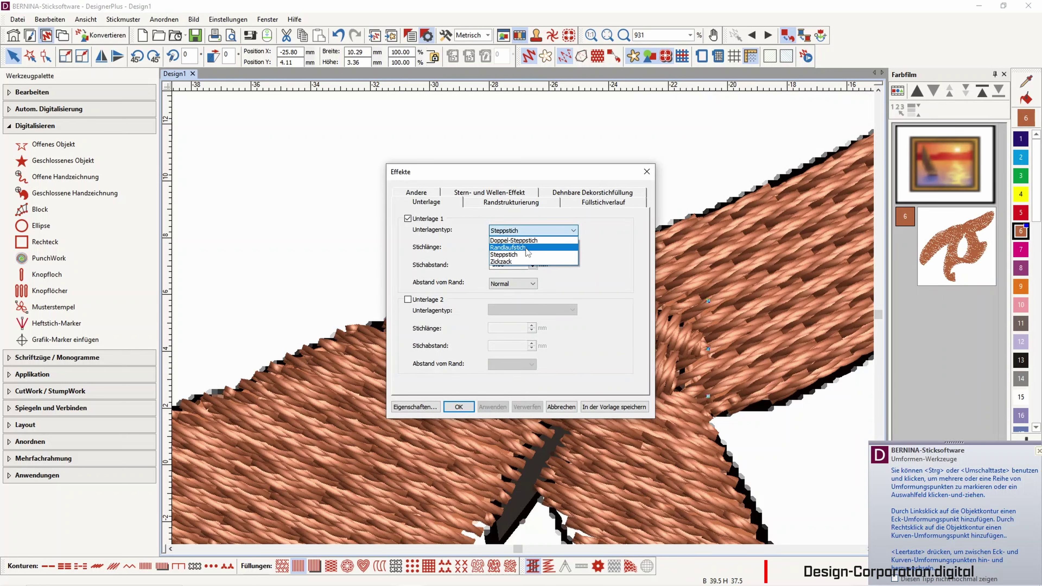
pyautogui.click(504, 262)
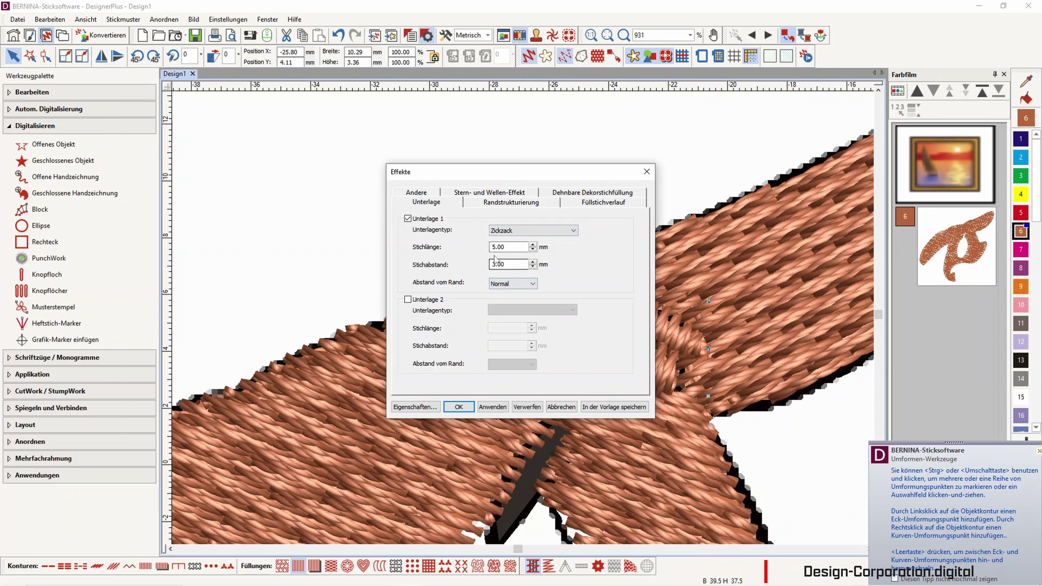
pyautogui.click(493, 265)
pyautogui.click(492, 407)
pyautogui.click(459, 407)
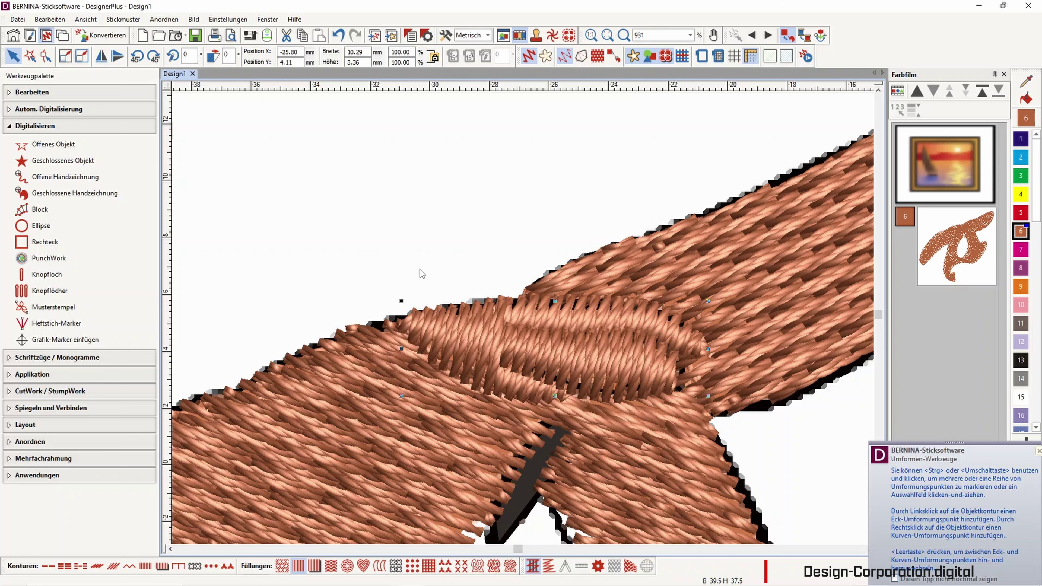
pyautogui.click(527, 59)
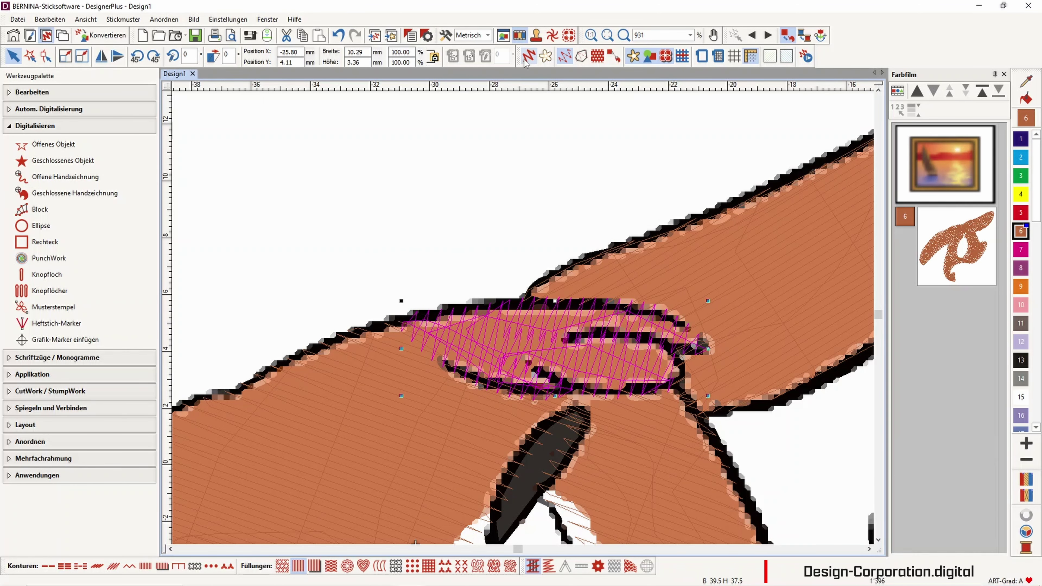
pyautogui.click(527, 59)
# Digitize the small brown neck patch between the back of the head and the collar as a closed object with Steppstich filling.
pyautogui.scroll(-3, 634, 286)
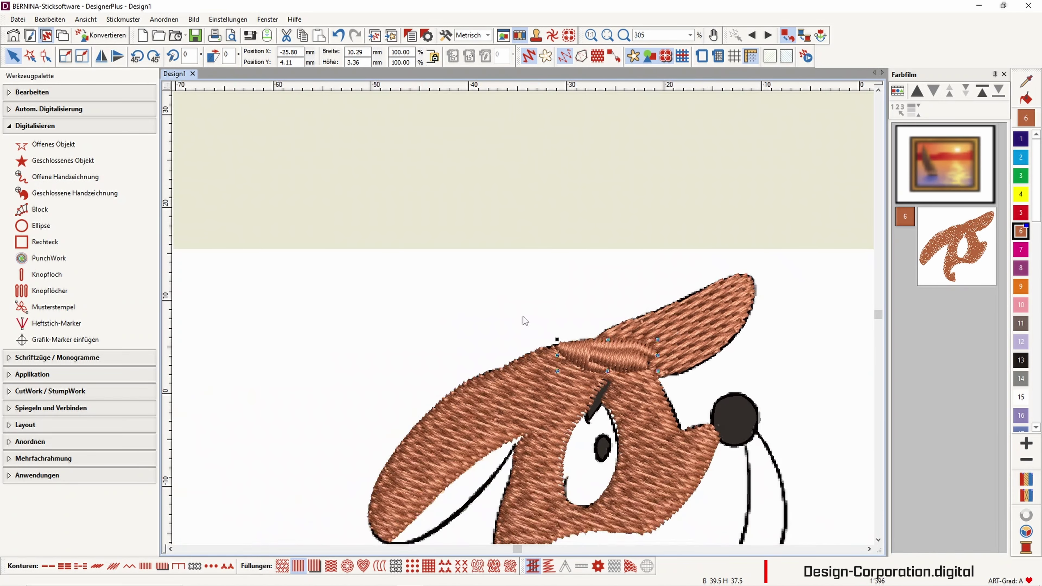
pyautogui.click(61, 160)
pyautogui.scroll(-2, 528, 373)
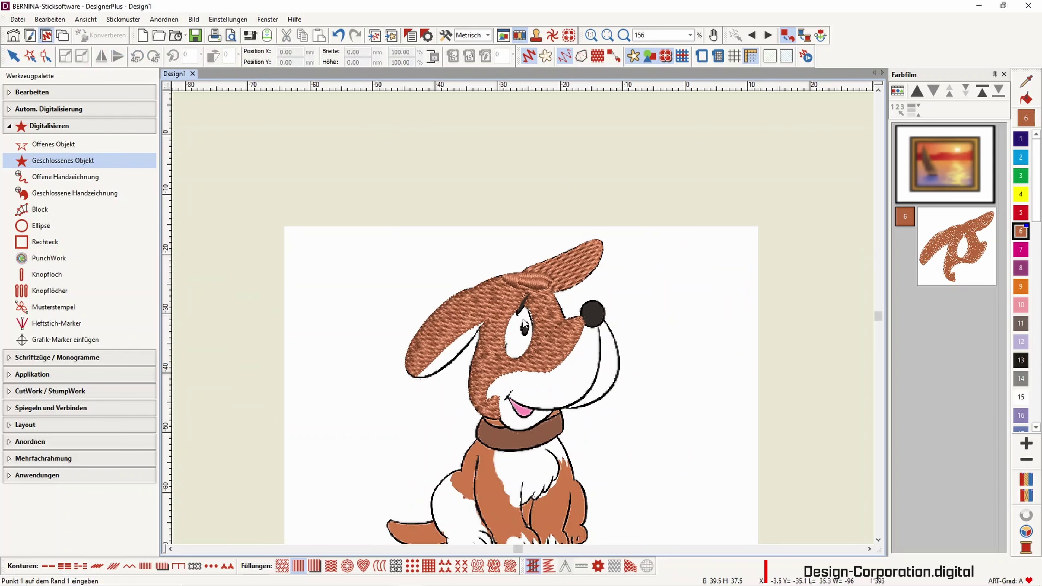
pyautogui.scroll(2, 503, 326)
pyautogui.scroll(3, 523, 318)
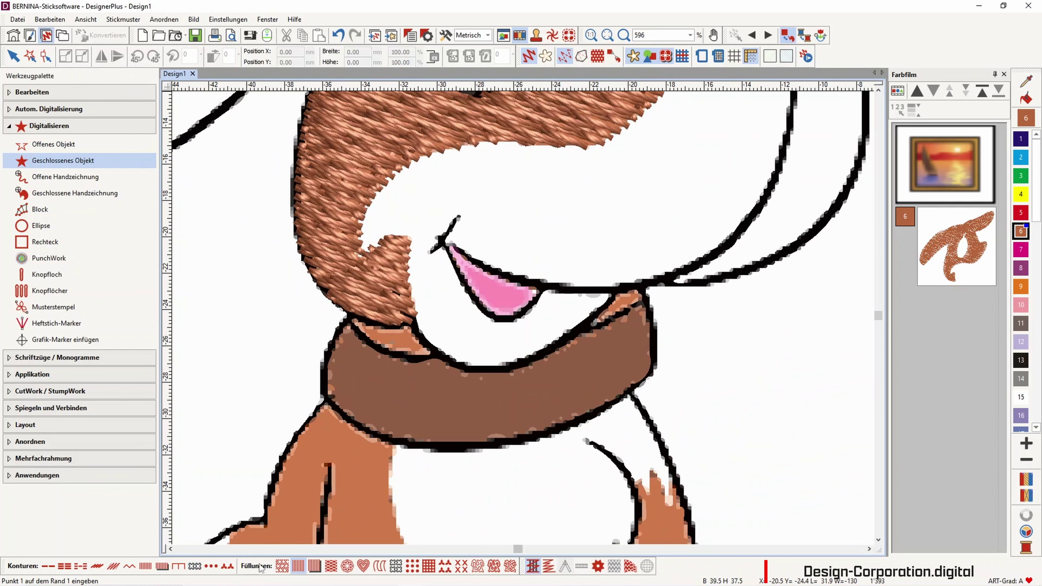
pyautogui.click(283, 566)
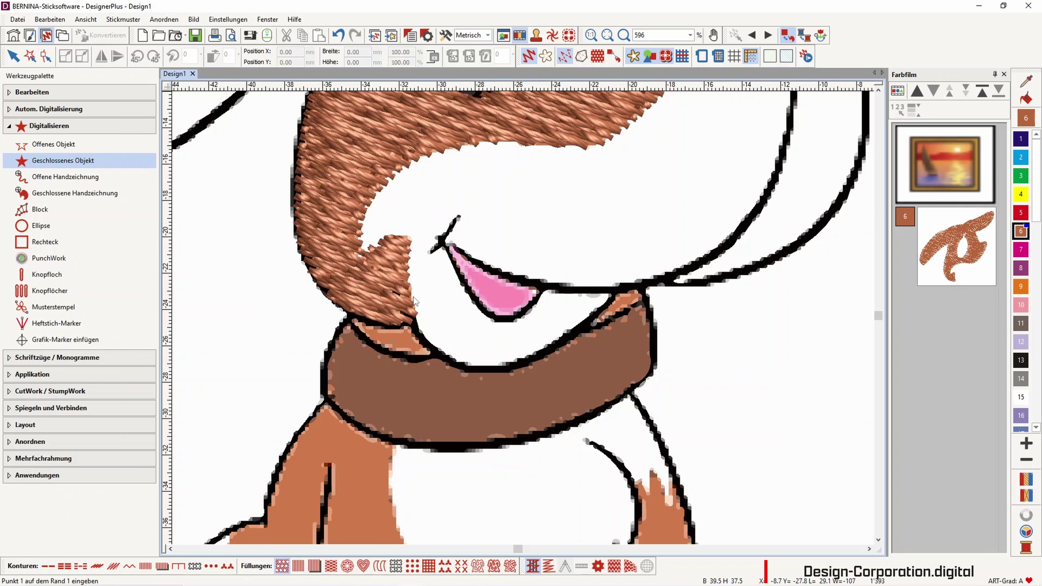
pyautogui.click(352, 323)
pyautogui.click(373, 348)
pyautogui.click(412, 362)
pyautogui.click(439, 356)
pyautogui.click(418, 342)
pyautogui.click(410, 321)
pyautogui.click(383, 324)
pyautogui.click(353, 312)
pyautogui.press('Return')
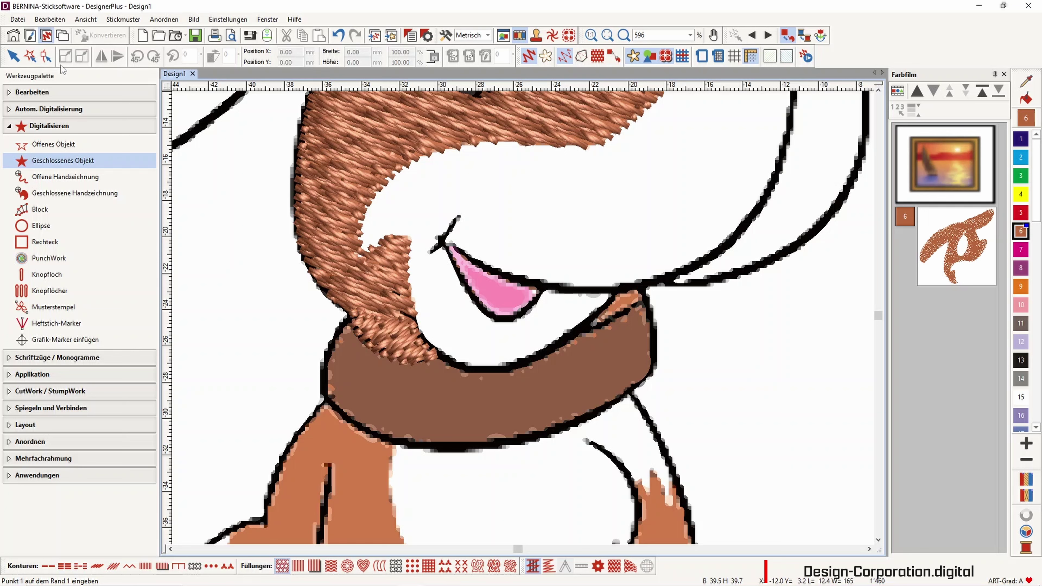
# Turn the stitch direction of the new neck patch so its stitches run steeply down toward the collar.
pyautogui.click(46, 56)
pyautogui.moveTo(415, 302); pyautogui.dragTo(280, 269)
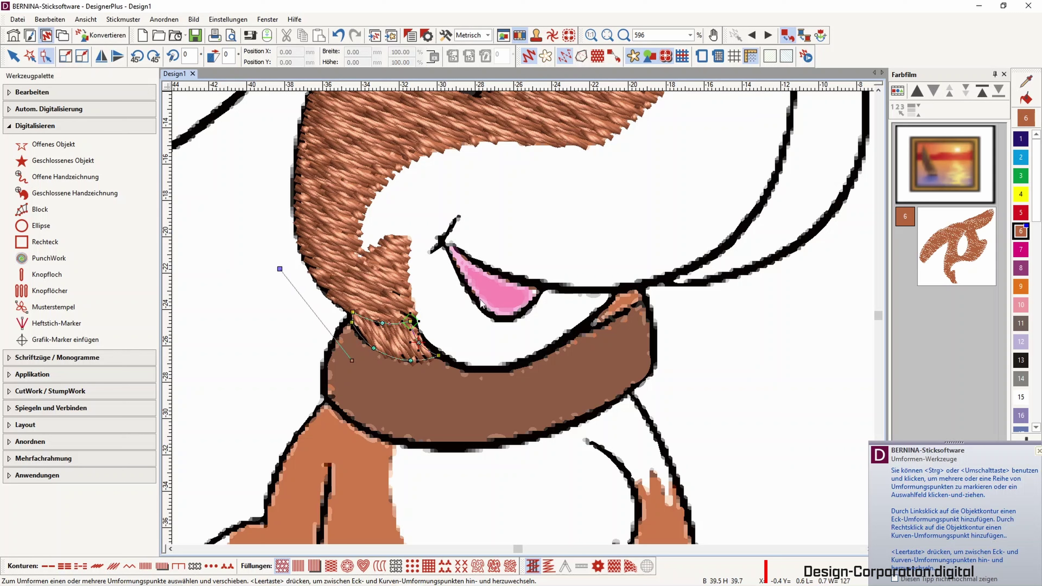
pyautogui.click(14, 57)
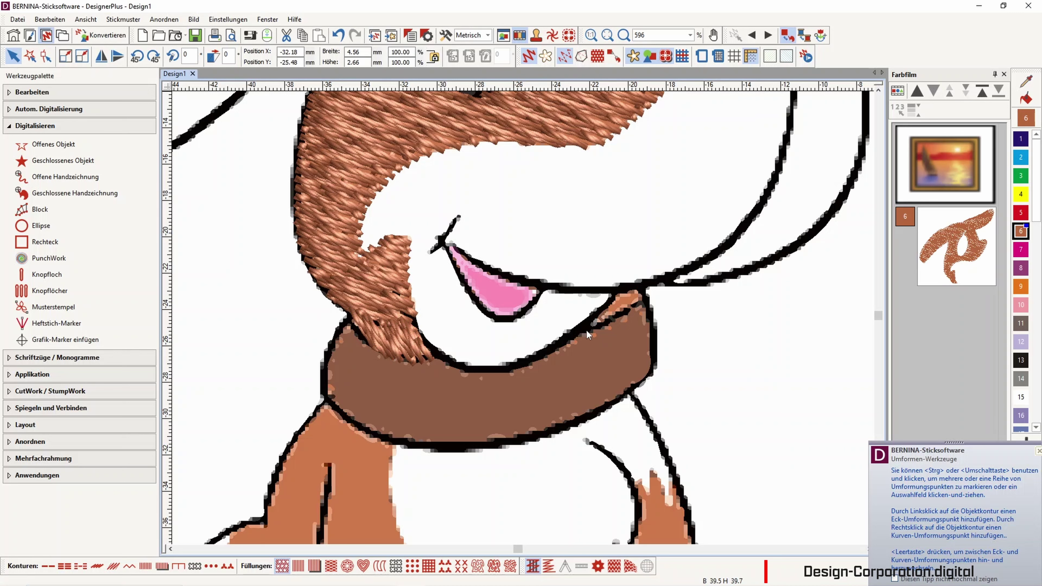
# Digitize the small triangular brown neck patch below the front of the chin as a closed object along the collar's upper edge.
pyautogui.click(61, 160)
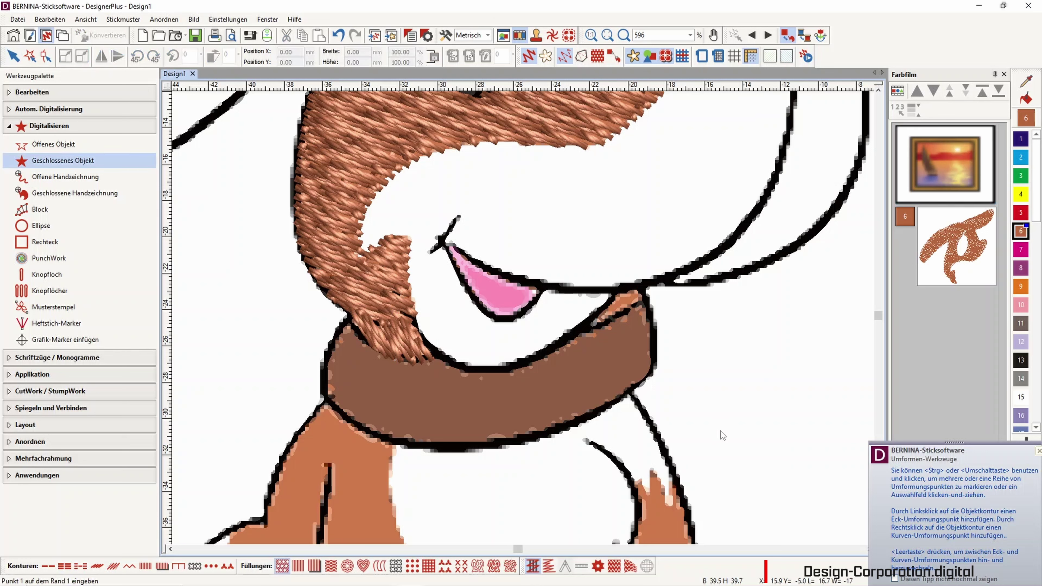
pyautogui.click(582, 333)
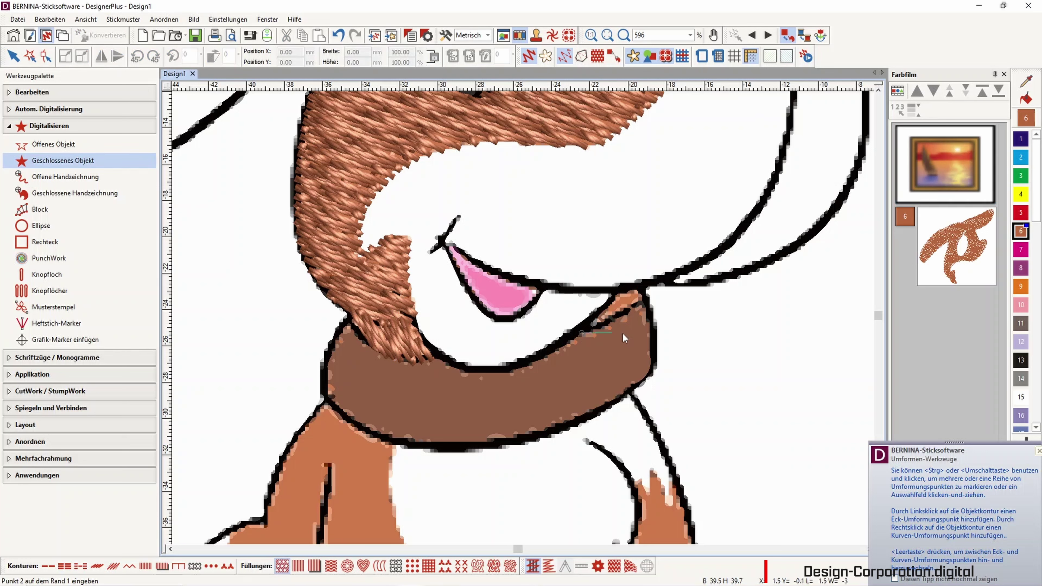
pyautogui.rightClick(637, 312)
pyautogui.rightClick(647, 304)
pyautogui.press('Return')
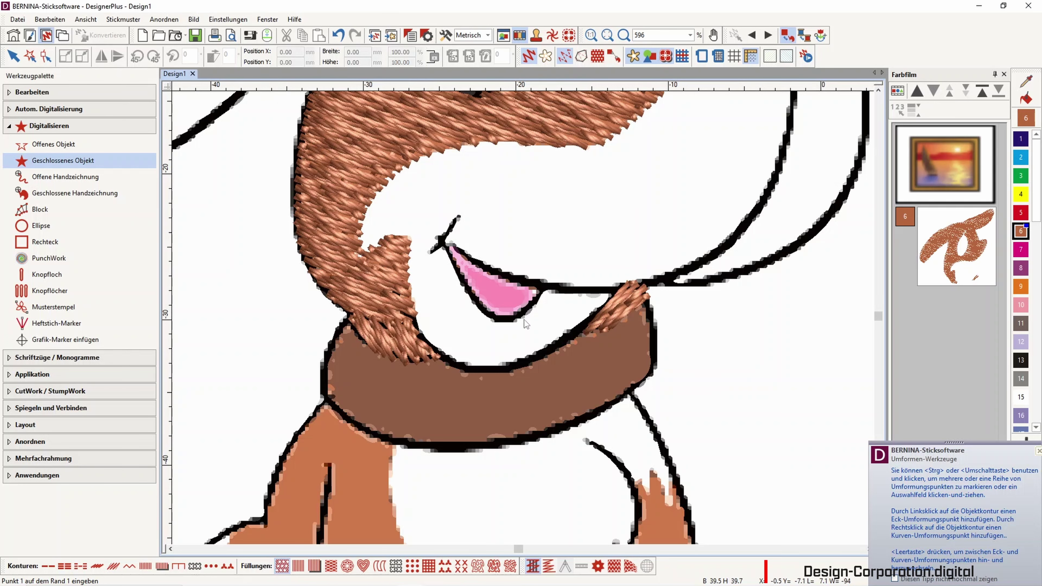
# Start a closed object for the brown hind leg behind the front legs, tracing its rounded outer edge down to the paw.
pyautogui.scroll(-2, 525, 320)
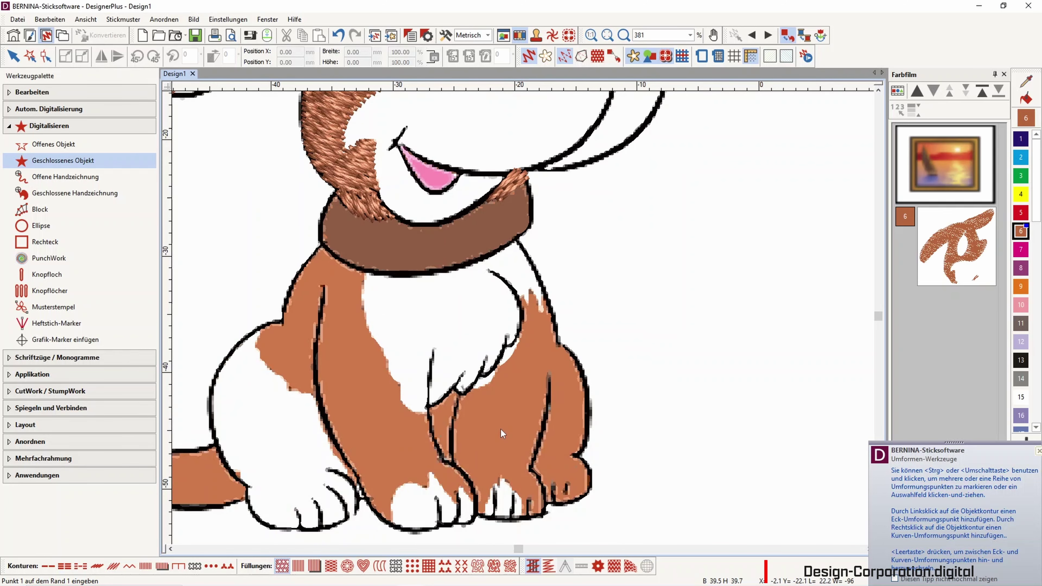
pyautogui.scroll(1, 500, 429)
pyautogui.scroll(-1, 536, 230)
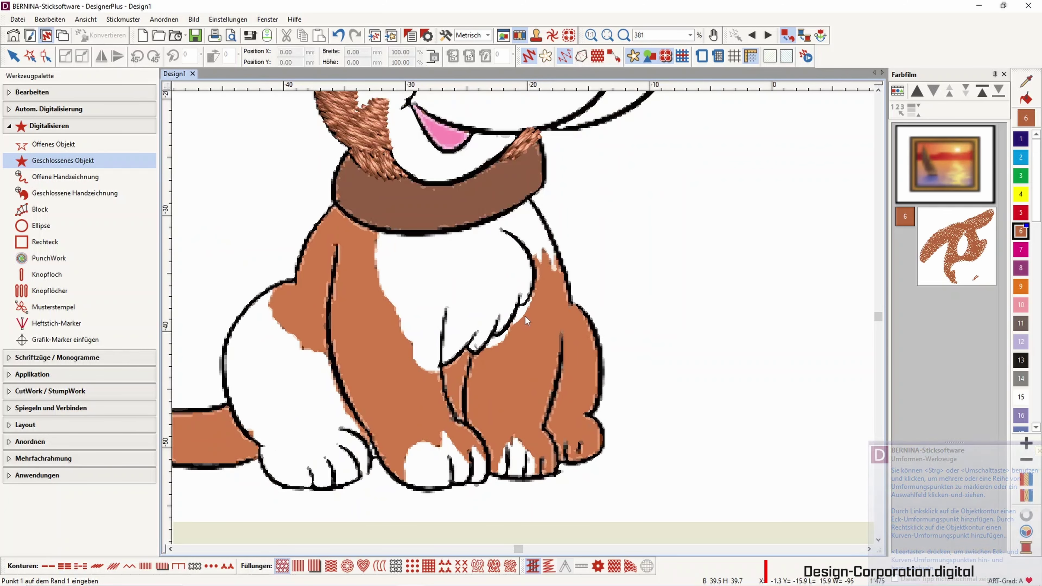
pyautogui.click(568, 304)
pyautogui.click(579, 307)
pyautogui.click(597, 339)
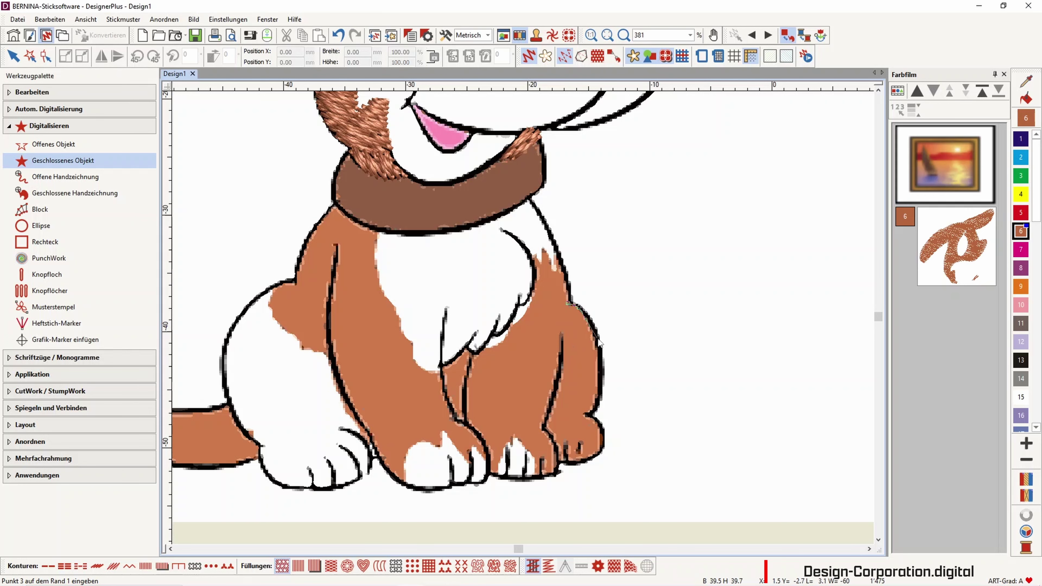
pyautogui.scroll(3, 523, 321)
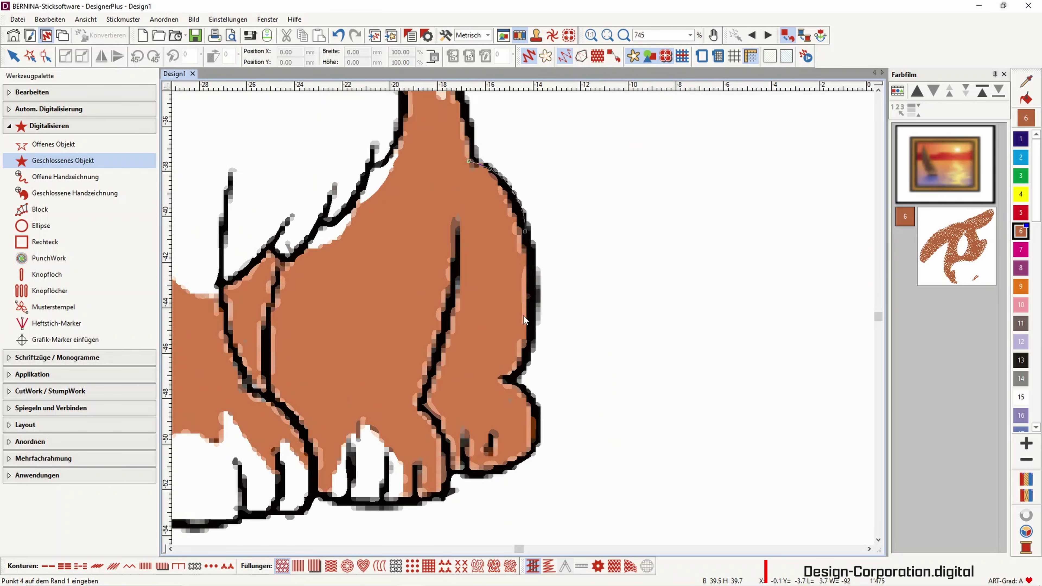
pyautogui.click(532, 313)
pyautogui.click(520, 357)
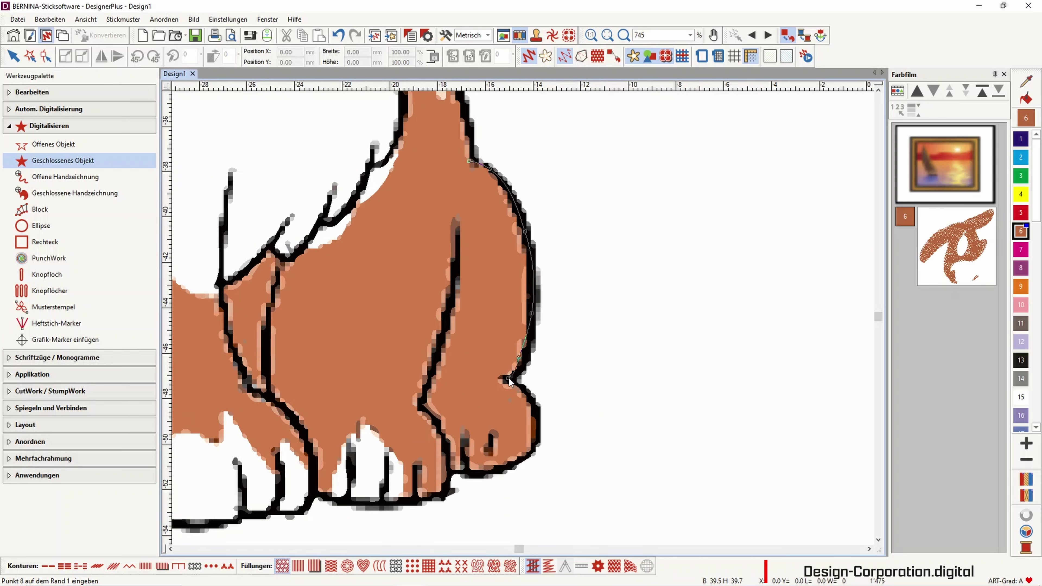
# Continue the hind leg outline around the paw's rounded outer side and along its sole to the neighbouring front paw.
pyautogui.click(535, 418)
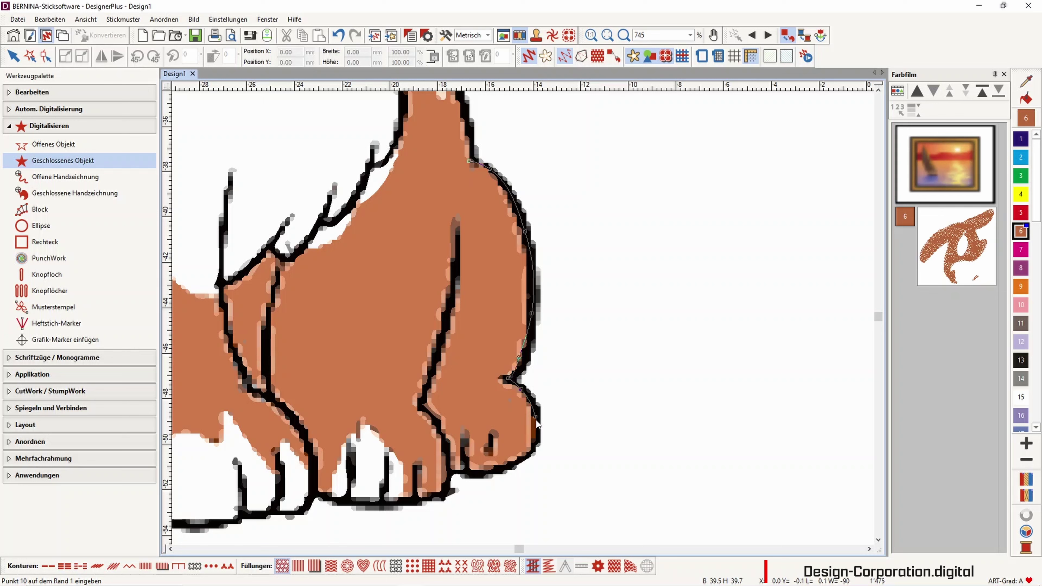
pyautogui.click(531, 453)
pyautogui.click(491, 471)
pyautogui.click(464, 474)
pyautogui.click(451, 472)
# Trace the hind leg's inner black crease upward to its top and complete the leg as a closed object.
pyautogui.click(445, 440)
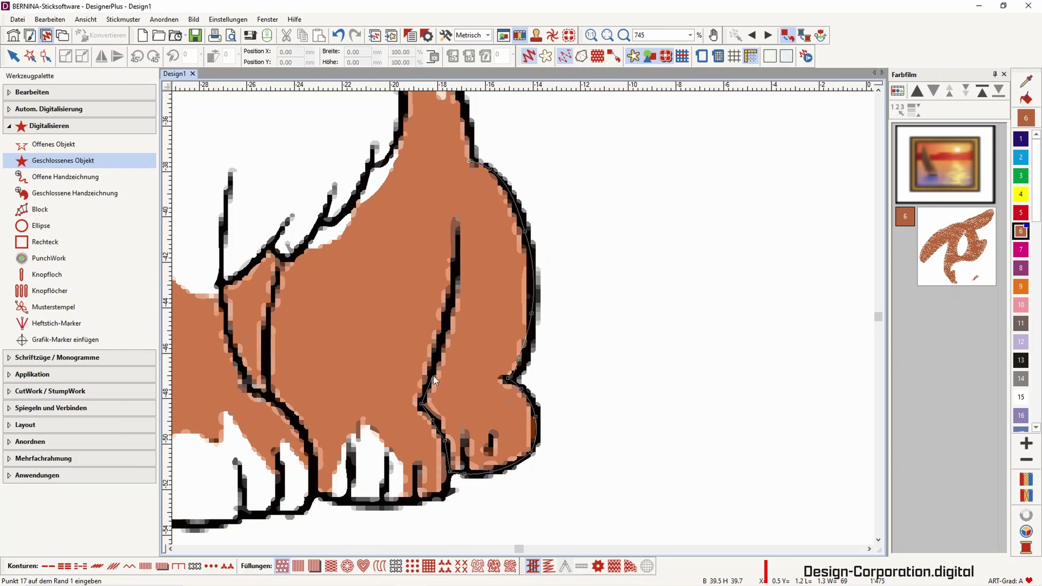
pyautogui.click(455, 283)
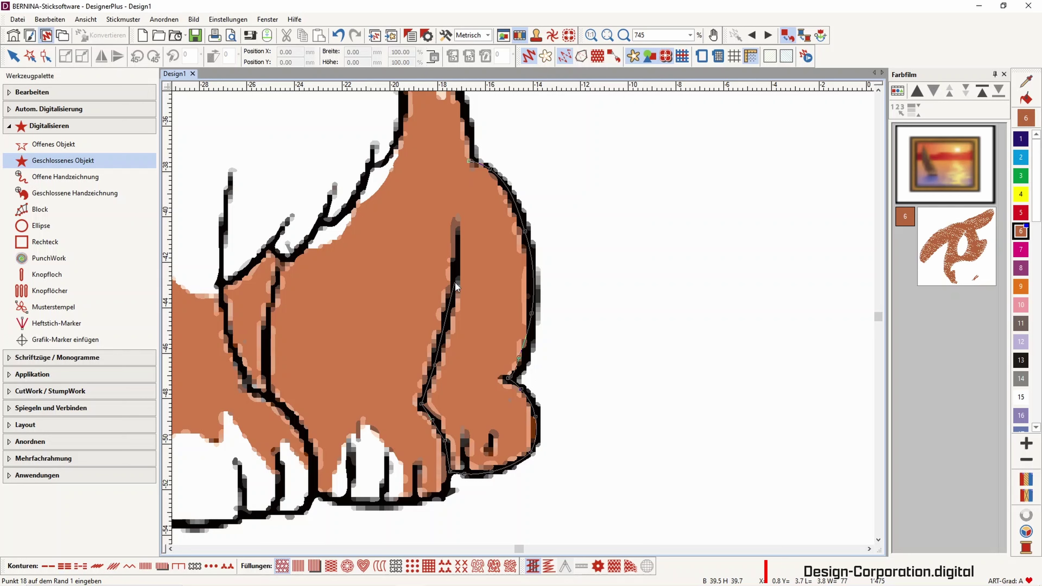
pyautogui.click(458, 220)
pyautogui.click(463, 193)
pyautogui.press('Return')
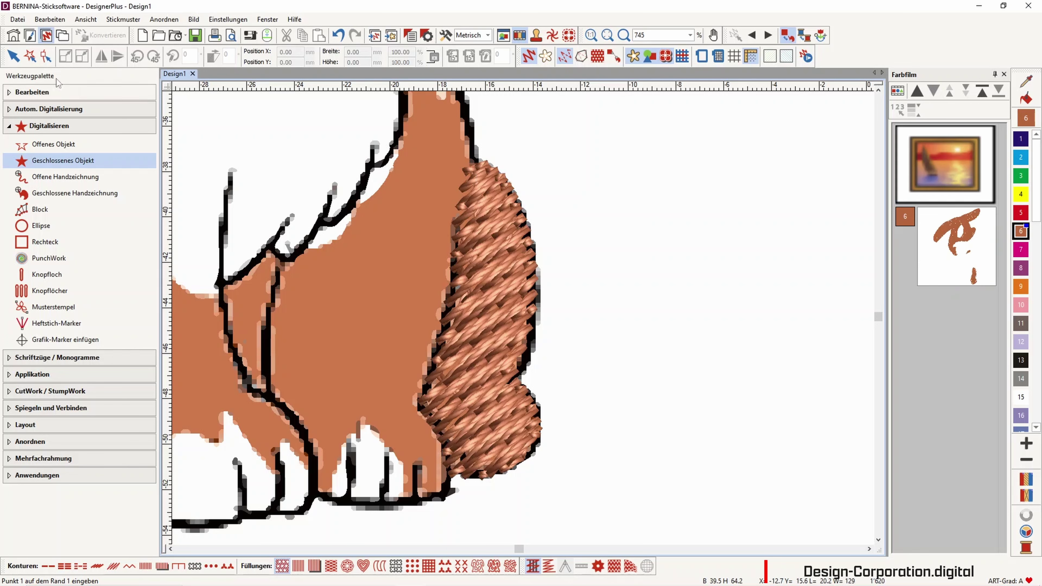
# Turn the hind leg's stitch direction so the stitches slope diagonally down toward the outer side of the paw.
pyautogui.click(48, 58)
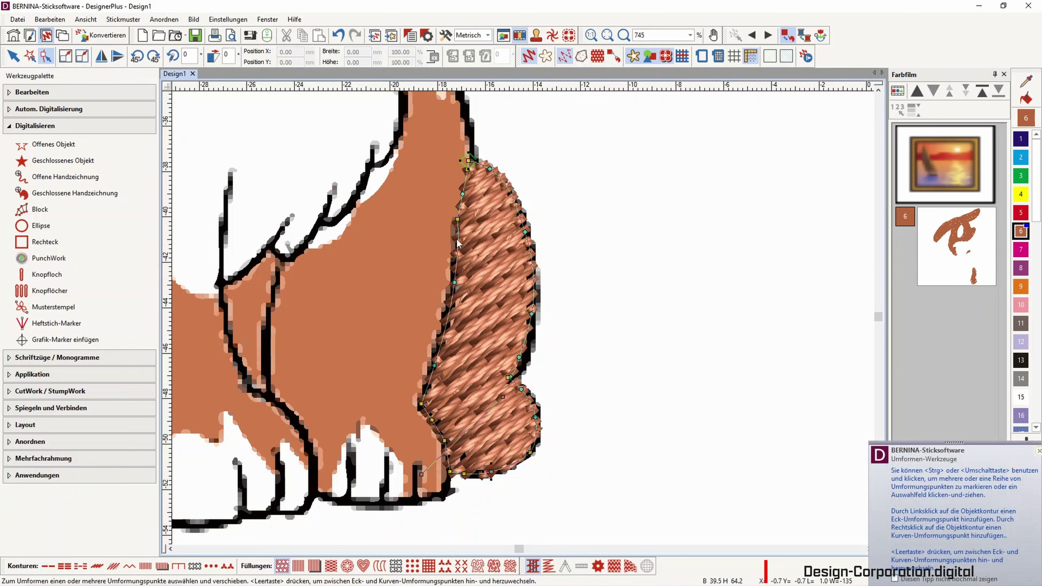
pyautogui.moveTo(422, 475); pyautogui.dragTo(629, 480)
pyautogui.press('Escape')
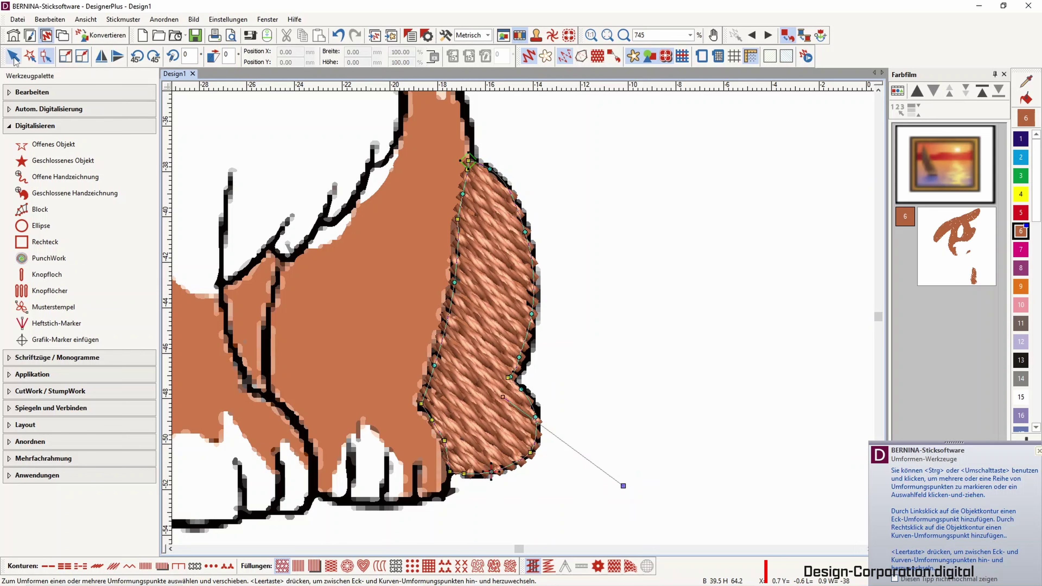
# Set the hind leg's Steppstich filling to pattern 5 in its object properties.
pyautogui.rightClick(498, 362)
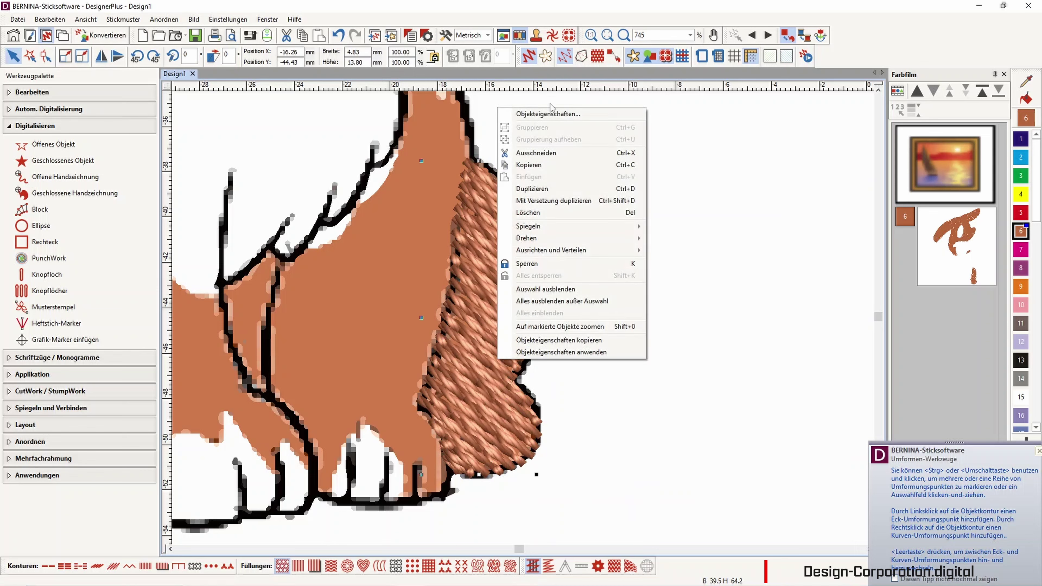
pyautogui.click(552, 111)
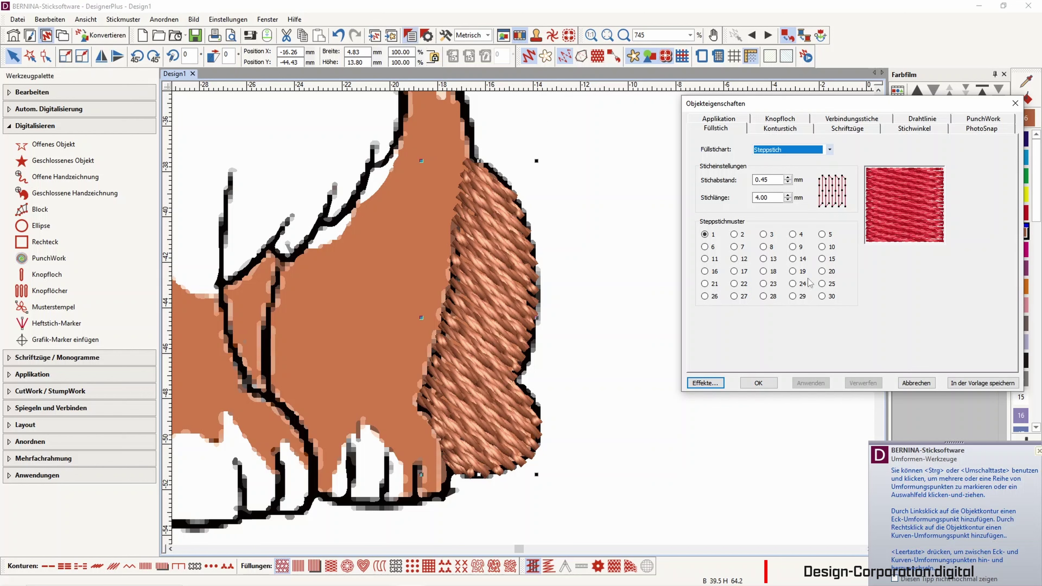
pyautogui.click(822, 235)
pyautogui.click(810, 383)
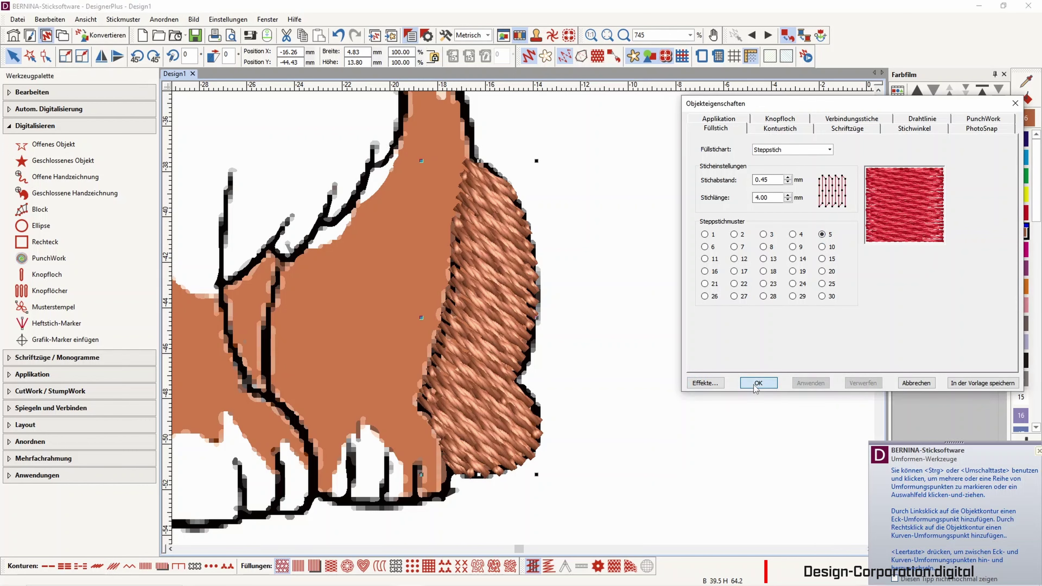
pyautogui.click(758, 382)
# Digitize the narrow brown strip between the front legs as a closed object and turn its stitches to run steeply down toward the paw.
pyautogui.scroll(-1, 524, 318)
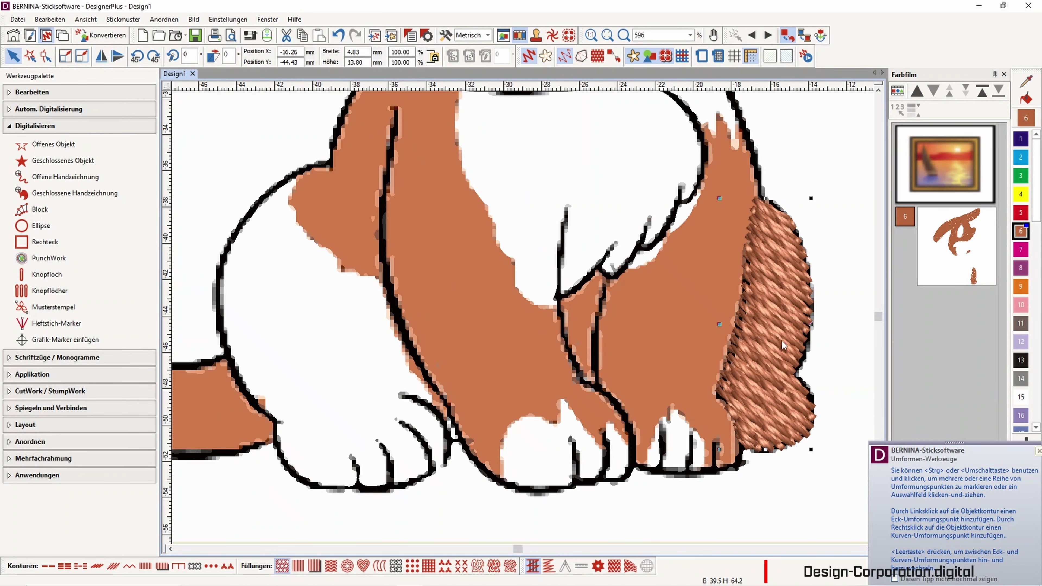
pyautogui.scroll(-1, 783, 345)
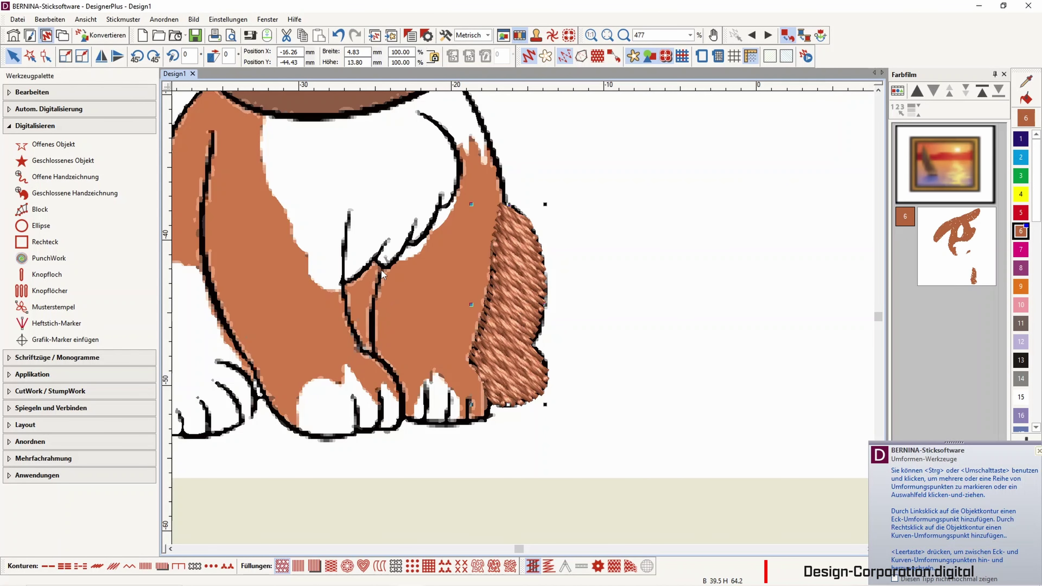
pyautogui.press('c')
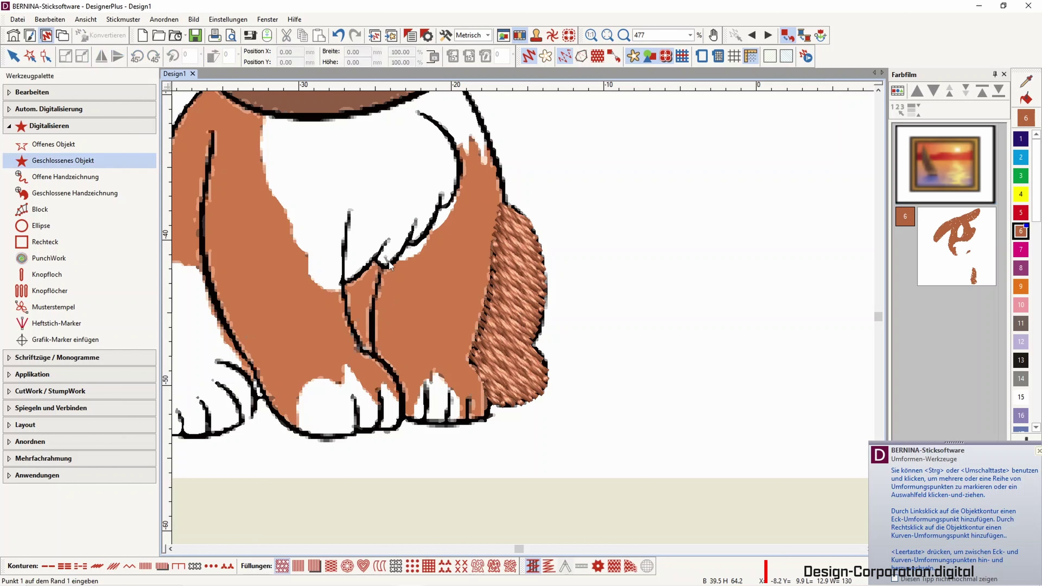
pyautogui.click(382, 269)
pyautogui.click(371, 308)
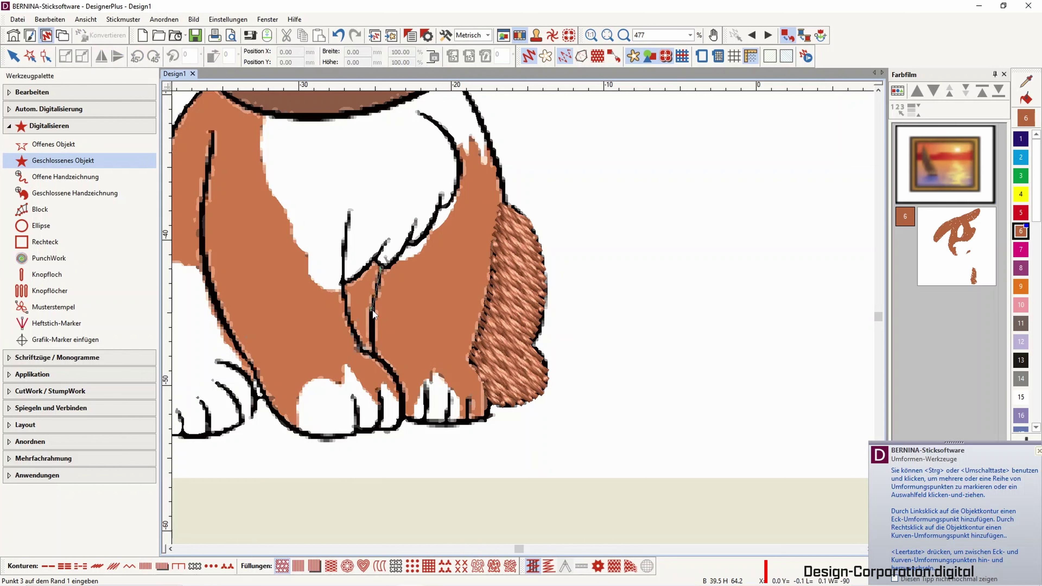
pyautogui.click(373, 357)
pyautogui.click(359, 350)
pyautogui.click(345, 314)
pyautogui.click(363, 271)
pyautogui.press('Return')
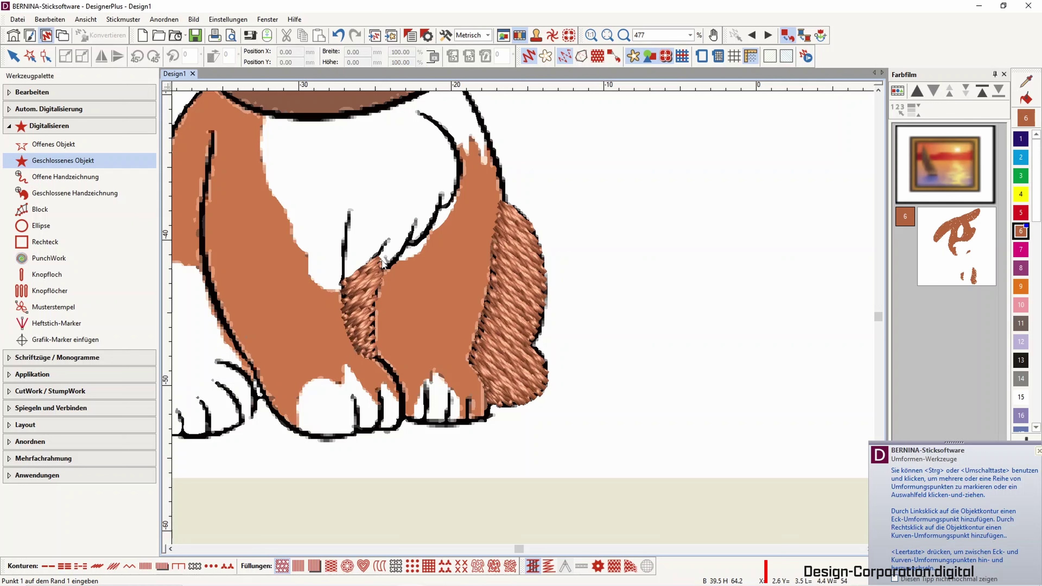
pyautogui.press('h')
pyautogui.moveTo(343, 359); pyautogui.dragTo(385, 408)
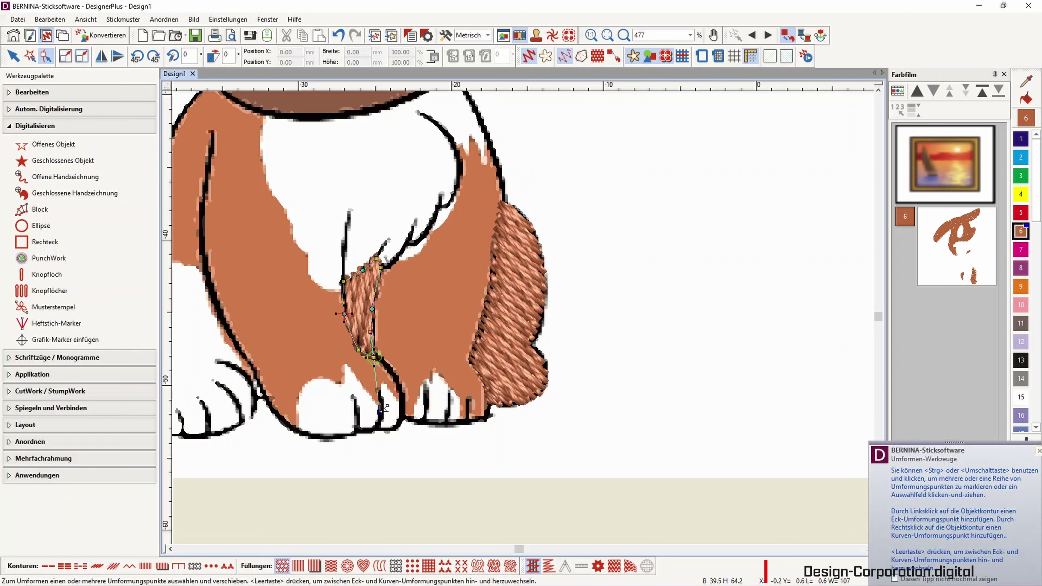
# Start a closed object for the front leg beside the hind leg, tracing the white chest edge, the jagged fur tips and the outer shoulder.
pyautogui.click(111, 161)
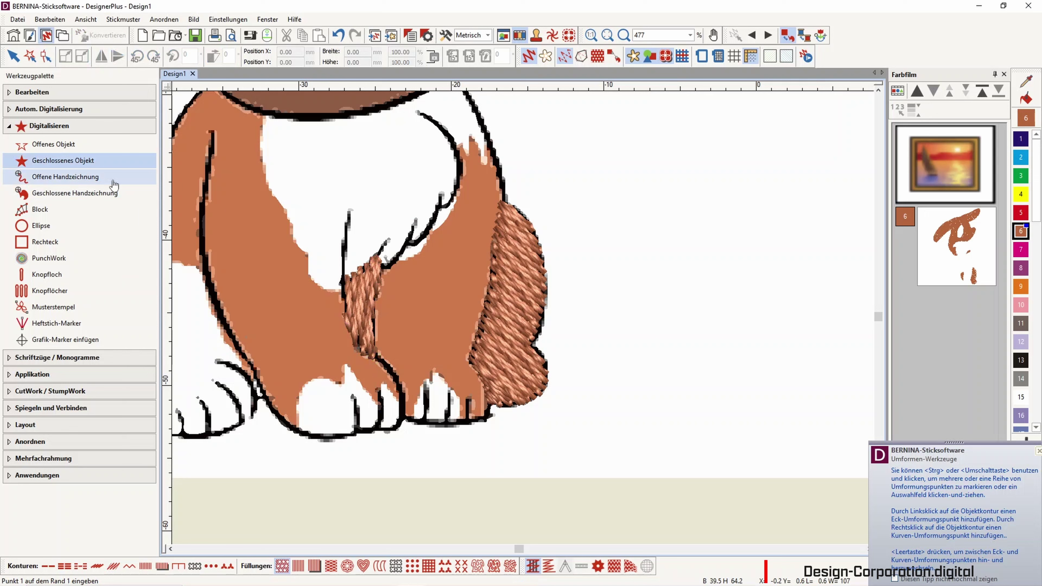
pyautogui.click(408, 260)
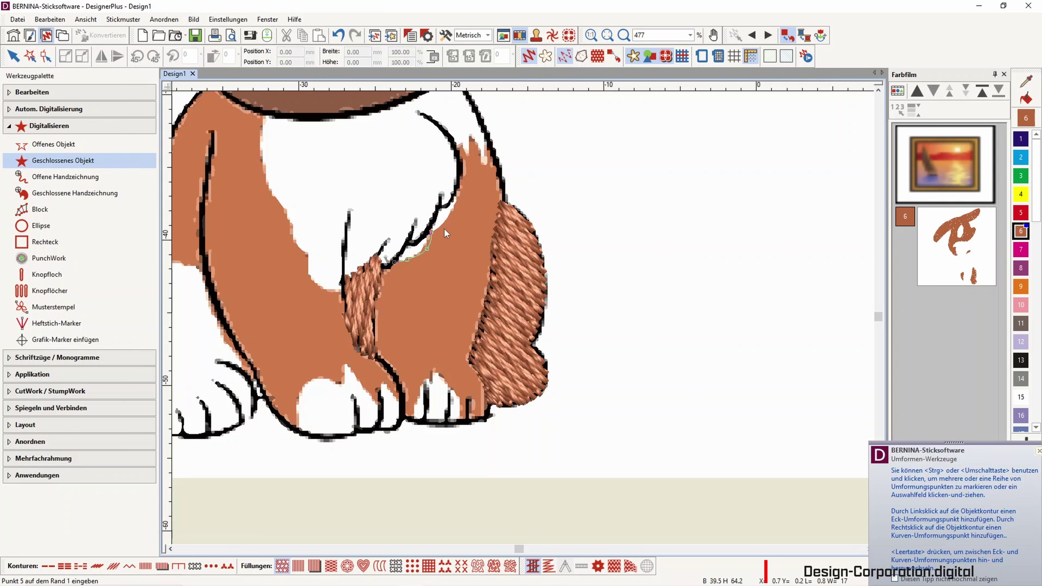
pyautogui.click(462, 178)
pyautogui.click(458, 141)
pyautogui.click(470, 134)
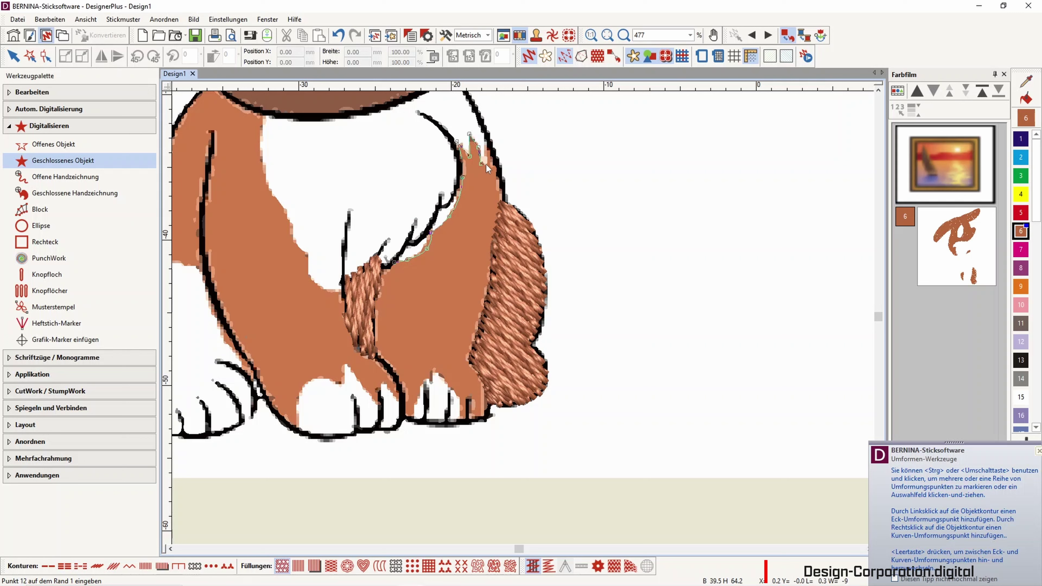
pyautogui.click(487, 164)
pyautogui.click(487, 138)
pyautogui.click(501, 210)
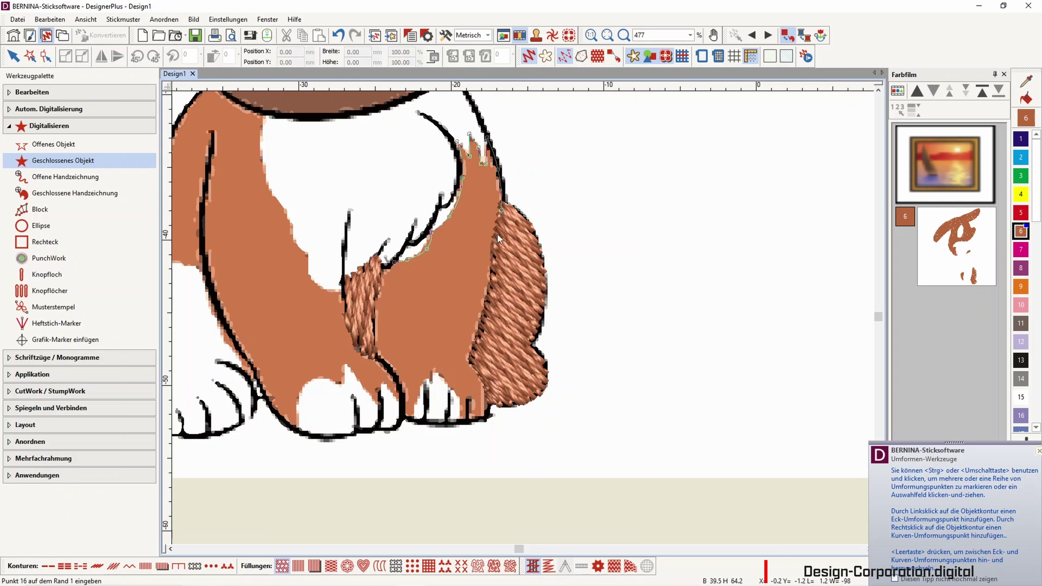
# Continue the front leg outline down along the stitched hind leg and around the outer toe to the paw's sole.
pyautogui.click(492, 280)
pyautogui.click(481, 331)
pyautogui.click(470, 362)
pyautogui.click(485, 382)
pyautogui.click(489, 401)
pyautogui.click(488, 419)
pyautogui.click(459, 421)
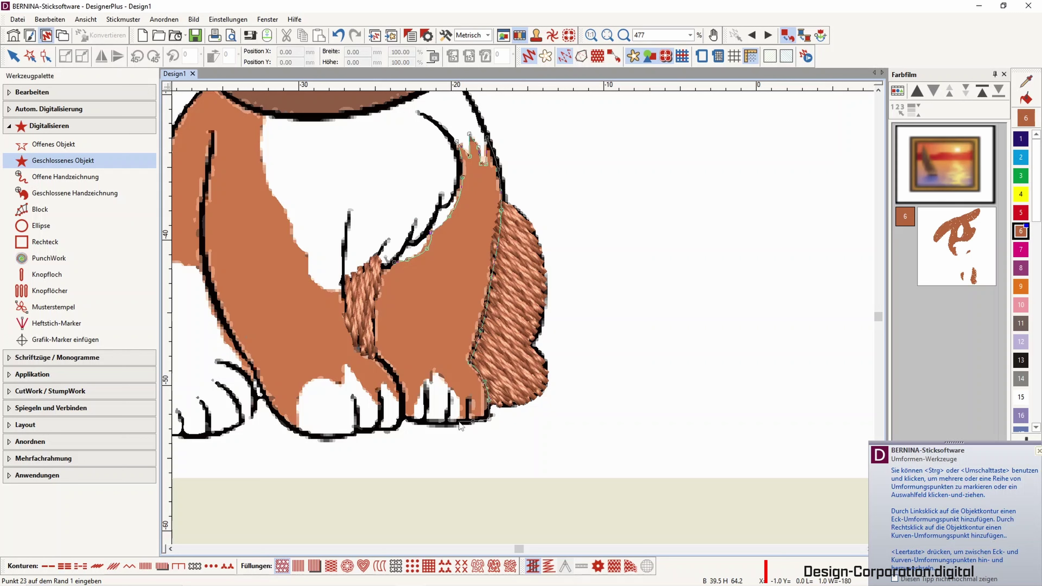
# Trace over the paw's white toes and up the inner black leg line, and complete the front leg as a closed object.
pyautogui.click(438, 374)
pyautogui.click(433, 373)
pyautogui.click(425, 382)
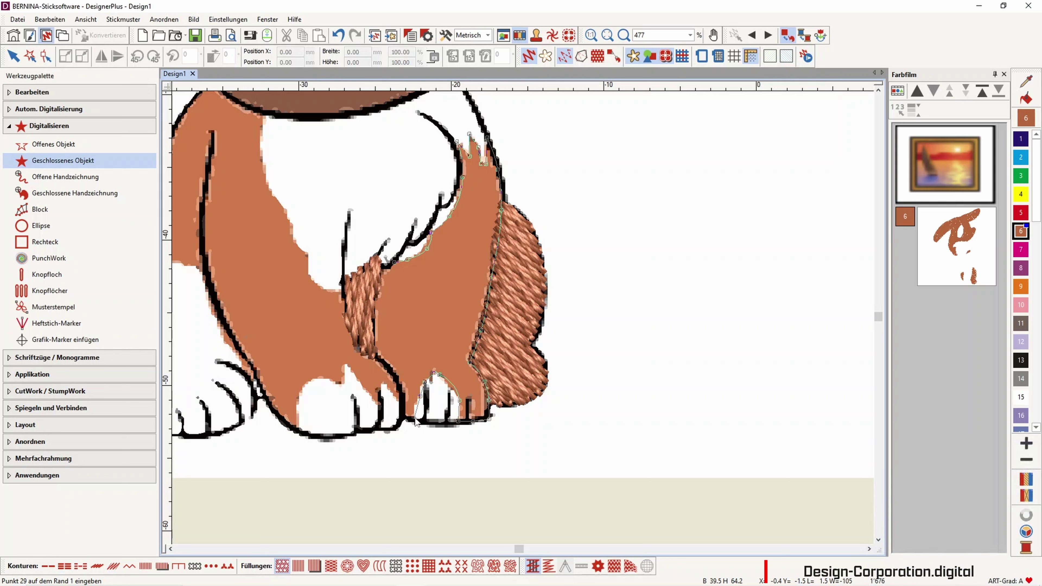
pyautogui.click(405, 424)
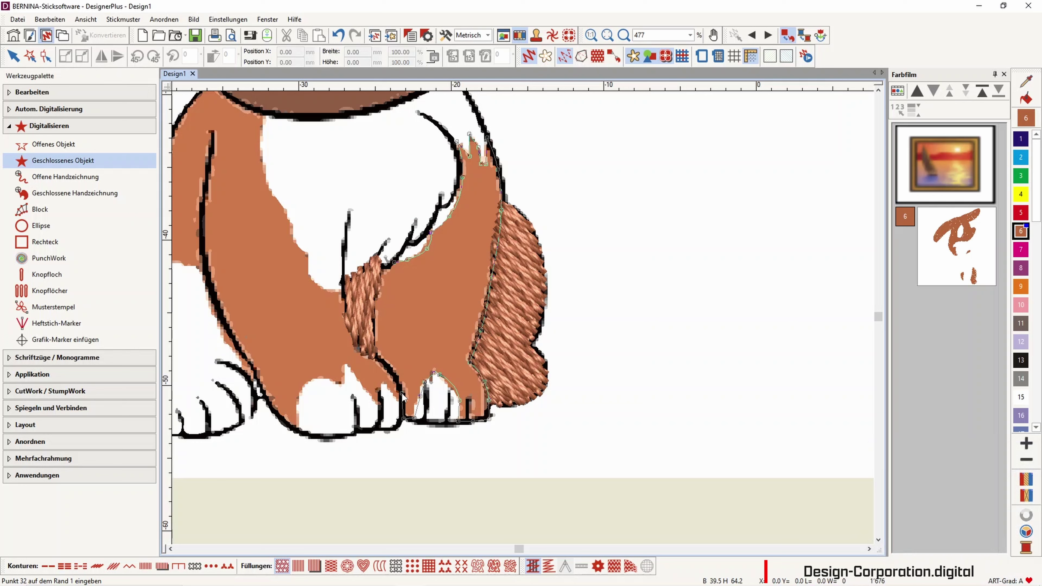
pyautogui.click(388, 367)
pyautogui.click(374, 358)
pyautogui.click(374, 300)
pyautogui.press('Return')
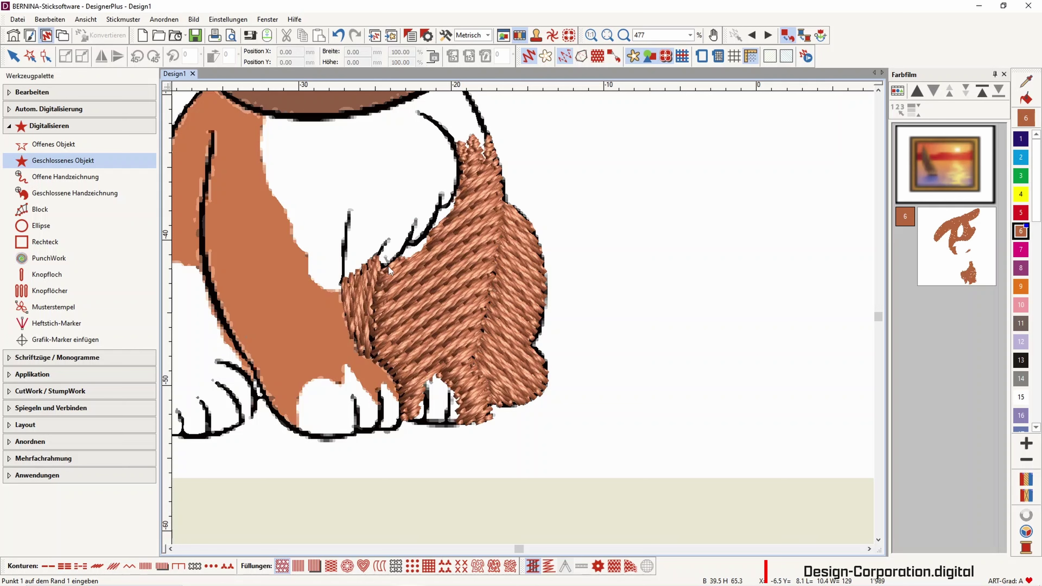
# Turn the stitch direction of the front leg beside the hind leg to nearly vertical.
pyautogui.press('Escape')
pyautogui.press('h')
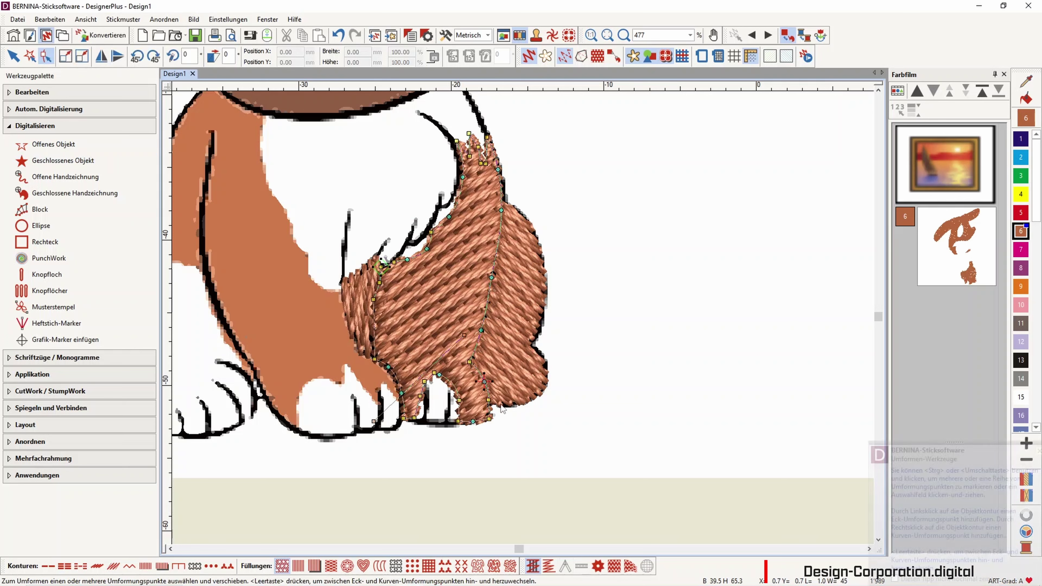
pyautogui.moveTo(384, 427); pyautogui.dragTo(470, 463)
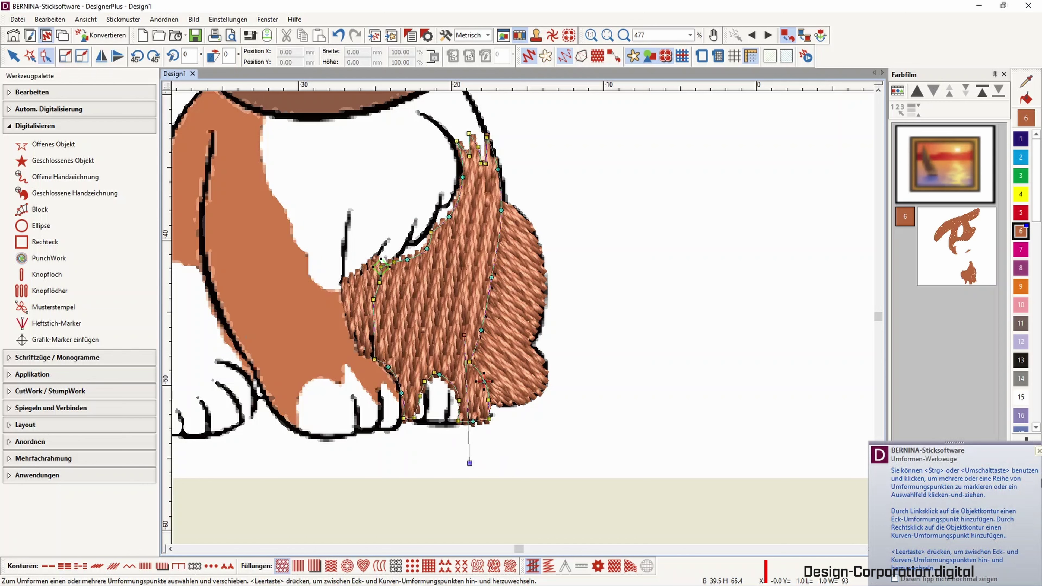
pyautogui.click(1039, 451)
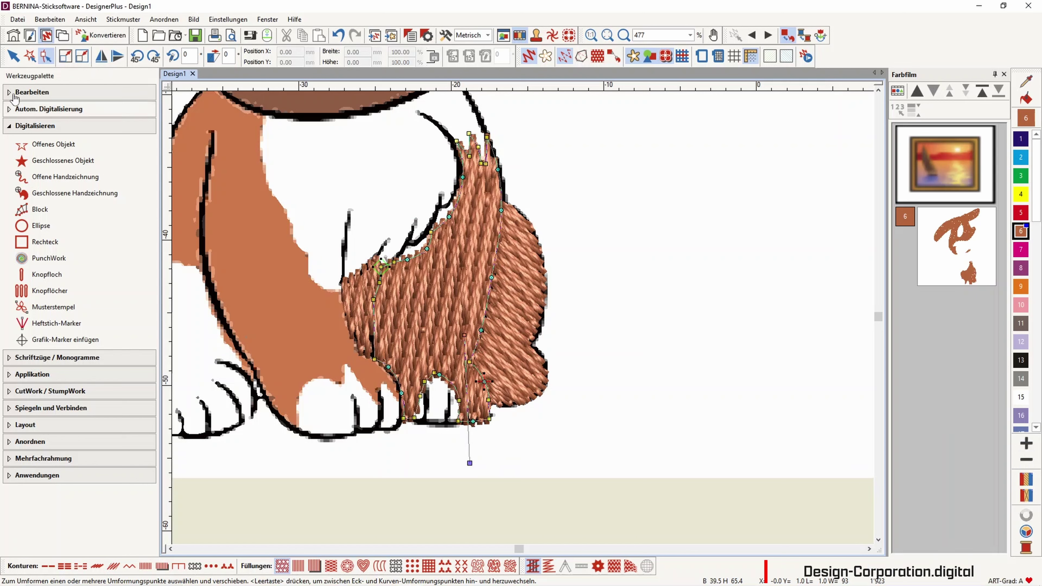
# Set the Steppstich filling of the front leg beside the hind leg to pattern 13 in its object properties.
pyautogui.click(13, 56)
pyautogui.rightClick(417, 291)
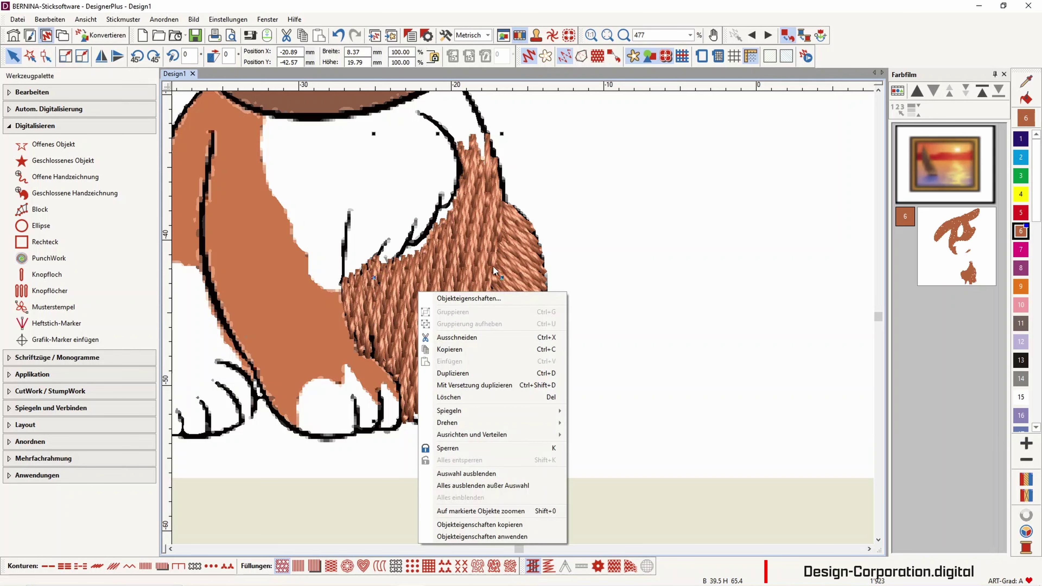
pyautogui.click(444, 298)
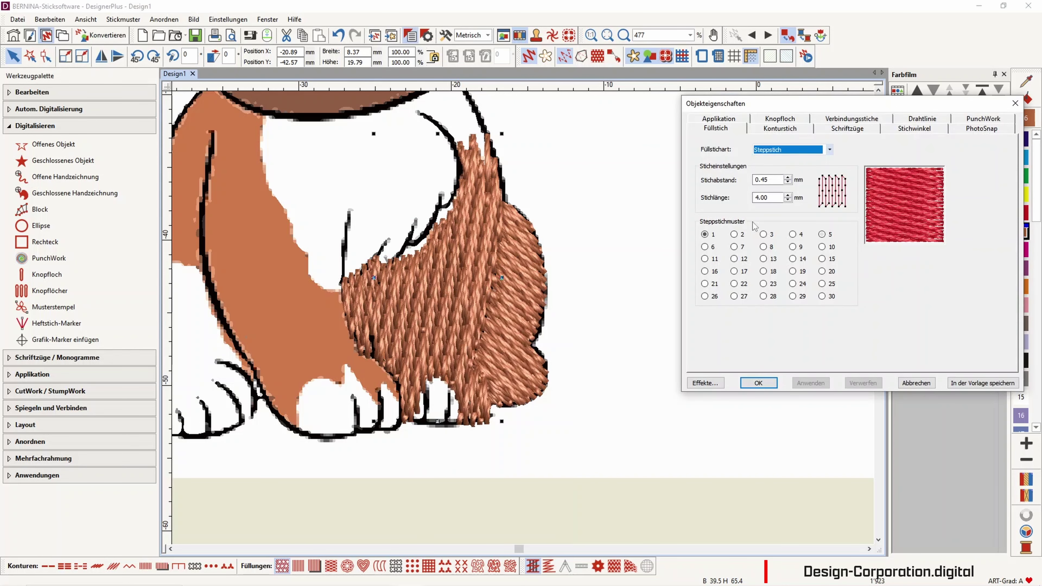
pyautogui.click(764, 260)
pyautogui.click(809, 383)
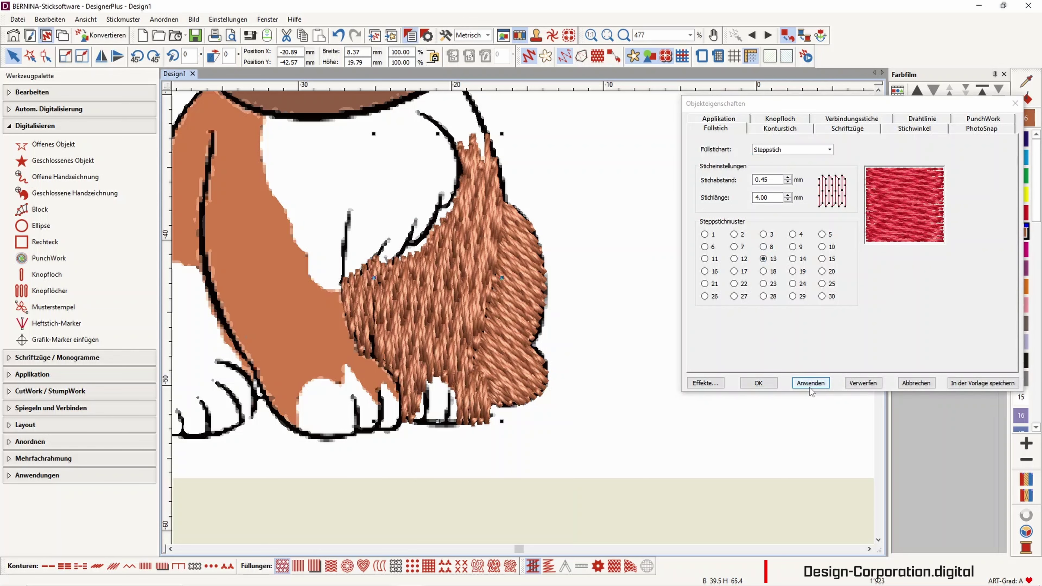
pyautogui.click(757, 383)
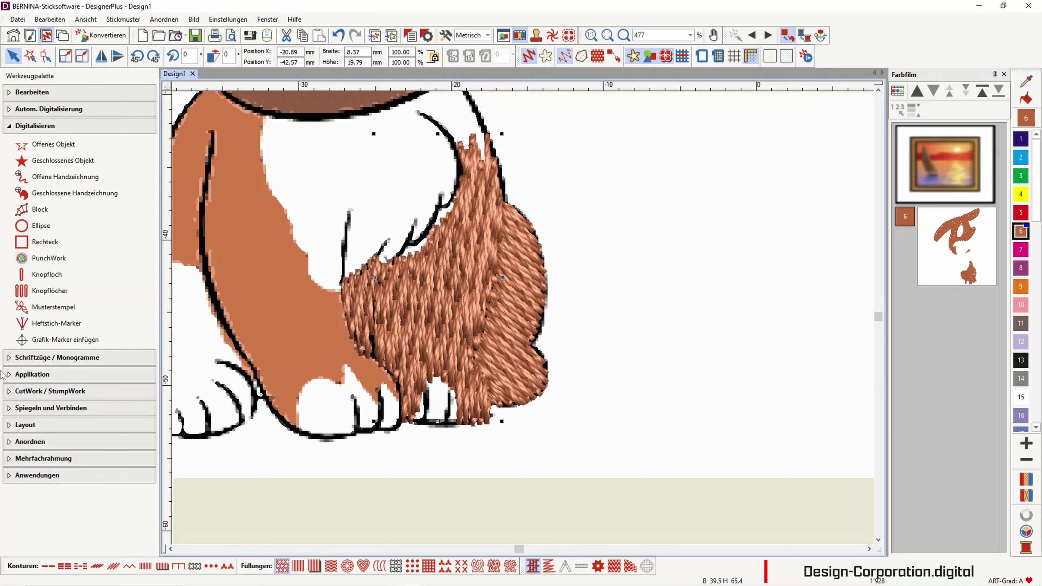
# Start a closed object for the other front leg, tracing from its paw up the inner edge and the white chest to the collar.
pyautogui.click(56, 170)
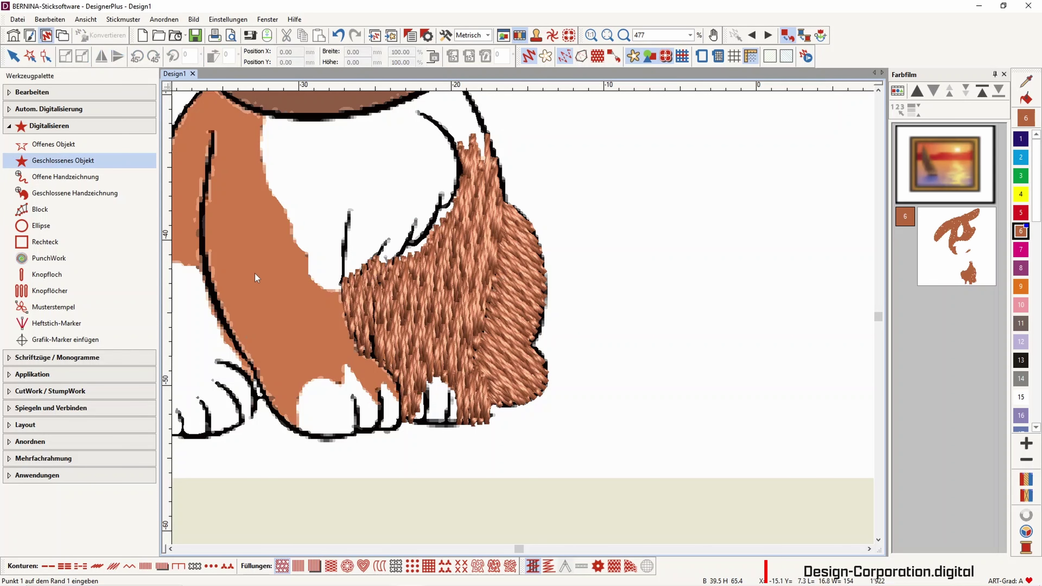
pyautogui.scroll(-1, 523, 318)
pyautogui.scroll(1, 523, 317)
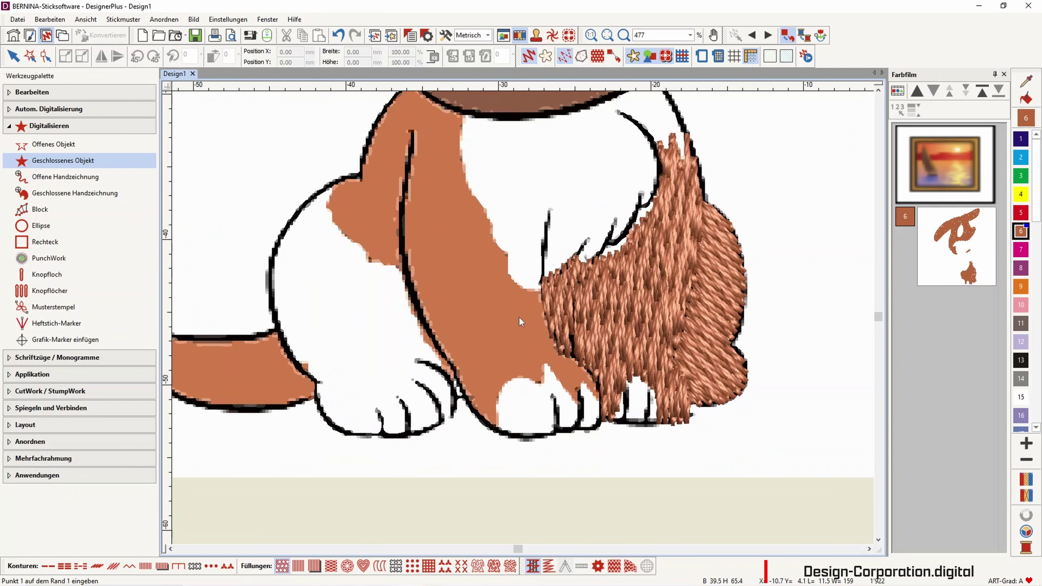
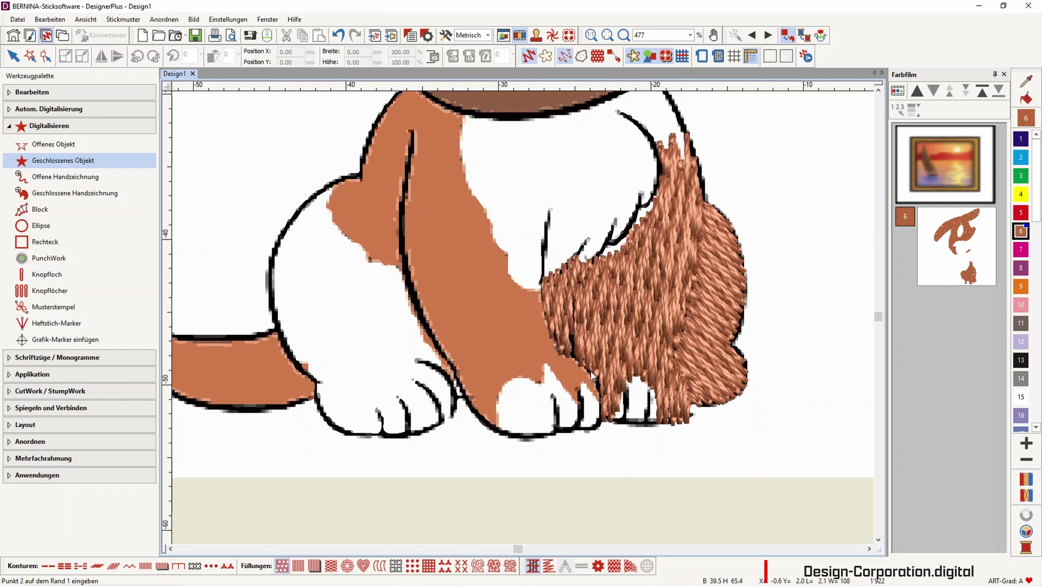
pyautogui.click(558, 350)
pyautogui.click(546, 319)
pyautogui.click(494, 242)
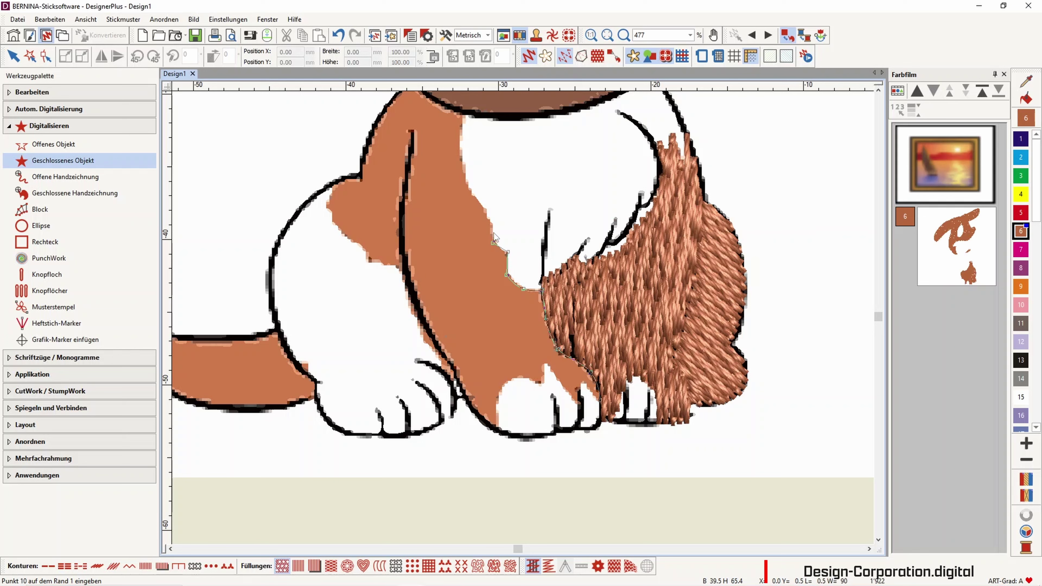
pyautogui.click(491, 221)
pyautogui.click(476, 199)
pyautogui.click(441, 108)
pyautogui.click(426, 97)
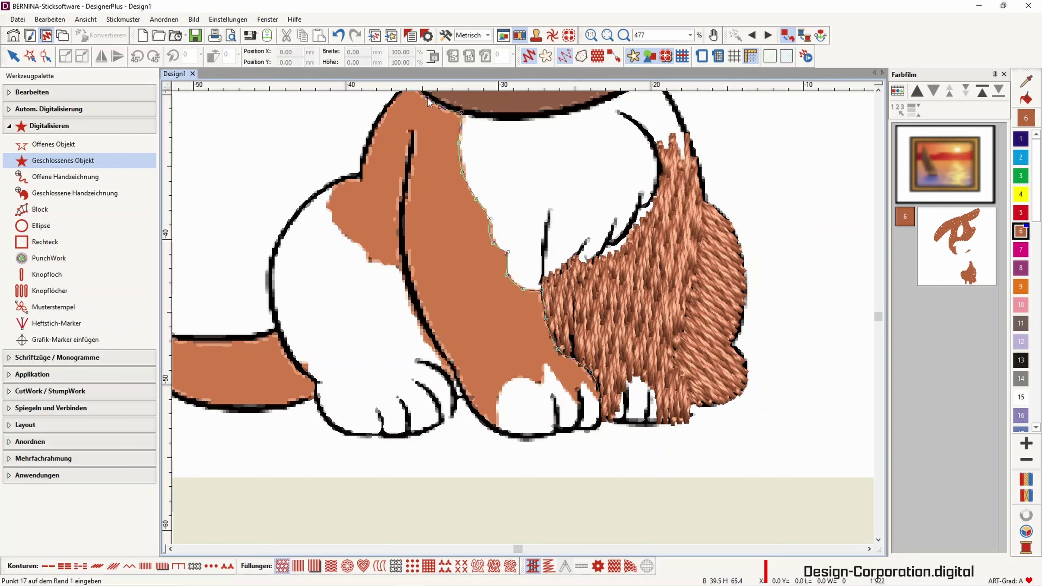
# Continue this front leg's outline from the collar down the long black outer line to the paw's underside.
pyautogui.click(411, 135)
pyautogui.click(403, 253)
pyautogui.click(434, 339)
pyautogui.click(468, 405)
pyautogui.click(497, 430)
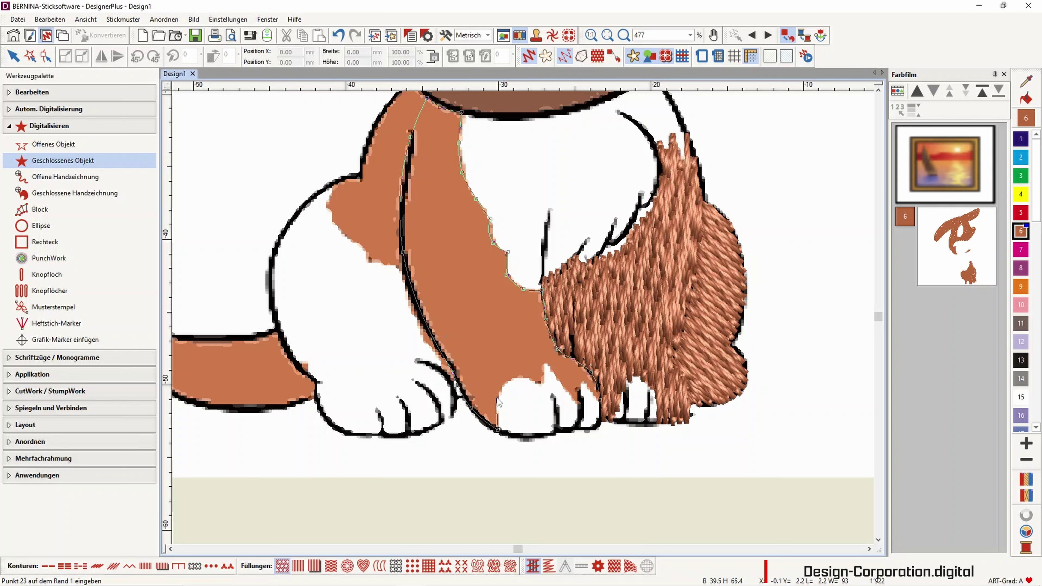
# Trace the brown edge above the paw's white toes back to the start and complete the second front leg as a closed object.
pyautogui.rightClick(514, 377)
pyautogui.click(540, 385)
pyautogui.click(547, 363)
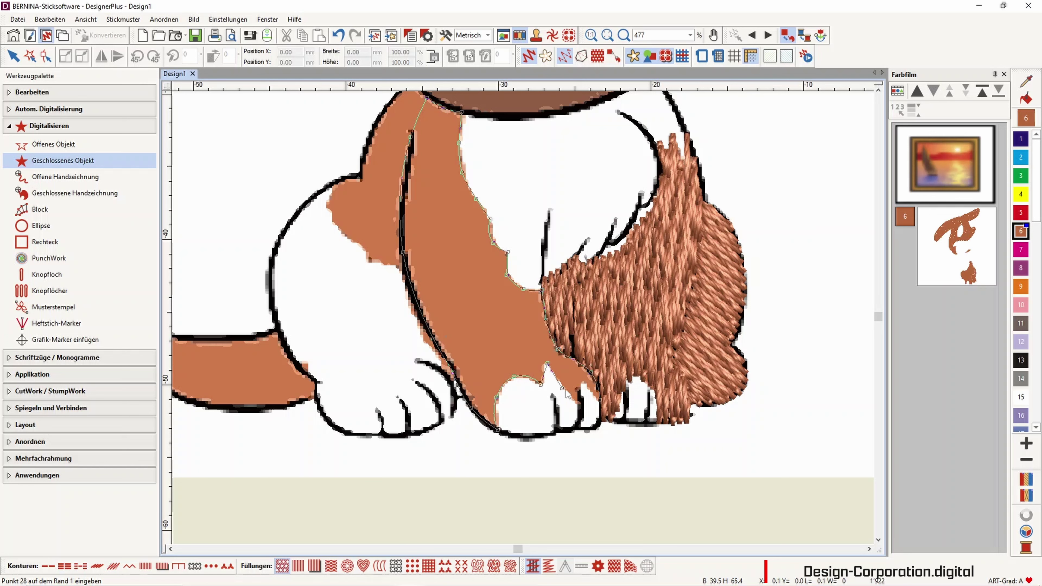
pyautogui.click(581, 405)
pyautogui.click(591, 390)
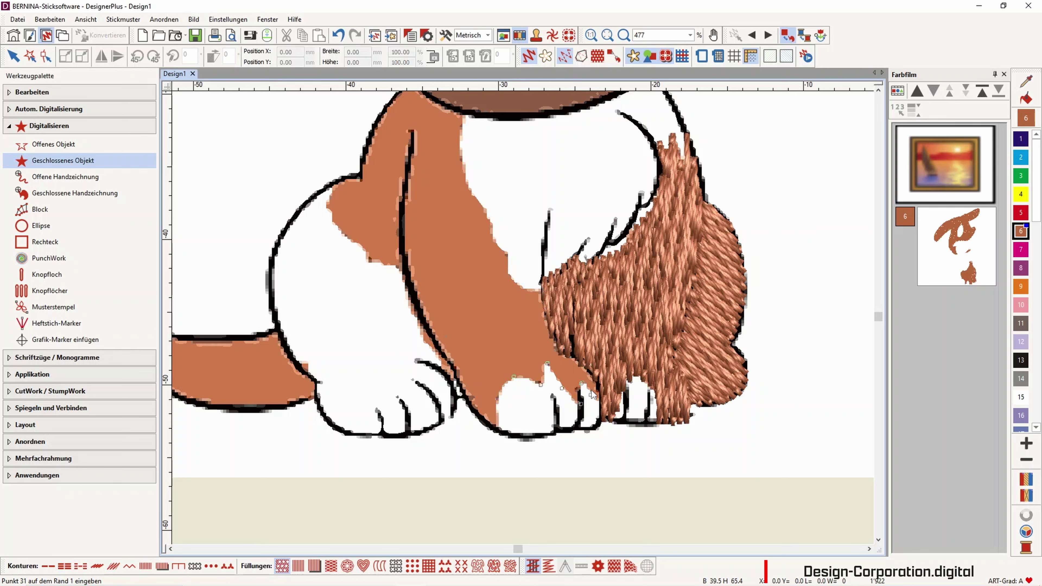
pyautogui.press('Return')
pyautogui.press('Escape')
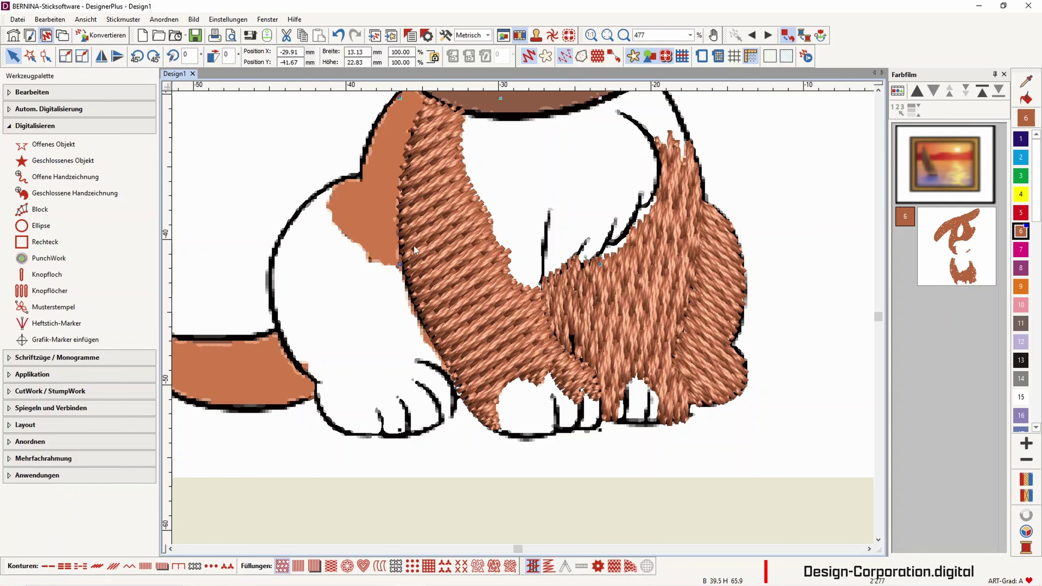
# Set the second front leg's Steppstich filling to pattern 13 in its object properties.
pyautogui.rightClick(437, 252)
pyautogui.click(528, 261)
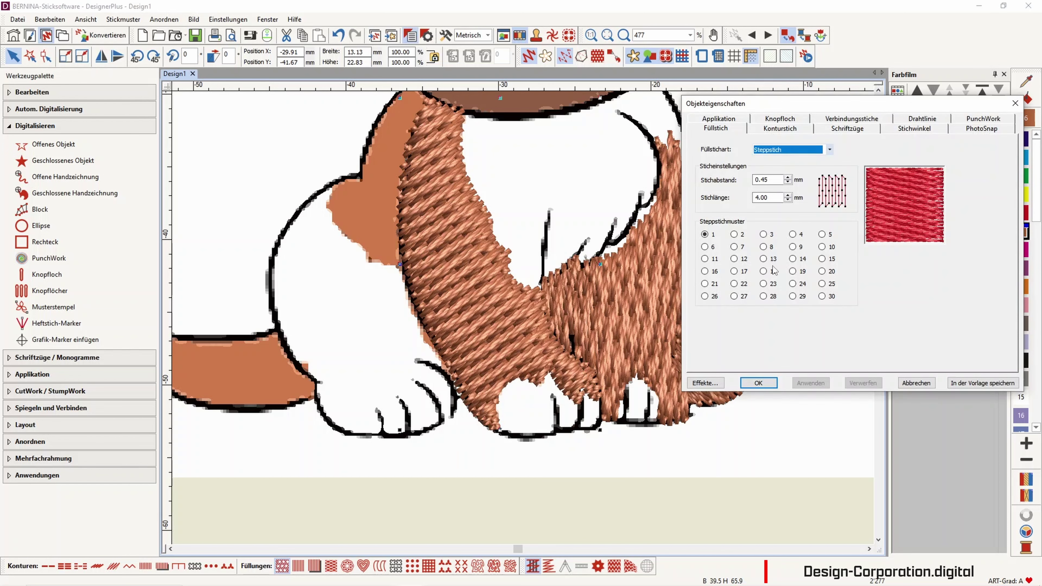
pyautogui.click(763, 259)
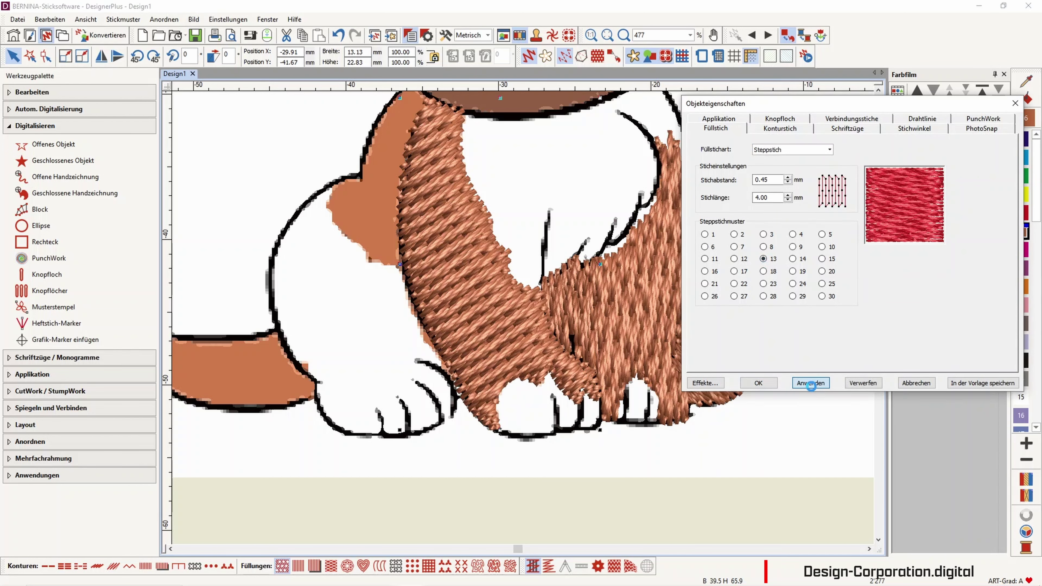
pyautogui.click(812, 384)
# Turn the second front leg's stitch direction to nearly vertical and select the neighbouring front leg for reshaping.
pyautogui.click(47, 56)
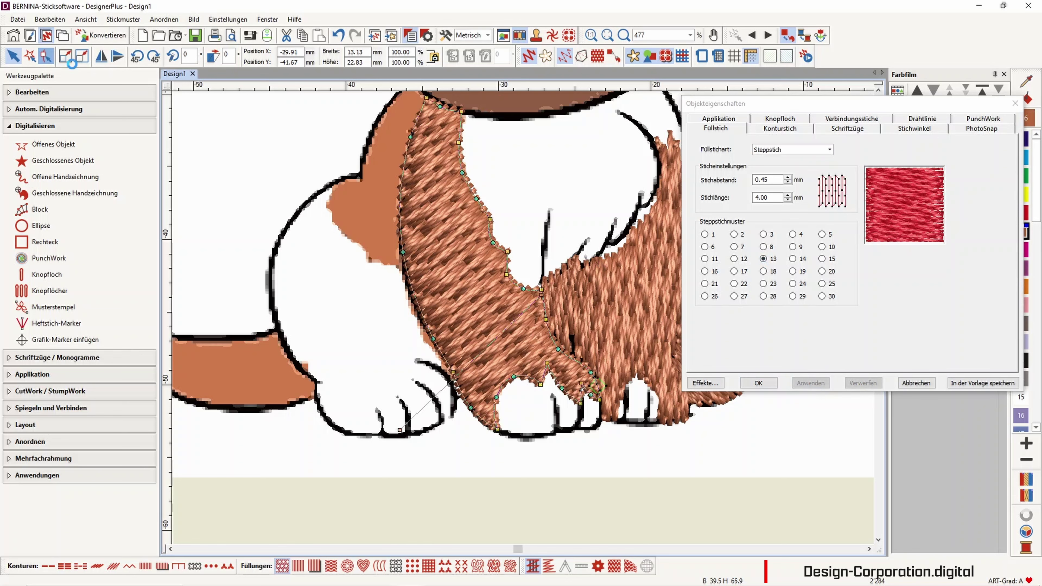
pyautogui.moveTo(401, 429); pyautogui.dragTo(544, 481)
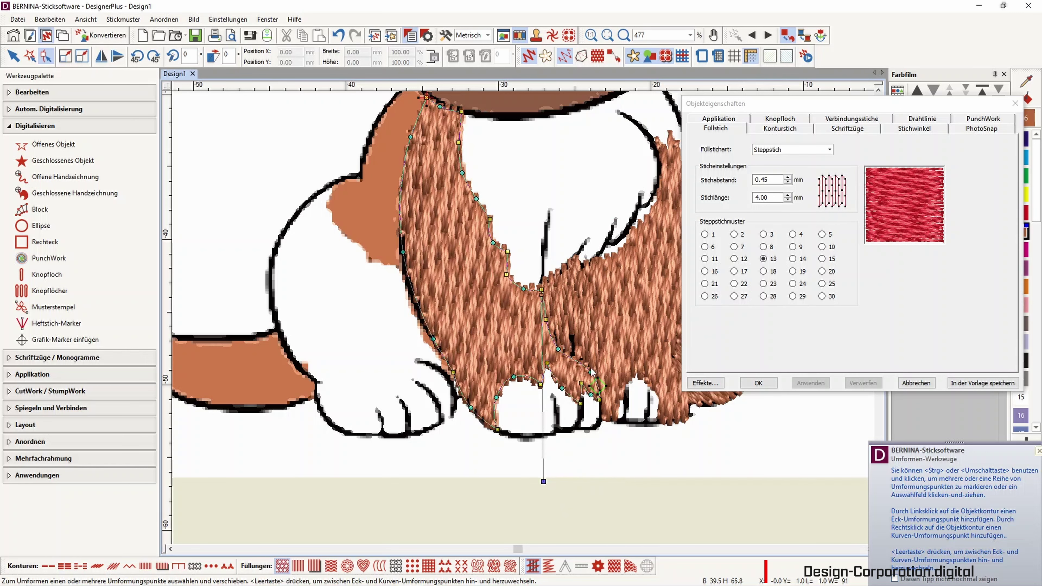
pyautogui.click(670, 429)
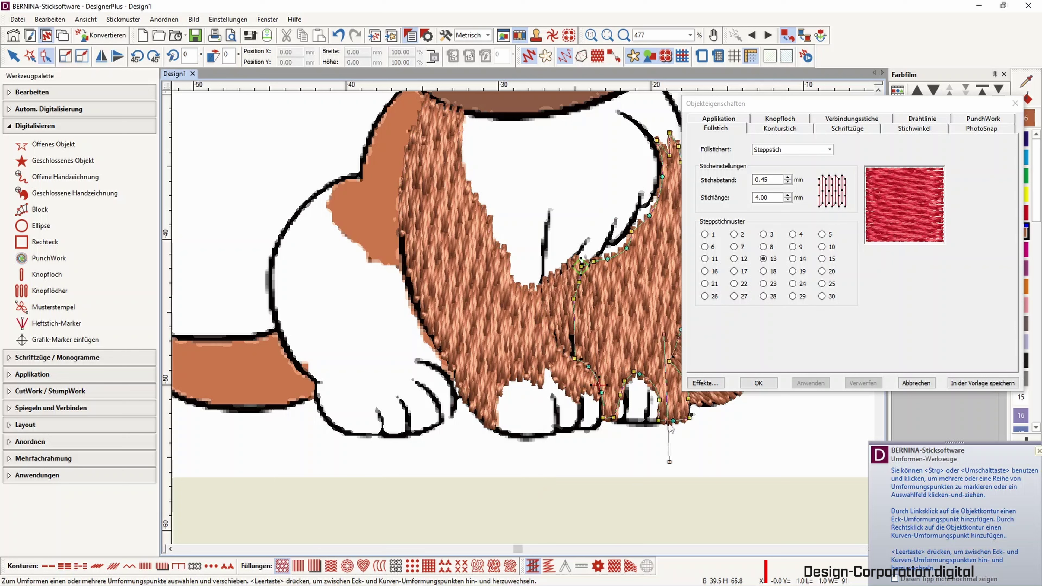
# Tilt the stitch direction of the front leg diagonally and slightly re-angle the small brown piece between the two front legs.
pyautogui.moveTo(669, 462); pyautogui.dragTo(586, 463)
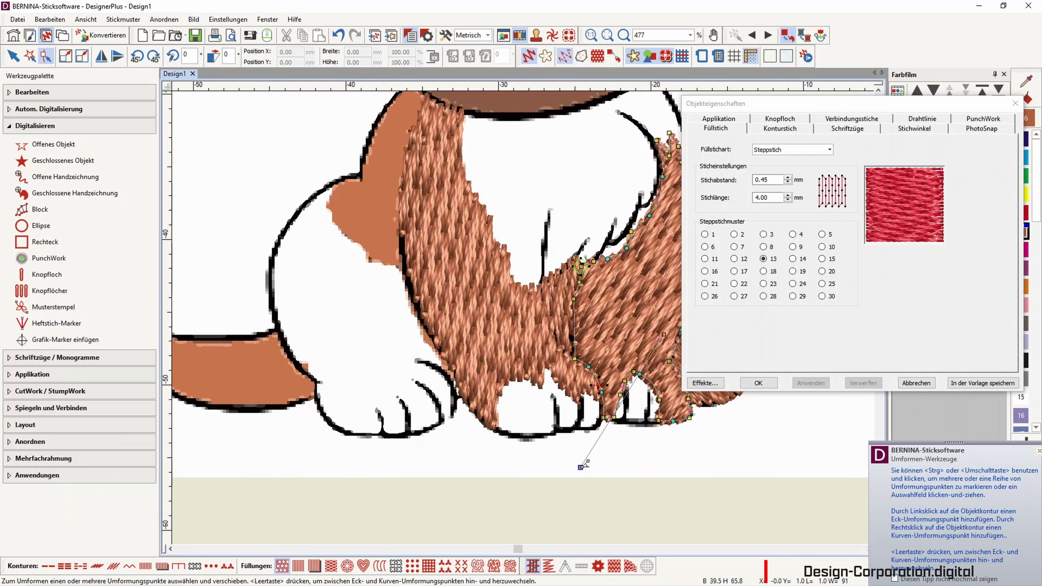
pyautogui.moveTo(767, 103); pyautogui.dragTo(836, 147)
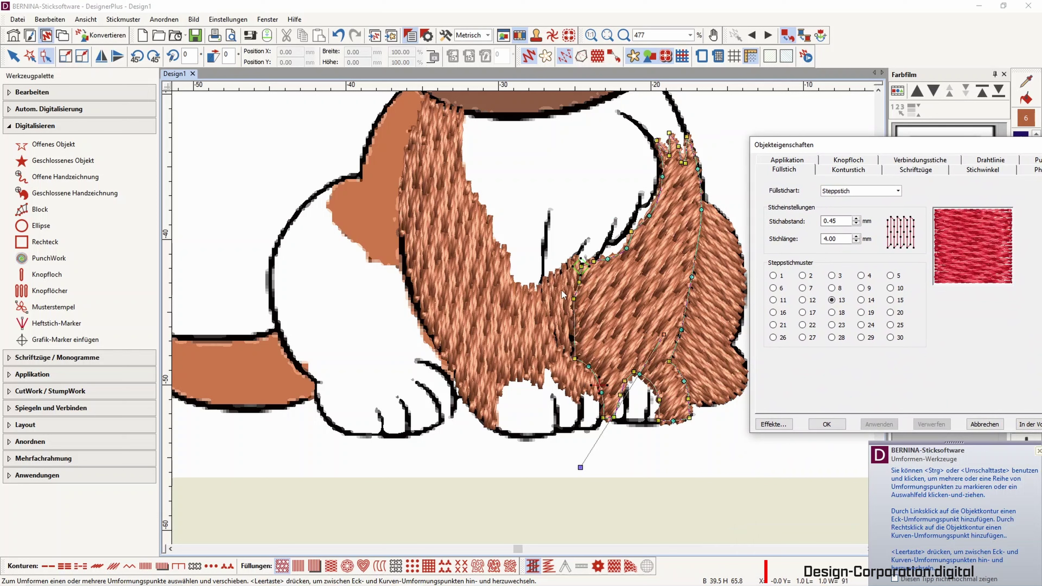
pyautogui.click(564, 281)
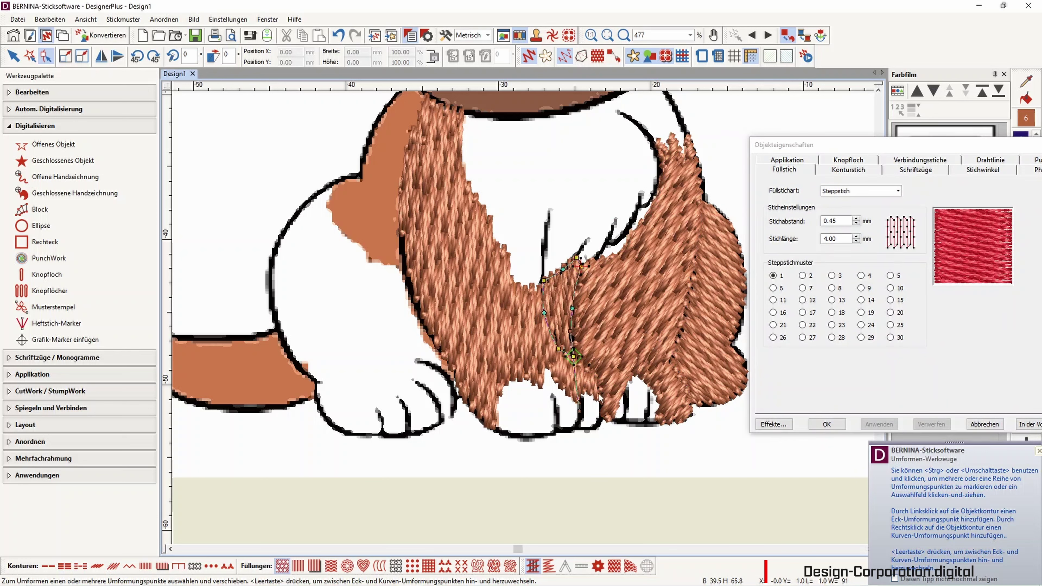
pyautogui.moveTo(580, 412); pyautogui.dragTo(600, 421)
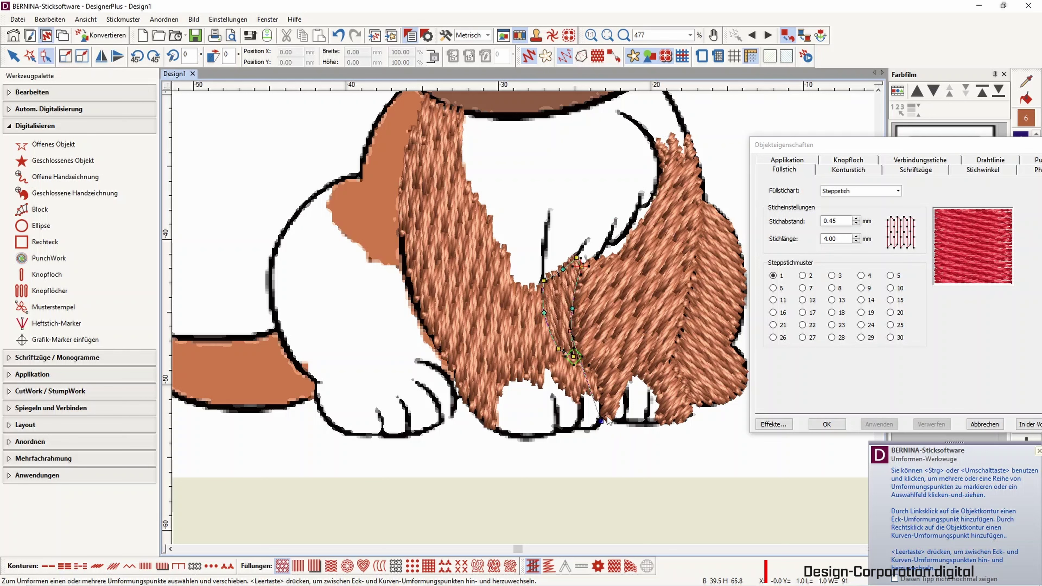
# Start a closed object for the brown back patch, tracing its lower edge from the front leg around to the notch in the black outline.
pyautogui.click(40, 164)
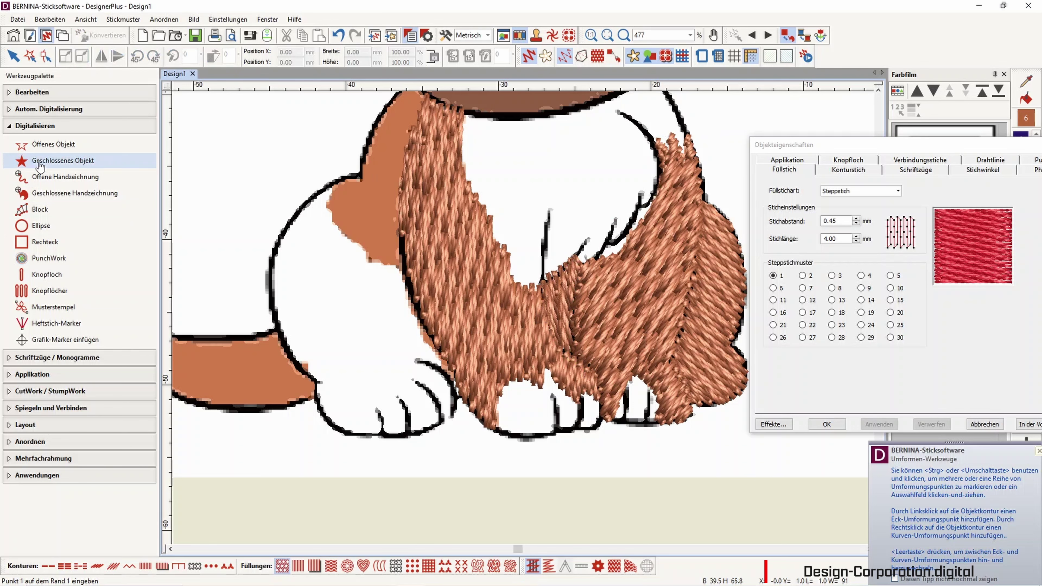
pyautogui.press('c')
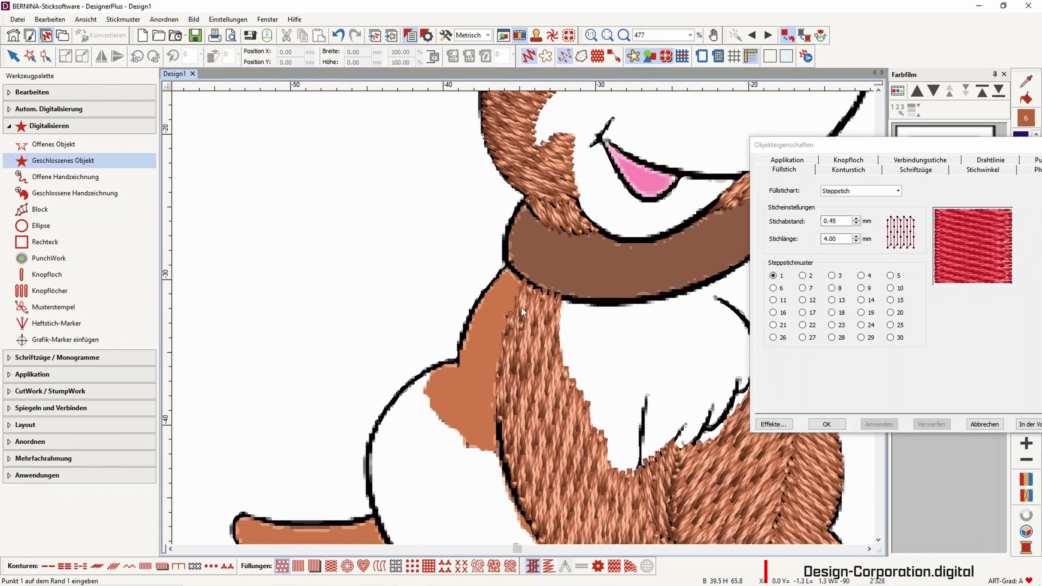
pyautogui.click(500, 455)
pyautogui.rightClick(481, 451)
pyautogui.rightClick(463, 453)
pyautogui.rightClick(461, 437)
pyautogui.rightClick(440, 425)
pyautogui.rightClick(423, 401)
pyautogui.rightClick(430, 376)
pyautogui.click(457, 361)
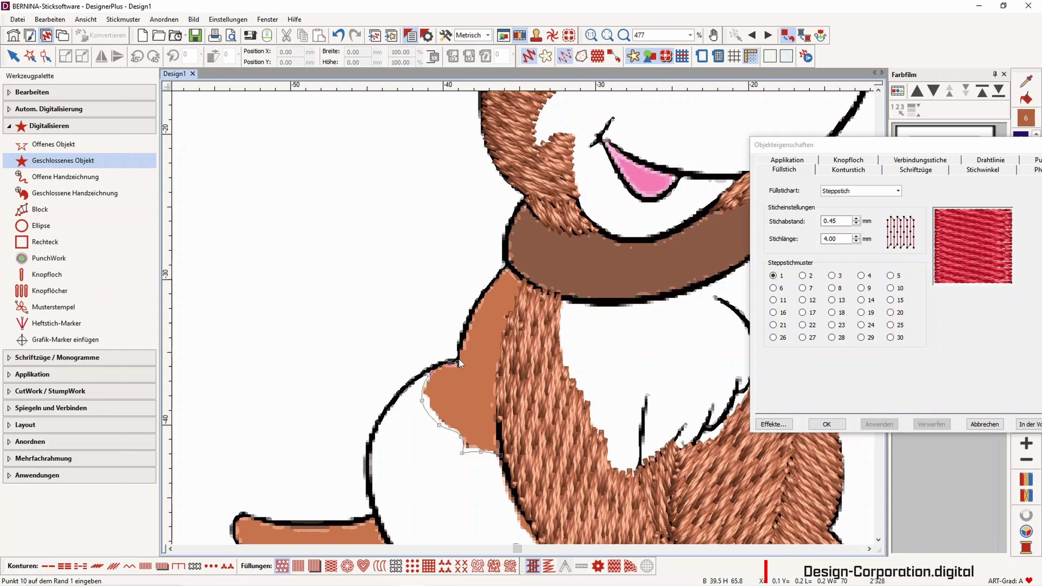
# Trace the back patch up the black outline to the collar, return along the front leg's edge and complete the closed object.
pyautogui.rightClick(468, 325)
pyautogui.rightClick(495, 281)
pyautogui.click(509, 265)
pyautogui.click(528, 284)
pyautogui.click(502, 361)
pyautogui.click(500, 445)
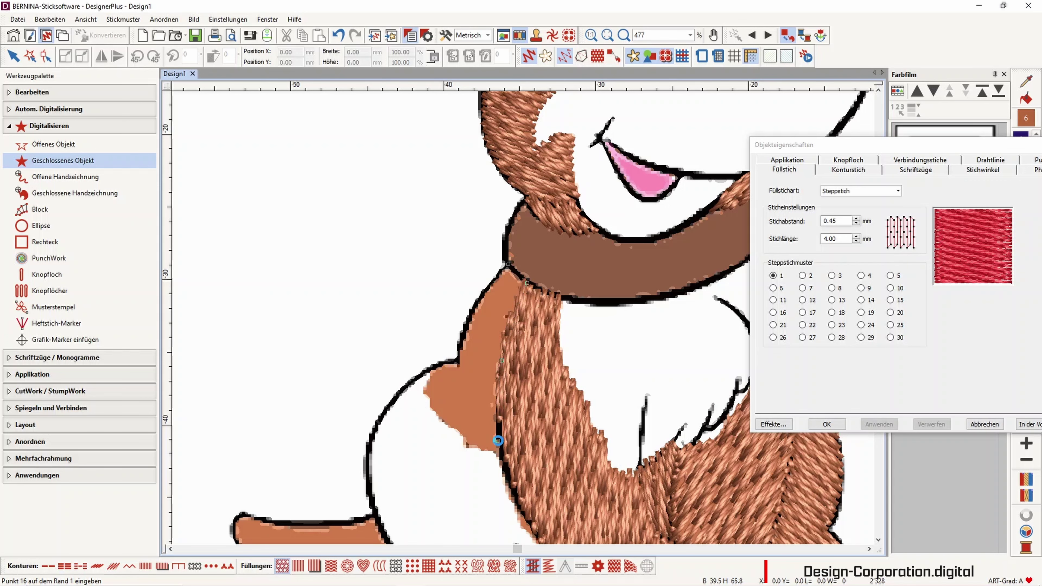
pyautogui.press('Return')
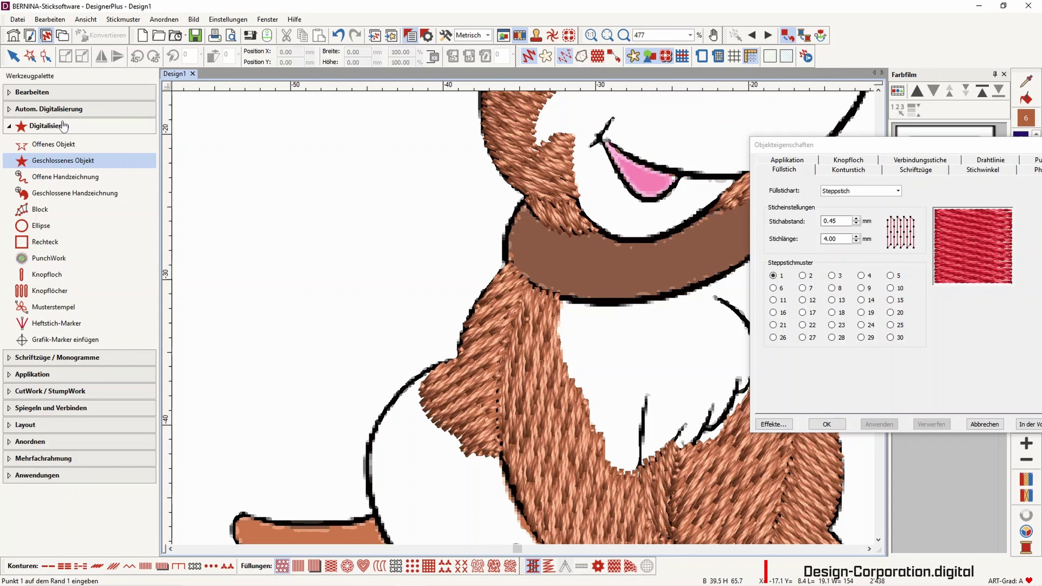
# Adjust the back patch's diagonal stitch direction and set its Steppstich filling to pattern 14.
pyautogui.click(46, 57)
pyautogui.moveTo(422, 456); pyautogui.dragTo(393, 456)
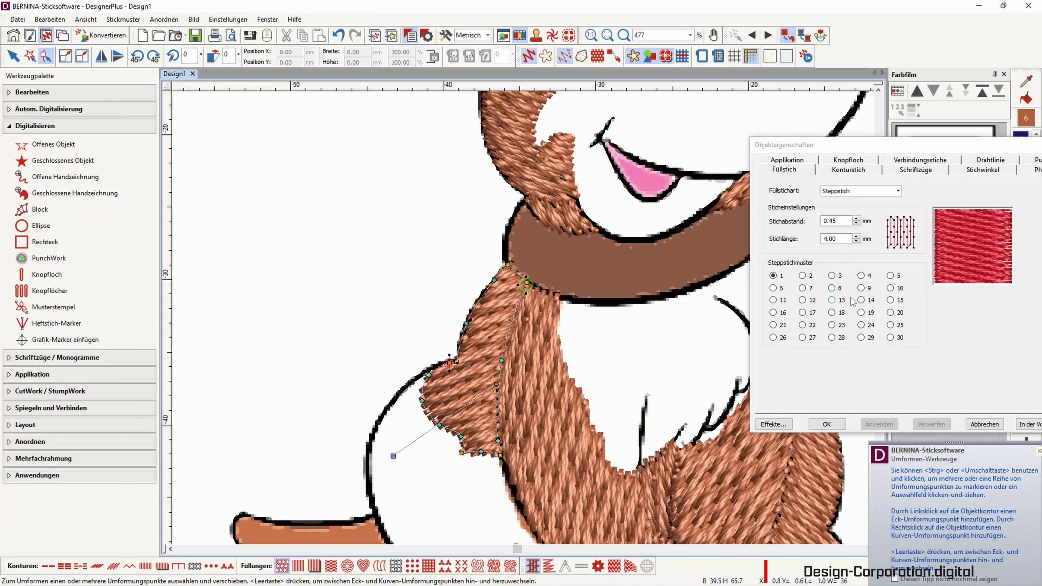
pyautogui.click(861, 301)
pyautogui.click(873, 427)
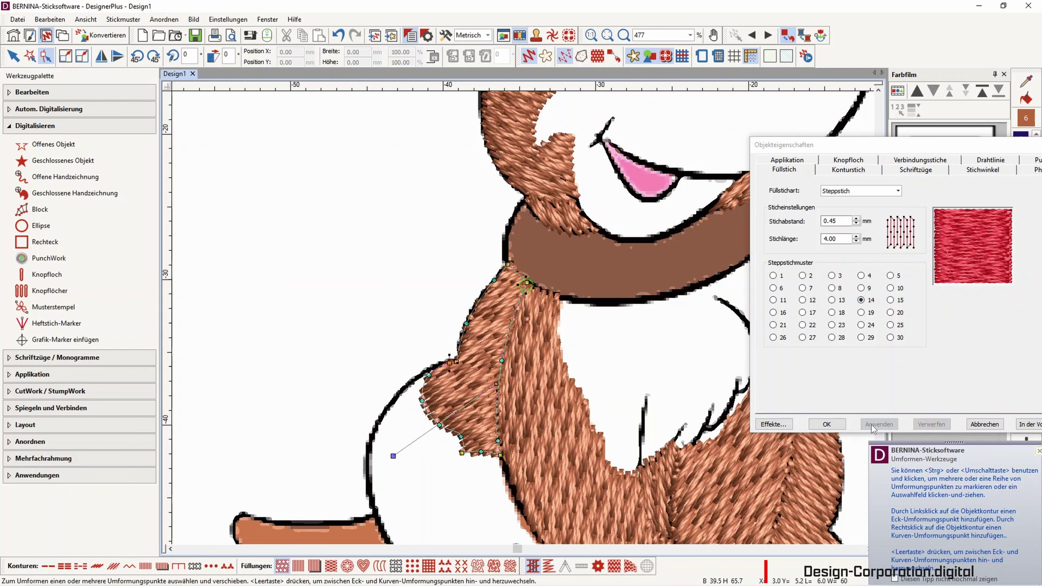
pyautogui.click(826, 424)
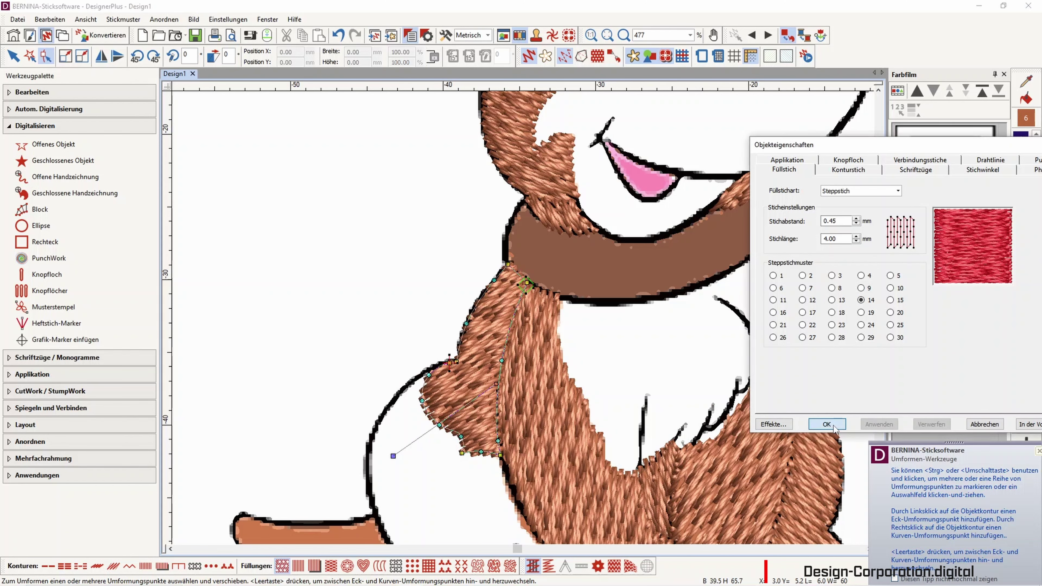
# Start a closed object for the tail, tracing its upper edge from the hind leg around the tip to the start of the underside.
pyautogui.scroll(-2, 524, 324)
pyautogui.scroll(2, 524, 325)
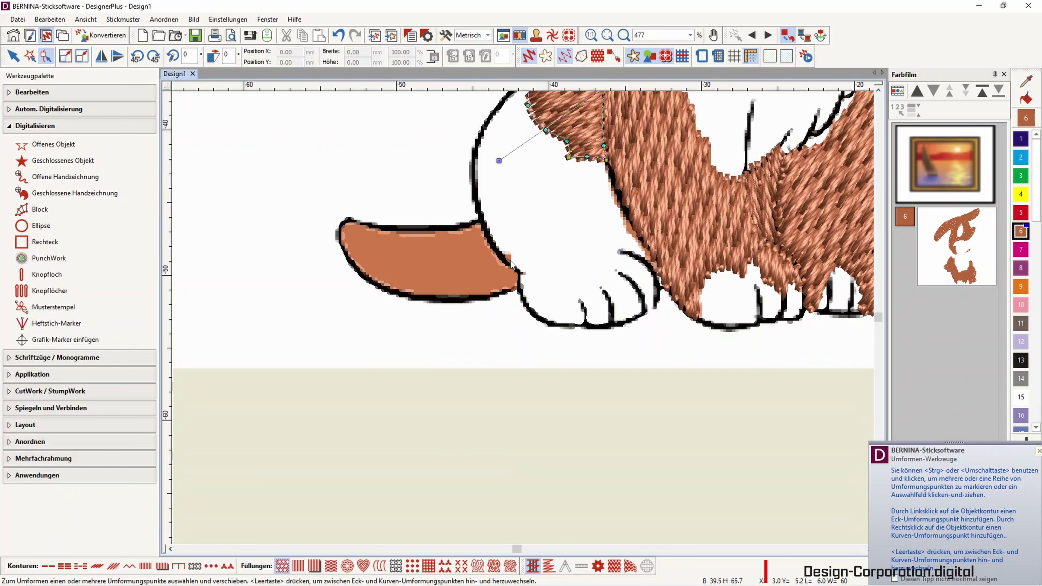
pyautogui.click(61, 161)
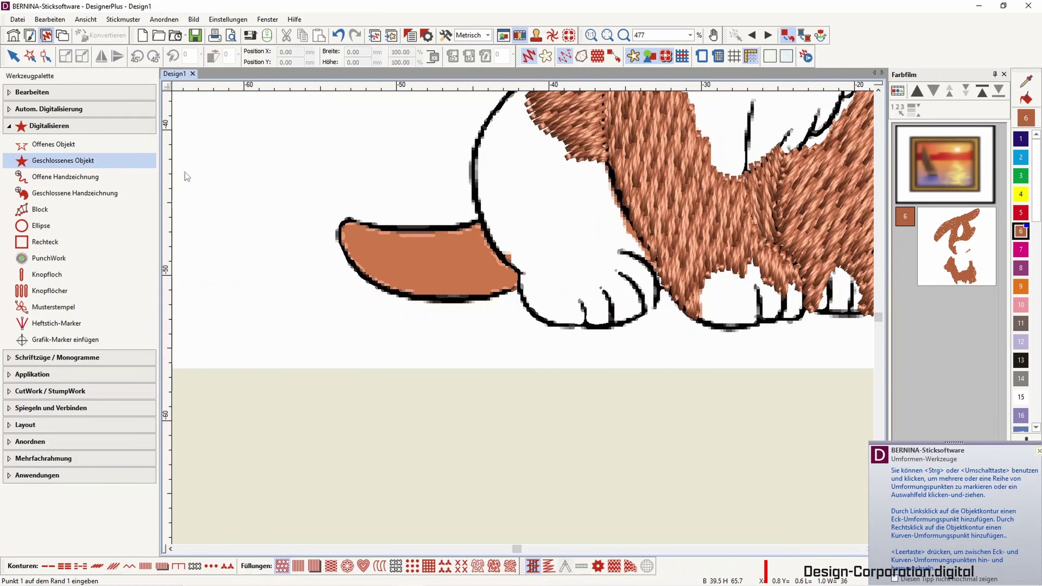
pyautogui.click(481, 222)
pyautogui.click(455, 229)
pyautogui.click(388, 227)
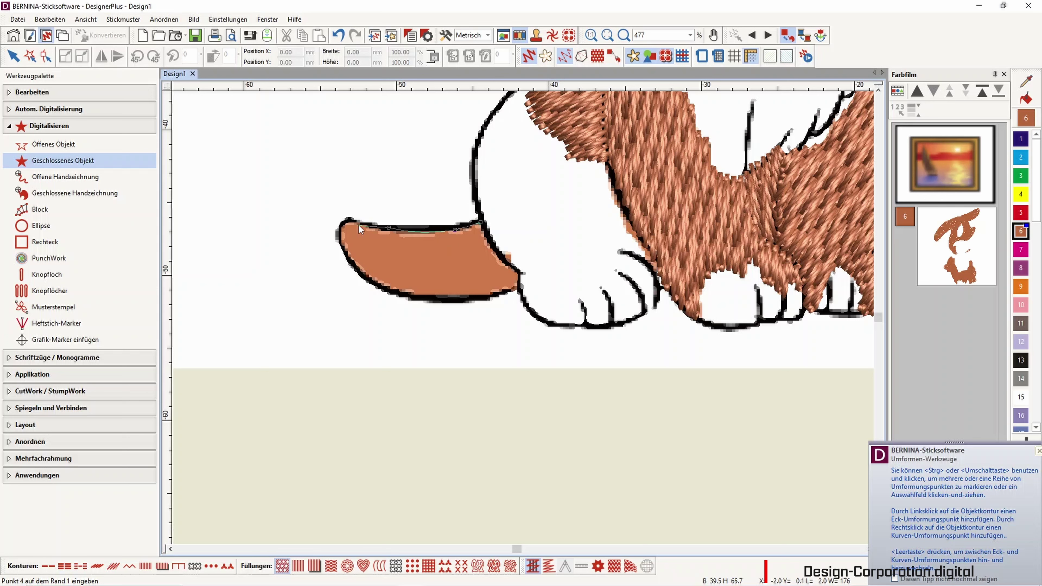
pyautogui.click(354, 220)
pyautogui.click(344, 229)
pyautogui.click(348, 258)
pyautogui.click(363, 278)
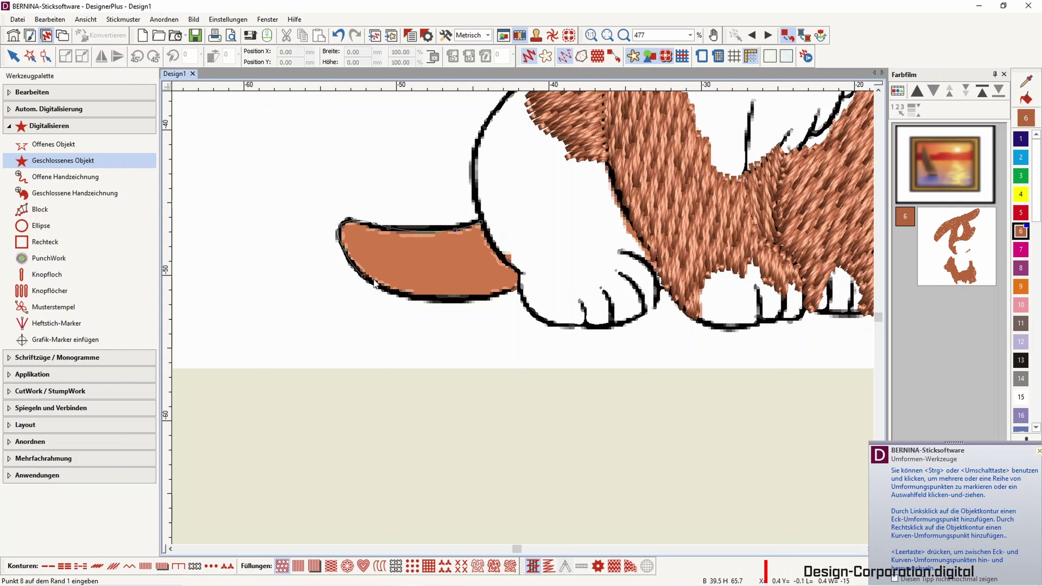
# Trace the tail's underside back to the hind leg and complete the tail as a closed object.
pyautogui.click(396, 294)
pyautogui.click(460, 300)
pyautogui.click(508, 293)
pyautogui.click(521, 277)
pyautogui.click(519, 273)
pyautogui.press('Return')
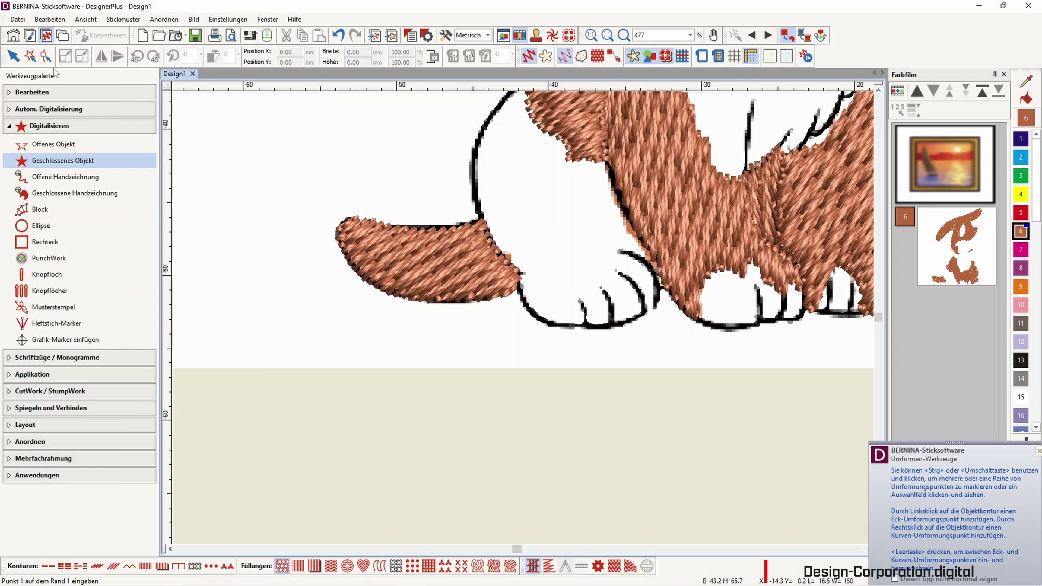
# Turn the tail's stitch direction to nearly horizontal and set its Steppstich filling to pattern 29.
pyautogui.click(46, 57)
pyautogui.moveTo(466, 177); pyautogui.dragTo(582, 293)
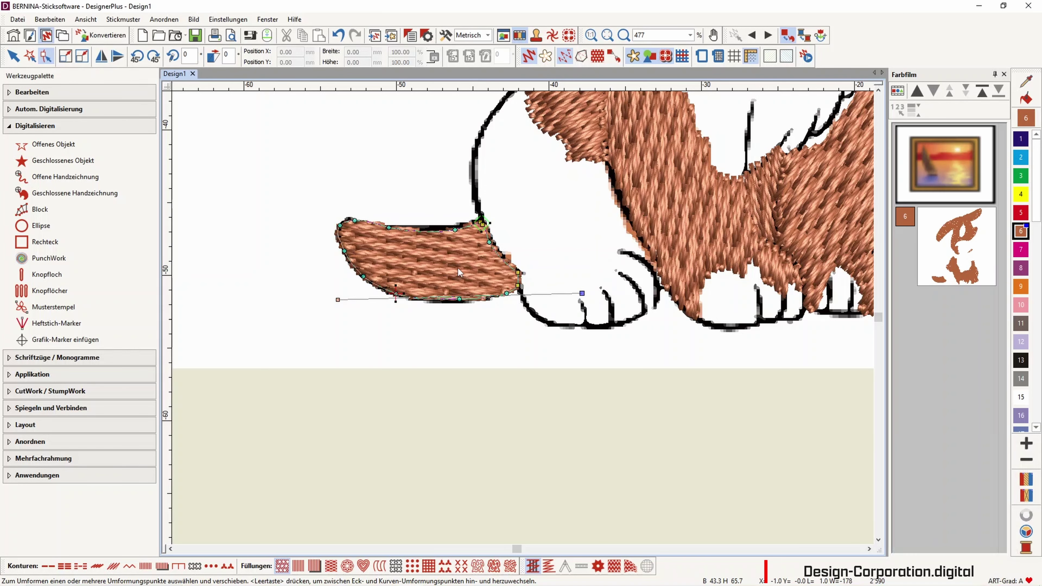
pyautogui.click(13, 56)
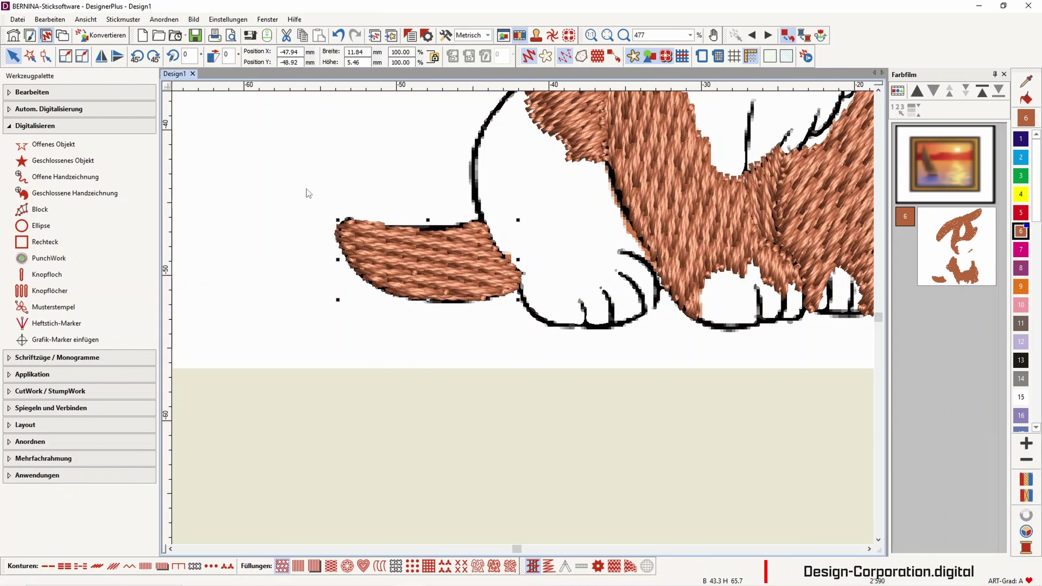
pyautogui.rightClick(457, 265)
pyautogui.click(488, 273)
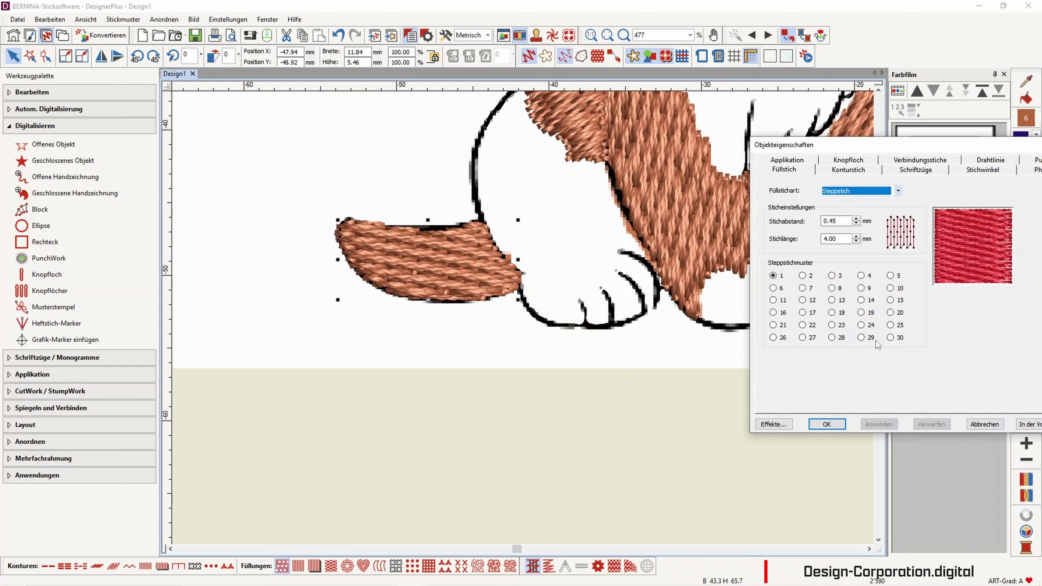
pyautogui.click(862, 337)
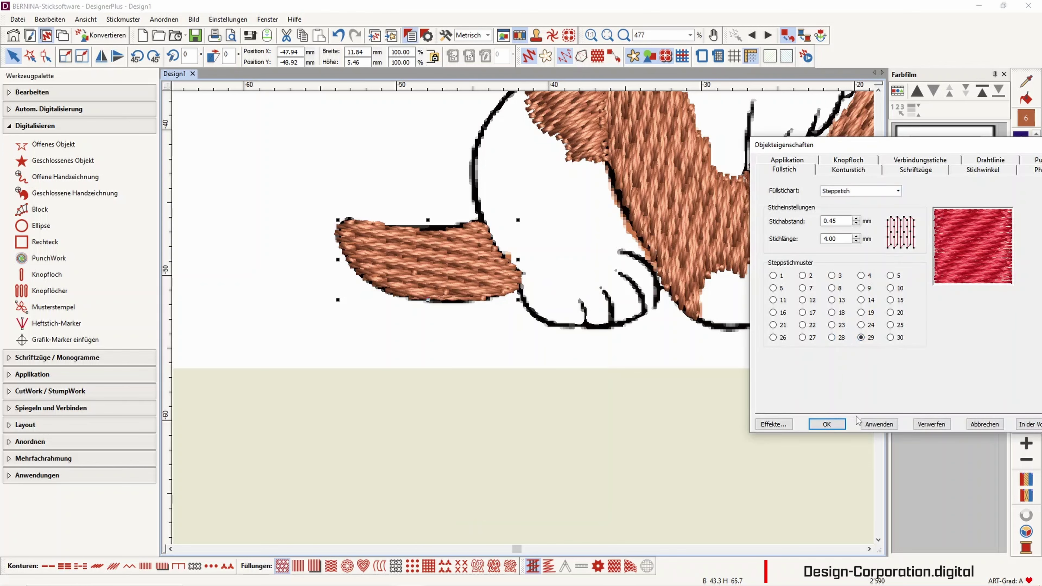
pyautogui.click(873, 425)
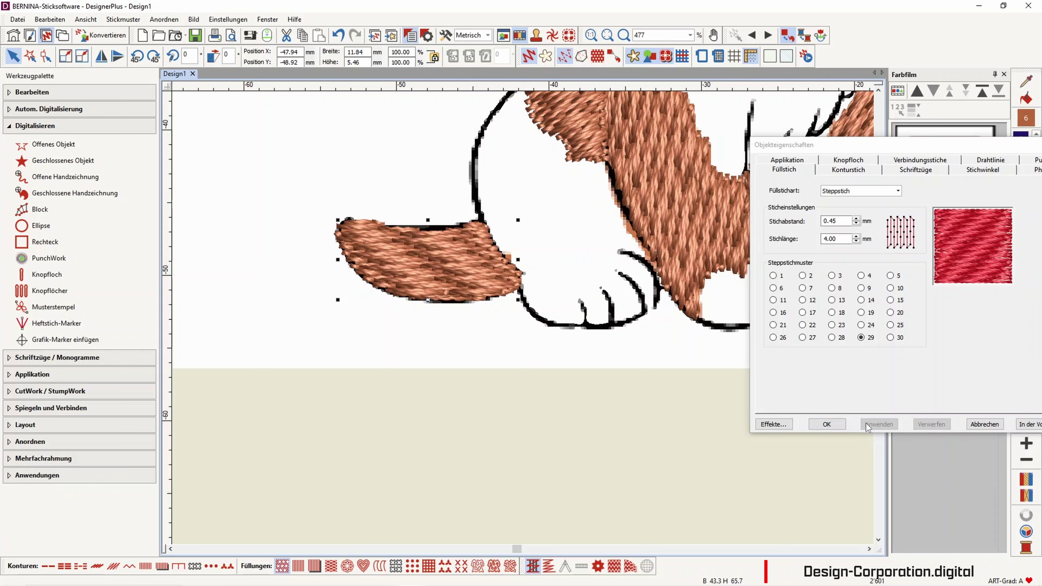
pyautogui.click(827, 424)
# Start a closed object in pink colour 10 and trace the upper edge of the dog's pink mouth area from the mouth corner.
pyautogui.scroll(-2, 525, 317)
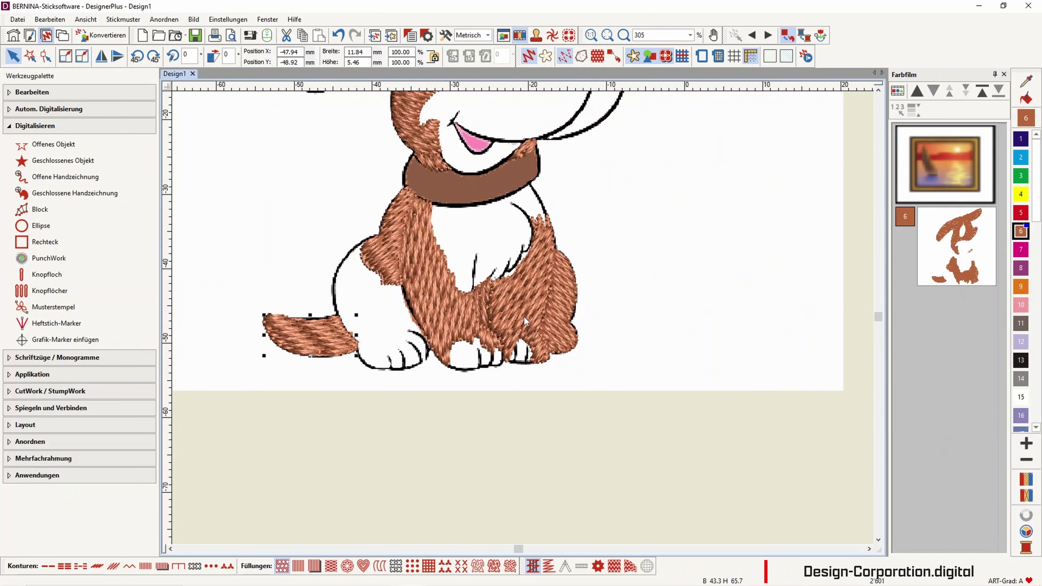
pyautogui.scroll(-2, 525, 317)
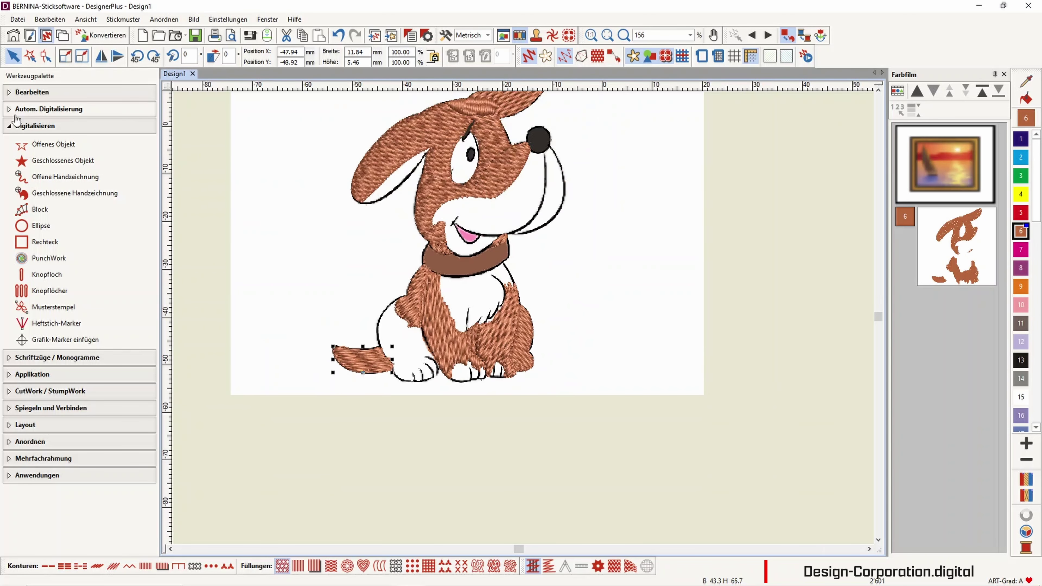
pyautogui.click(62, 160)
pyautogui.click(1021, 305)
pyautogui.scroll(4, 523, 318)
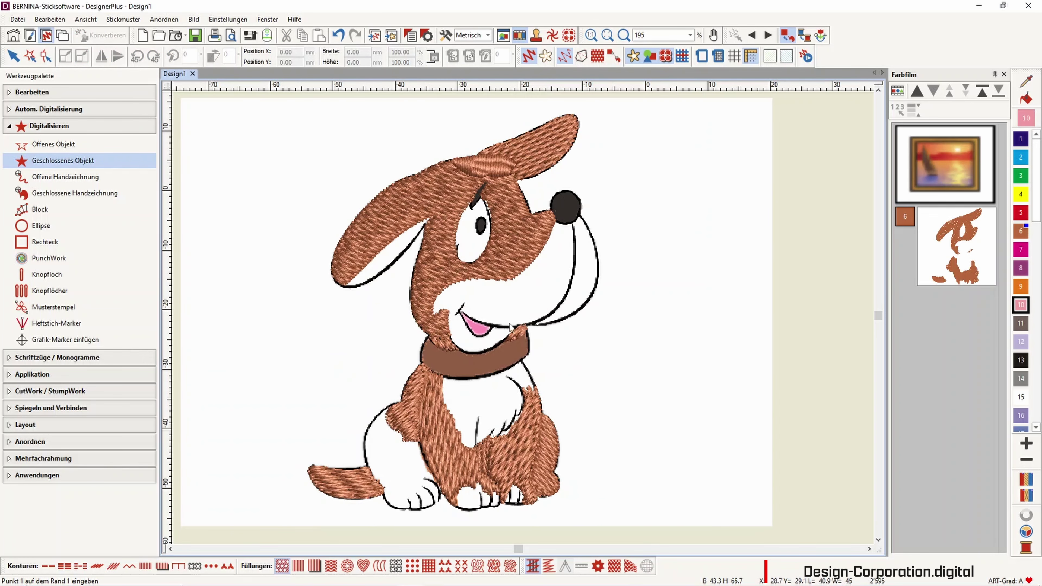
pyautogui.click(441, 259)
pyautogui.click(476, 284)
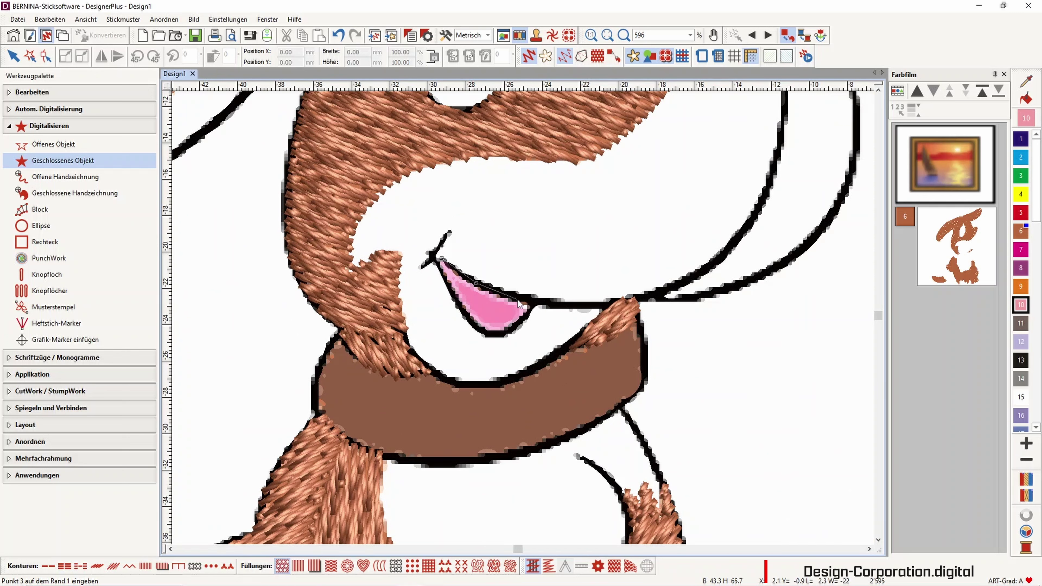
pyautogui.click(533, 303)
# Trace the rounded lower edge of the pink mouth area back to the mouth corner and complete the closed object.
pyautogui.click(519, 324)
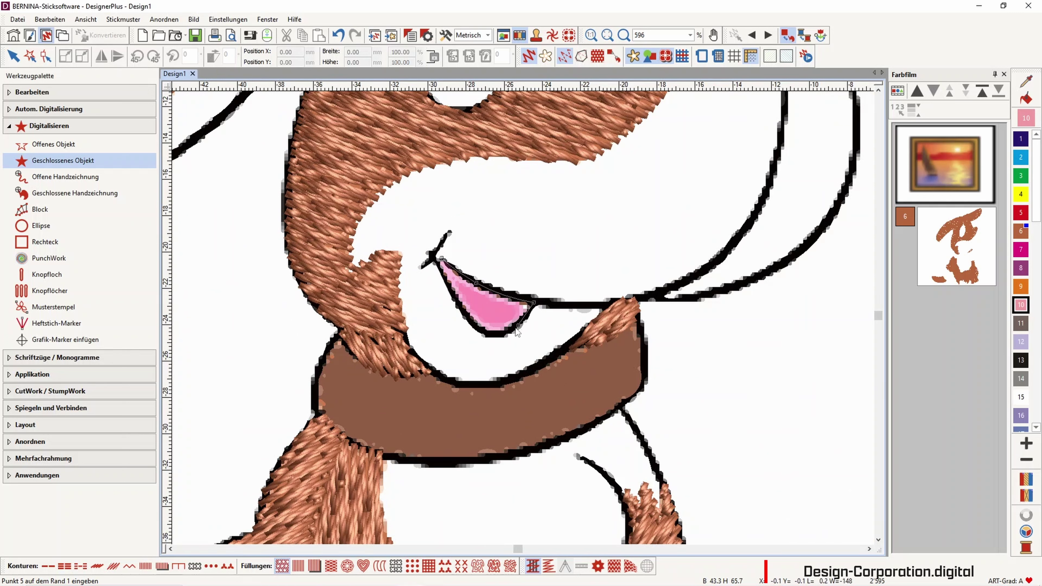
pyautogui.click(489, 335)
pyautogui.click(462, 309)
pyautogui.click(439, 274)
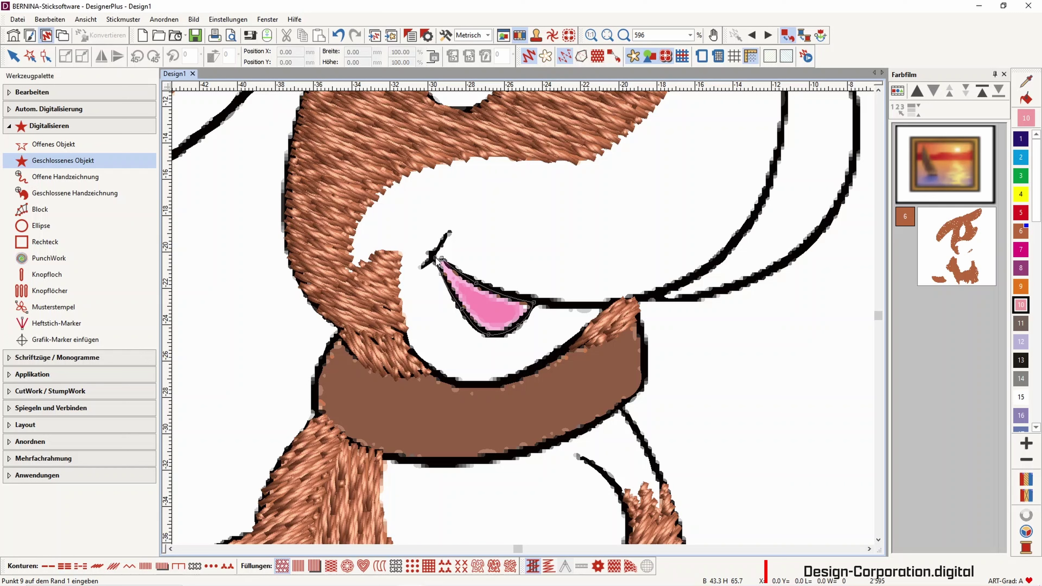
pyautogui.press('Return')
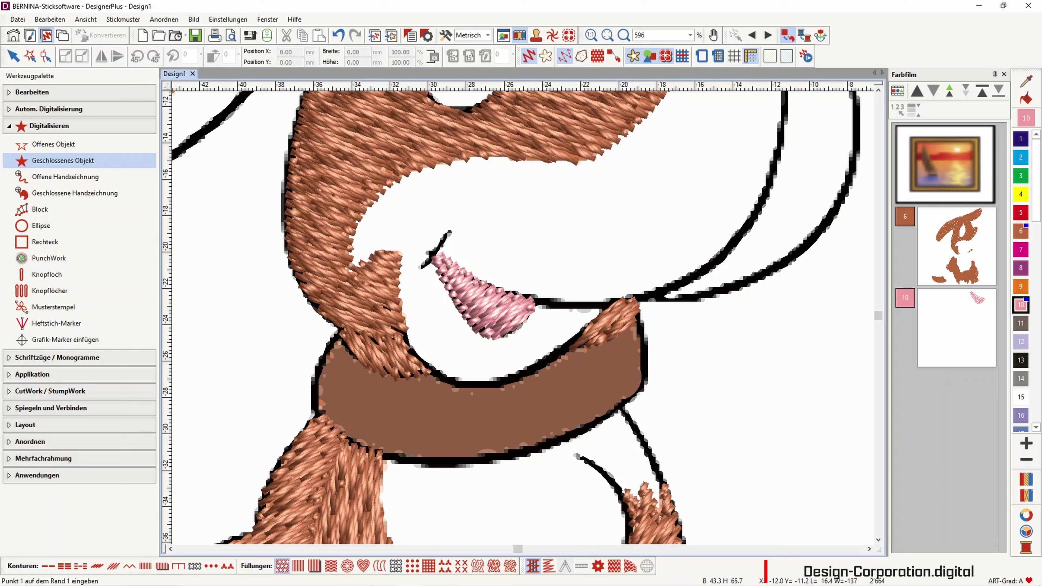
# Fill the pink mouth object with Satinstich and set its Unterlage 1 type to Zickzack.
pyautogui.click(13, 57)
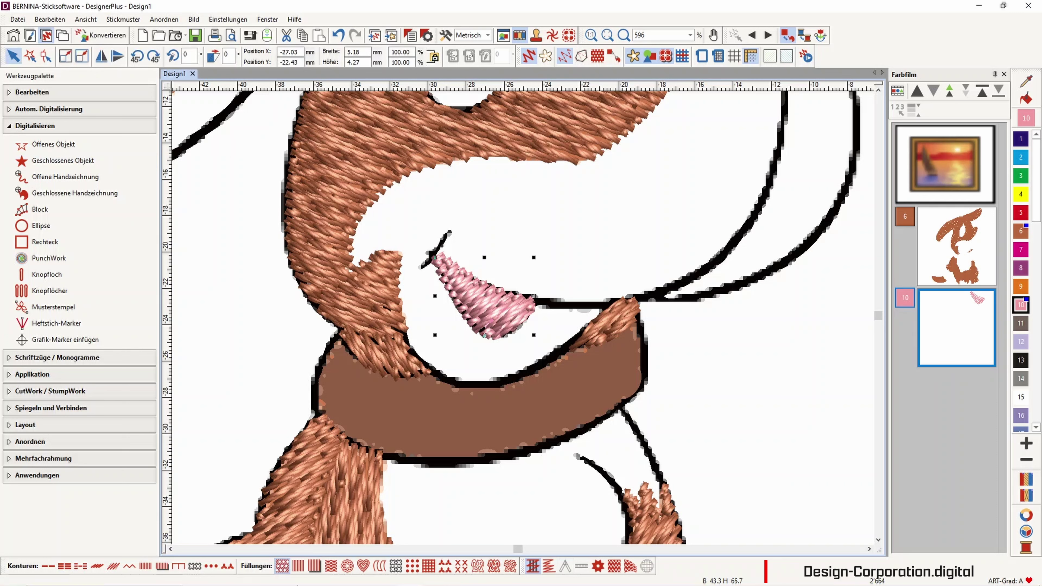
pyautogui.click(298, 562)
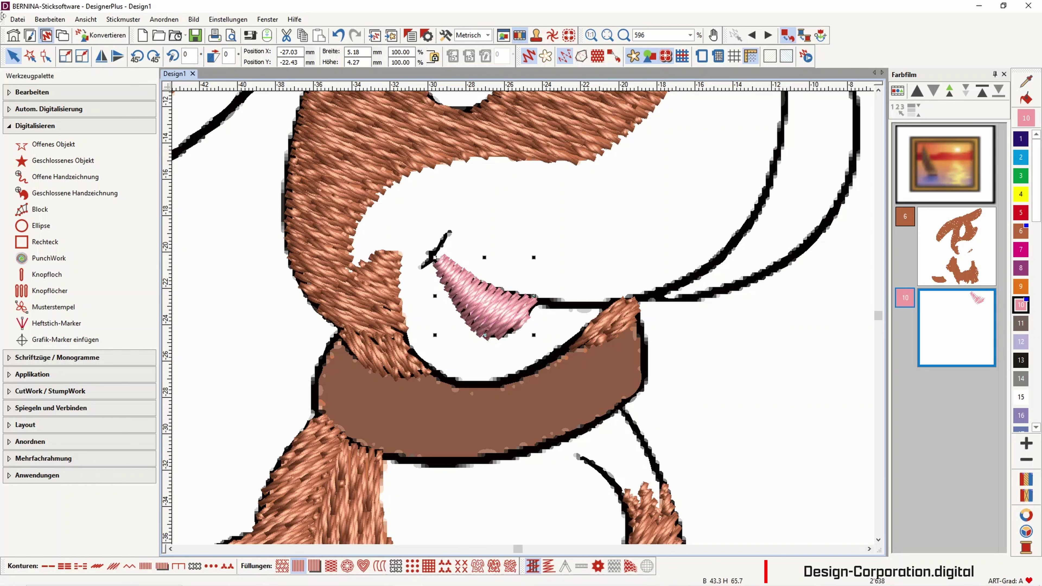
pyautogui.rightClick(485, 308)
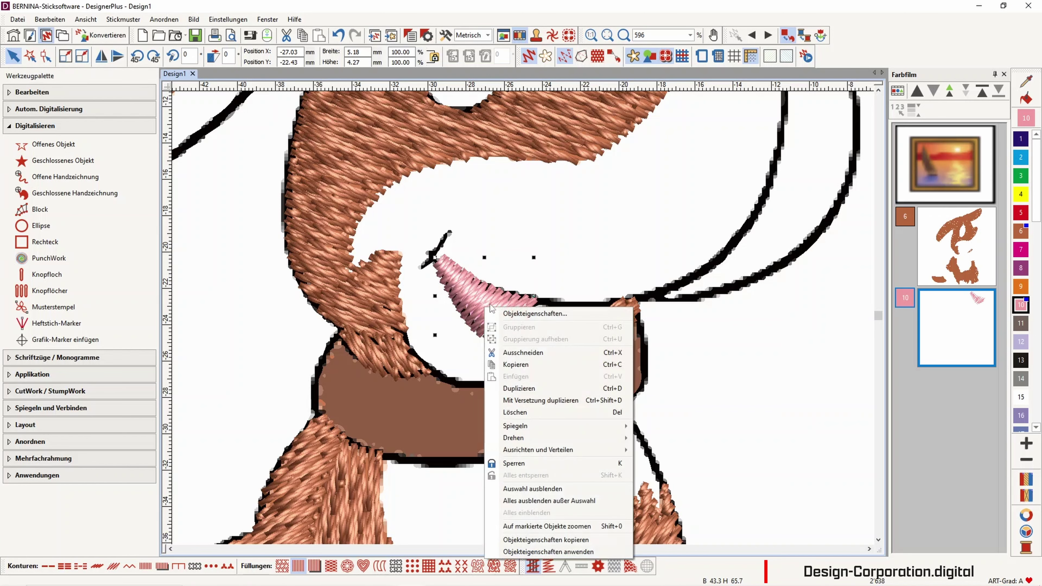
pyautogui.click(513, 313)
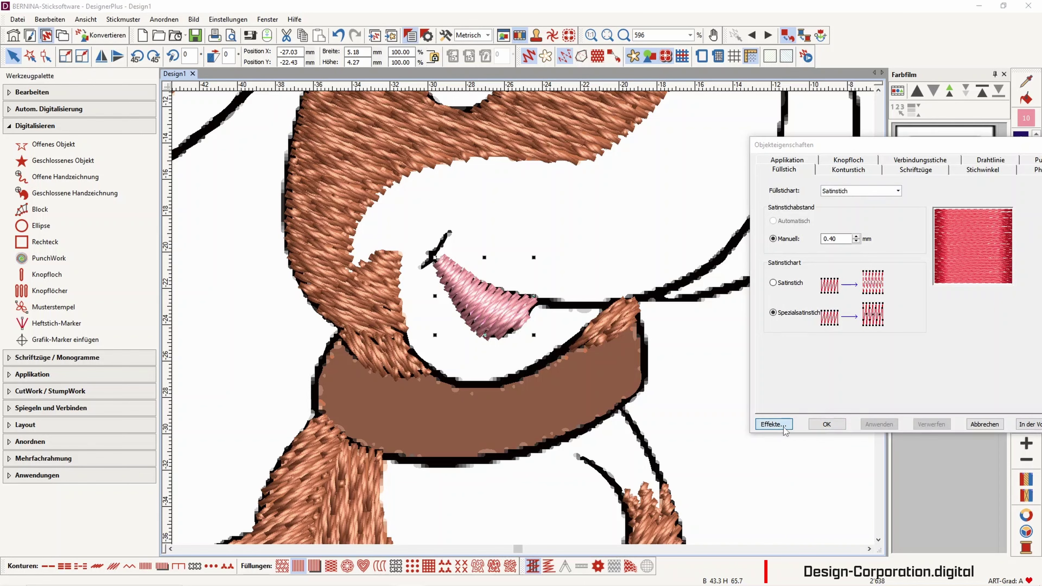
pyautogui.click(773, 424)
pyautogui.click(517, 233)
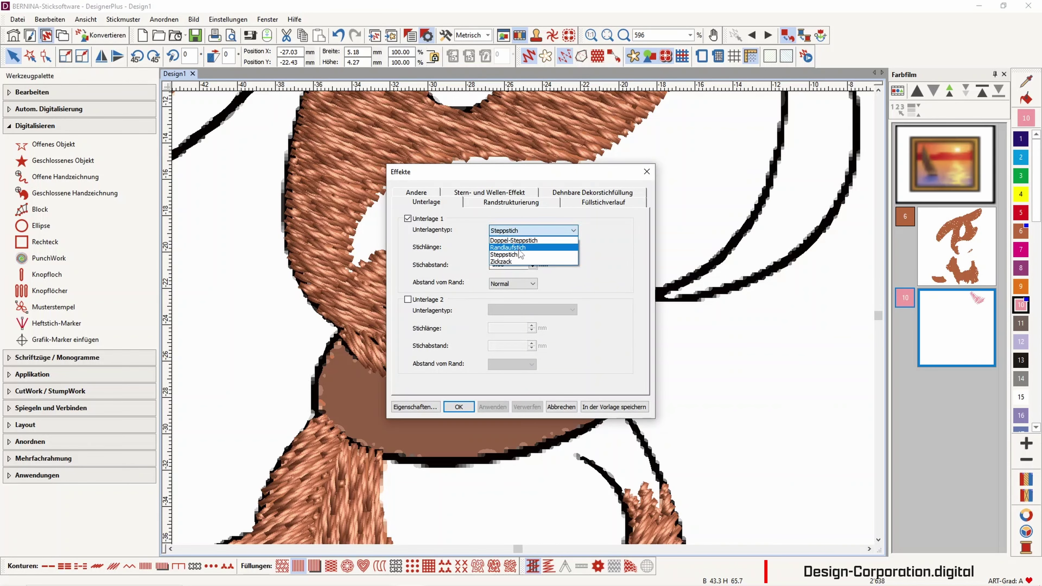
pyautogui.click(513, 261)
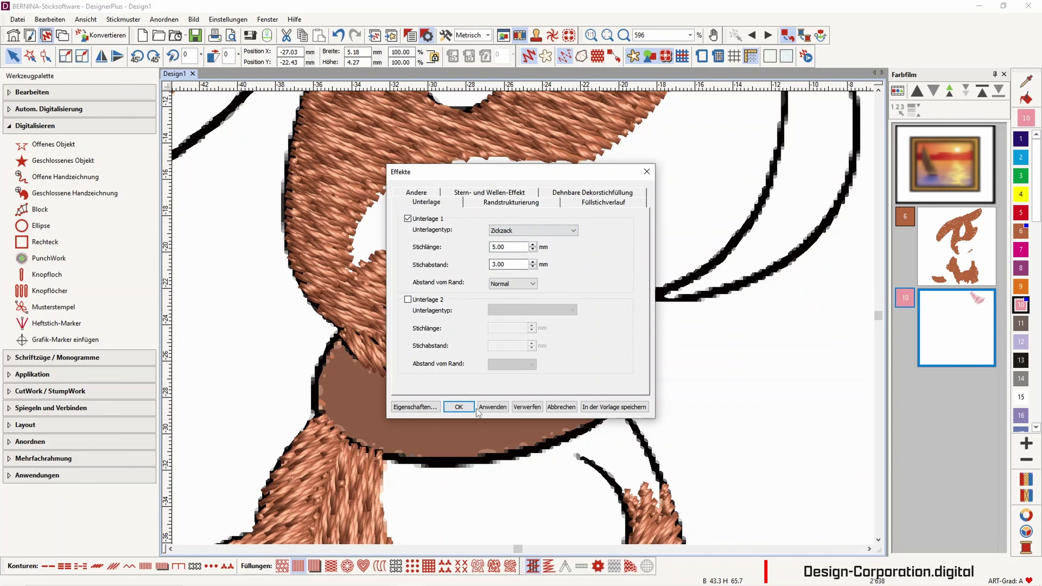
pyautogui.click(459, 406)
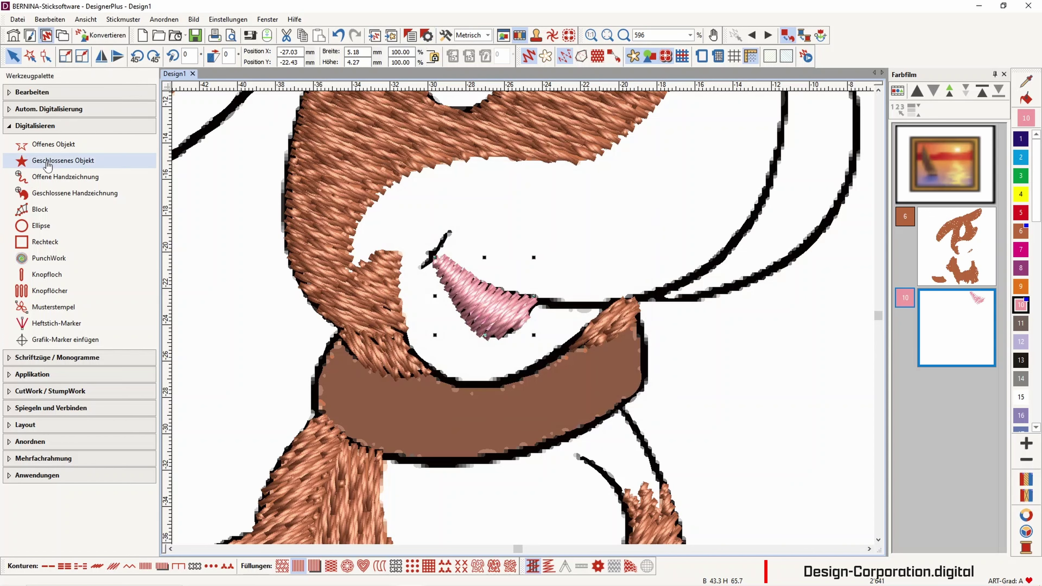
# Start a closed object in white colour 15 and trace the lower edge of the hanging ear's white inside down to the ear's tip.
pyautogui.click(30, 161)
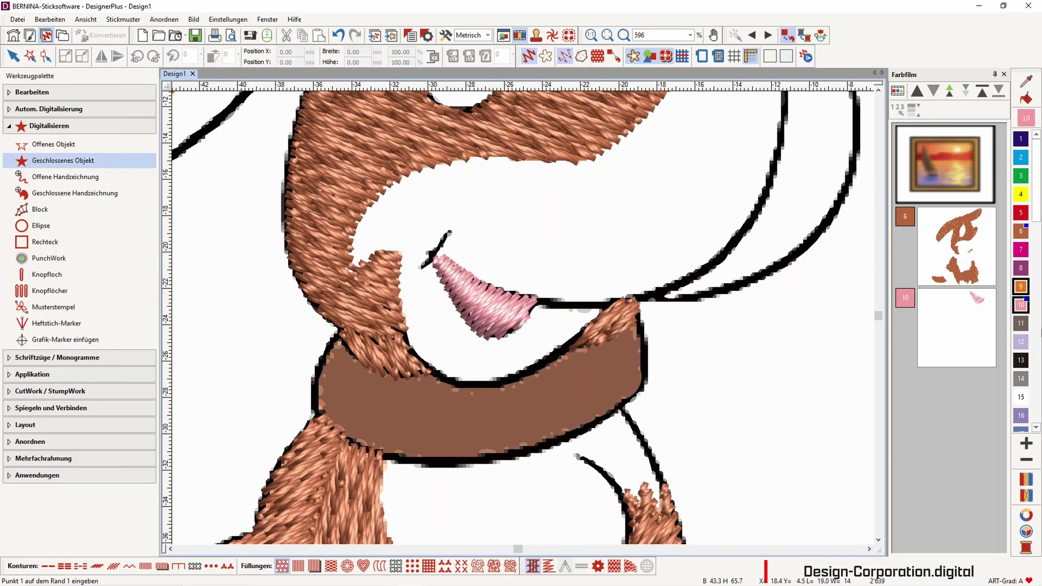
pyautogui.click(1021, 398)
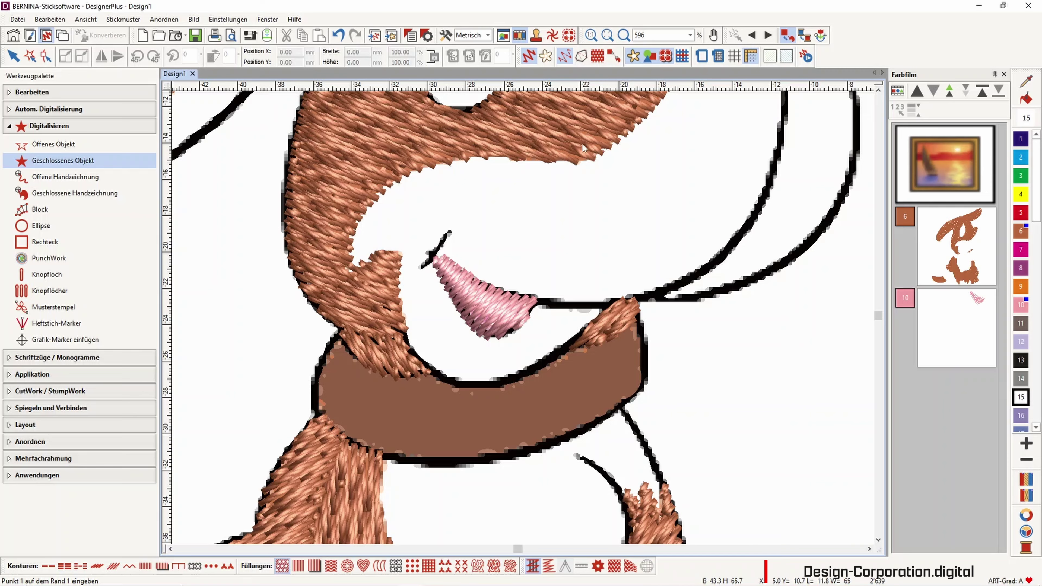
pyautogui.scroll(-3, 516, 342)
pyautogui.scroll(-2, 524, 318)
pyautogui.scroll(2, 523, 318)
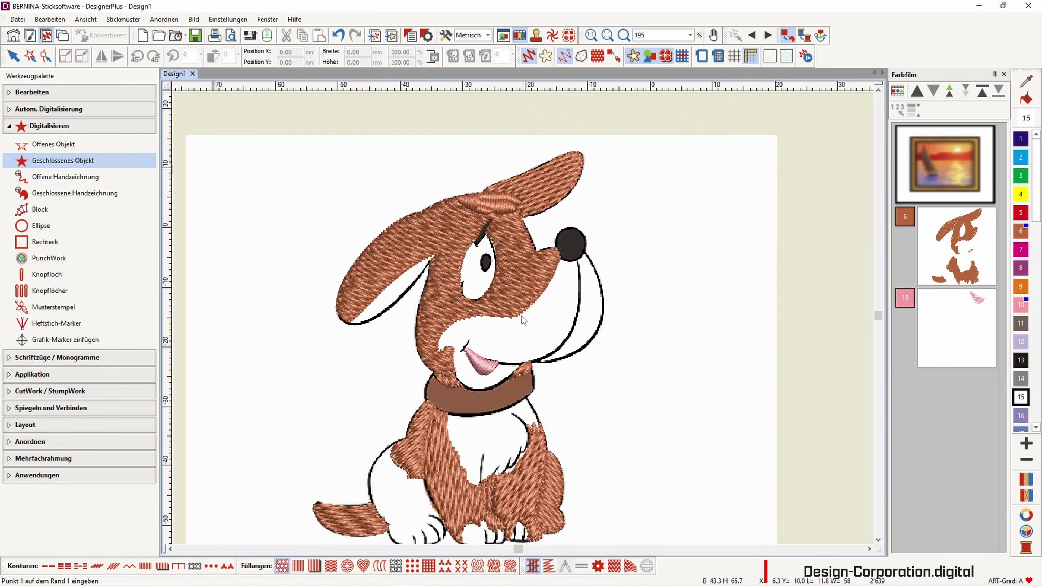
pyautogui.scroll(3, 529, 325)
pyautogui.scroll(2, 529, 325)
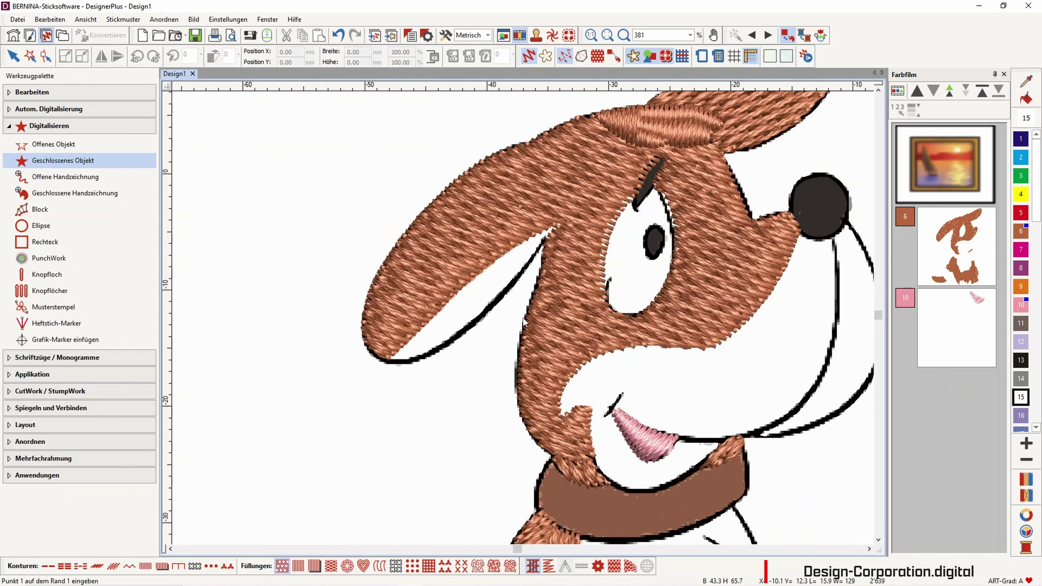
pyautogui.click(567, 205)
pyautogui.click(501, 290)
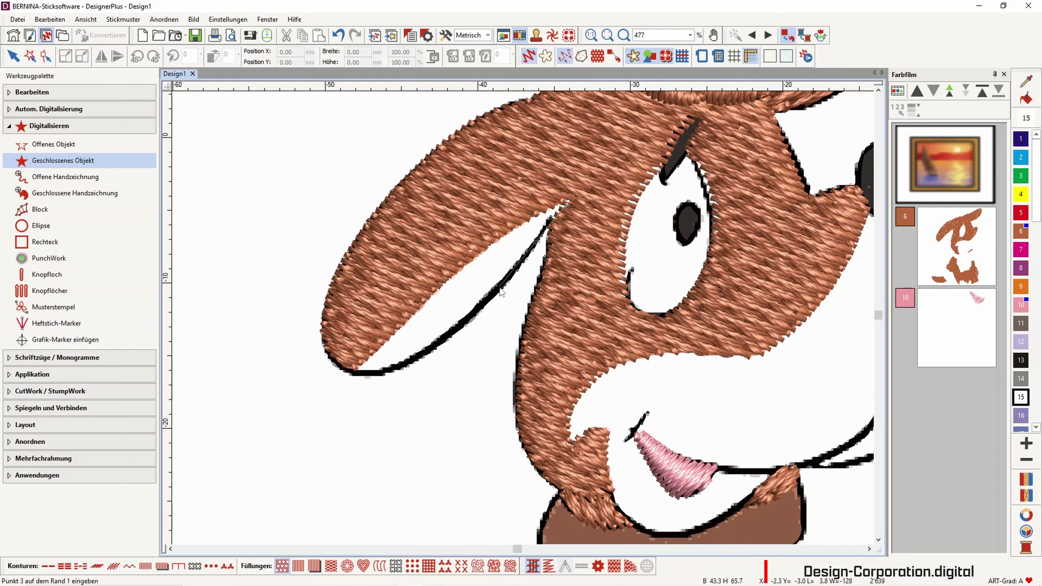
pyautogui.click(459, 324)
pyautogui.click(396, 369)
pyautogui.click(357, 373)
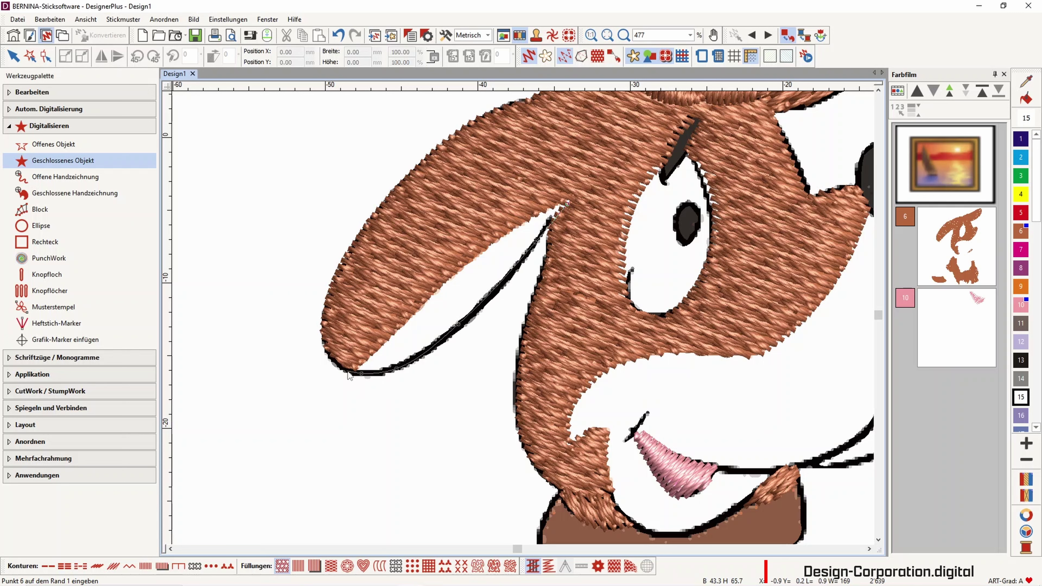
# Trace the upper edge of the white inner ear back to its start beside the head and complete the closed object.
pyautogui.click(378, 338)
pyautogui.click(467, 260)
pyautogui.click(524, 216)
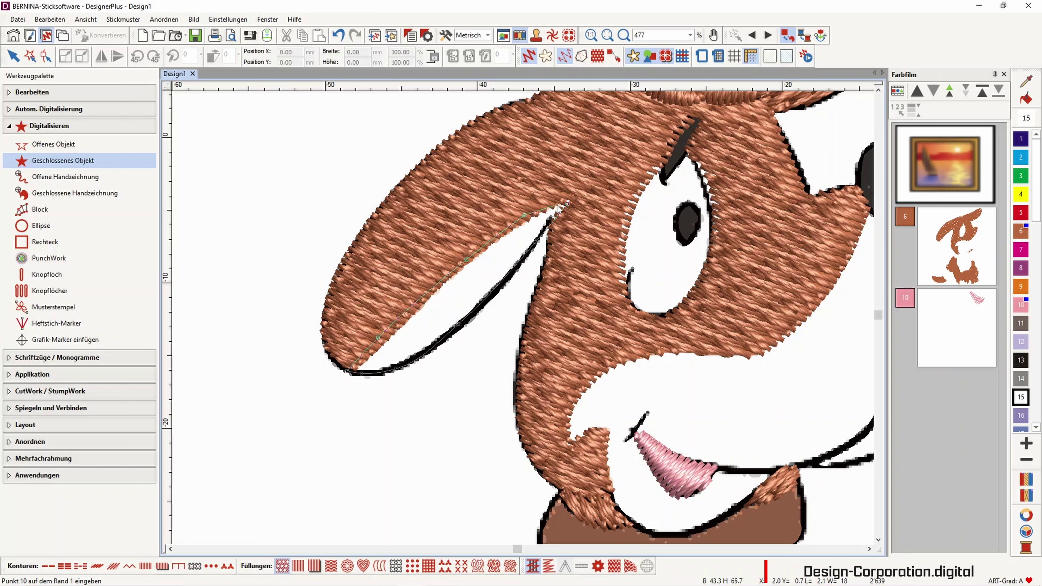
pyautogui.click(574, 200)
pyautogui.press('Return')
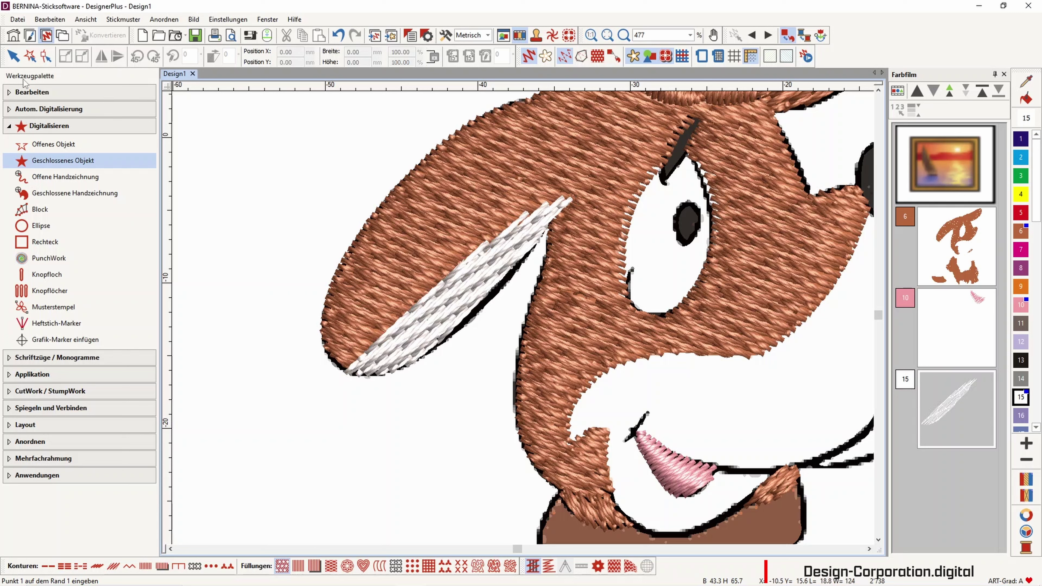
# Fill the white inner ear with Satinstich and turn its stitch direction crosswise to the ear.
pyautogui.click(13, 57)
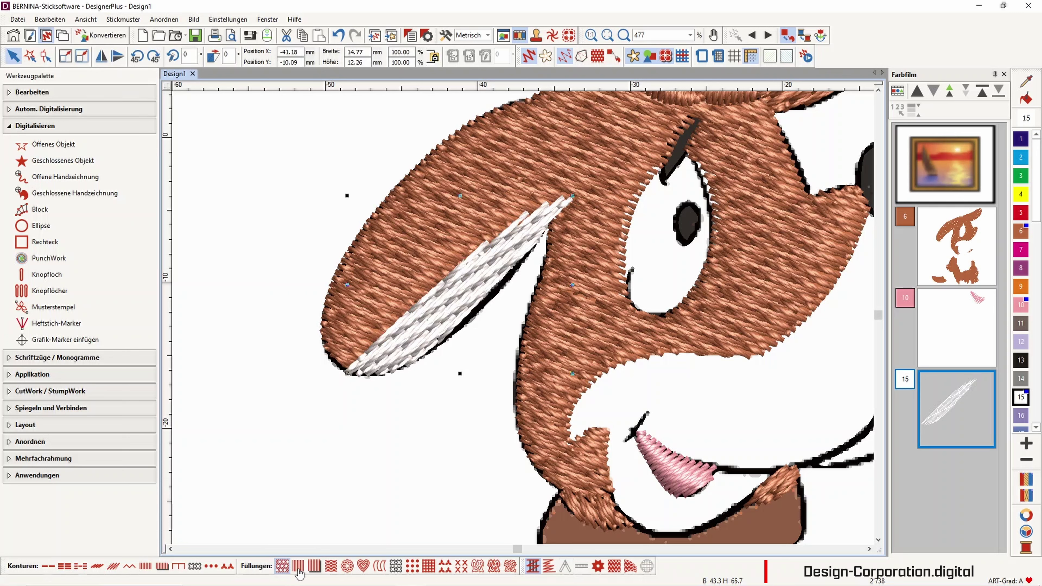
pyautogui.moveTo(297, 572)
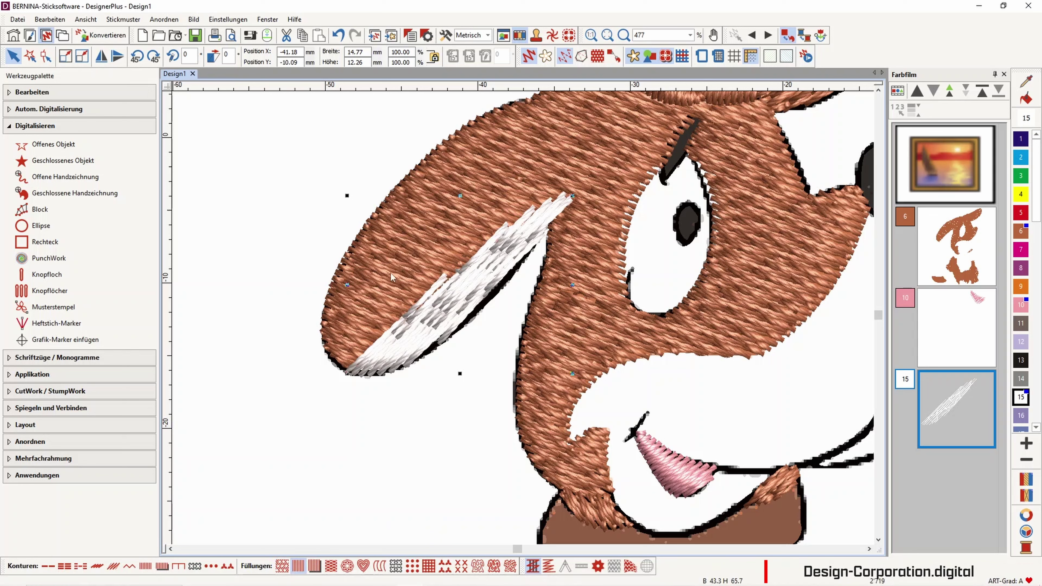
pyautogui.click(45, 56)
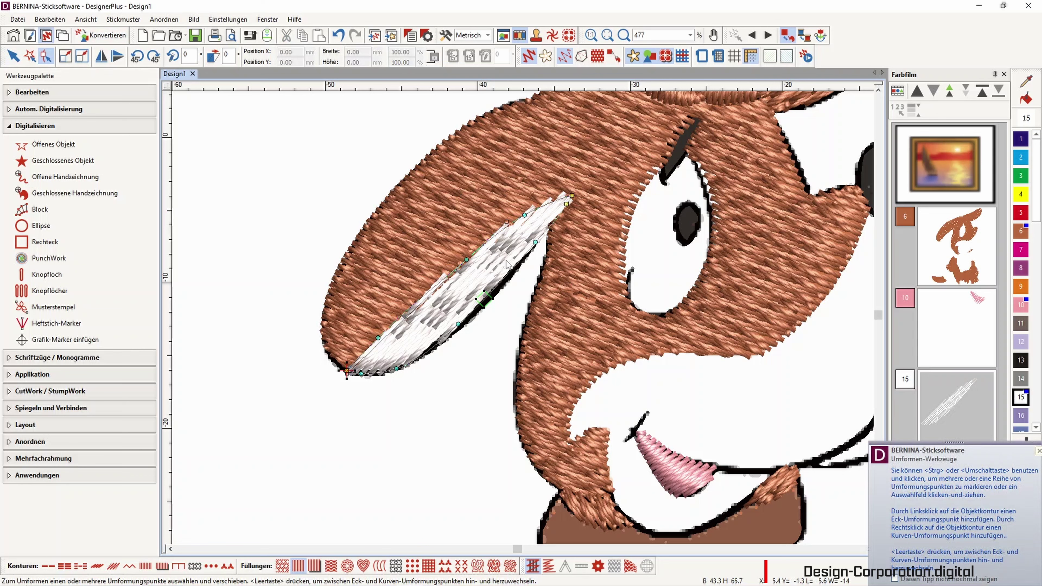
pyautogui.scroll(2, 404, 356)
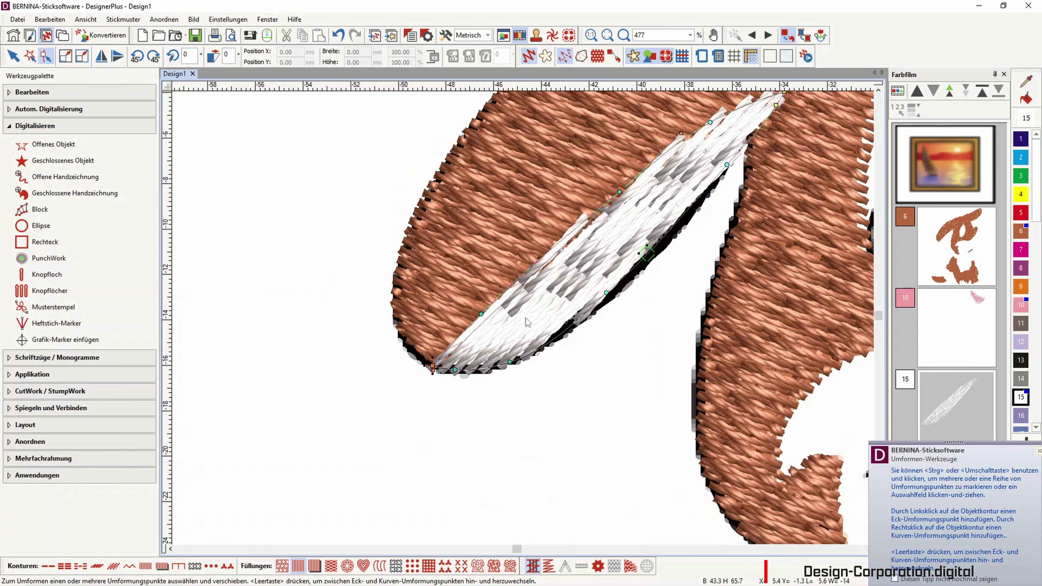
pyautogui.click(432, 367)
pyautogui.moveTo(432, 368); pyautogui.dragTo(728, 191)
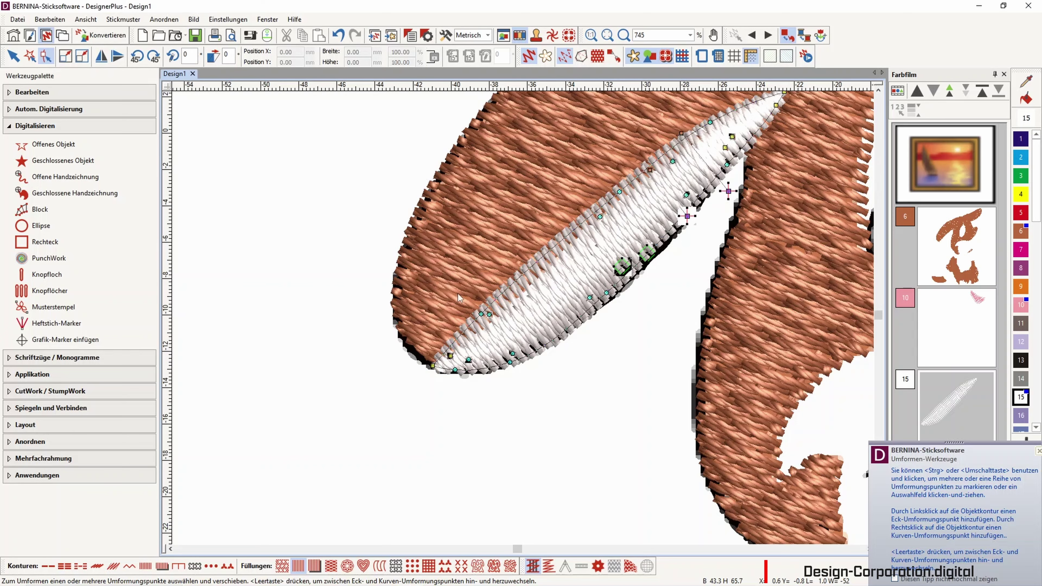
pyautogui.scroll(-3, 458, 293)
pyautogui.scroll(-1, 526, 322)
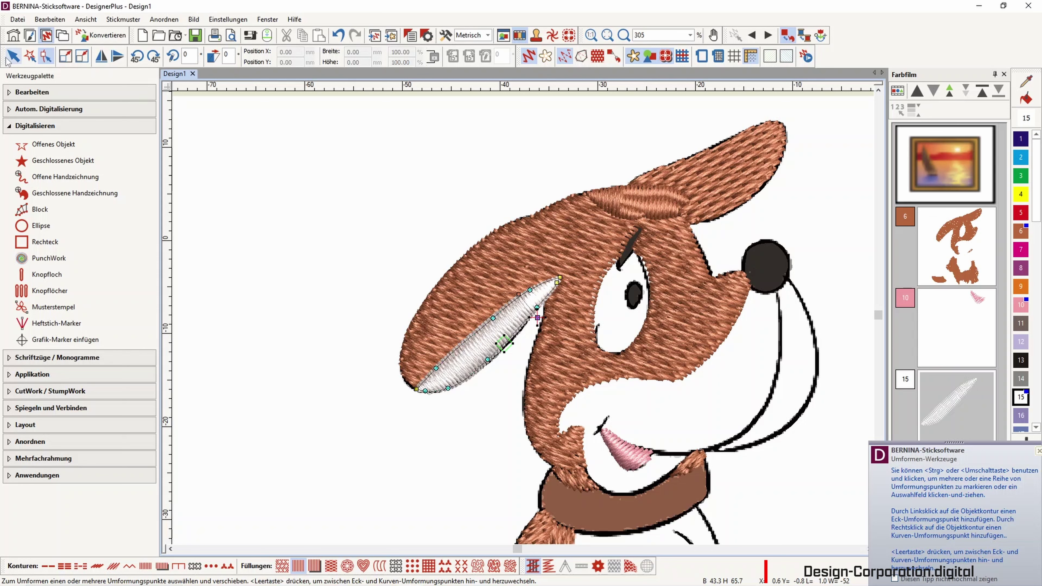
# Review the Satinstich properties of the white inner ear and accept them.
pyautogui.click(13, 57)
pyautogui.rightClick(474, 361)
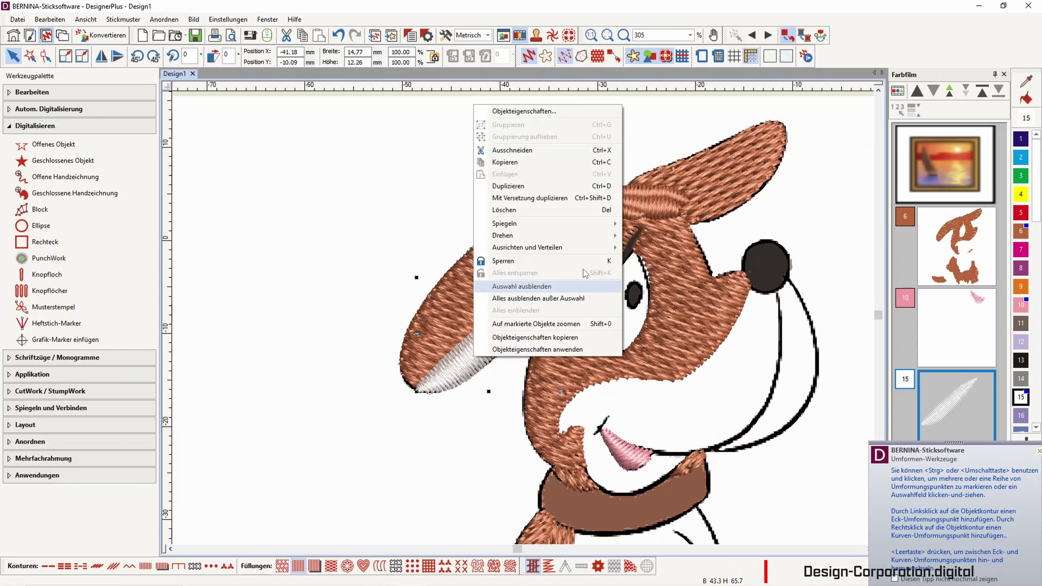
pyautogui.click(530, 111)
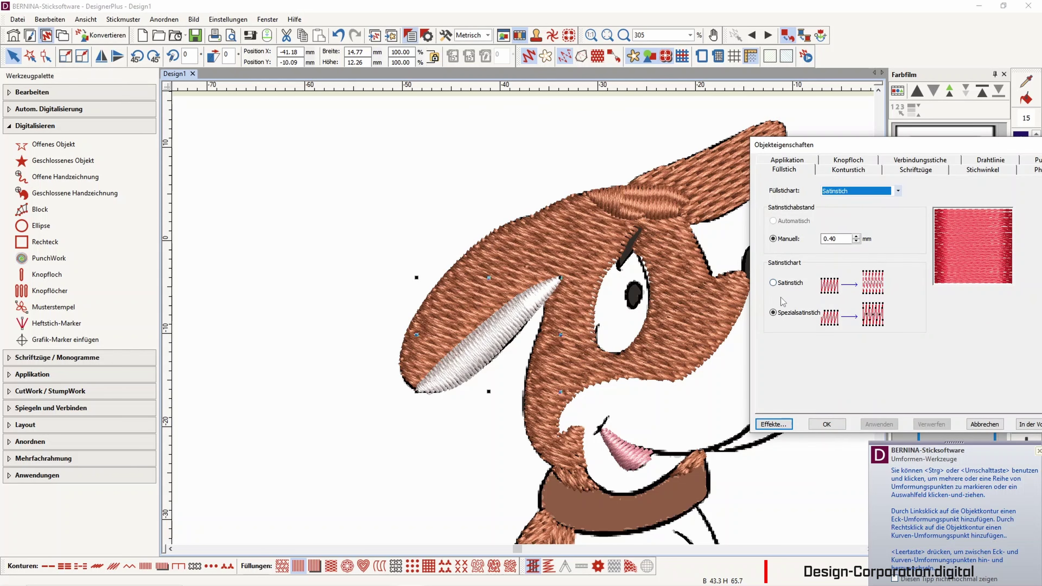
pyautogui.click(826, 425)
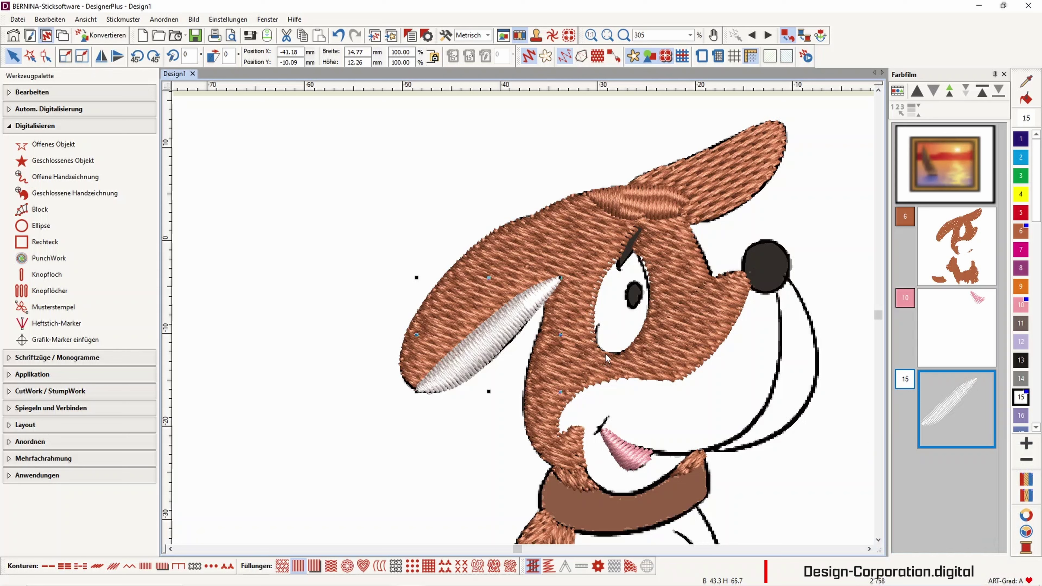
# Undo the inner ear's stitch direction change and switch its filling back to Steppstich.
pyautogui.click(338, 36)
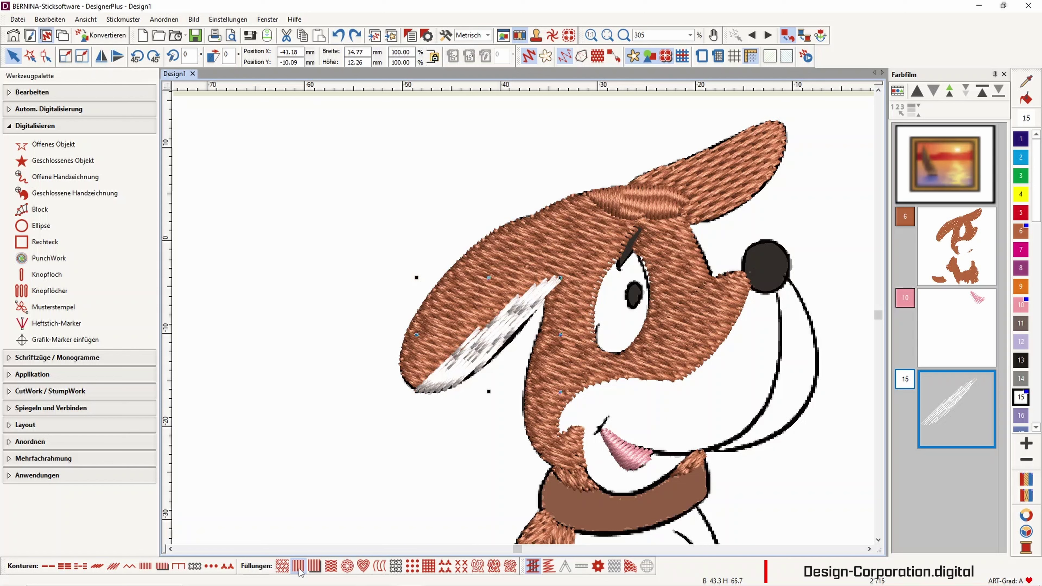
pyautogui.click(282, 566)
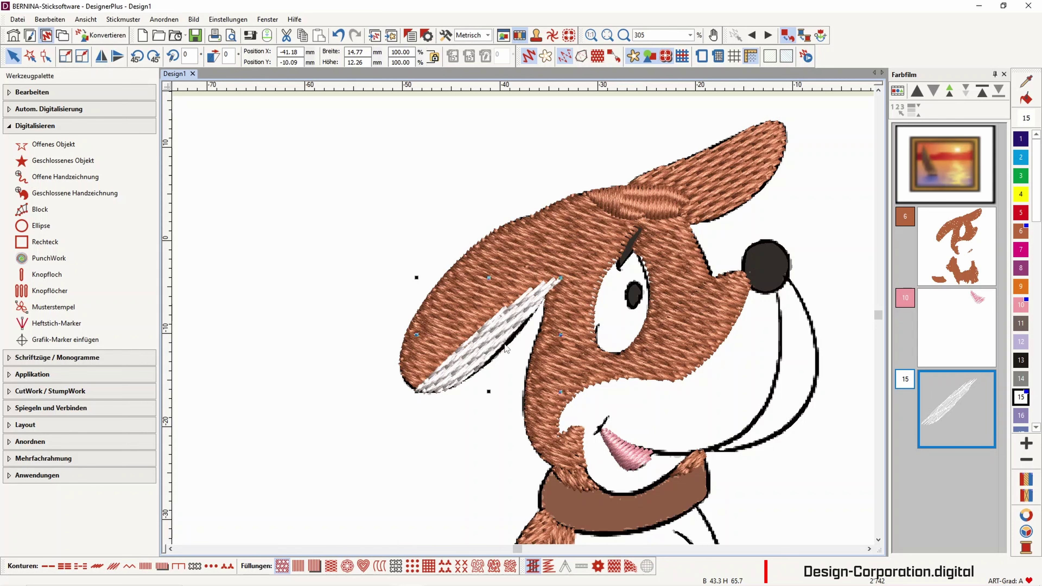
# Start a white closed object tracing the eye's rear edge down from the eyebrow, with the realistic stitch display switched off.
pyautogui.click(139, 160)
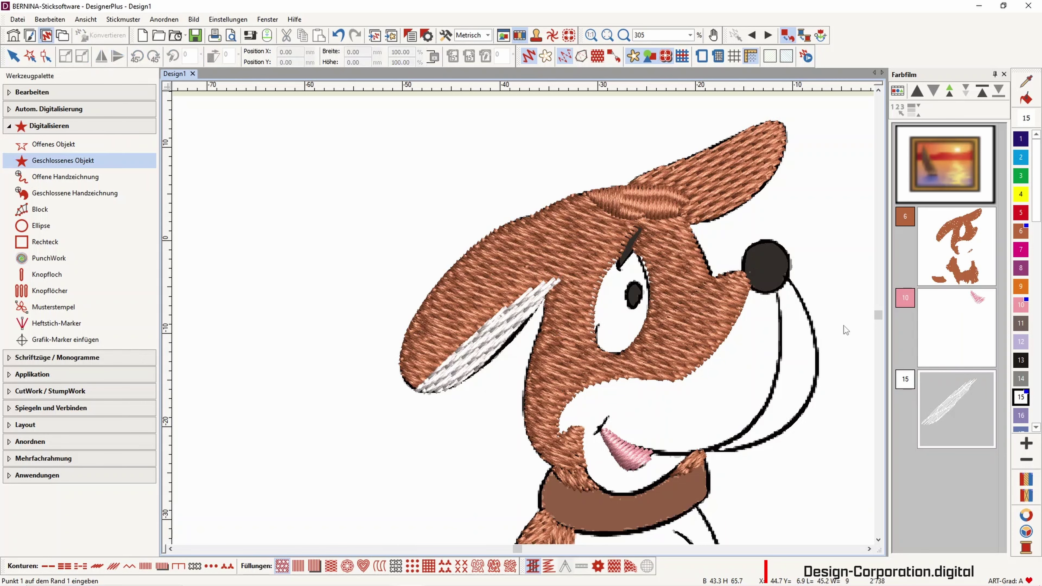
pyautogui.scroll(3, 666, 295)
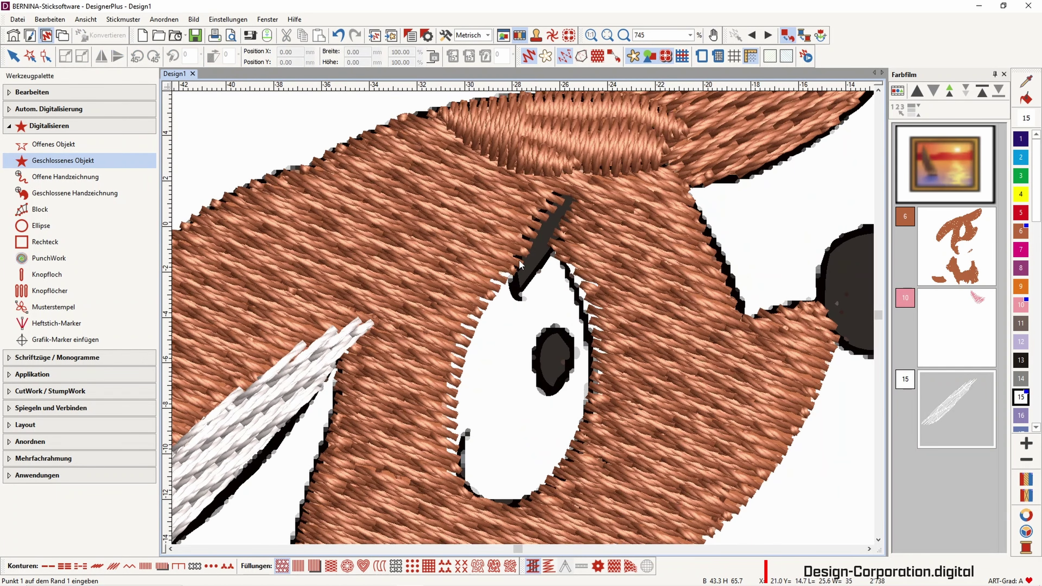
pyautogui.click(519, 261)
pyautogui.click(481, 294)
pyautogui.click(451, 354)
pyautogui.click(529, 57)
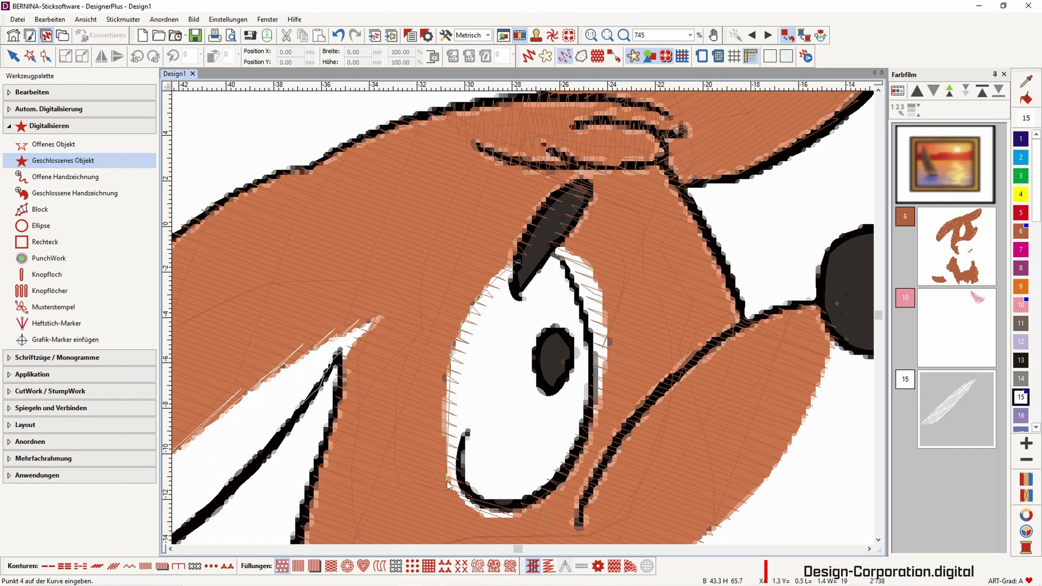
pyautogui.click(443, 450)
pyautogui.click(453, 492)
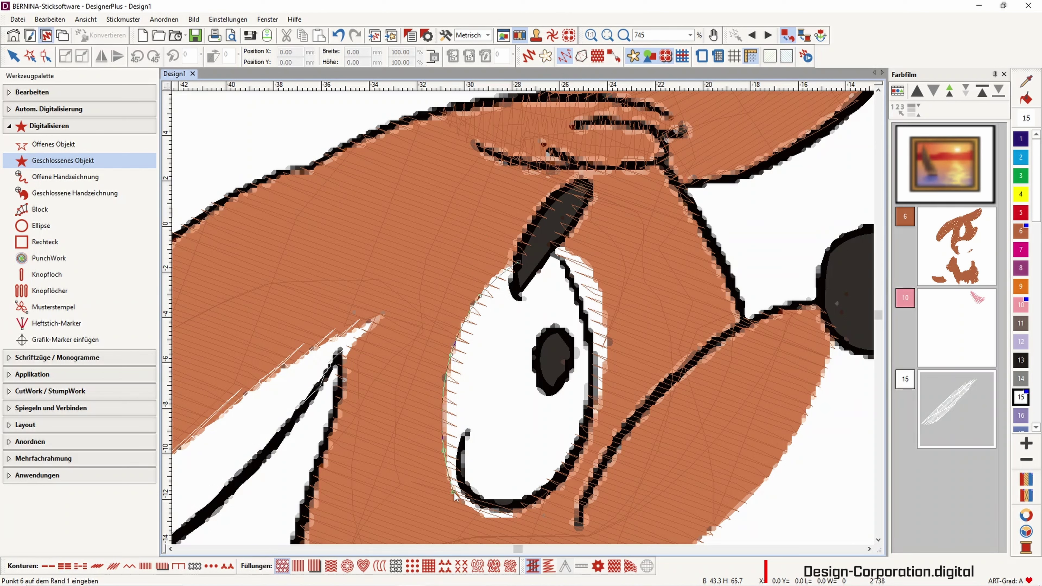
# Trace the eye's lower curve and front edge back up to the eyebrow and complete the closed object.
pyautogui.click(492, 516)
pyautogui.click(532, 505)
pyautogui.click(590, 419)
pyautogui.click(604, 317)
pyautogui.click(591, 271)
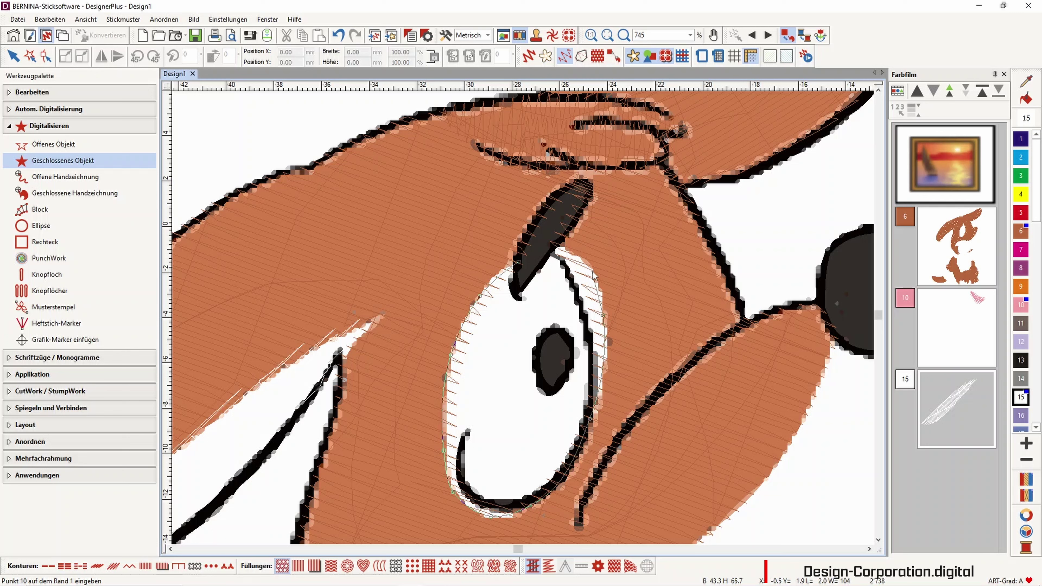
pyautogui.click(570, 254)
pyautogui.click(549, 248)
pyautogui.click(532, 258)
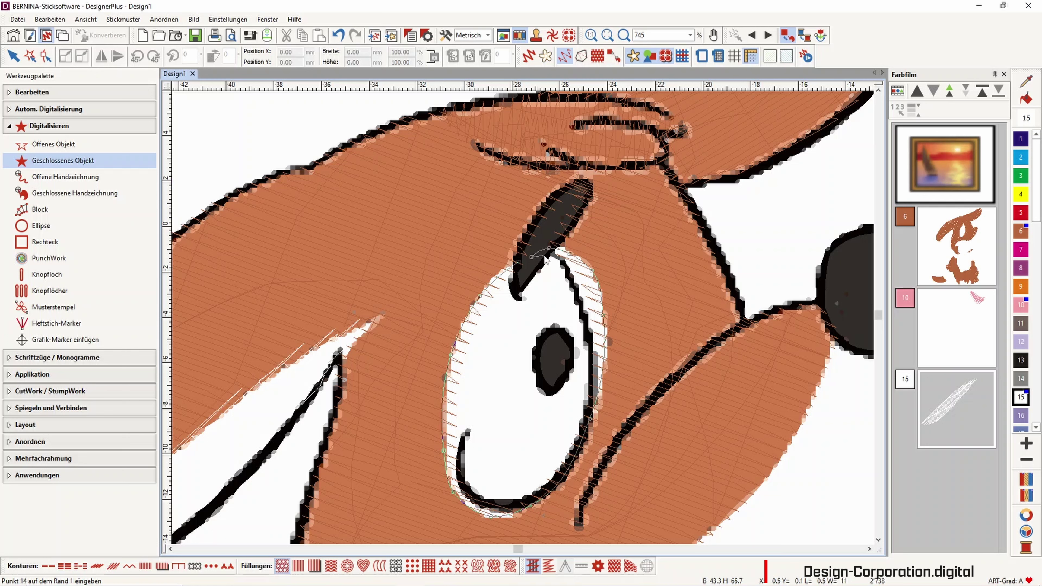
pyautogui.press('Return')
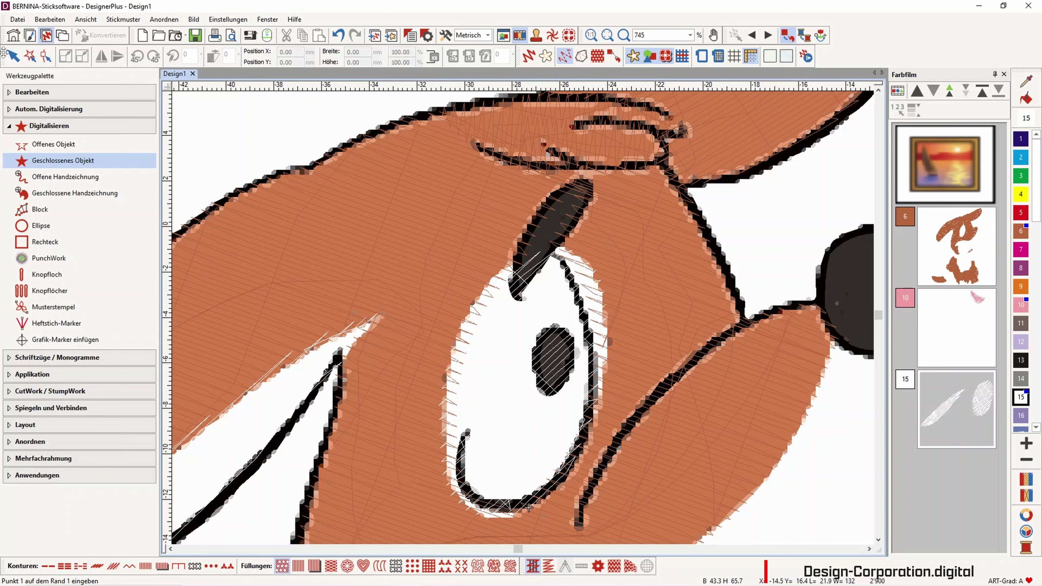
# Rotate the white eye's stitch direction to about 117° and display the realistic stitches.
pyautogui.click(13, 56)
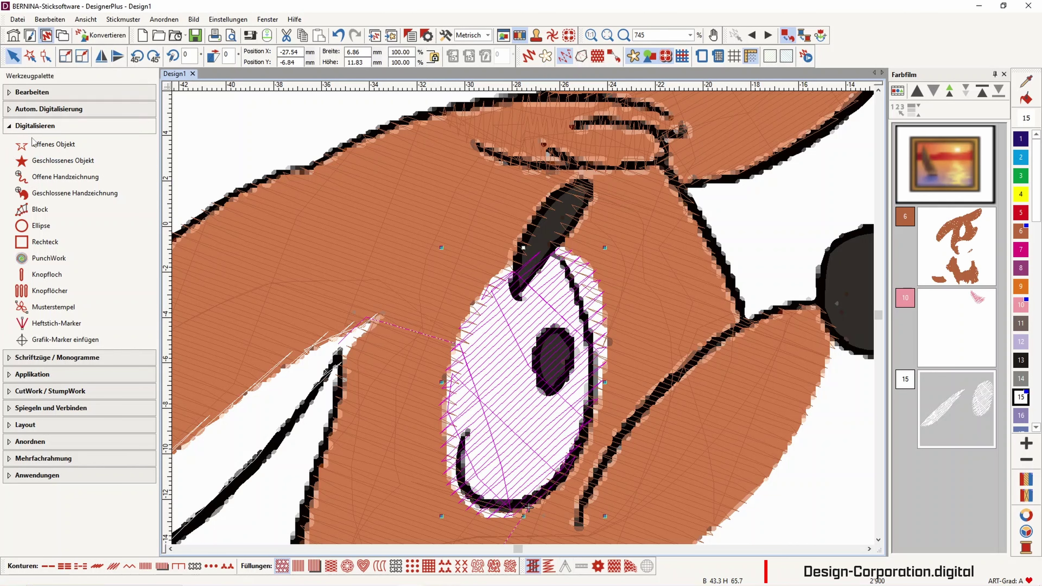
pyautogui.click(46, 59)
pyautogui.moveTo(505, 517); pyautogui.dragTo(614, 495)
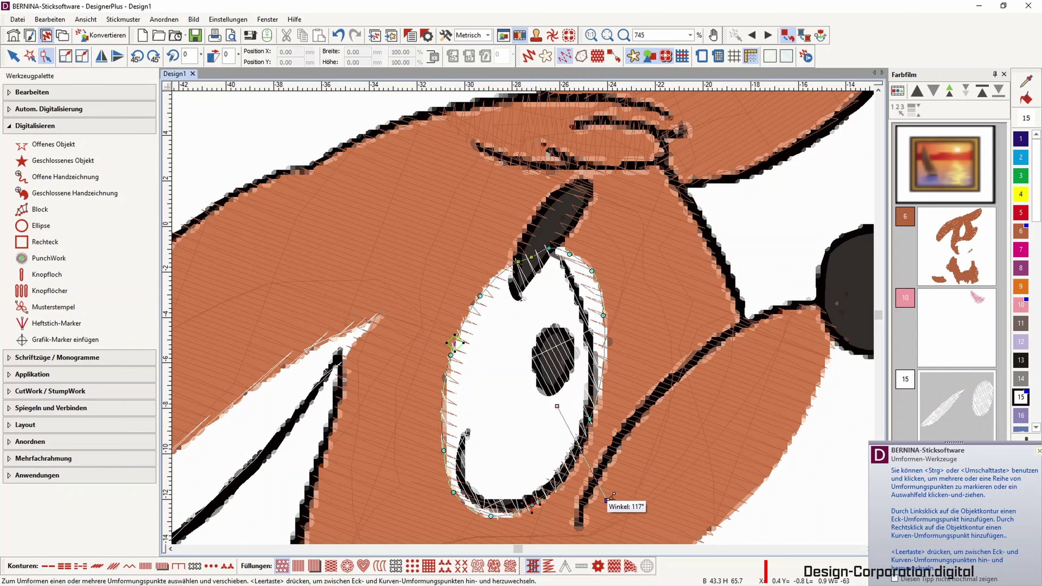
pyautogui.click(529, 56)
pyautogui.scroll(-2, 526, 318)
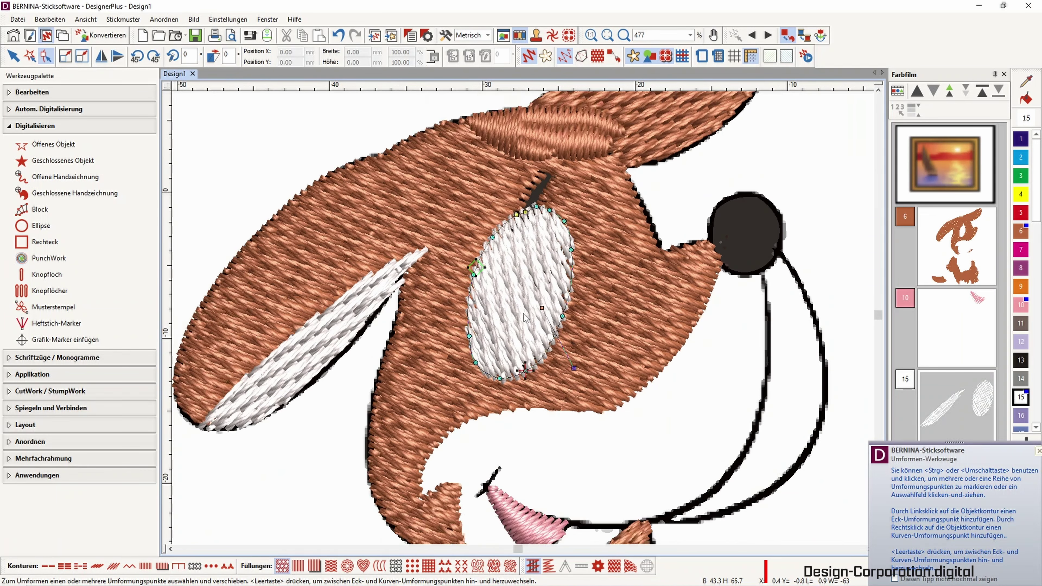
# Start a white closed object with realistic display off, tracing from under the nose down the muzzle's front line and back along the mouth.
pyautogui.click(49, 176)
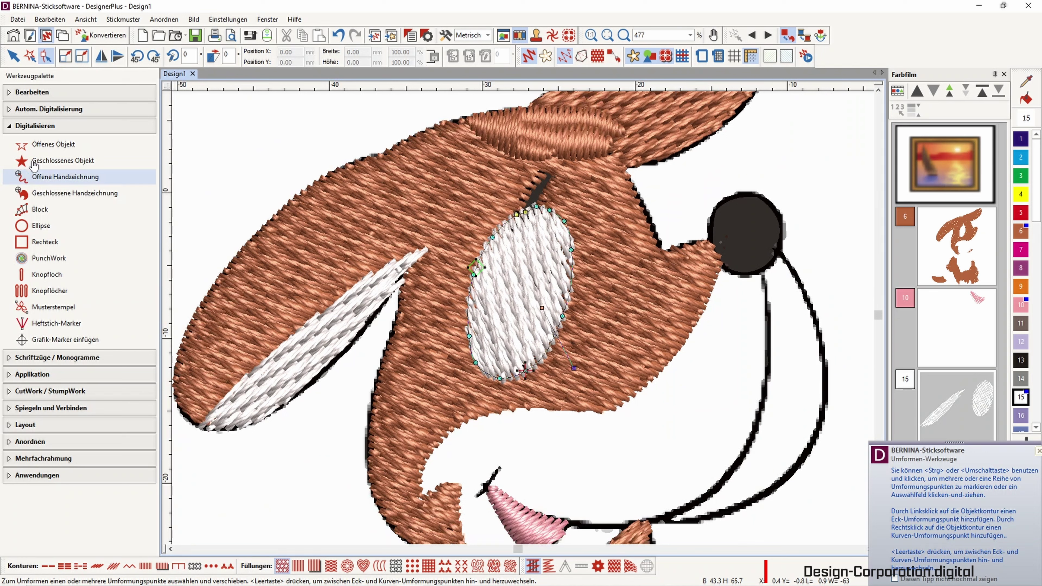
pyautogui.click(61, 164)
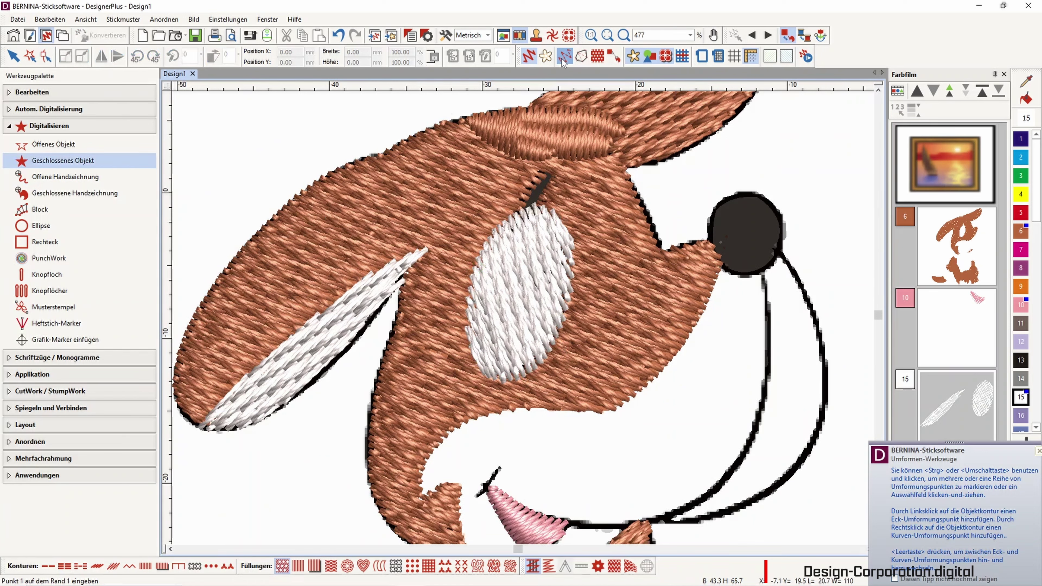
pyautogui.click(529, 57)
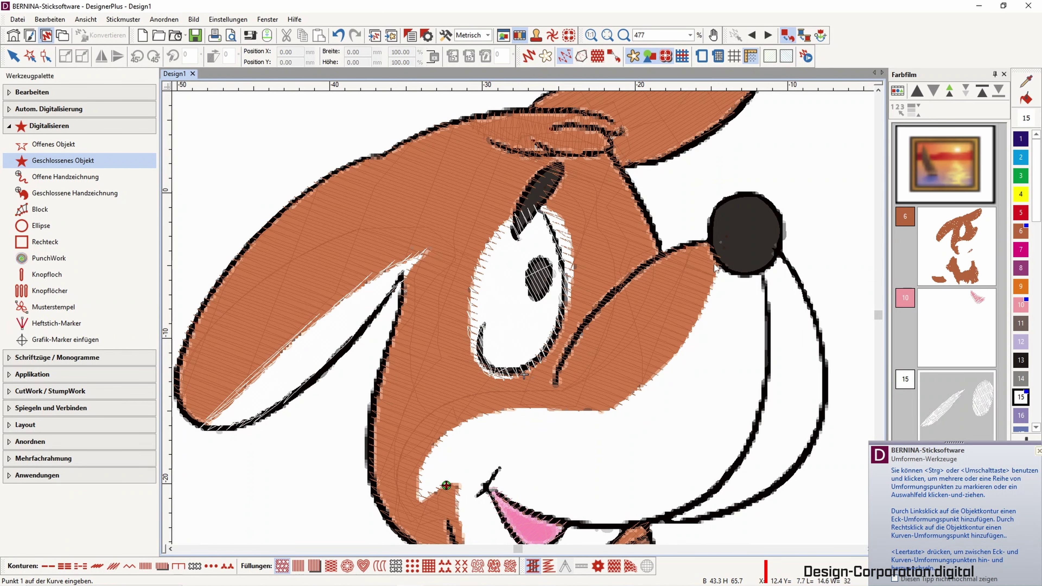
pyautogui.click(722, 271)
pyautogui.click(727, 270)
pyautogui.click(755, 272)
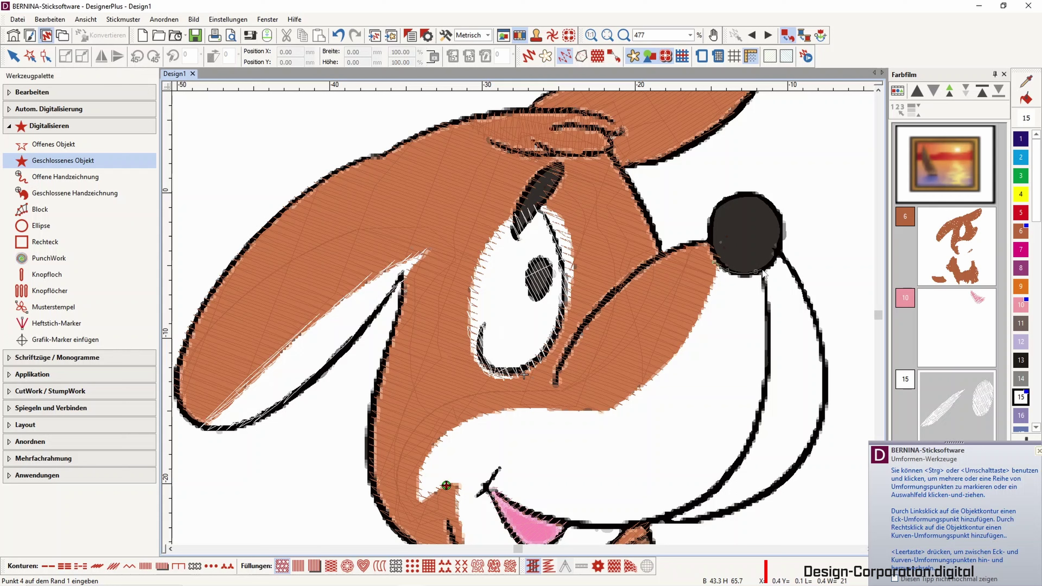
pyautogui.click(768, 348)
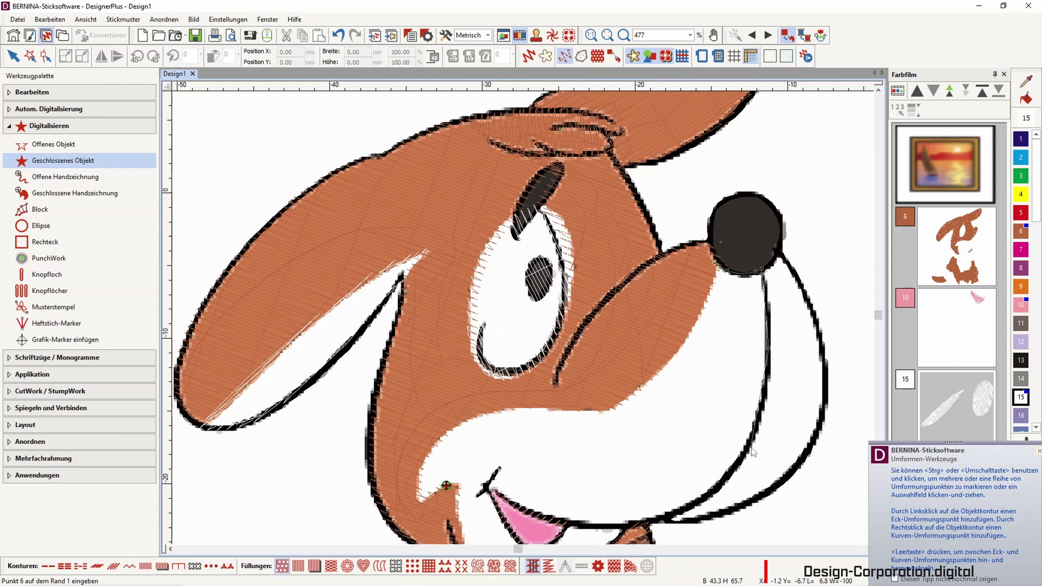
pyautogui.rightClick(738, 467)
pyautogui.rightClick(657, 519)
pyautogui.rightClick(604, 526)
pyautogui.rightClick(566, 524)
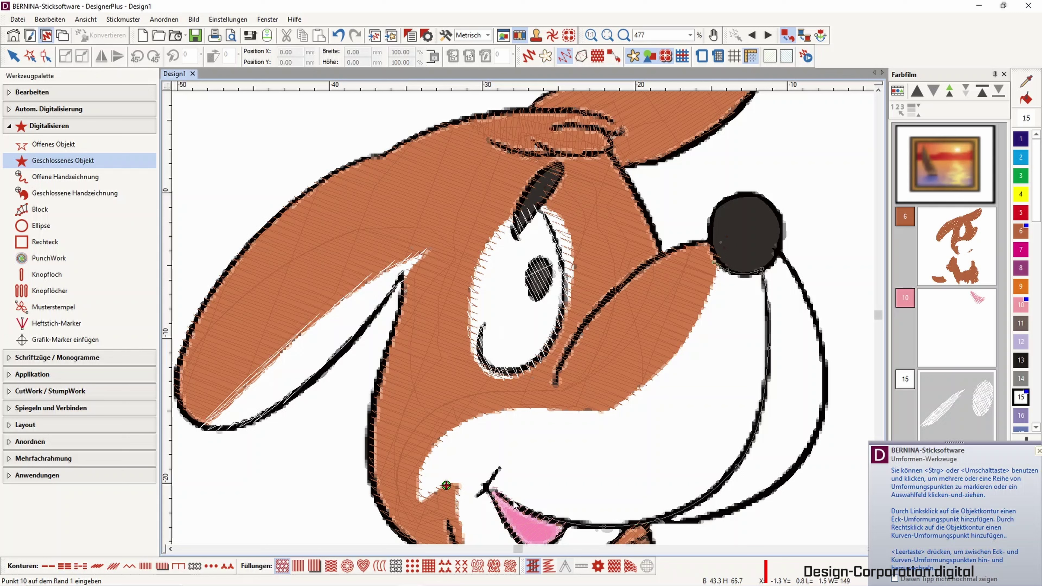
# Continue the muzzle outline past the mouth corner, around the pointed rear end and up along the brown cheek.
pyautogui.click(496, 490)
pyautogui.click(455, 486)
pyautogui.click(434, 493)
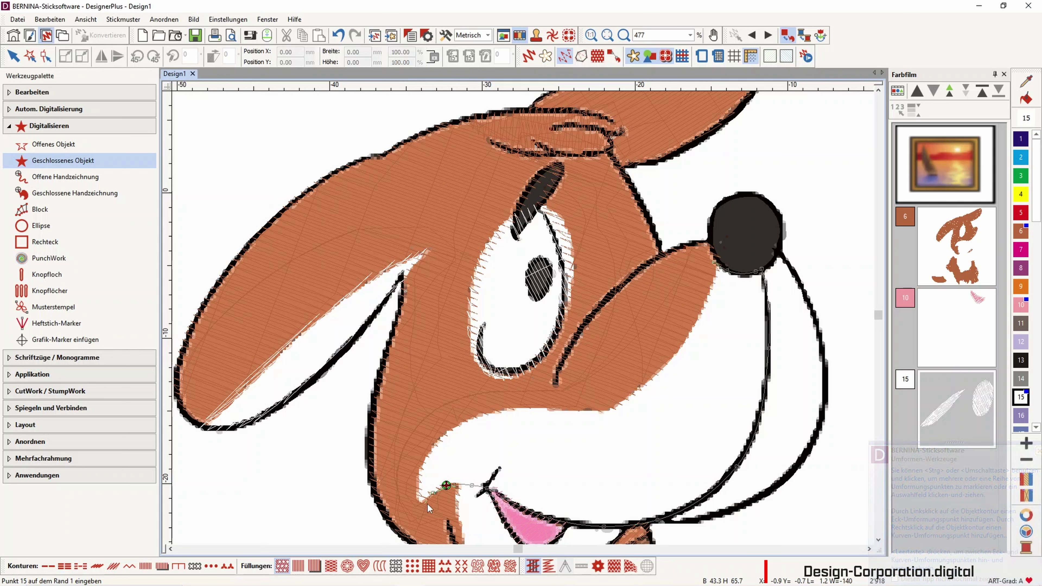
pyautogui.click(420, 504)
pyautogui.click(416, 479)
pyautogui.click(439, 439)
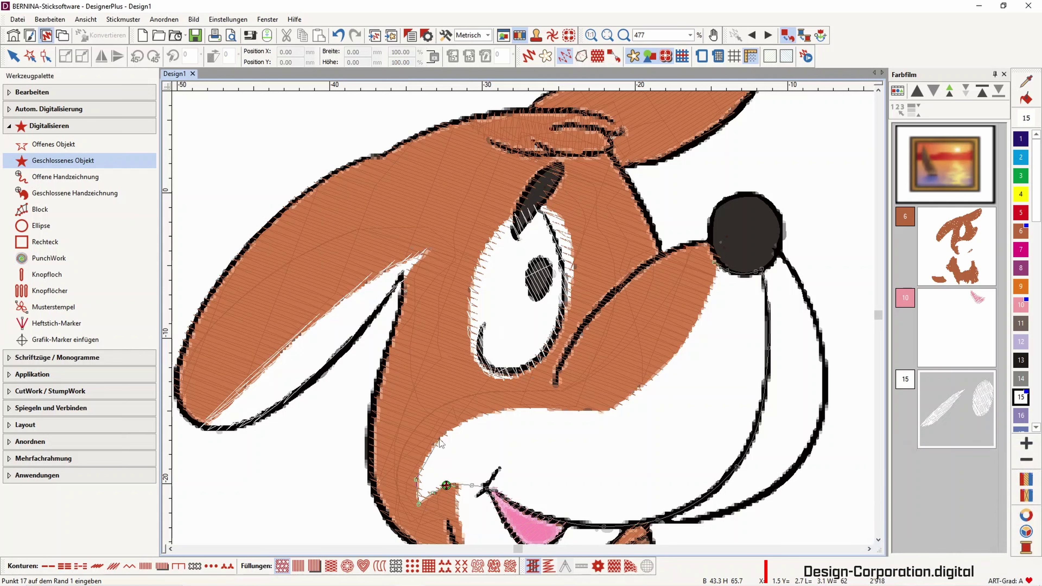
# Trace the muzzle's upper edge along the brown area up to the nose and complete the closed object.
pyautogui.click(491, 410)
pyautogui.click(563, 407)
pyautogui.click(618, 403)
pyautogui.click(674, 353)
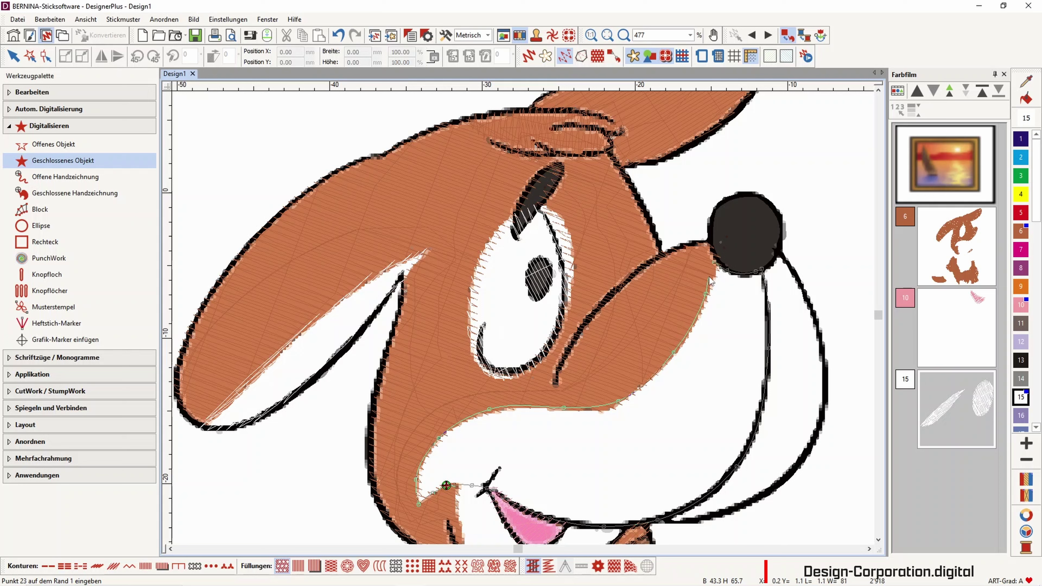
pyautogui.press('Return')
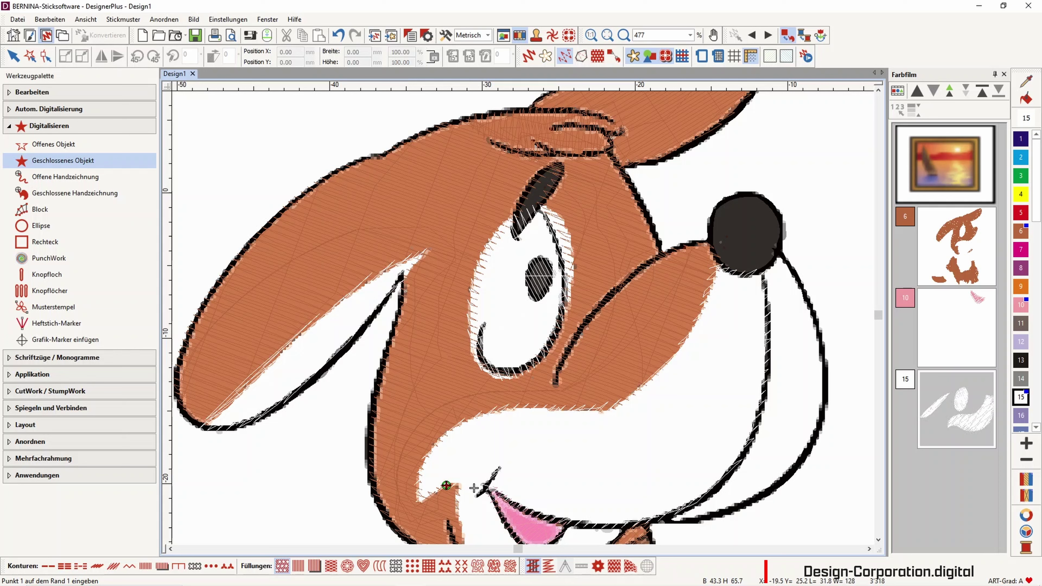
# Rotate the white muzzle's stitch direction to a steep slant rising toward the eye and display the realistic stitches.
pyautogui.click(45, 57)
pyautogui.moveTo(667, 289); pyautogui.dragTo(621, 286)
pyautogui.moveTo(491, 273); pyautogui.dragTo(484, 277)
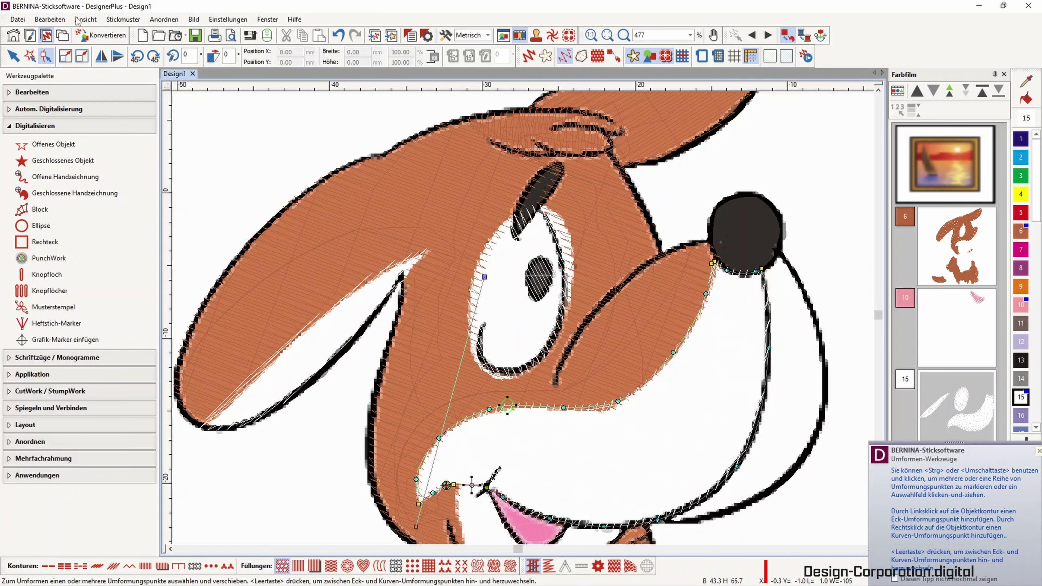
pyautogui.click(527, 57)
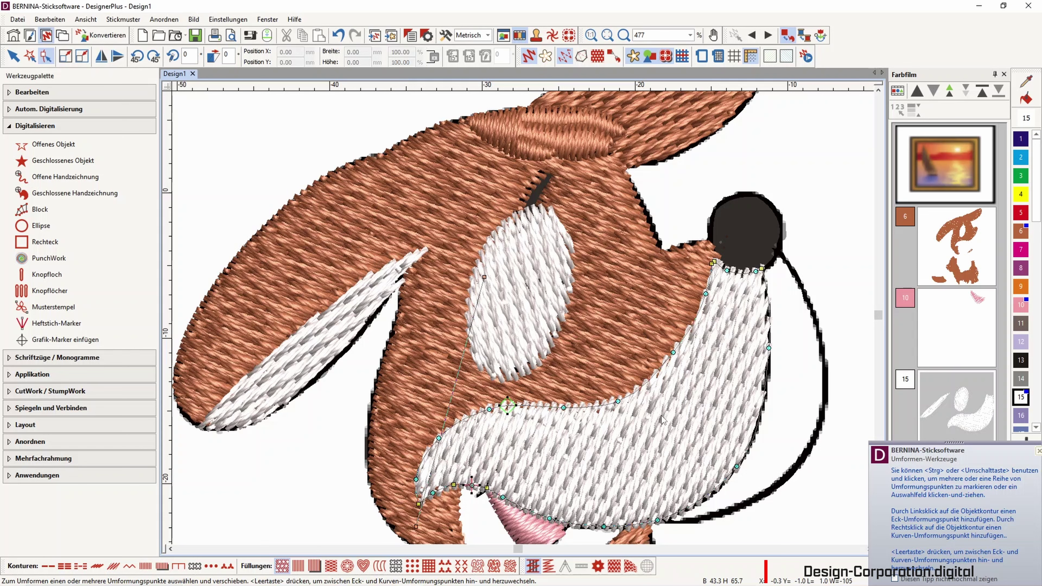
# Start a white closed object for the far muzzle strip with realistic display off, tracing its outer curve from the nose to the lower tip.
pyautogui.click(63, 160)
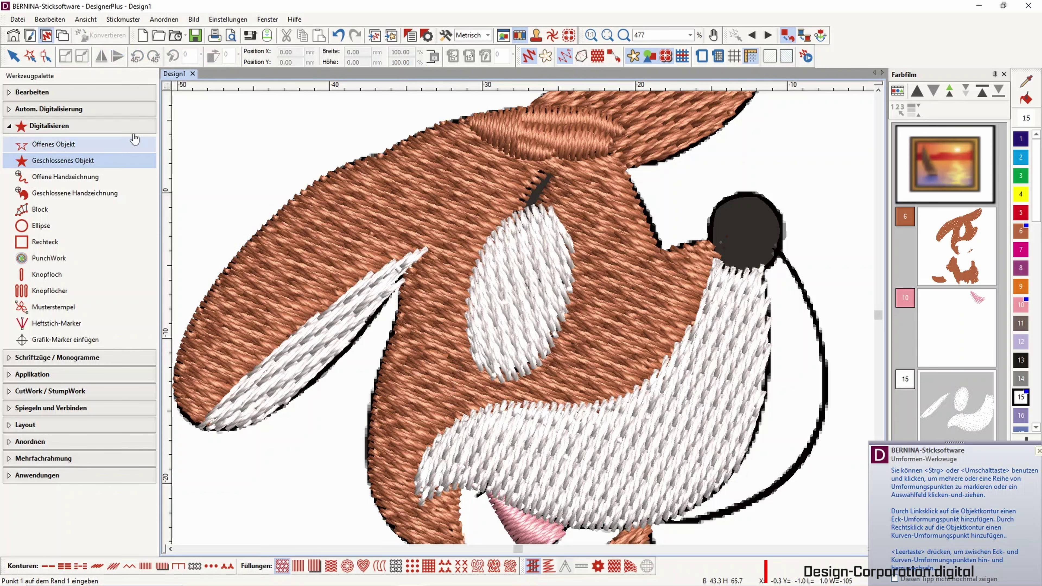
pyautogui.click(528, 56)
pyautogui.click(446, 486)
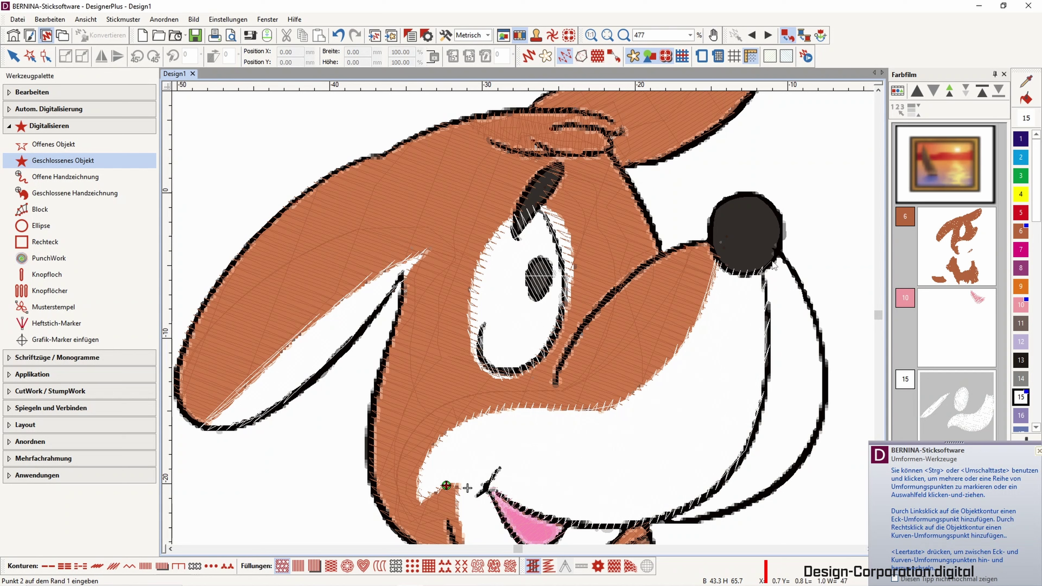
pyautogui.click(778, 249)
pyautogui.click(808, 298)
pyautogui.click(828, 379)
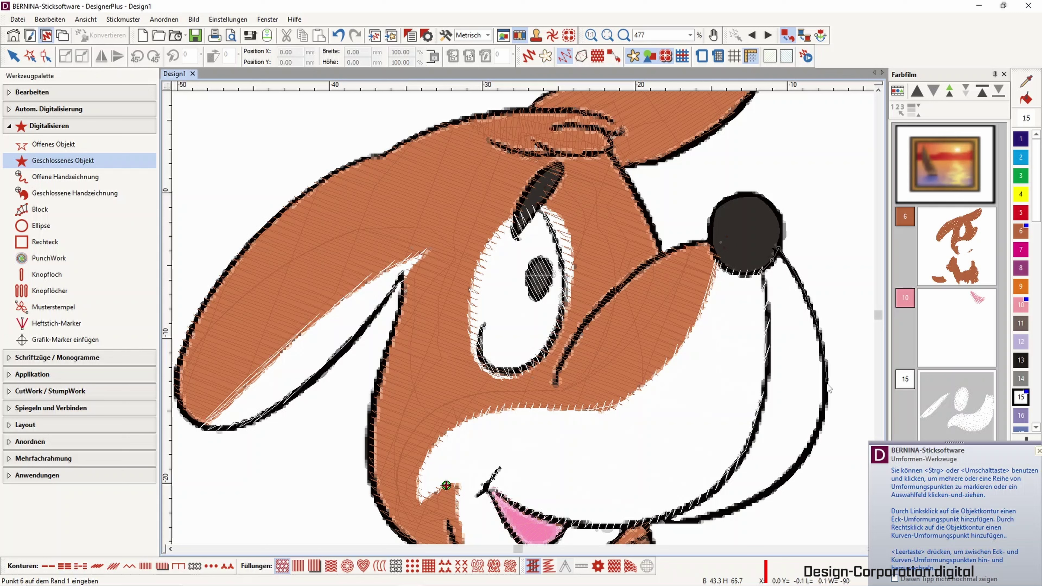
pyautogui.click(801, 462)
pyautogui.click(716, 516)
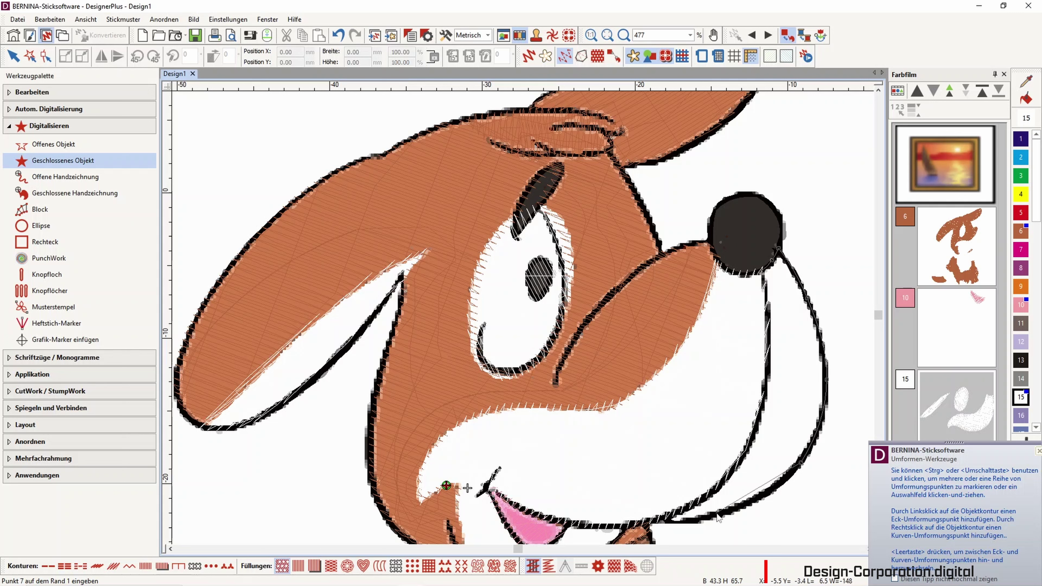
pyautogui.click(683, 524)
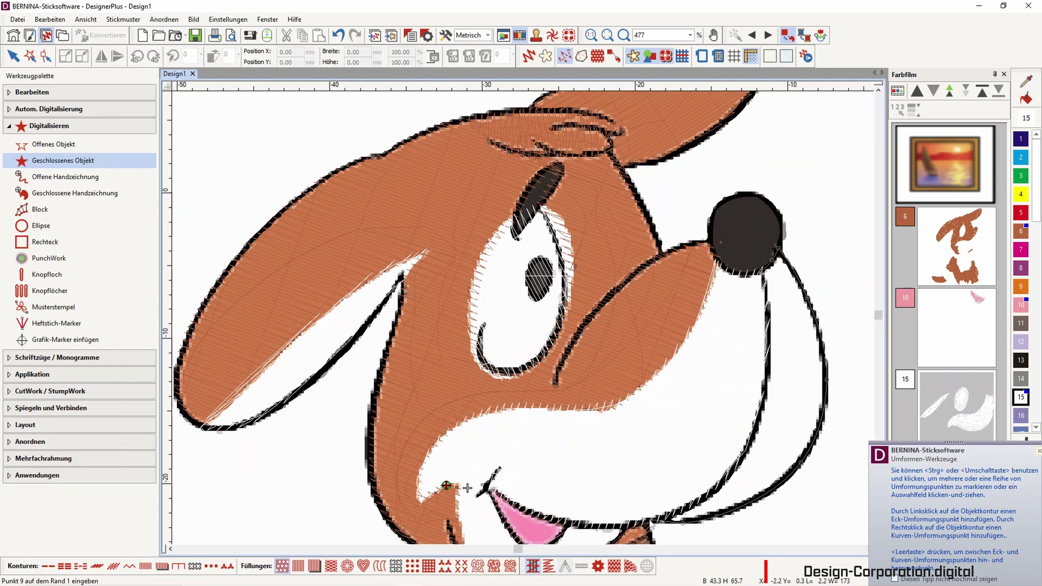
pyautogui.click(661, 521)
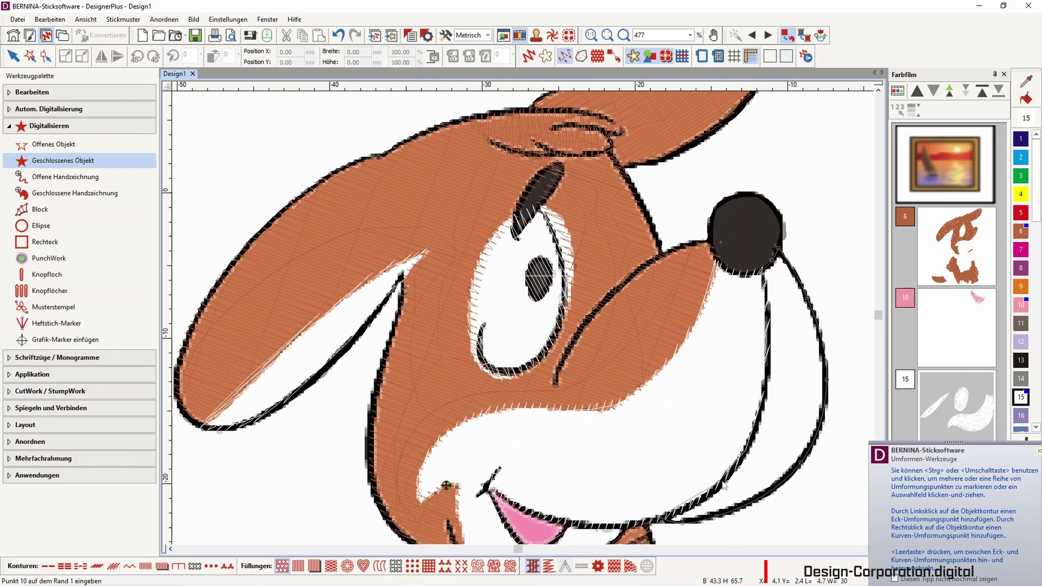
# Trace the far muzzle strip's inner edge back up to the nose and complete the closed object.
pyautogui.click(724, 480)
pyautogui.click(767, 424)
pyautogui.click(764, 345)
pyautogui.click(765, 282)
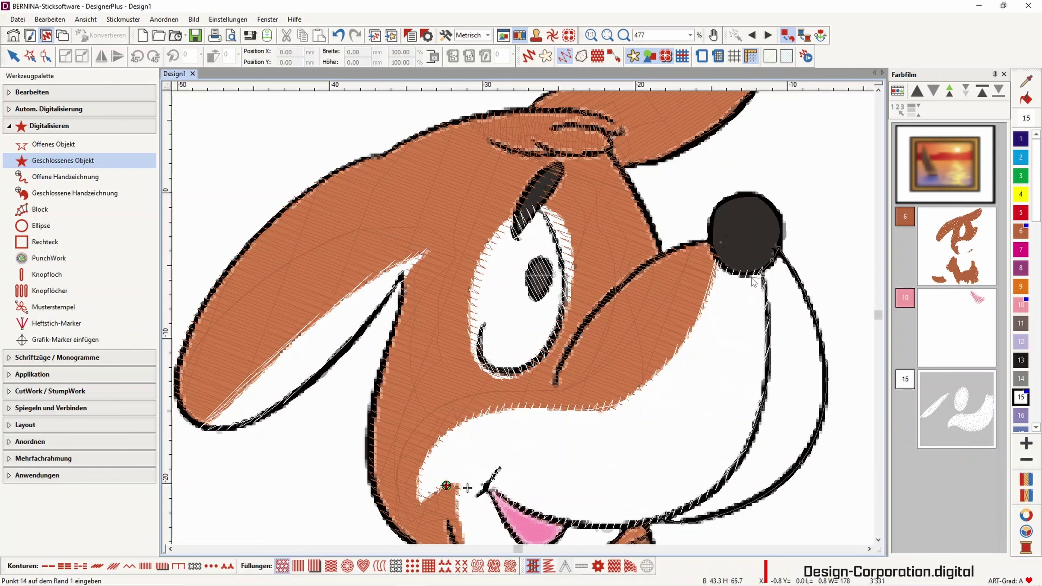
pyautogui.press('Return')
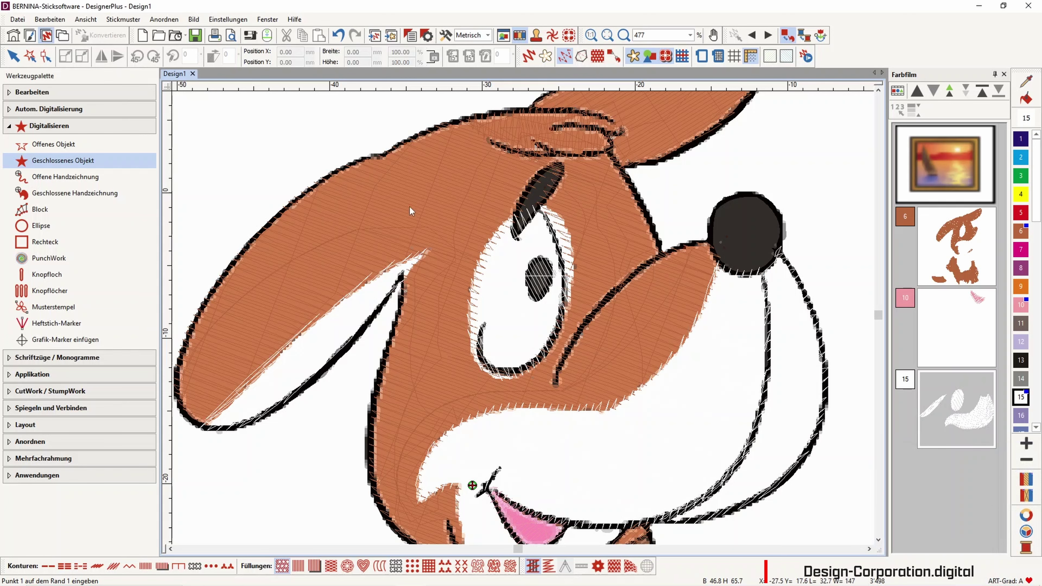
# Rotate the stitch angle of the white strip along the muzzle's front so its stitches slant upward toward the outer edge.
pyautogui.click(529, 56)
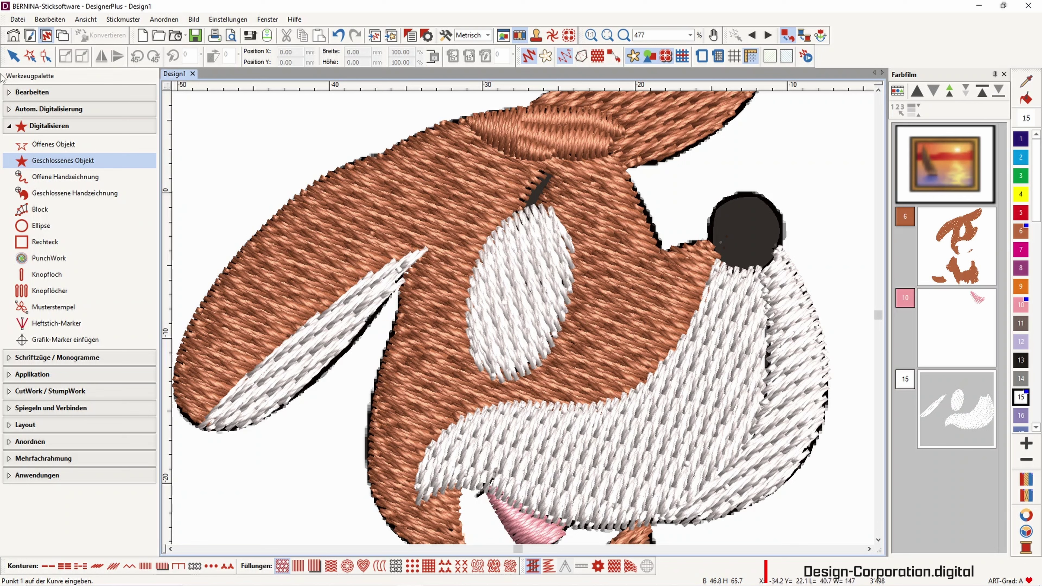
pyautogui.click(46, 56)
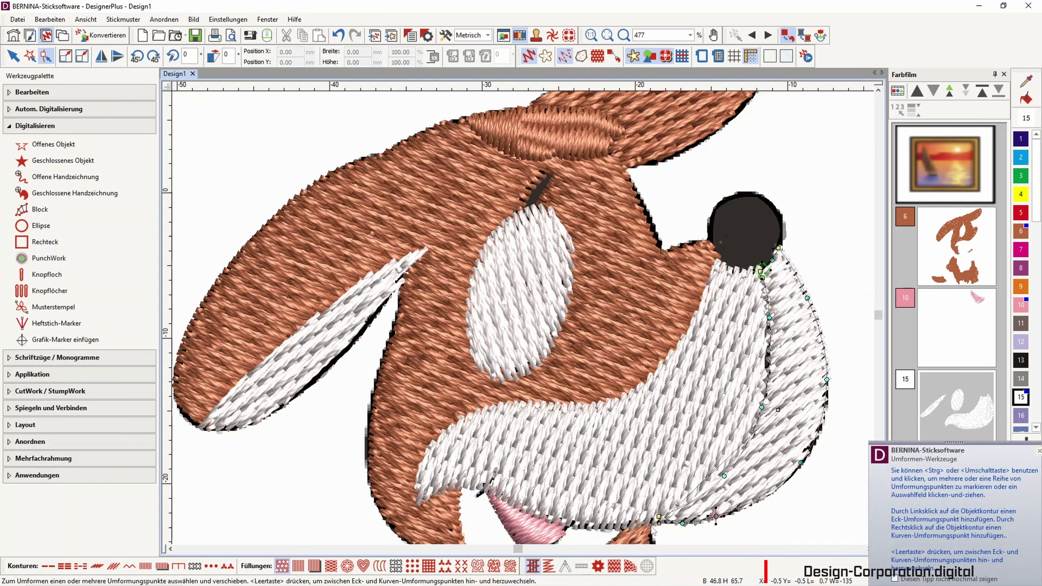
pyautogui.moveTo(817, 528); pyautogui.dragTo(856, 455)
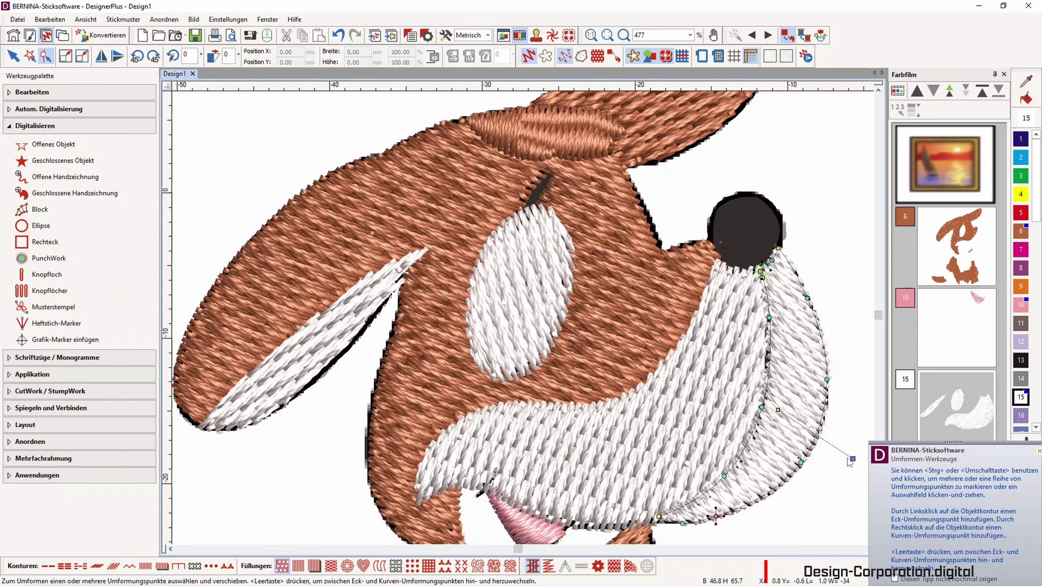
pyautogui.scroll(1, 779, 438)
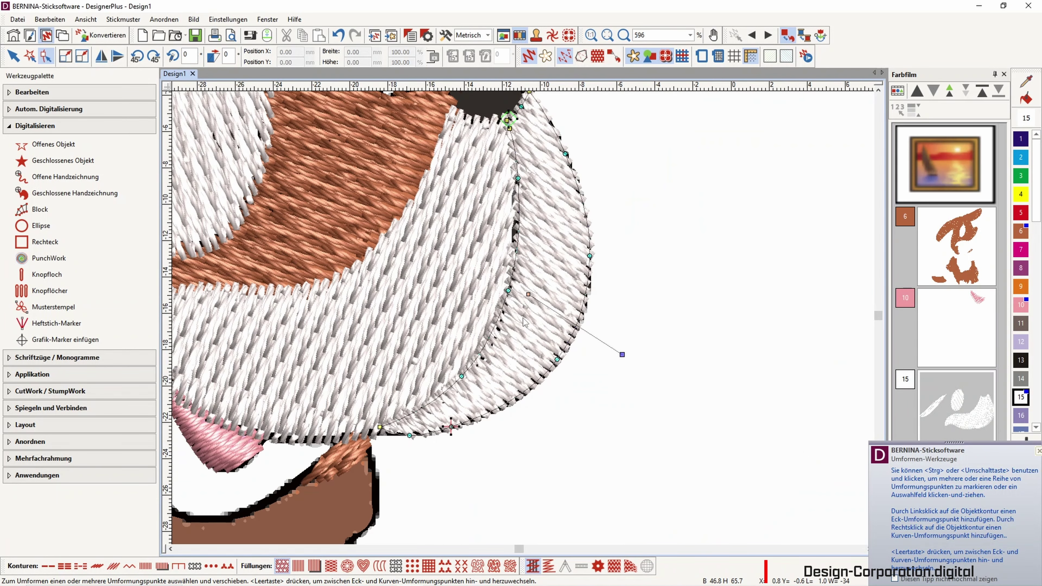
pyautogui.scroll(-4, 516, 315)
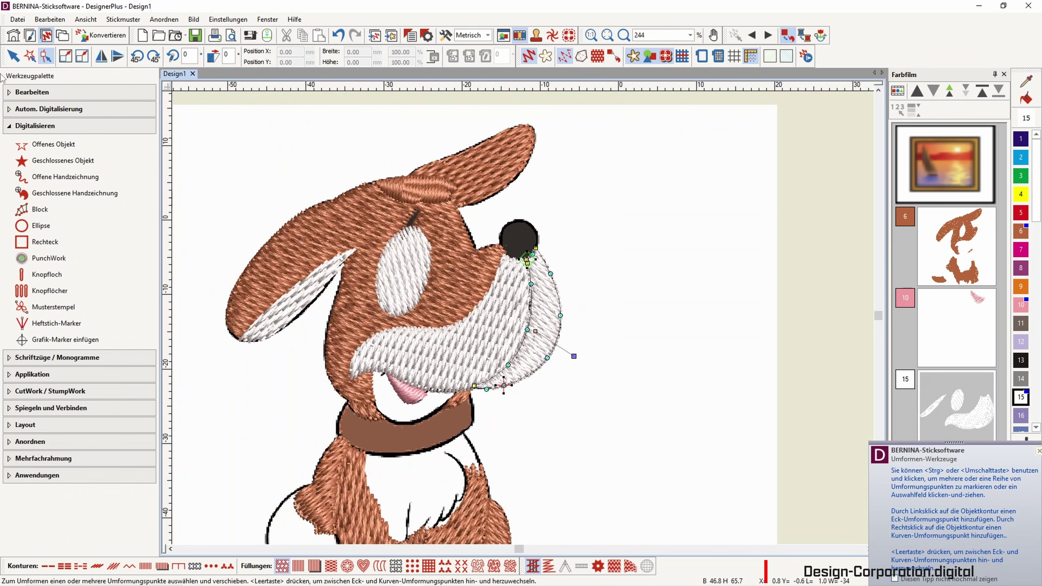
pyautogui.click(13, 56)
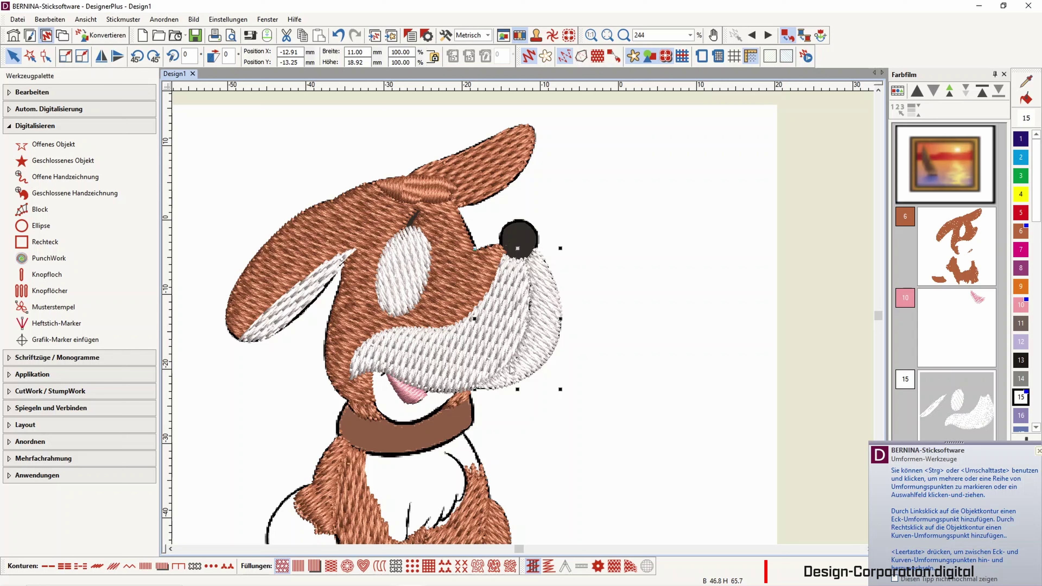
pyautogui.click(46, 56)
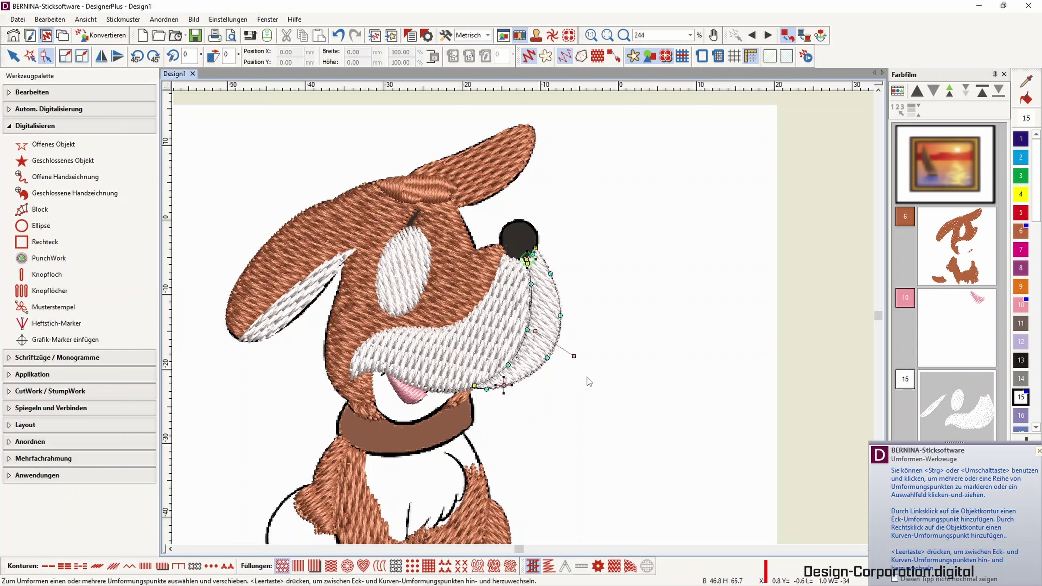
pyautogui.moveTo(575, 355); pyautogui.dragTo(601, 266)
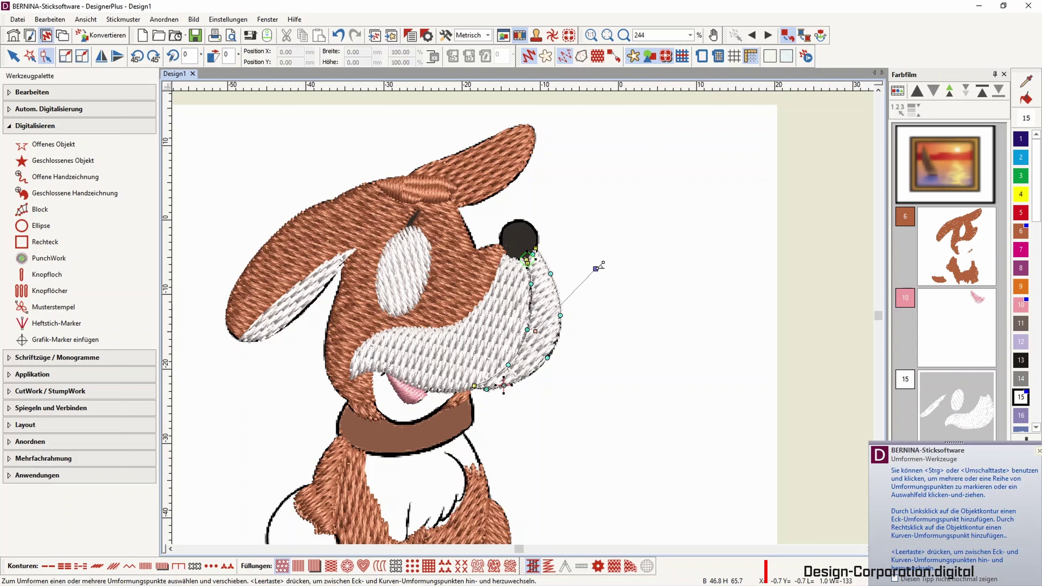
# Start a closed object for the white chin, tracing from beneath the muzzle along the collar and up the brown cheek's edge.
pyautogui.click(49, 162)
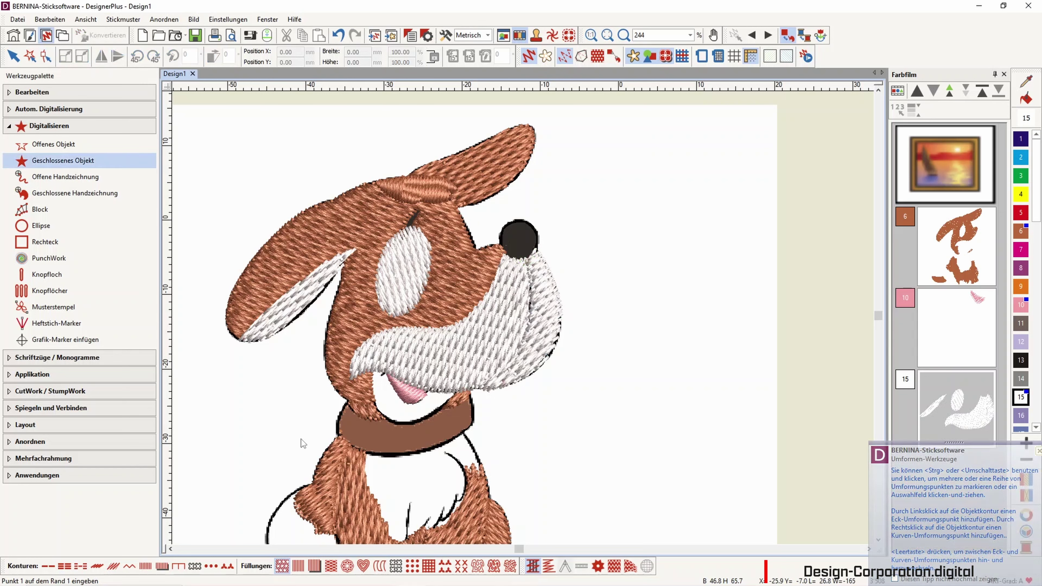
pyautogui.click(529, 57)
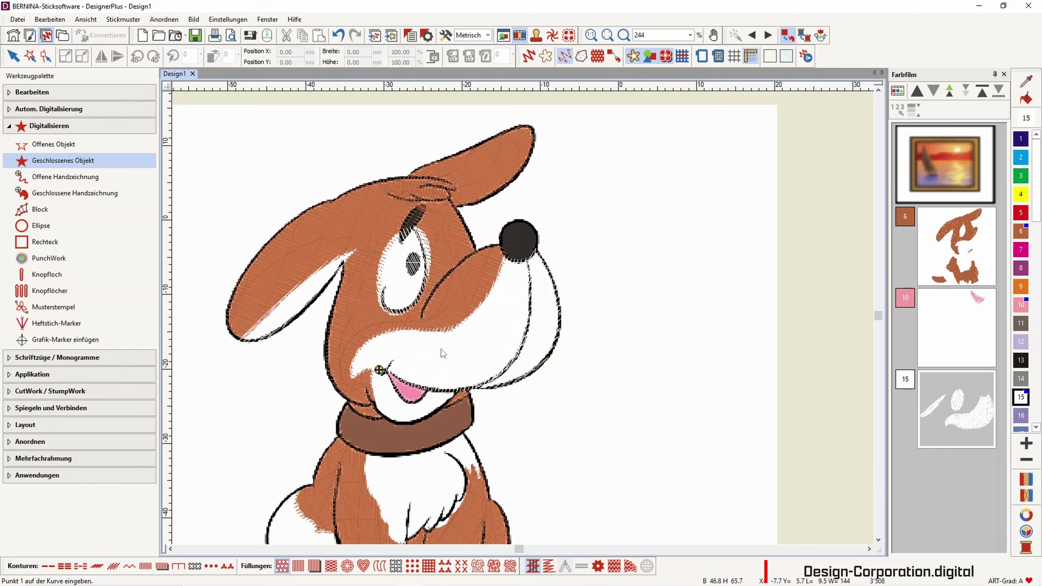
pyautogui.scroll(1, 396, 423)
pyautogui.scroll(3, 524, 322)
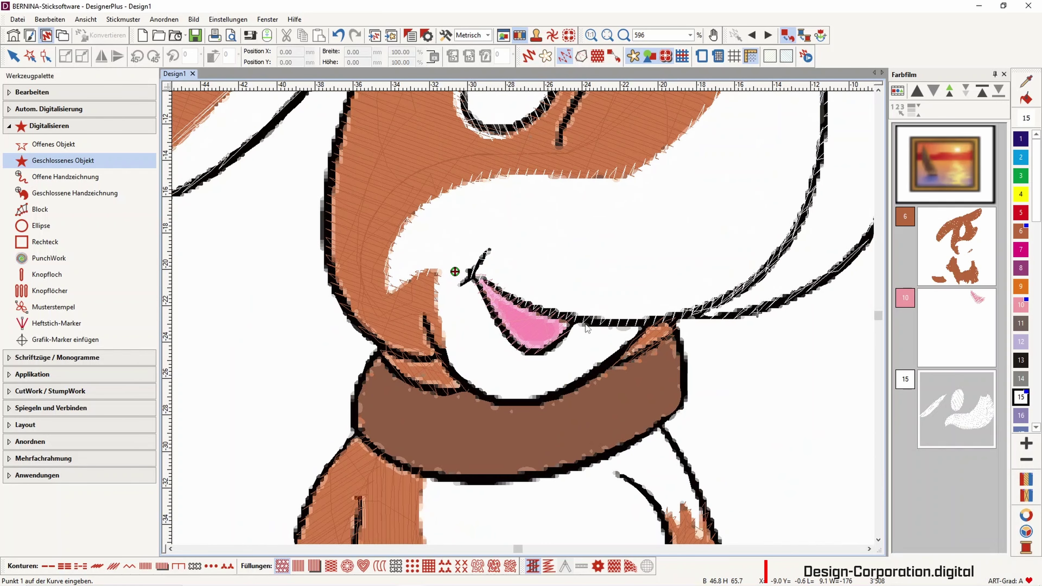
pyautogui.click(580, 327)
pyautogui.click(622, 326)
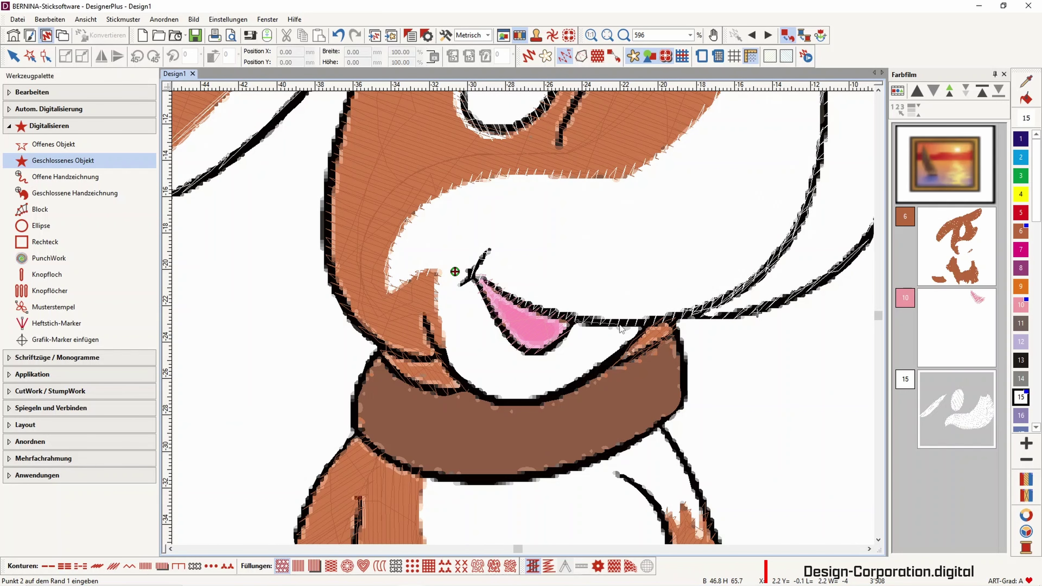
pyautogui.click(560, 394)
pyautogui.click(499, 402)
pyautogui.click(471, 388)
pyautogui.click(446, 361)
pyautogui.click(435, 324)
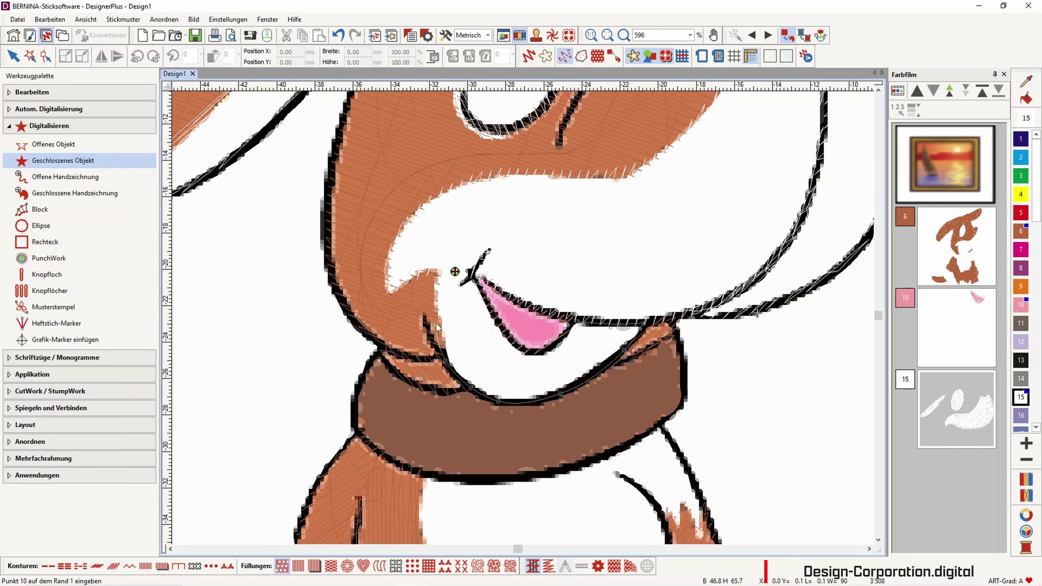
pyautogui.click(436, 274)
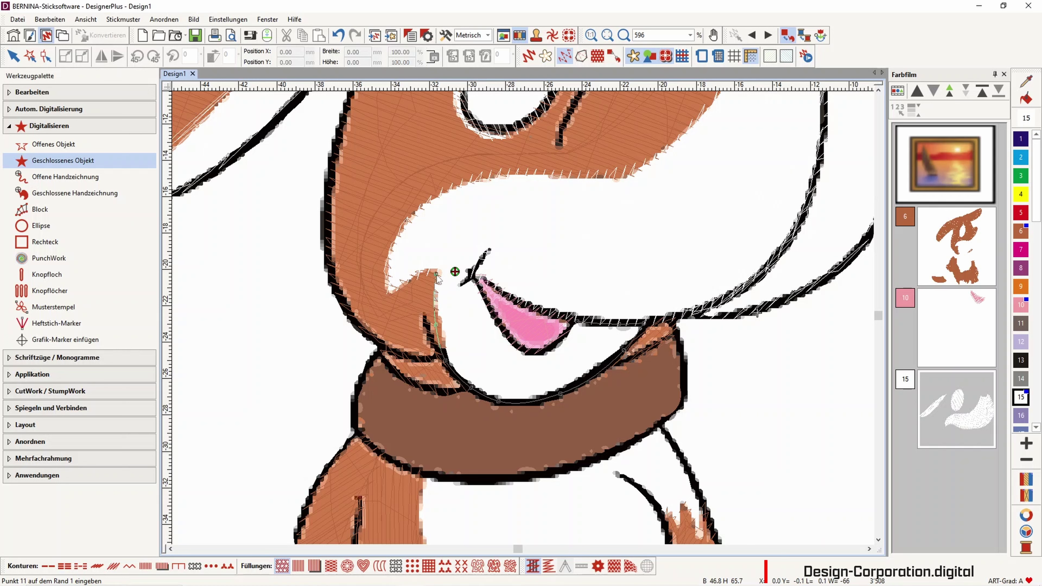
# Trace the chin outline past the mouth corner and around the tongue's lower edge, and complete the closed shape.
pyautogui.click(455, 272)
pyautogui.click(476, 280)
pyautogui.click(492, 316)
pyautogui.click(522, 346)
pyautogui.click(541, 353)
pyautogui.click(560, 344)
pyautogui.click(574, 325)
pyautogui.press('Return')
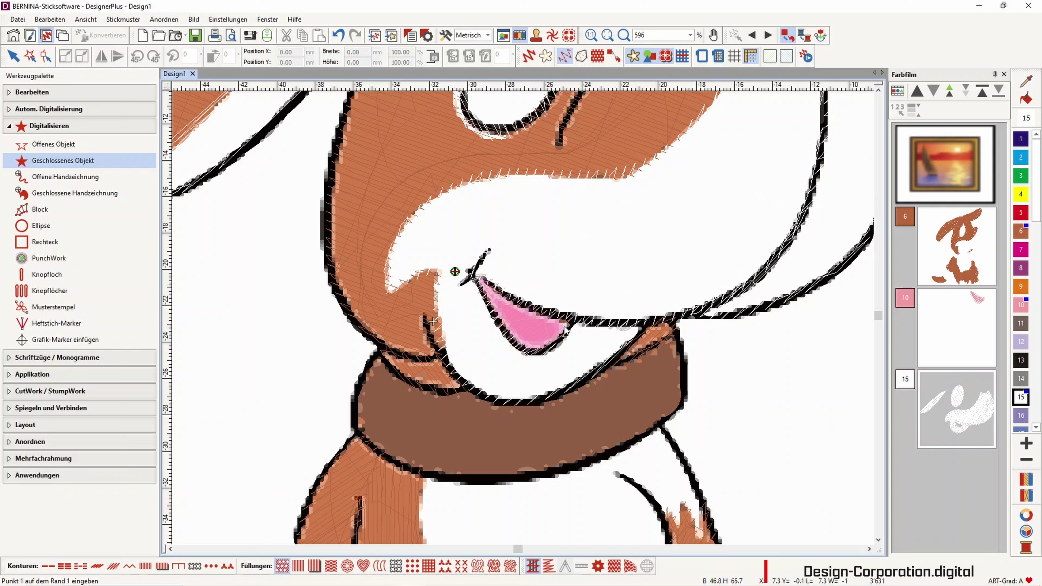
# Add three fanned-out stitch angles across the white chin object, following its curve around the tongue.
pyautogui.click(13, 57)
pyautogui.click(21, 91)
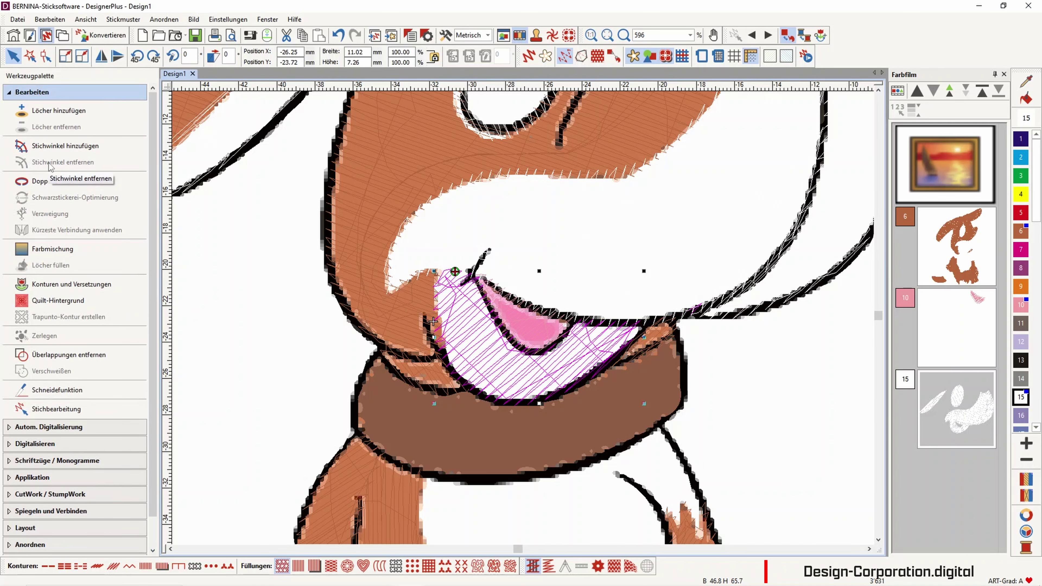
pyautogui.click(54, 146)
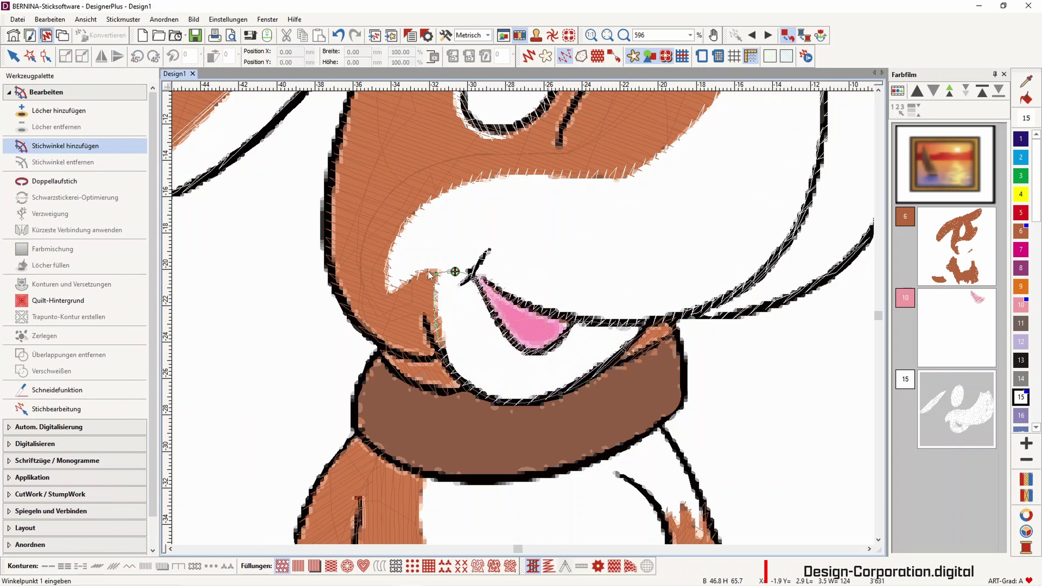
pyautogui.click(489, 293)
pyautogui.click(385, 339)
pyautogui.click(525, 340)
pyautogui.click(490, 406)
pyautogui.click(551, 339)
pyautogui.click(604, 409)
pyautogui.press('Return')
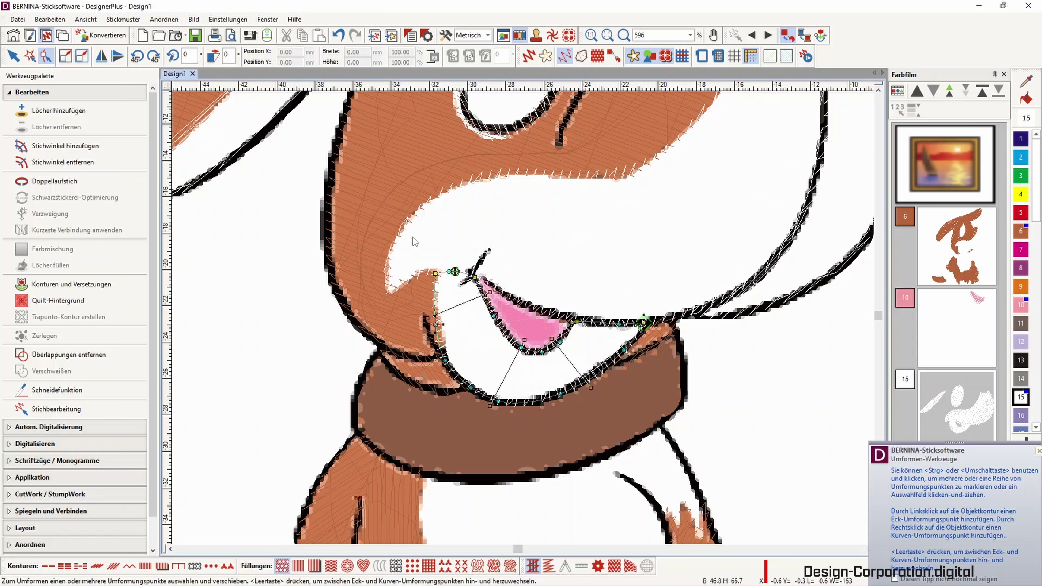
# Reshape the brown face object's pointed notch beside the mouth by adjusting its corner and the neighbouring curve node.
pyautogui.click(404, 232)
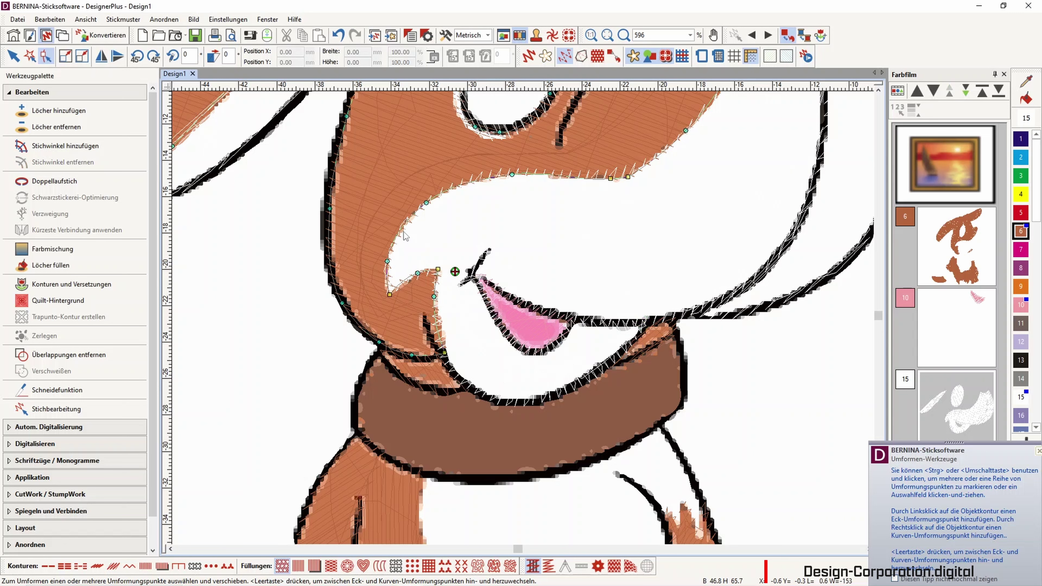
pyautogui.click(424, 202)
pyautogui.click(387, 261)
pyautogui.scroll(2, 495, 270)
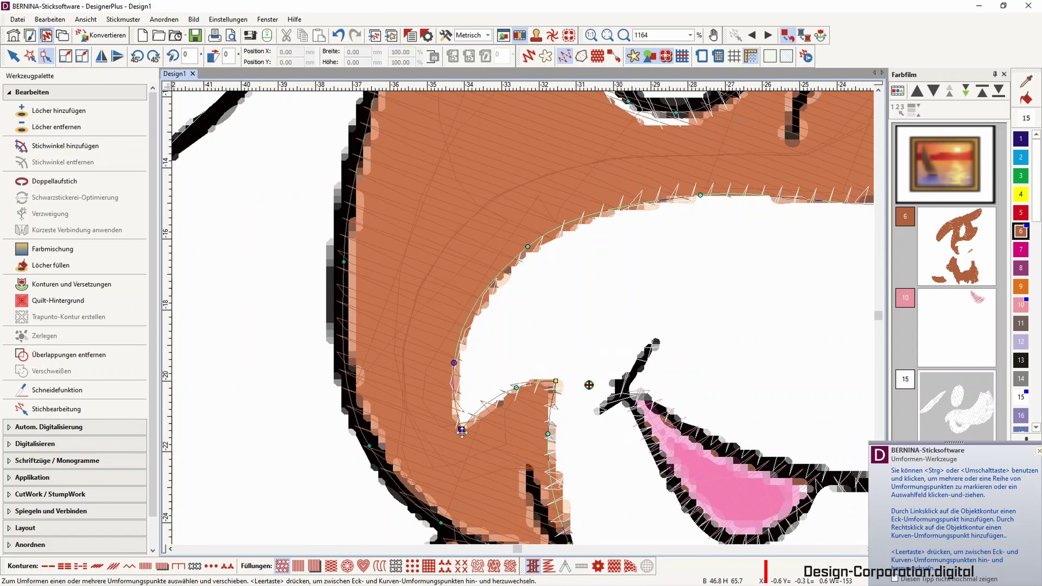
pyautogui.moveTo(462, 431); pyautogui.dragTo(460, 440)
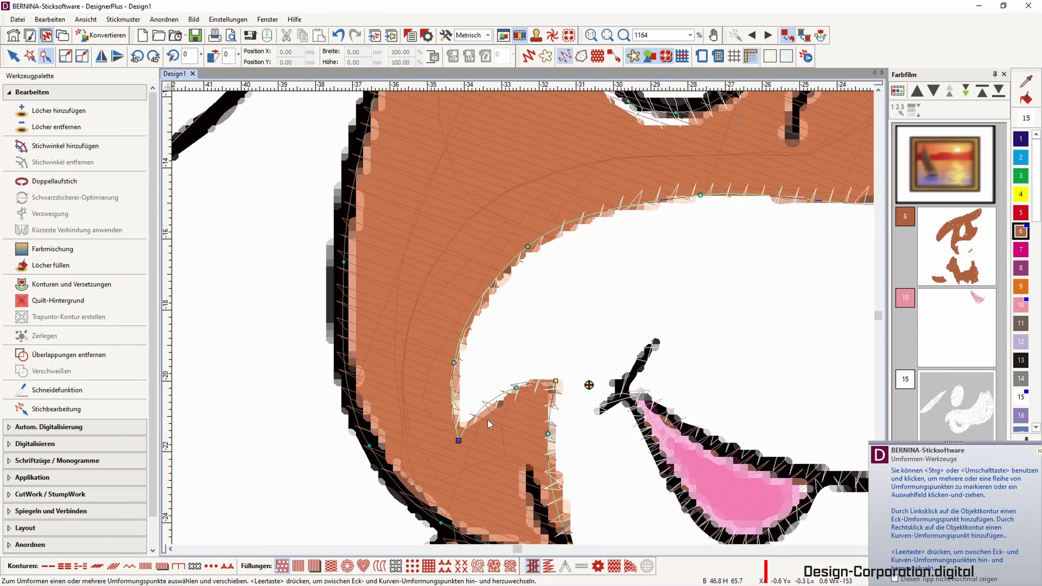
pyautogui.moveTo(516, 387); pyautogui.dragTo(518, 393)
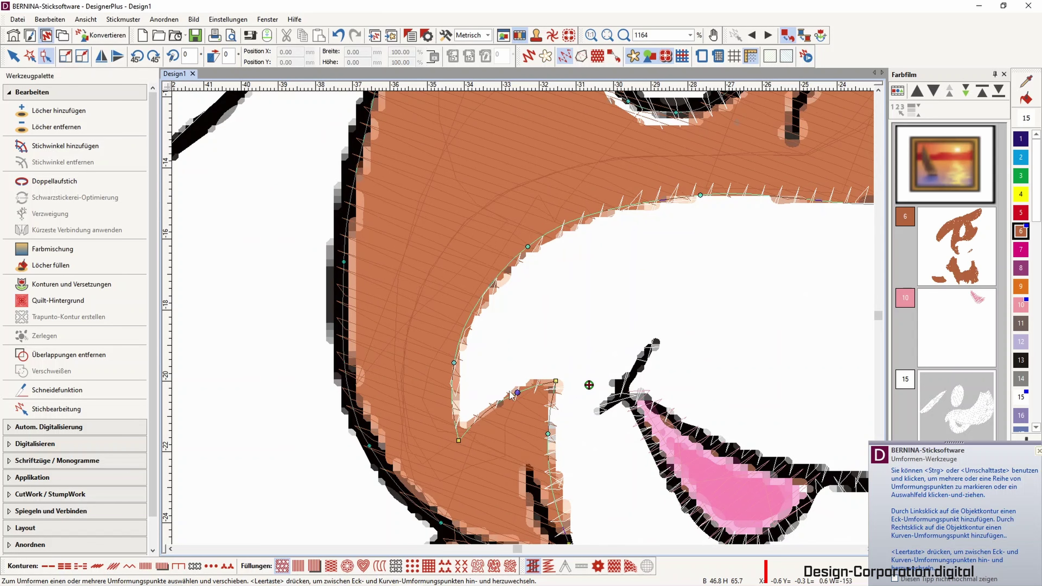
pyautogui.moveTo(517, 393); pyautogui.dragTo(514, 386)
pyautogui.click(527, 333)
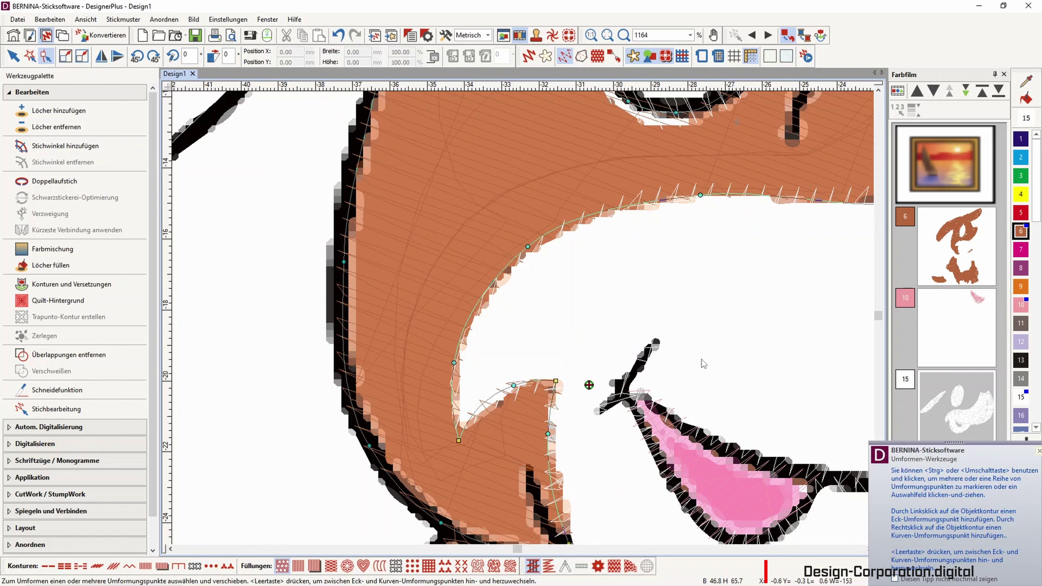
pyautogui.scroll(-2, 712, 372)
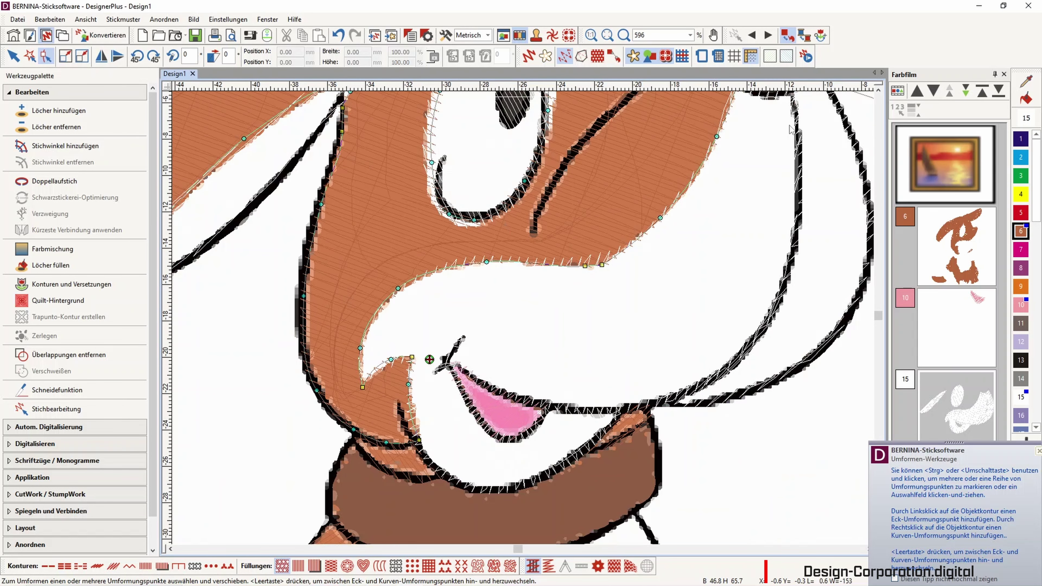
# Reshape the white muzzle object's upper contour below the eye so it overlaps the brown face fill.
pyautogui.click(14, 56)
pyautogui.click(661, 295)
pyautogui.click(46, 56)
pyautogui.moveTo(389, 300); pyautogui.dragTo(385, 295)
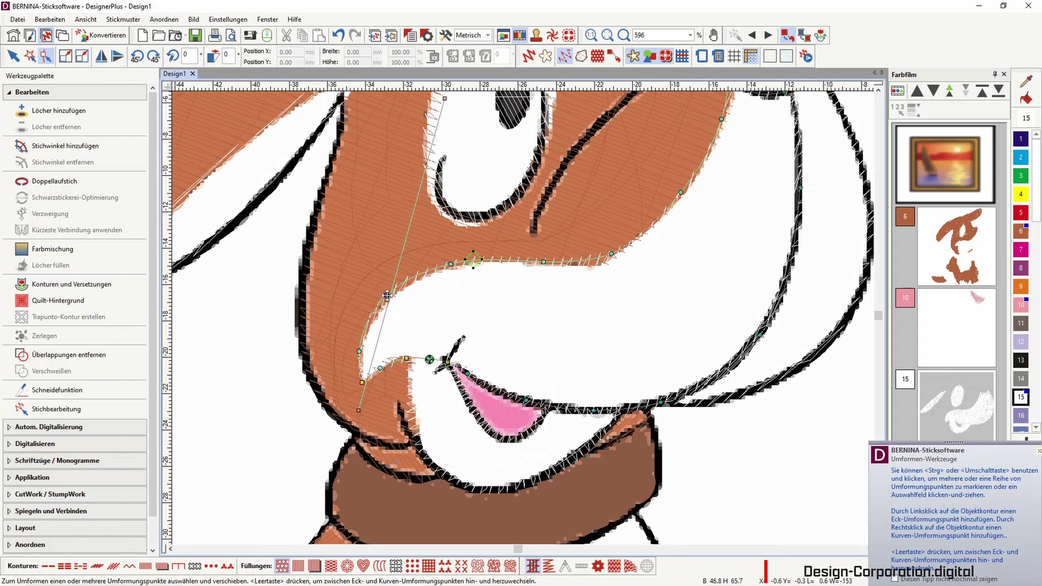
pyautogui.click(451, 264)
pyautogui.moveTo(450, 264); pyautogui.dragTo(473, 260)
pyautogui.moveTo(544, 260); pyautogui.dragTo(542, 258)
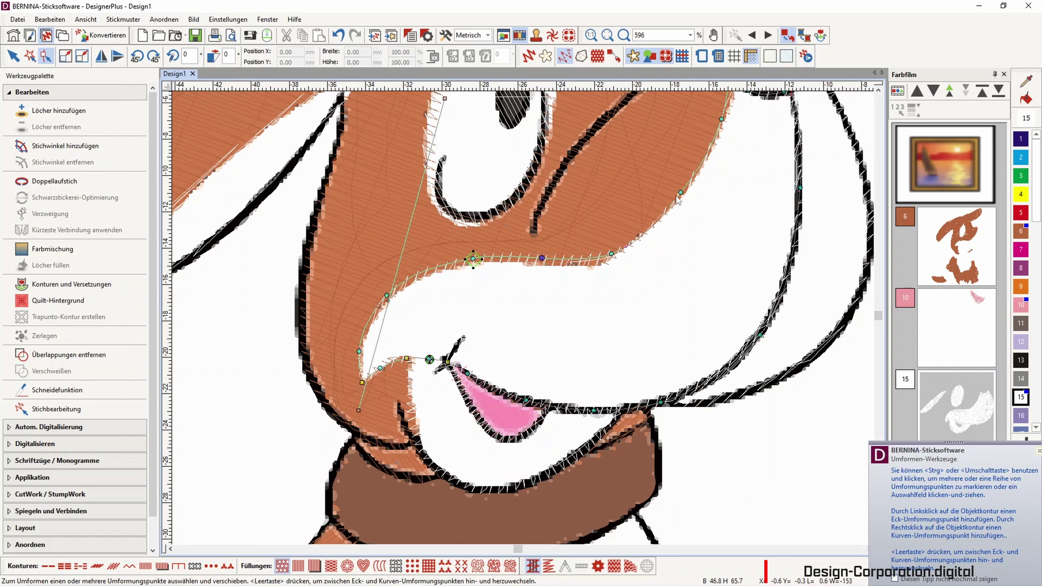
# Adjust the white muzzle's contour nodes along the brown snout up to the nose so the two fills overlap.
pyautogui.moveTo(680, 193); pyautogui.dragTo(672, 199)
pyautogui.moveTo(612, 253); pyautogui.dragTo(631, 236)
pyautogui.click(635, 236)
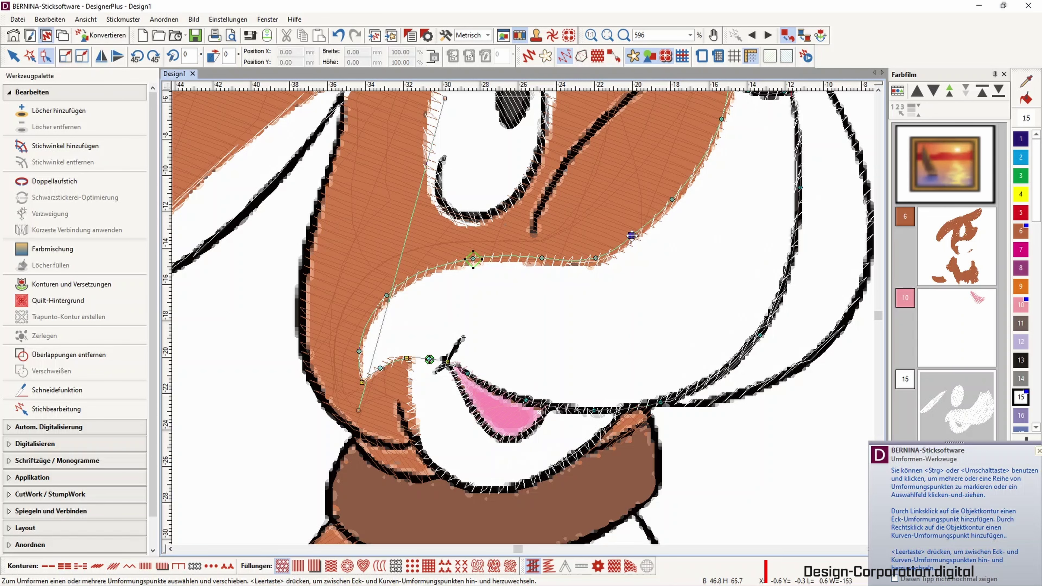
pyautogui.scroll(1, 715, 129)
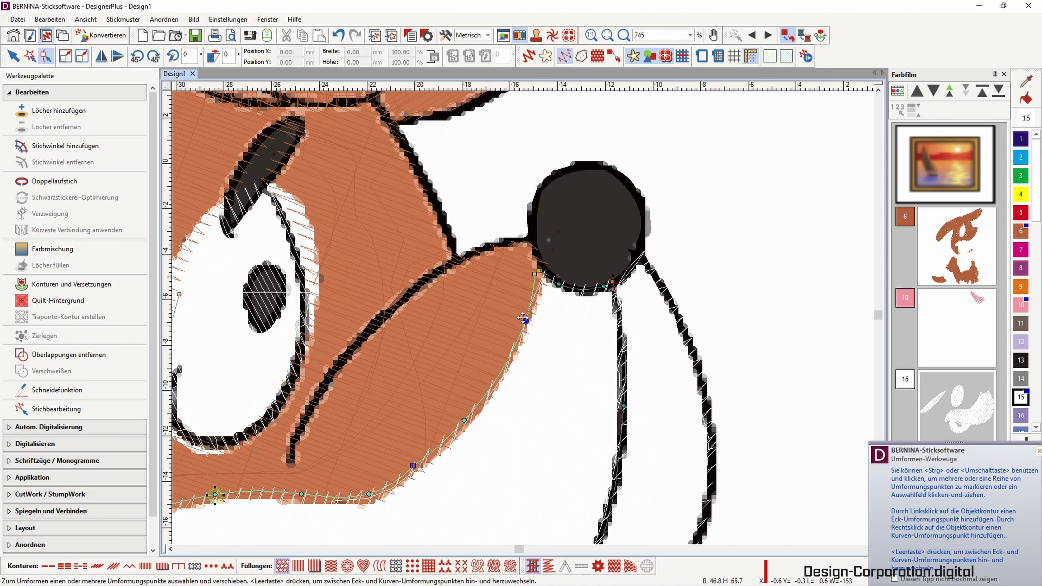
pyautogui.moveTo(523, 318); pyautogui.dragTo(524, 323)
# Extend the white muzzle's pointed corner near the mouth deeper into the brown face and adjust the adjoining curve node.
pyautogui.scroll(-4, 523, 325)
pyautogui.scroll(4, 501, 231)
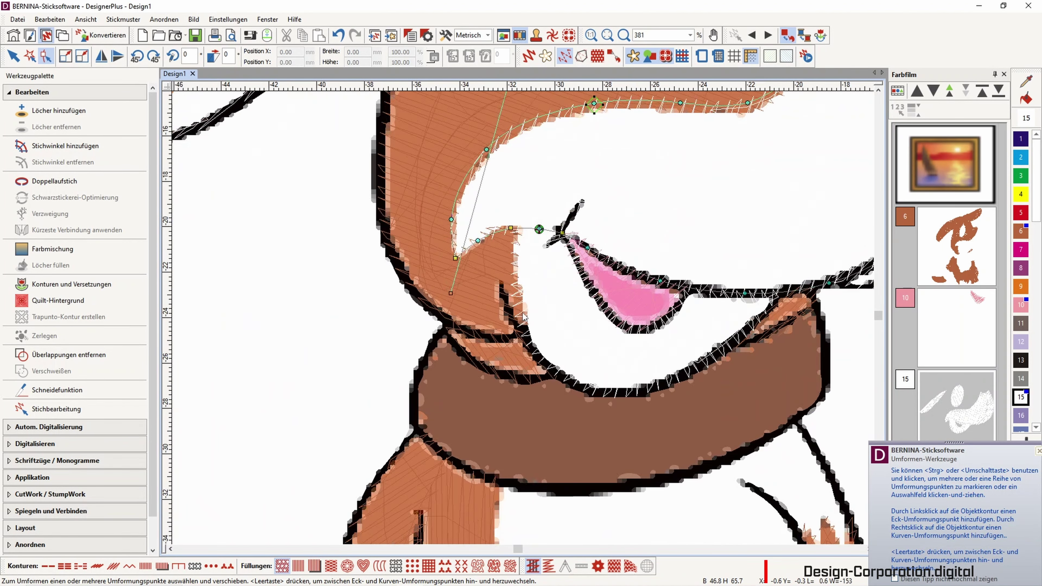
pyautogui.scroll(3, 502, 231)
pyautogui.moveTo(461, 365); pyautogui.dragTo(466, 376)
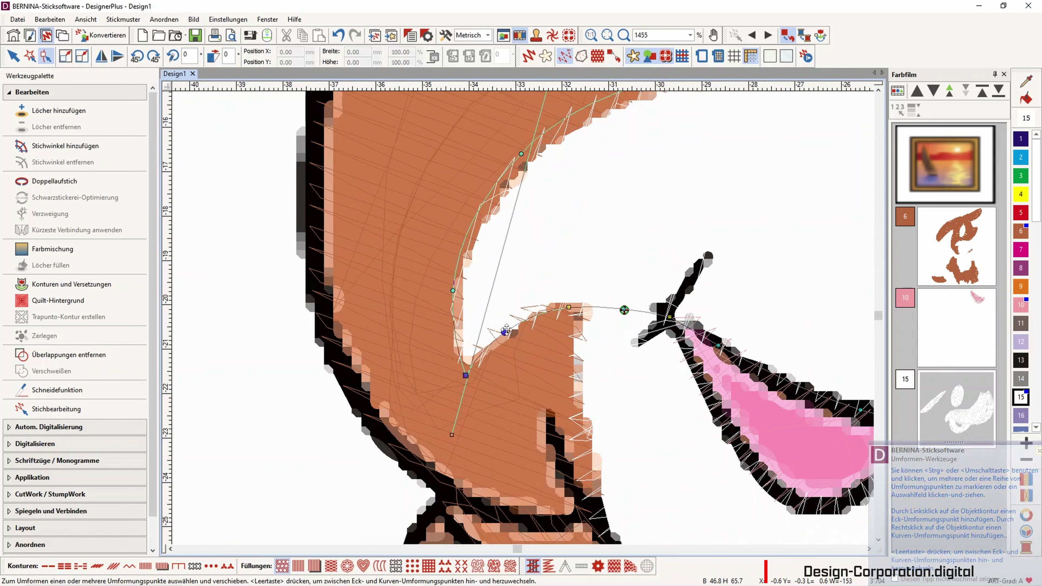
pyautogui.moveTo(504, 332); pyautogui.dragTo(511, 334)
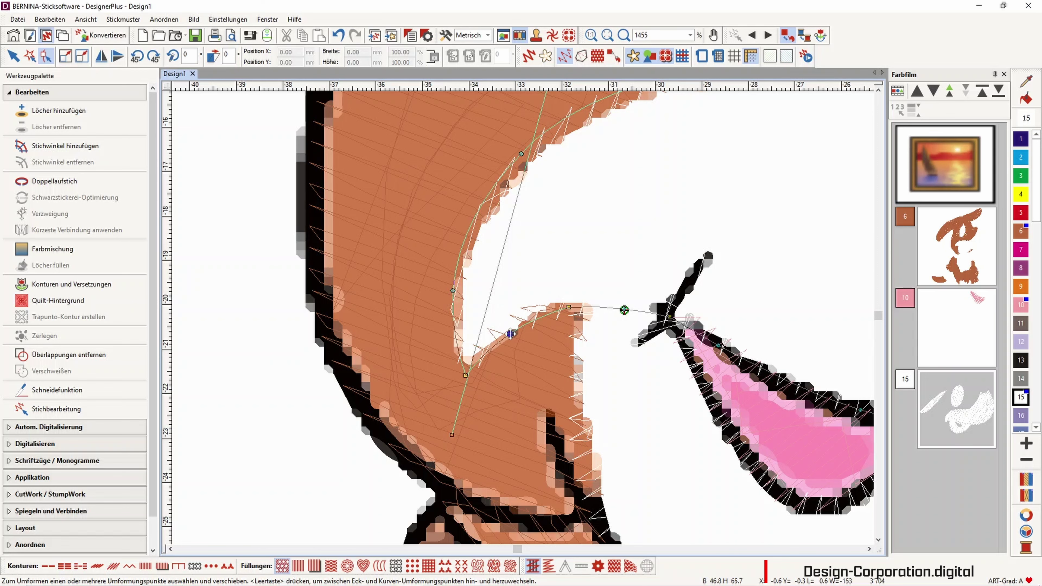
pyautogui.scroll(-3, 513, 335)
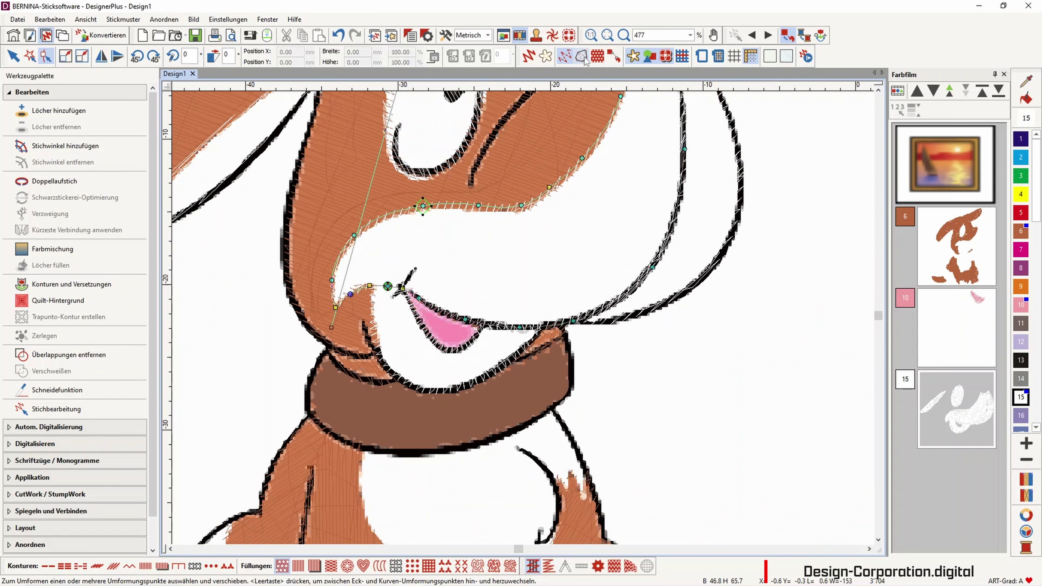
# Show the realistic stitch preview, end the muzzle reshaping and open the digitizing tools with the dog's lower body in view.
pyautogui.click(528, 57)
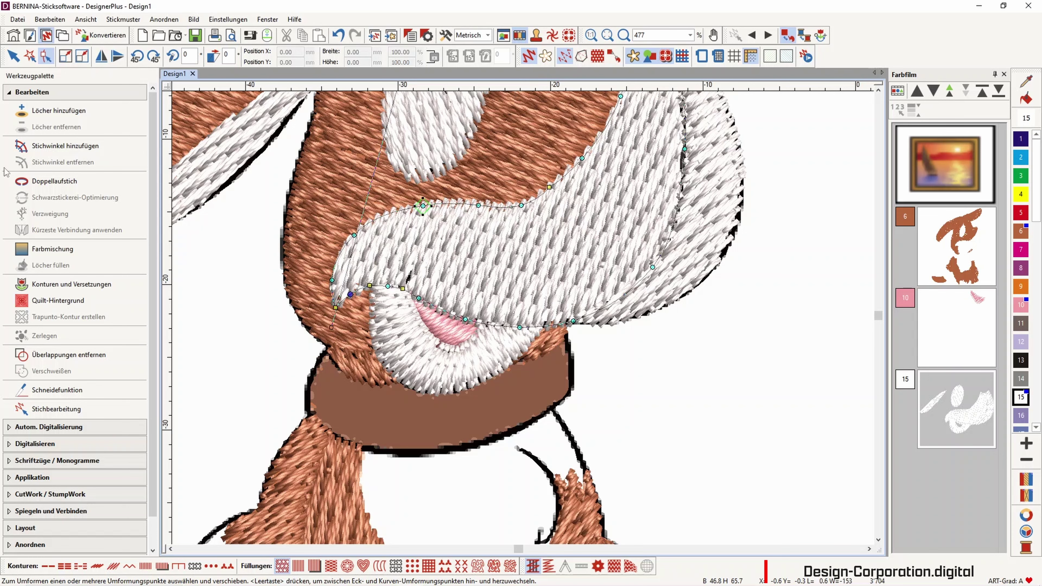
pyautogui.click(13, 57)
pyautogui.scroll(-2, 513, 388)
pyautogui.scroll(2, 520, 255)
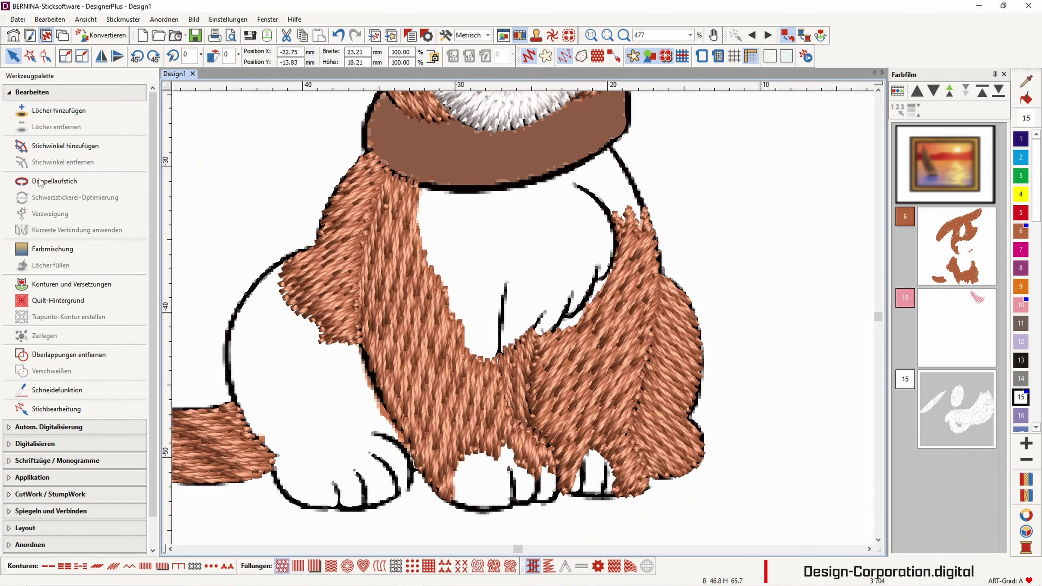
pyautogui.click(46, 444)
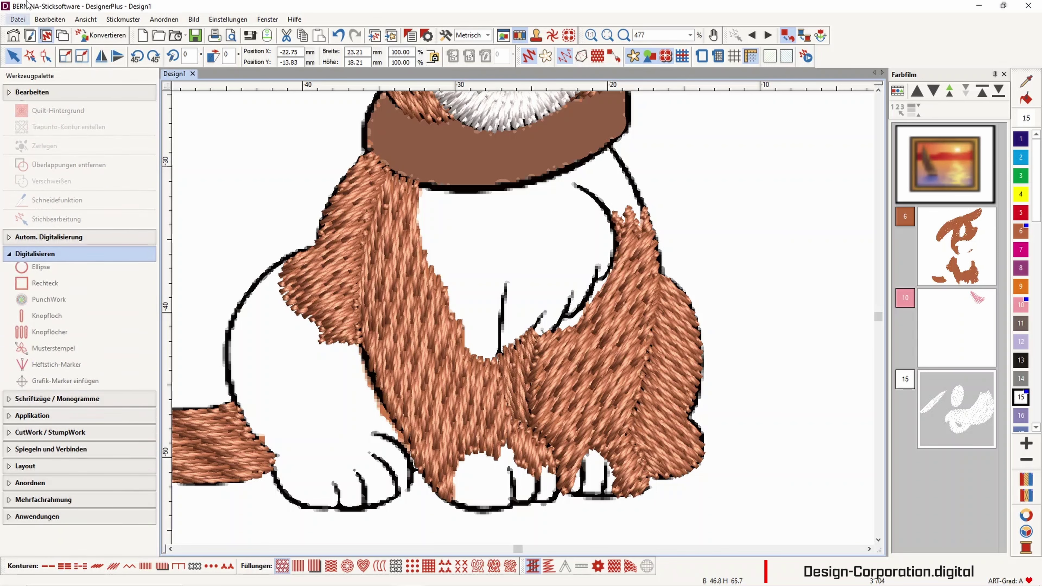
# Start a closed object for the white chest, tracing its upper edge along the collar's lower border and onto the shoulder outline.
pyautogui.click(63, 160)
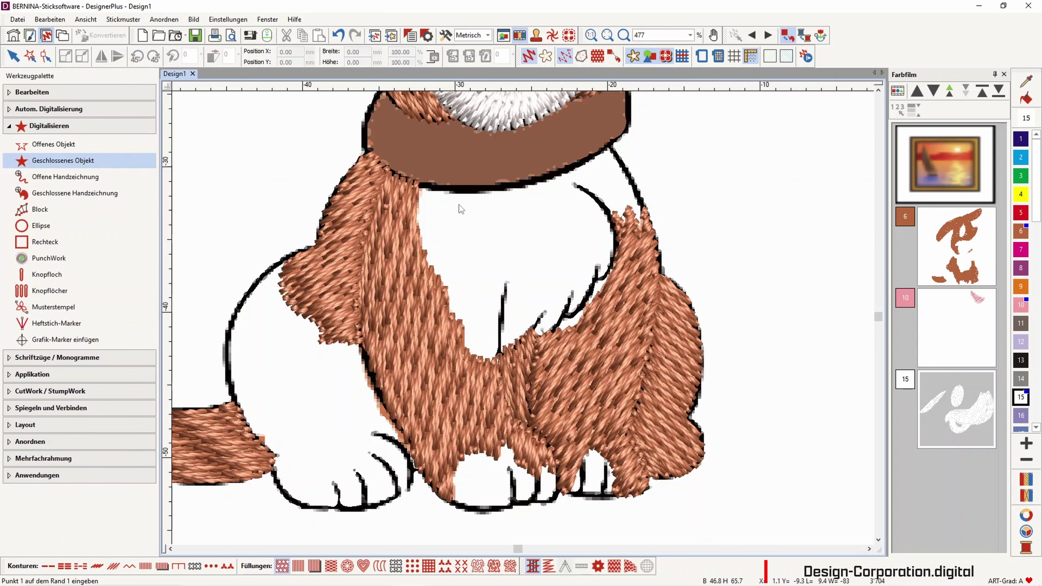
pyautogui.click(416, 184)
pyautogui.click(468, 192)
pyautogui.click(527, 183)
pyautogui.click(579, 163)
pyautogui.click(611, 145)
pyautogui.click(637, 190)
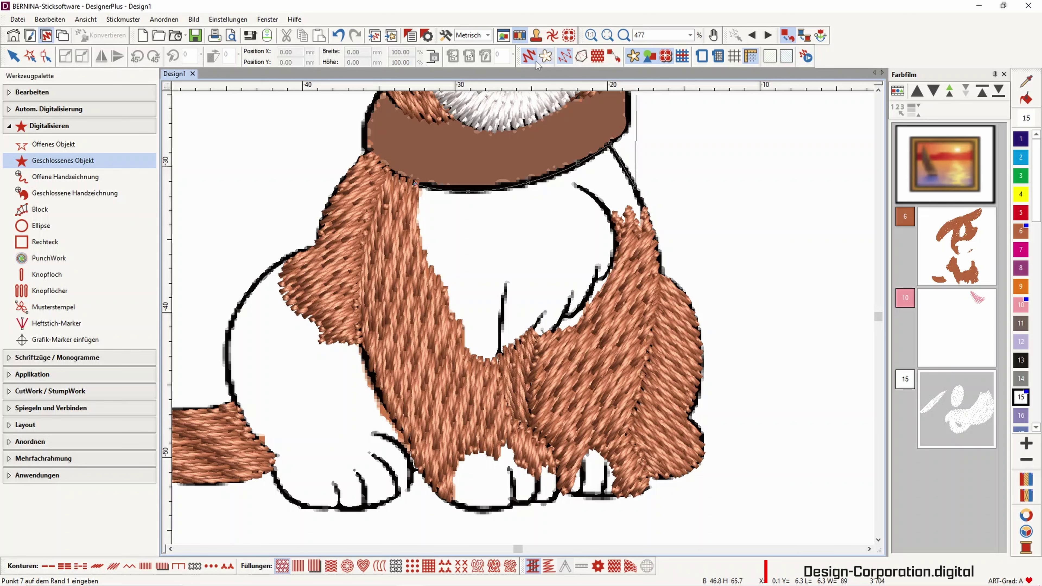
# With the realistic preview off, continue the chest outline down the shoulder, around the jagged fur tips and along the brown leg fill's edge.
pyautogui.click(524, 60)
pyautogui.scroll(1, 614, 197)
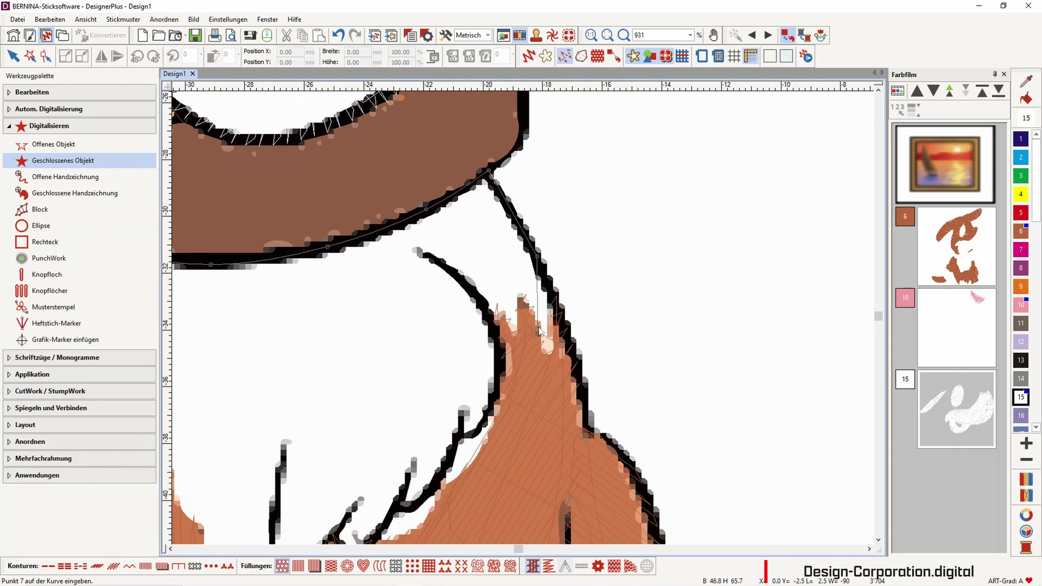
pyautogui.click(556, 311)
pyautogui.click(549, 363)
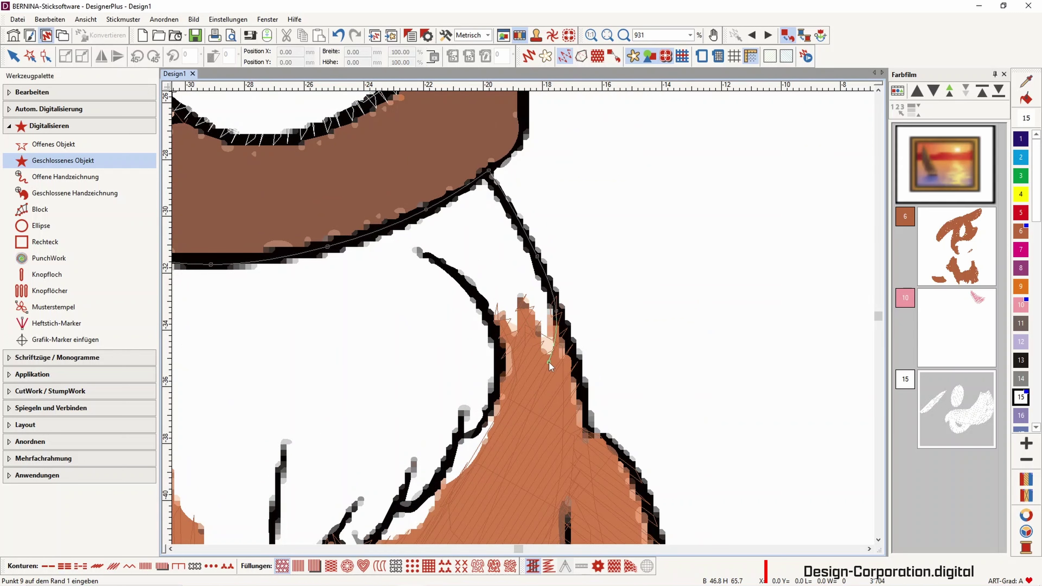
pyautogui.click(531, 323)
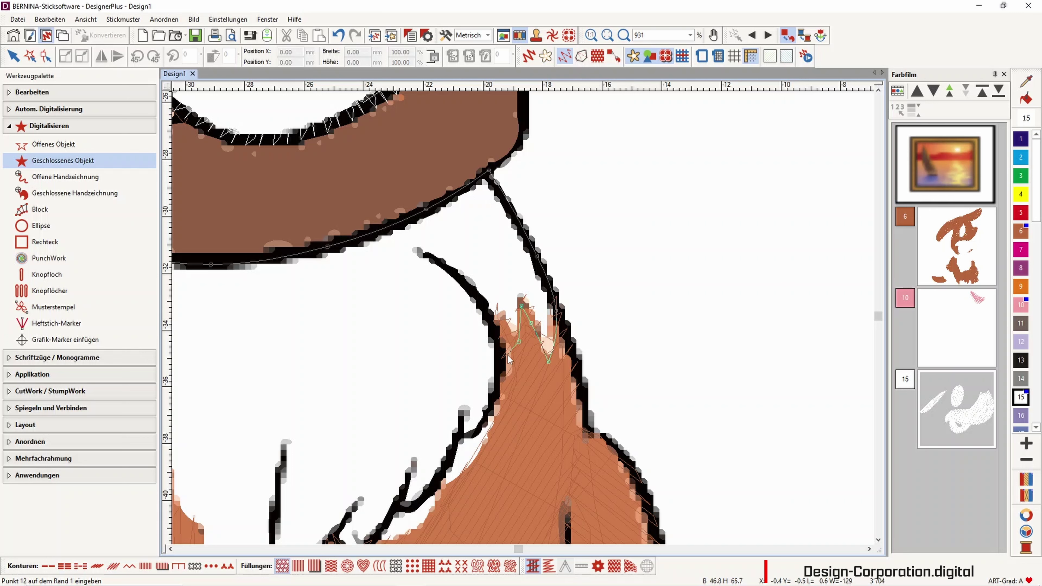
pyautogui.click(498, 410)
pyautogui.click(477, 462)
# Trace the chest's lower fur edge with a slight overlap onto the brown leg fills, past the chest's lowest point.
pyautogui.scroll(-1, 523, 317)
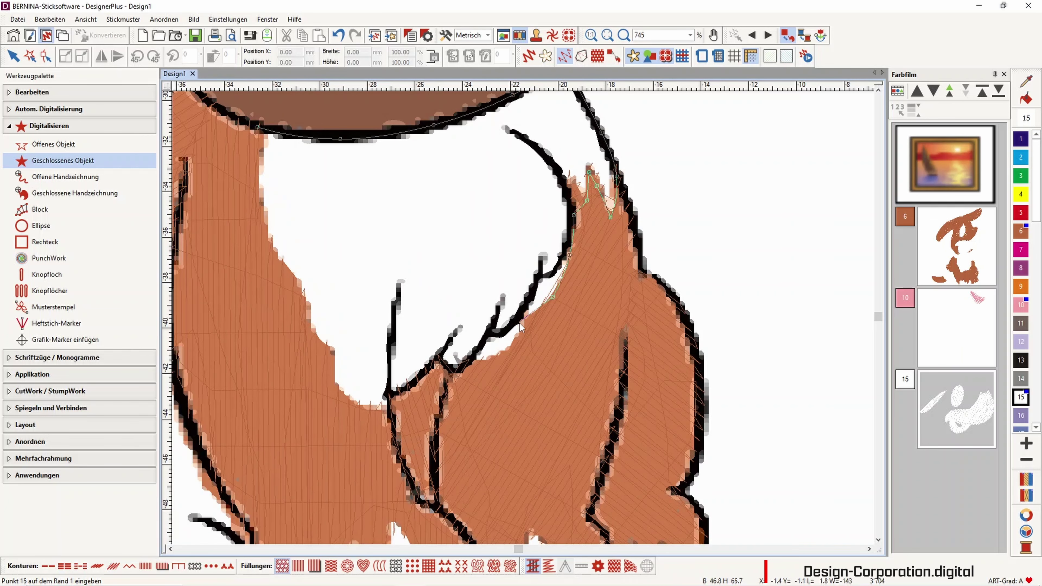
pyautogui.click(504, 358)
pyautogui.click(466, 368)
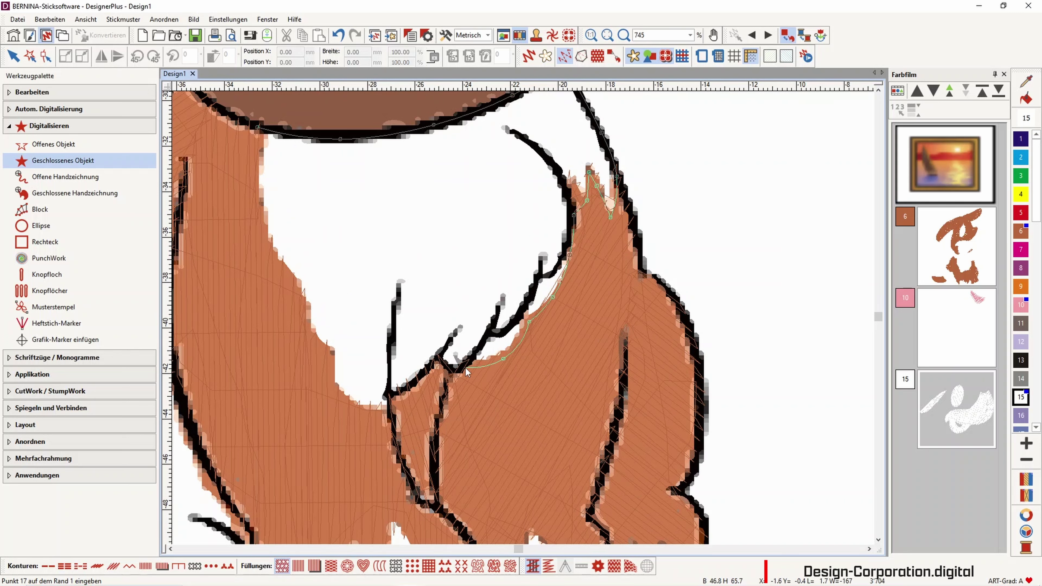
pyautogui.click(448, 370)
pyautogui.click(418, 377)
pyautogui.click(388, 397)
pyautogui.click(331, 383)
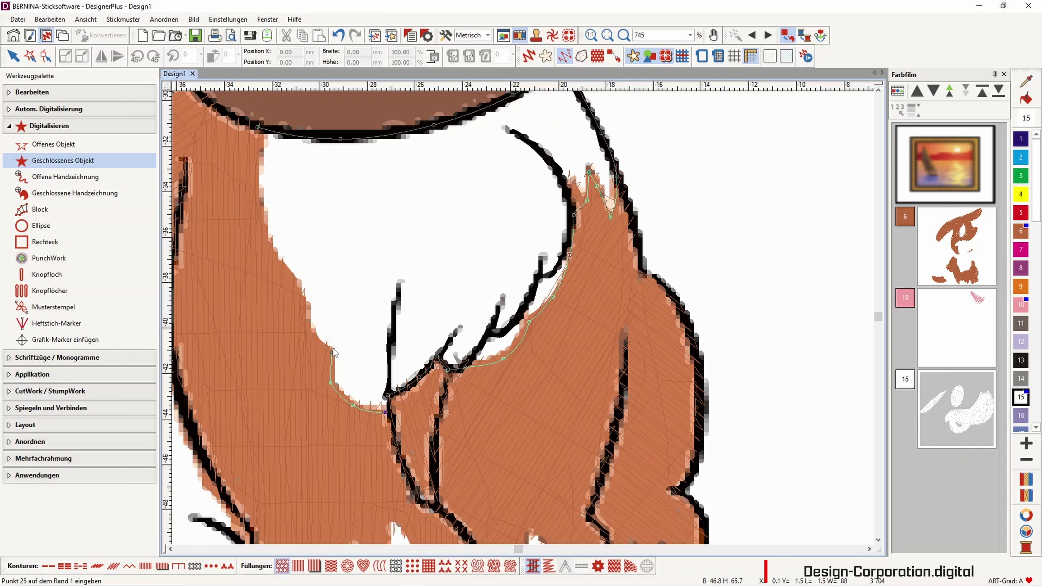
# Trace the chest's remaining side up to the collar over the brown body fill's edge and complete the closed white fill.
pyautogui.click(309, 331)
pyautogui.click(263, 229)
pyautogui.click(256, 149)
pyautogui.click(258, 139)
pyautogui.press('Return')
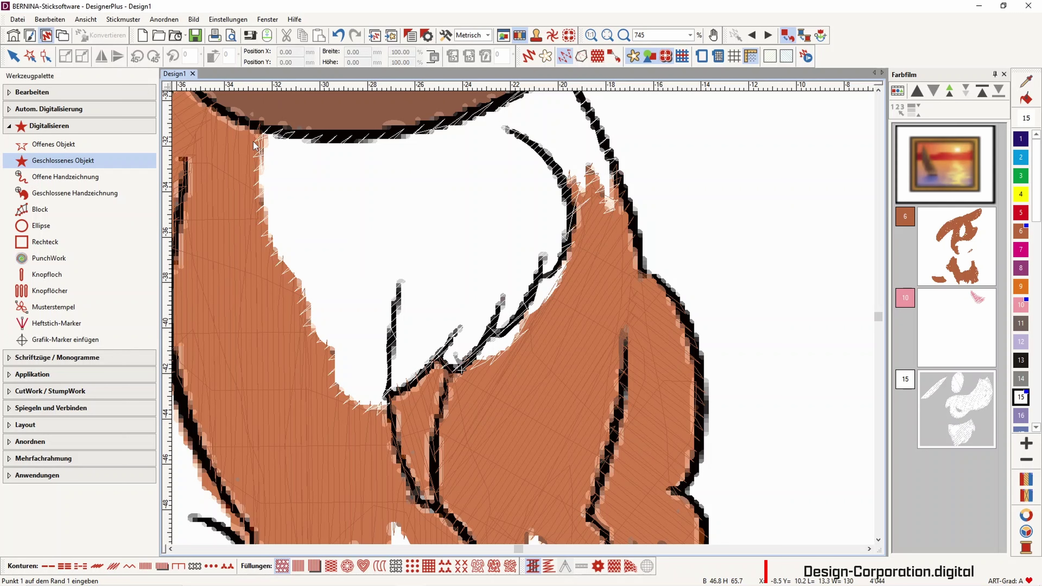
# Reshape the white chest fill by moving the contour node beside the shoulder fur tips up to the tip of the brown fill.
pyautogui.click(47, 57)
pyautogui.press('z')
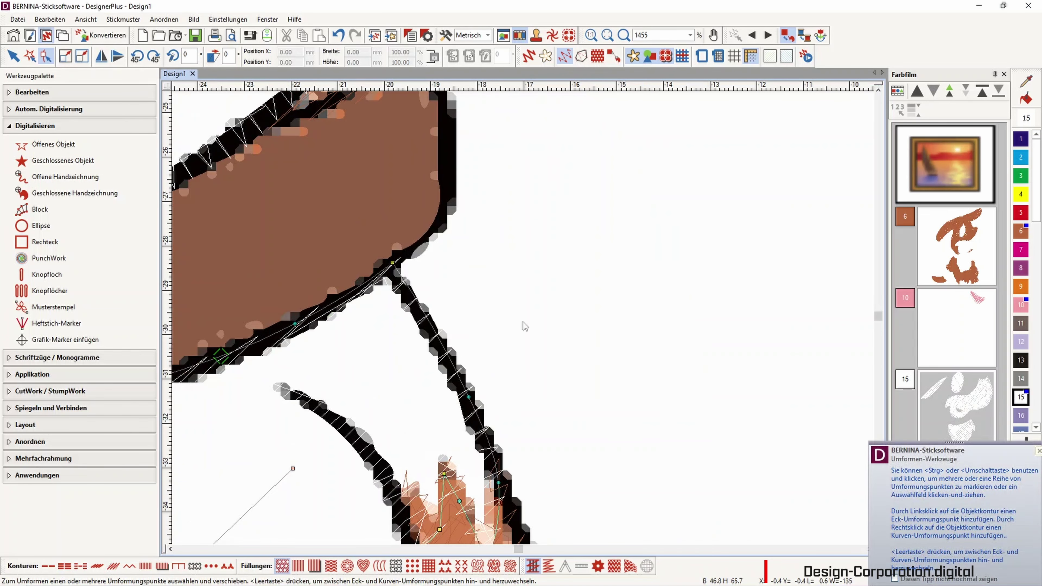
pyautogui.press('c')
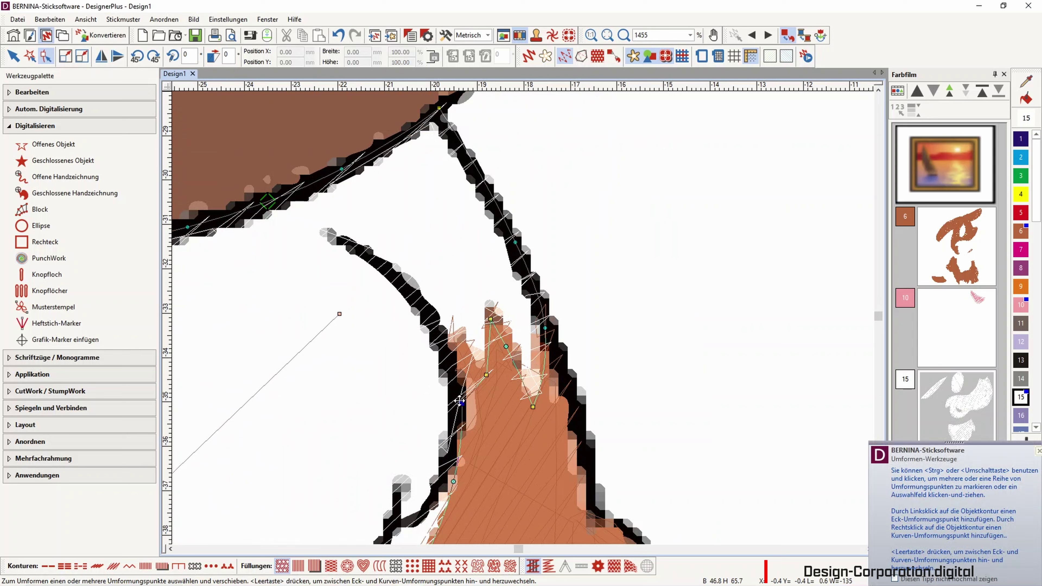
pyautogui.moveTo(462, 404); pyautogui.dragTo(453, 340)
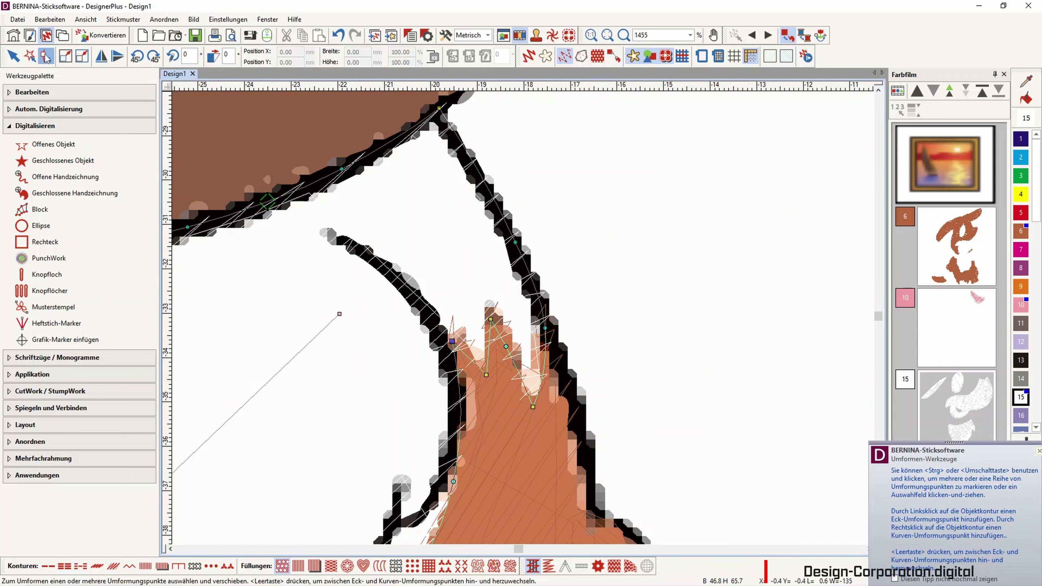
# Turn the chest fill's stitch angle almost vertical and add three stitch angle lines fanning from the collar across the chest.
pyautogui.hotkey('shift', 'z')
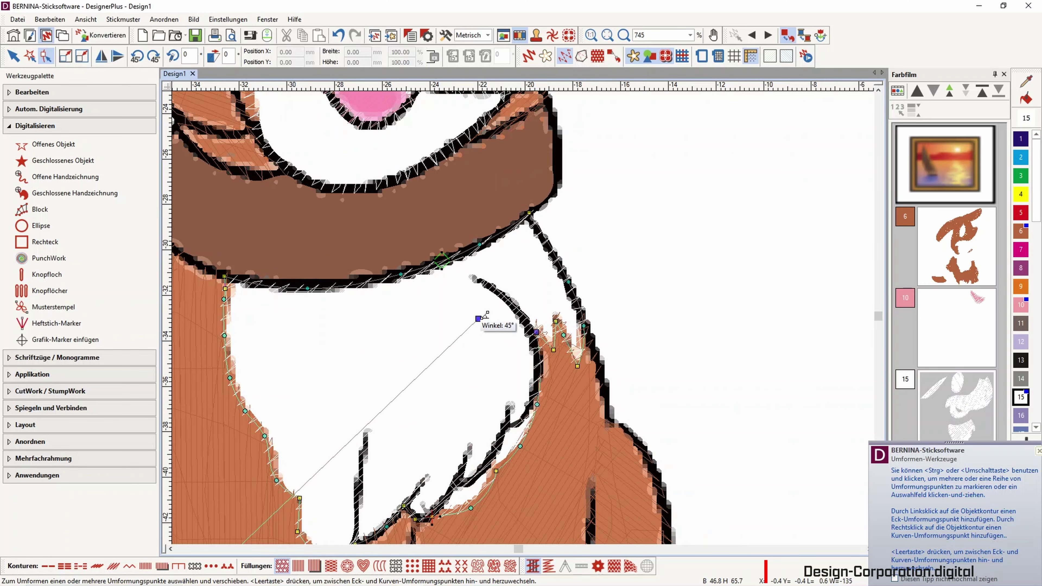
pyautogui.moveTo(478, 318); pyautogui.dragTo(208, 213)
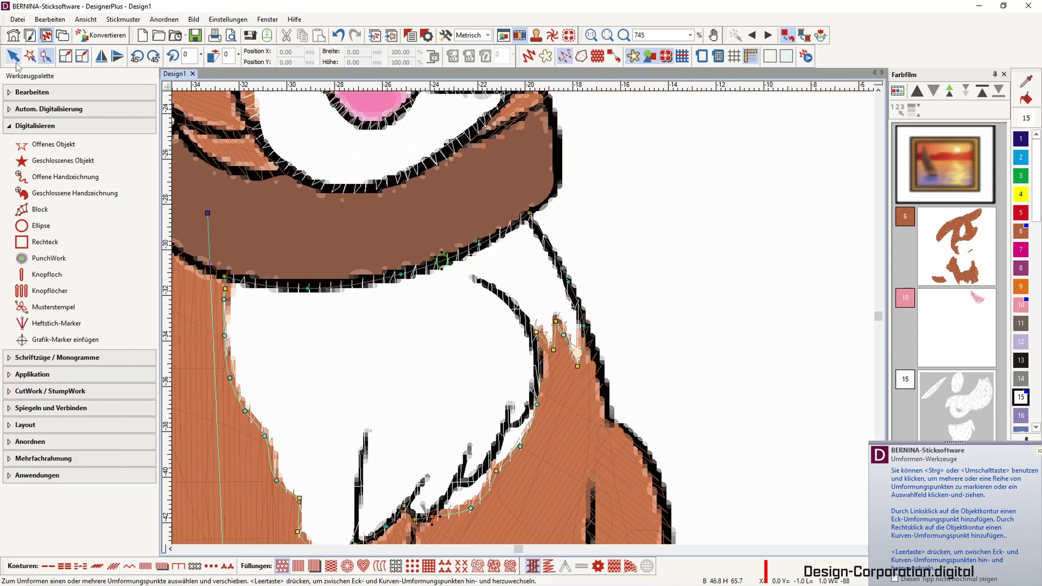
pyautogui.click(31, 92)
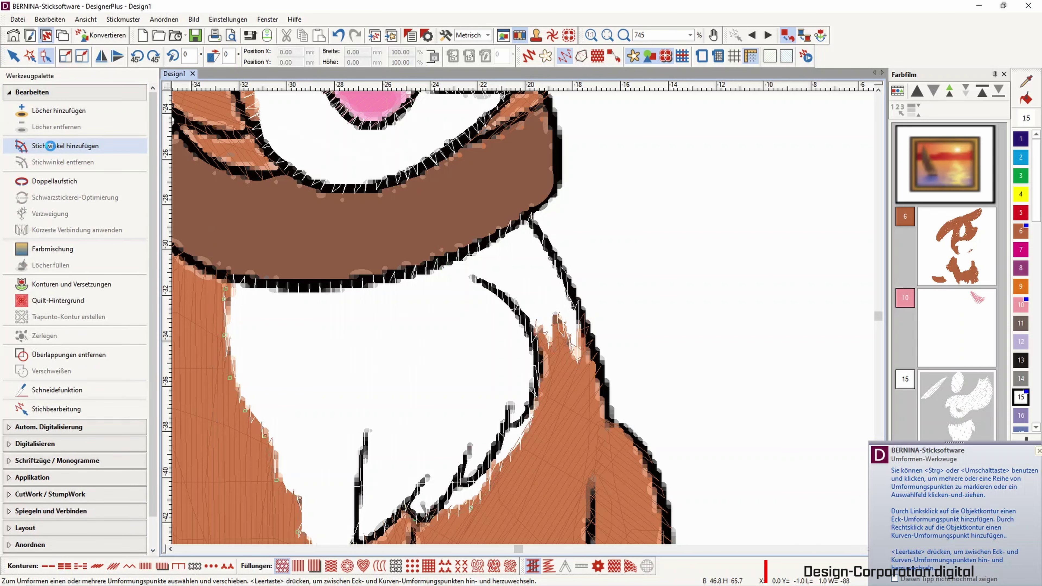
pyautogui.click(62, 146)
pyautogui.hotkey('shift', 'z')
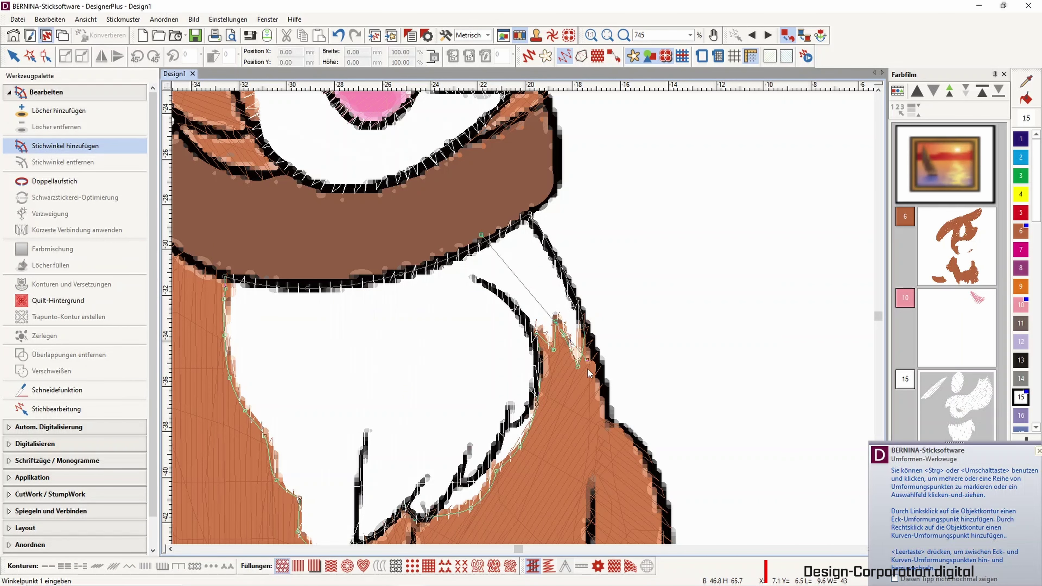
pyautogui.click(448, 256)
pyautogui.click(469, 402)
pyautogui.click(406, 267)
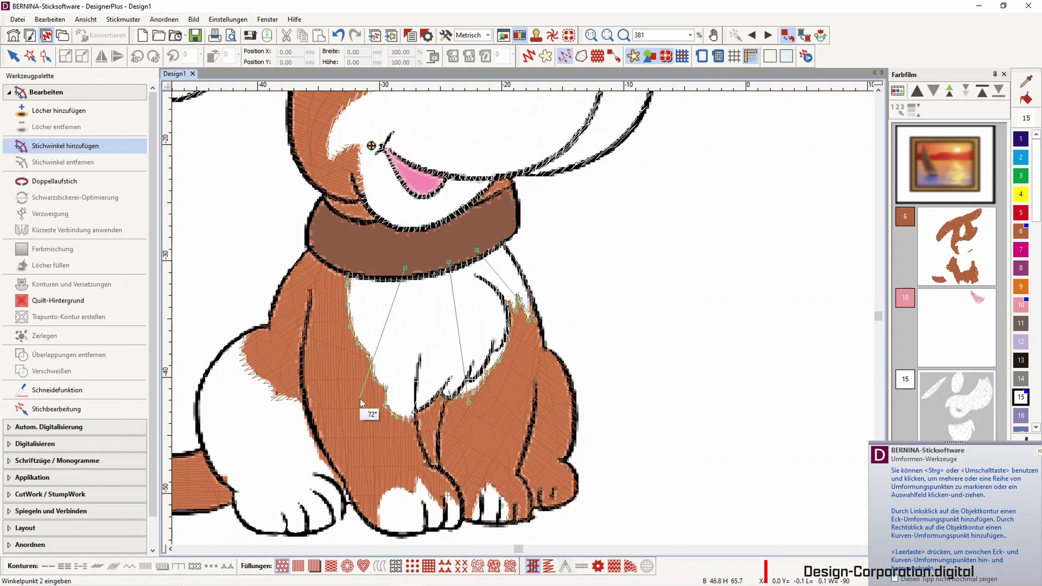
pyautogui.click(360, 387)
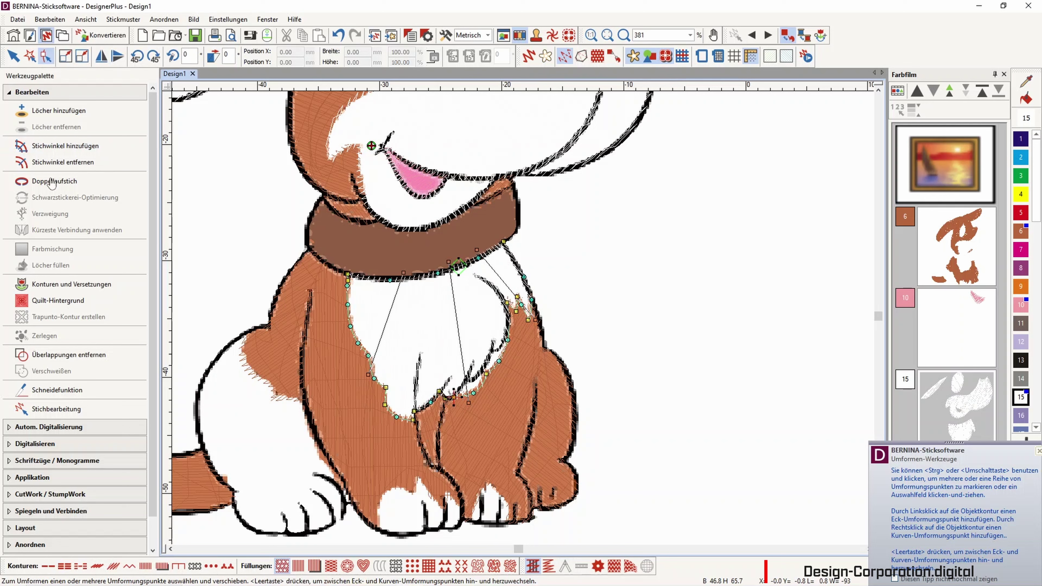
# End the reshaping of the white chest fill and show the realistic stitch preview.
pyautogui.click(13, 56)
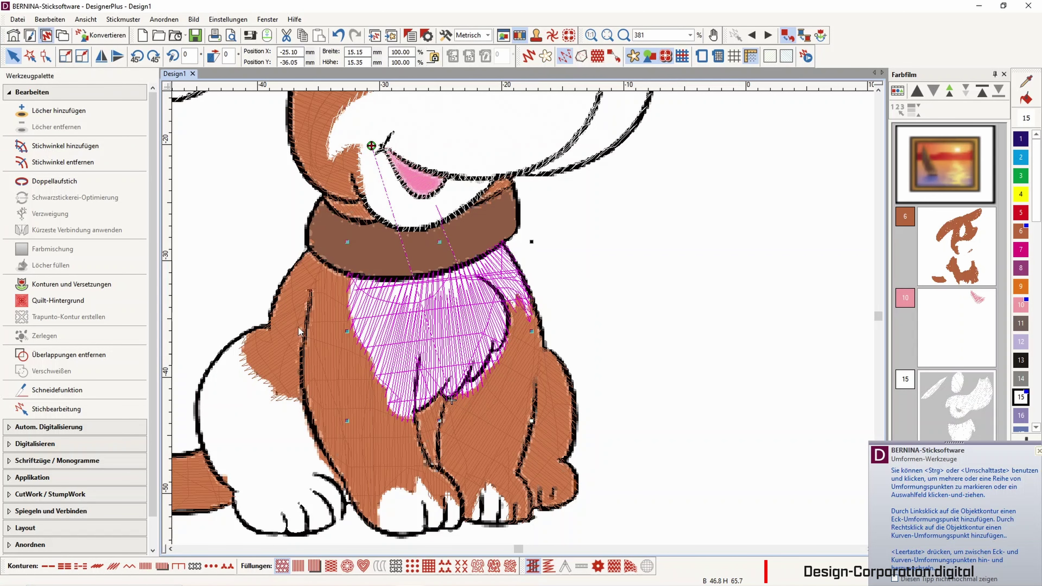
pyautogui.rightClick(453, 324)
pyautogui.press('Escape')
pyautogui.press('t')
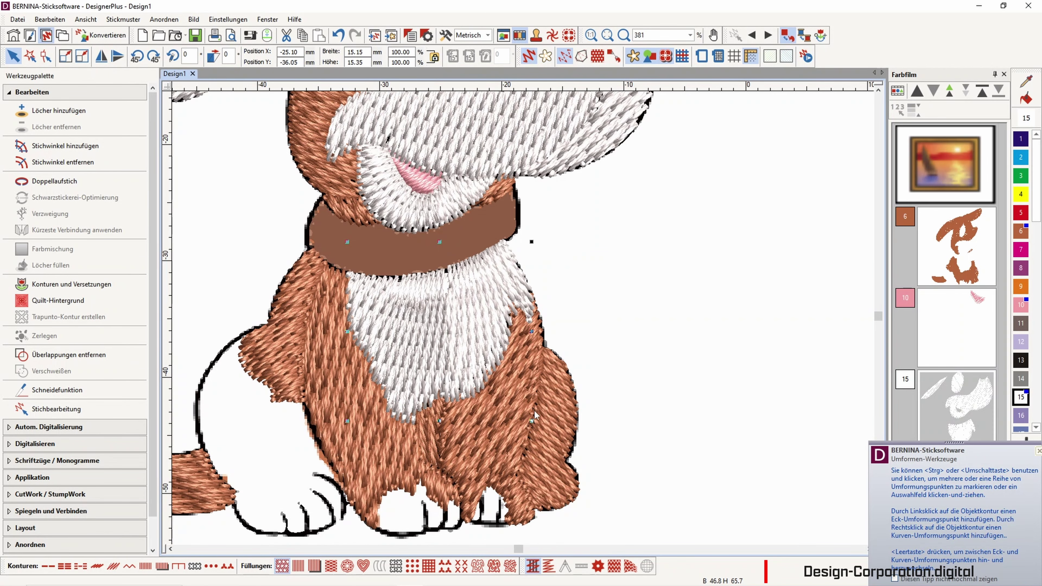
# Set the white chest fill's step stitch (Steppstich) pattern to 29 in its object properties.
pyautogui.rightClick(440, 315)
pyautogui.click(472, 313)
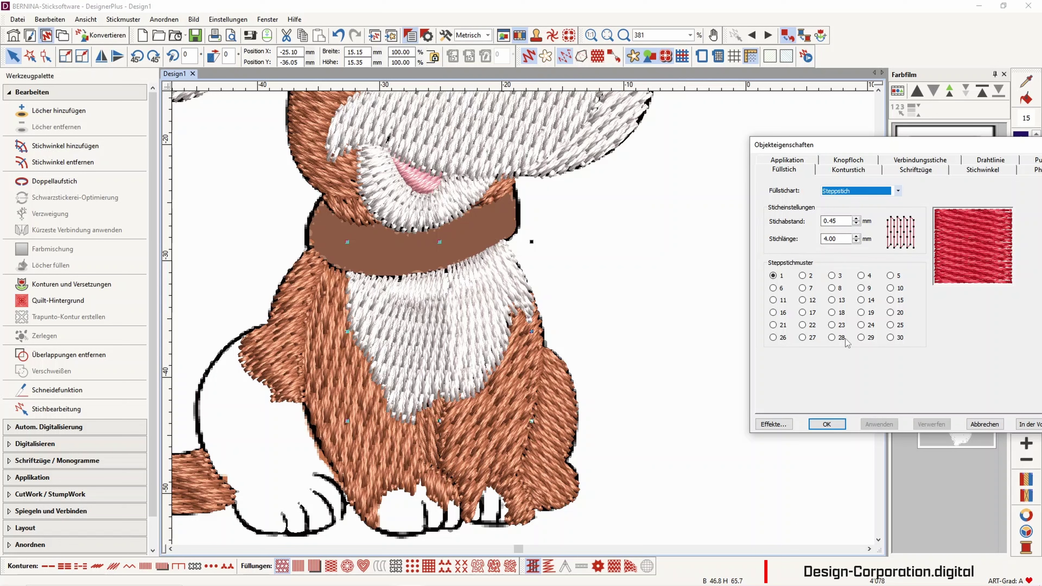
pyautogui.click(861, 338)
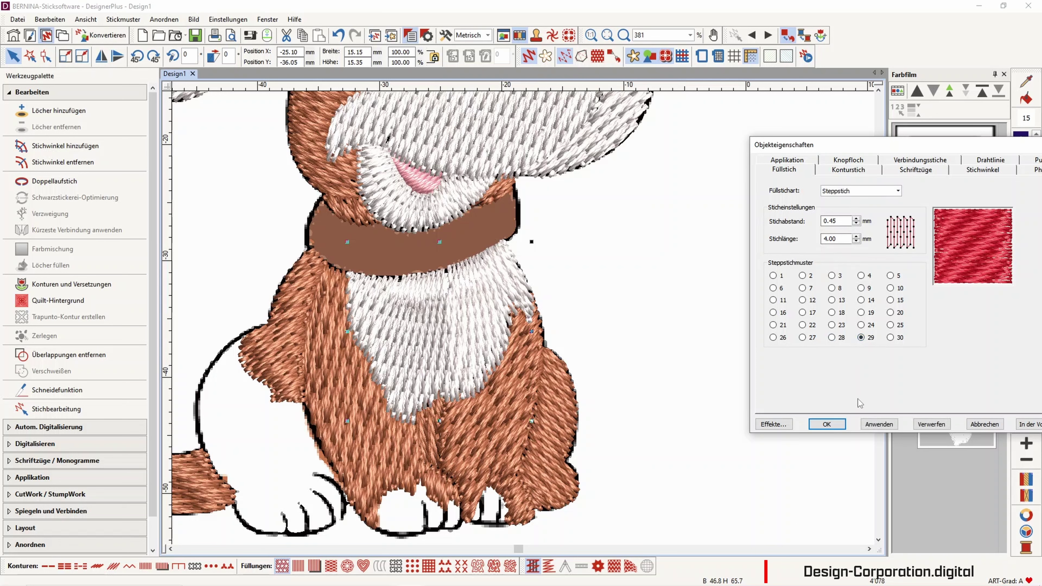
pyautogui.click(876, 426)
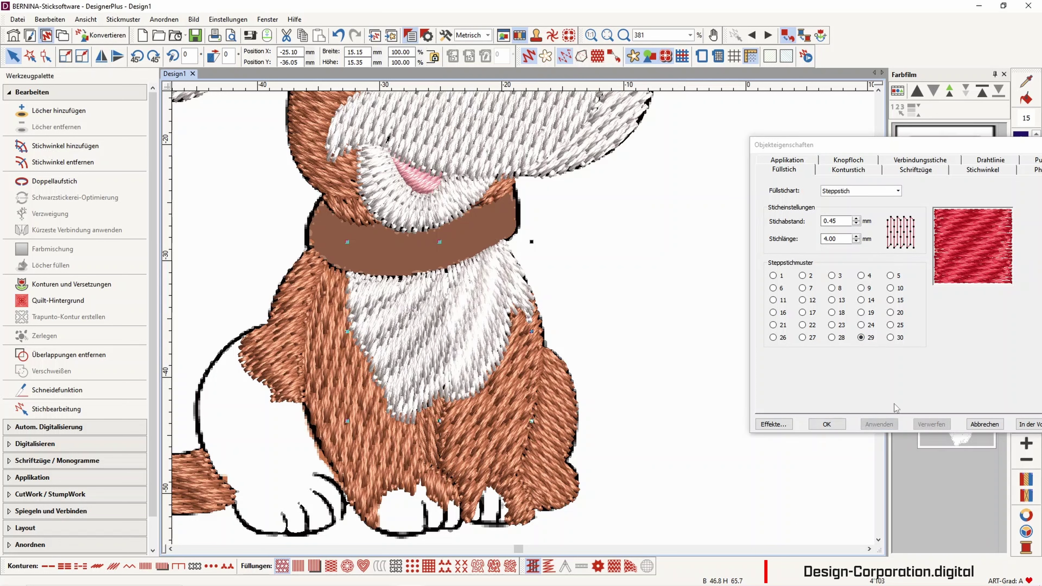
pyautogui.click(827, 425)
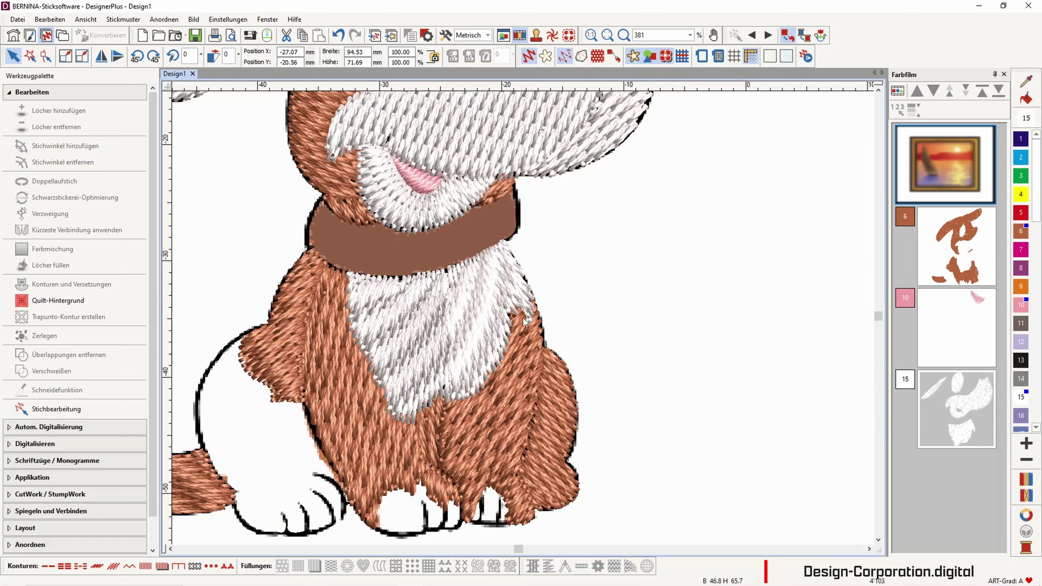
# Reposition the upper ends of the chest fill's three stitch angle lines along the collar edge and end the reshaping.
pyautogui.scroll(3, 523, 318)
pyautogui.scroll(-1, 523, 318)
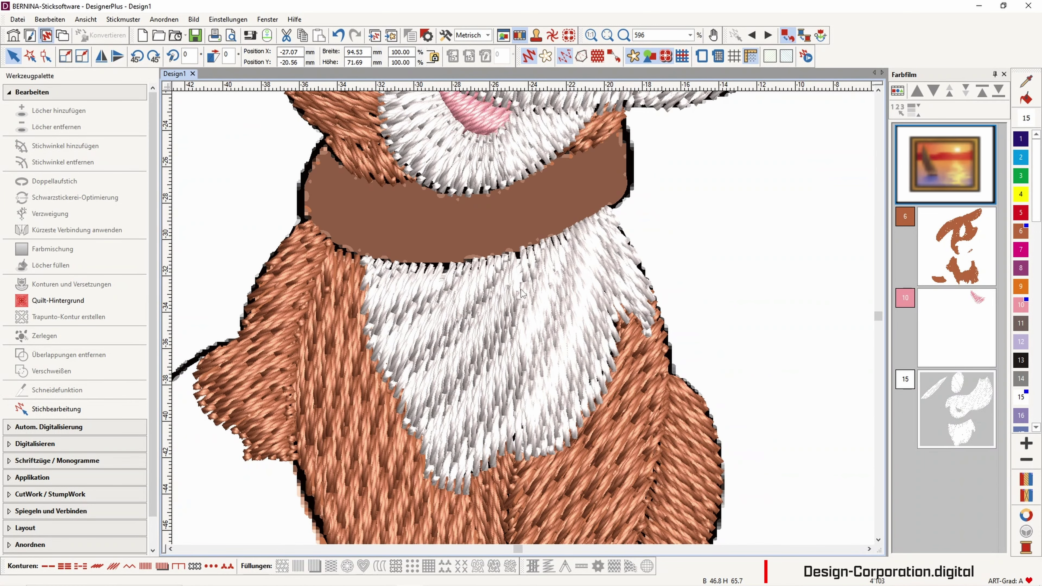
pyautogui.scroll(3, 523, 318)
pyautogui.scroll(4, 522, 318)
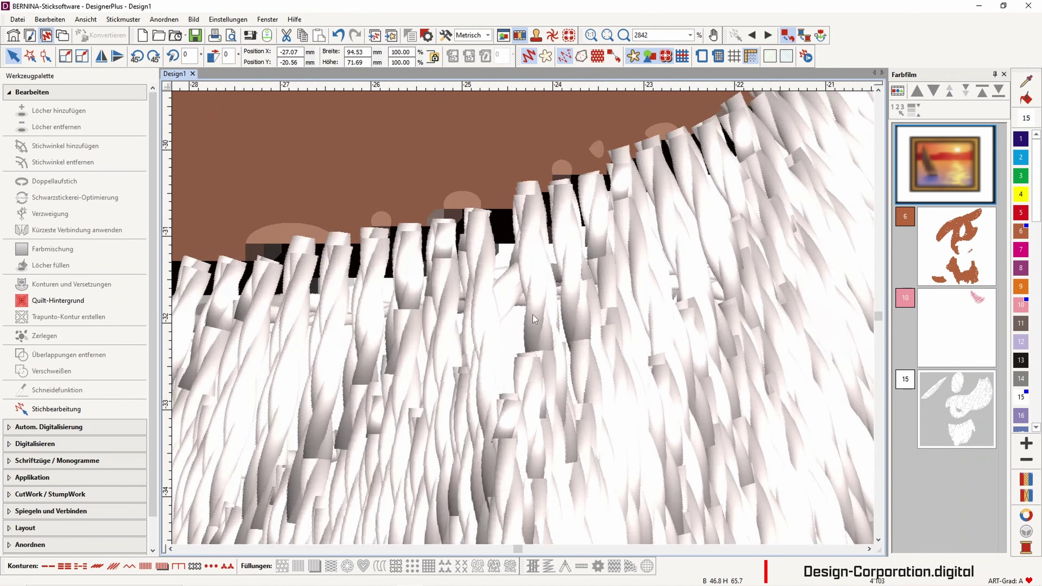
pyautogui.press('h')
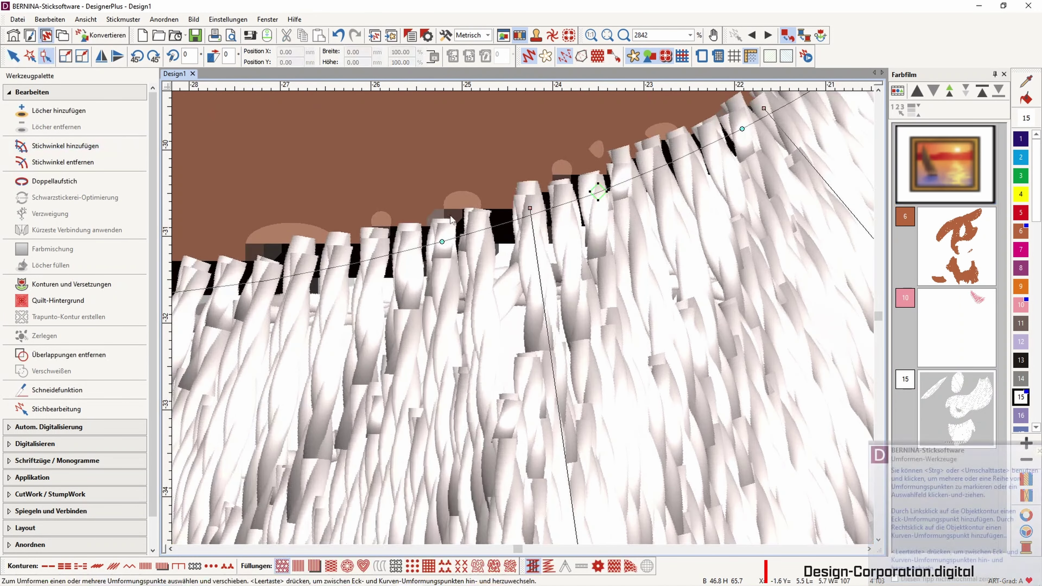
pyautogui.moveTo(530, 208); pyautogui.dragTo(569, 194)
pyautogui.scroll(-1, 559, 298)
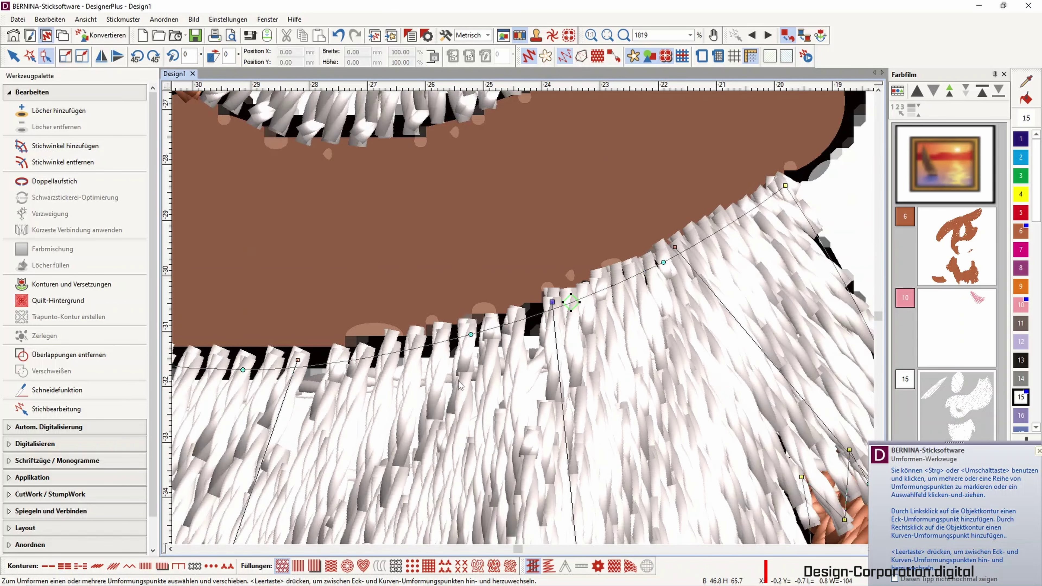
pyautogui.scroll(-1, 525, 324)
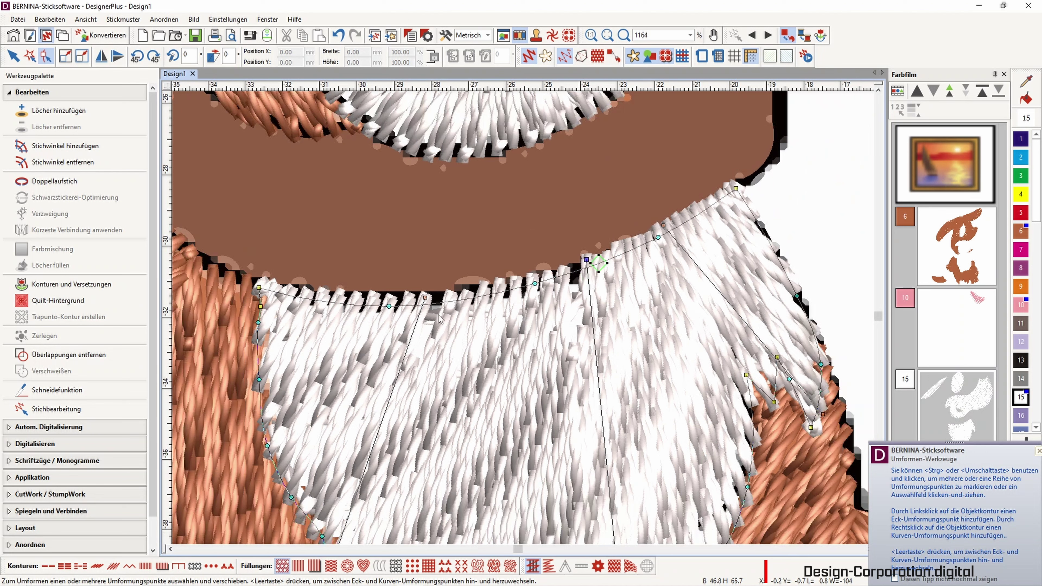
pyautogui.moveTo(426, 297); pyautogui.dragTo(398, 290)
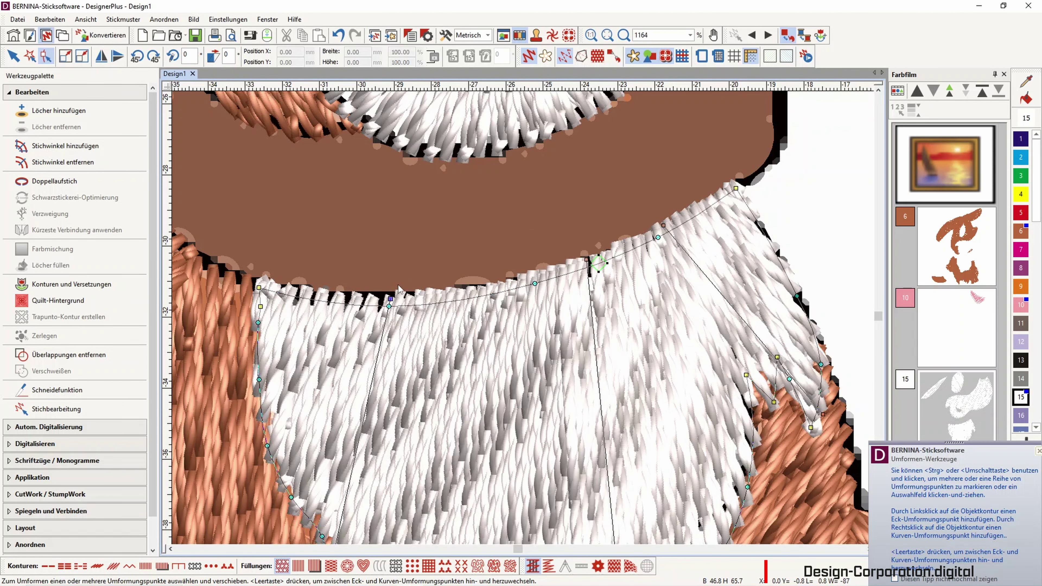
pyautogui.moveTo(586, 260); pyautogui.dragTo(544, 267)
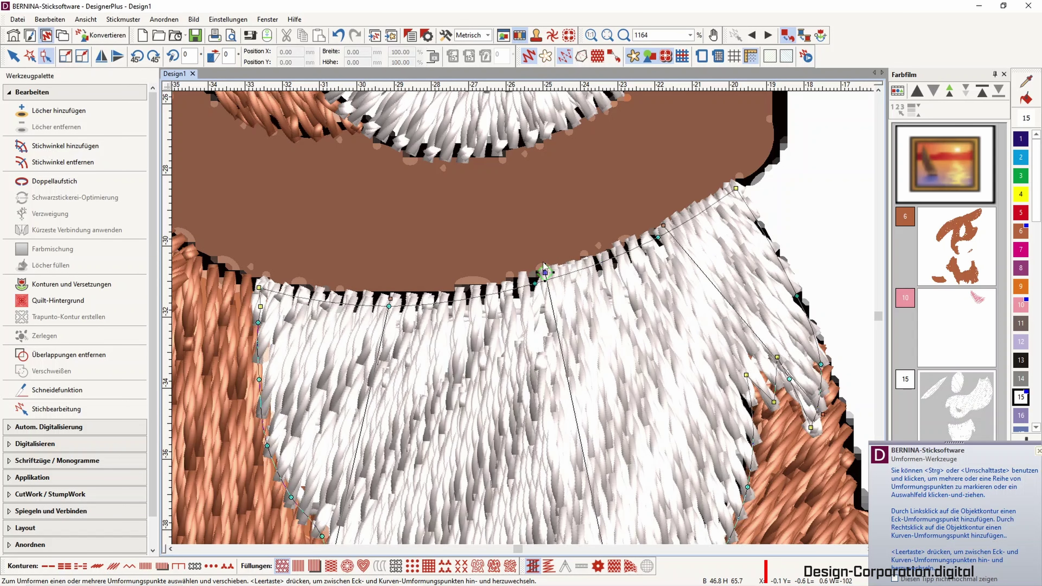
pyautogui.moveTo(664, 226)
pyautogui.mouseDown()
pyautogui.moveTo(689, 220)
pyautogui.moveTo(682, 215)
pyautogui.mouseUp()
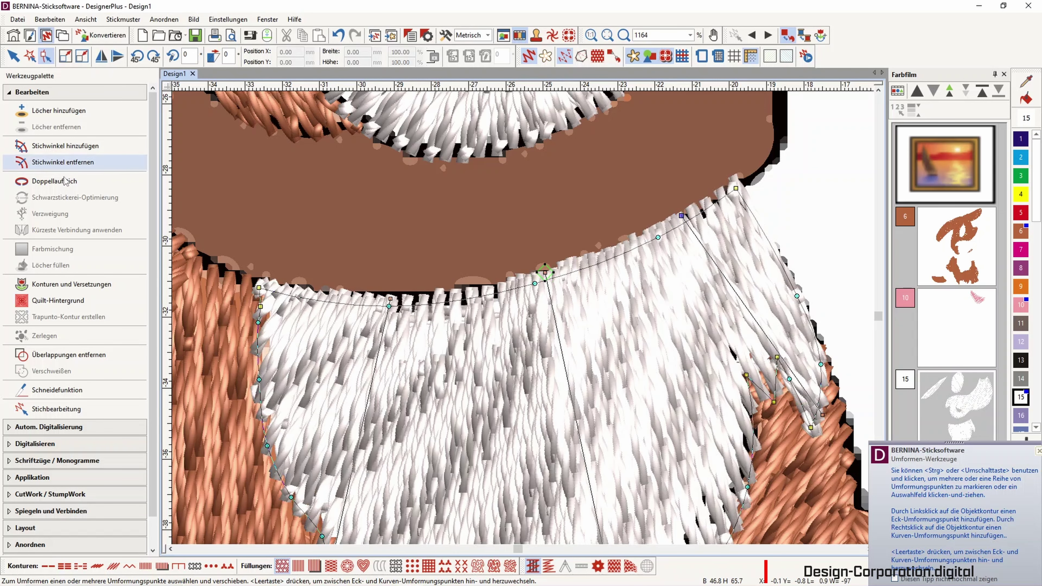
pyautogui.click(13, 57)
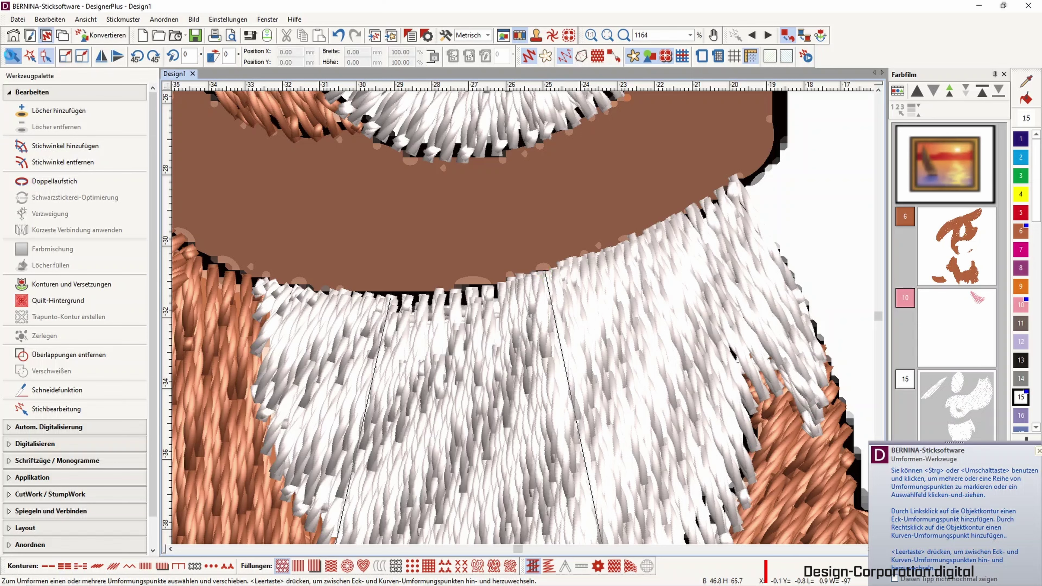
# Digitize a closed white fill over the toes of the small middle paw, following the brown fur edge and the paw's lower outline.
pyautogui.scroll(-5, 337, 212)
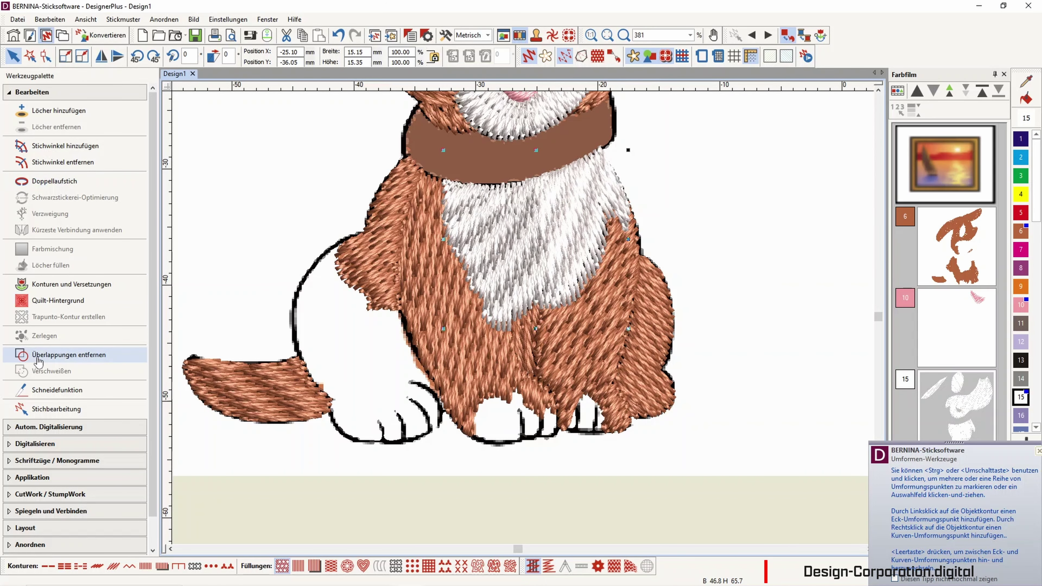
pyautogui.click(35, 444)
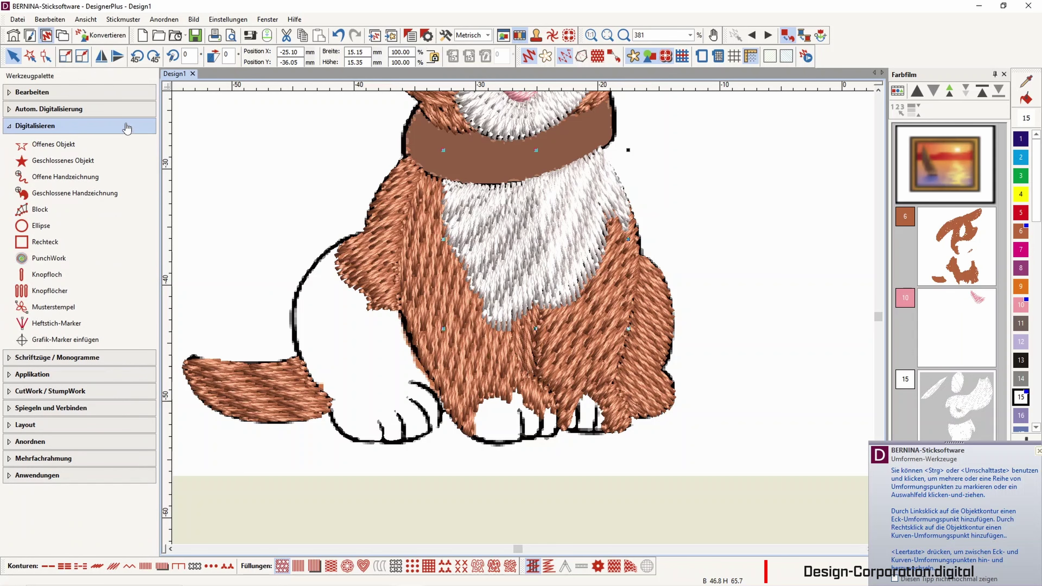
pyautogui.scroll(4, 509, 403)
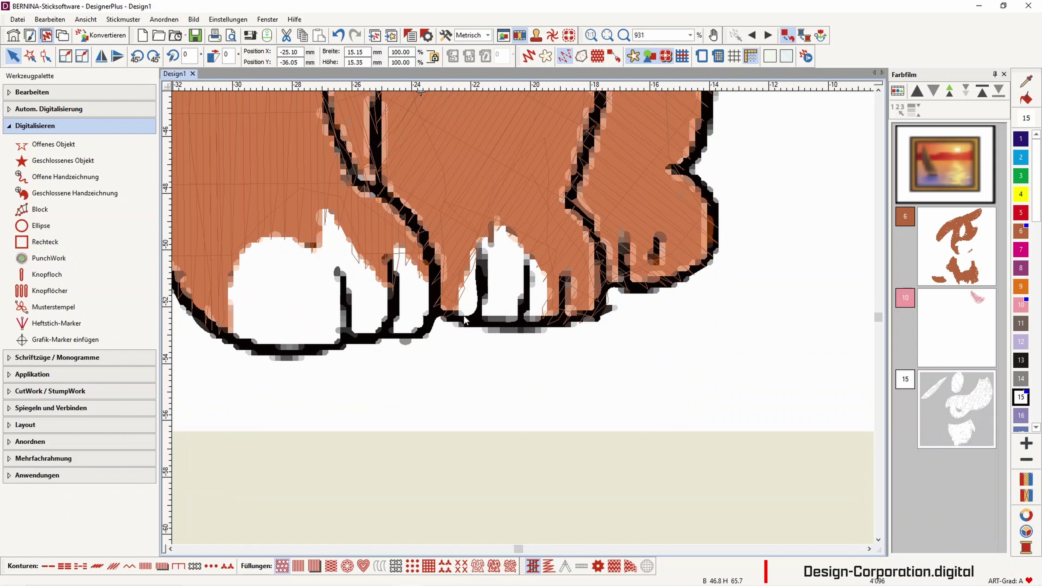
pyautogui.click(455, 315)
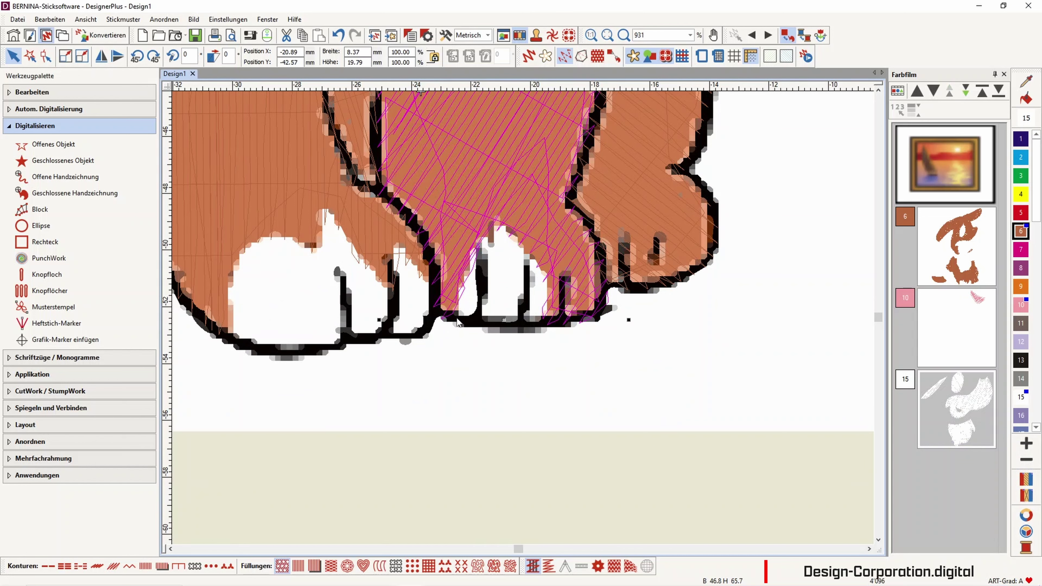
pyautogui.click(50, 162)
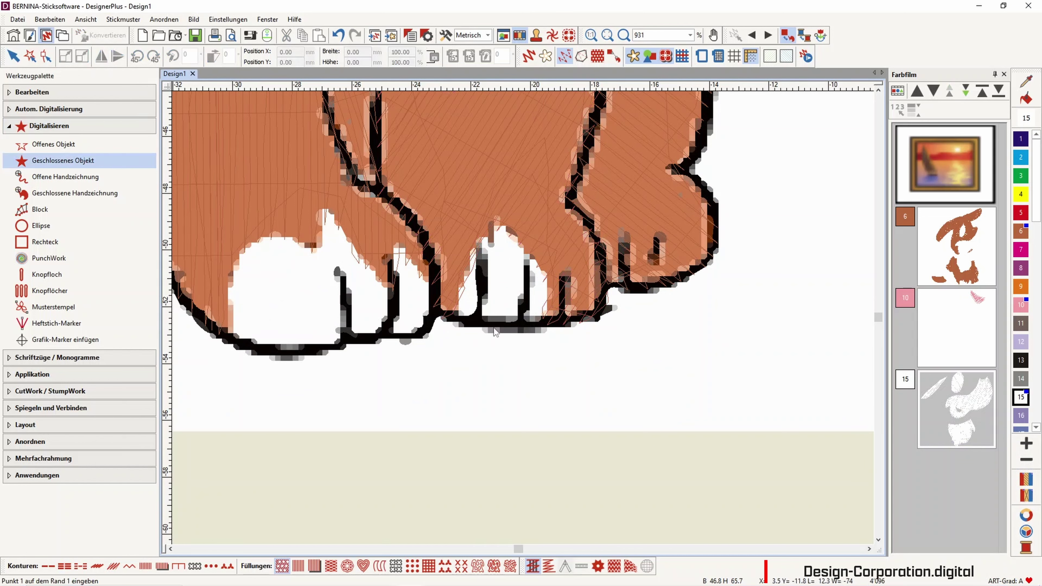
pyautogui.click(453, 315)
pyautogui.click(475, 320)
pyautogui.click(512, 327)
pyautogui.click(553, 322)
pyautogui.click(548, 273)
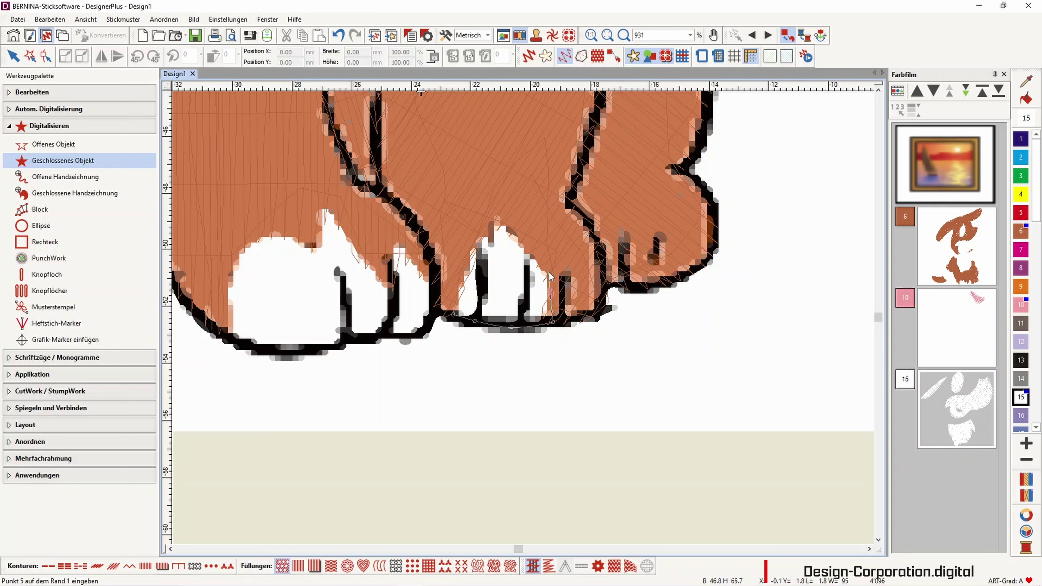
pyautogui.click(527, 248)
pyautogui.click(510, 225)
pyautogui.click(497, 216)
pyautogui.click(476, 237)
pyautogui.click(463, 269)
pyautogui.click(456, 294)
pyautogui.press('Return')
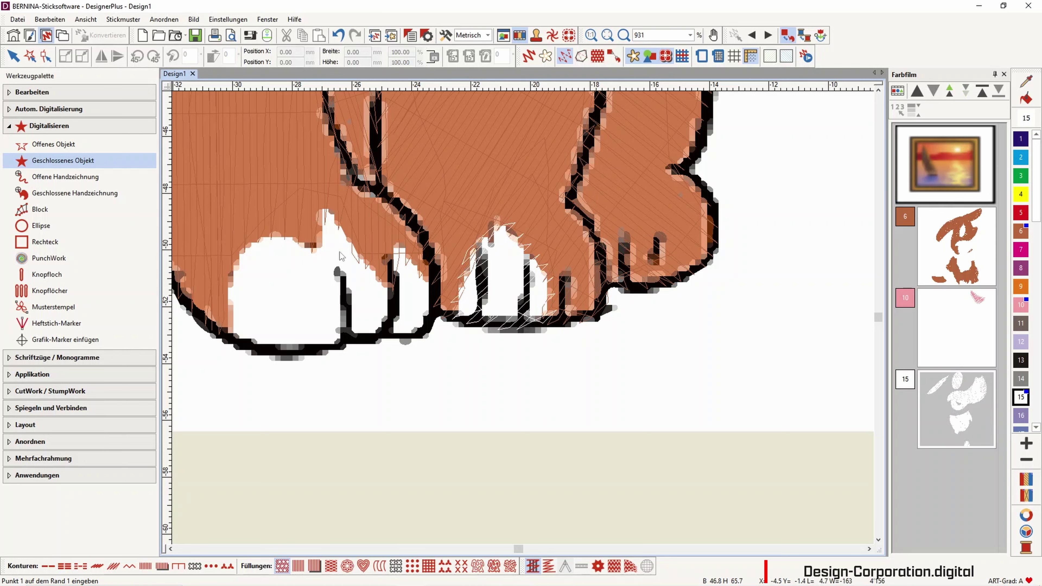
# Turn the small middle paw fill's stitch angle steeper so the stitches run almost vertically.
pyautogui.click(47, 58)
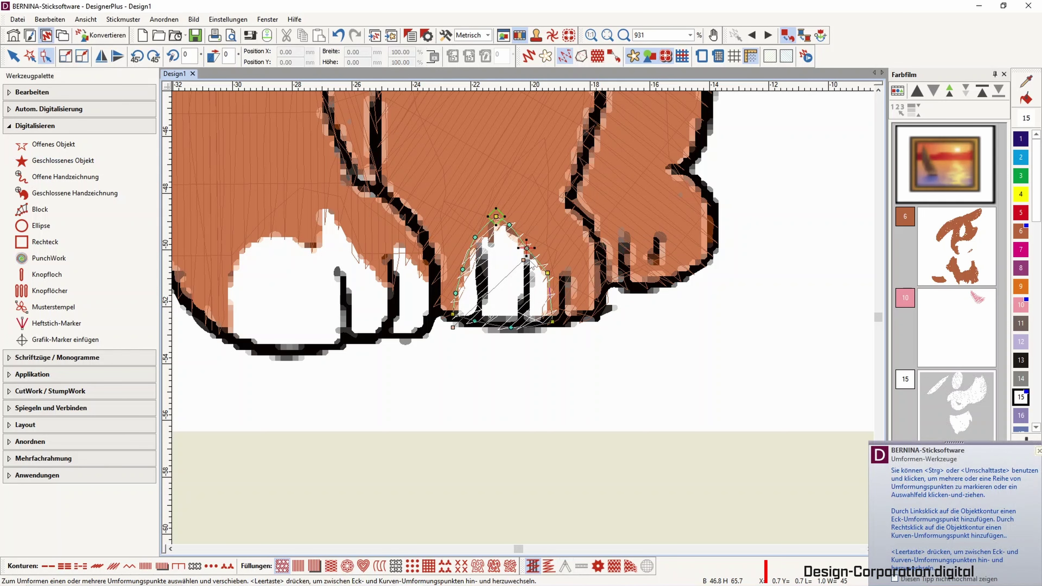
pyautogui.moveTo(496, 217); pyautogui.dragTo(492, 216)
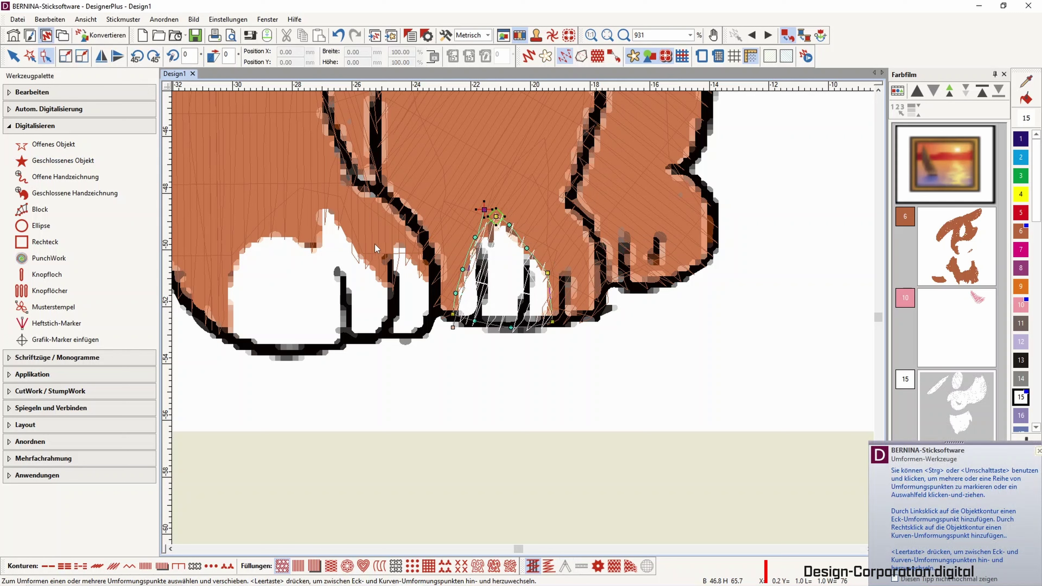
# Digitize a closed white fill over the large front paw, tracing the jagged fur edge above and the rounded outline below.
pyautogui.click(57, 160)
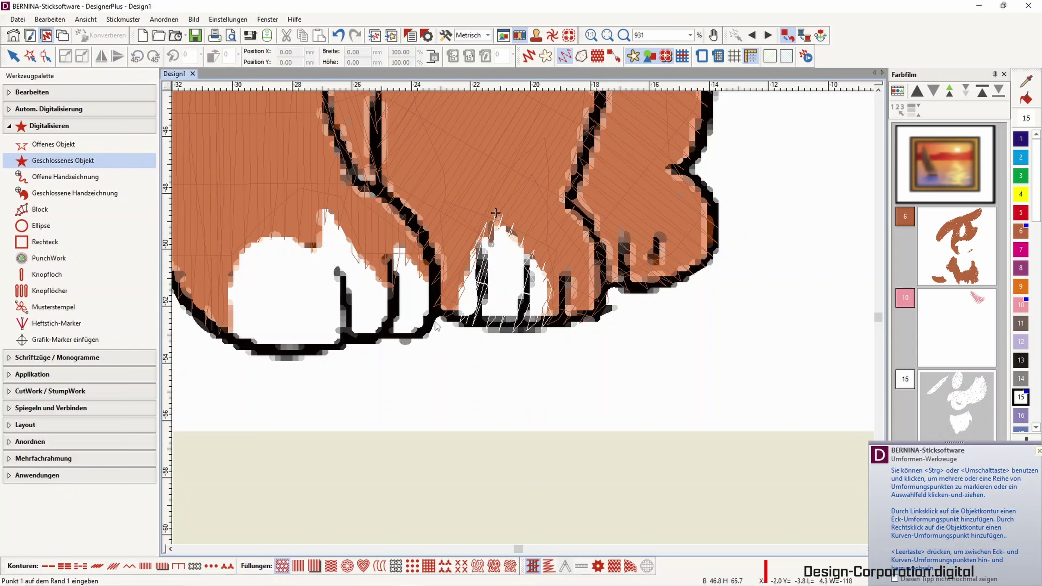
pyautogui.click(425, 336)
pyautogui.click(419, 270)
pyautogui.click(403, 253)
pyautogui.click(394, 244)
pyautogui.click(385, 283)
pyautogui.click(364, 256)
pyautogui.click(340, 226)
pyautogui.click(328, 203)
pyautogui.click(318, 211)
pyautogui.click(315, 234)
pyautogui.click(308, 245)
pyautogui.rightClick(288, 230)
pyautogui.rightClick(256, 233)
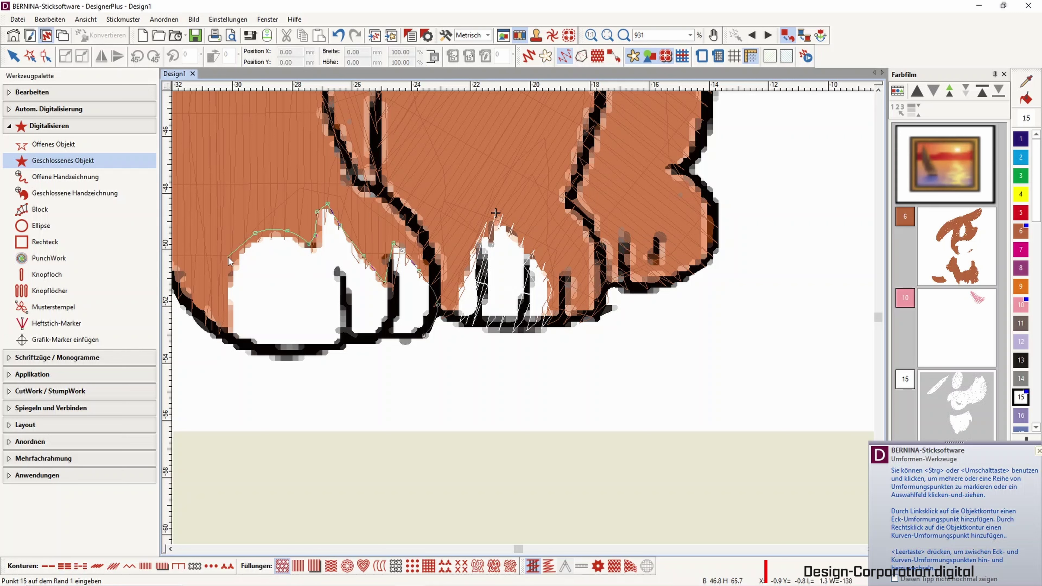
pyautogui.rightClick(221, 295)
pyautogui.rightClick(221, 327)
pyautogui.rightClick(241, 345)
pyautogui.rightClick(282, 353)
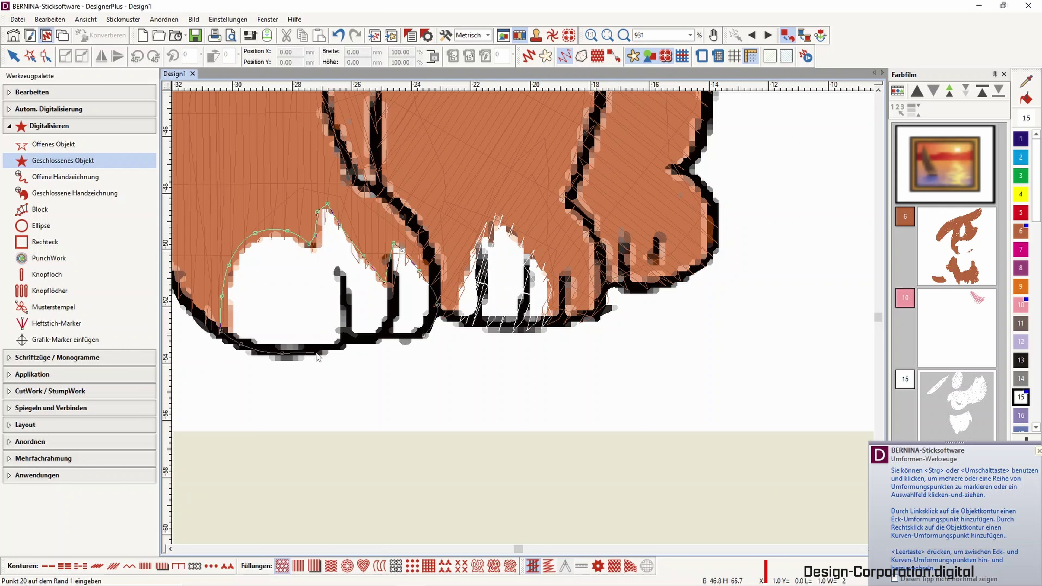
pyautogui.rightClick(354, 339)
pyautogui.rightClick(373, 340)
pyautogui.rightClick(390, 336)
pyautogui.press('Return')
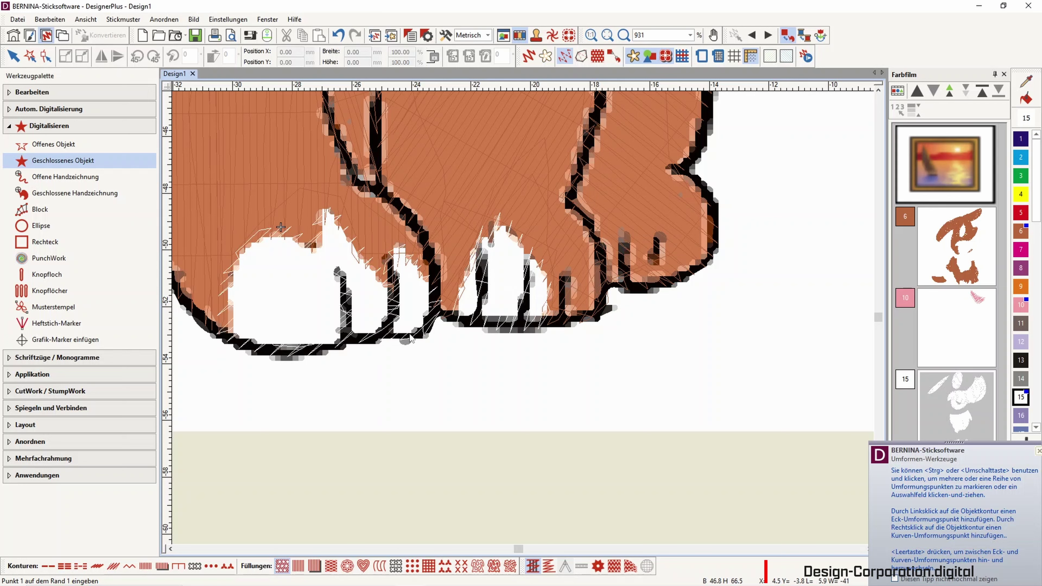
# Turn the large front paw fill's stitch angle almost vertical, end the reshaping and deselect the fill.
pyautogui.click(46, 56)
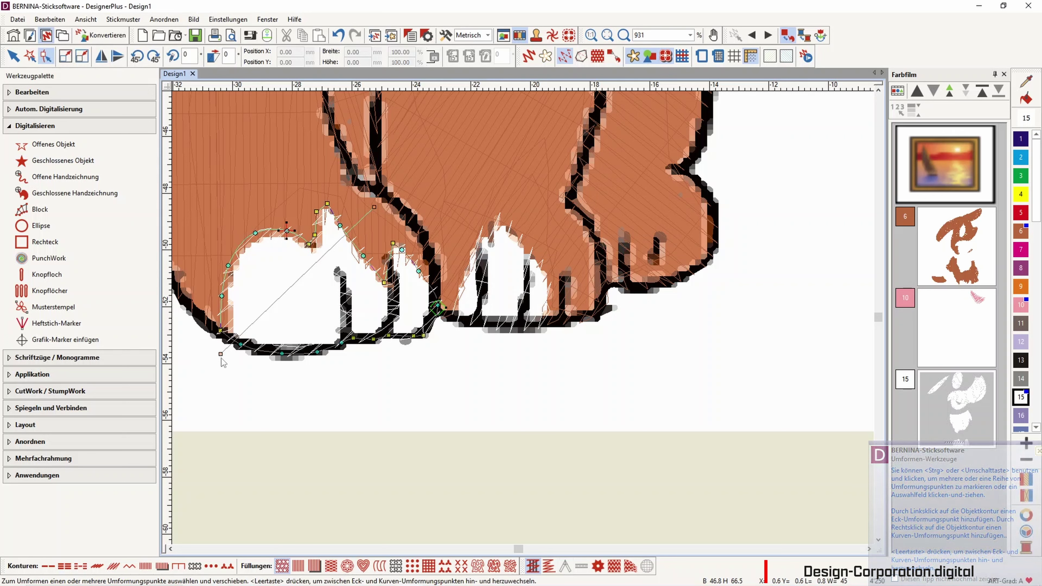
pyautogui.moveTo(221, 354); pyautogui.dragTo(405, 484)
pyautogui.click(13, 57)
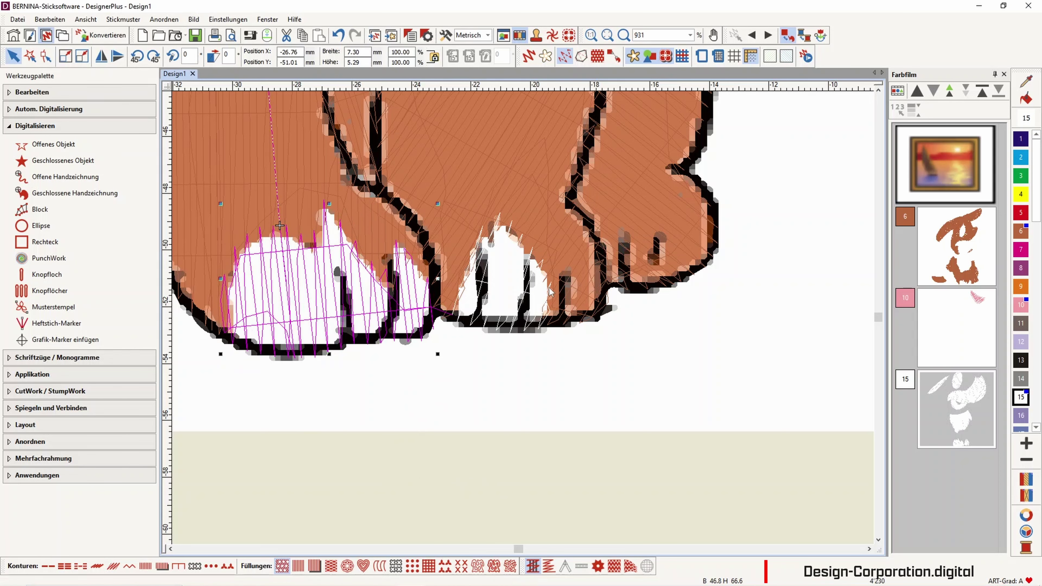
pyautogui.click(451, 469)
# Start a closed fill for the white hind leg, tracing up along the front leg and the lower edge of the brown back patch.
pyautogui.scroll(-2, 284, 295)
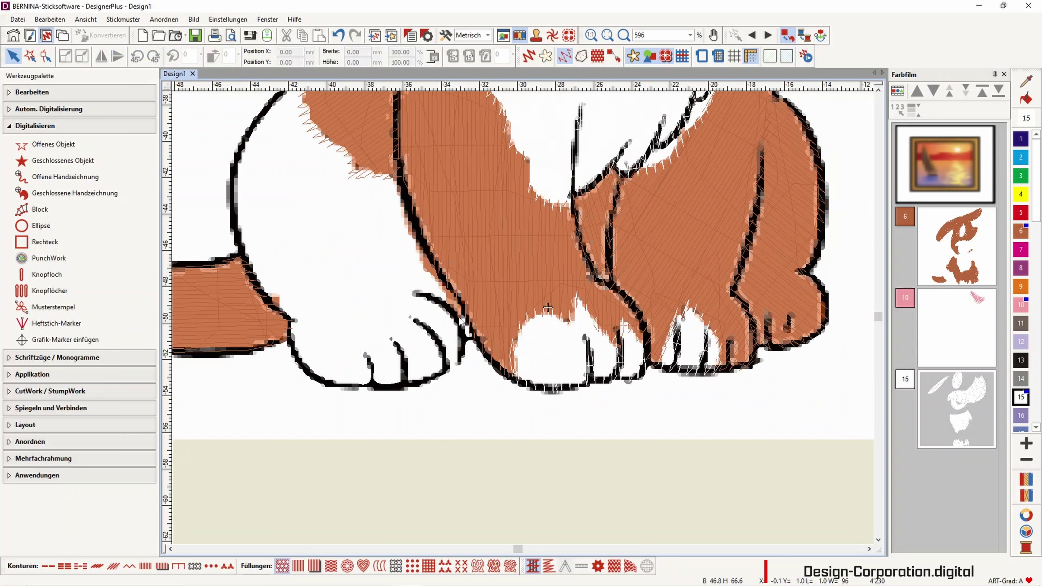
pyautogui.press('c')
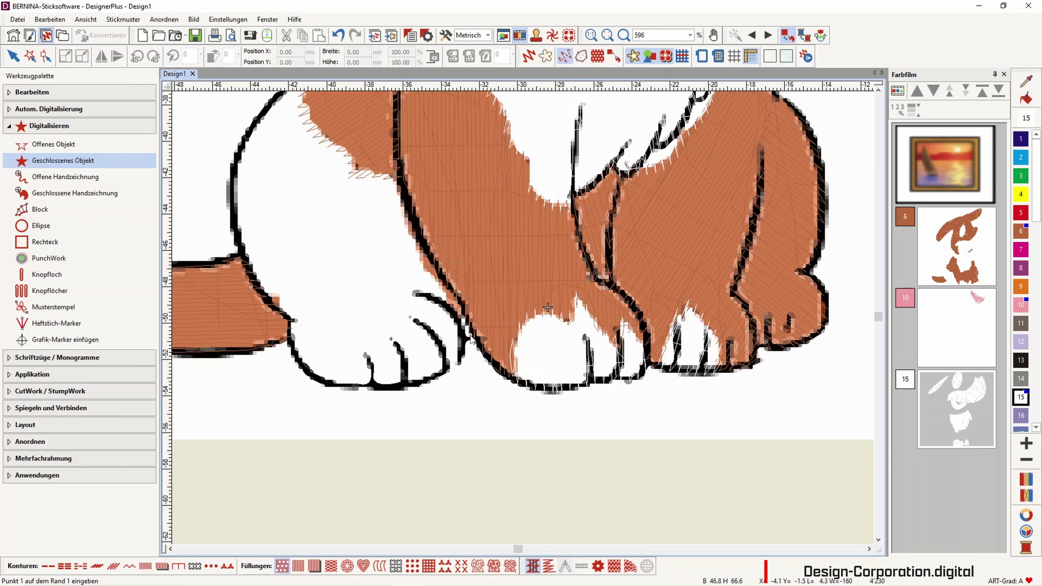
pyautogui.click(470, 340)
pyautogui.click(458, 305)
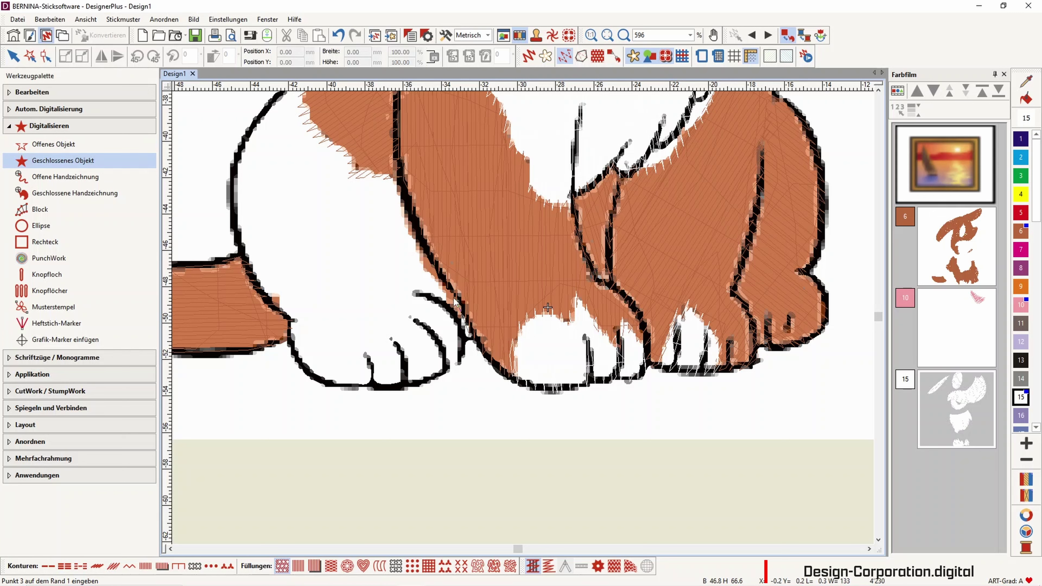
pyautogui.click(438, 273)
pyautogui.click(413, 233)
pyautogui.click(396, 178)
pyautogui.click(380, 170)
pyautogui.click(355, 155)
pyautogui.click(336, 142)
pyautogui.click(322, 133)
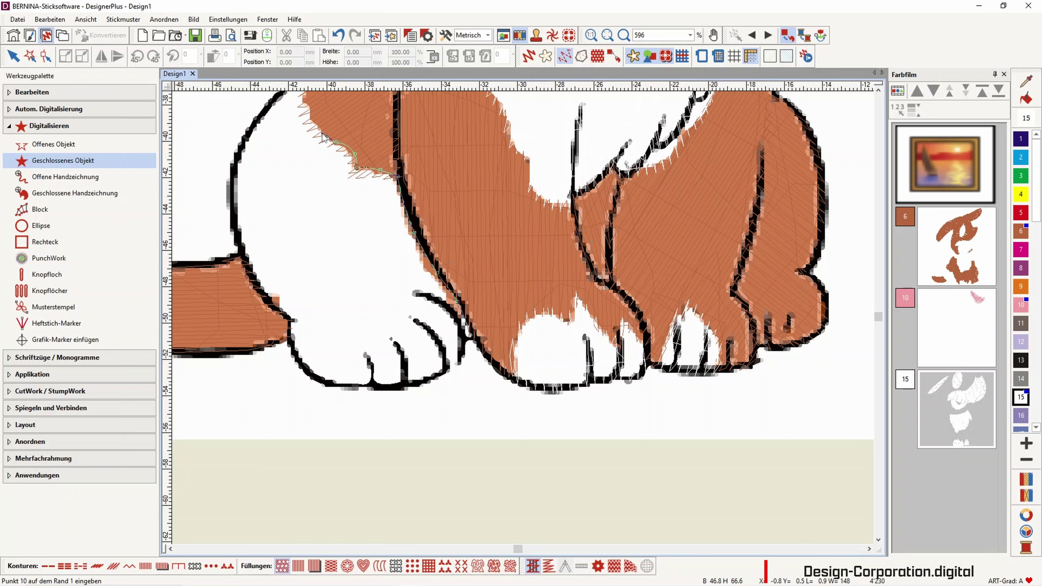
pyautogui.click(311, 120)
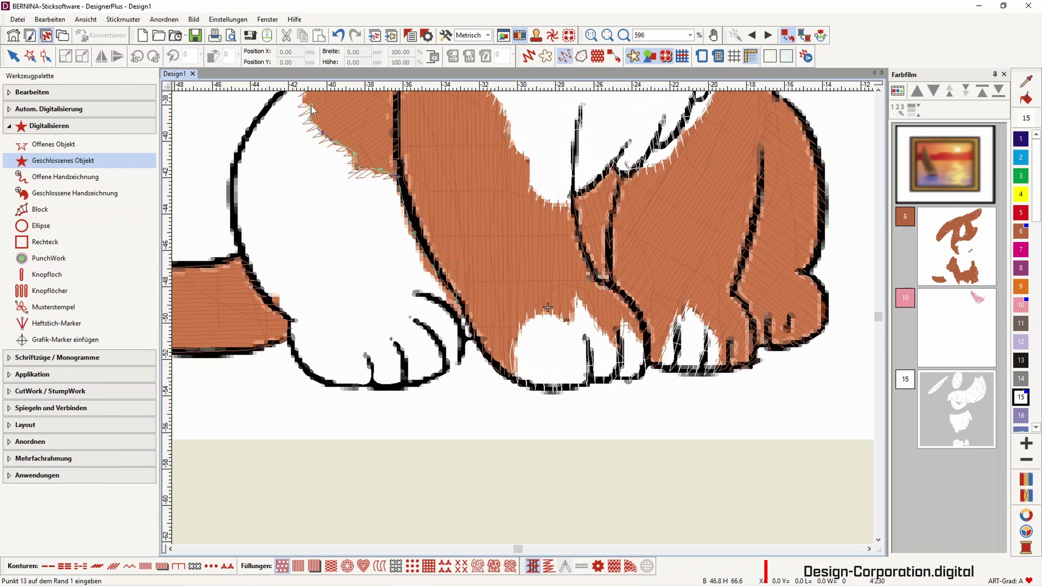
# Continue the hind leg outline around the curved haunch and down past the base of the tail.
pyautogui.press('c')
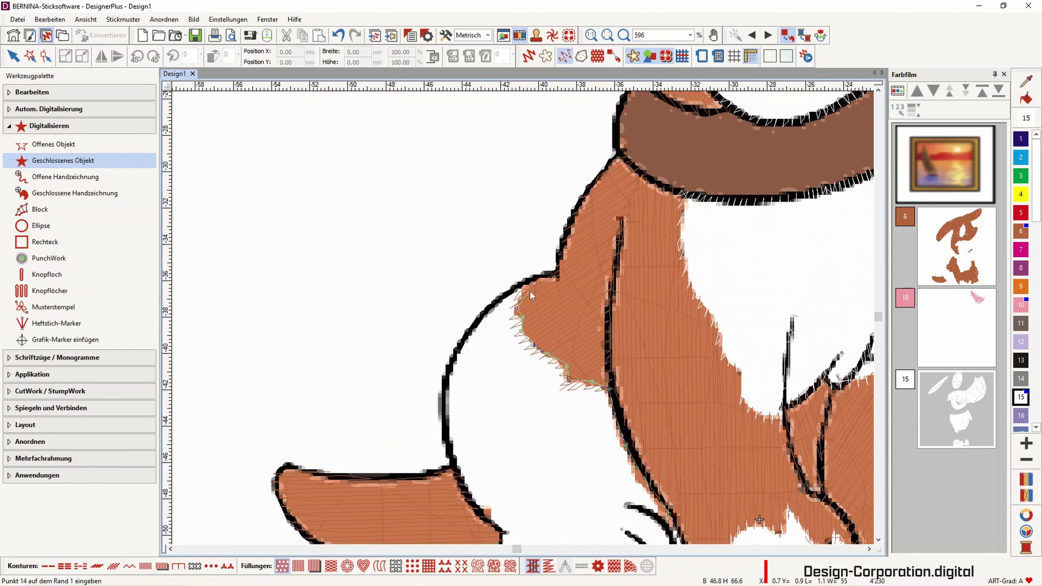
pyautogui.click(528, 282)
pyautogui.click(490, 306)
pyautogui.click(451, 367)
pyautogui.click(444, 443)
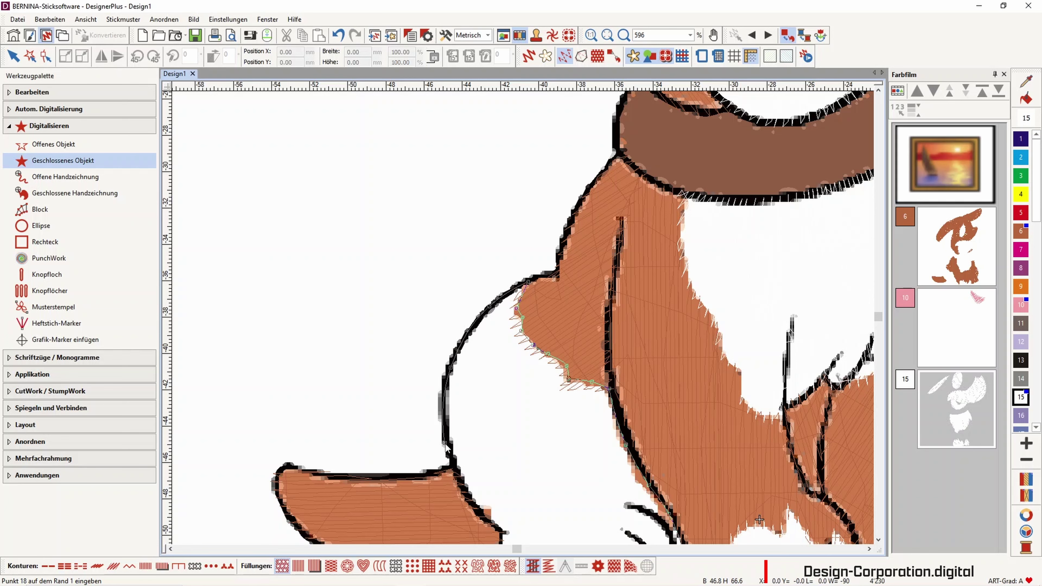
pyautogui.click(463, 496)
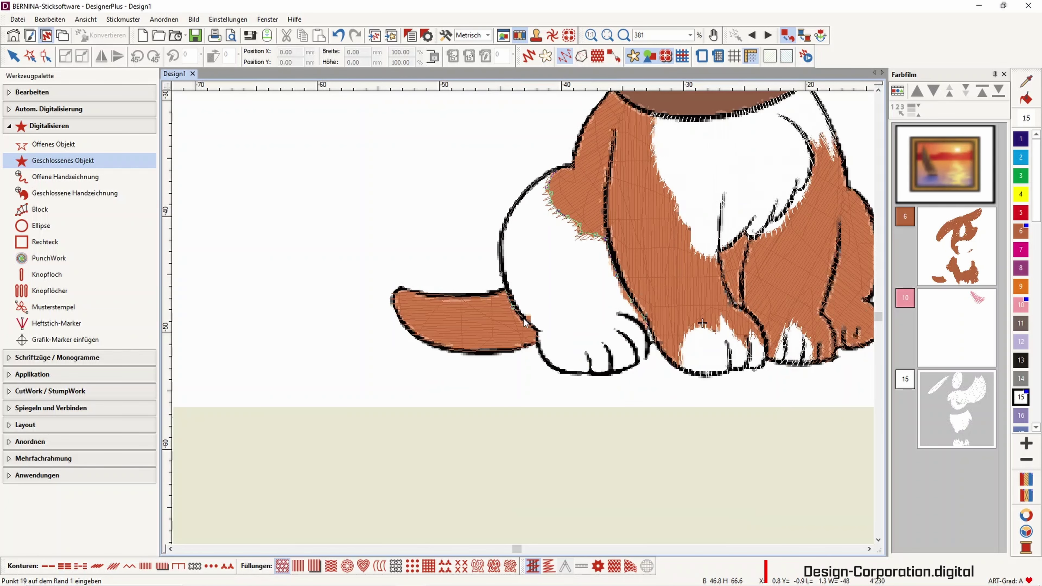
pyautogui.press('c')
pyautogui.click(525, 323)
pyautogui.click(548, 339)
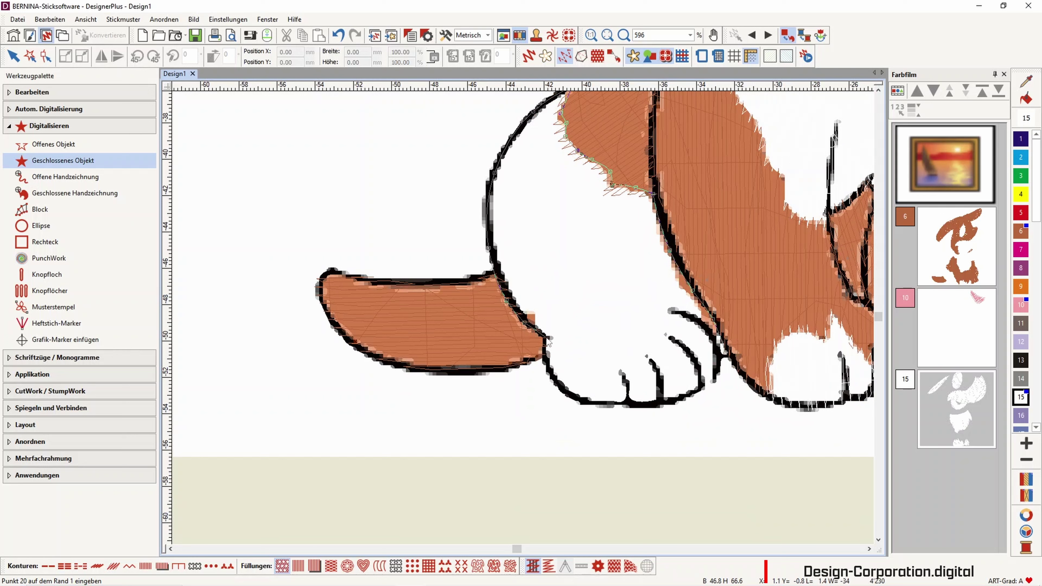
# Trace the hind foot's heel, sole and toes and complete the closed white hind leg fill.
pyautogui.click(548, 363)
pyautogui.click(563, 390)
pyautogui.click(596, 406)
pyautogui.click(628, 409)
pyautogui.click(644, 408)
pyautogui.click(667, 406)
pyautogui.click(692, 400)
pyautogui.click(703, 388)
pyautogui.click(716, 379)
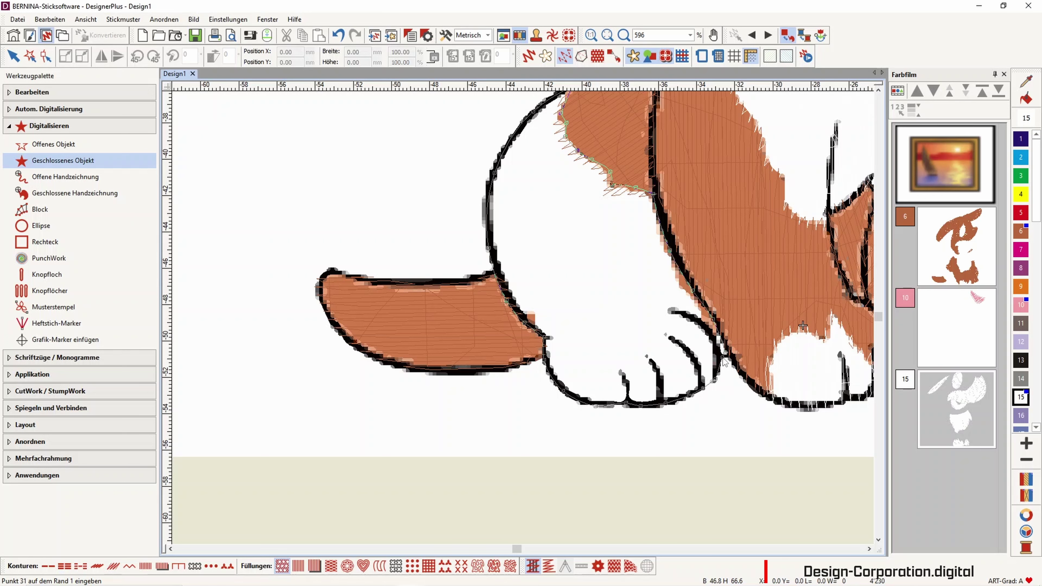
pyautogui.press('Return')
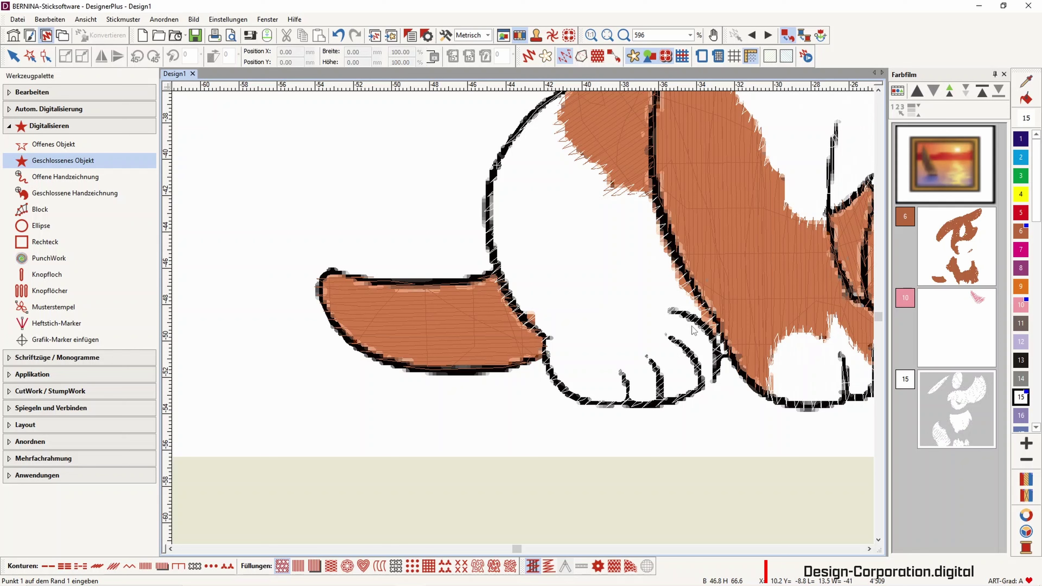
# Turn the hind leg fill's stitch angle steeply along the leg and show the realistic stitch preview.
pyautogui.click(45, 56)
pyautogui.moveTo(487, 407); pyautogui.dragTo(736, 463)
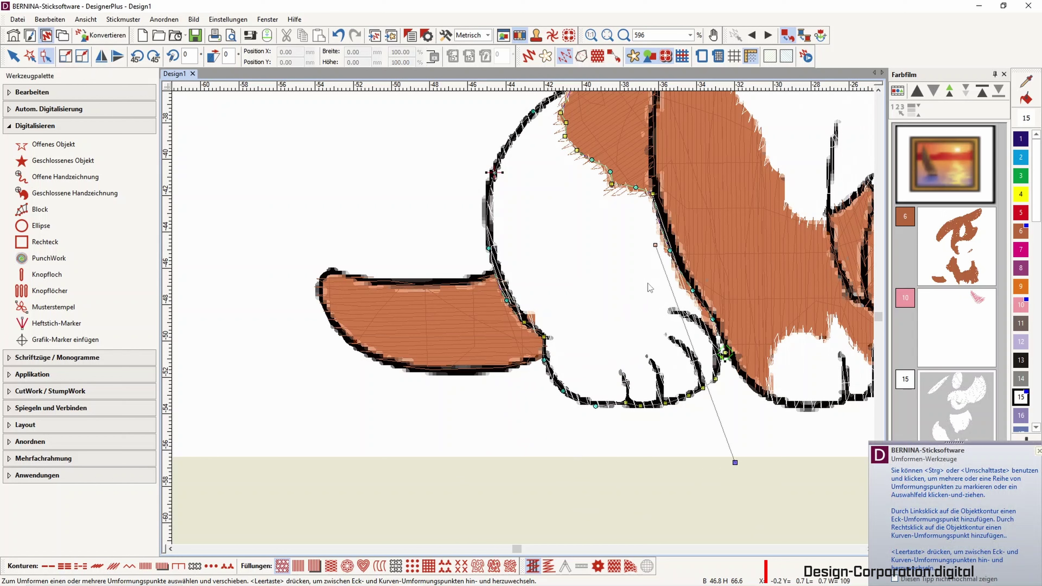
pyautogui.click(531, 63)
pyautogui.moveTo(660, 248); pyautogui.dragTo(605, 159)
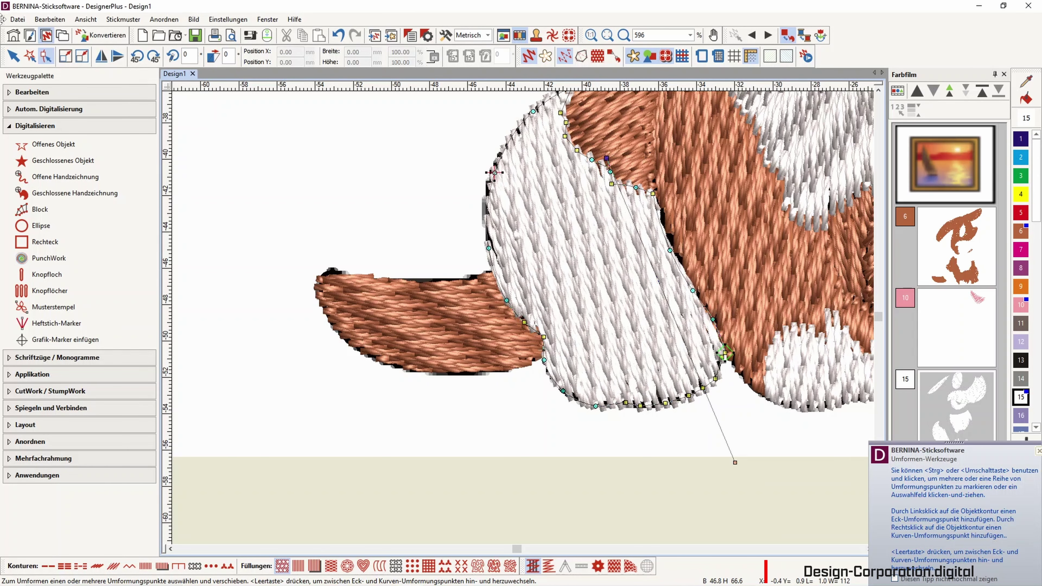
pyautogui.click(41, 91)
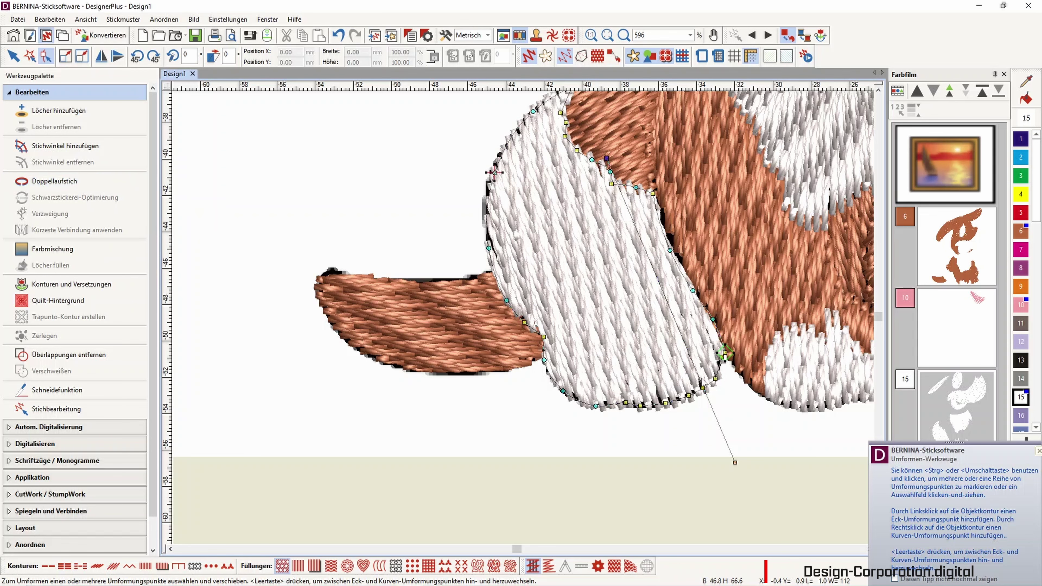
pyautogui.scroll(-1, 715, 336)
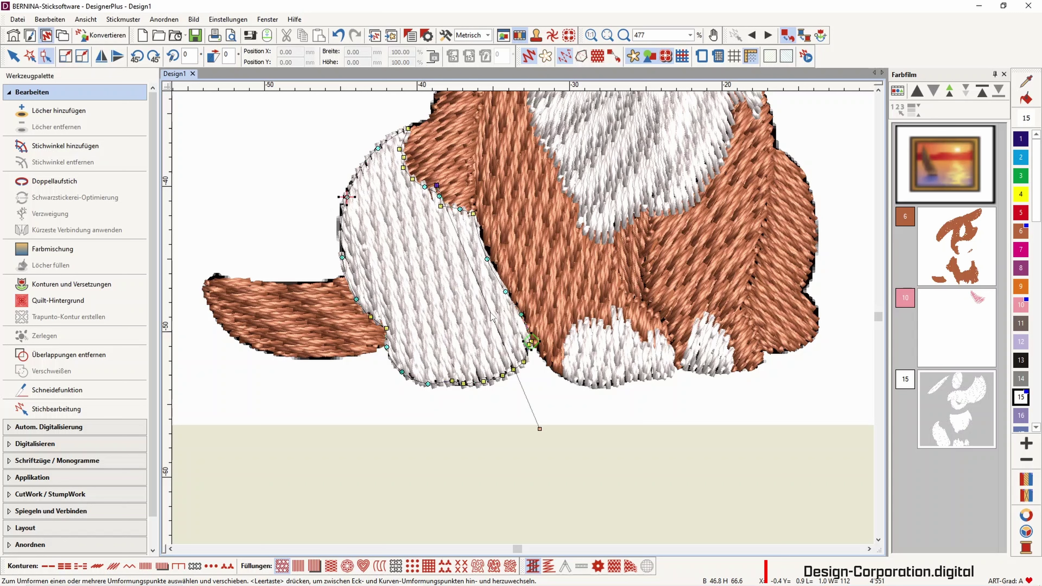
pyautogui.click(483, 381)
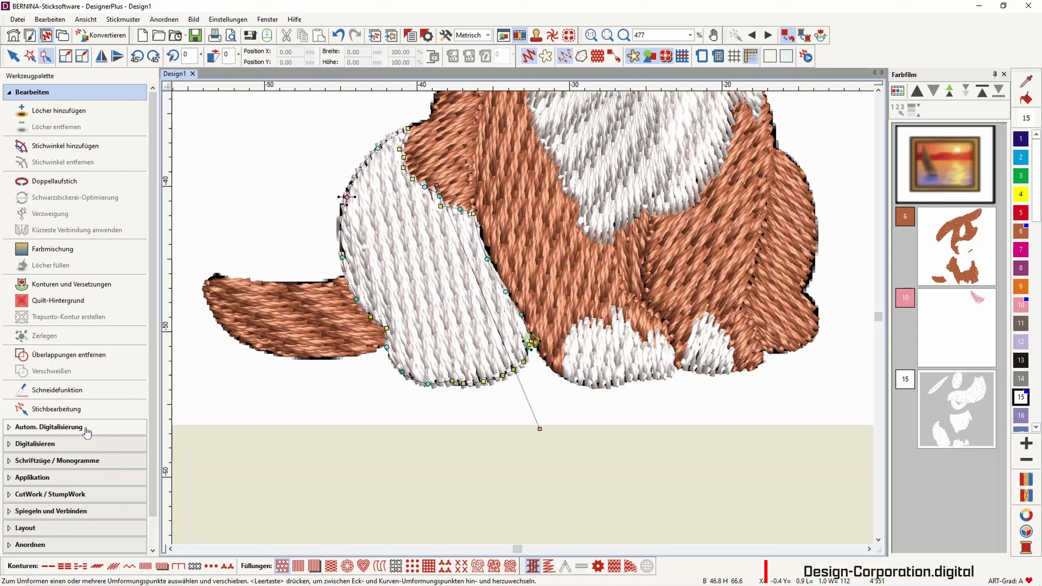
pyautogui.click(45, 444)
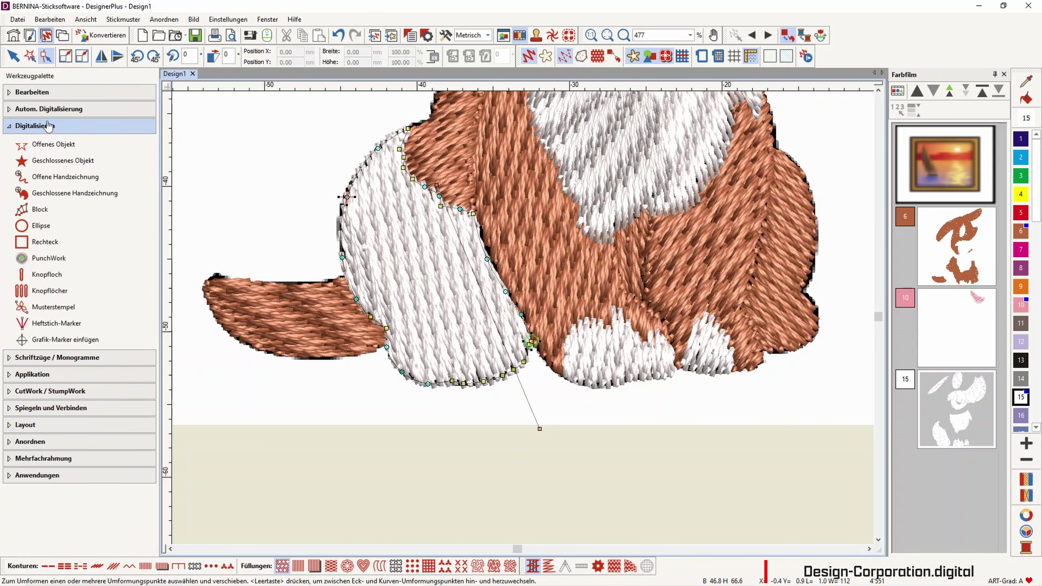
# Open the white hind leg fill's object properties and examine its fill, stitch angle, wire line, appliqué, buttonhole and connecting stitch settings.
pyautogui.click(13, 56)
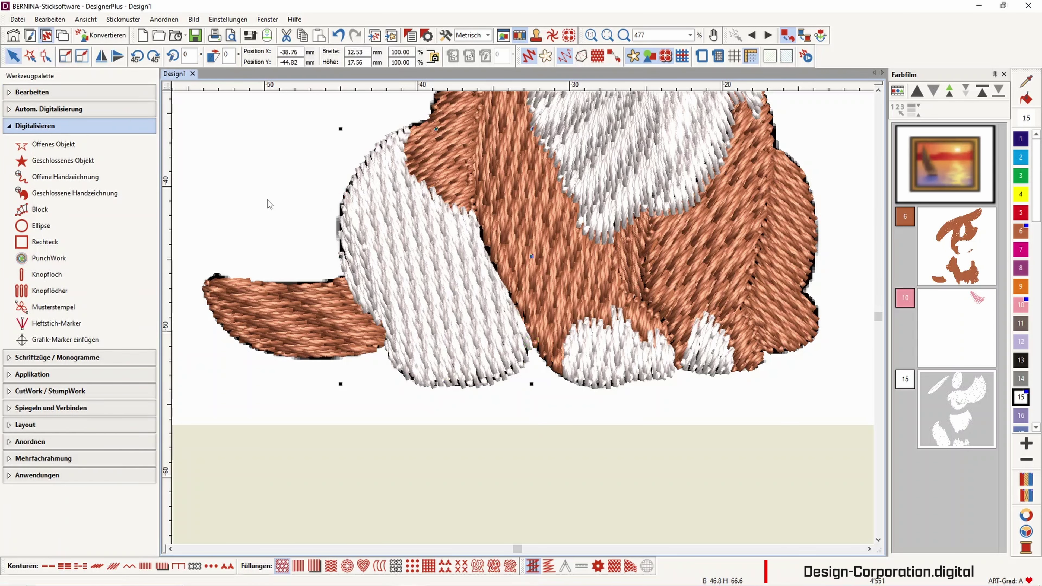
pyautogui.rightClick(383, 260)
pyautogui.click(430, 267)
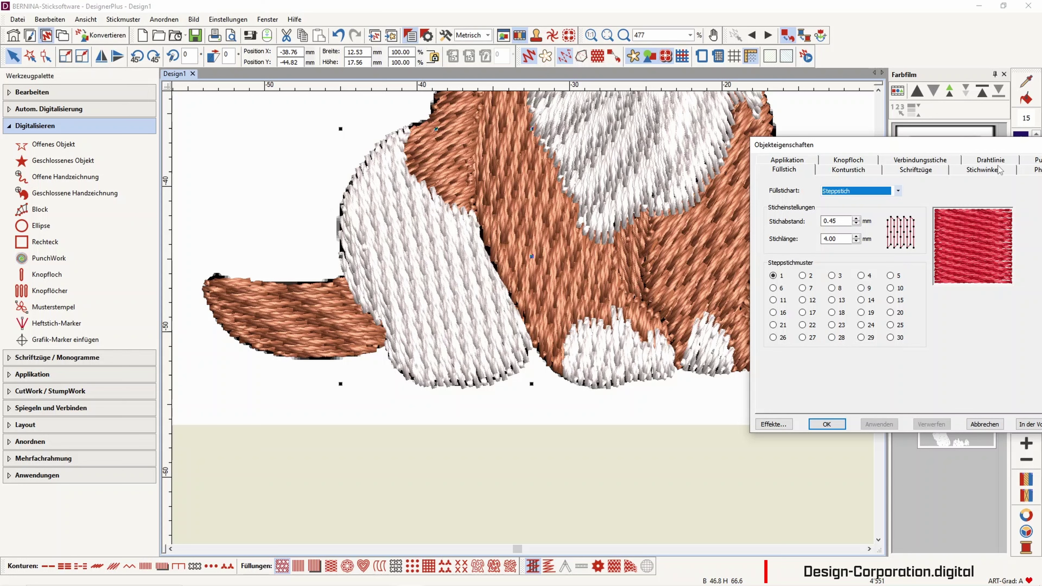
pyautogui.moveTo(961, 149); pyautogui.dragTo(869, 138)
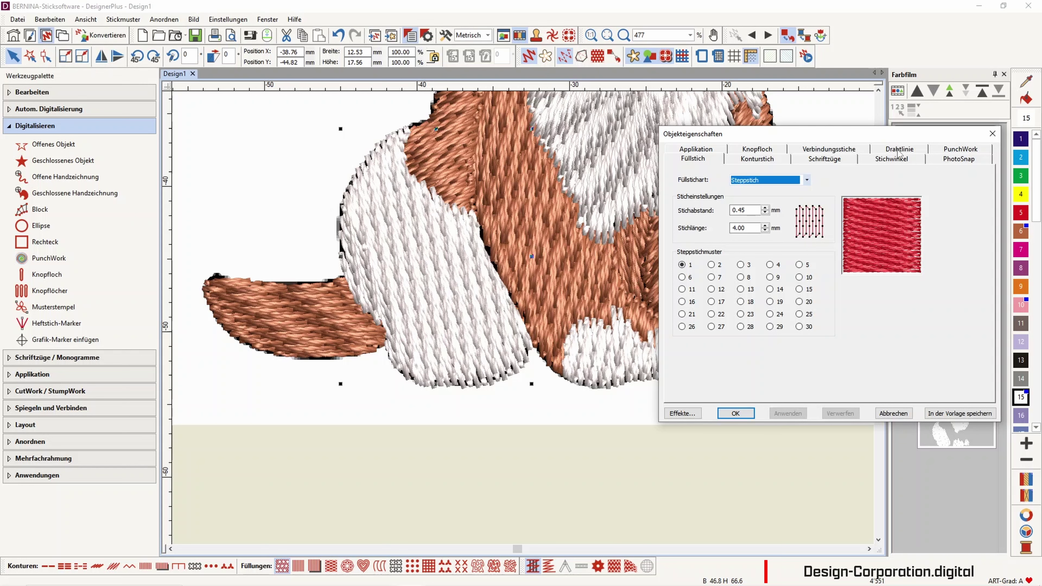
pyautogui.click(895, 161)
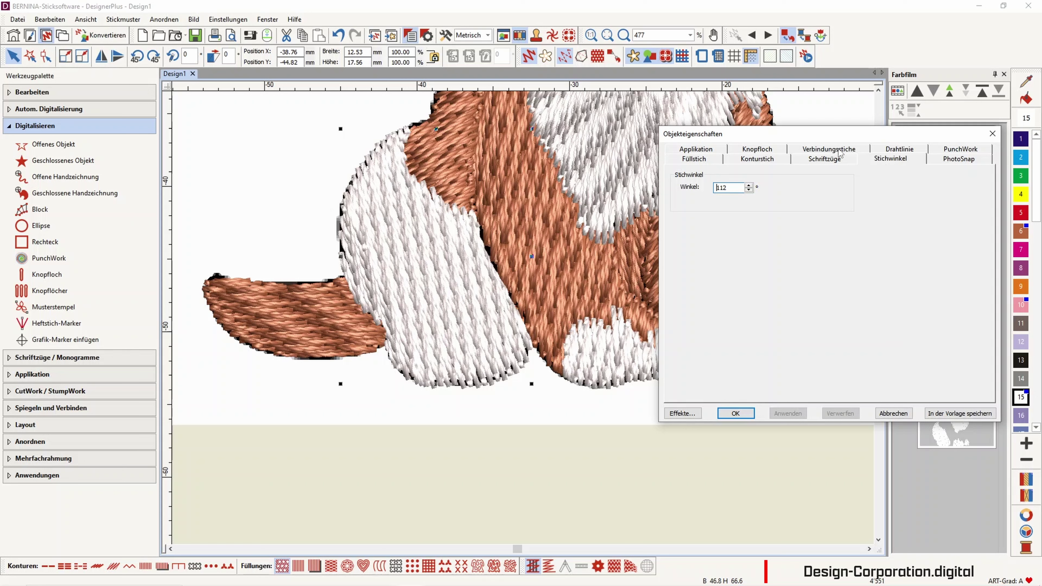
pyautogui.click(884, 150)
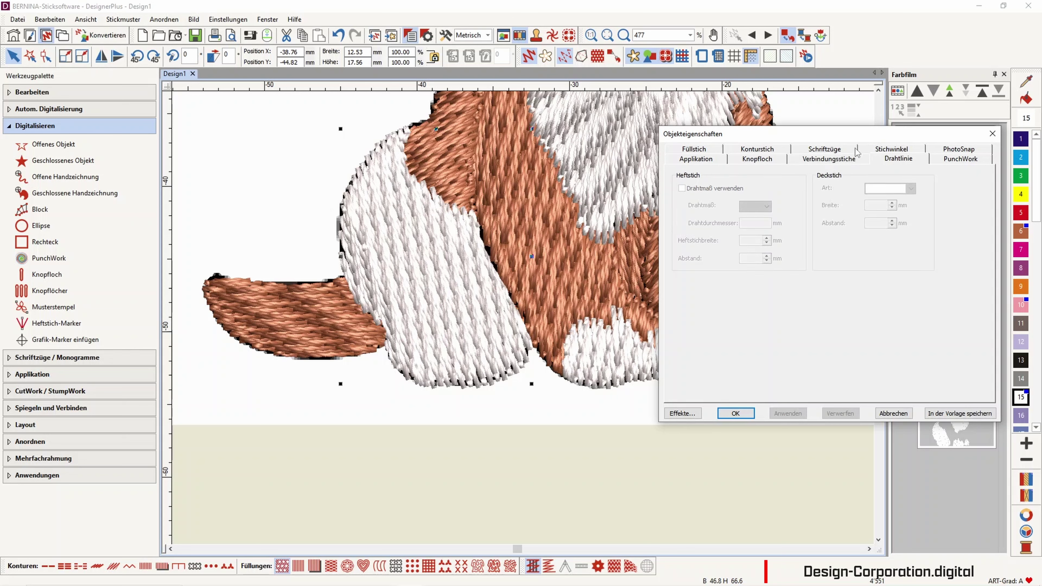
pyautogui.click(777, 152)
pyautogui.click(708, 155)
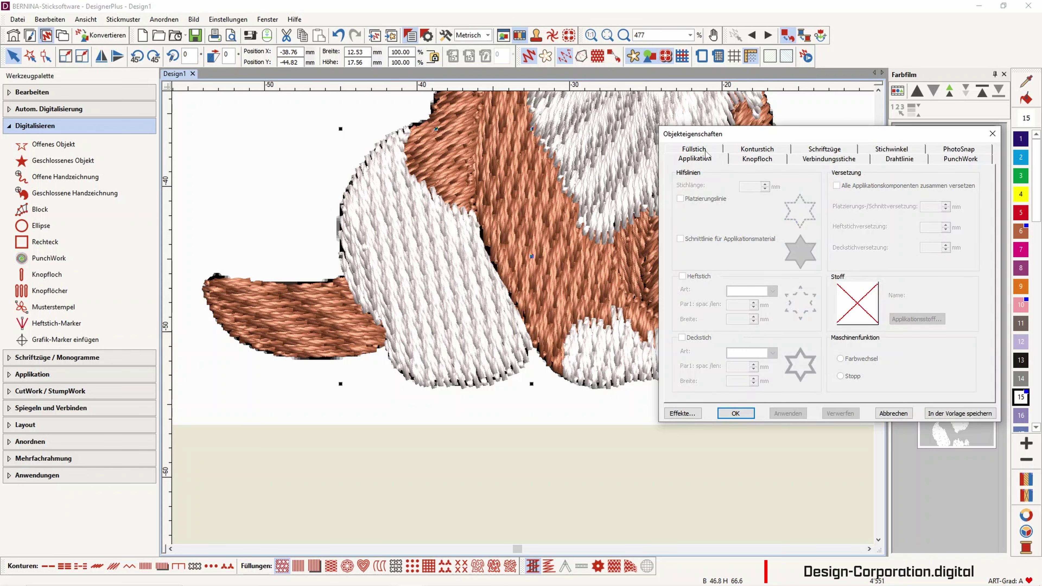
pyautogui.click(764, 162)
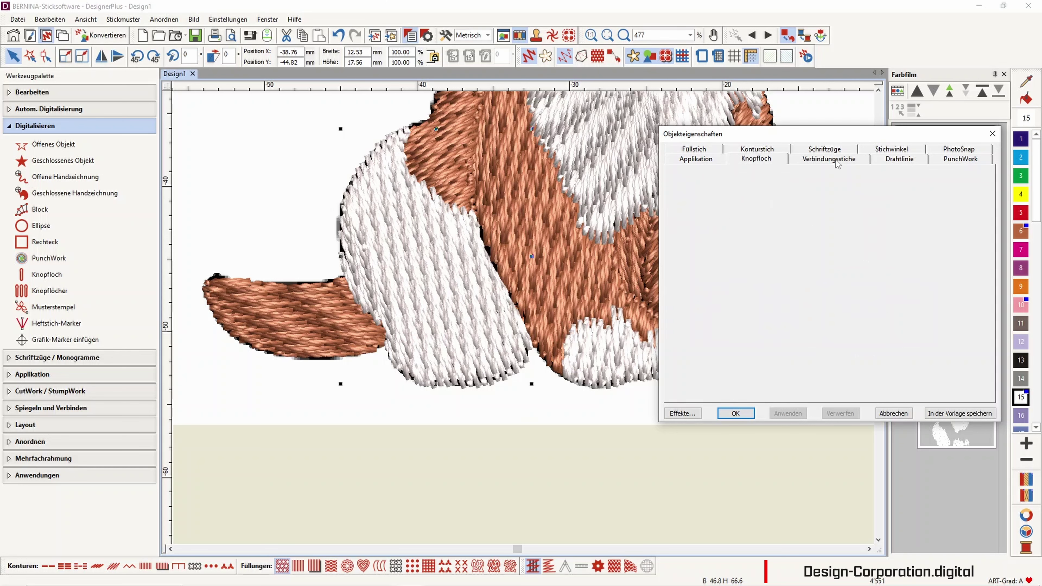
pyautogui.click(829, 160)
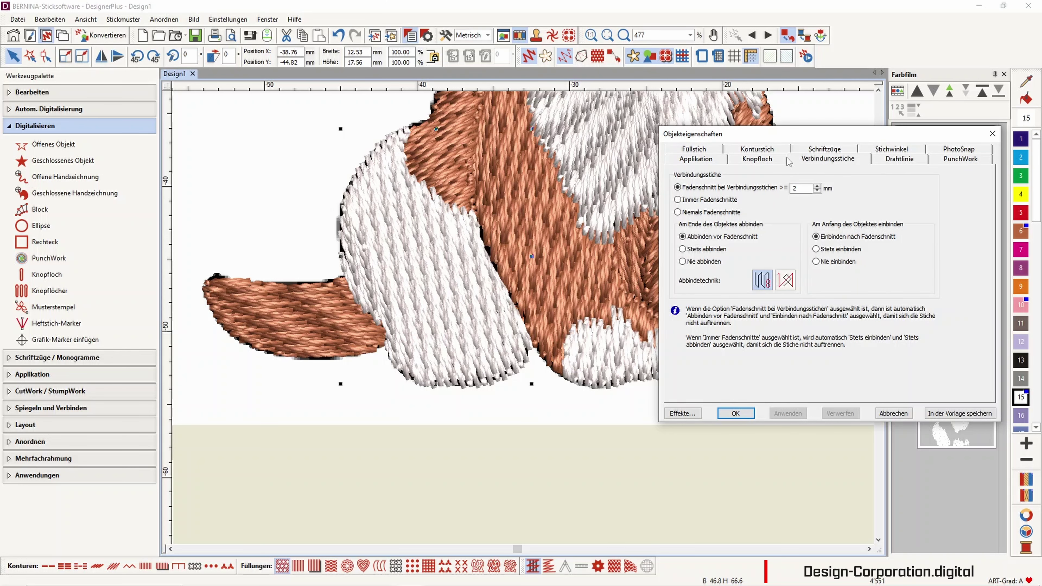
pyautogui.click(759, 151)
pyautogui.click(826, 151)
pyautogui.click(893, 150)
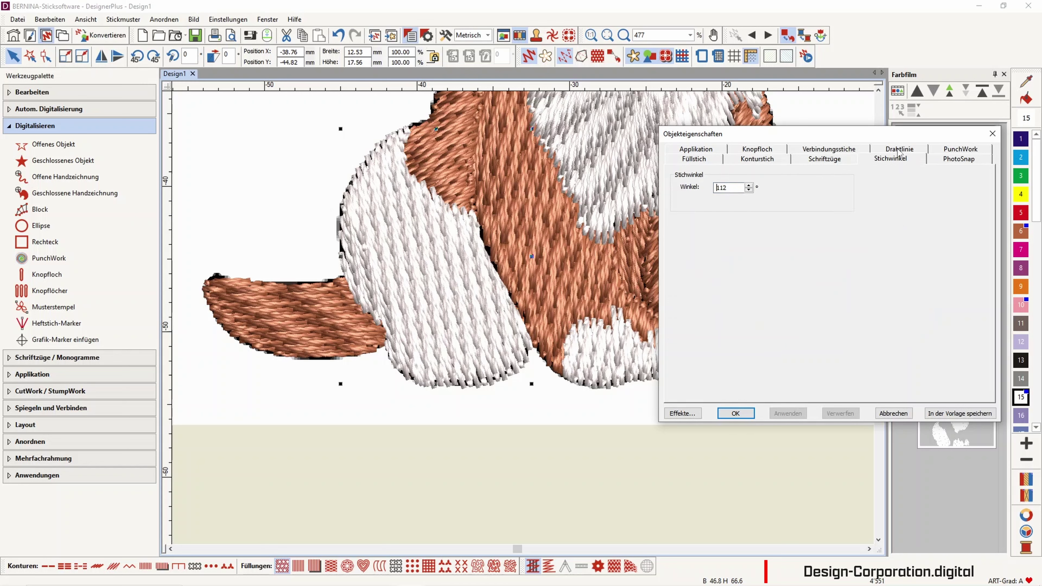
pyautogui.click(702, 161)
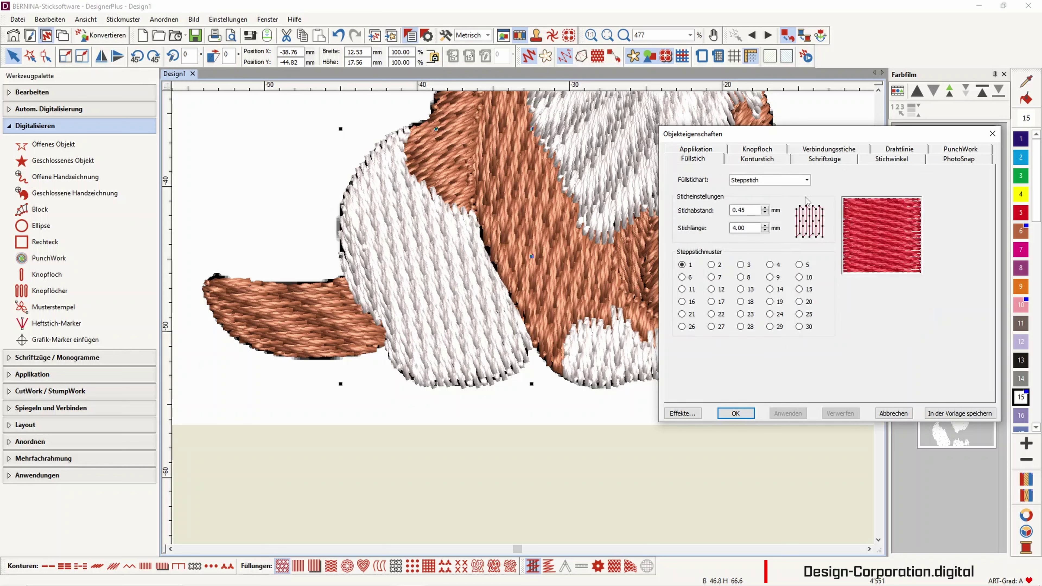
# Enable the Wellen-Effekt in the effects of the white hind leg fill.
pyautogui.click(682, 414)
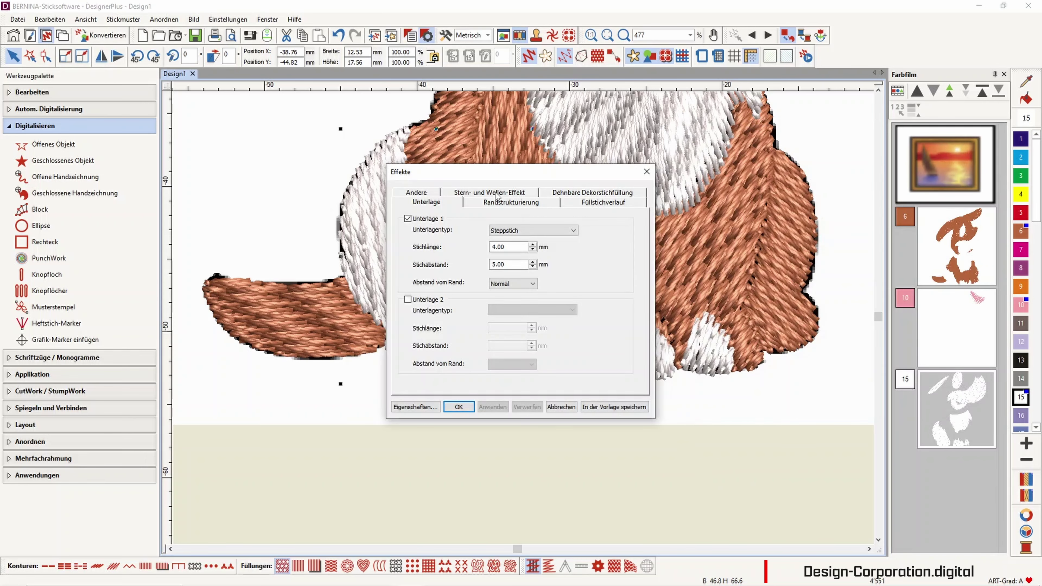
pyautogui.click(497, 193)
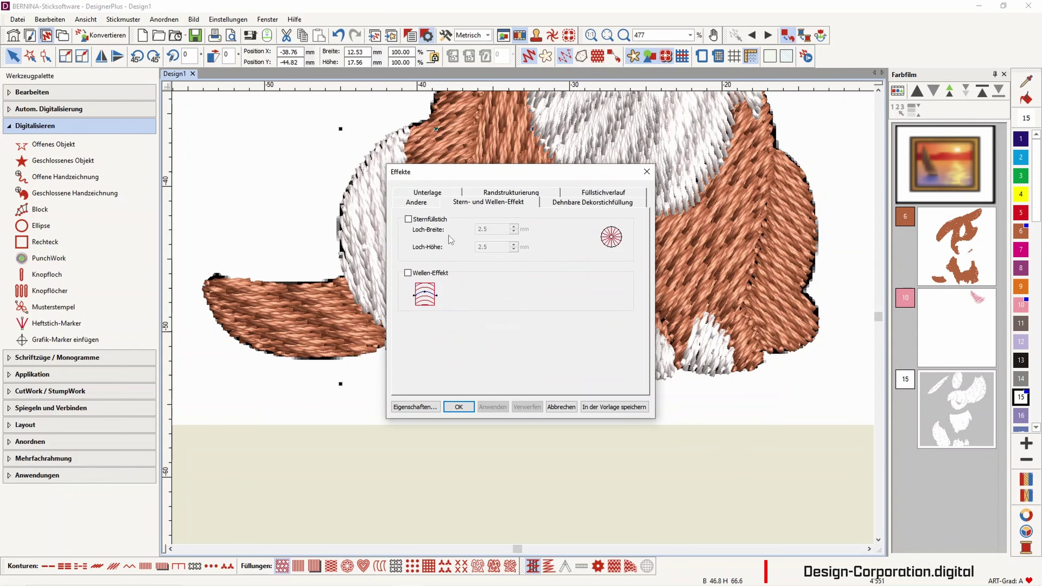
pyautogui.click(413, 271)
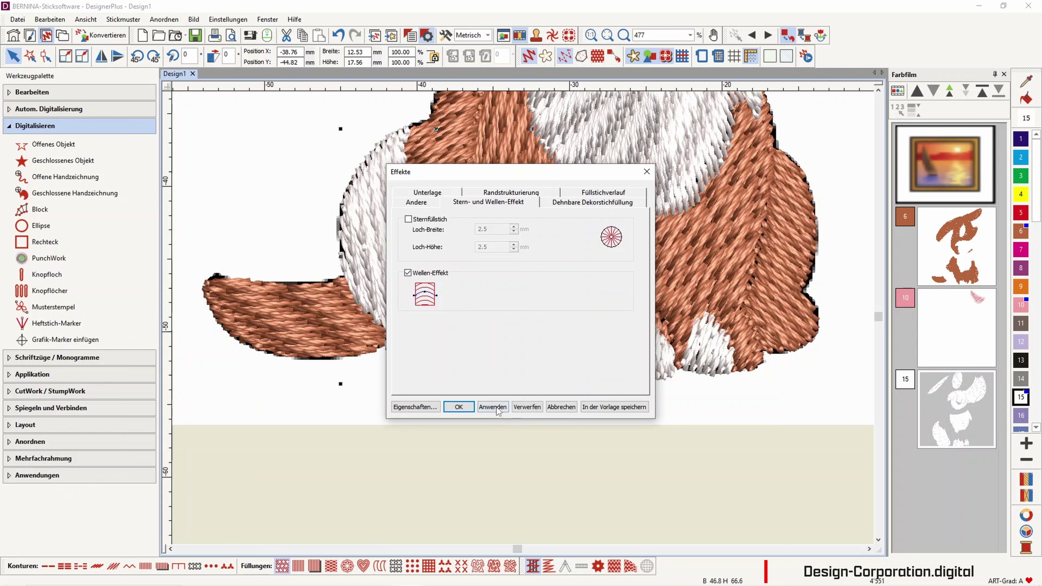
pyautogui.click(458, 407)
pyautogui.click(452, 408)
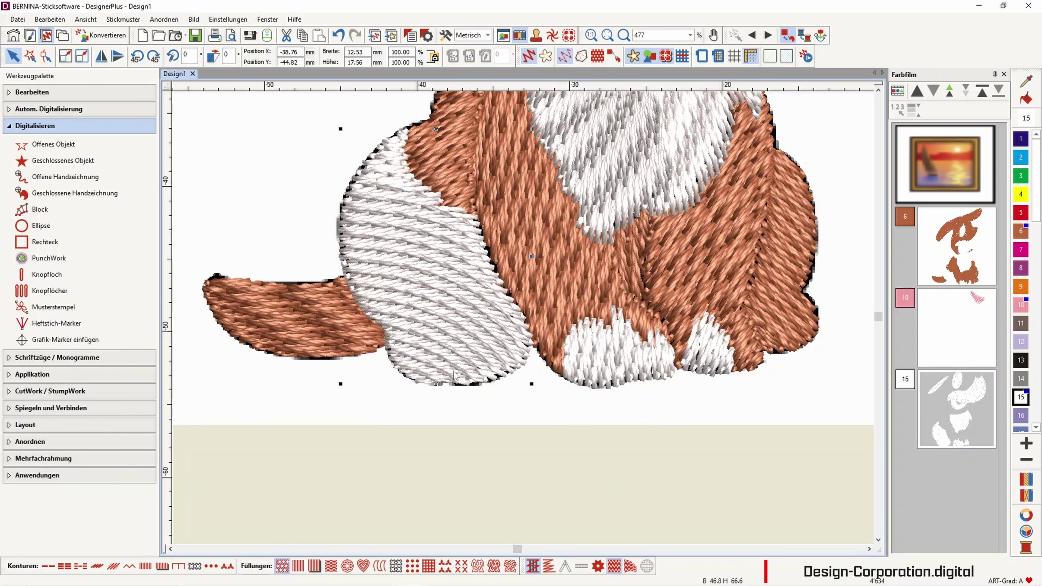
# Reshape the hind leg's wave guide line into a gentle curve running steeply along the leg from the haunch to the toes.
pyautogui.click(46, 56)
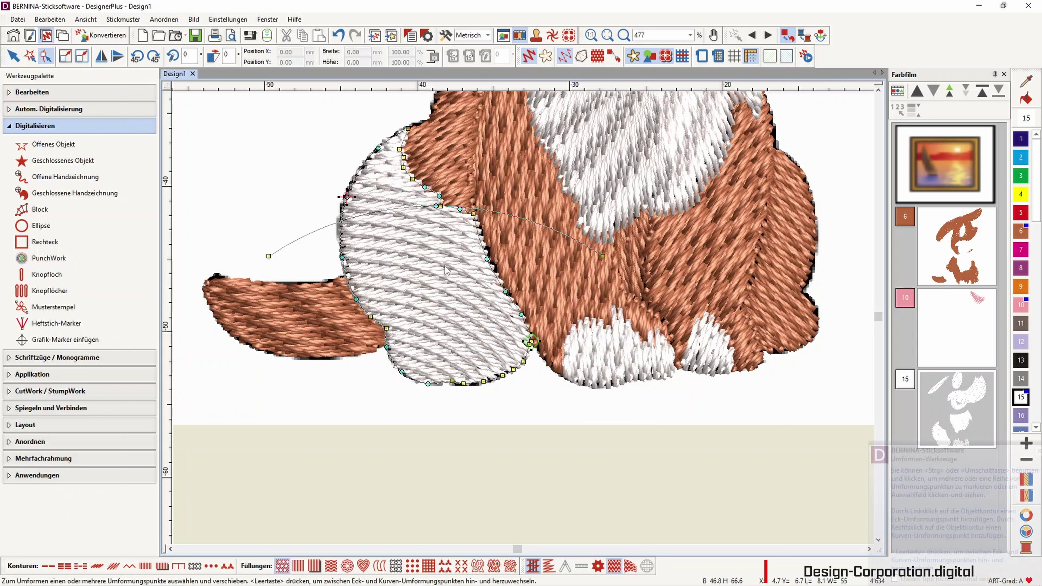
pyautogui.moveTo(434, 206); pyautogui.dragTo(419, 280)
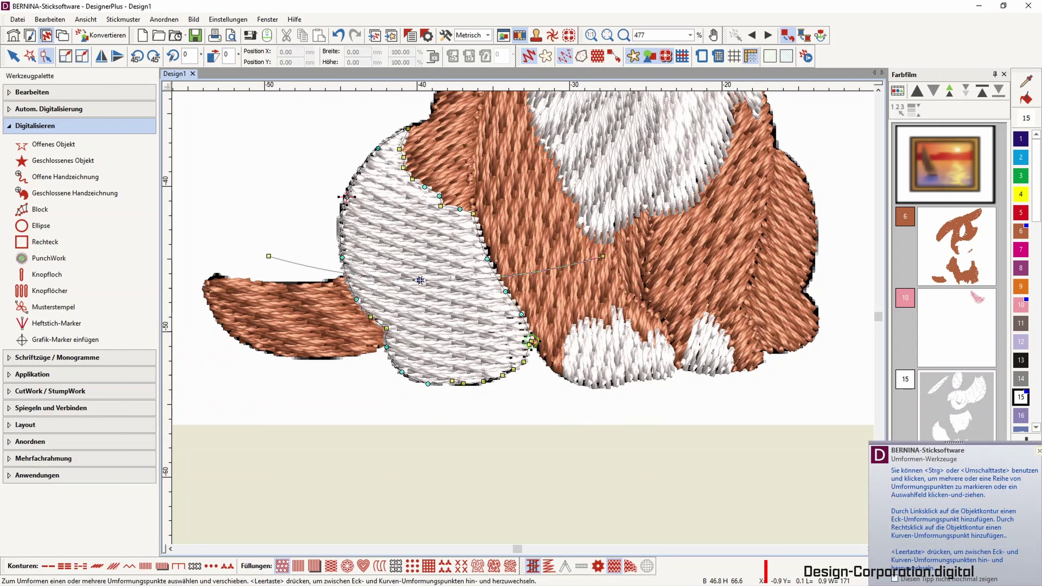
pyautogui.moveTo(269, 256); pyautogui.dragTo(347, 155)
pyautogui.moveTo(603, 256); pyautogui.dragTo(557, 388)
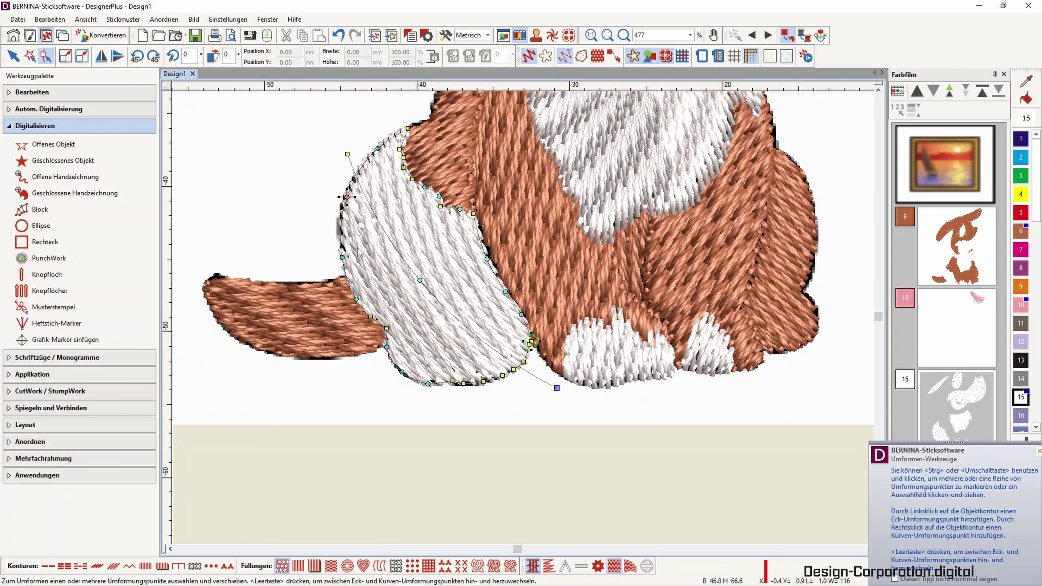
pyautogui.moveTo(420, 280); pyautogui.dragTo(412, 300)
pyautogui.moveTo(347, 154); pyautogui.dragTo(368, 145)
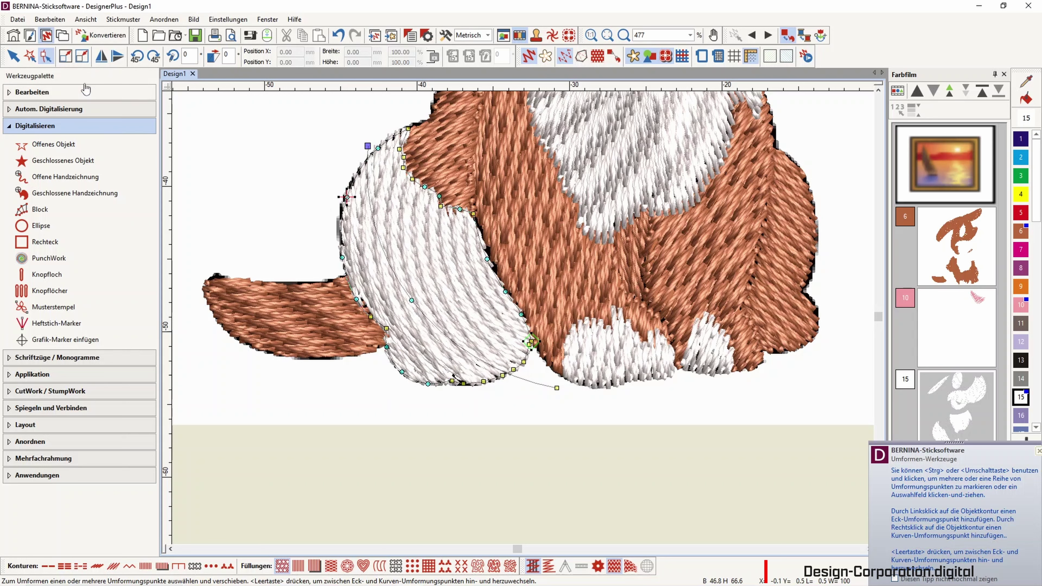
pyautogui.click(12, 58)
pyautogui.click(598, 510)
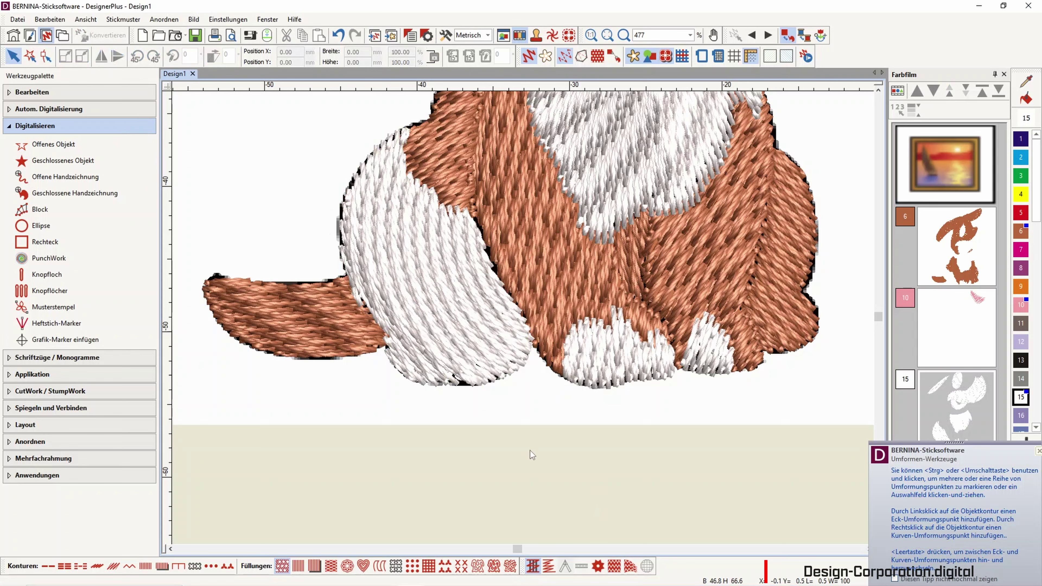
# Review the whole dog with and without the realistic stitch preview, and dismiss the reshaping tip.
pyautogui.click(529, 56)
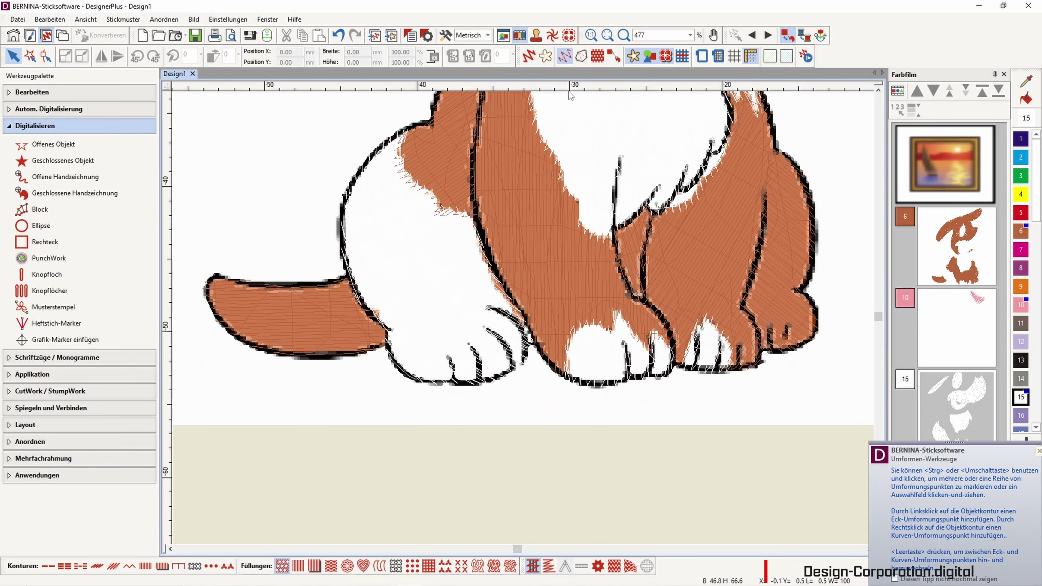
pyautogui.scroll(-5, 583, 223)
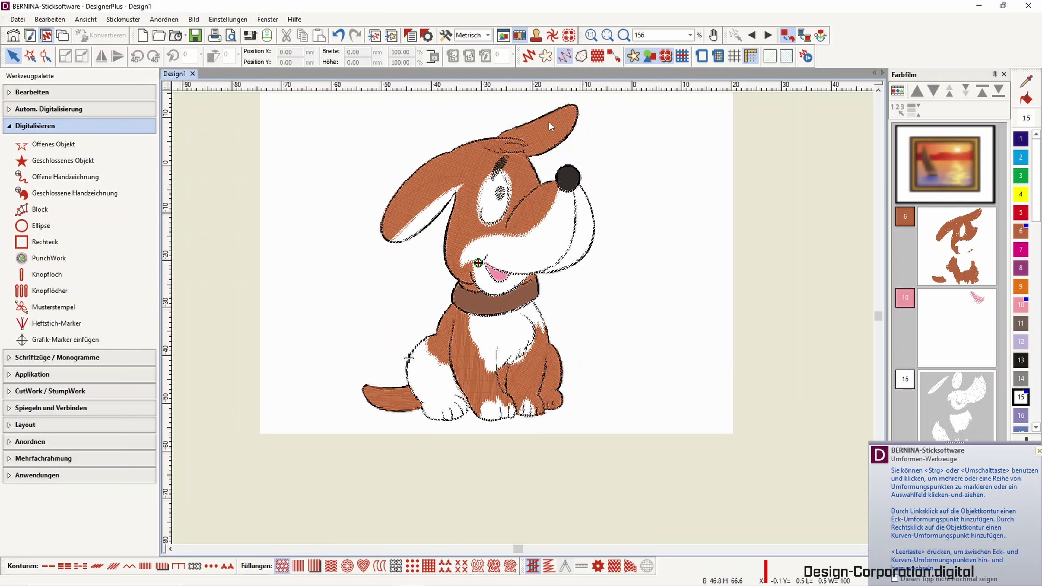
pyautogui.click(529, 56)
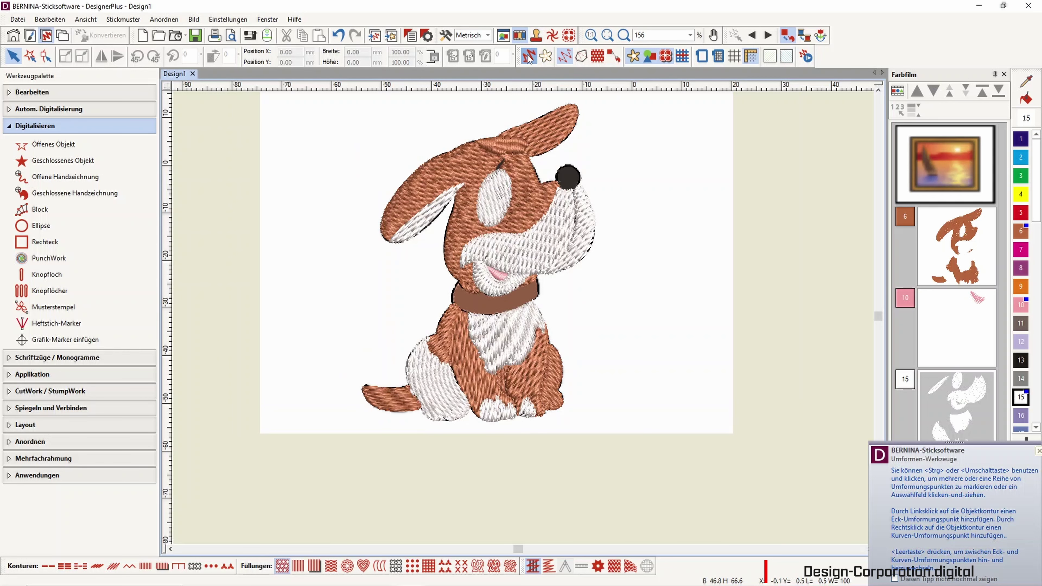
pyautogui.click(529, 57)
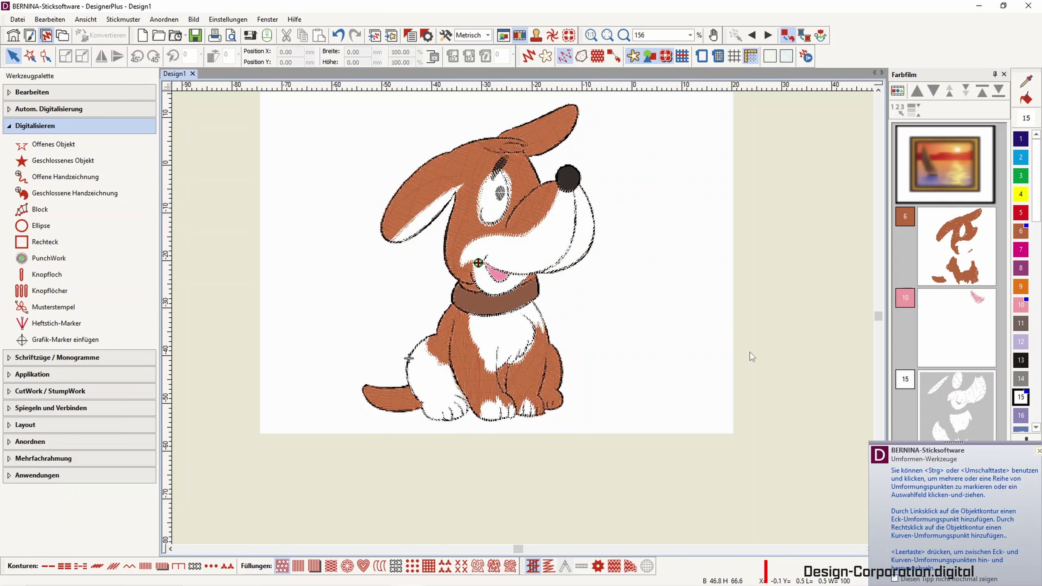
pyautogui.click(1039, 451)
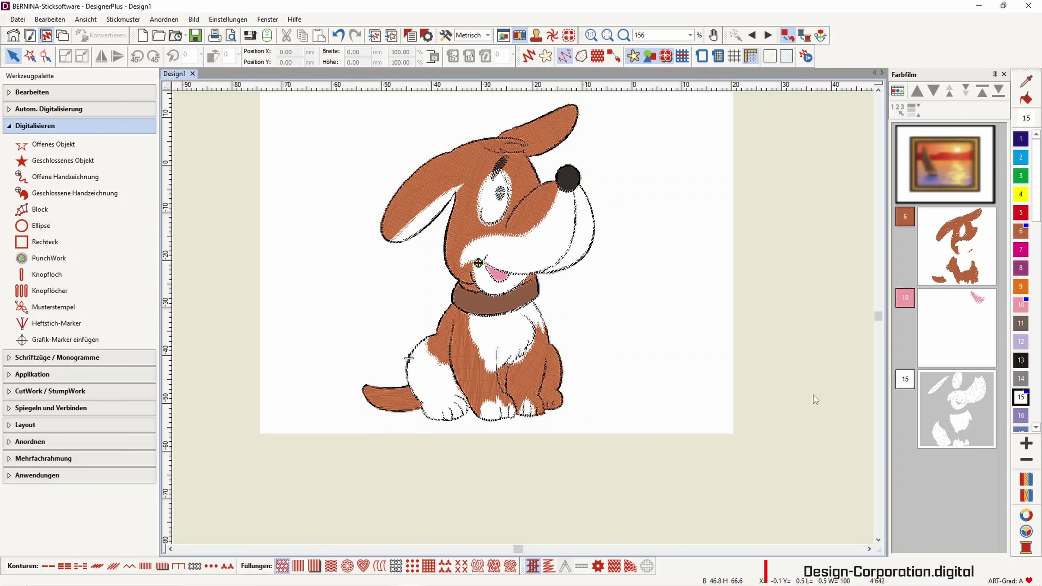
# Select black thread colour 13 and choose the satin fill and a contour stitch type for new objects.
pyautogui.click(1021, 360)
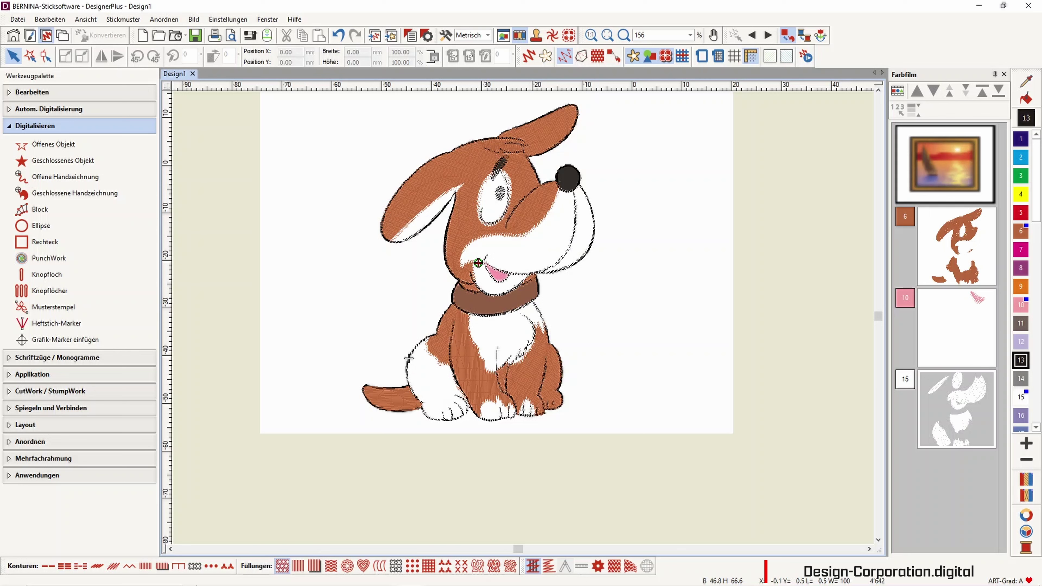
pyautogui.moveTo(108, 555)
pyautogui.click(299, 567)
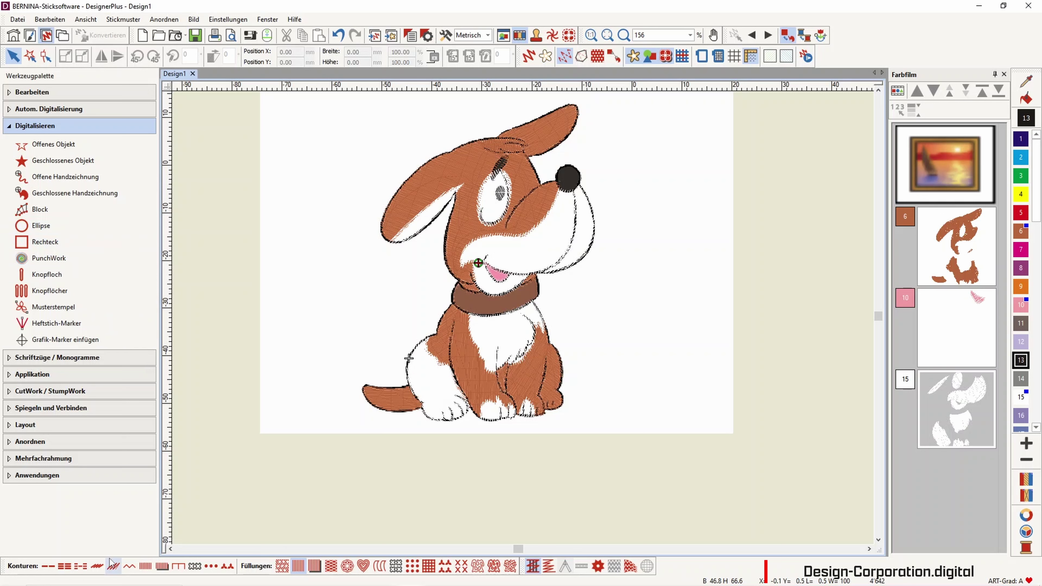
pyautogui.click(99, 567)
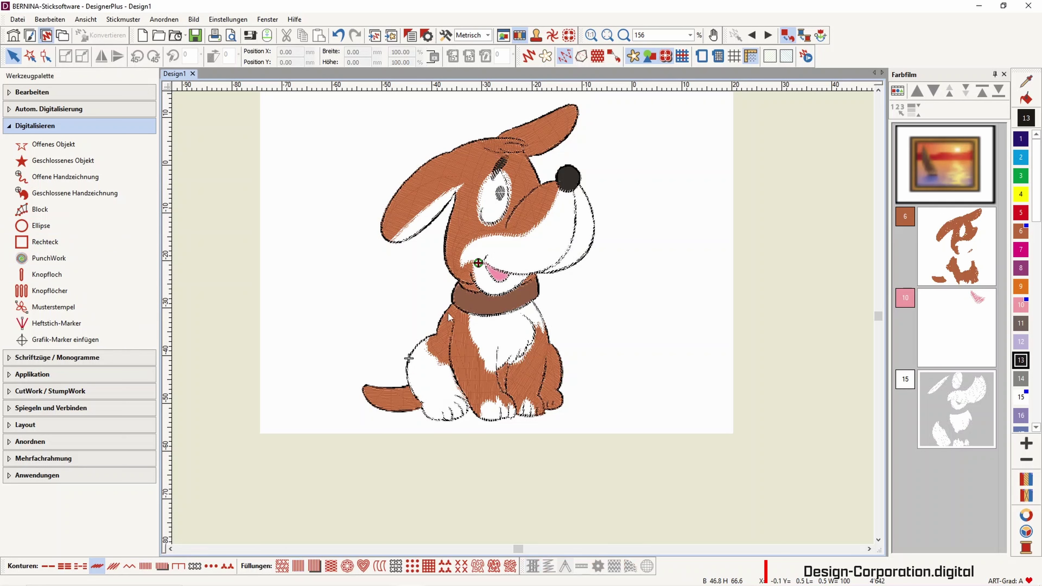
# Digitize the eye's pupil as a narrow upright black satin-filled ellipse and show it in the realistic stitch preview.
pyautogui.scroll(3, 542, 176)
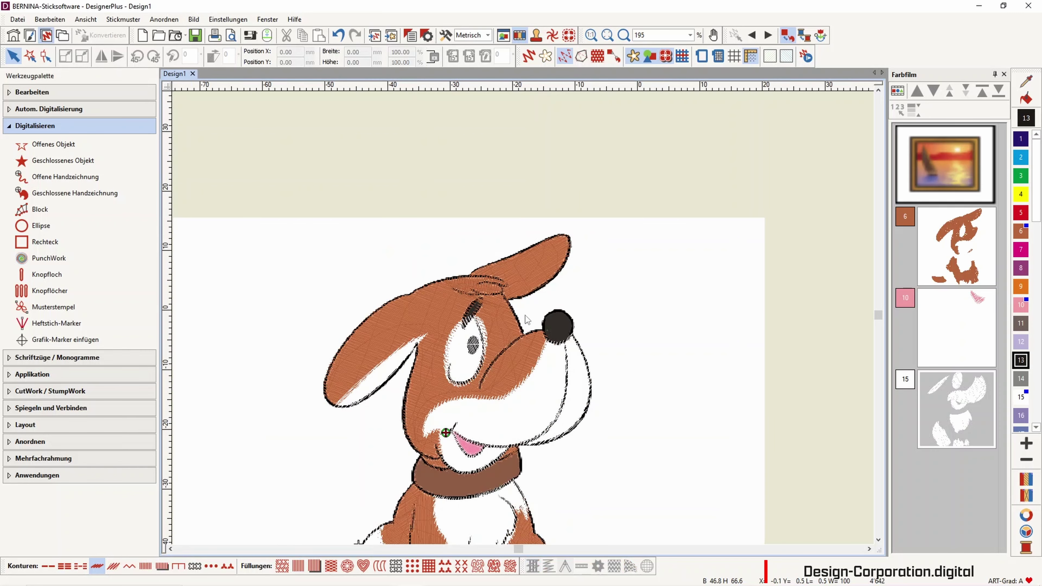
pyautogui.scroll(2, 525, 321)
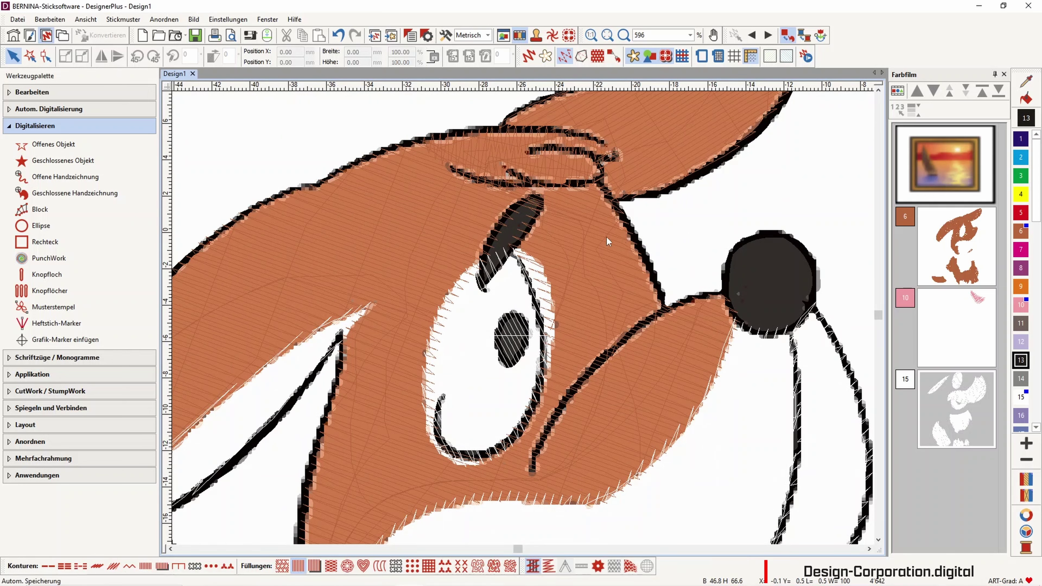
pyautogui.click(41, 227)
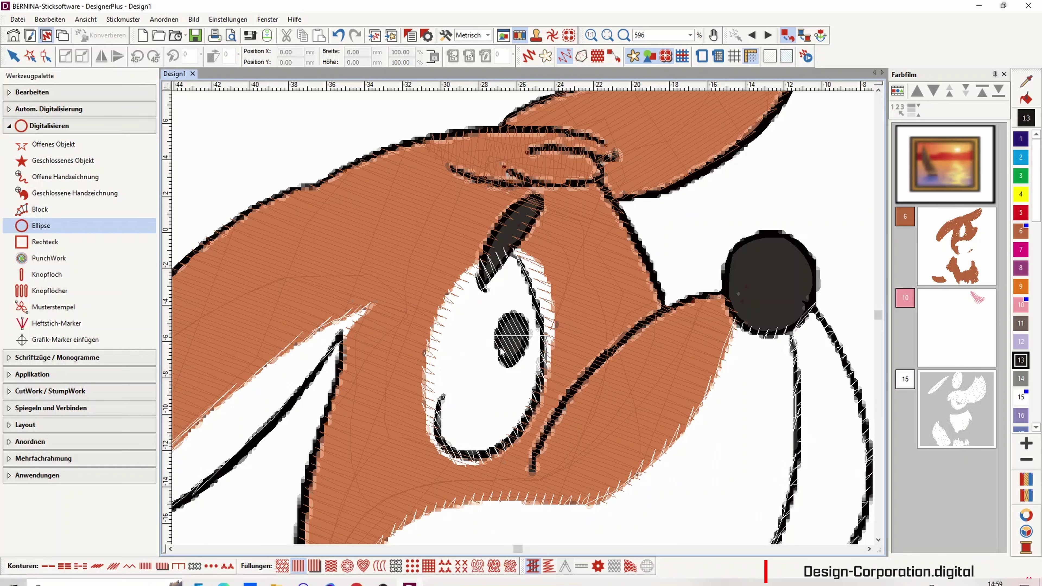
pyautogui.click(510, 339)
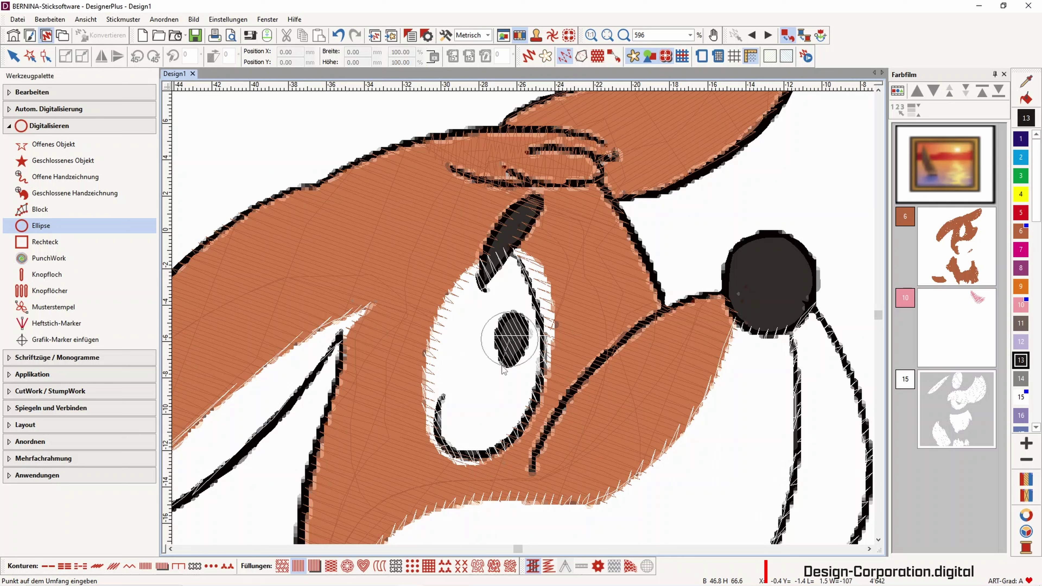
pyautogui.click(508, 371)
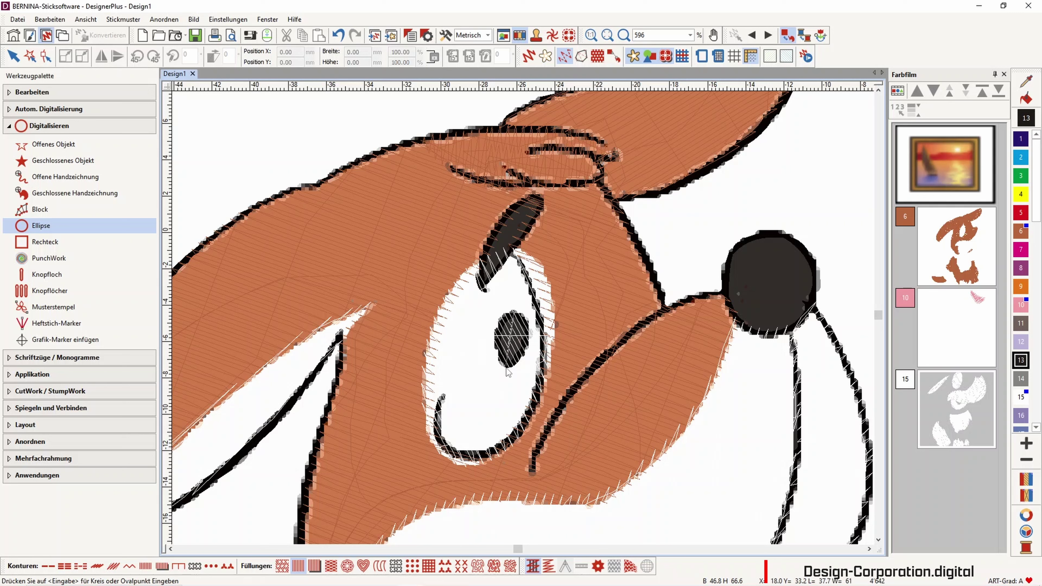
pyautogui.click(522, 369)
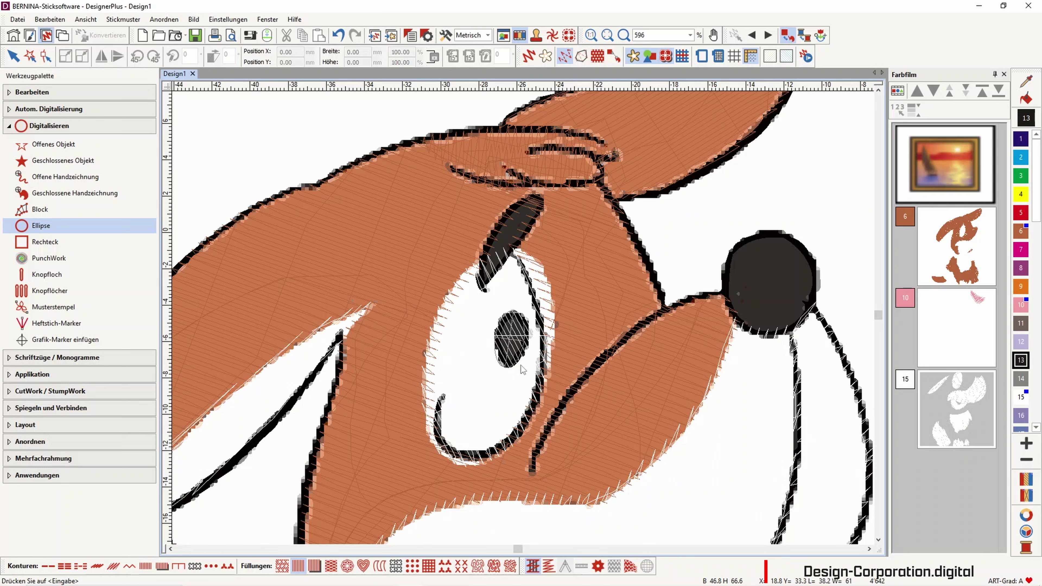
pyautogui.press('Return')
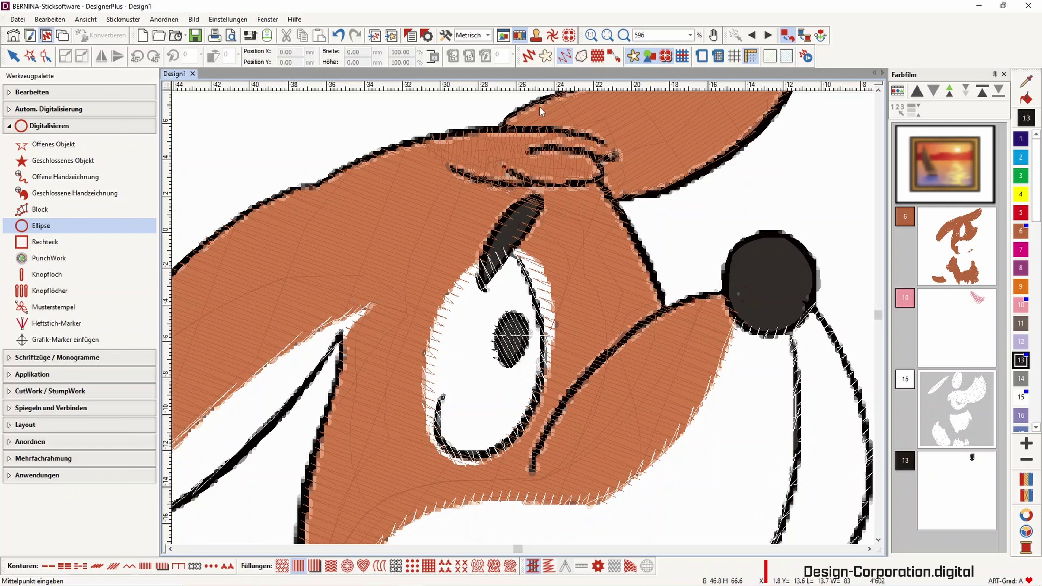
pyautogui.click(528, 56)
pyautogui.click(503, 331)
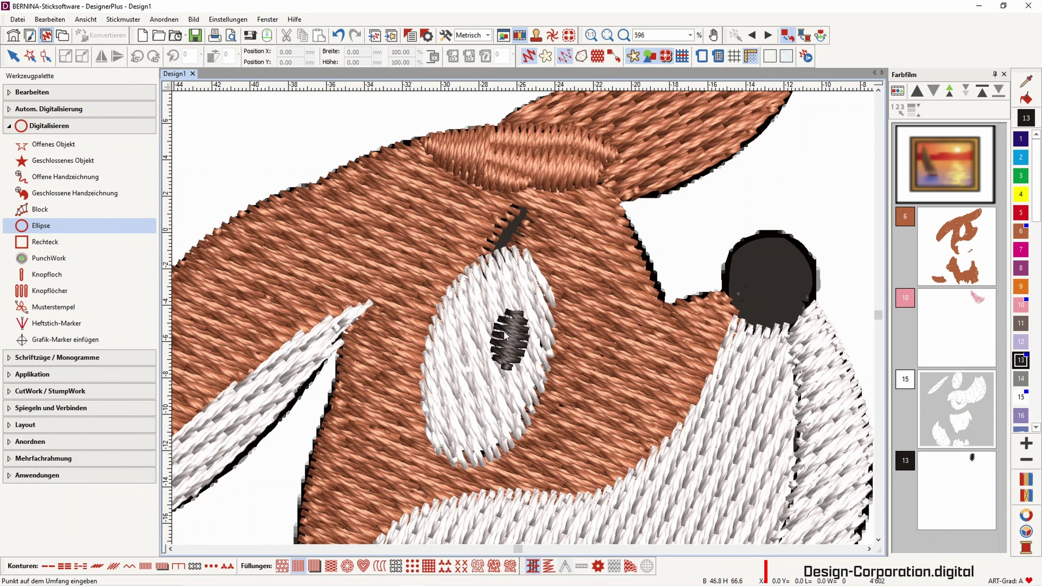
# Turn off the first underlay in the effects of the black pupil.
pyautogui.click(13, 56)
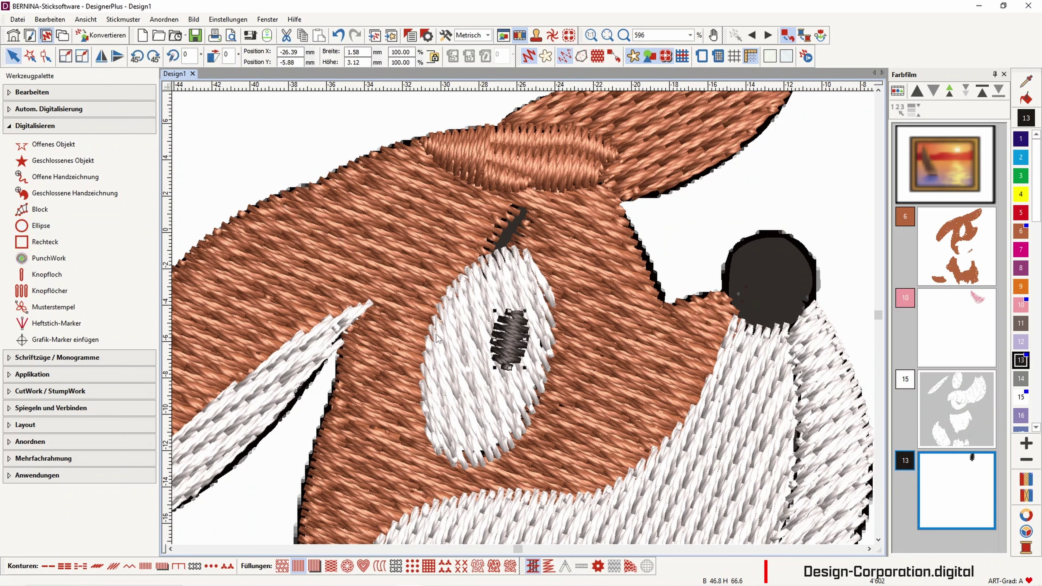
pyautogui.rightClick(504, 340)
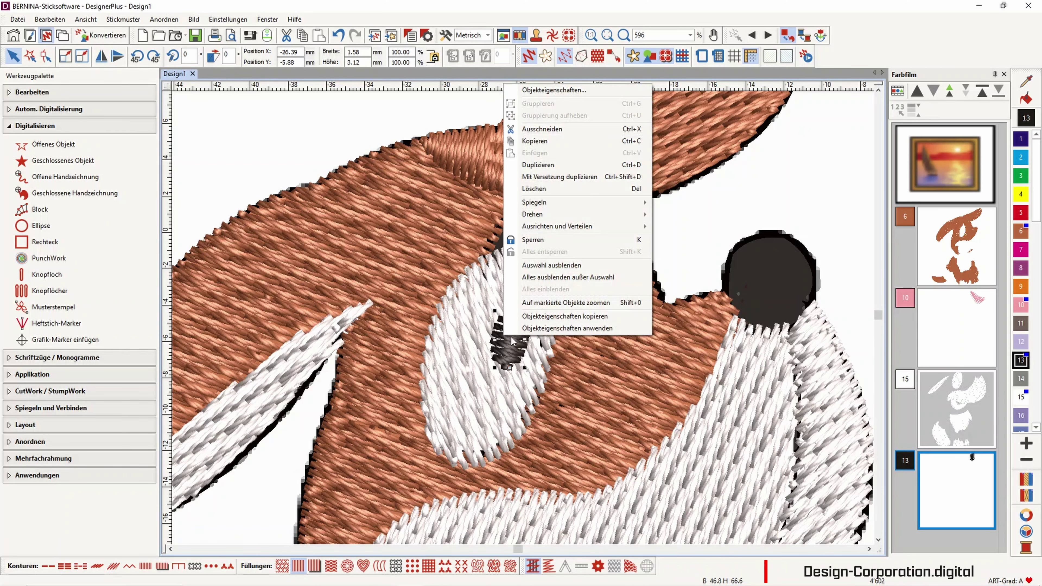
pyautogui.click(560, 90)
pyautogui.click(679, 416)
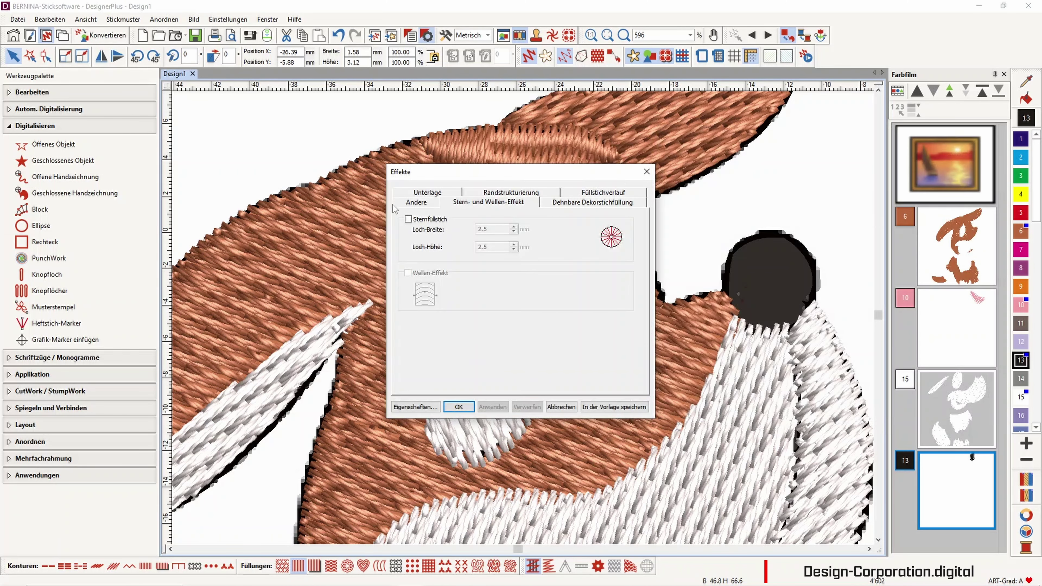
pyautogui.click(437, 195)
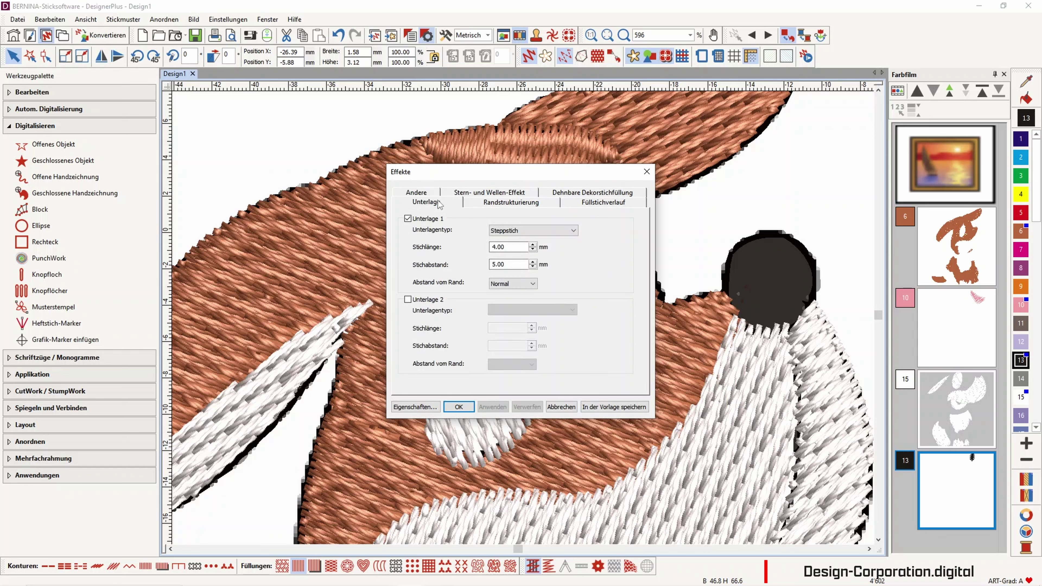
pyautogui.click(407, 219)
pyautogui.click(459, 407)
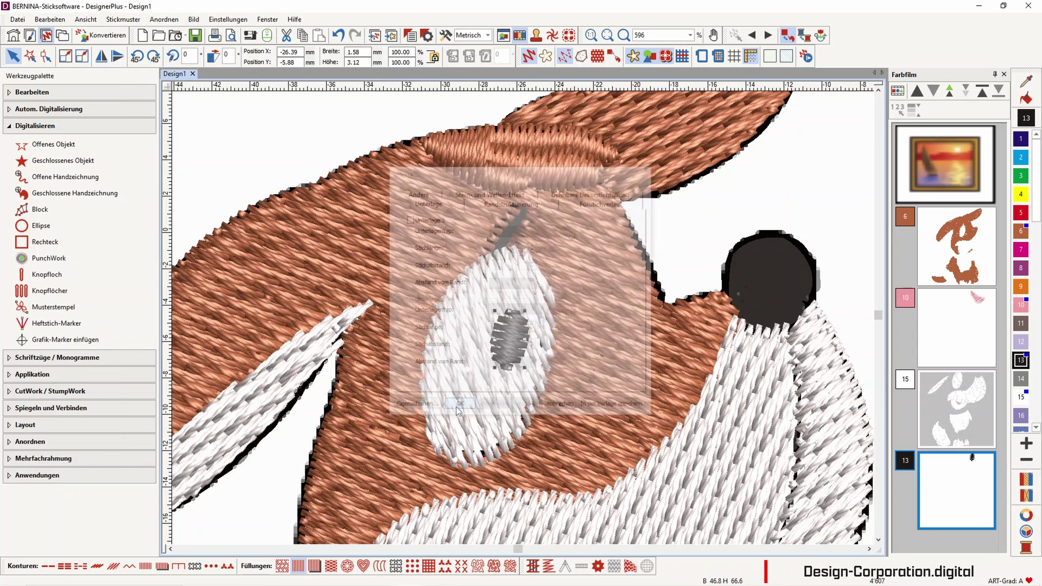
# Switch off the realistic stitch preview and digitize the eyebrow above the eye as a closed black filled shape along its artwork outline.
pyautogui.click(529, 56)
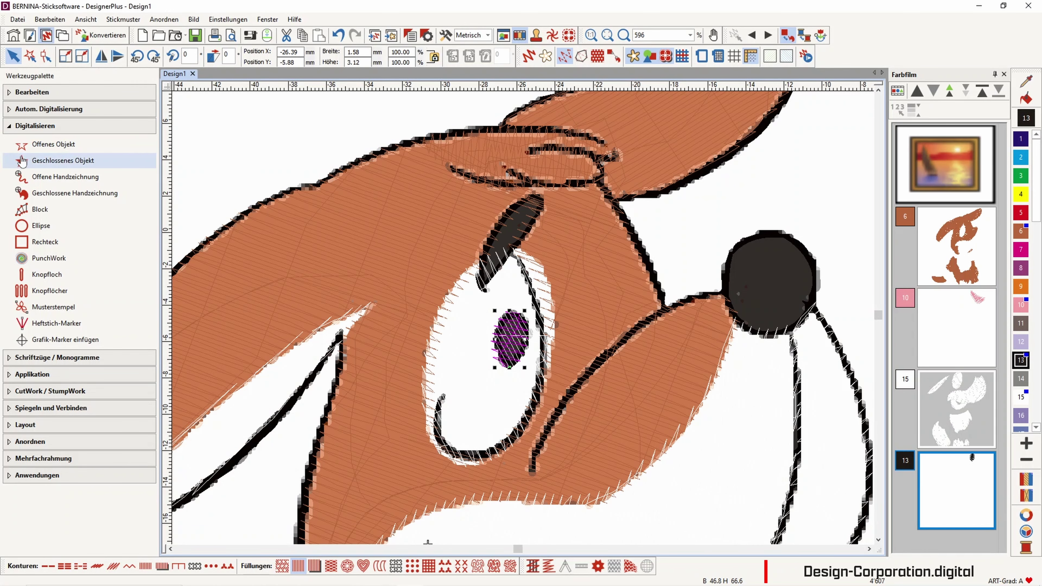
pyautogui.click(62, 161)
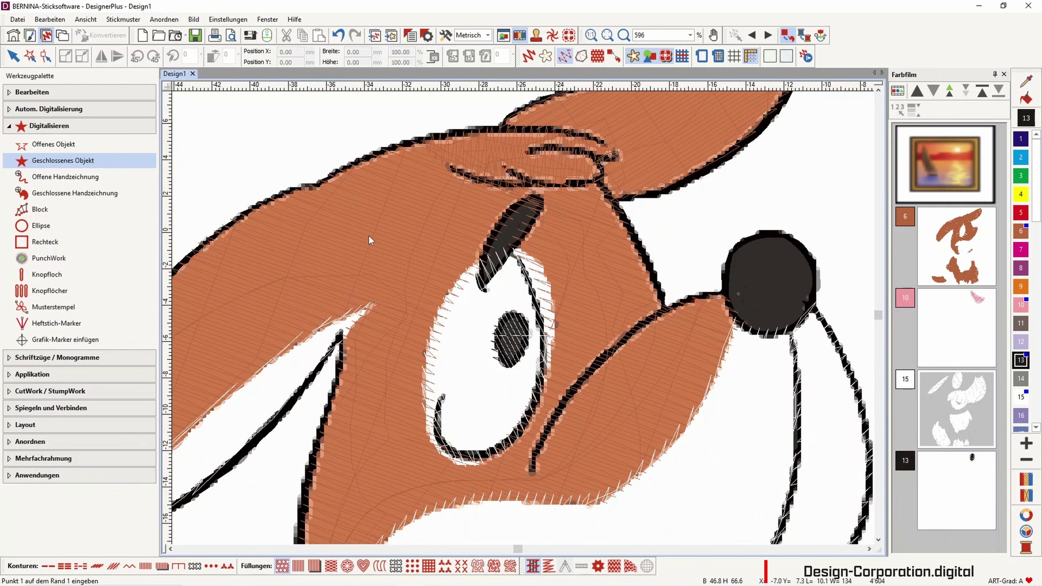
pyautogui.click(485, 292)
pyautogui.click(497, 273)
pyautogui.scroll(3, 496, 273)
pyautogui.click(553, 301)
pyautogui.click(583, 251)
pyautogui.click(582, 215)
pyautogui.click(548, 225)
pyautogui.click(506, 256)
pyautogui.click(500, 272)
pyautogui.click(475, 321)
pyautogui.click(467, 367)
pyautogui.click(464, 379)
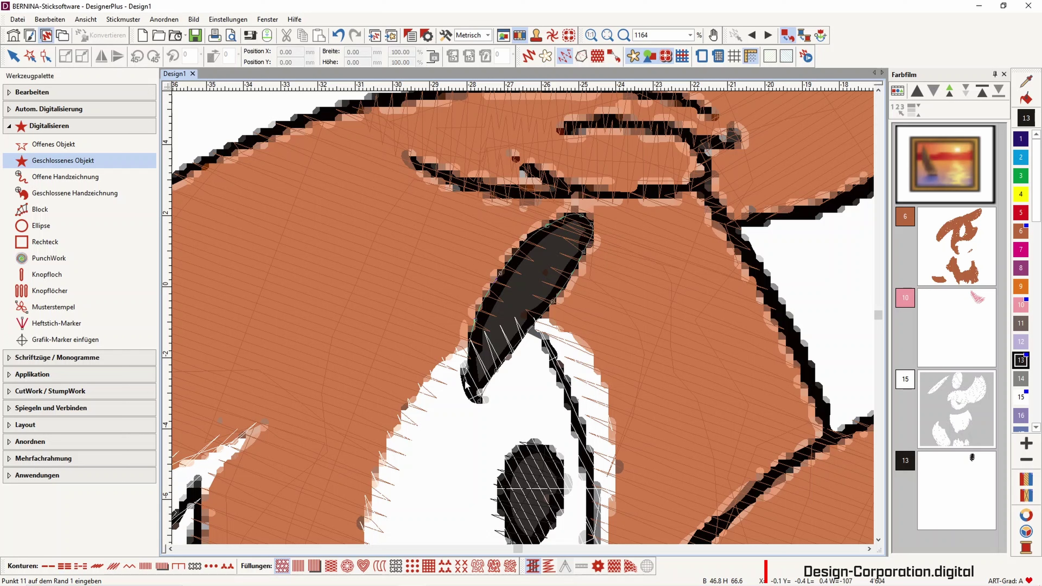
pyautogui.click(465, 398)
pyautogui.press('Return')
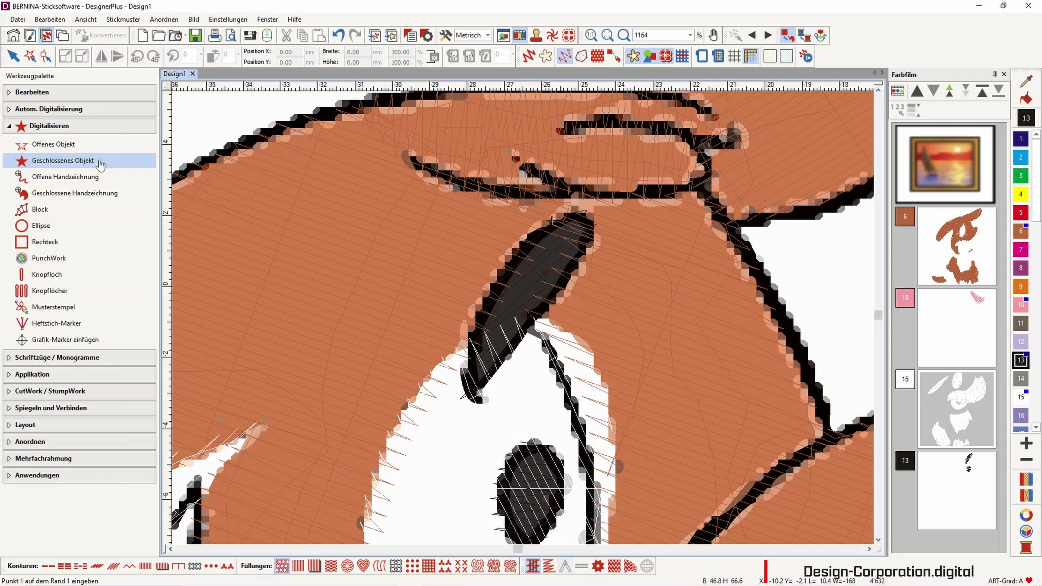
# Rotate the eyebrow's stitch angle line so the stitches run diagonally across its length.
pyautogui.click(14, 56)
pyautogui.click(46, 56)
pyautogui.moveTo(463, 400); pyautogui.dragTo(486, 261)
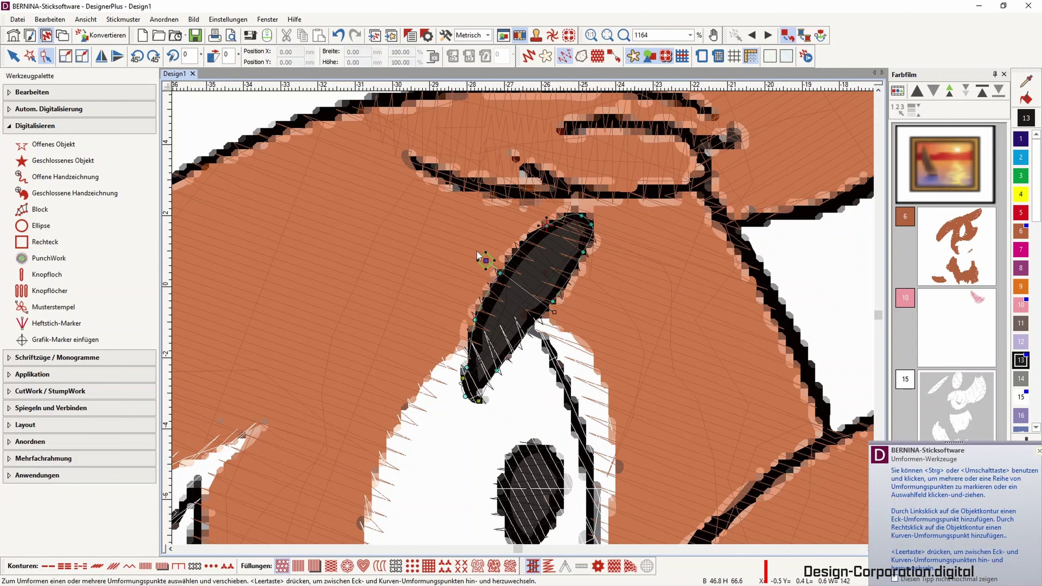
# Turn off the underlay in the effects of the eyebrow.
pyautogui.click(13, 56)
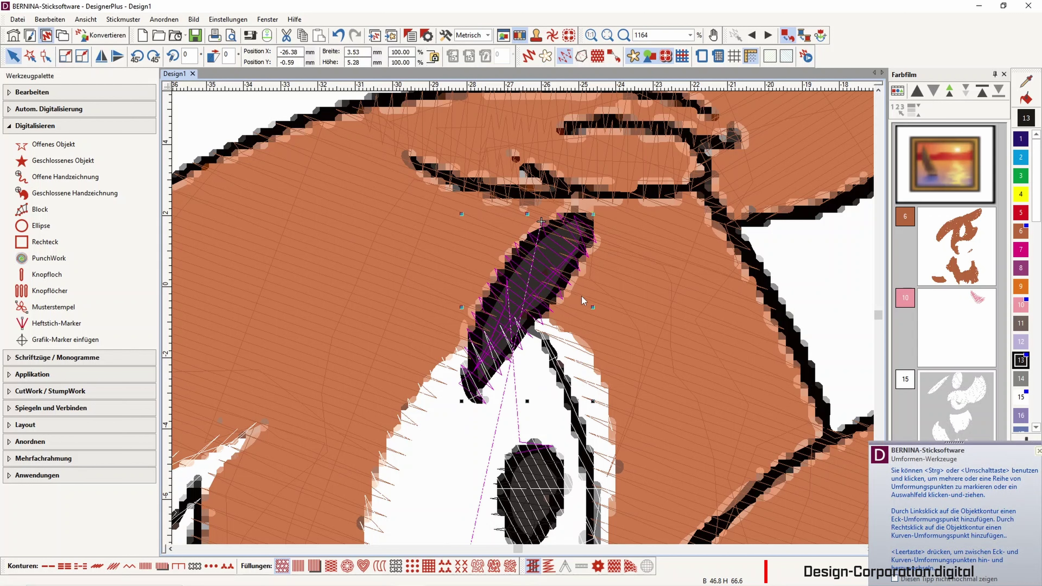
pyautogui.rightClick(553, 268)
pyautogui.click(566, 274)
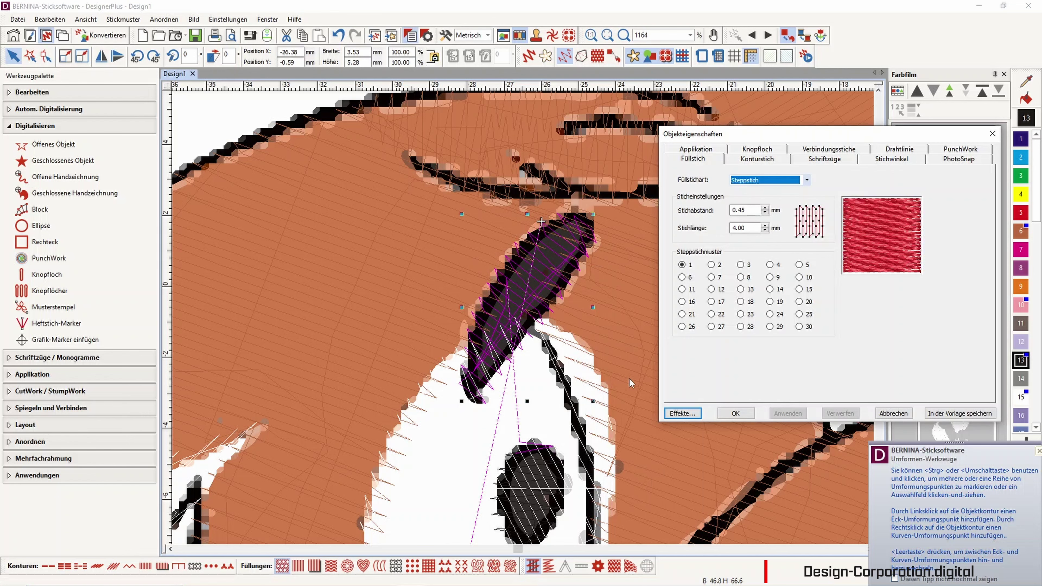
pyautogui.click(679, 413)
pyautogui.click(434, 225)
pyautogui.click(434, 224)
pyautogui.click(493, 407)
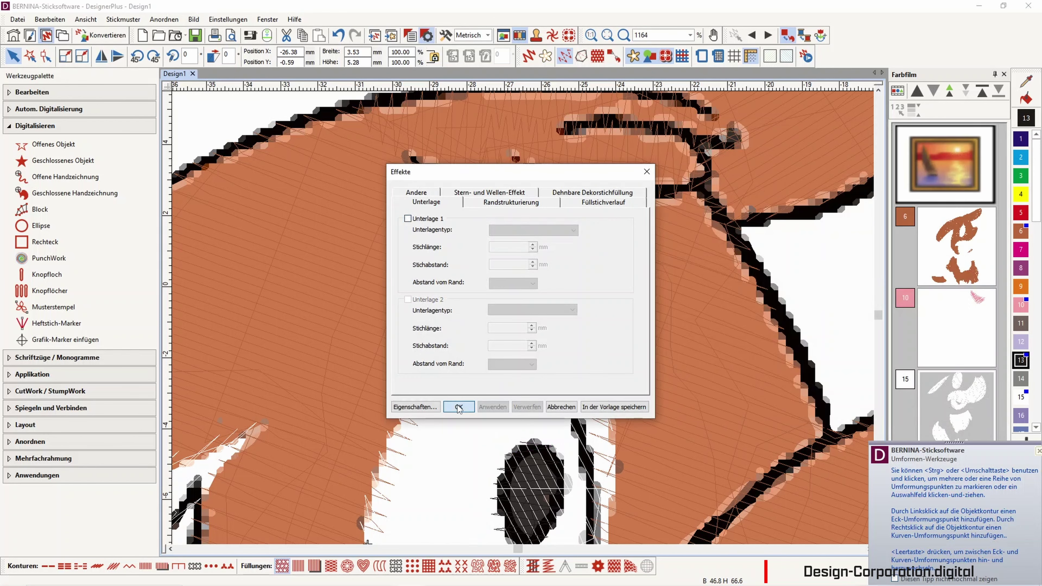
pyautogui.click(459, 407)
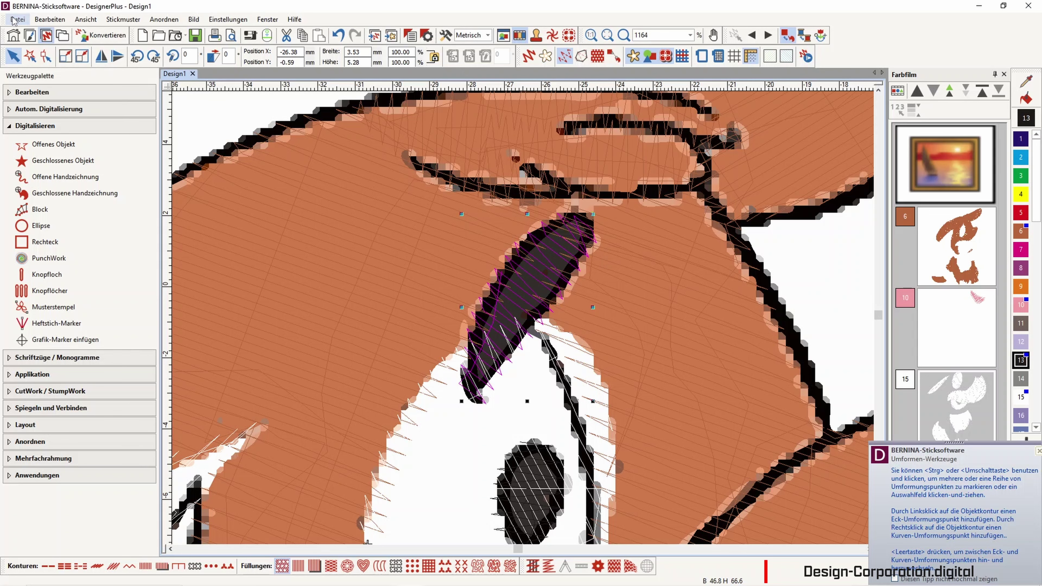
# Digitize the eye's outline as an open black contour from the eyebrow around its lower curve and show it in the realistic stitch preview.
pyautogui.scroll(-2, 526, 346)
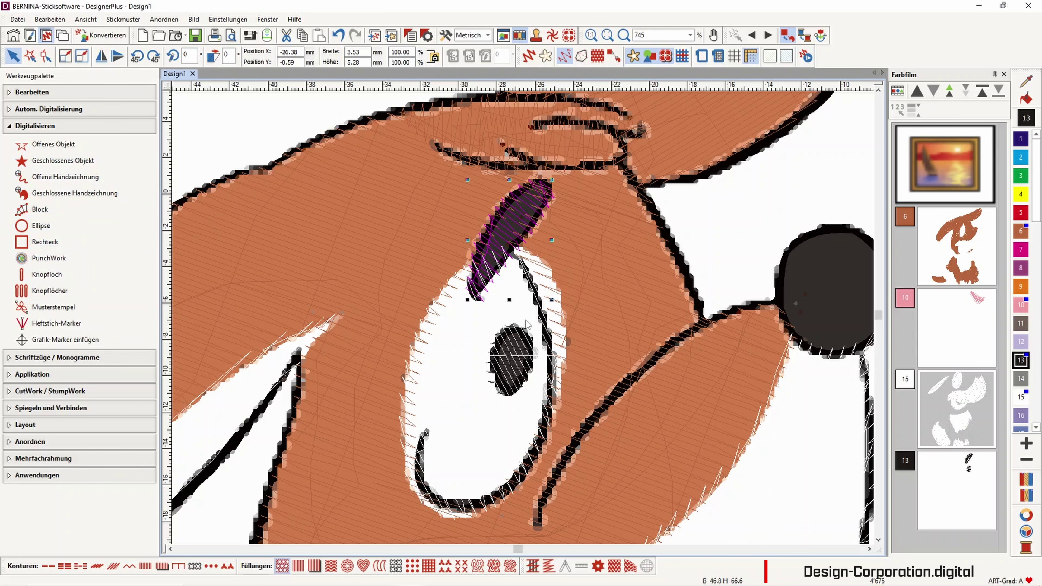
pyautogui.scroll(-2, 523, 322)
pyautogui.scroll(-1, 524, 321)
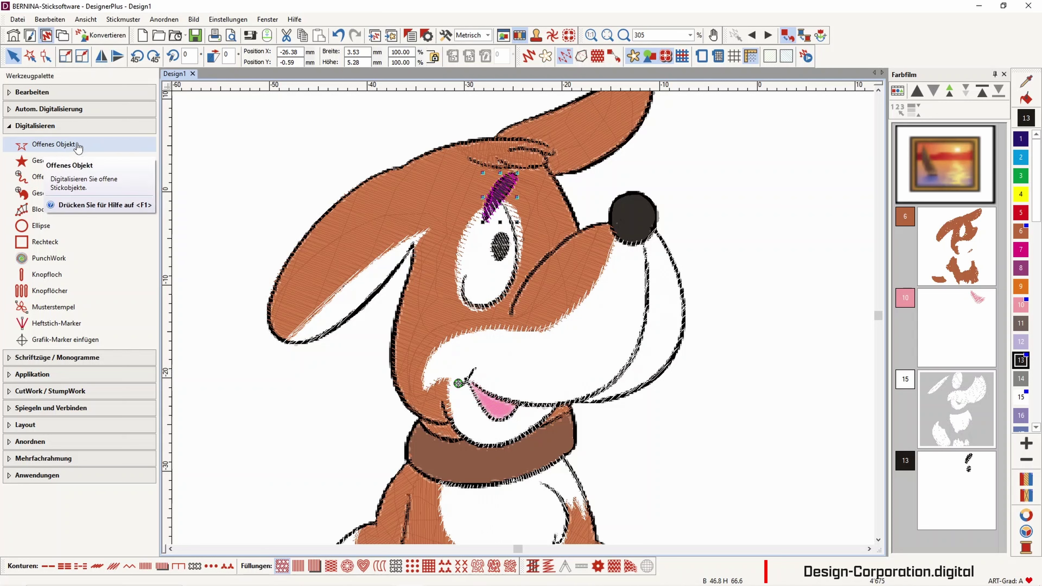
pyautogui.click(45, 147)
pyautogui.scroll(3, 478, 154)
pyautogui.click(514, 194)
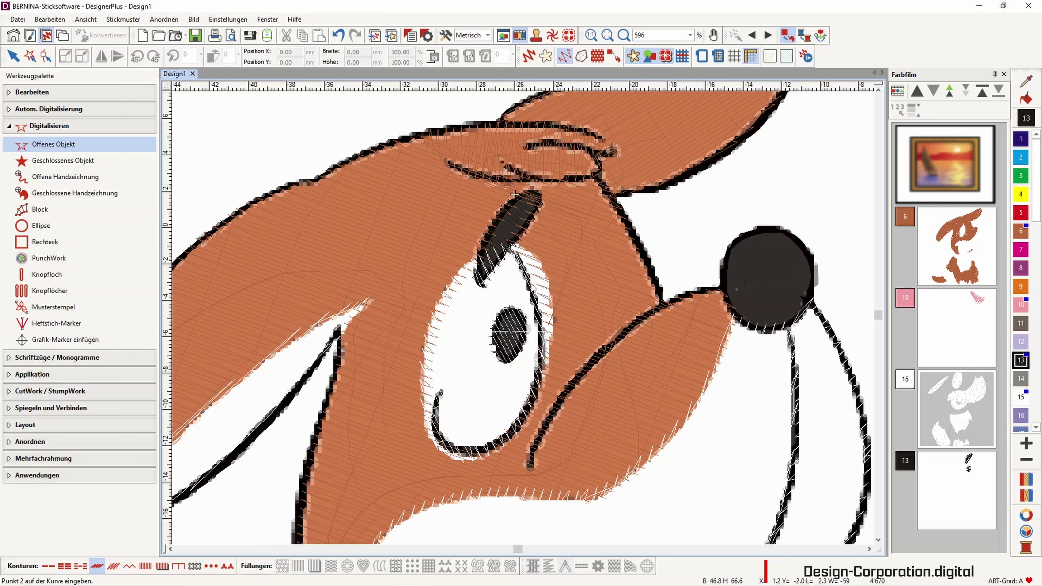
pyautogui.click(536, 298)
pyautogui.click(542, 369)
pyautogui.click(525, 426)
pyautogui.click(492, 456)
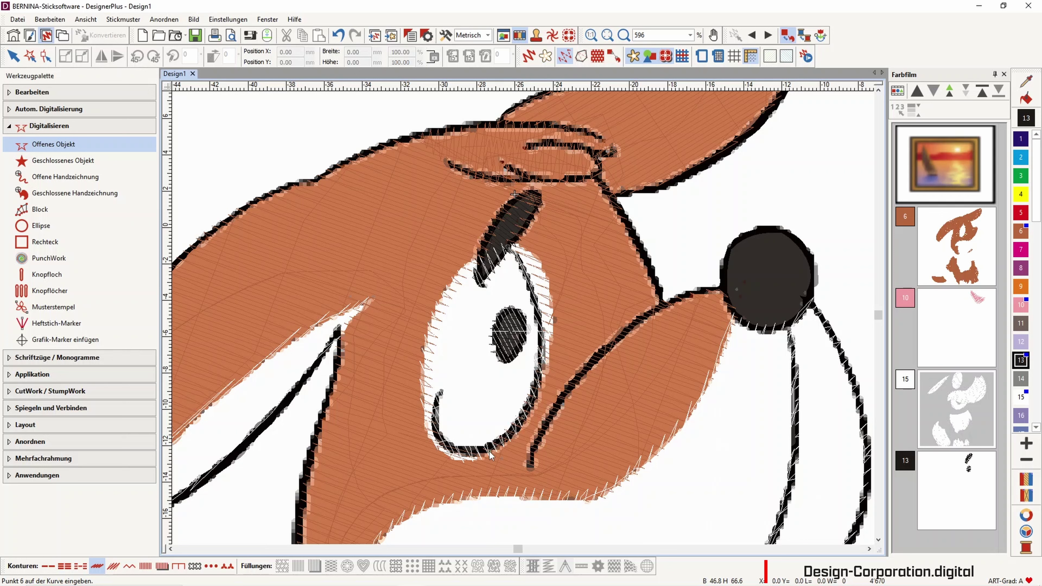
pyautogui.click(461, 455)
pyautogui.click(439, 432)
pyautogui.click(439, 413)
pyautogui.click(441, 395)
pyautogui.click(442, 388)
pyautogui.press('Return')
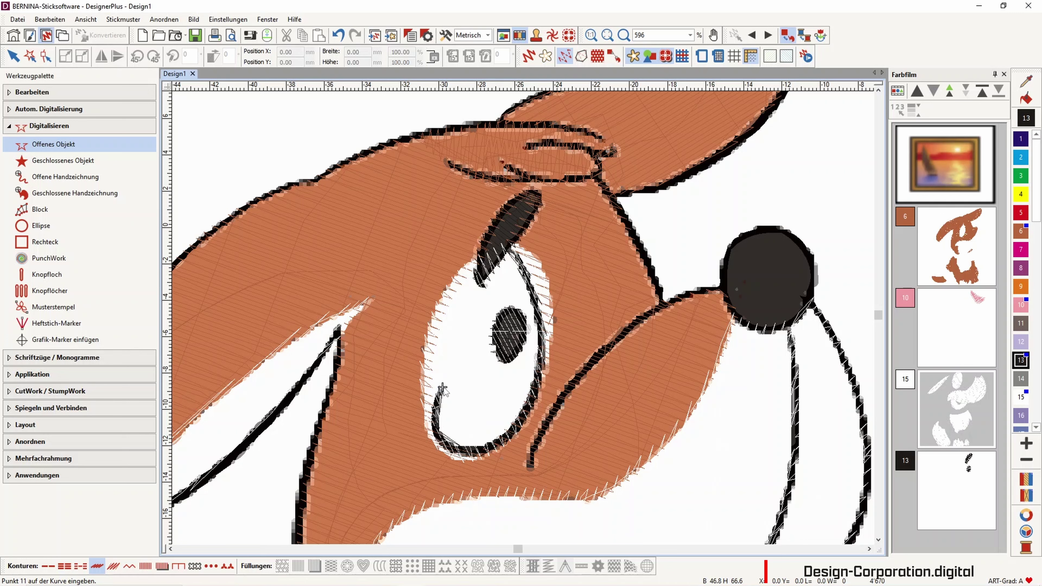
pyautogui.click(527, 58)
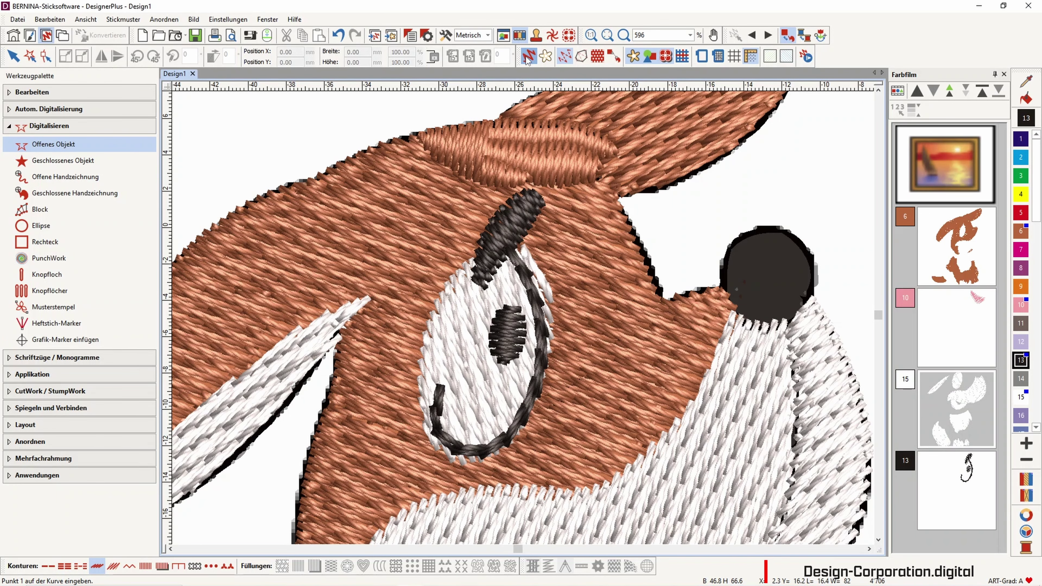
# Return to the plain stitch view and trace the forehead wrinkle above the eyebrow as an open contour, including its short side branch.
pyautogui.click(528, 57)
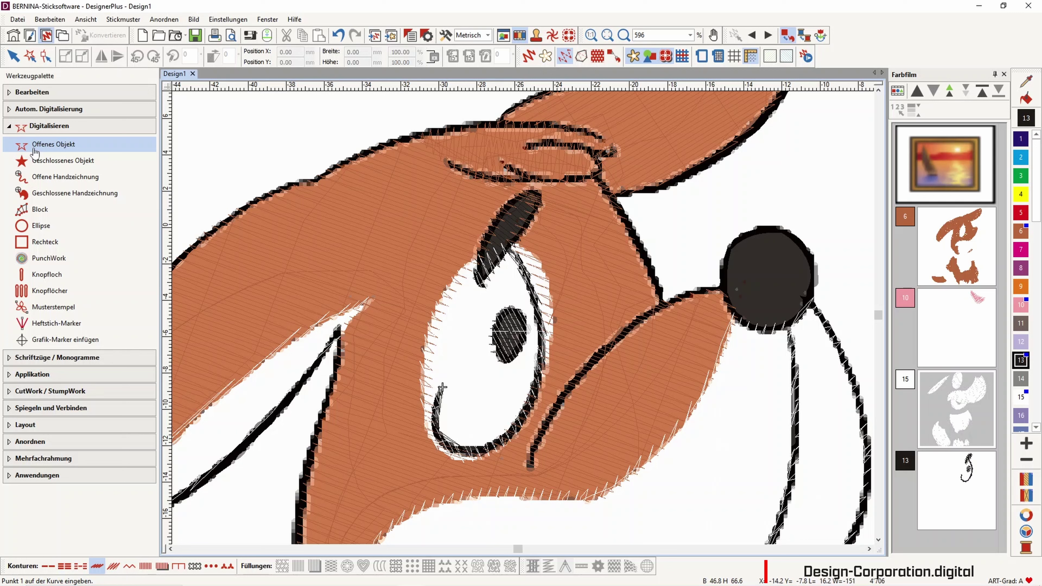
pyautogui.click(446, 161)
pyautogui.click(472, 175)
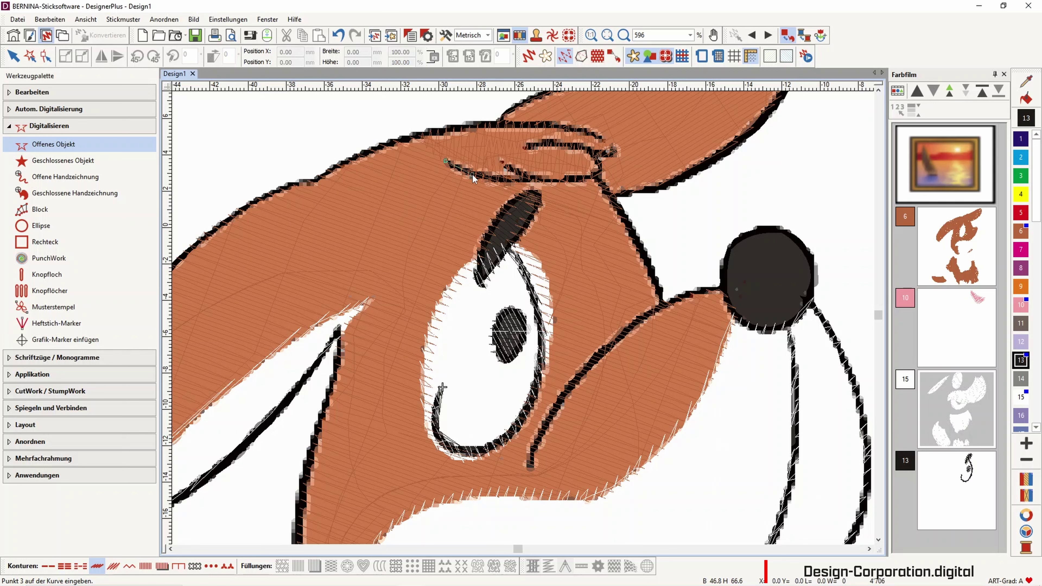
pyautogui.click(518, 178)
pyautogui.click(529, 179)
pyautogui.click(519, 175)
pyautogui.click(497, 158)
pyautogui.click(533, 180)
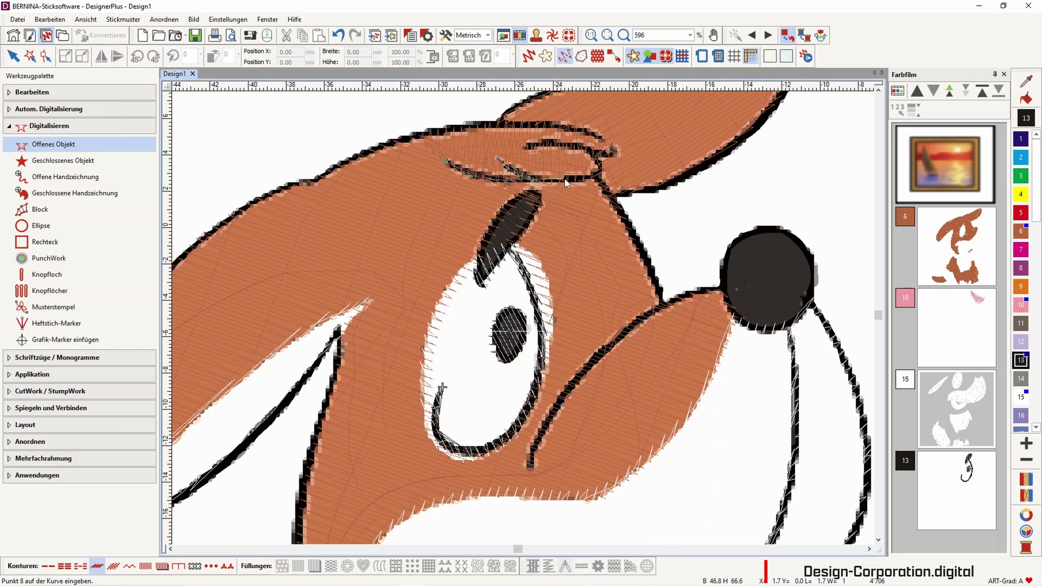
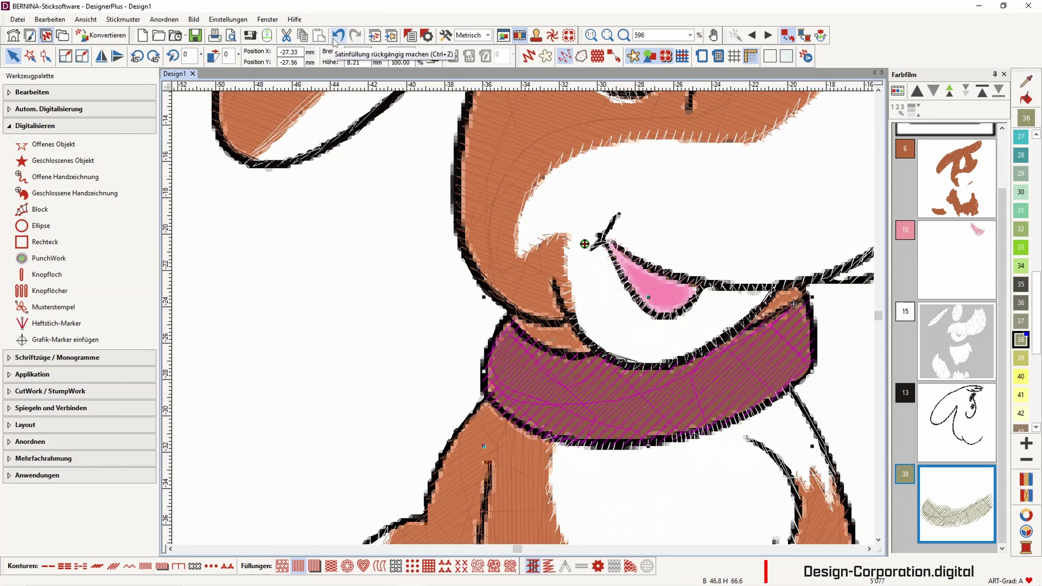
# Rotate the collar's stitch angle line to nearly upright and change its fill to step stitch in the realistic stitch preview.
pyautogui.click(46, 56)
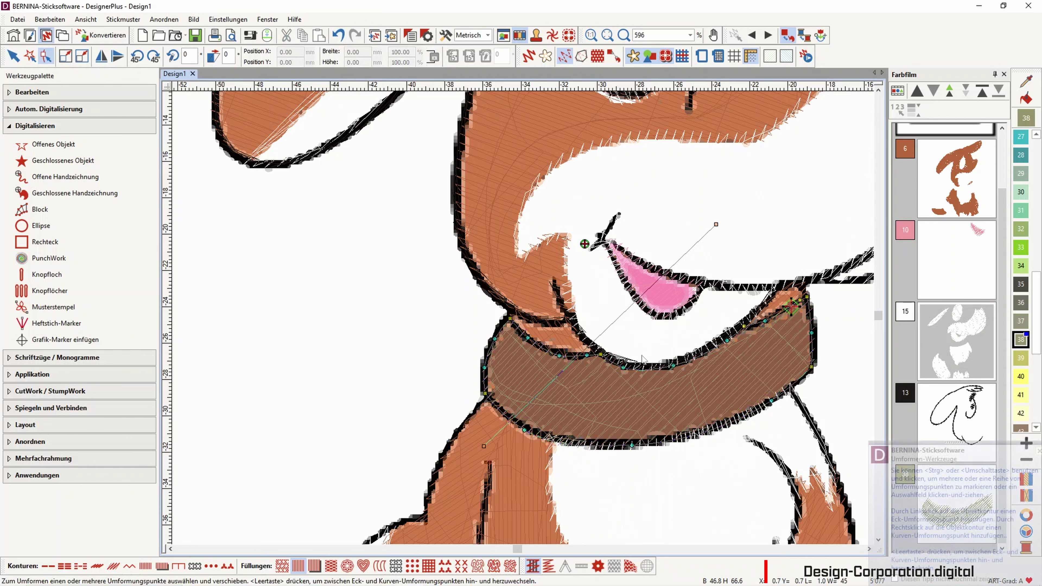
pyautogui.moveTo(706, 224); pyautogui.dragTo(521, 258)
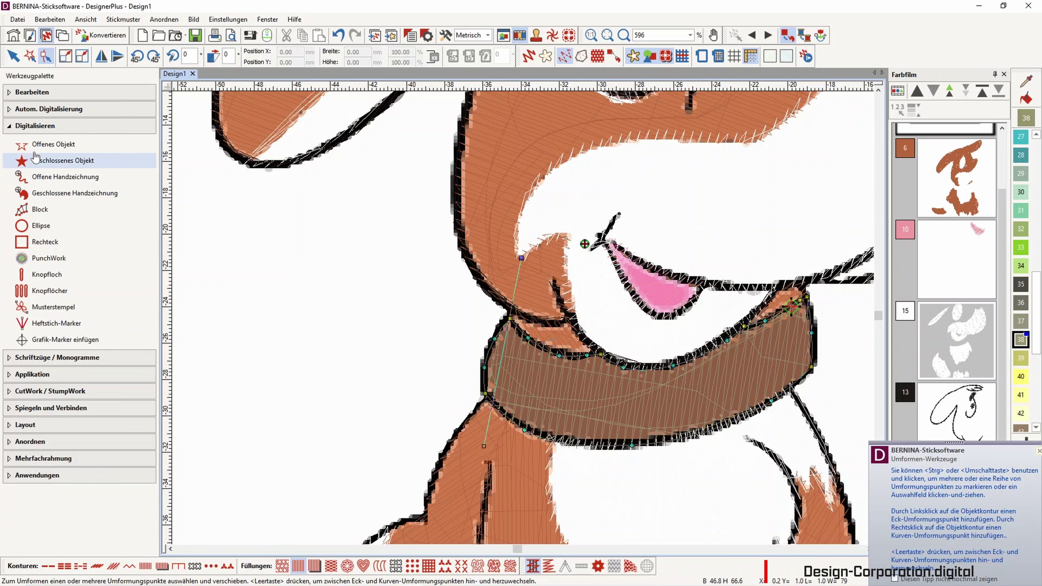
pyautogui.click(528, 59)
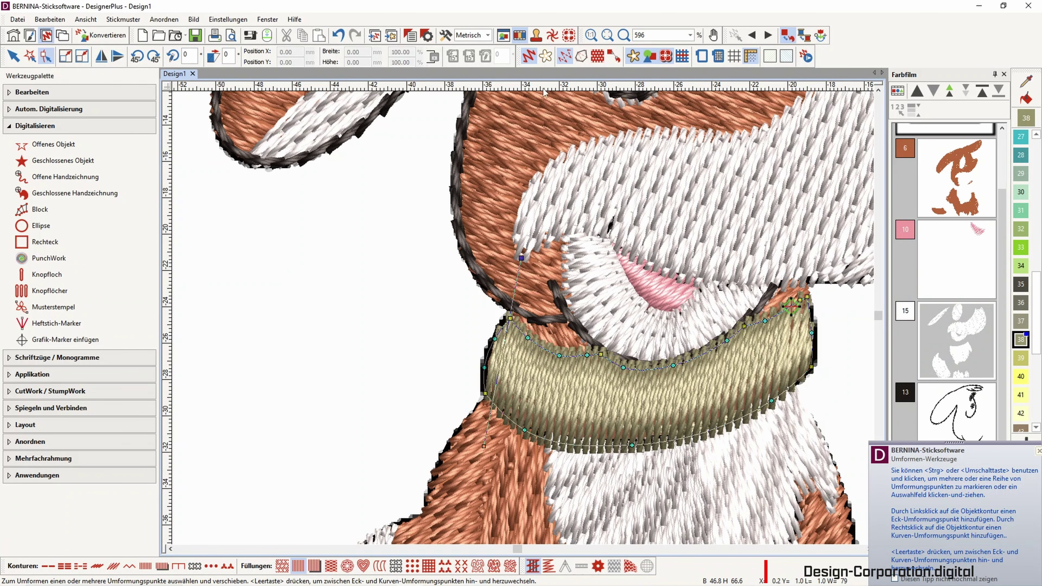
pyautogui.click(282, 567)
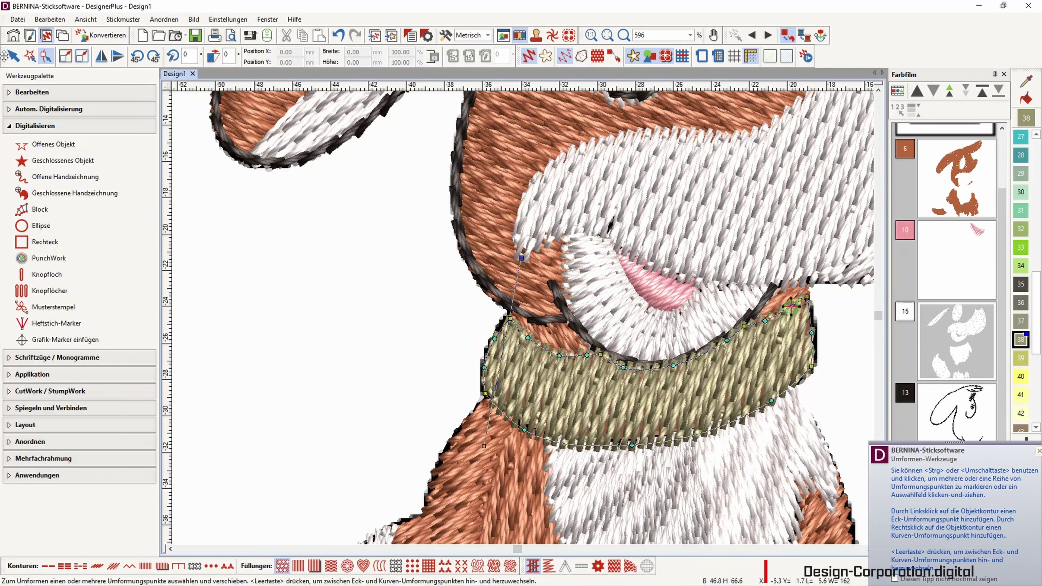
# Open the collar's object properties and apply step stitch pattern 15 to its fill.
pyautogui.click(12, 58)
pyautogui.rightClick(589, 393)
pyautogui.click(539, 381)
pyautogui.rightClick(540, 380)
pyautogui.click(626, 135)
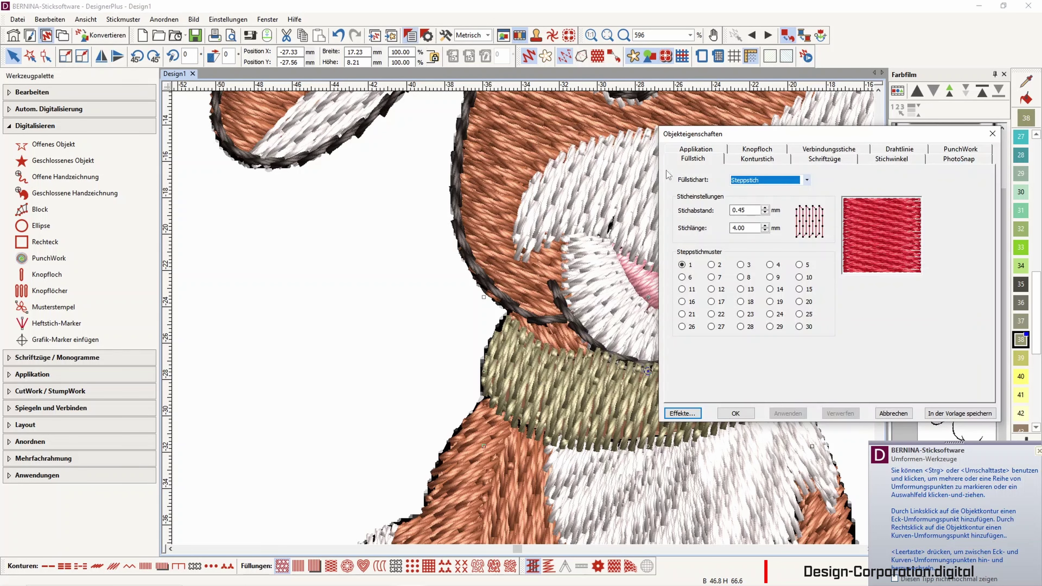
pyautogui.click(1038, 451)
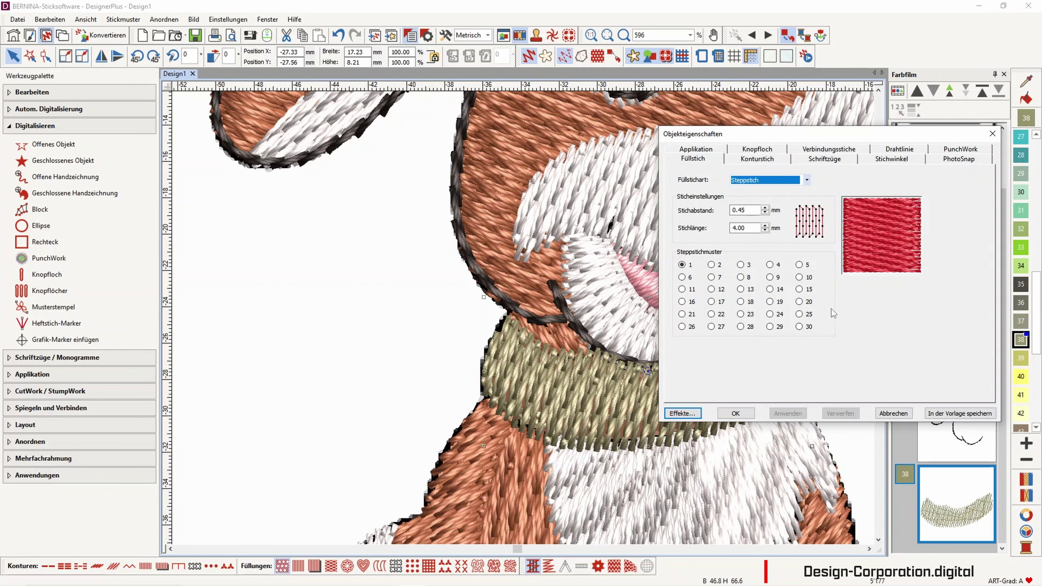
pyautogui.click(803, 291)
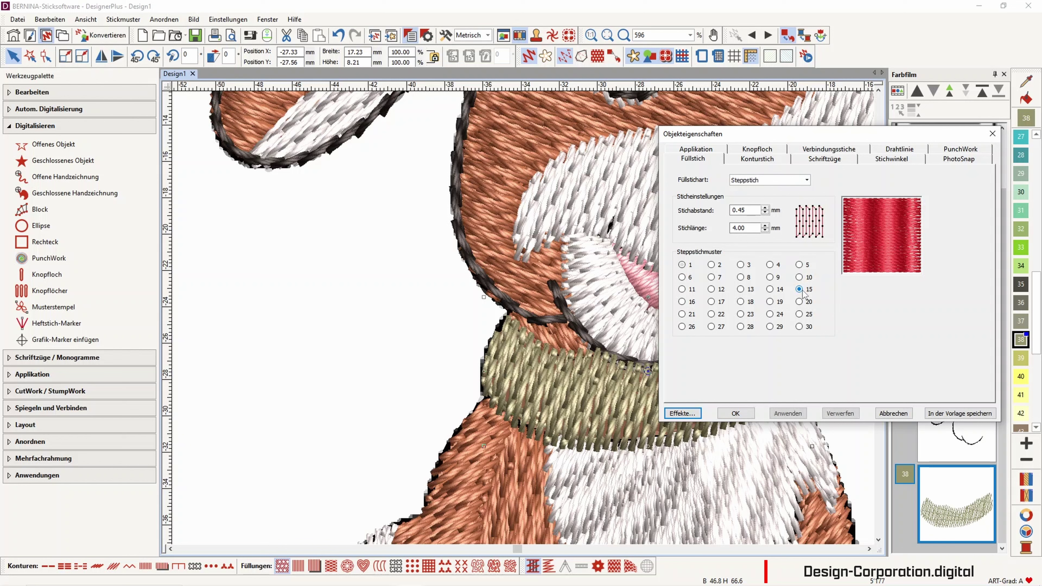
pyautogui.click(779, 418)
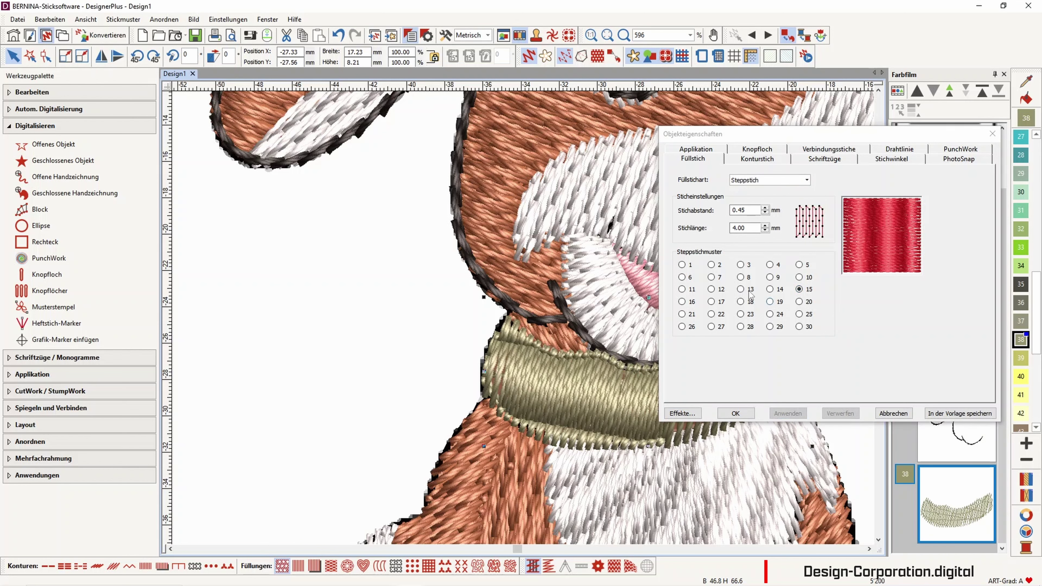
# Try step stitch pattern 13 on the collar, preview patterns 23, 26 and 21, and reapply pattern 15.
pyautogui.click(750, 290)
pyautogui.click(790, 413)
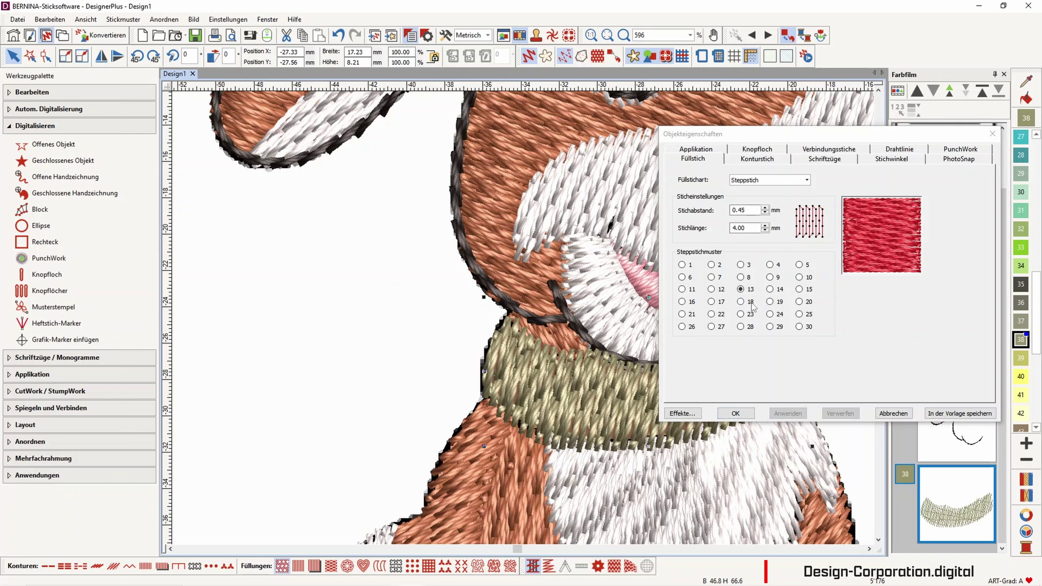
pyautogui.click(741, 314)
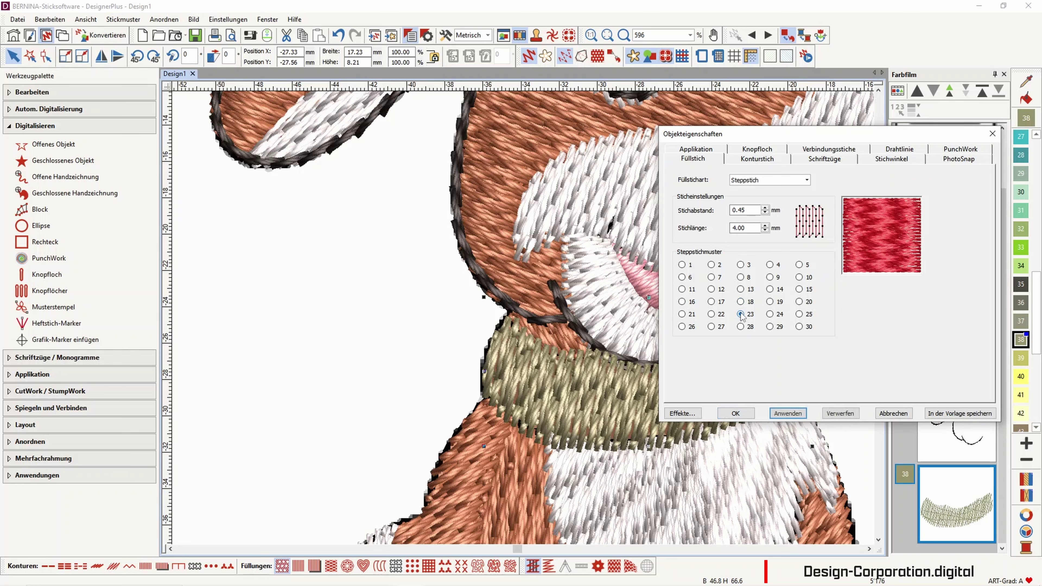
pyautogui.click(682, 327)
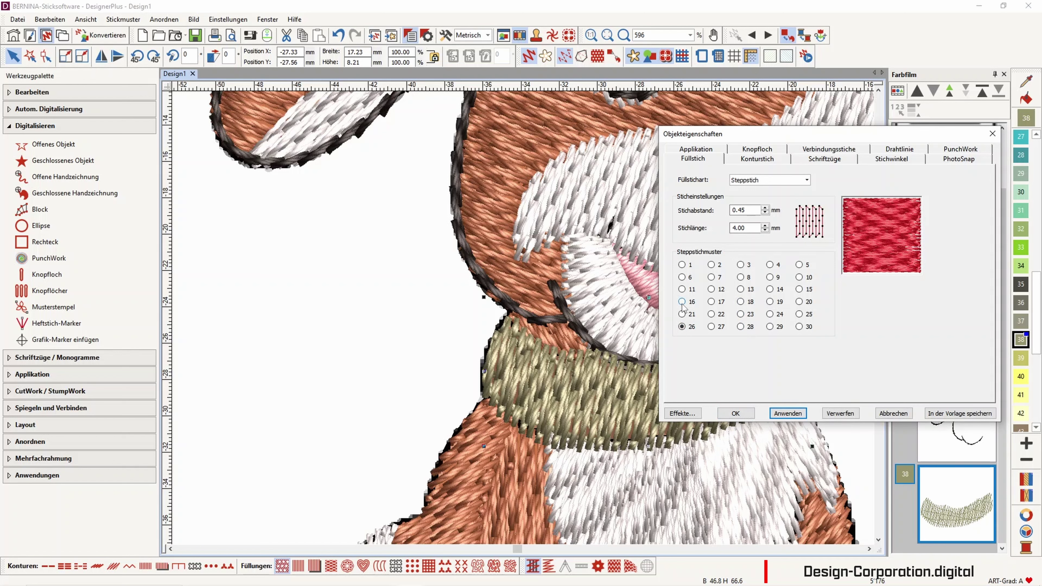
pyautogui.click(682, 315)
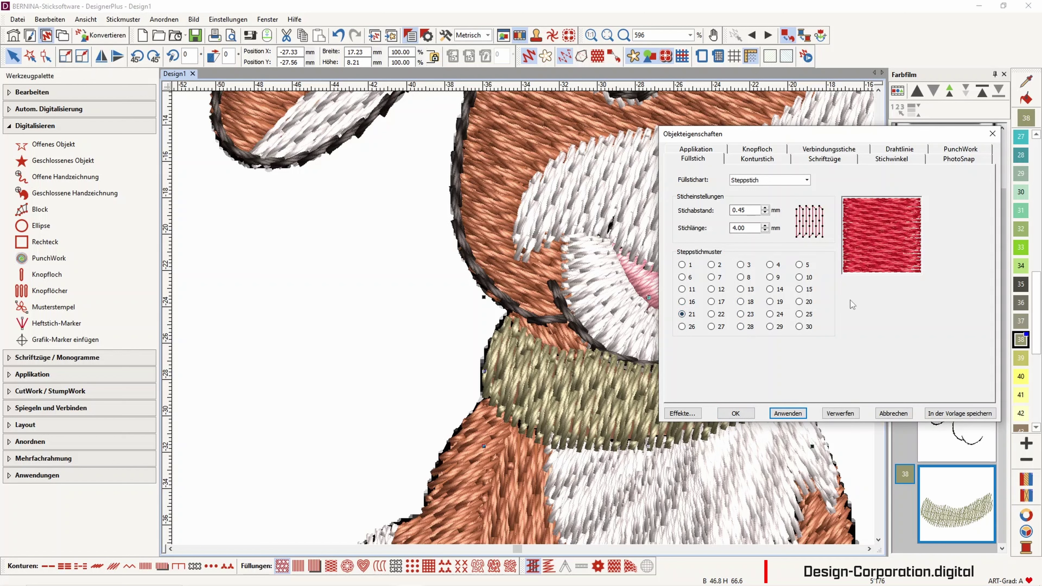
pyautogui.click(799, 290)
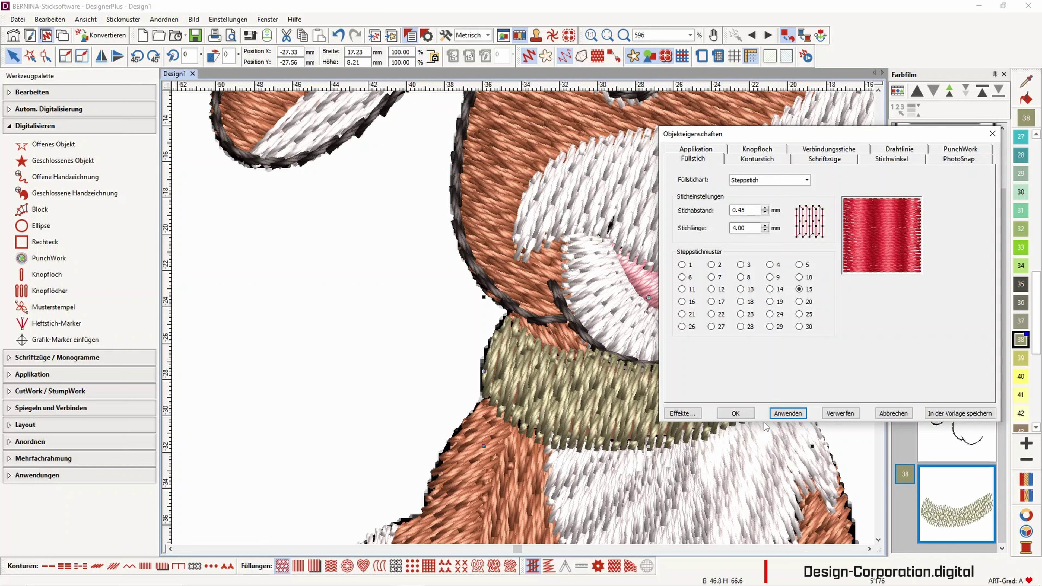
pyautogui.click(796, 415)
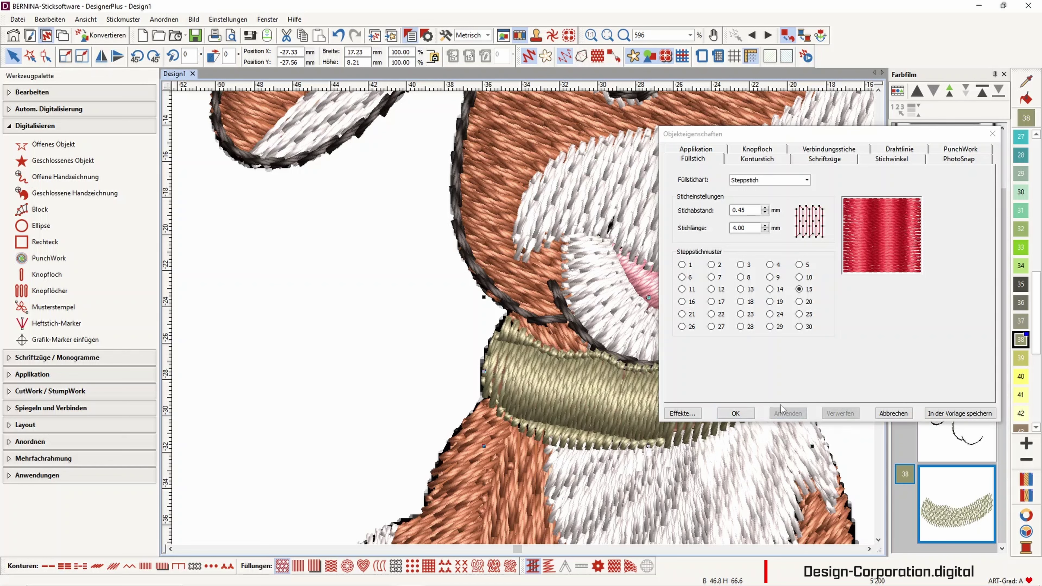
# Try step stitch patterns 10 and 12 for the collar fill and apply pattern 27 instead.
pyautogui.click(799, 278)
pyautogui.click(782, 413)
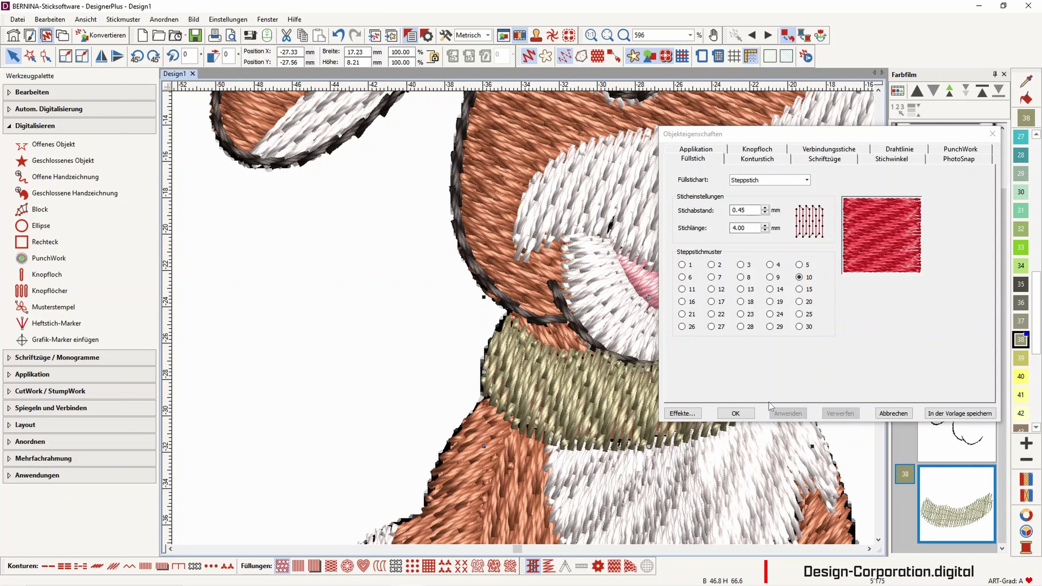
pyautogui.click(712, 289)
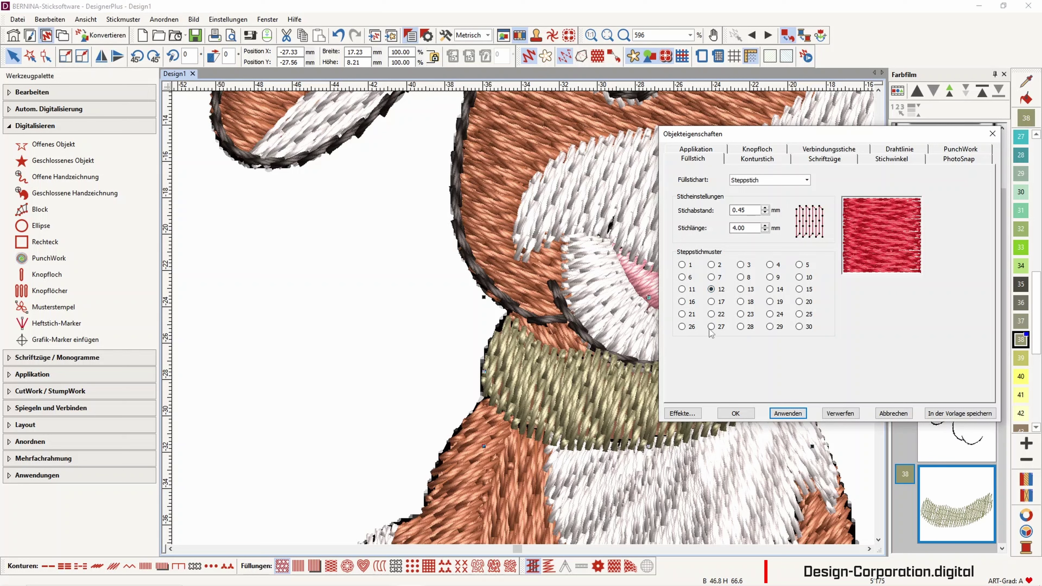
pyautogui.click(788, 413)
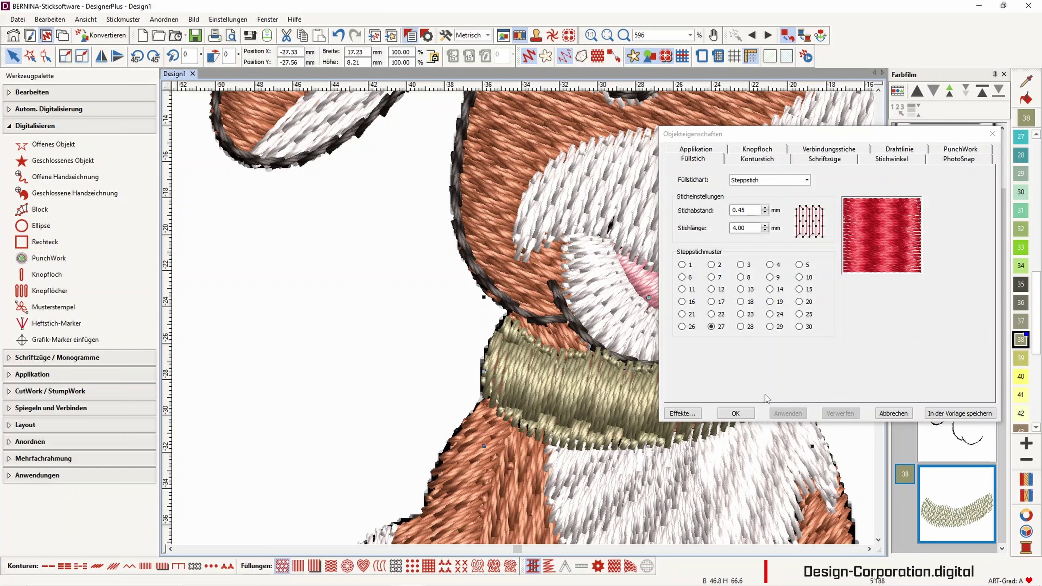
# Rotate the collar's stitch angle line to a diagonal descending toward its lower right and close the object properties.
pyautogui.click(45, 56)
pyautogui.moveTo(522, 258); pyautogui.dragTo(305, 301)
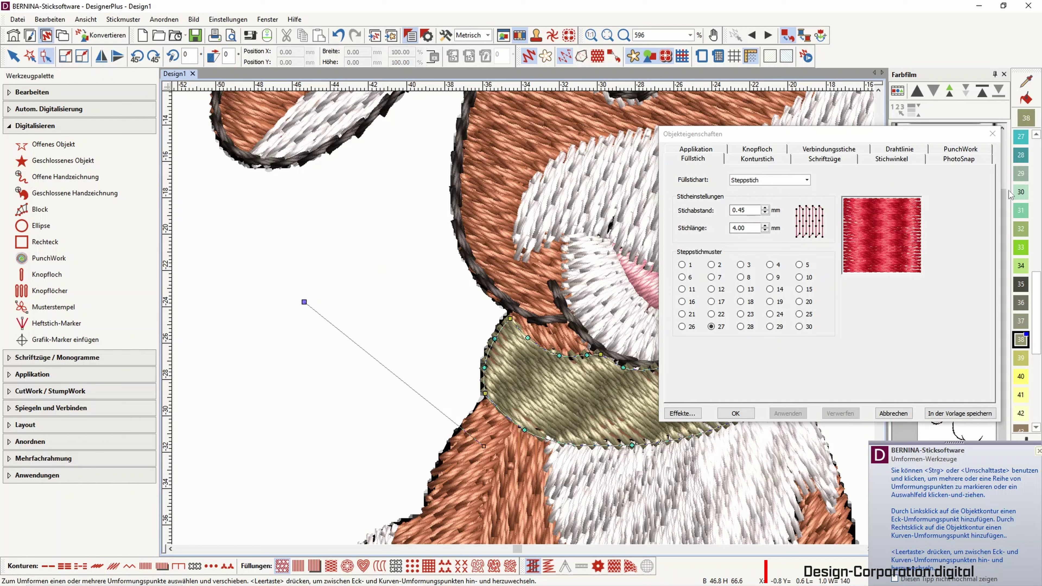
pyautogui.click(993, 134)
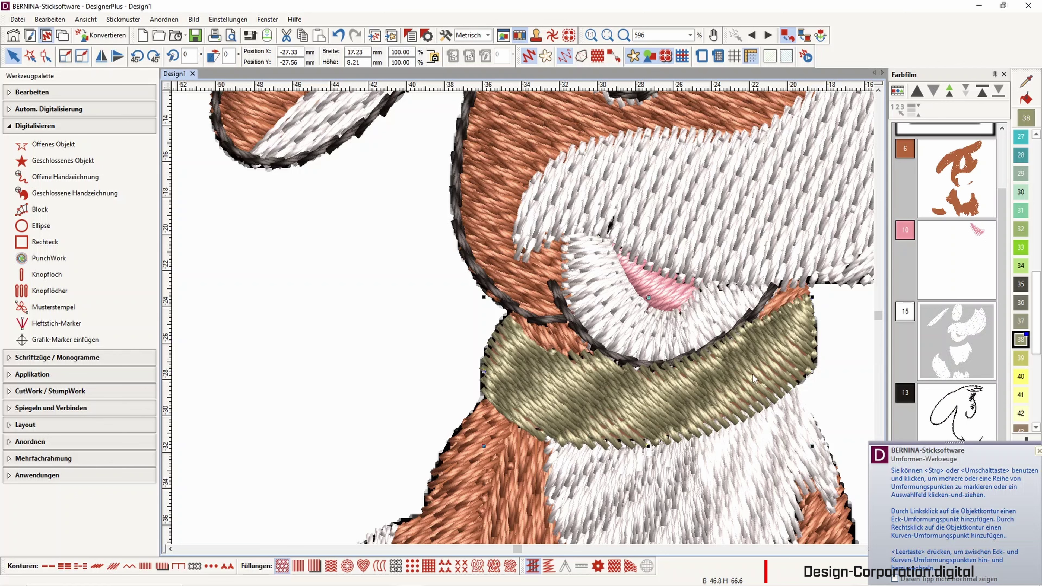
pyautogui.click(1038, 451)
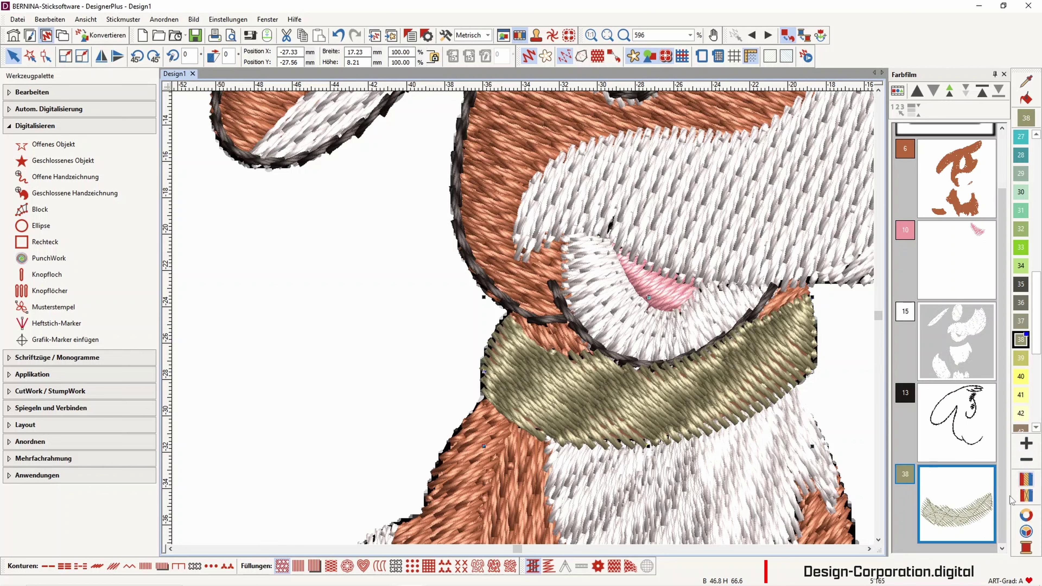
# Move the collar's olive colour block ahead of the black outlines in the stitching order and return to the plain stitch view.
pyautogui.moveTo(966, 524); pyautogui.dragTo(954, 388)
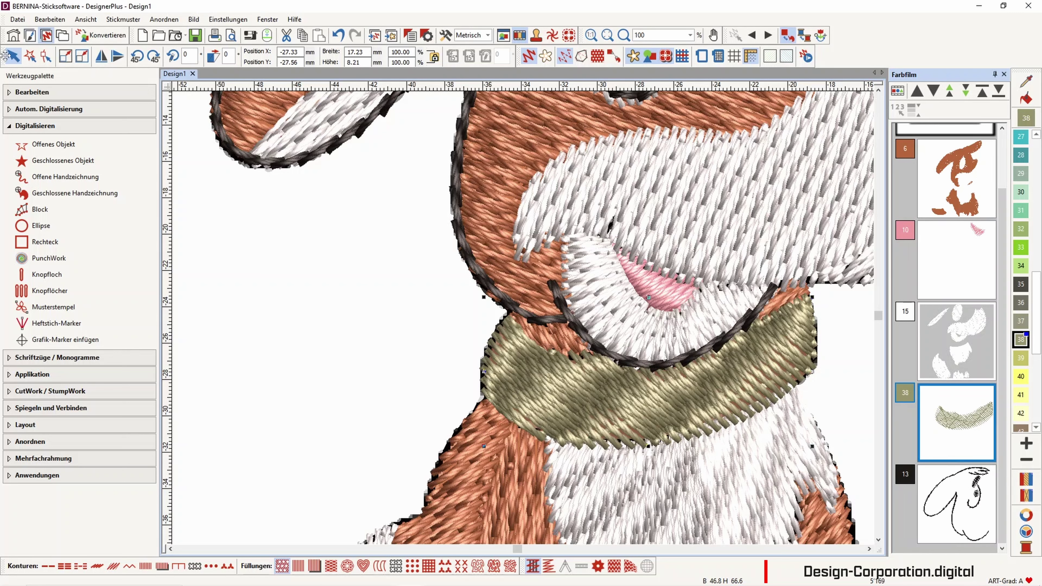
pyautogui.click(40, 149)
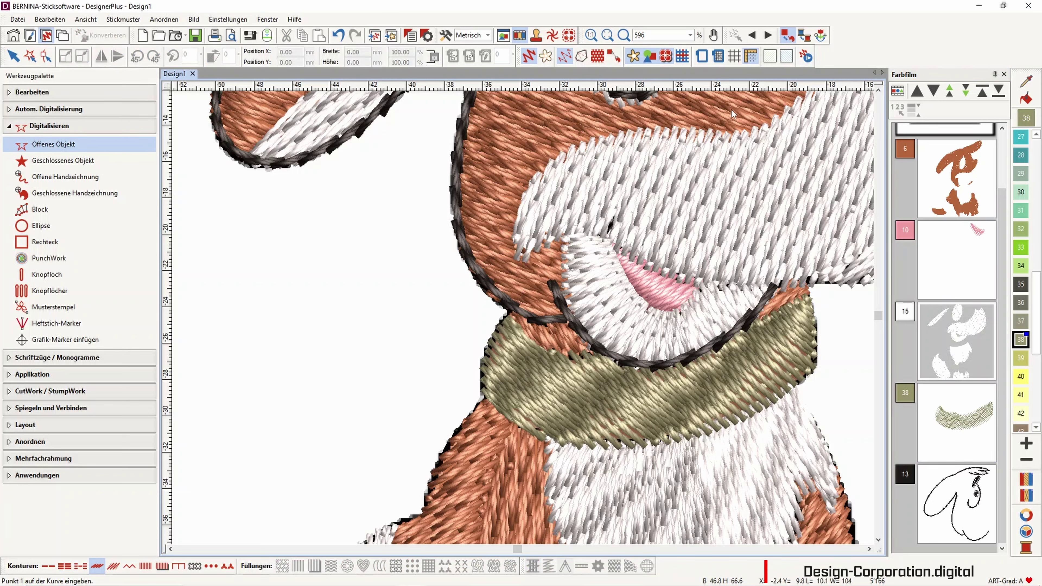
pyautogui.click(634, 56)
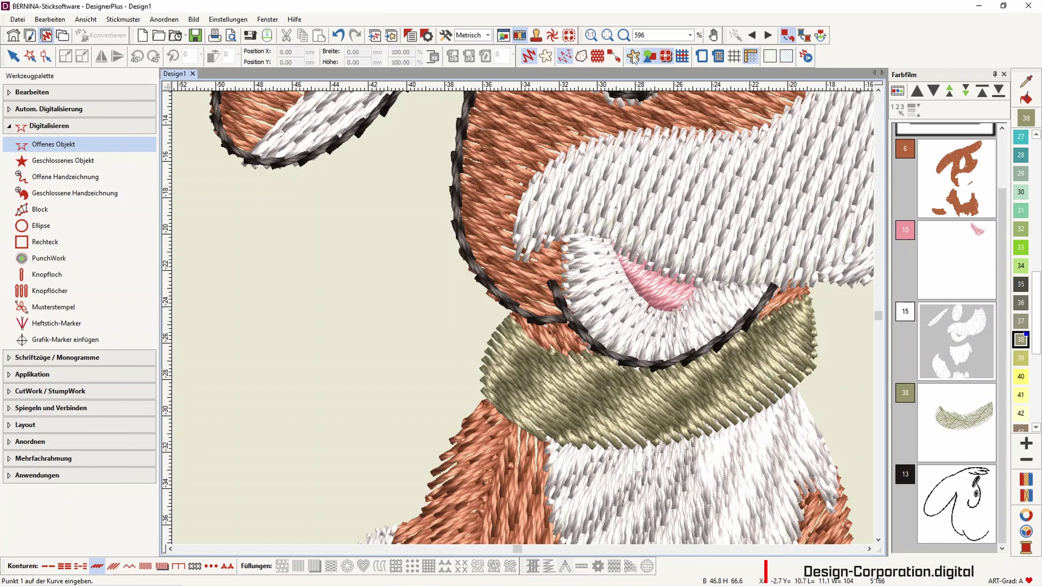
pyautogui.click(634, 61)
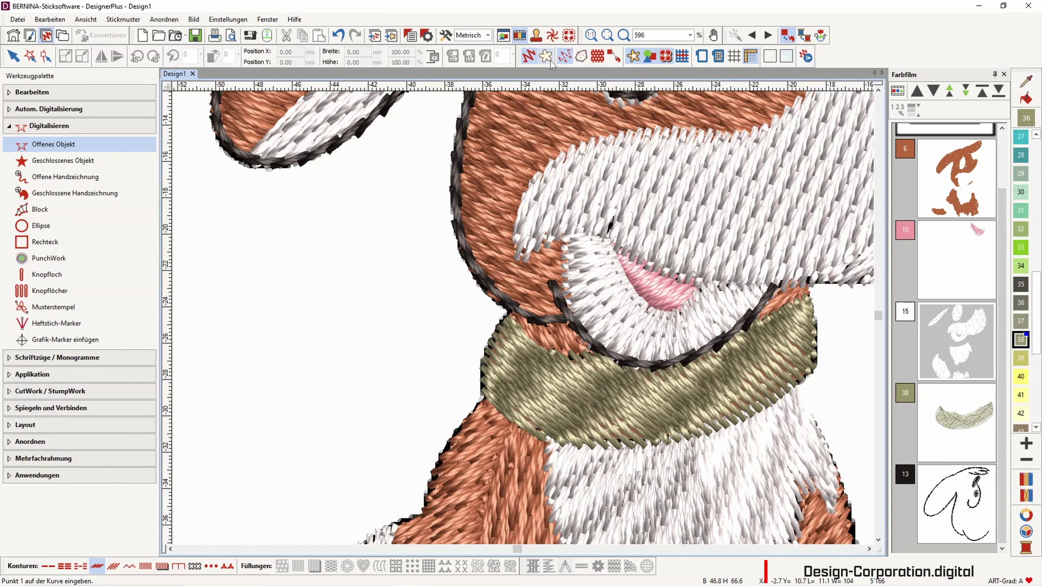
pyautogui.click(530, 56)
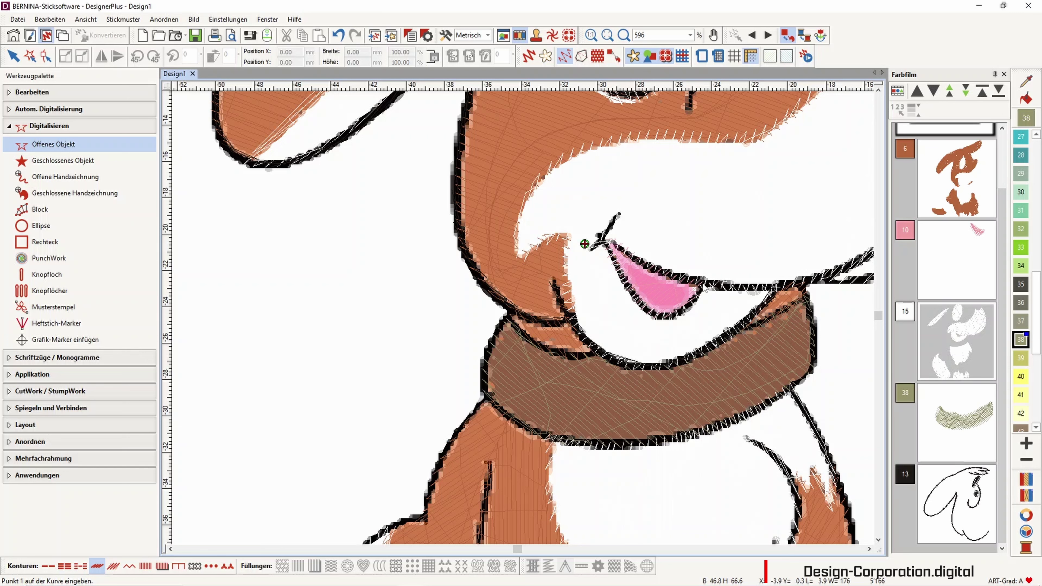
# Trace an open contour from the tongue's right end around the lower lip to the mouth corner, including its small crossing crease.
pyautogui.click(696, 298)
pyautogui.click(675, 319)
pyautogui.click(634, 297)
pyautogui.click(611, 251)
pyautogui.click(599, 246)
pyautogui.click(593, 250)
pyautogui.click(610, 236)
pyautogui.click(618, 214)
# Continue the contour from the mouth corner along the upper mouth line and up the muzzle's inner curve to the nose.
pyautogui.click(614, 250)
pyautogui.click(624, 257)
pyautogui.click(656, 273)
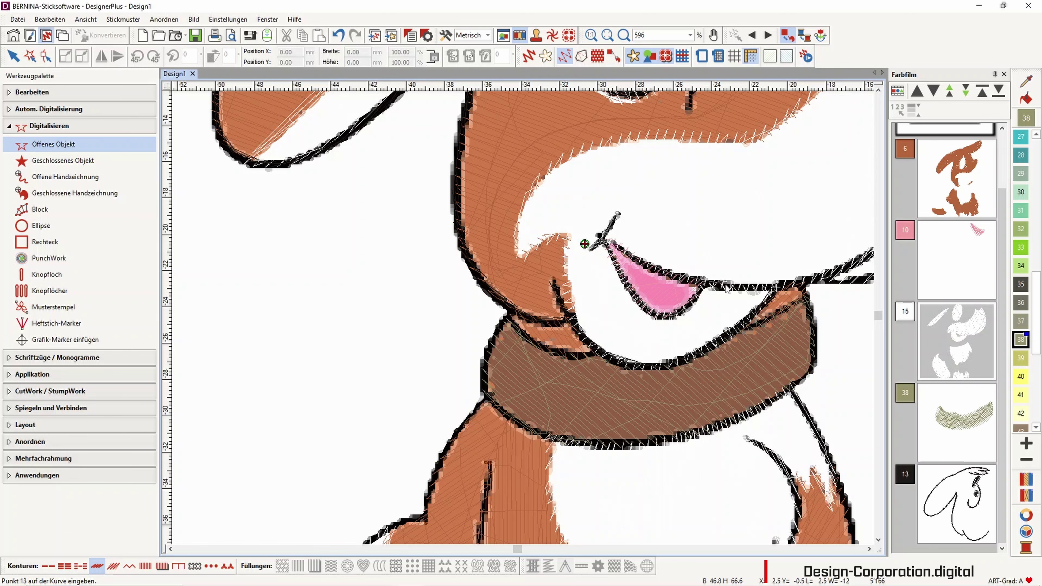
pyautogui.click(743, 291)
pyautogui.click(787, 286)
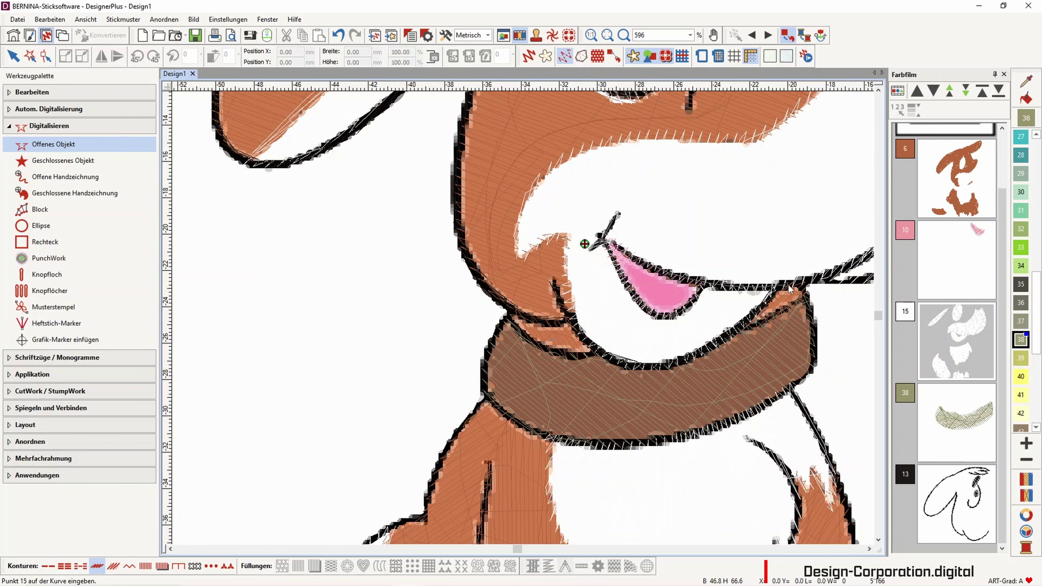
pyautogui.press('c')
pyautogui.click(564, 306)
pyautogui.click(643, 246)
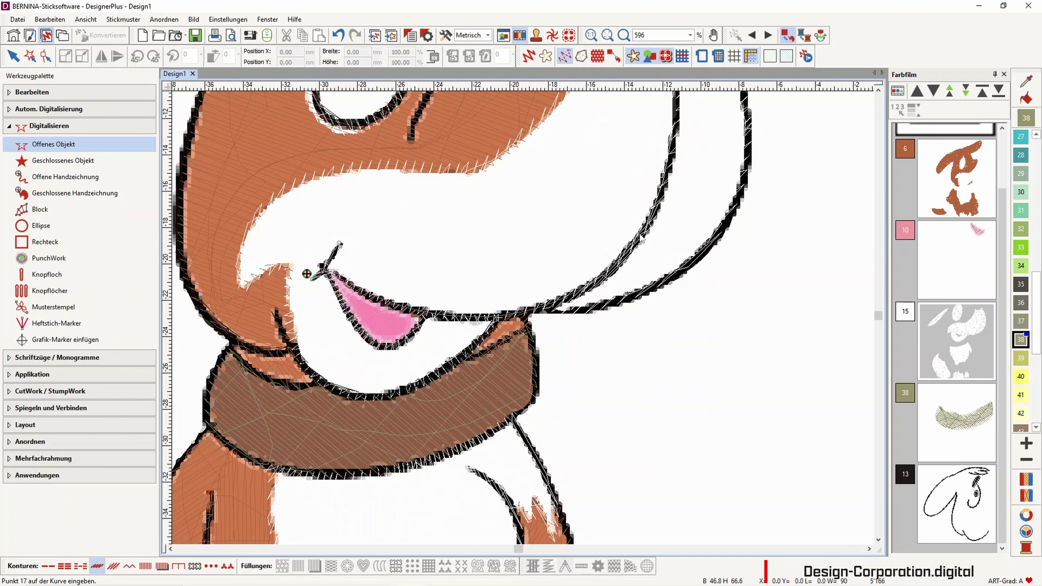
pyautogui.click(676, 147)
pyautogui.scroll(-1, 676, 147)
pyautogui.scroll(1, 525, 322)
pyautogui.click(525, 263)
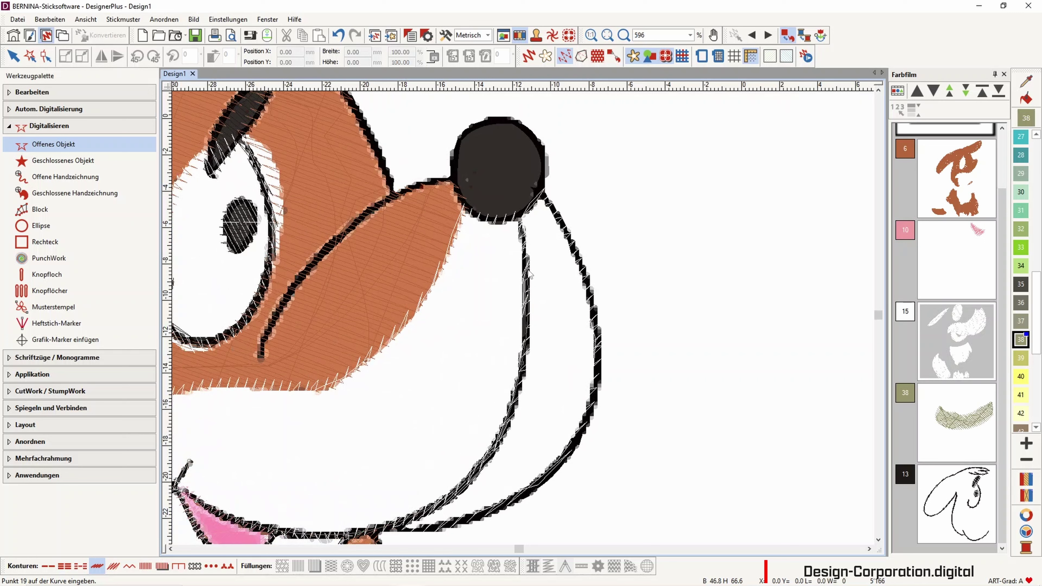
pyautogui.click(518, 213)
# Continue the contour down the muzzle's outer curve and along the neck fur above the collar, and finish the object.
pyautogui.click(559, 220)
pyautogui.click(598, 327)
pyautogui.click(591, 415)
pyautogui.click(544, 486)
pyautogui.click(497, 506)
pyautogui.click(385, 534)
pyautogui.scroll(-3, 385, 533)
pyautogui.scroll(3, 312, 286)
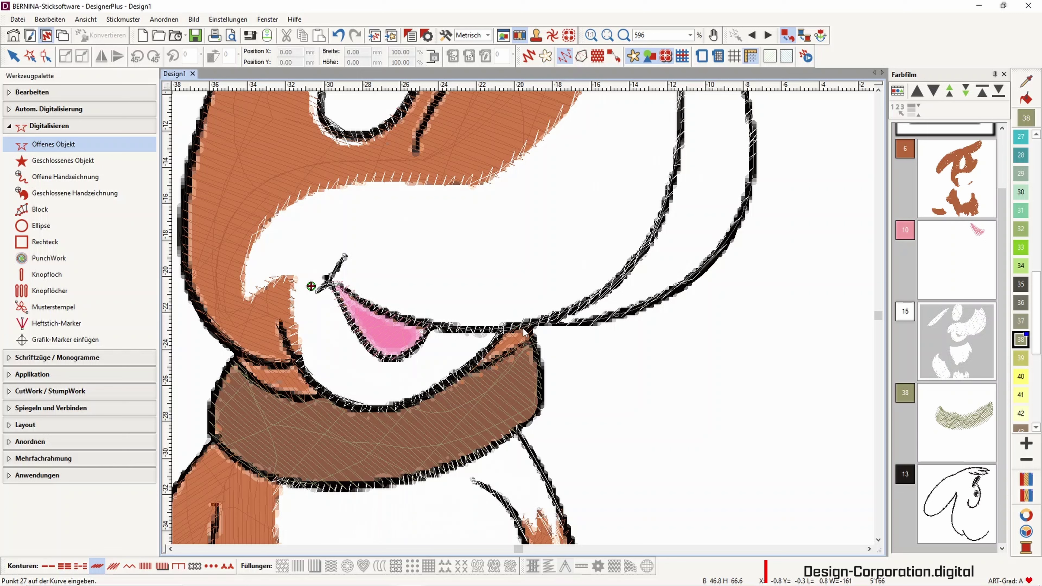
pyautogui.click(526, 327)
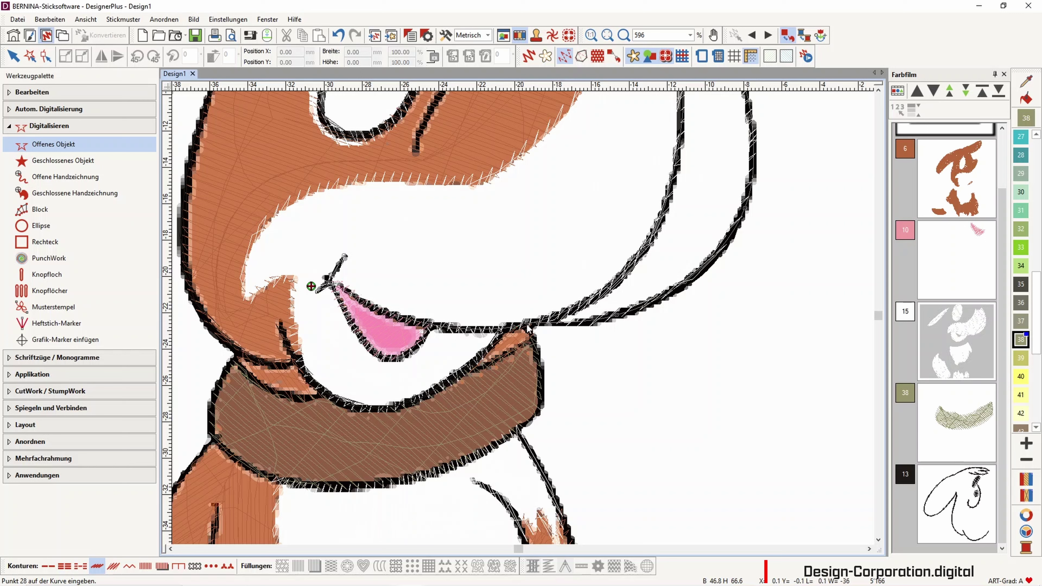
pyautogui.click(535, 340)
pyautogui.click(518, 350)
pyautogui.click(475, 368)
pyautogui.click(478, 370)
pyautogui.click(466, 371)
pyautogui.press('Return')
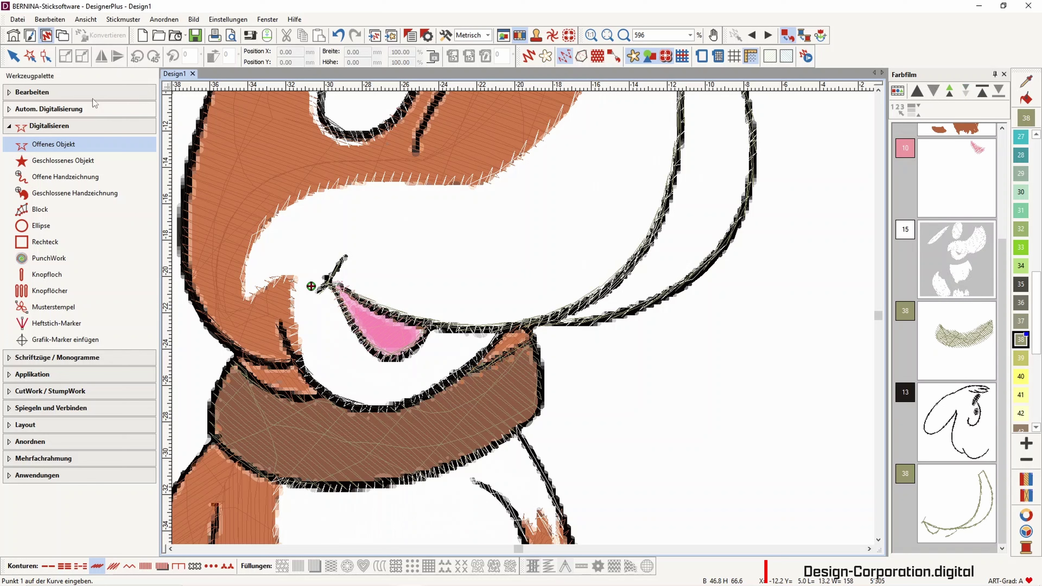
# Recolour the new mouth and muzzle contour with black thread colour 13.
pyautogui.click(13, 56)
pyautogui.scroll(9, 1021, 324)
pyautogui.click(1021, 360)
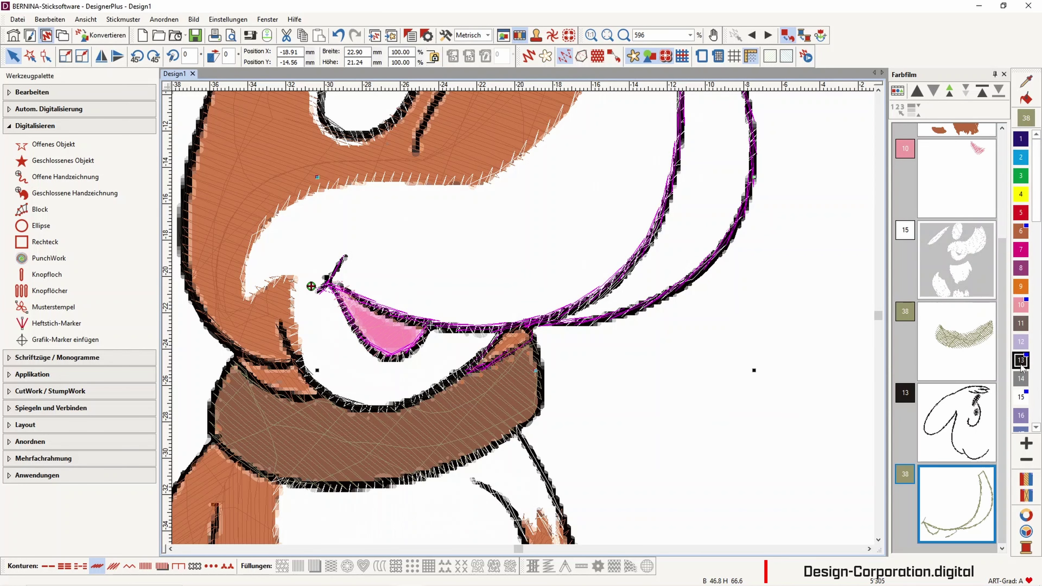
# Set black colour 13 as the current thread colour for open objects and check the outlines in the realistic stitch preview.
pyautogui.click(61, 145)
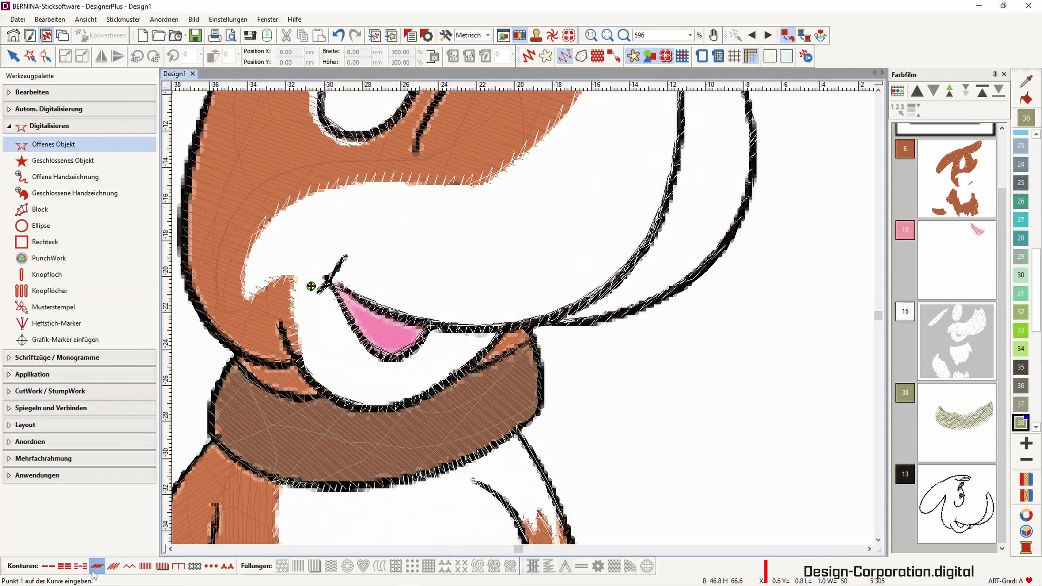
pyautogui.click(1037, 134)
pyautogui.click(1036, 134)
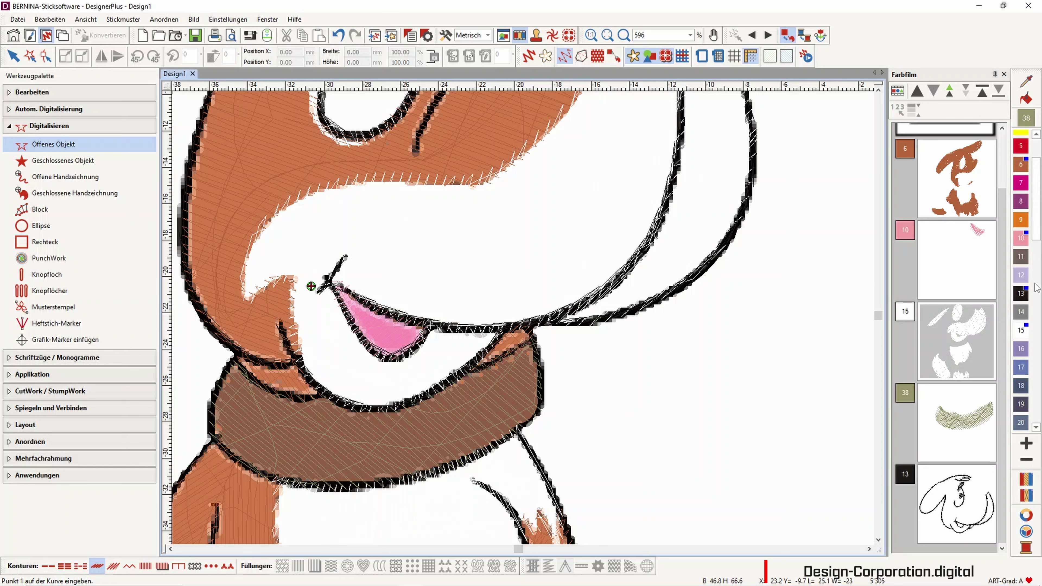
pyautogui.click(1021, 294)
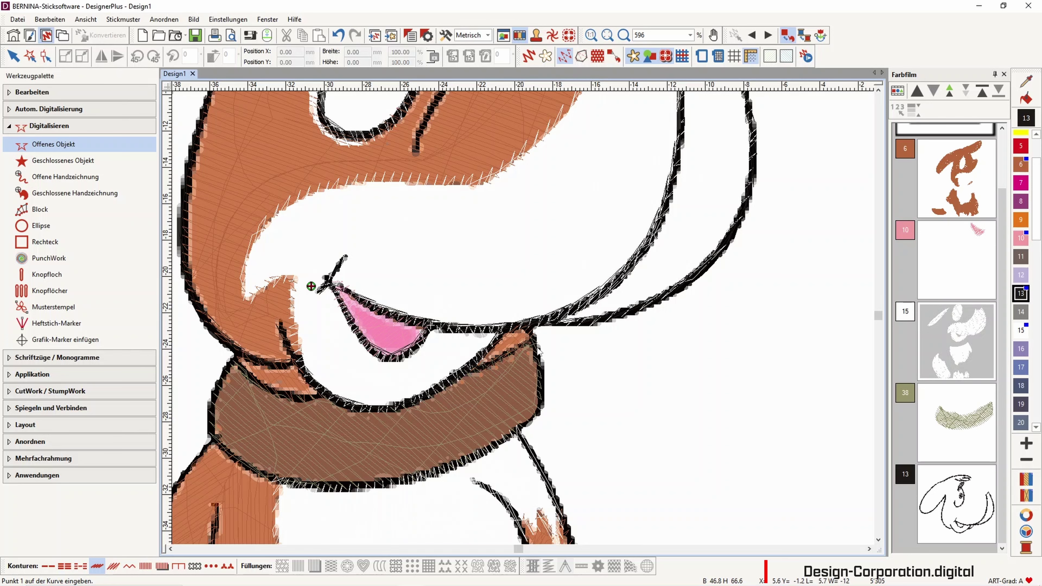
pyautogui.click(534, 58)
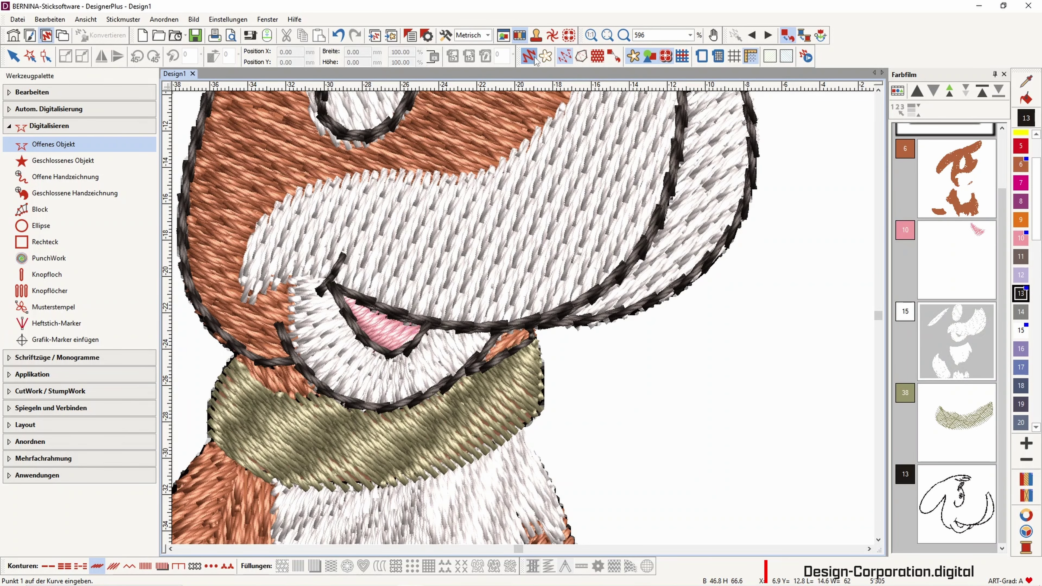
pyautogui.click(534, 58)
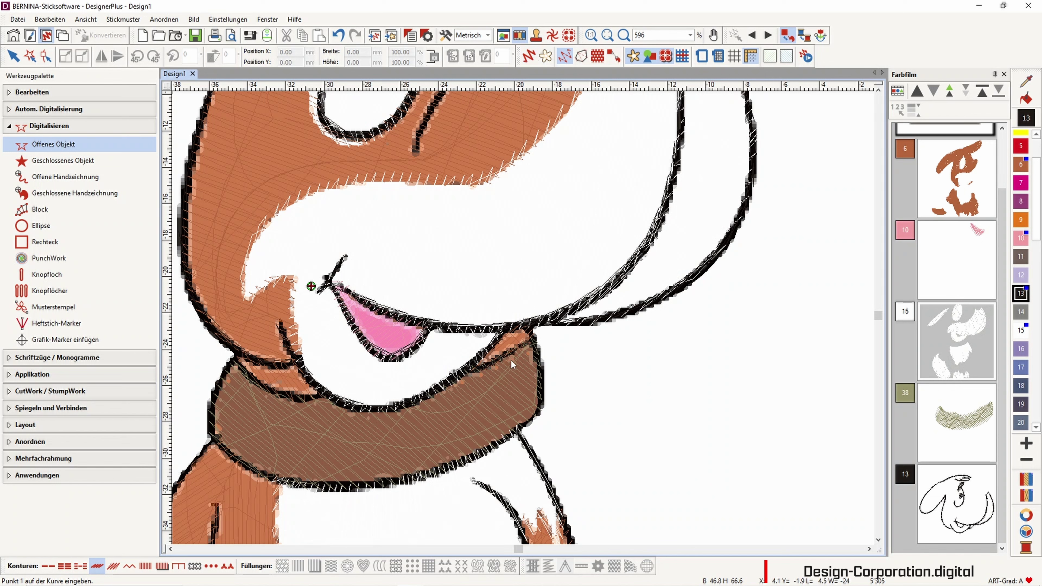
# Trace the collar outline as an open contour down the front end, along the lower edge and up the back end, and finish the object.
pyautogui.click(532, 335)
pyautogui.click(540, 357)
pyautogui.click(543, 397)
pyautogui.click(541, 414)
pyautogui.click(515, 432)
pyautogui.click(384, 486)
pyautogui.click(328, 489)
pyautogui.click(254, 472)
pyautogui.click(212, 436)
pyautogui.click(211, 432)
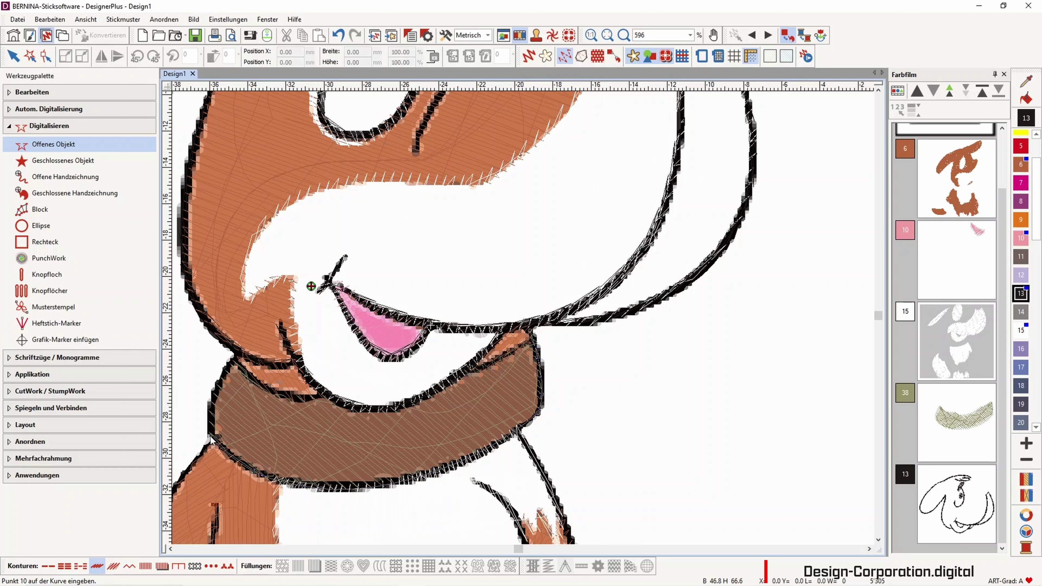
pyautogui.click(225, 371)
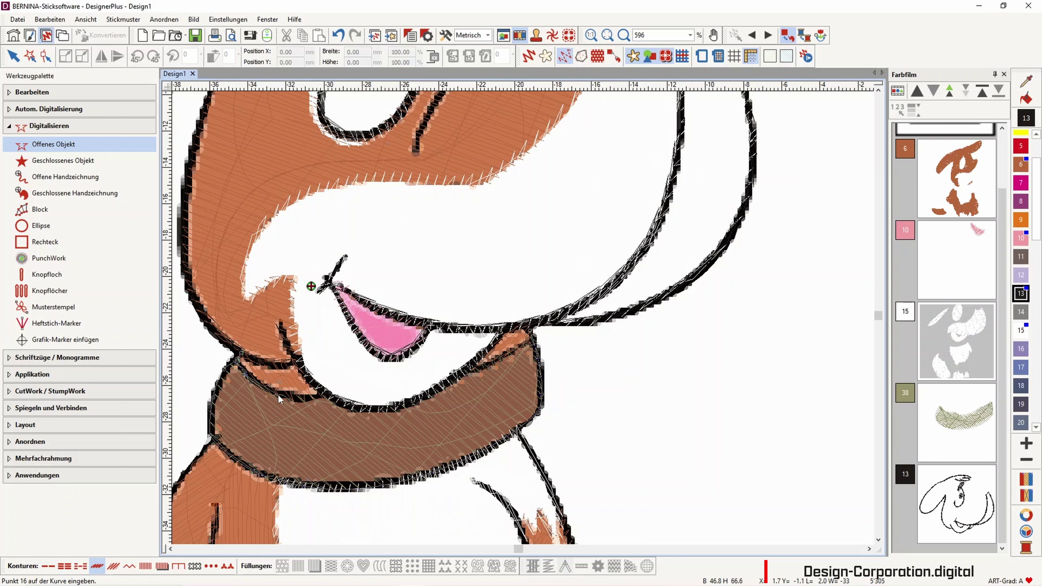
pyautogui.press('Return')
# Check the collar and face outlines in the realistic stitch preview and return to the plain stitch view.
pyautogui.click(528, 56)
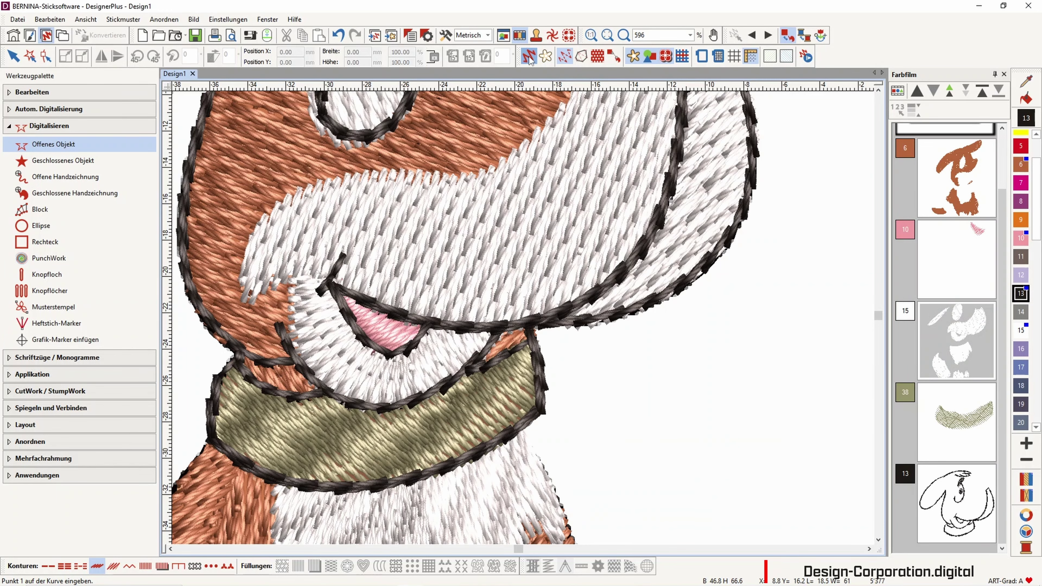
pyautogui.scroll(-2, 527, 333)
pyautogui.scroll(1, 532, 342)
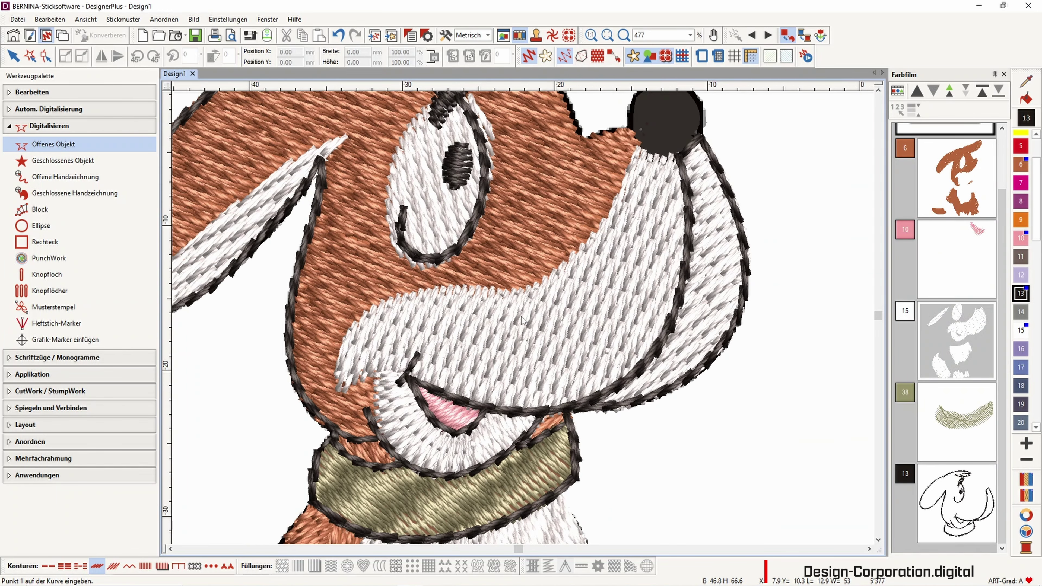
pyautogui.scroll(-1, 522, 311)
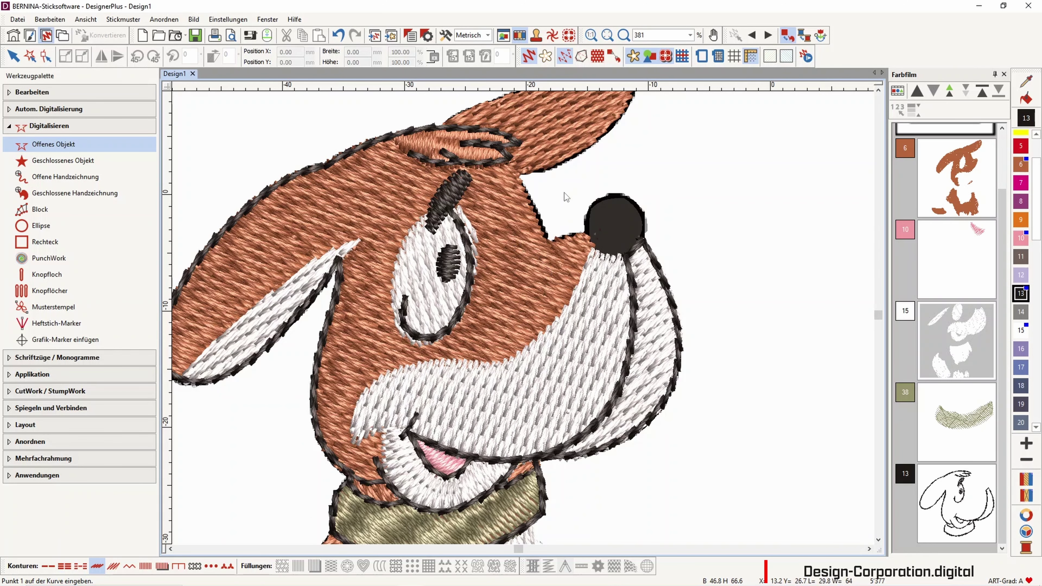
pyautogui.click(528, 57)
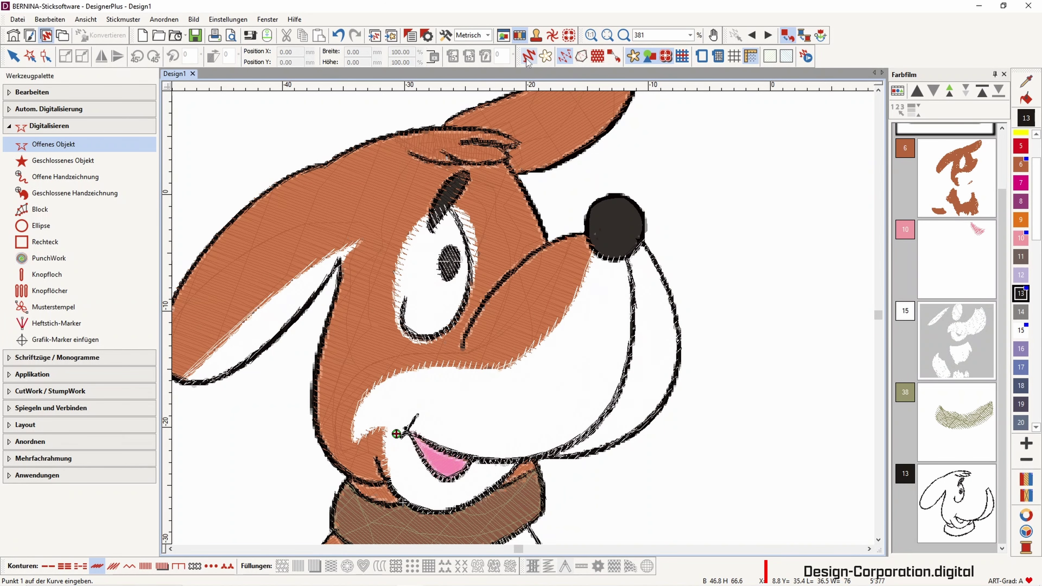
# Start an open contour where the raised ear meets the head and trace along the ear's upper edge towards its tip.
pyautogui.scroll(5, 522, 318)
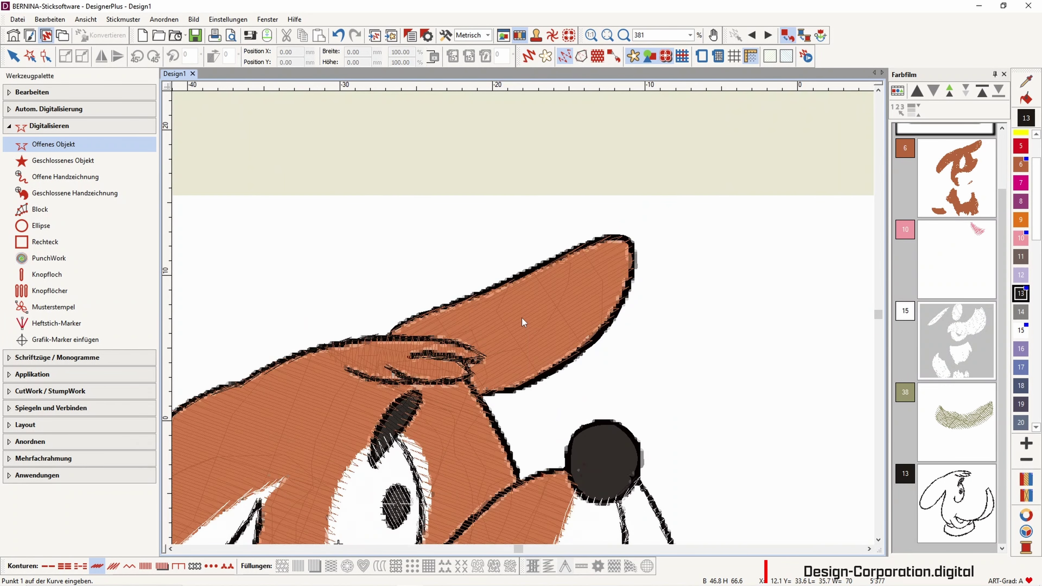
pyautogui.scroll(2, 388, 336)
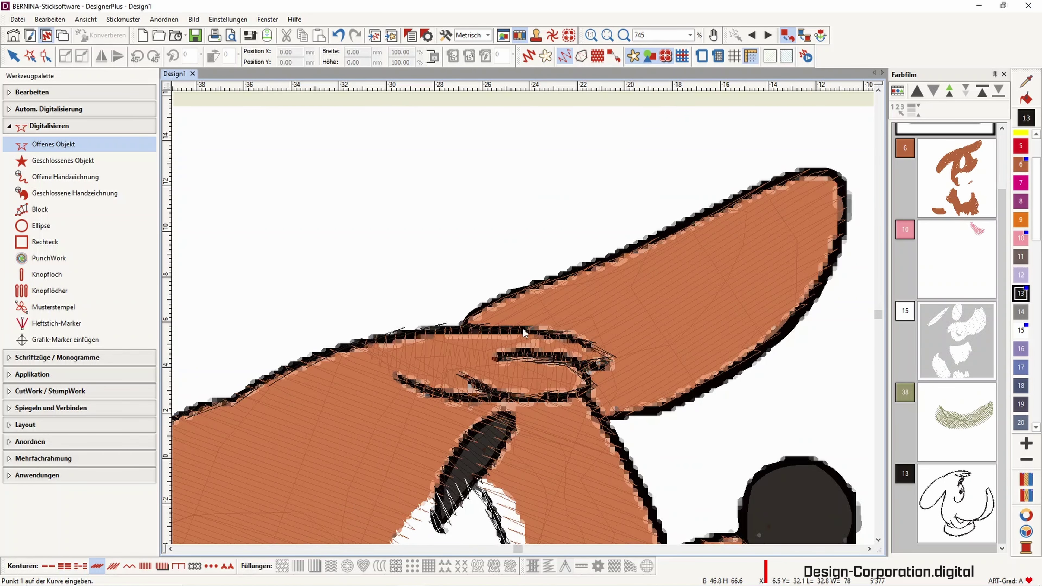
pyautogui.scroll(2, 523, 327)
pyautogui.click(504, 314)
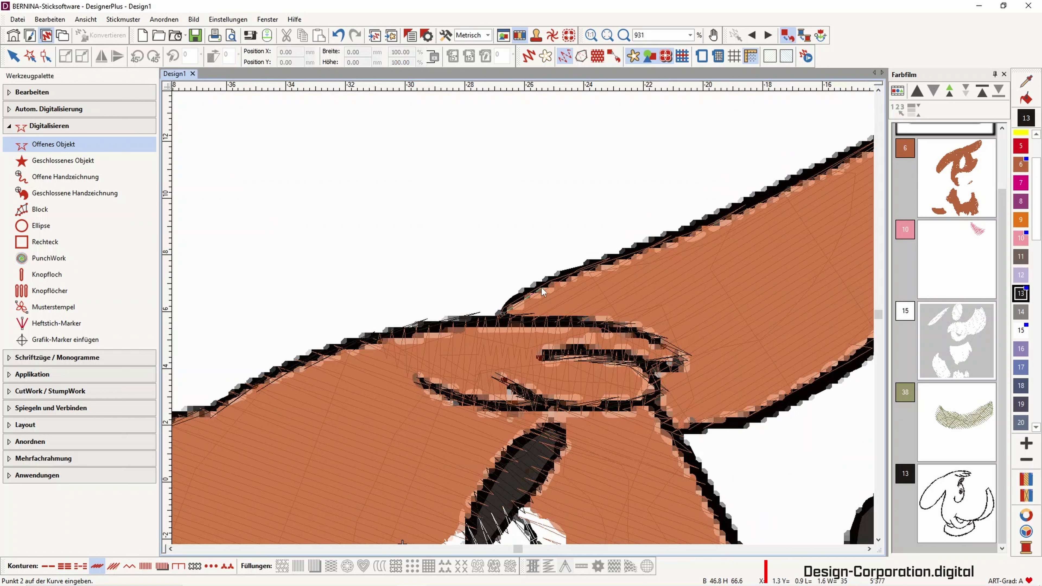
pyautogui.click(528, 292)
pyautogui.click(625, 255)
pyautogui.click(748, 211)
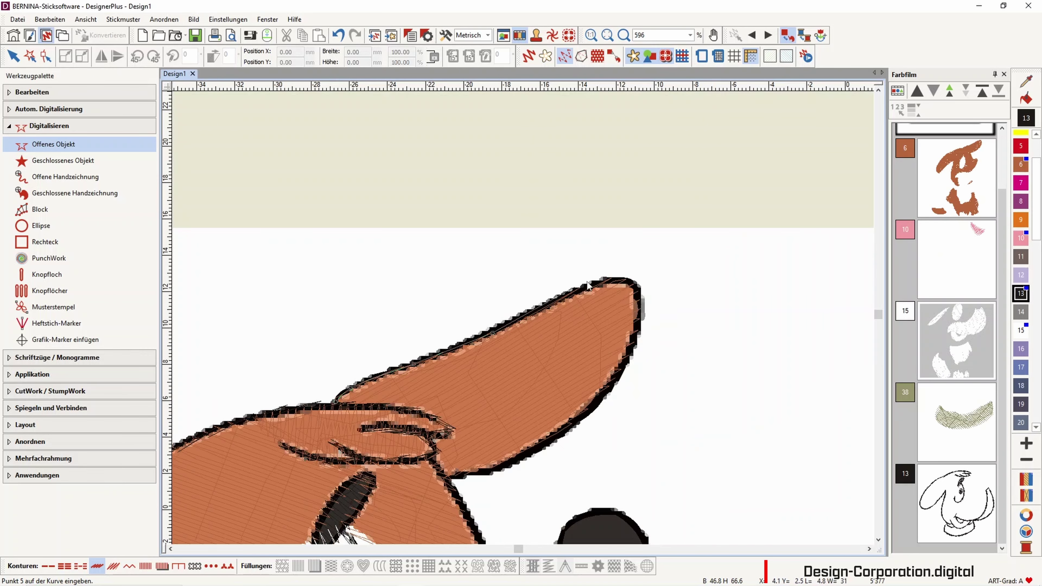
pyautogui.click(515, 331)
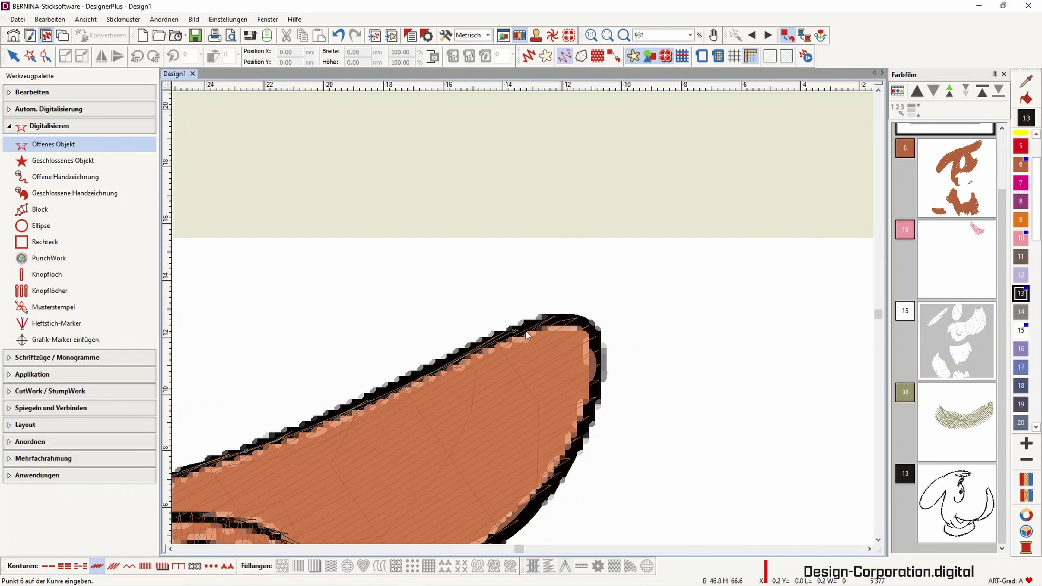
# Continue the contour around the raised ear's tip and back along its lower edge to the forehead wrinkles.
pyautogui.click(572, 319)
pyautogui.click(594, 335)
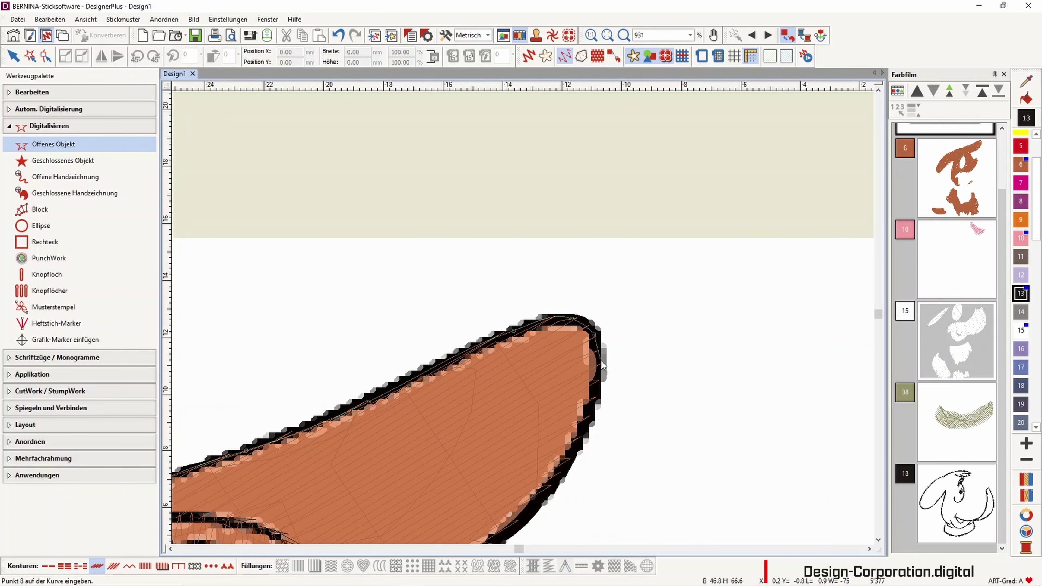
pyautogui.click(583, 434)
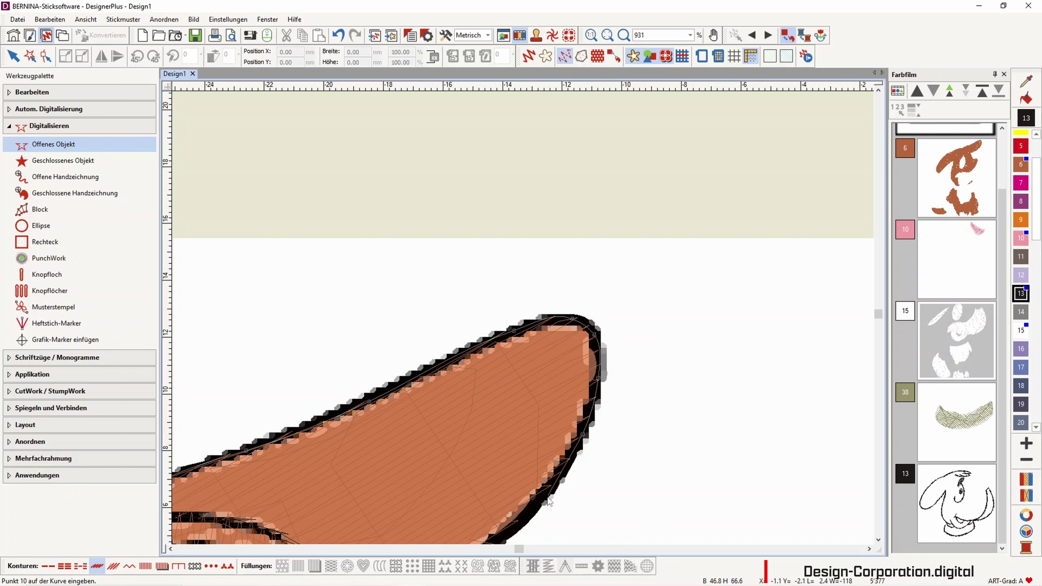
pyautogui.click(542, 504)
pyautogui.scroll(-5, 542, 504)
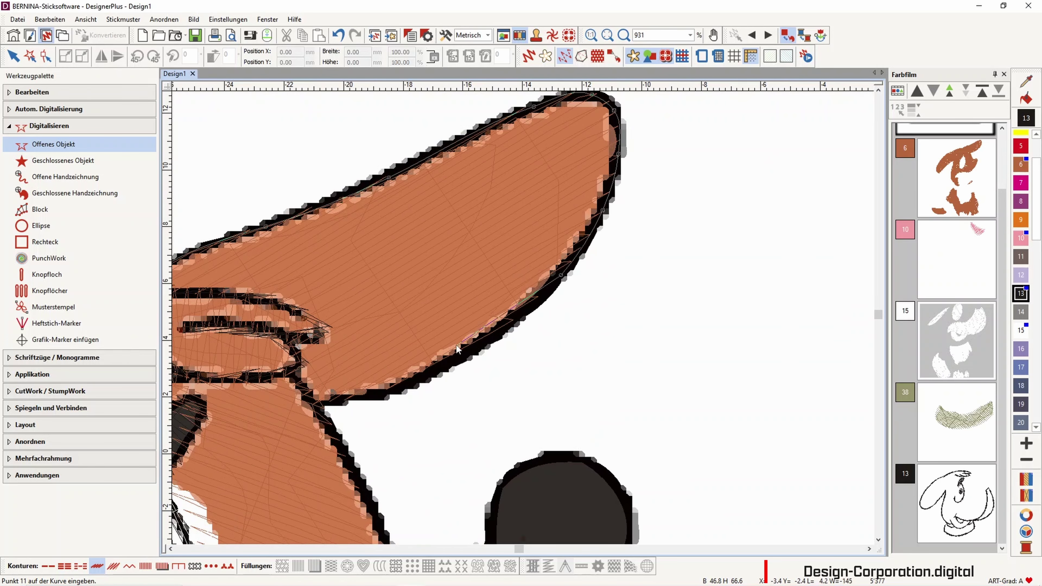
pyautogui.click(463, 350)
pyautogui.click(381, 390)
pyautogui.click(326, 399)
pyautogui.click(294, 376)
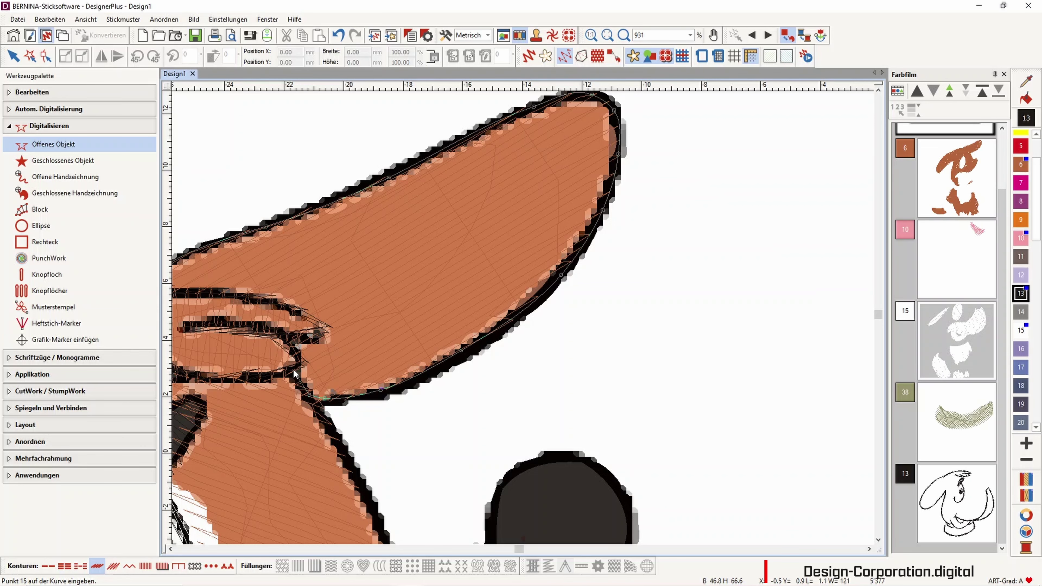
# Continue the contour from the ear base down the forehead line to the junction with the muzzle bridge.
pyautogui.click(312, 397)
pyautogui.click(334, 435)
pyautogui.click(351, 467)
pyautogui.scroll(-3, 363, 484)
pyautogui.scroll(3, 545, 325)
pyautogui.click(543, 323)
pyautogui.click(555, 354)
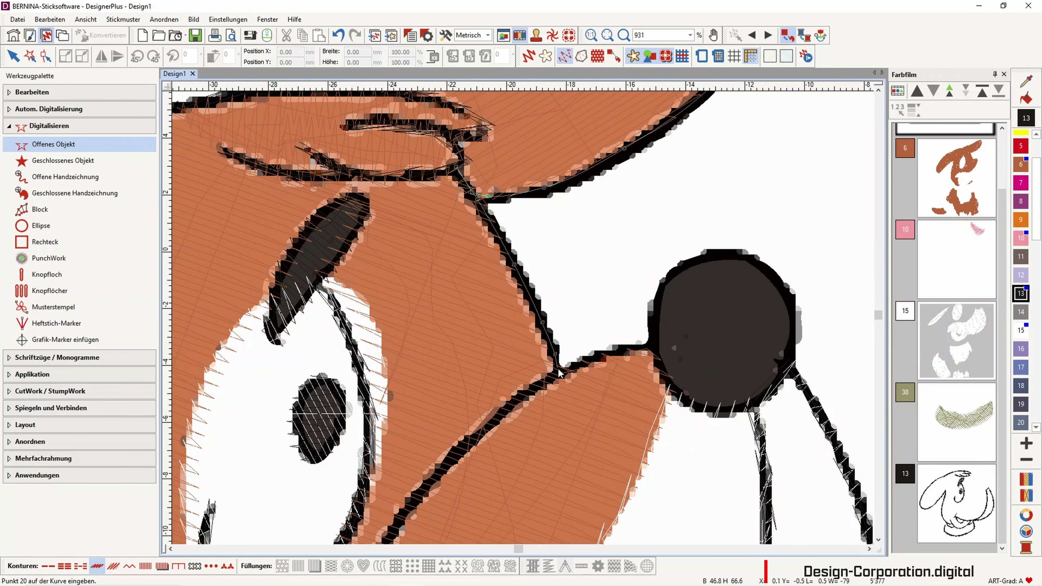
pyautogui.click(558, 373)
# Continue the contour from the forehead junction down the curved crease beside the eye to its lower end.
pyautogui.click(478, 427)
pyautogui.scroll(-3, 523, 318)
pyautogui.scroll(3, 483, 388)
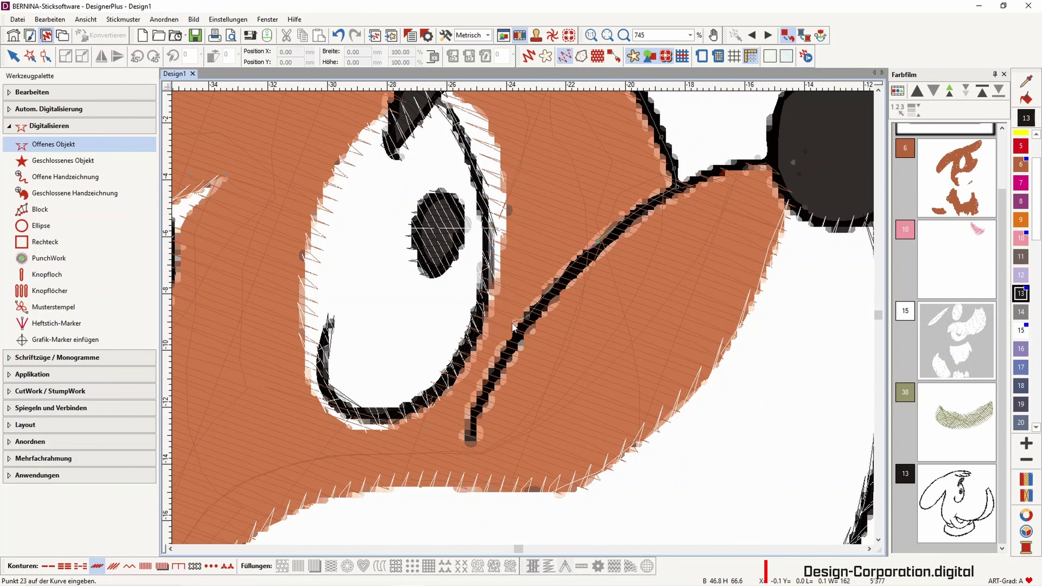
pyautogui.click(484, 390)
pyautogui.click(469, 443)
# Run the contour back up the crease and along the muzzle bridge to the nose, and finish the object.
pyautogui.click(486, 393)
pyautogui.click(557, 285)
pyautogui.click(648, 204)
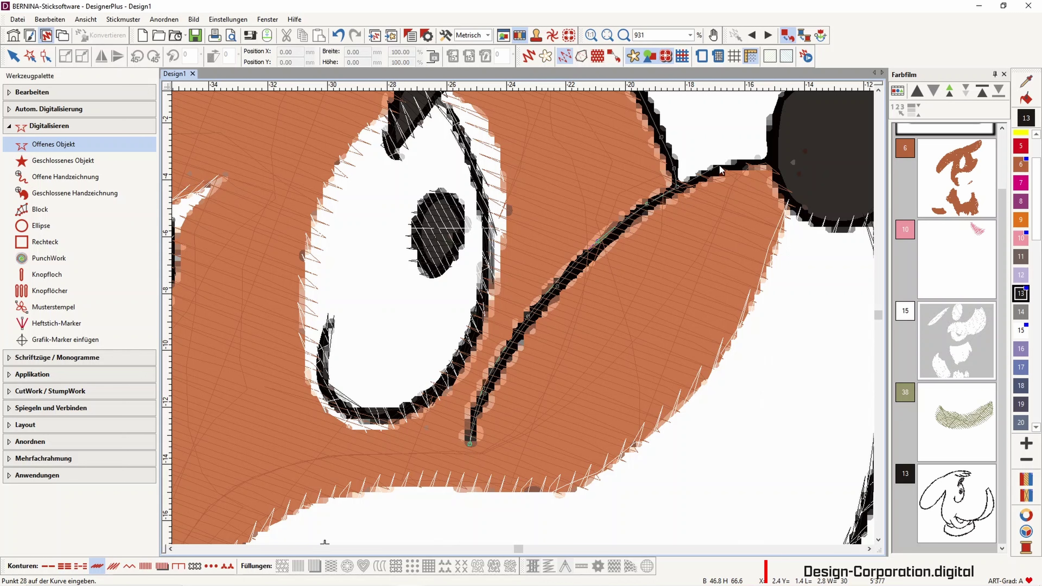
pyautogui.click(717, 168)
pyautogui.click(758, 161)
pyautogui.press('Return')
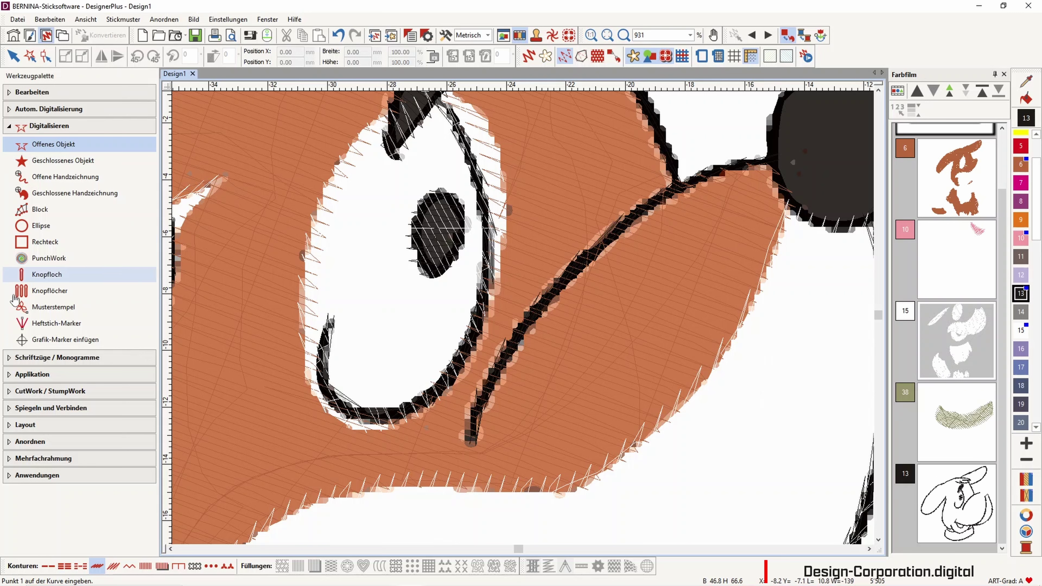
# Digitize the dog's nose as a black satin-stitch ellipse about 5.2 mm wide and 5.5 mm high.
pyautogui.click(48, 228)
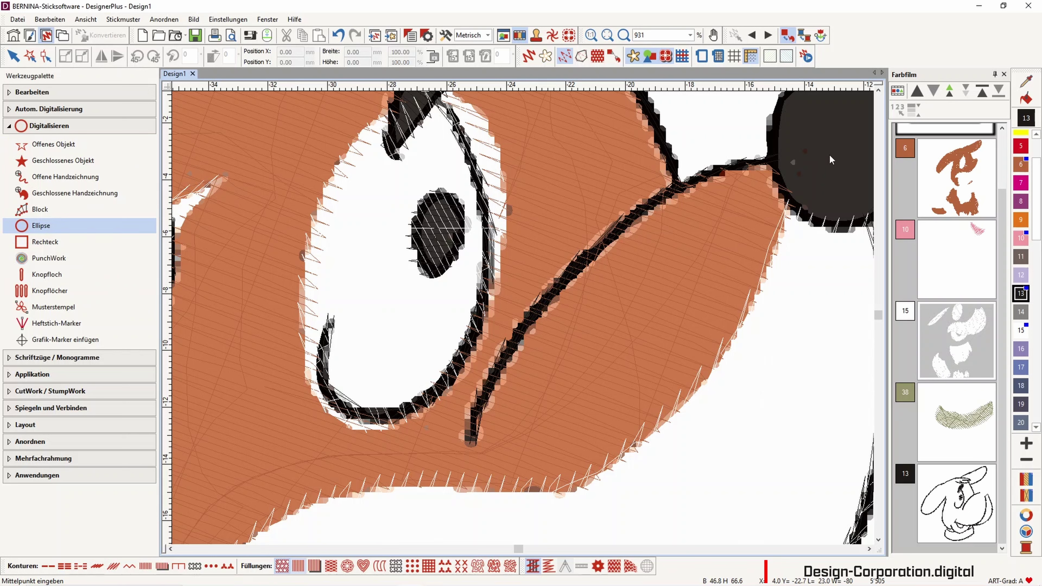
pyautogui.scroll(-1, 480, 209)
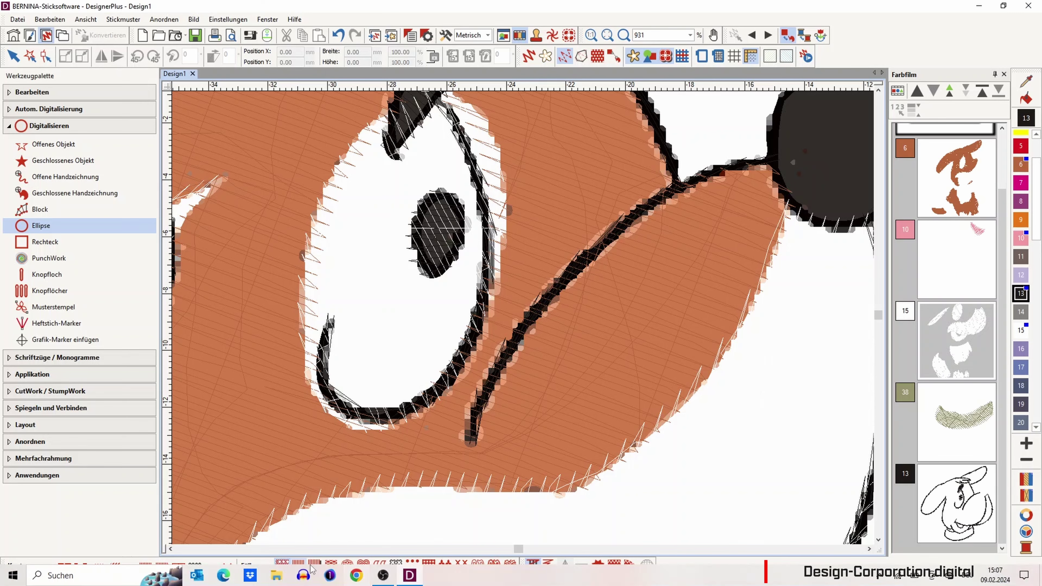
pyautogui.hscroll(5, 574, 288)
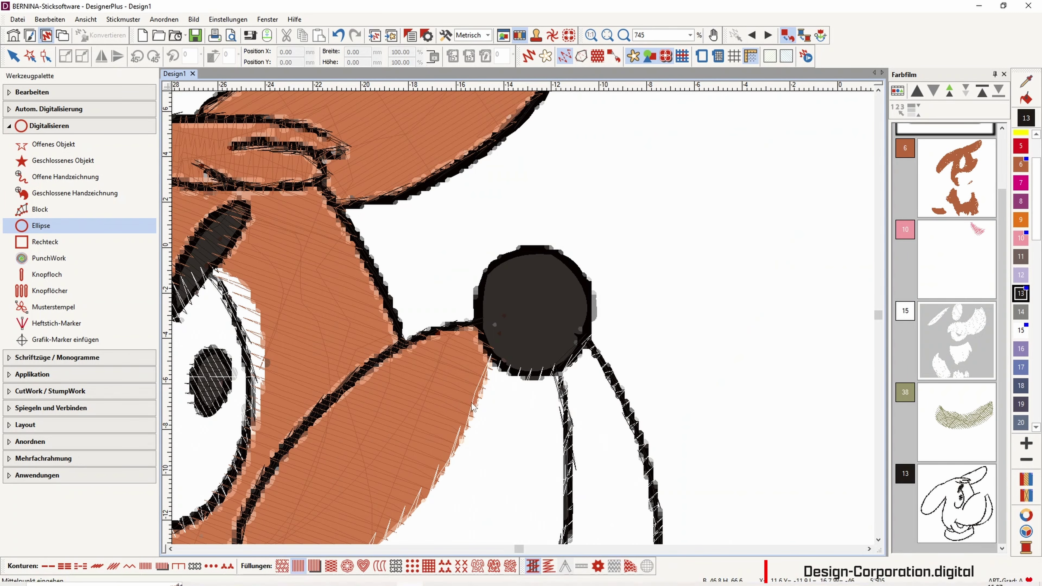
pyautogui.click(532, 312)
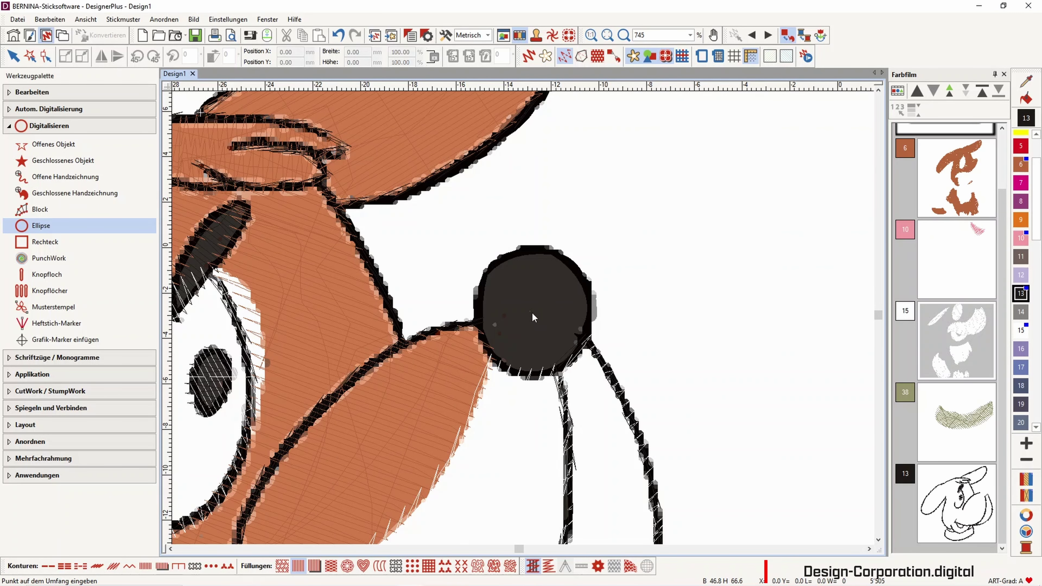
pyautogui.click(535, 379)
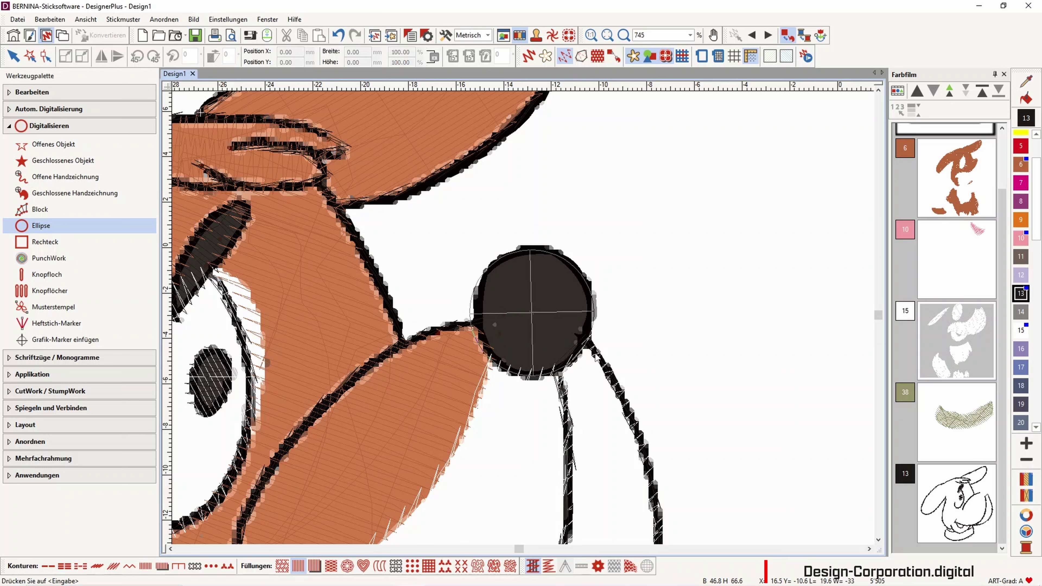
pyautogui.press('Return')
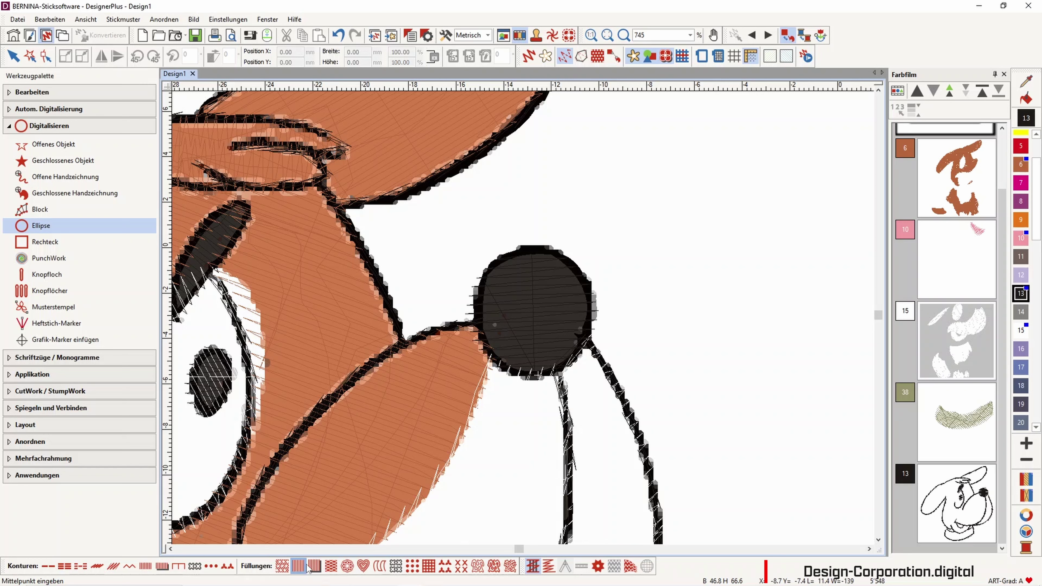
# Select the nose ellipse, review its fill stitch properties and check it in the realistic stitch preview.
pyautogui.click(13, 56)
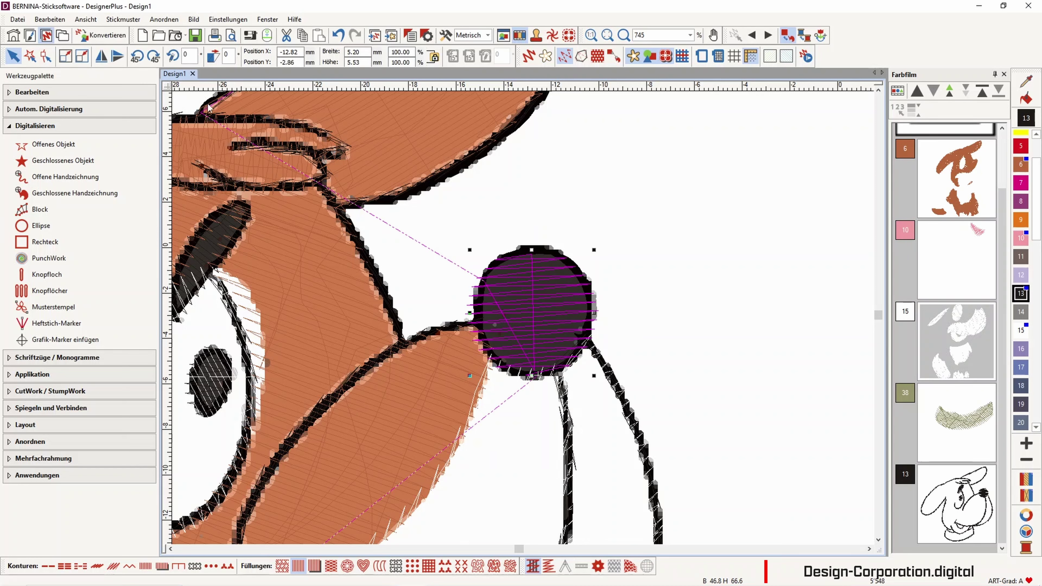
pyautogui.rightClick(549, 306)
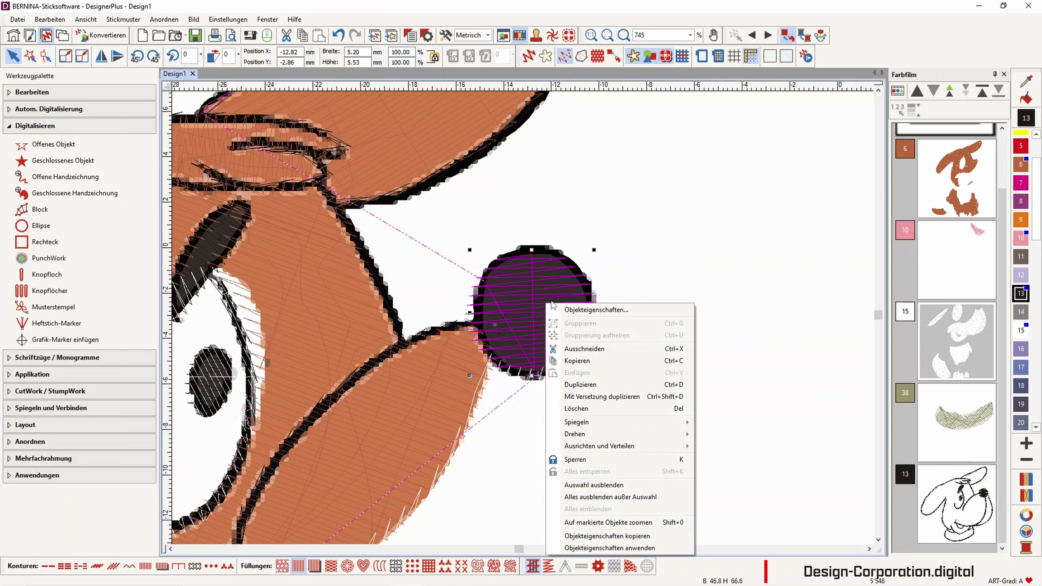
pyautogui.click(608, 311)
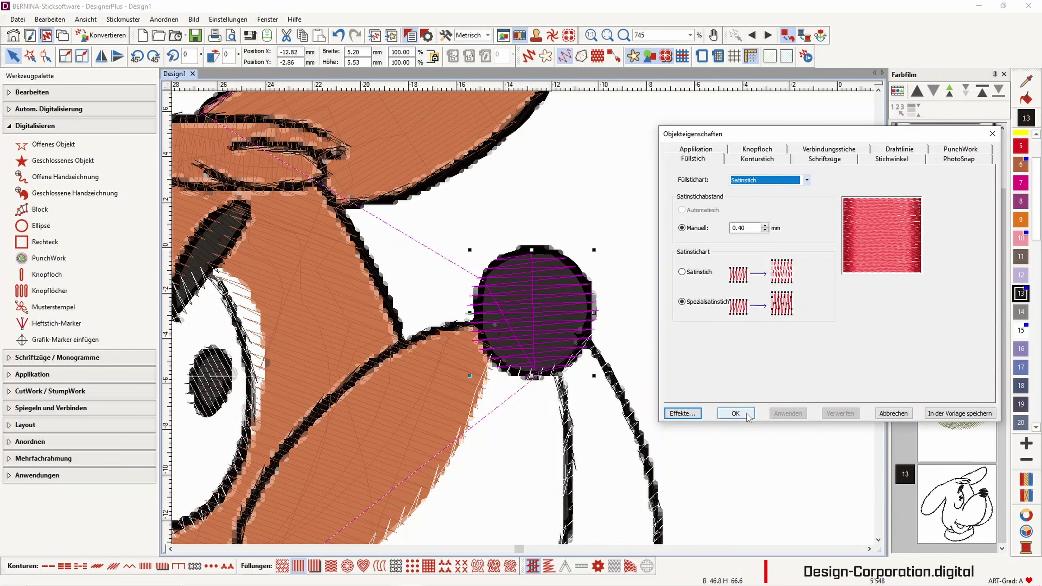
pyautogui.click(736, 414)
pyautogui.click(529, 56)
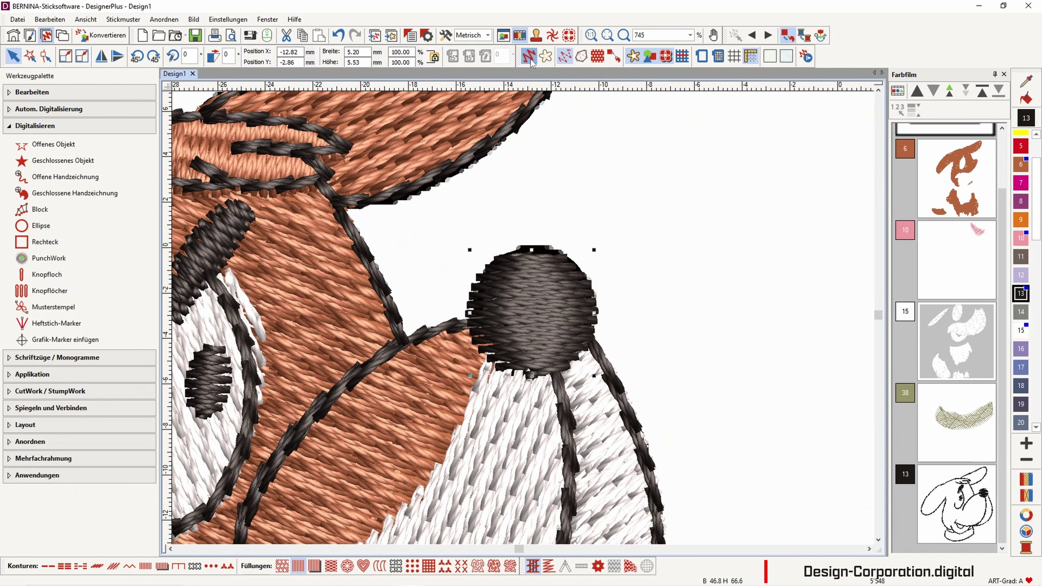
pyautogui.click(529, 56)
pyautogui.scroll(-5, 524, 318)
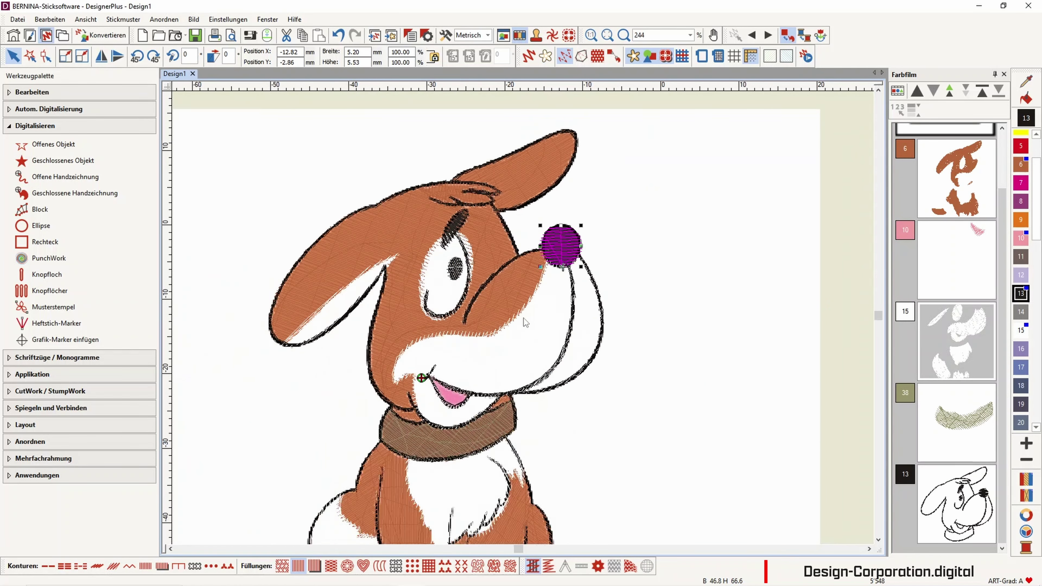
# Inspect the nose ellipse's underlay effect settings and view the whole dog in the realistic stitch preview.
pyautogui.rightClick(548, 280)
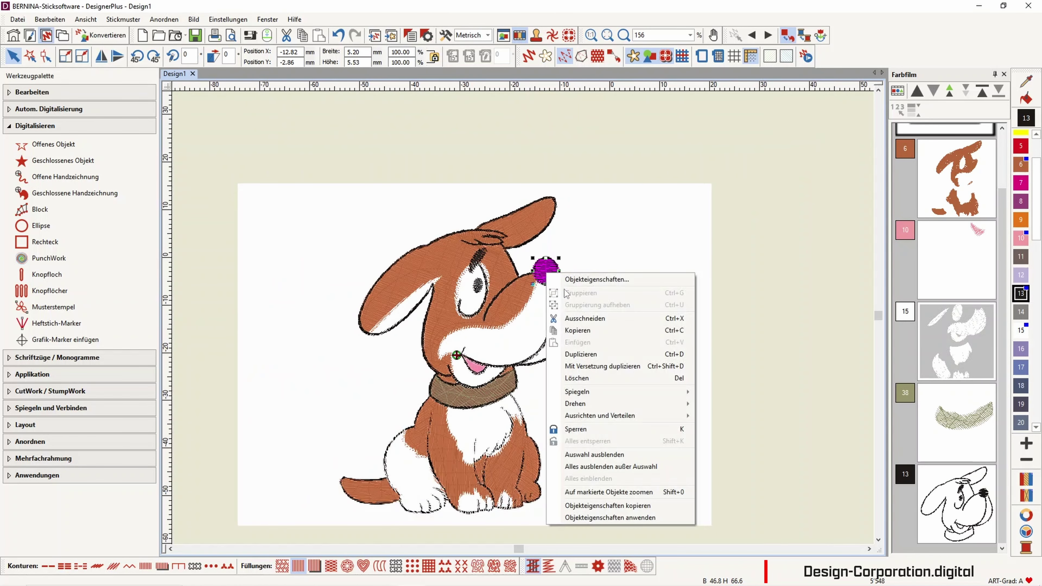
pyautogui.click(569, 282)
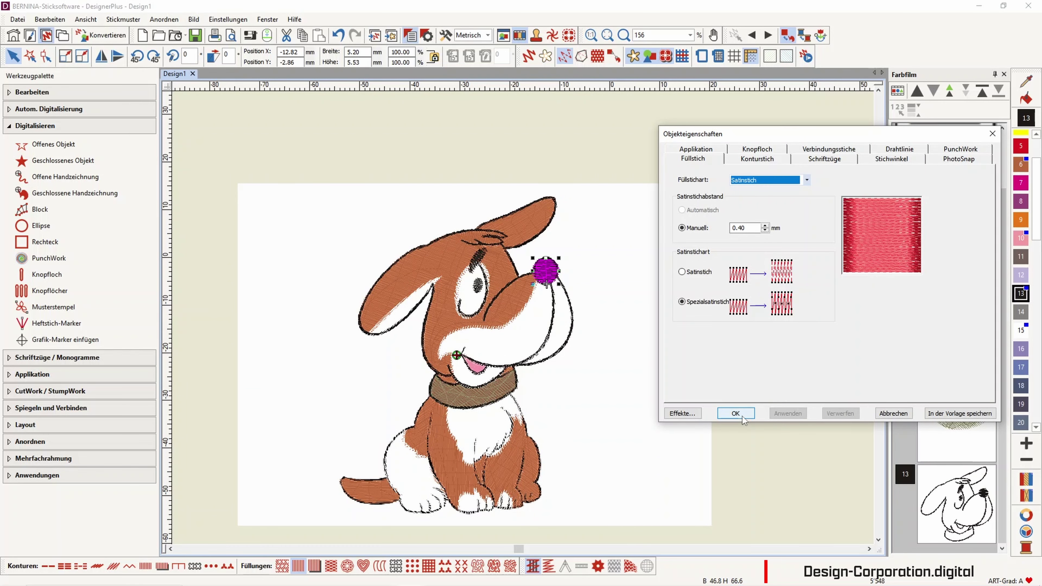
pyautogui.click(682, 413)
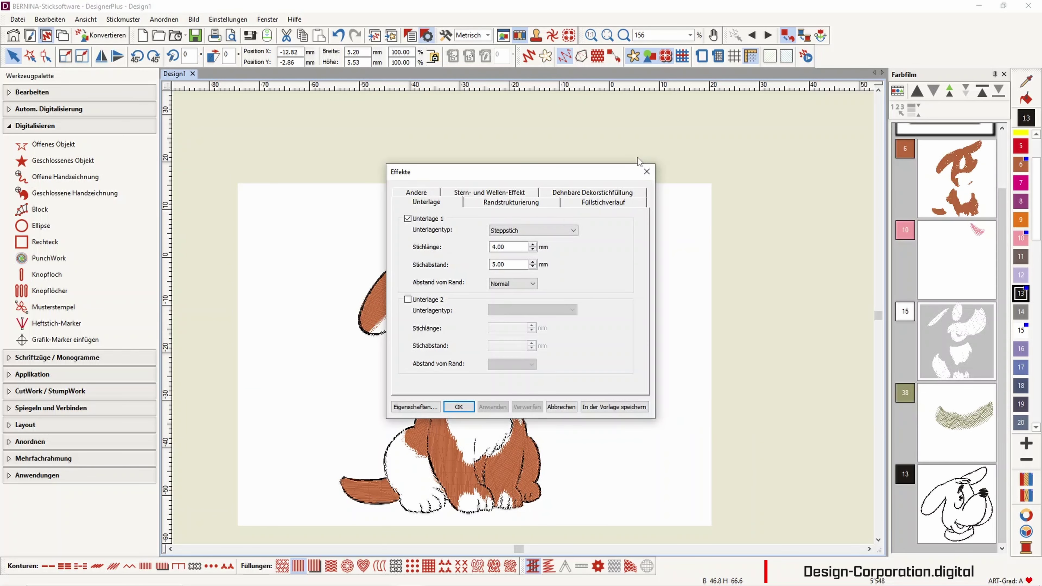
pyautogui.click(647, 172)
pyautogui.scroll(-1, 525, 394)
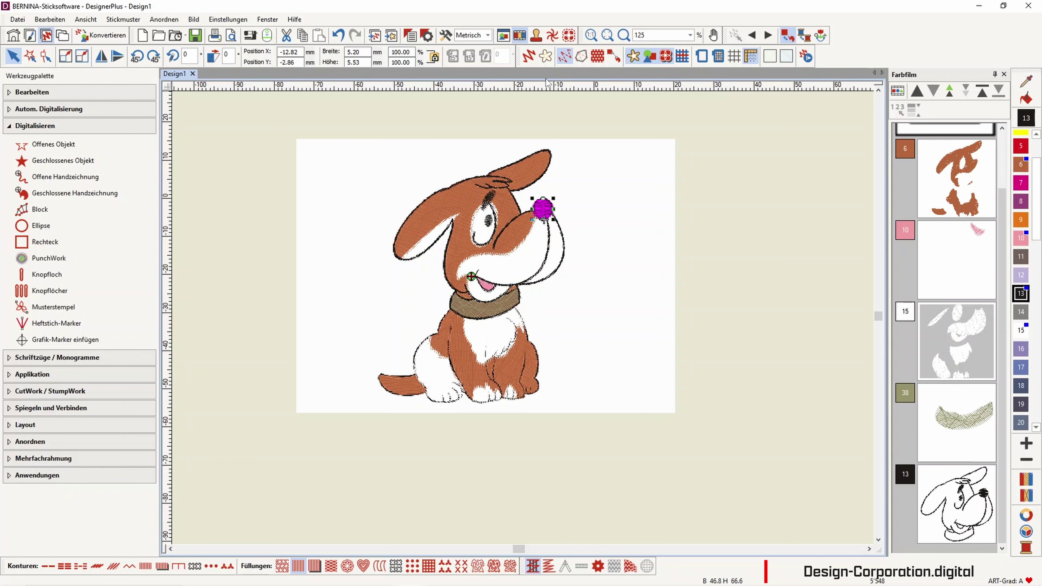
pyautogui.click(531, 57)
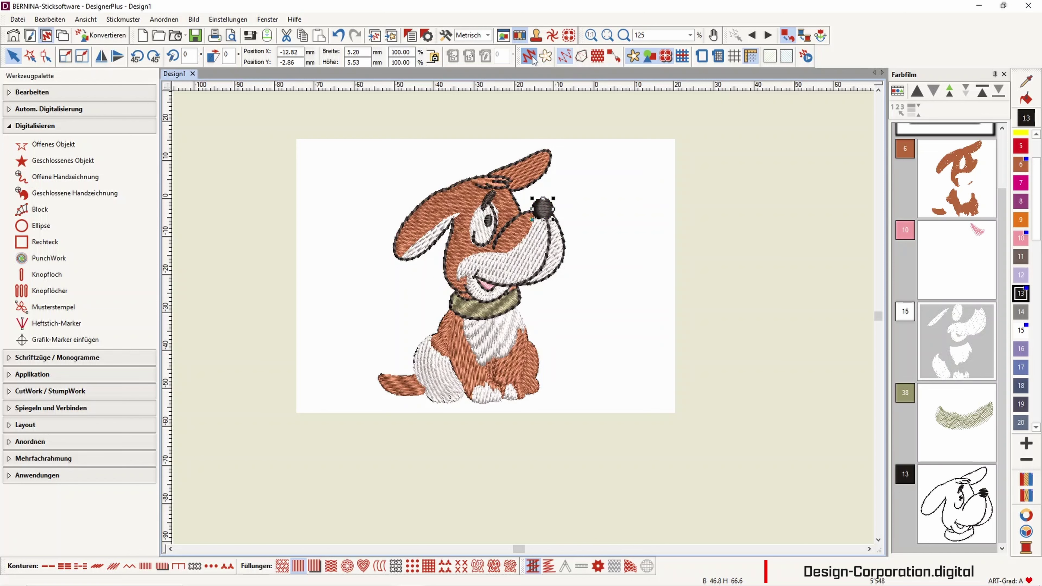
# Start a black open contour in the plain stitch view and trace the curved outer edge of the dog's white chest patch.
pyautogui.click(531, 57)
pyautogui.scroll(5, 524, 323)
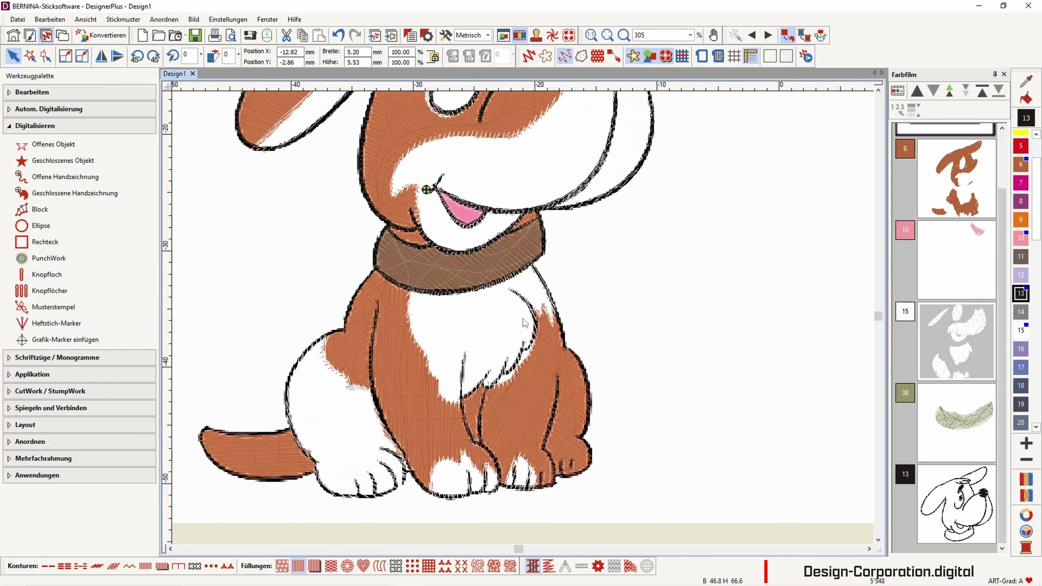
pyautogui.click(55, 144)
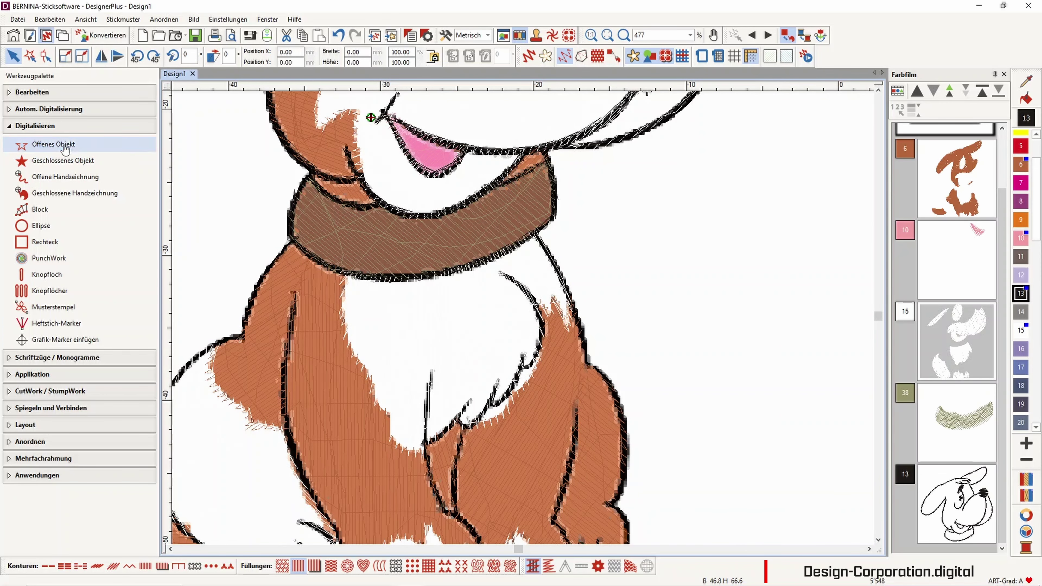
pyautogui.click(504, 279)
pyautogui.click(534, 311)
pyautogui.click(543, 338)
pyautogui.click(534, 366)
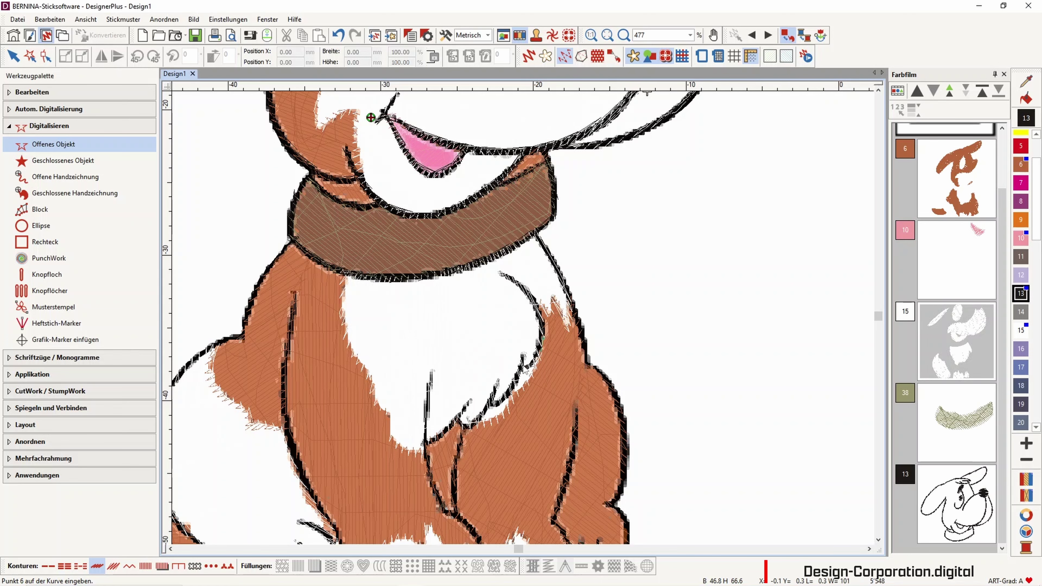
pyautogui.click(525, 370)
# Continue the contour along the lower chest edge, tracing out the first two fur tufts.
pyautogui.scroll(3, 525, 370)
pyautogui.scroll(1, 578, 211)
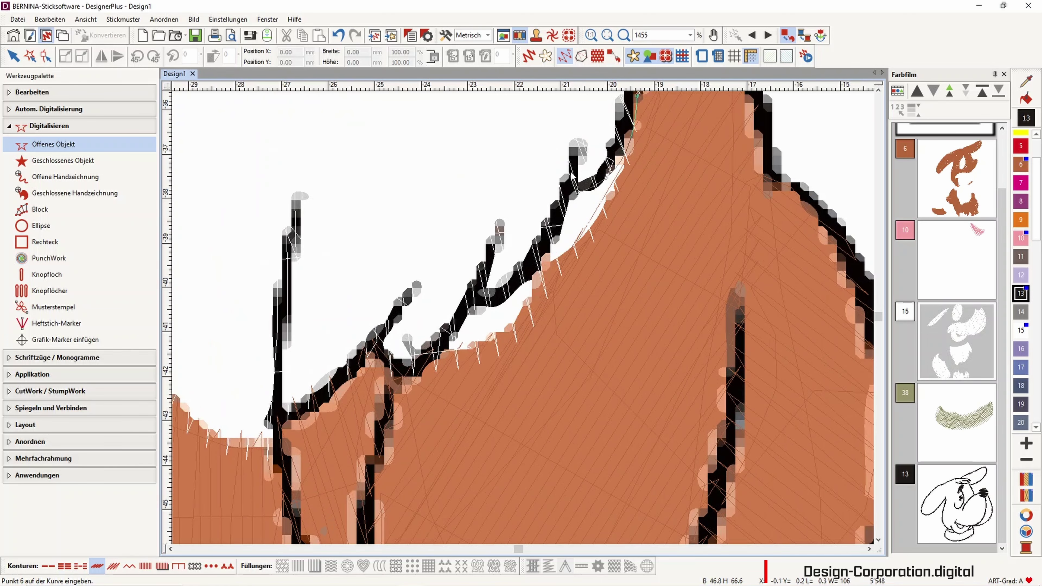
pyautogui.click(576, 147)
pyautogui.click(561, 220)
pyautogui.click(536, 266)
pyautogui.click(504, 294)
pyautogui.click(478, 301)
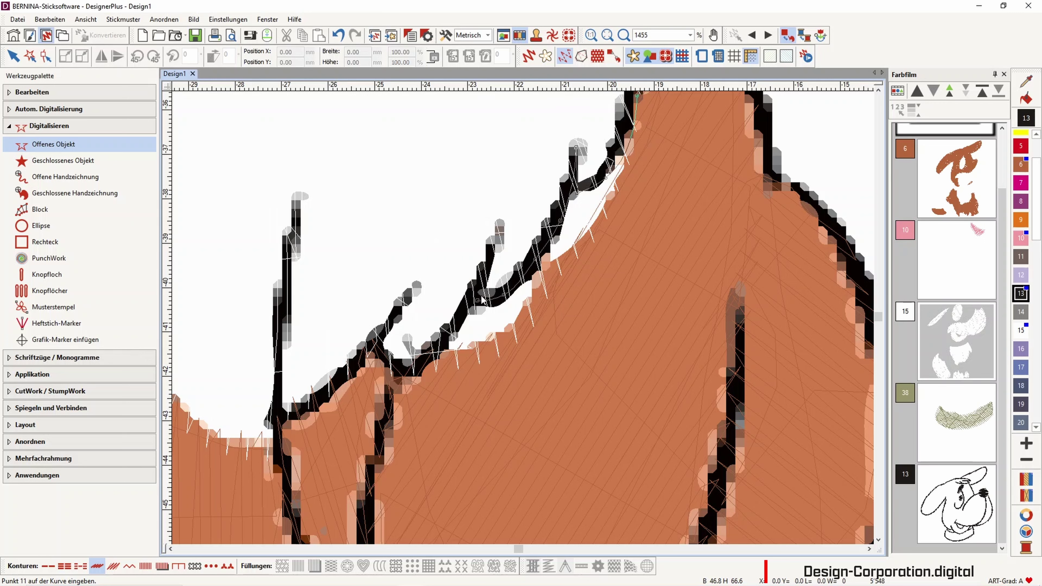
pyautogui.click(491, 259)
pyautogui.click(500, 223)
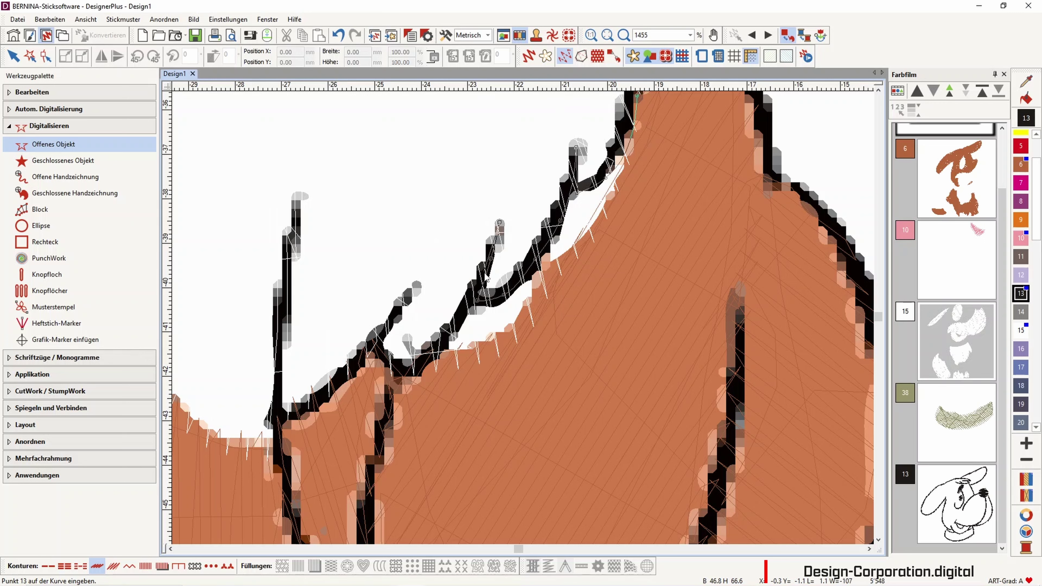
# Extend the contour through the third fur tuft and down to the pointed lower tip of the chest fur.
pyautogui.click(462, 327)
pyautogui.click(414, 375)
pyautogui.click(392, 367)
pyautogui.click(398, 316)
pyautogui.click(415, 284)
pyautogui.click(340, 384)
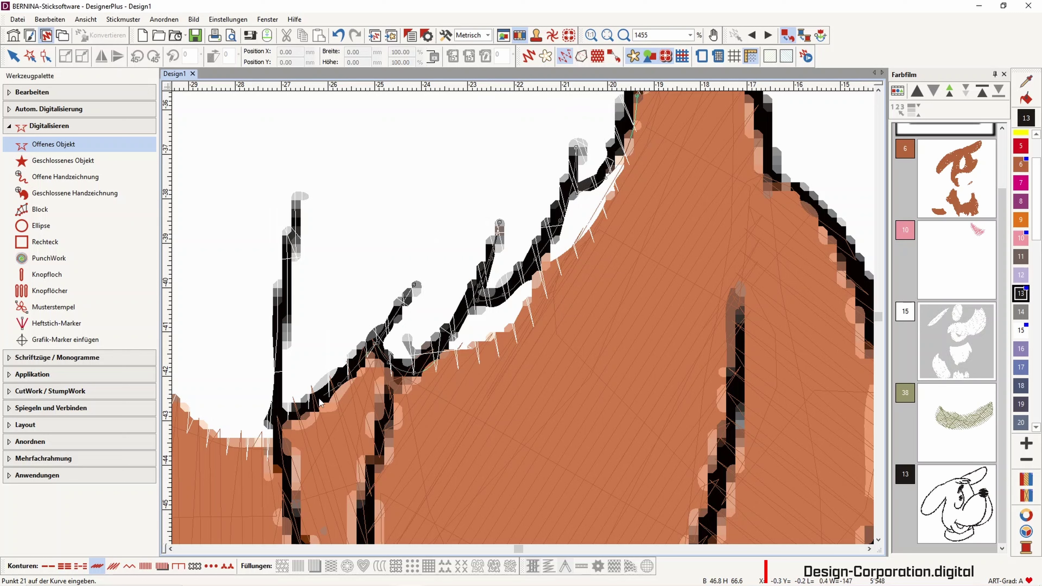
pyautogui.click(191, 528)
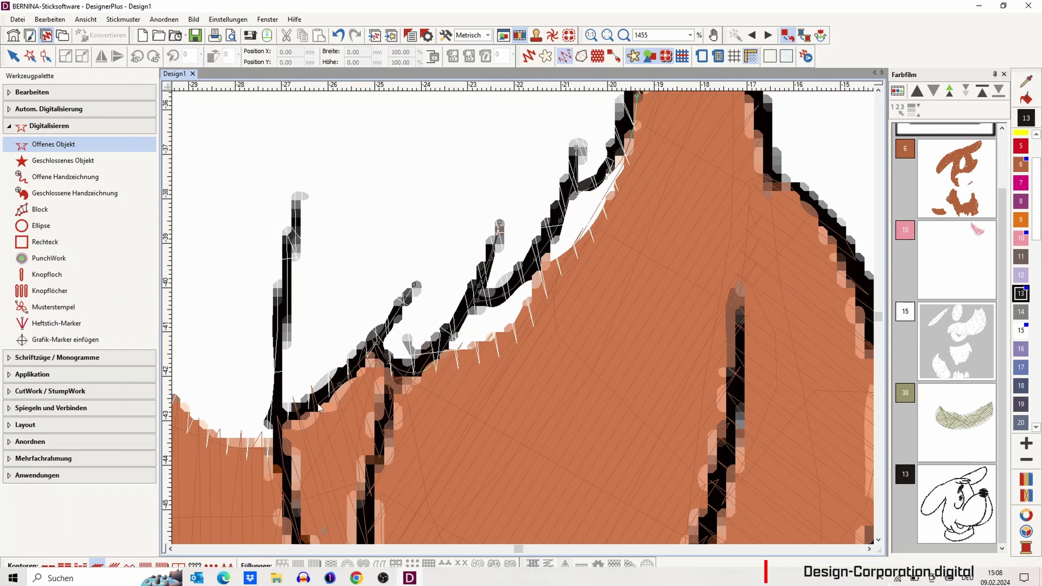
pyautogui.click(283, 427)
pyautogui.click(280, 420)
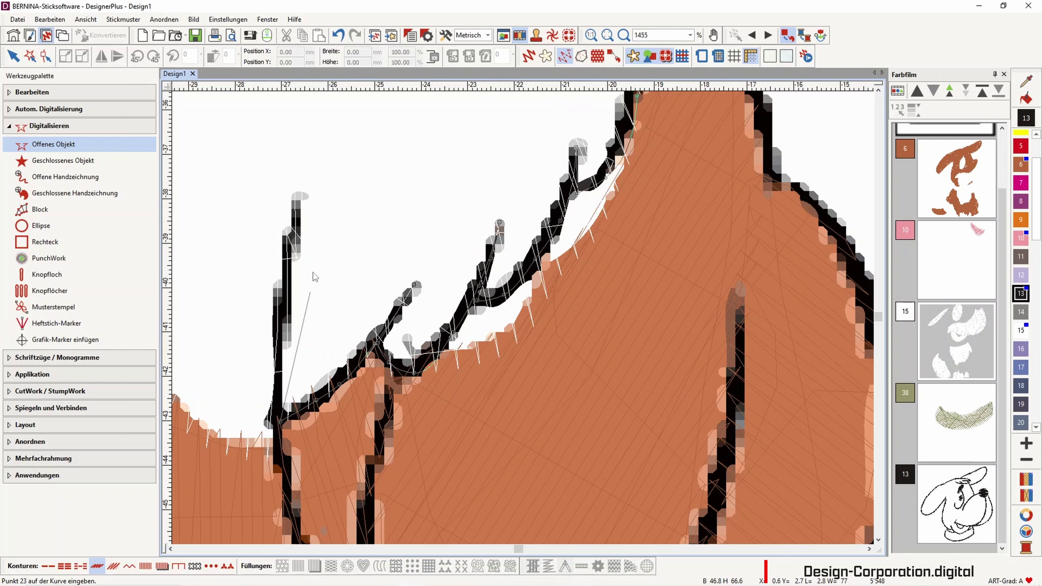
# Trace the upright fur line up and back, follow the two inner leg lines below it, and finish the object.
pyautogui.click(277, 306)
pyautogui.click(297, 197)
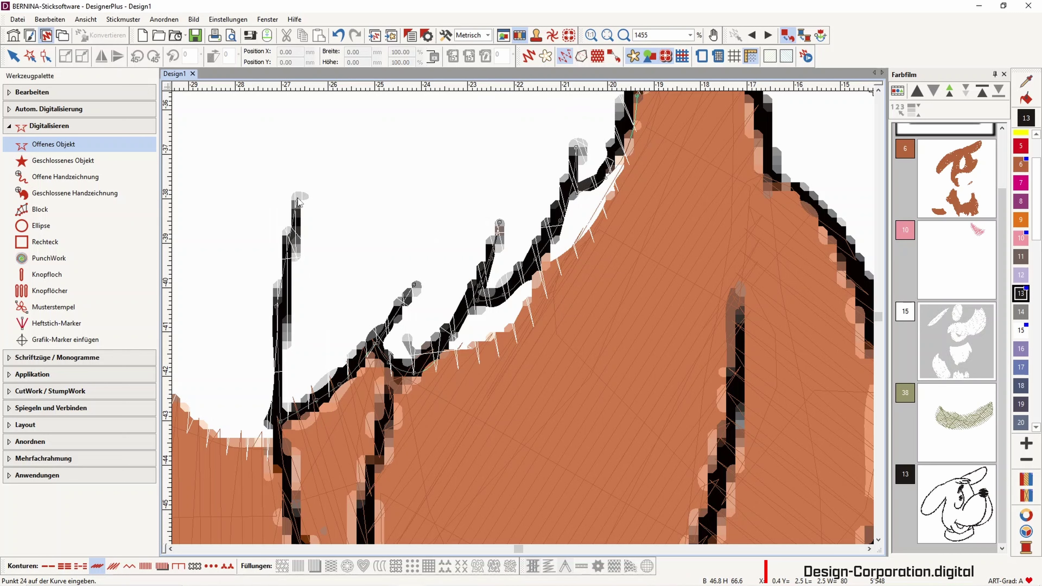
pyautogui.click(282, 332)
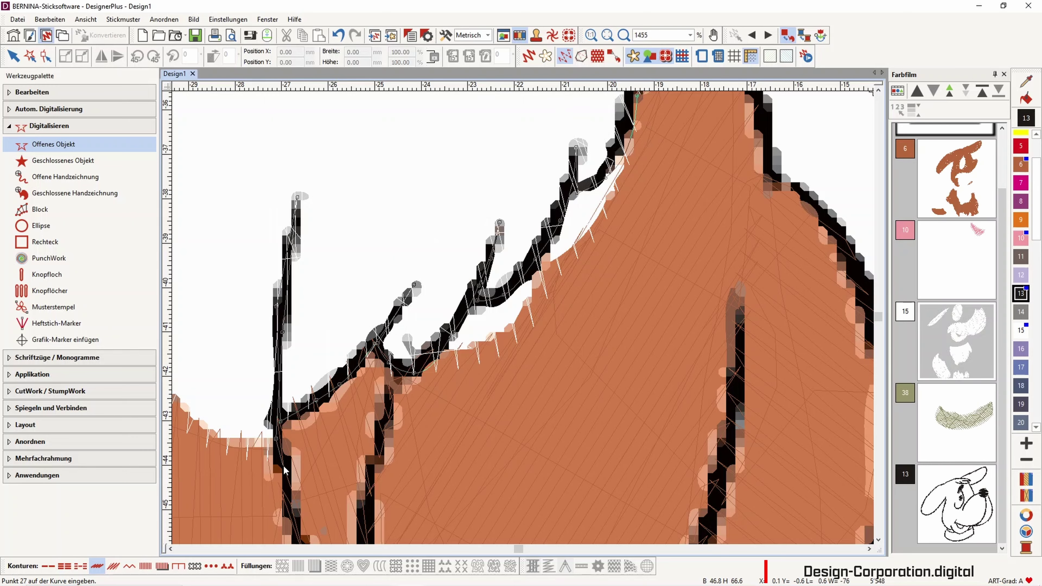
pyautogui.scroll(-5, 518, 332)
pyautogui.scroll(2, 518, 331)
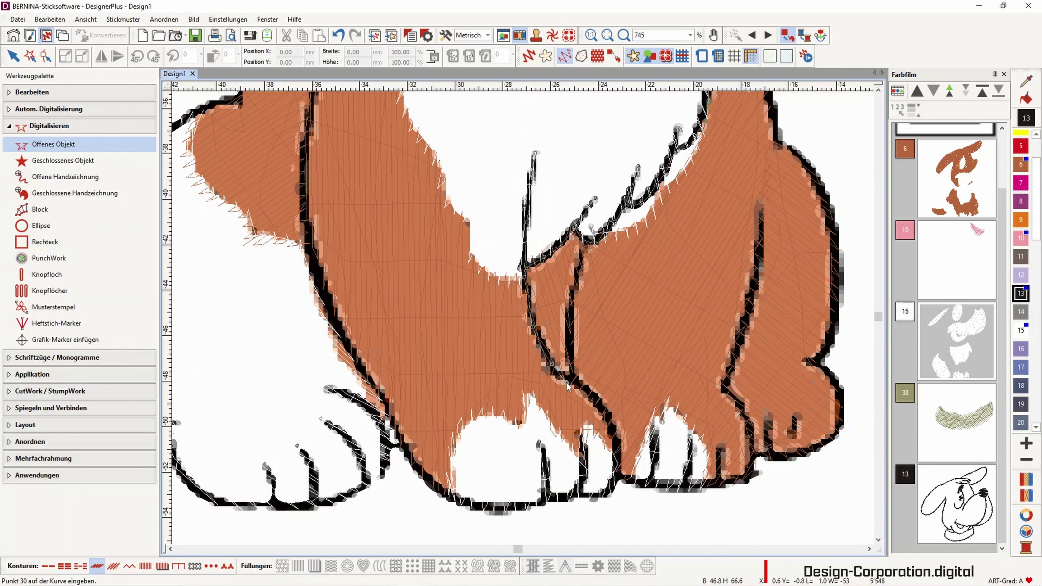
pyautogui.click(570, 343)
pyautogui.click(577, 273)
pyautogui.press('Return')
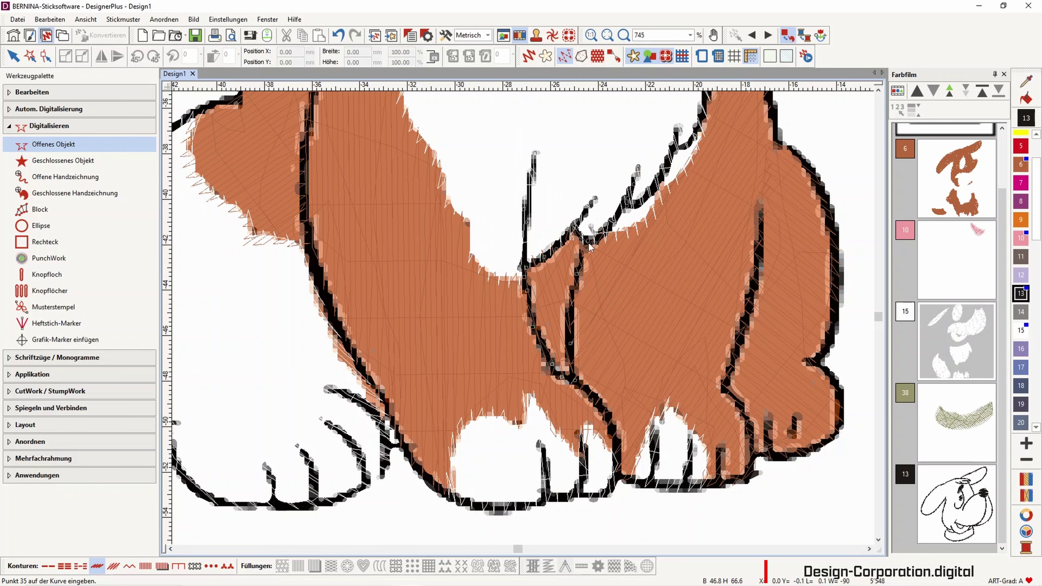
# Trace the dog's outer body line with a new open contour from the collar down the shoulder and hind leg.
pyautogui.scroll(-1, 540, 313)
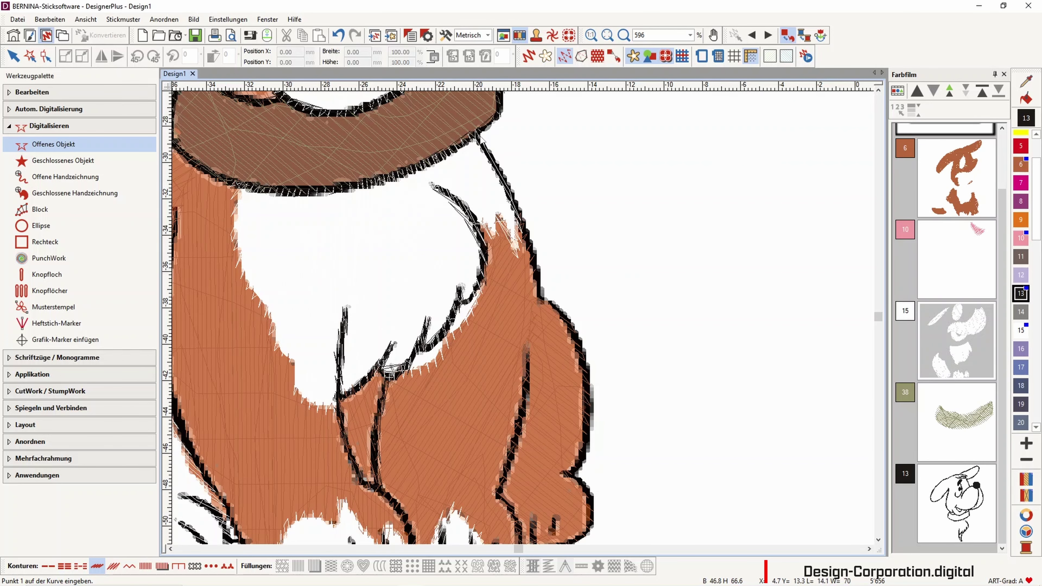
pyautogui.click(509, 198)
pyautogui.click(533, 248)
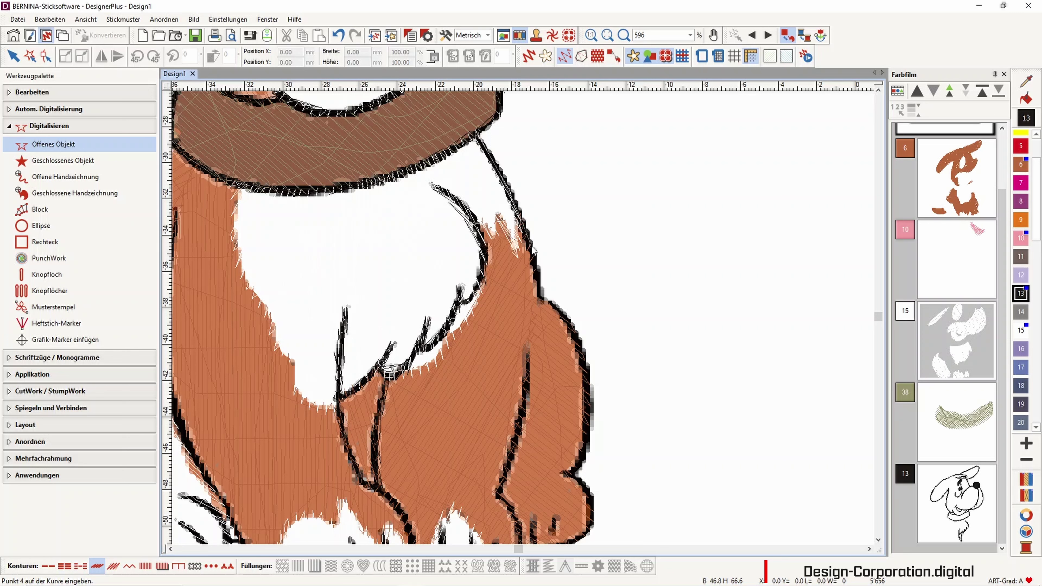
pyautogui.click(537, 276)
pyautogui.click(542, 300)
pyautogui.click(559, 311)
pyautogui.click(585, 374)
pyautogui.click(586, 439)
pyautogui.click(578, 468)
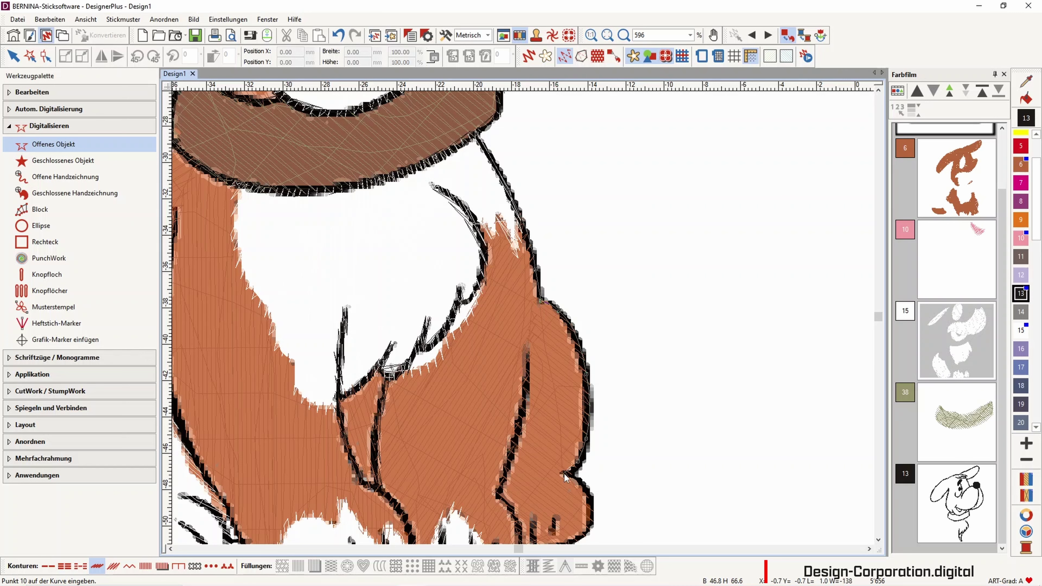
# Continue the contour into the notch above the hind paw and around the paw's outer edge.
pyautogui.click(562, 474)
pyautogui.click(572, 478)
pyautogui.click(593, 504)
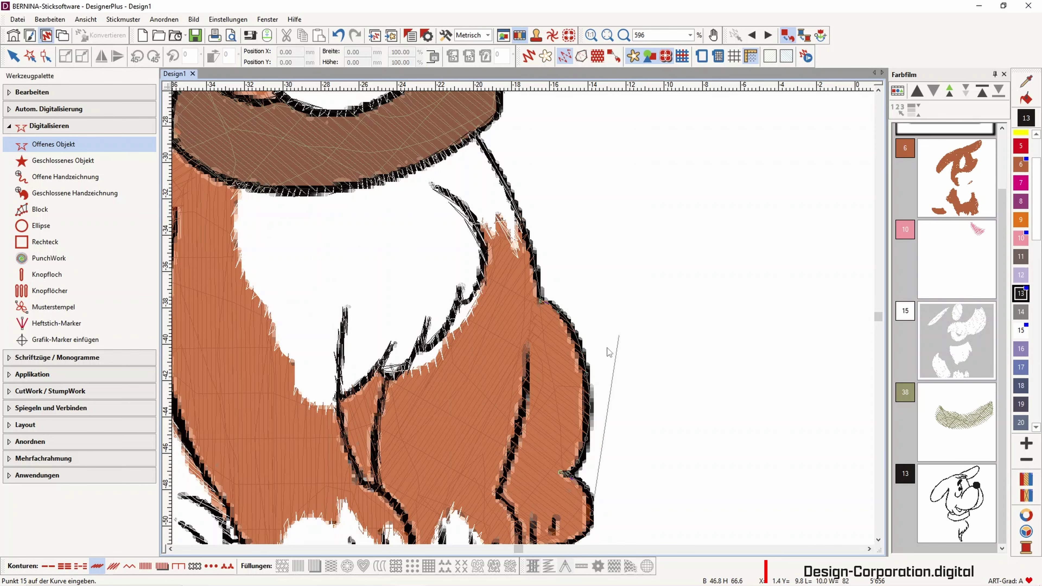
pyautogui.scroll(-3, 609, 352)
pyautogui.scroll(2, 534, 451)
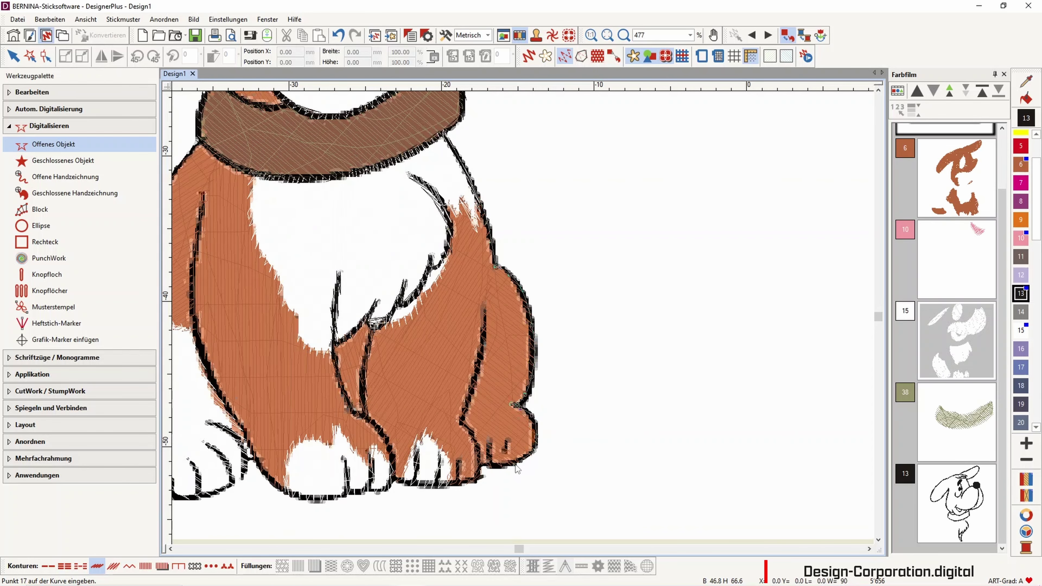
# Finish the contour along the hind paw's sole and up its inner toe line, and add the other toe line as a separate contour.
pyautogui.click(497, 468)
pyautogui.click(489, 466)
pyautogui.click(490, 445)
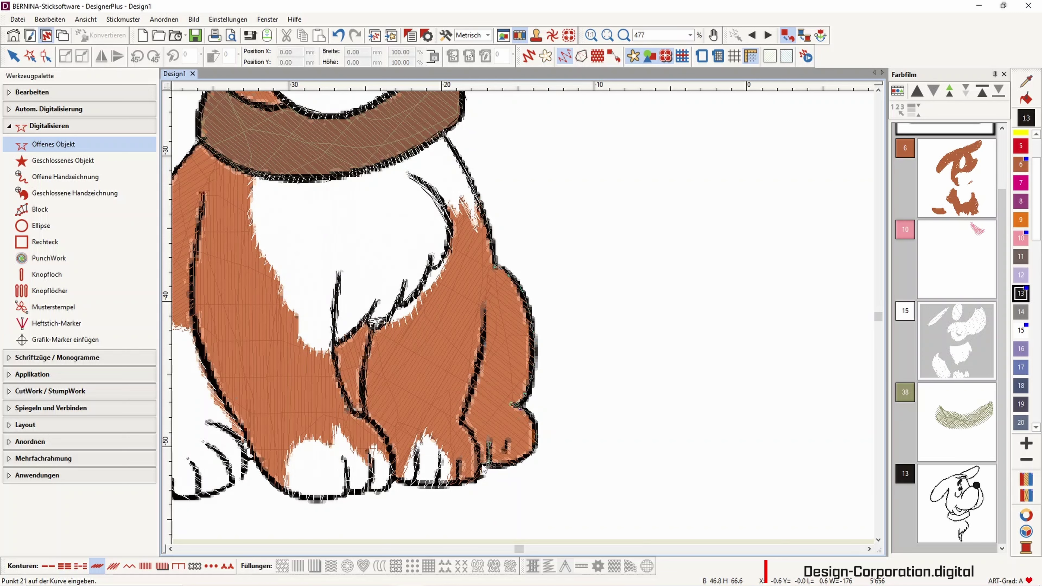
pyautogui.press('Return')
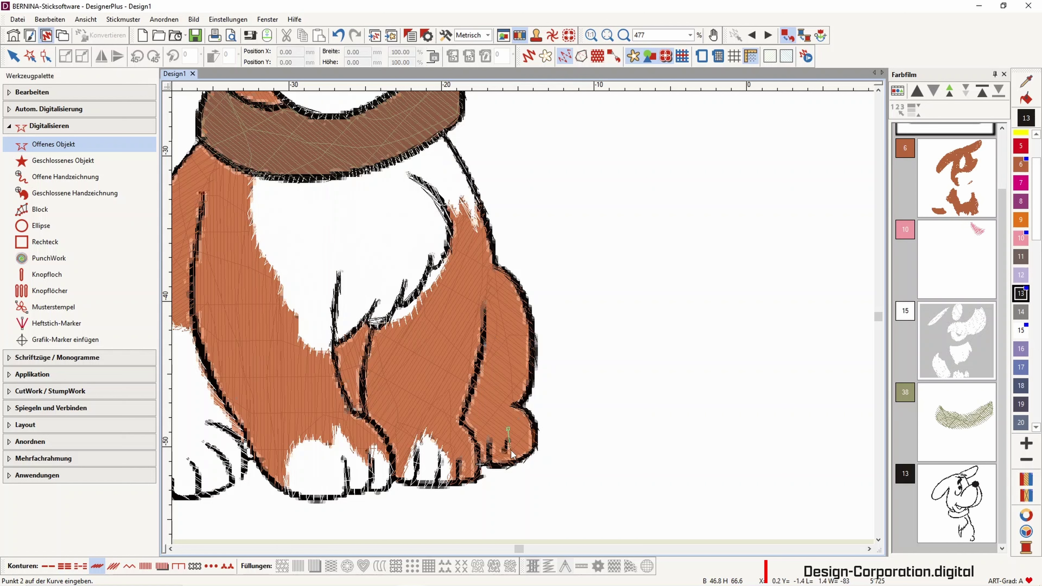
pyautogui.click(508, 451)
pyautogui.press('Return')
# Trace an open contour down the line between the hind leg and front leg to the front paw, including the first toe line.
pyautogui.click(480, 377)
pyautogui.click(465, 416)
pyautogui.click(464, 423)
pyautogui.click(477, 462)
pyautogui.click(457, 461)
pyautogui.click(459, 482)
pyautogui.click(445, 485)
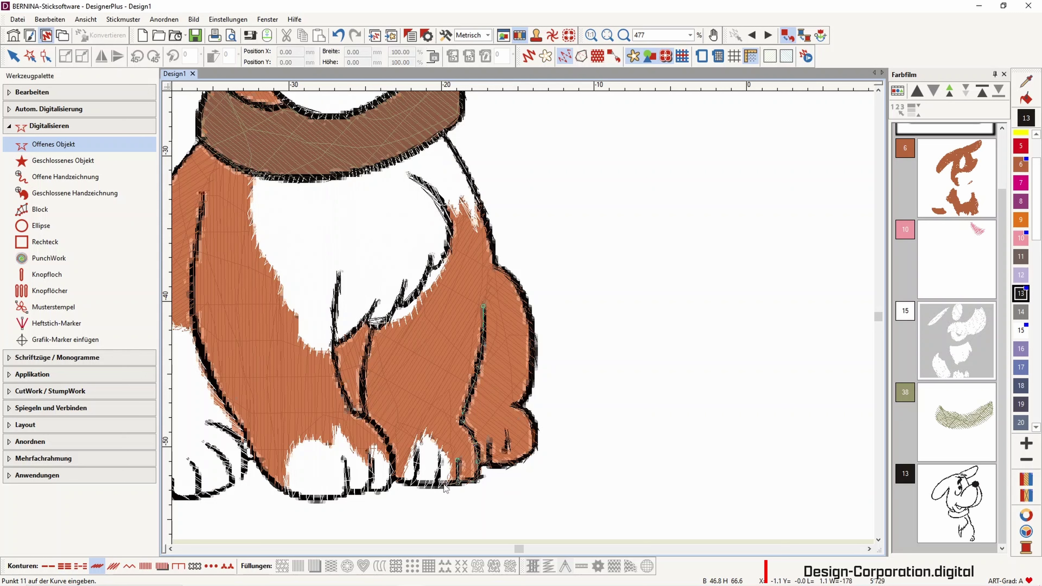
# Continue the contour along this front paw's sole through its remaining toe lines and finish the object.
pyautogui.click(448, 487)
pyautogui.click(441, 468)
pyautogui.click(439, 452)
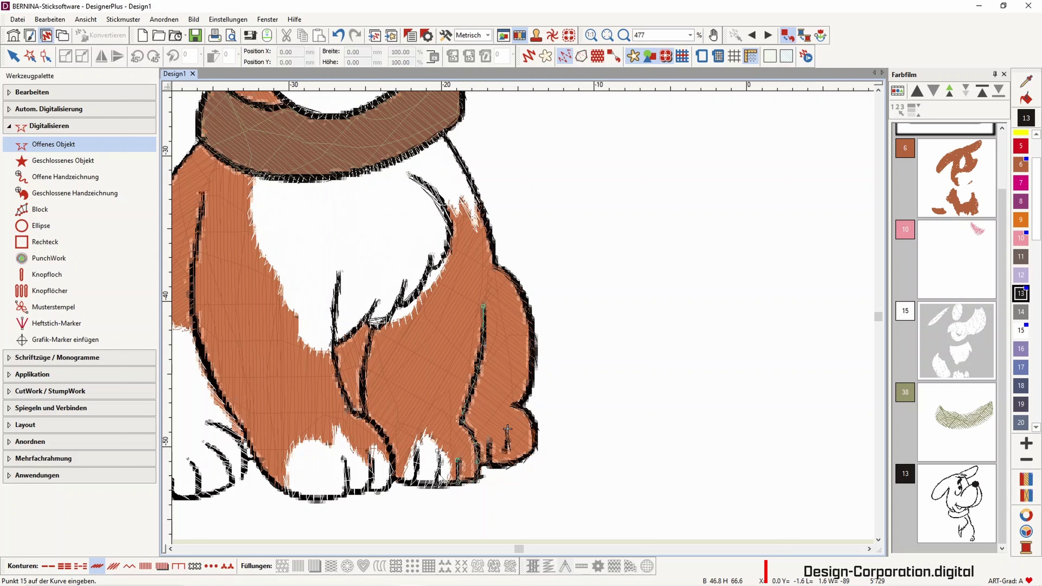
pyautogui.click(435, 489)
pyautogui.click(416, 489)
pyautogui.click(418, 475)
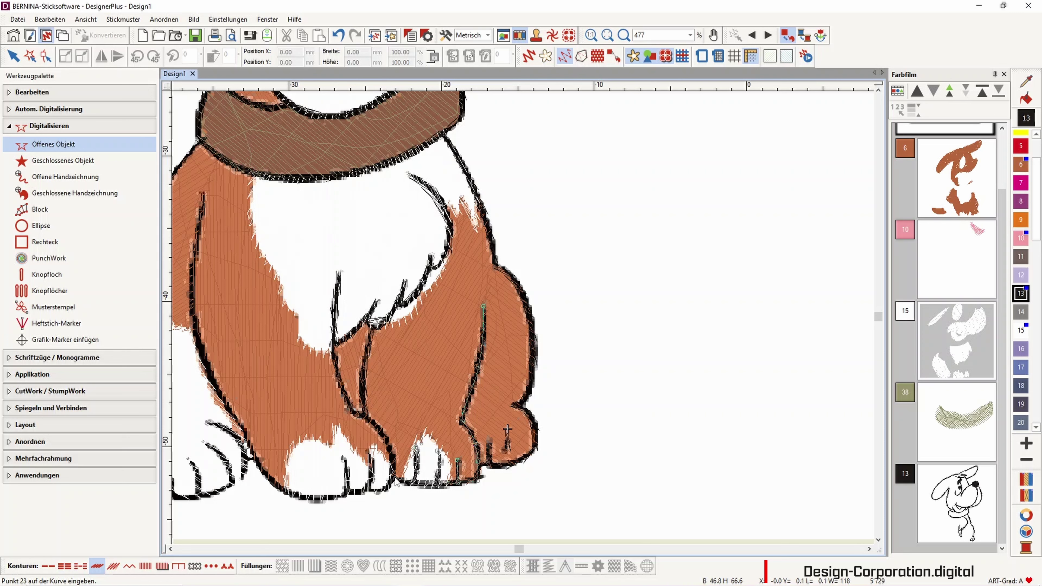
pyautogui.press('Return')
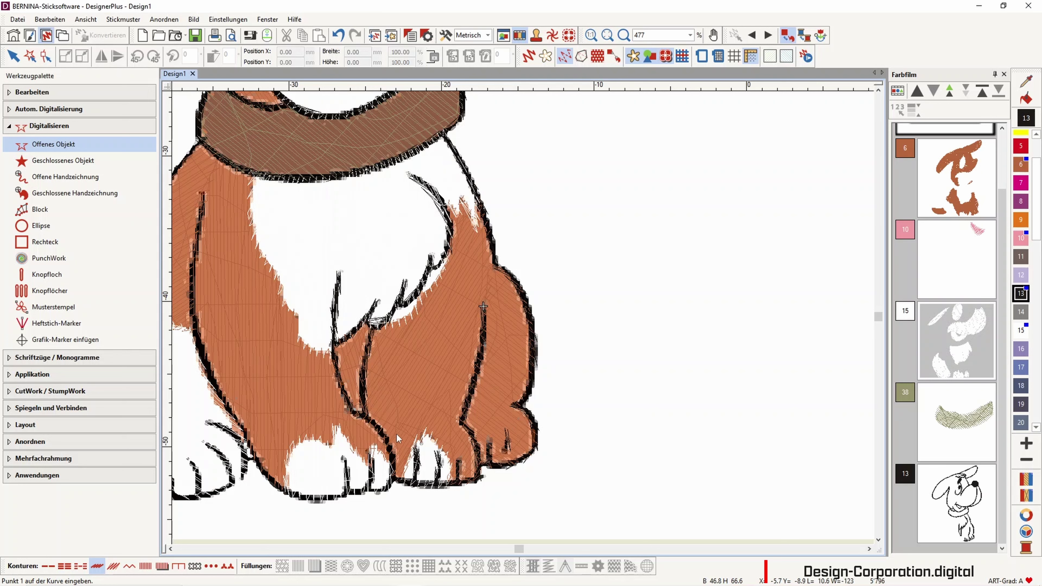
# Trace a new open contour from the inner leg lines down around the other front paw, including its first toe line.
pyautogui.click(529, 58)
pyautogui.click(530, 58)
pyautogui.click(354, 411)
pyautogui.click(389, 450)
pyautogui.click(396, 476)
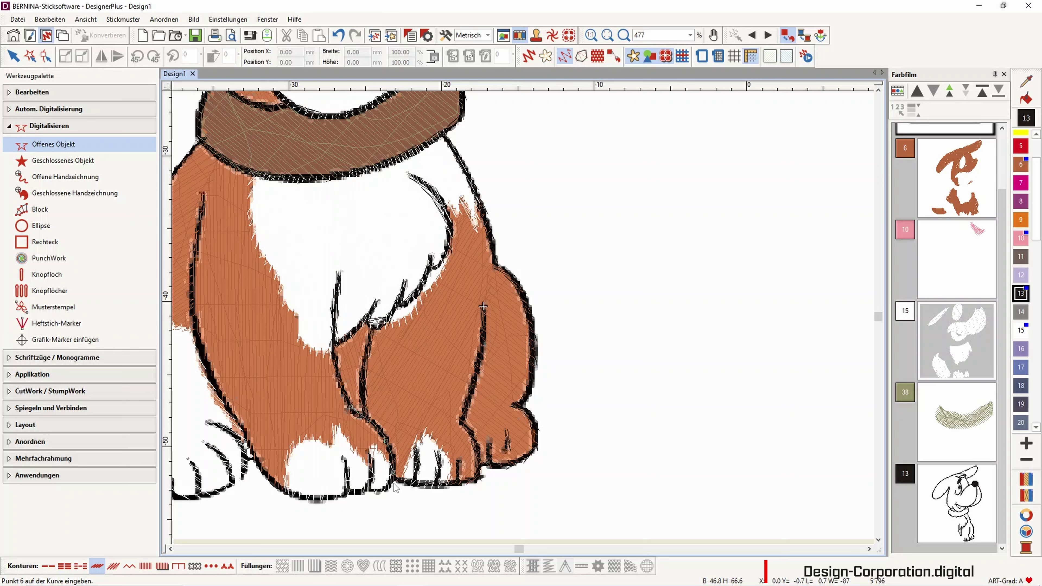
pyautogui.click(376, 487)
pyautogui.click(374, 476)
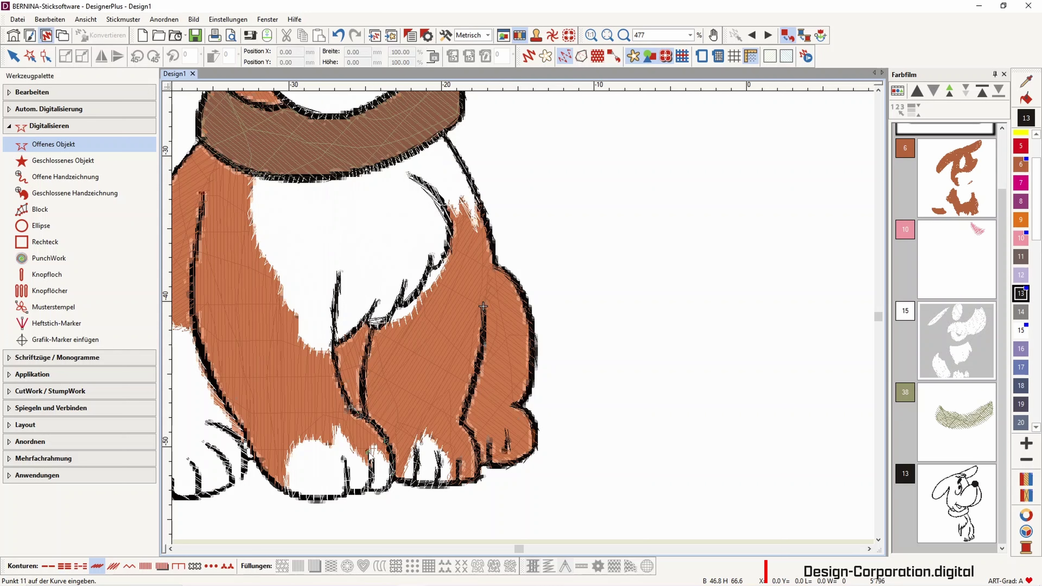
# Continue the contour through the paw's second toe line and along the rounded underside of the white paw.
pyautogui.click(372, 491)
pyautogui.click(359, 497)
pyautogui.click(349, 494)
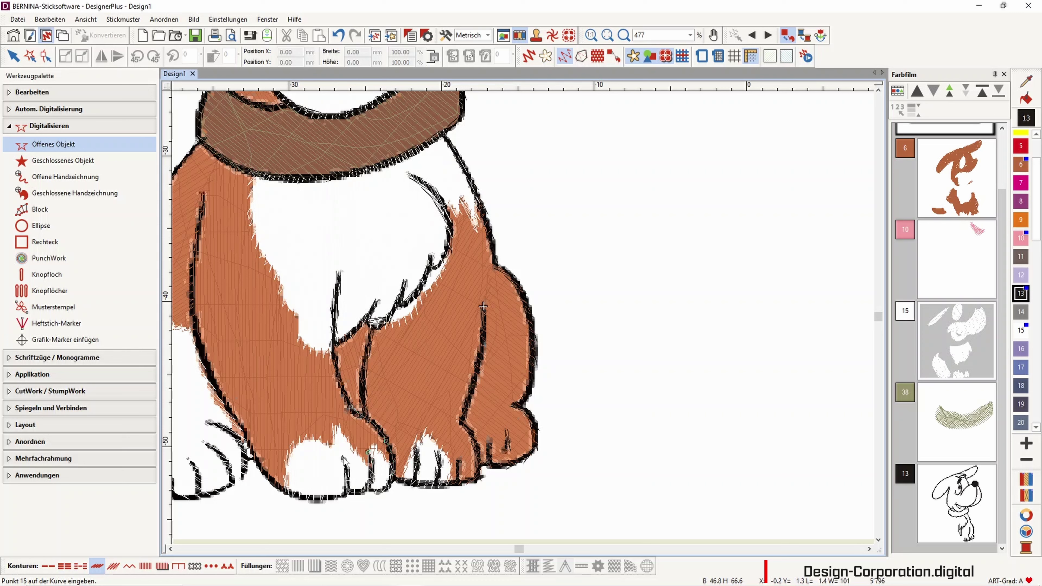
pyautogui.click(346, 475)
pyautogui.click(347, 489)
pyautogui.click(345, 500)
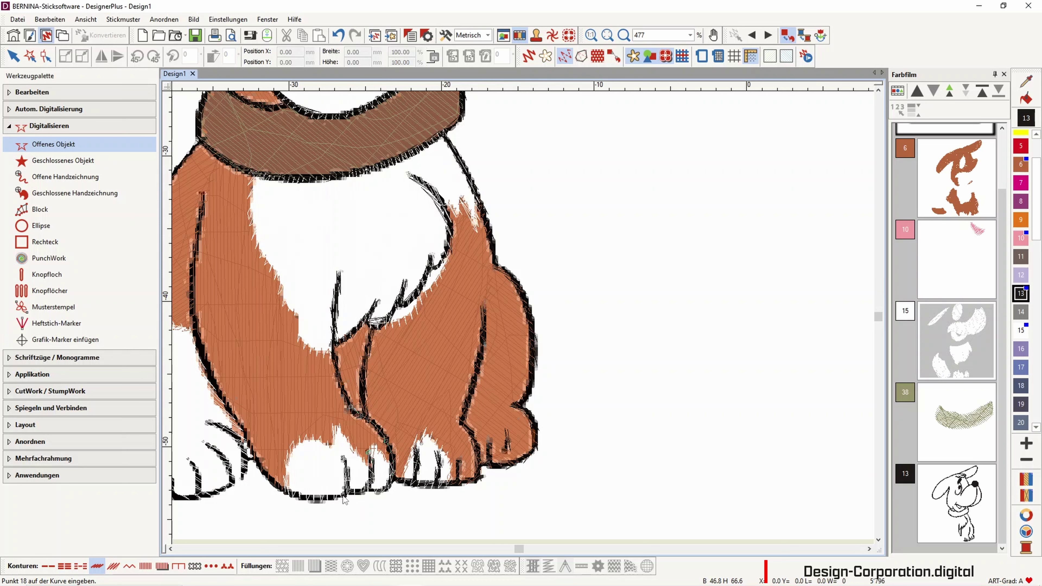
pyautogui.click(324, 499)
pyautogui.click(299, 496)
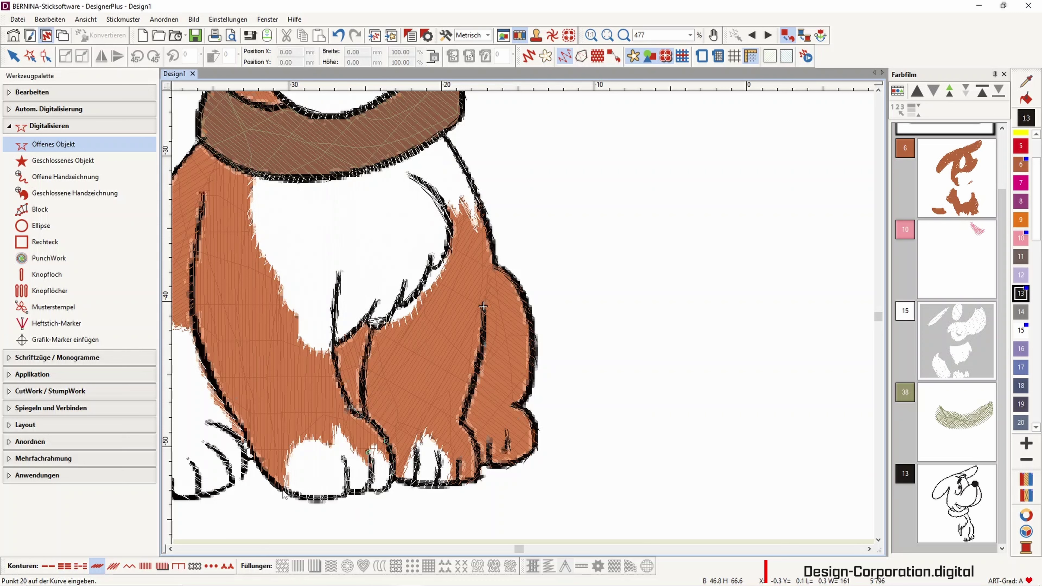
# Run the contour from the paw up the outer edge of the front leg to the shoulder and finish the object.
pyautogui.click(269, 476)
pyautogui.click(252, 459)
pyautogui.click(228, 412)
pyautogui.click(204, 352)
pyautogui.click(193, 305)
pyautogui.click(196, 257)
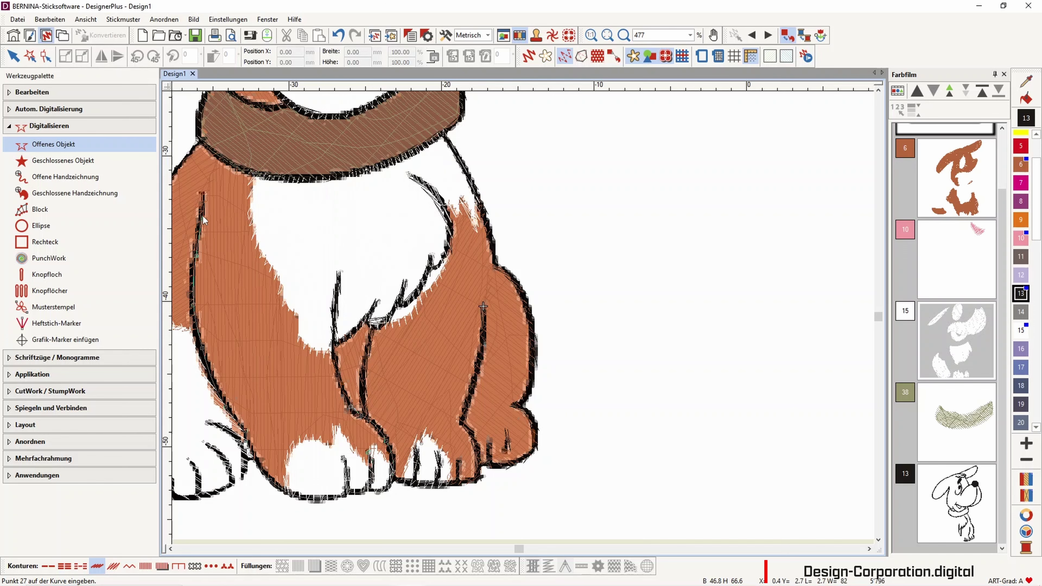
pyautogui.click(202, 193)
pyautogui.press('Return')
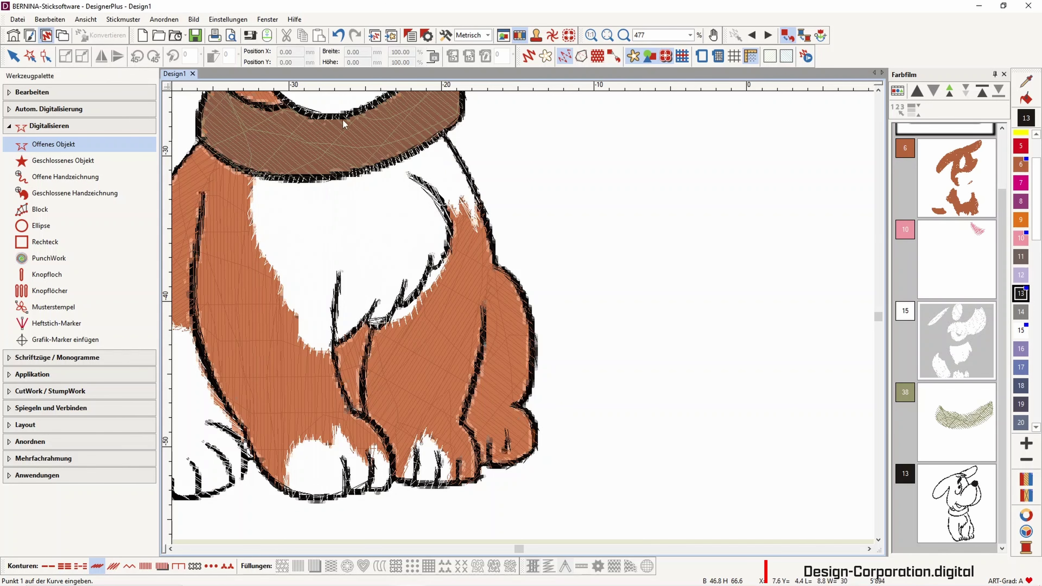
# Open the white haunch fill for reshaping where it meets the black front leg outline.
pyautogui.click(529, 56)
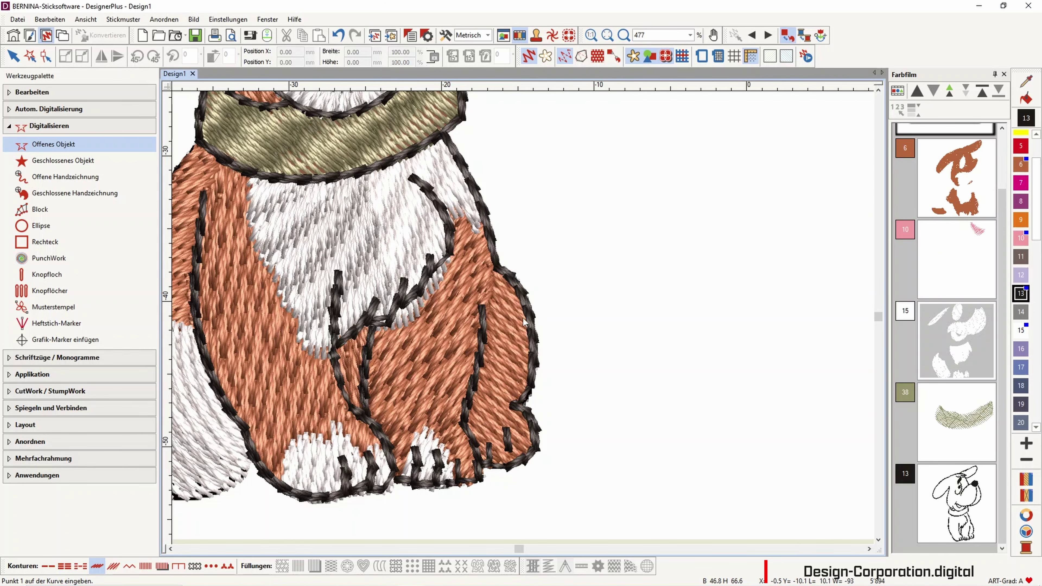
pyautogui.scroll(3, 523, 318)
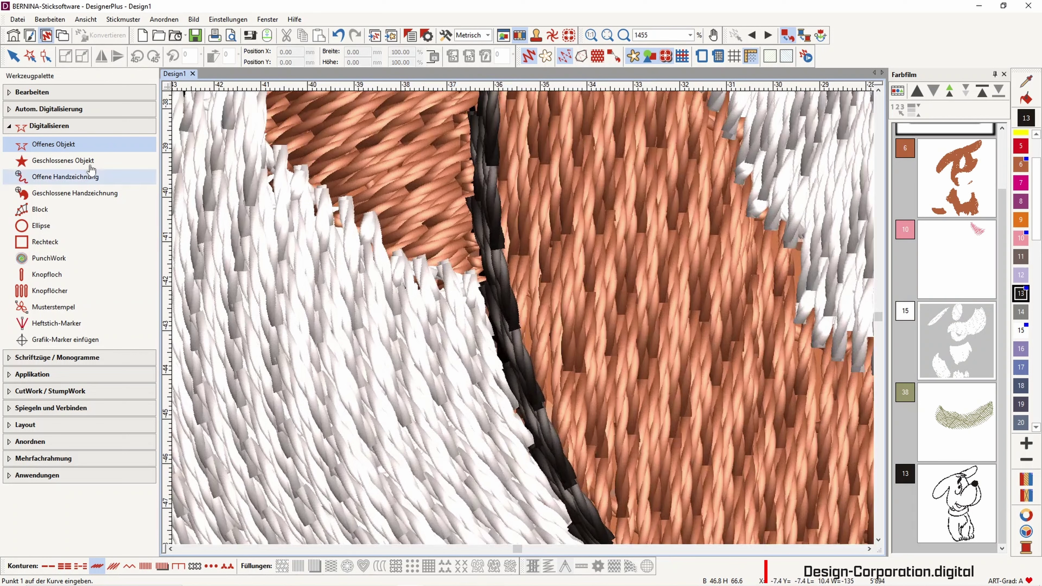
pyautogui.click(13, 56)
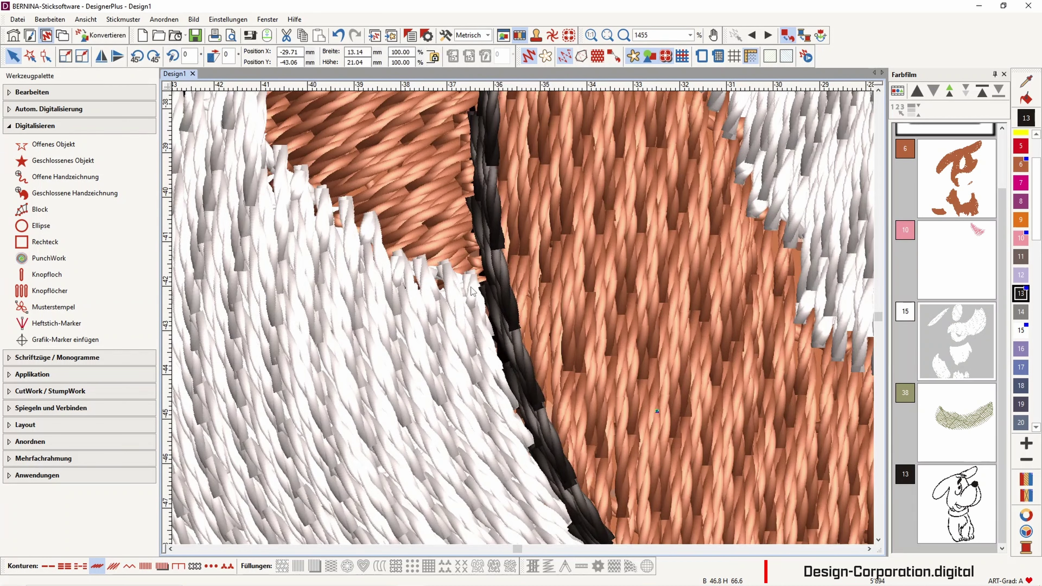
pyautogui.click(45, 56)
pyautogui.click(476, 290)
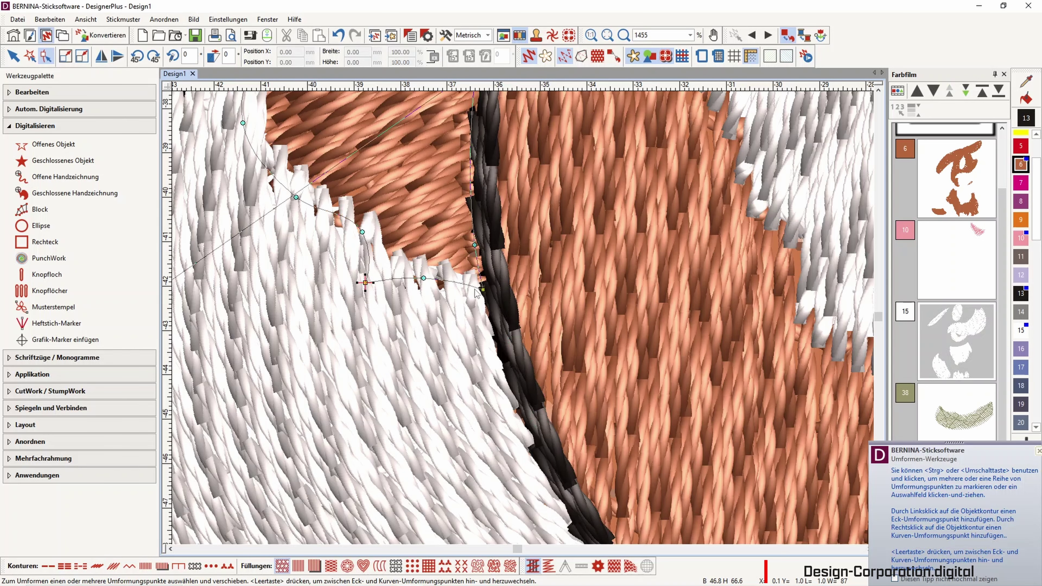
pyautogui.click(491, 361)
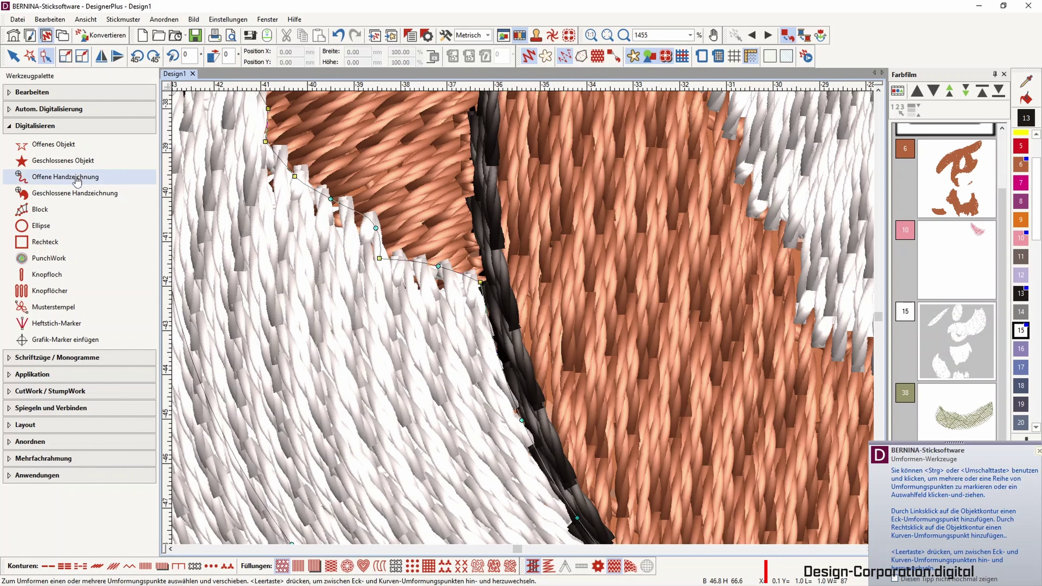
pyautogui.click(98, 162)
pyautogui.click(423, 351)
pyautogui.press('t')
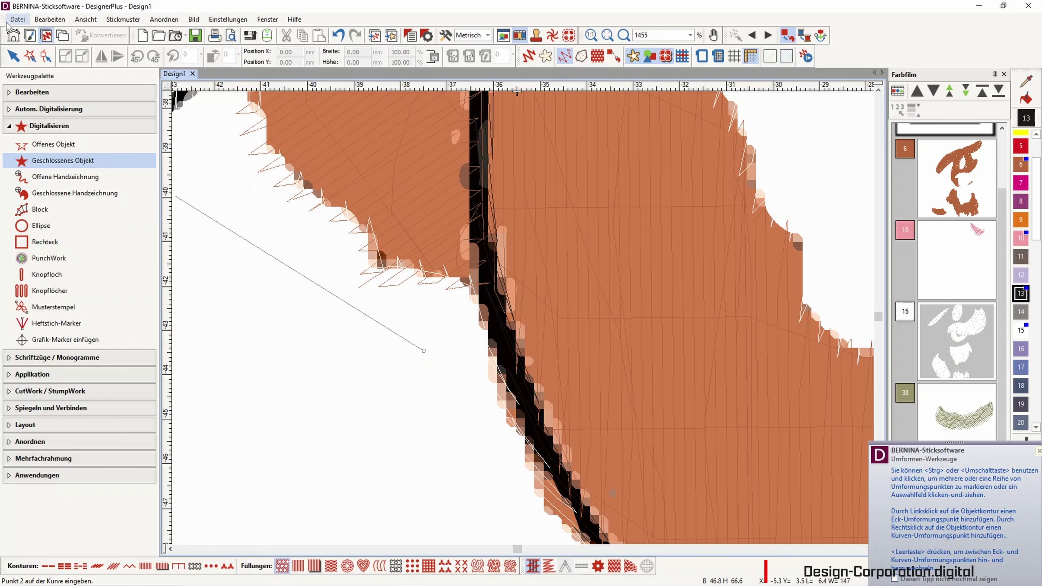
pyautogui.click(13, 56)
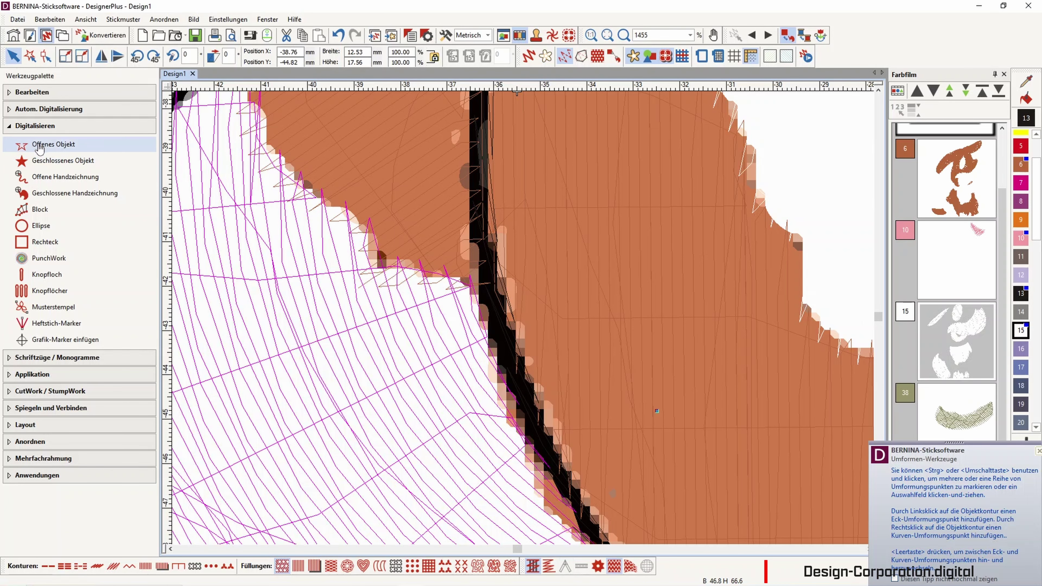
# Move the white haunch fill's edge points beneath the black front leg outline and check the result in the realistic stitch preview.
pyautogui.click(33, 162)
pyautogui.press('Escape')
pyautogui.press('h')
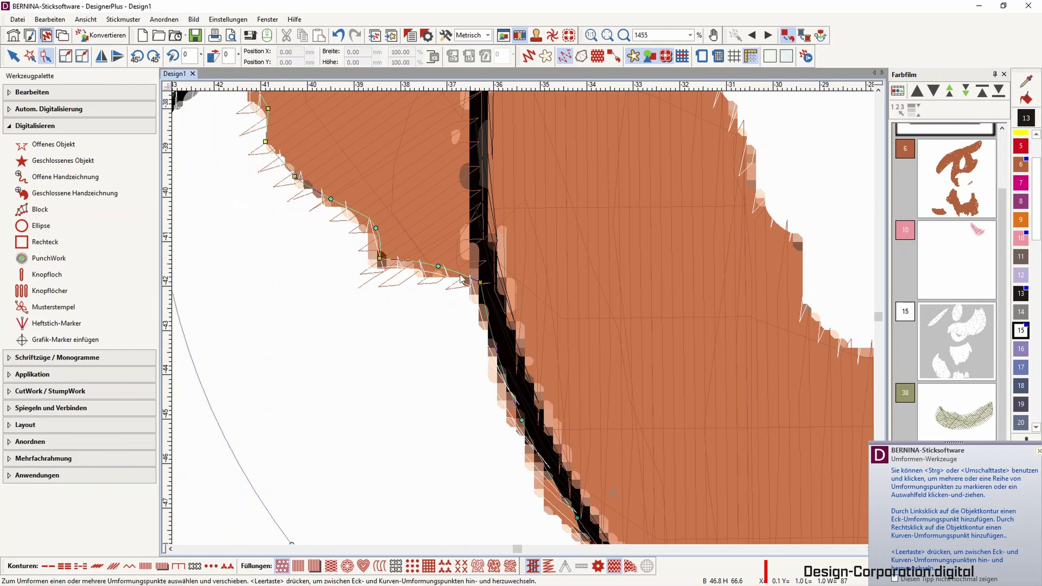
pyautogui.click(482, 283)
pyautogui.click(523, 421)
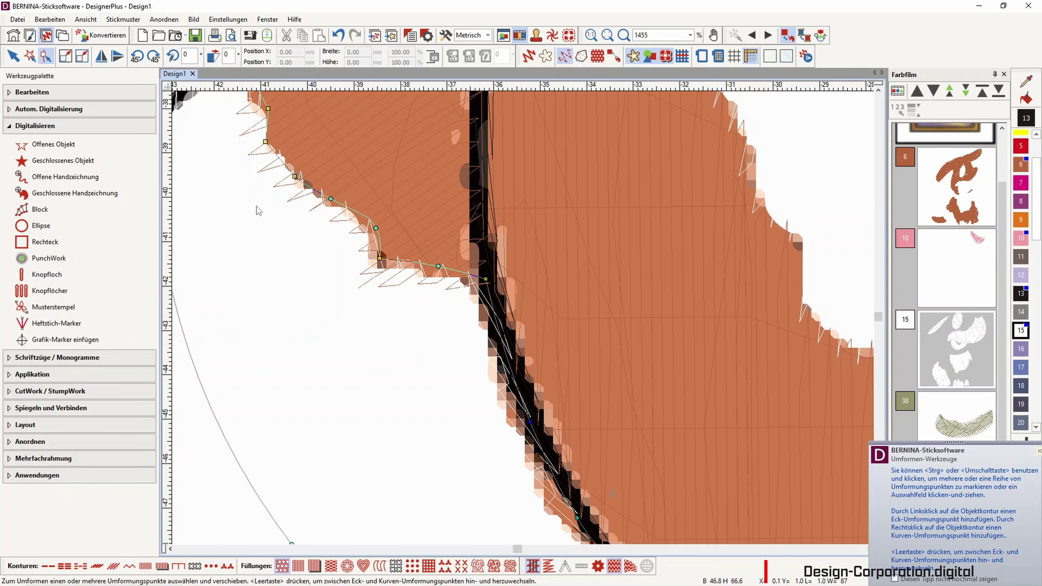
pyautogui.click(13, 56)
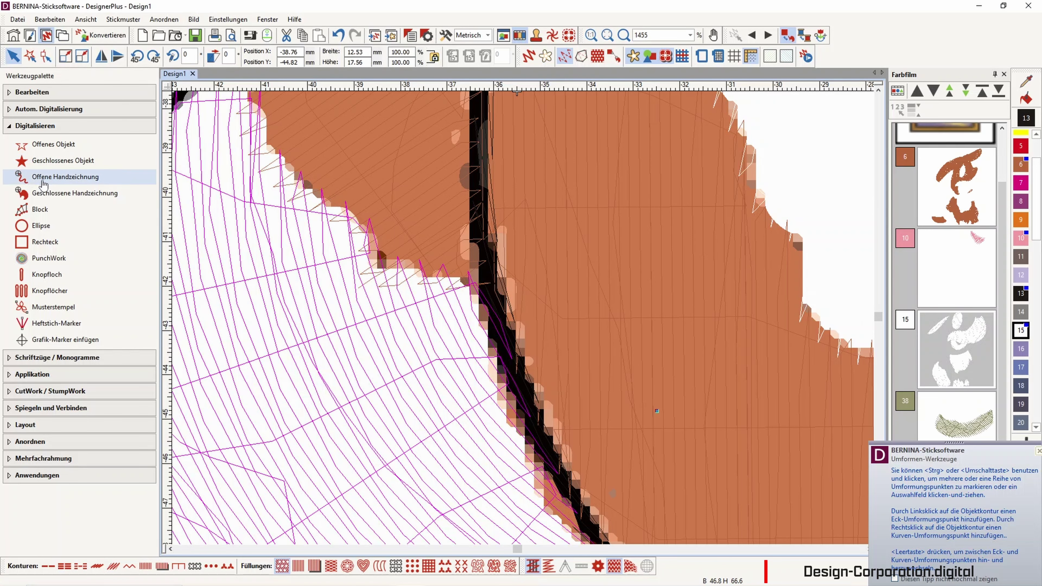
pyautogui.click(61, 160)
pyautogui.scroll(-3, 540, 319)
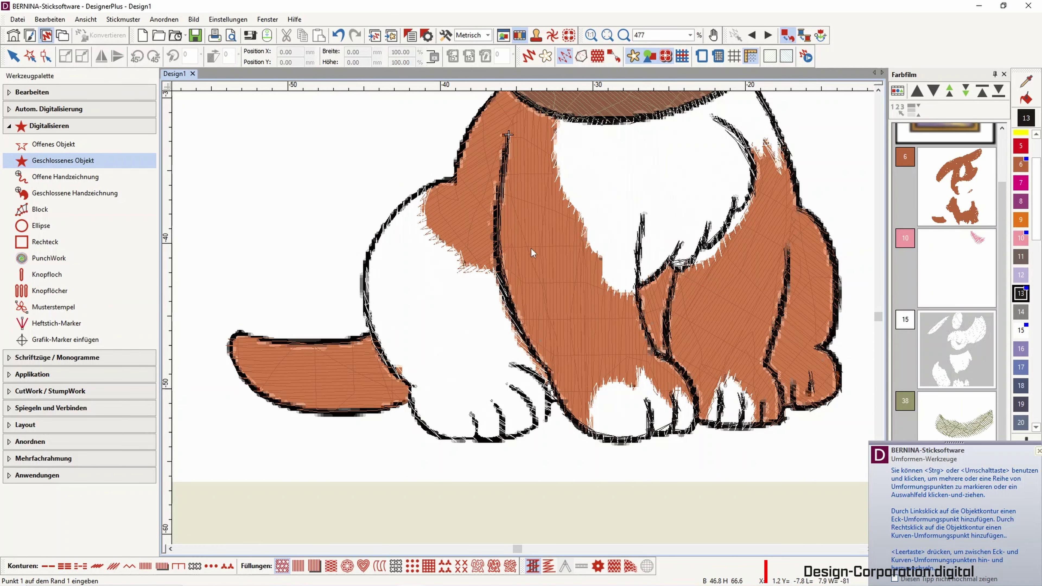
pyautogui.click(529, 56)
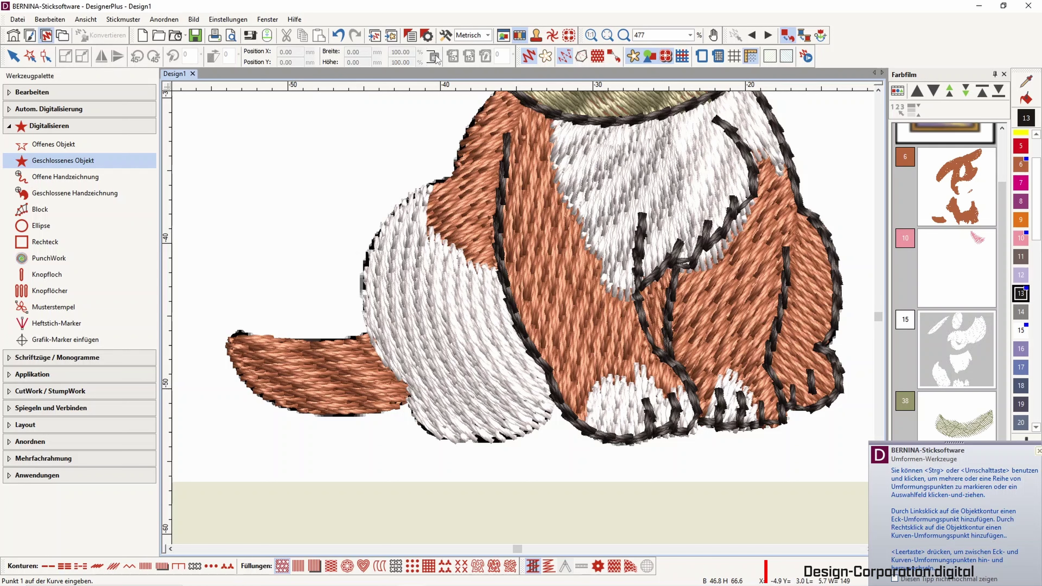
pyautogui.click(529, 56)
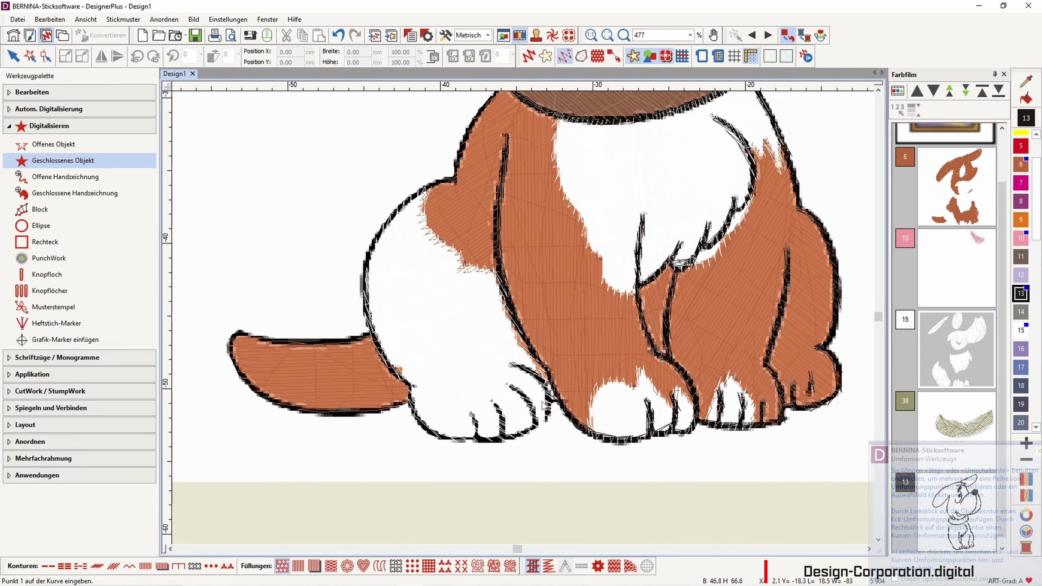
# Trace a new open contour from the hind paw's upper crease down beside the front leg and up the first toe line.
pyautogui.click(54, 144)
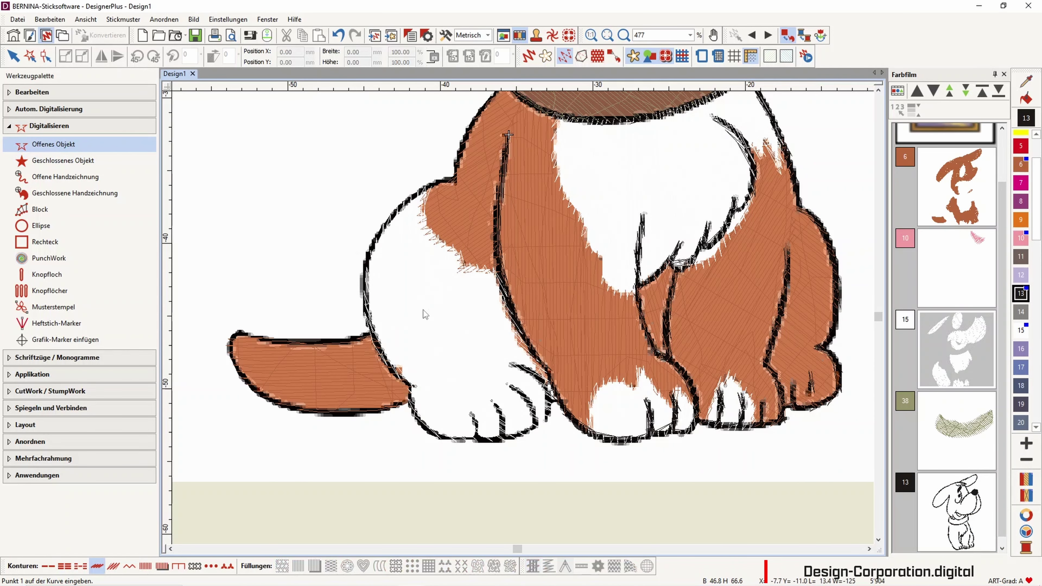
pyautogui.click(513, 363)
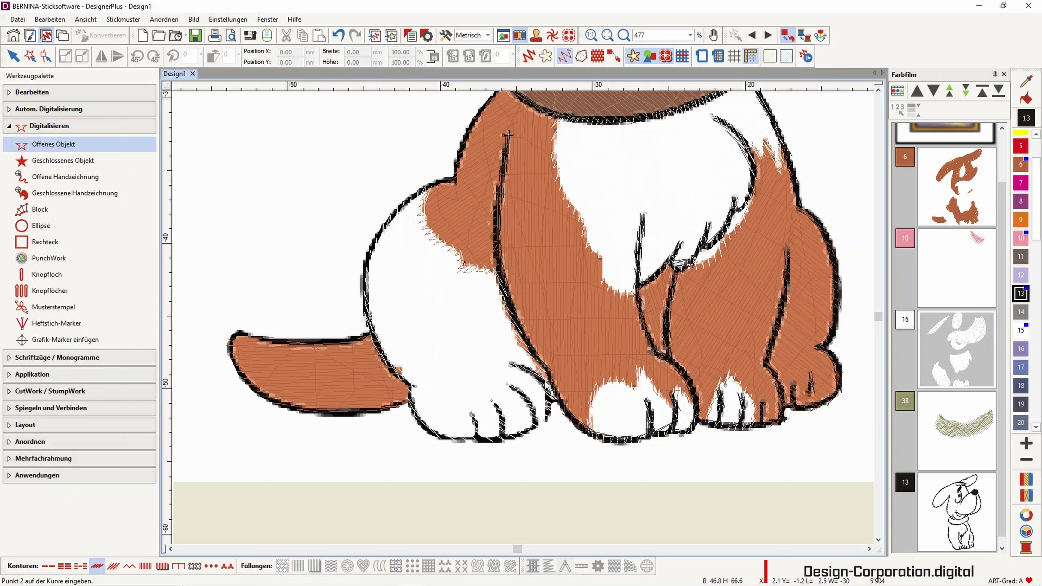
pyautogui.click(549, 404)
pyautogui.click(549, 423)
pyautogui.click(546, 422)
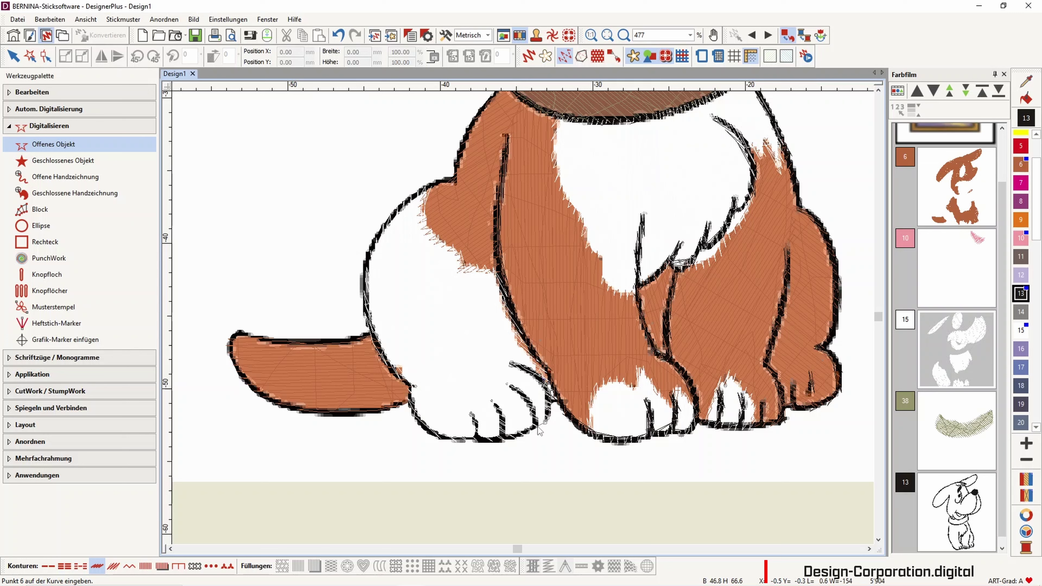
pyautogui.click(534, 416)
pyautogui.click(520, 394)
pyautogui.click(513, 390)
pyautogui.click(509, 385)
# Continue the contour back down to the hind paw's sole and through its second toe line.
pyautogui.click(539, 423)
pyautogui.click(533, 434)
pyautogui.click(520, 439)
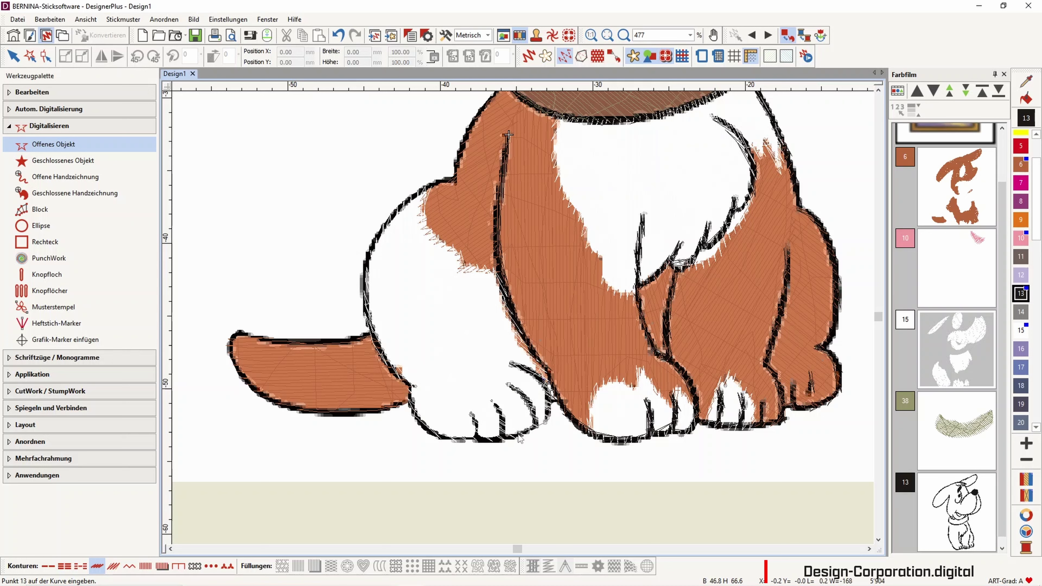
pyautogui.click(504, 440)
pyautogui.click(494, 405)
pyautogui.click(502, 426)
pyautogui.click(505, 444)
pyautogui.click(502, 441)
# Run the contour through the hind paw's last toe line and around the rounded heel up to the base of the tail.
pyautogui.click(477, 438)
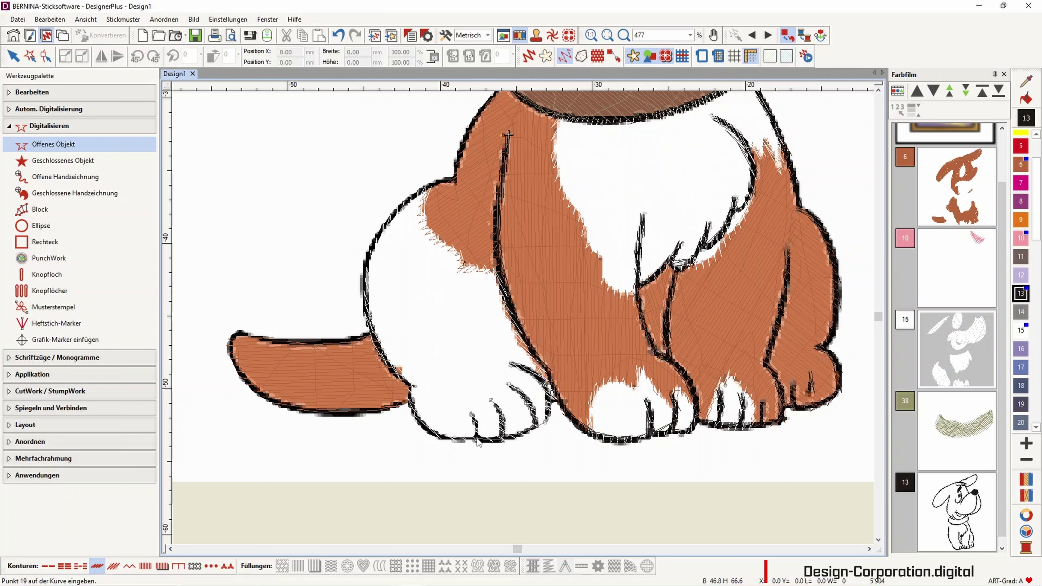
pyautogui.click(467, 410)
pyautogui.click(476, 427)
pyautogui.click(460, 443)
pyautogui.click(437, 439)
pyautogui.click(422, 425)
pyautogui.click(411, 406)
pyautogui.click(414, 391)
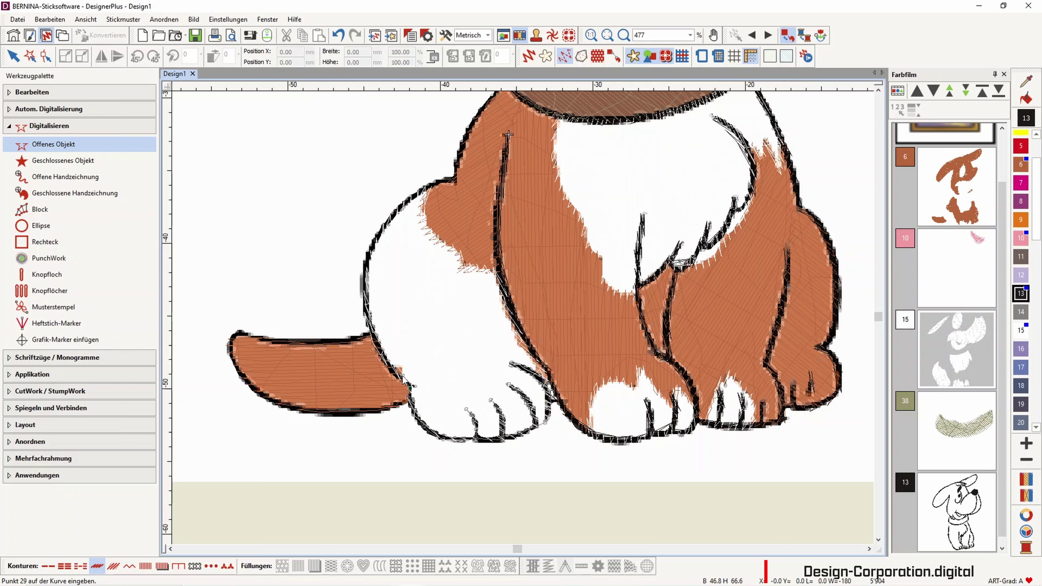
# Continue the contour up the haunch's outer edge and the back to the collar and finish the object.
pyautogui.click(367, 288)
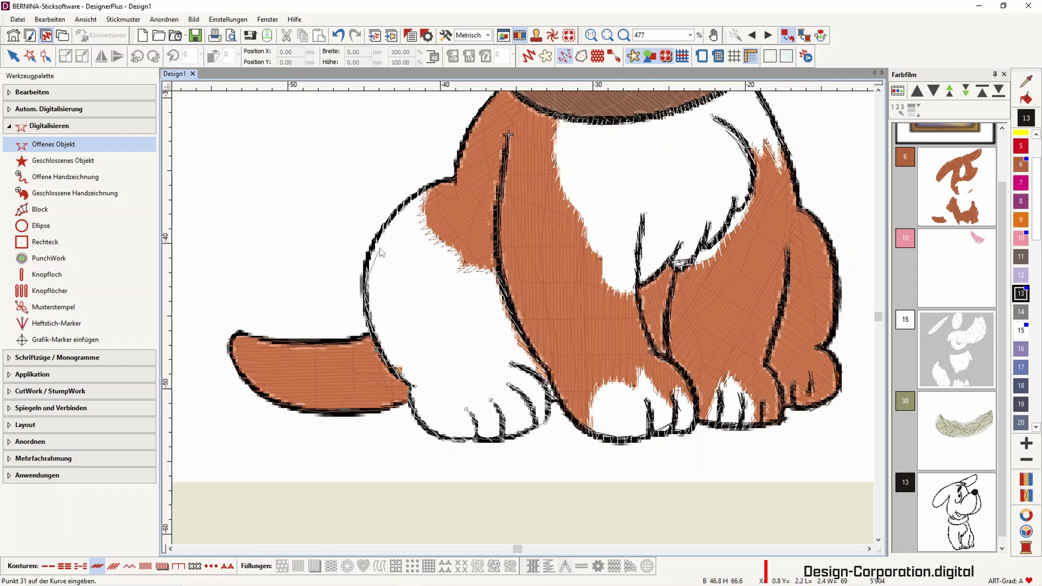
pyautogui.click(378, 234)
pyautogui.click(424, 190)
pyautogui.click(456, 182)
pyautogui.click(489, 110)
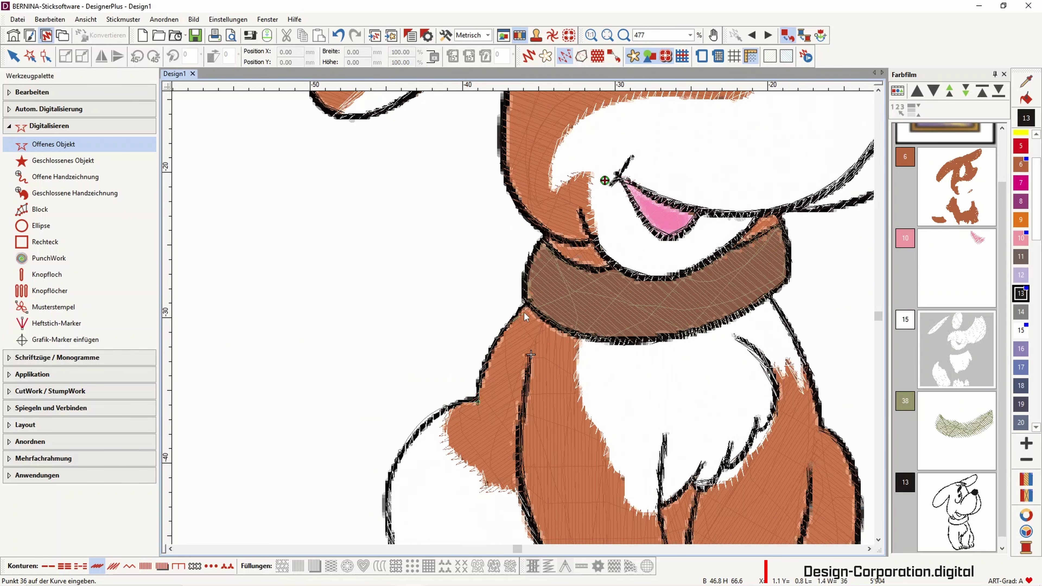
pyautogui.press('Return')
# Trace a new open contour from the haunch along the tail's upper edge to its tip.
pyautogui.scroll(-2, 404, 464)
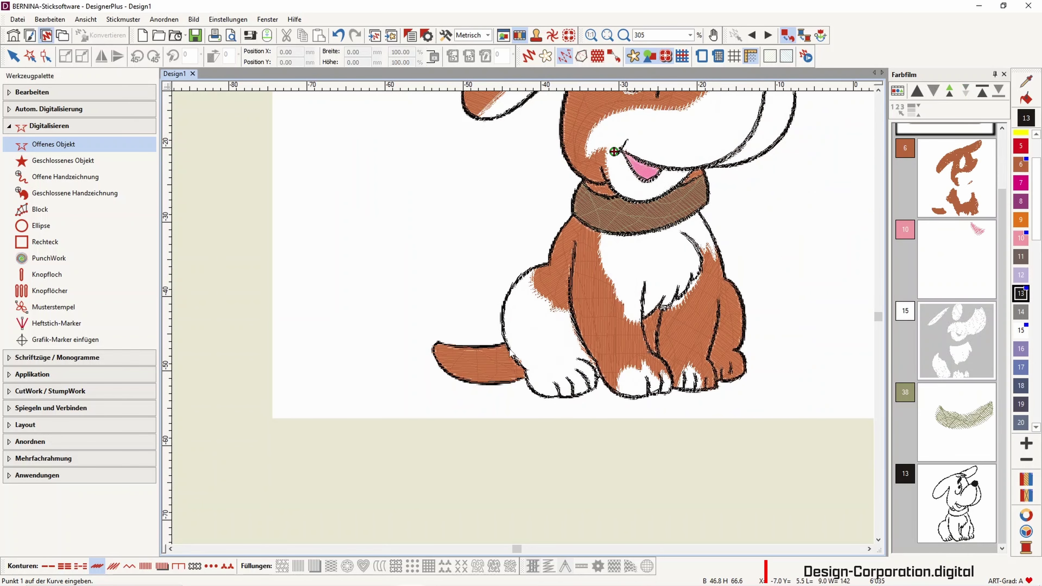
pyautogui.scroll(4, 499, 353)
pyautogui.click(575, 232)
pyautogui.click(494, 244)
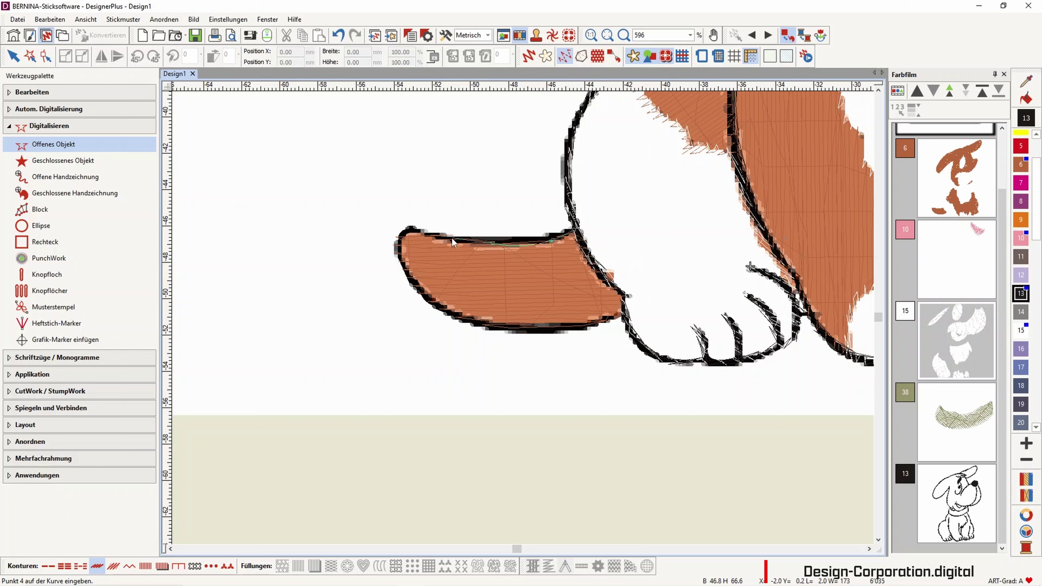
pyautogui.click(411, 229)
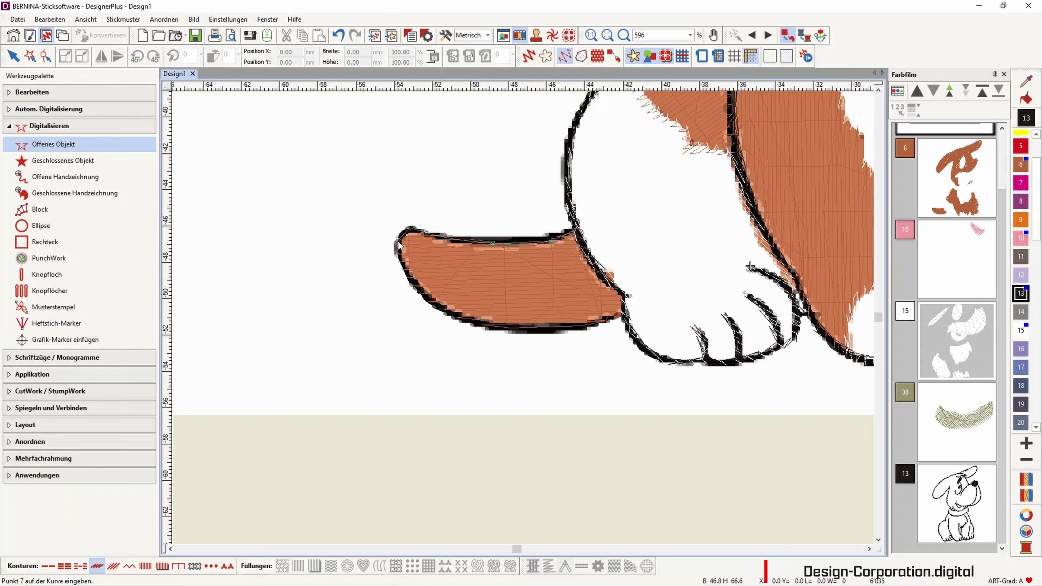
# Continue the contour around the tail tip and along the underside back to the haunch and finish the object.
pyautogui.click(411, 275)
pyautogui.click(435, 307)
pyautogui.click(481, 323)
pyautogui.click(542, 328)
pyautogui.click(589, 324)
pyautogui.click(627, 318)
pyautogui.press('Return')
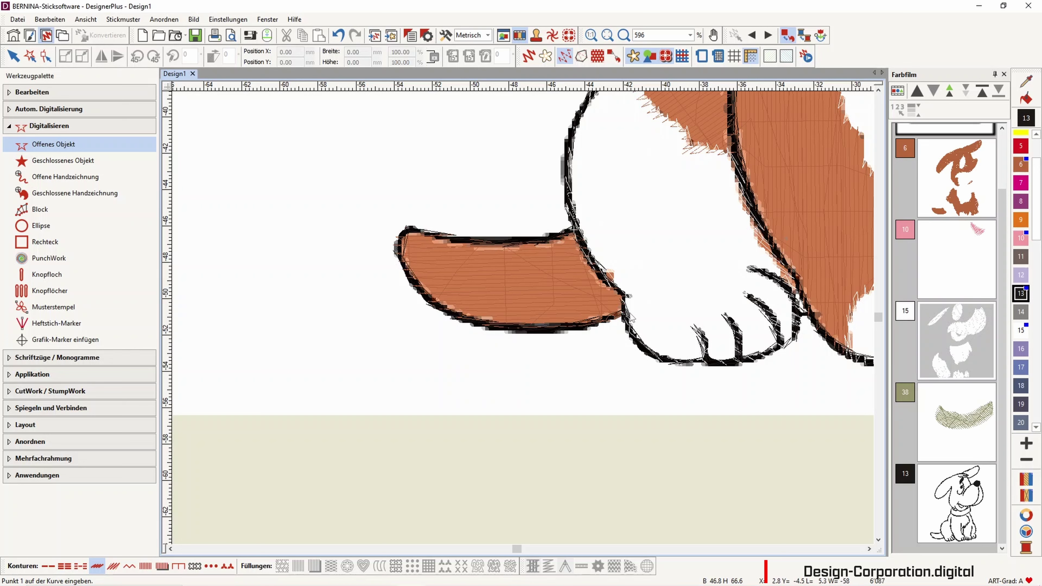
# Reshape the brown tail fill by moving its corner point at the haunch further under the black outline.
pyautogui.click(529, 57)
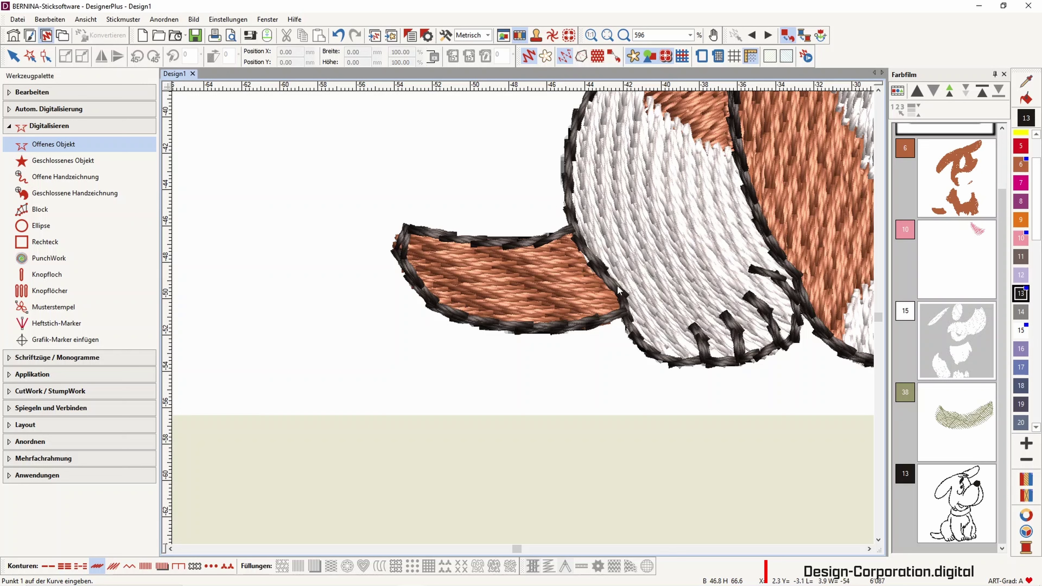
pyautogui.click(13, 56)
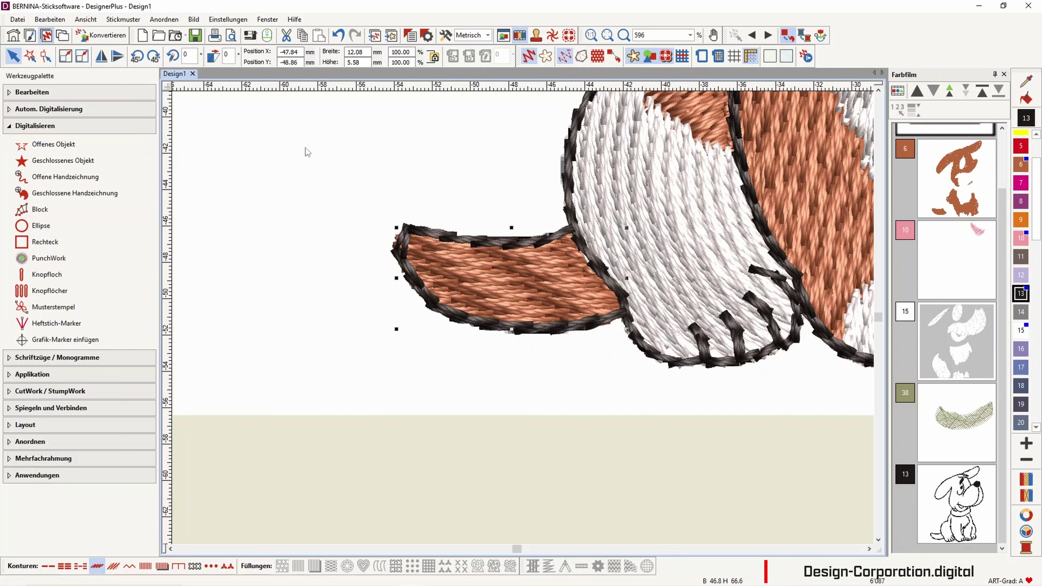
pyautogui.click(529, 57)
pyautogui.click(520, 294)
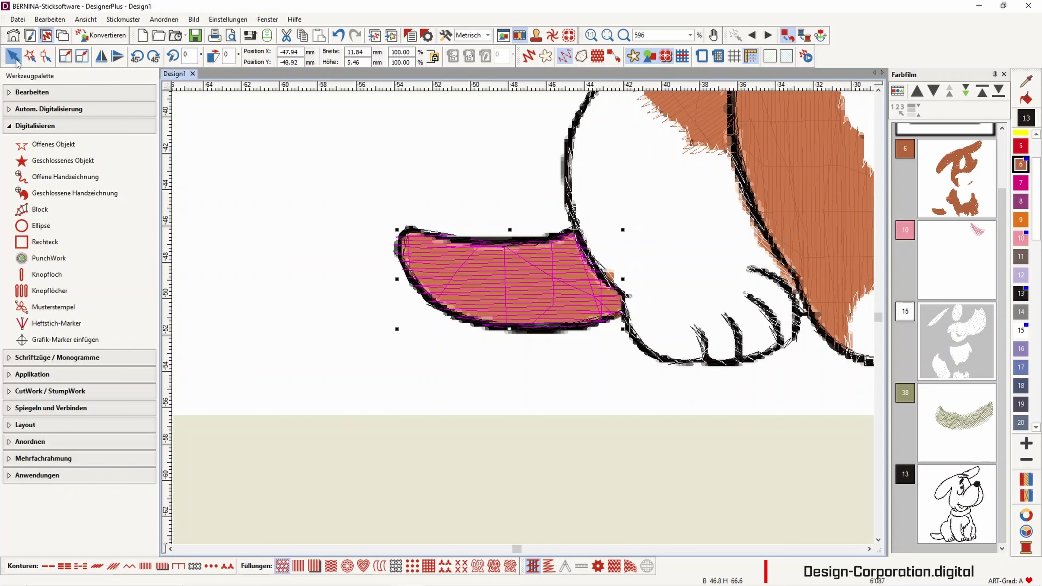
pyautogui.click(47, 57)
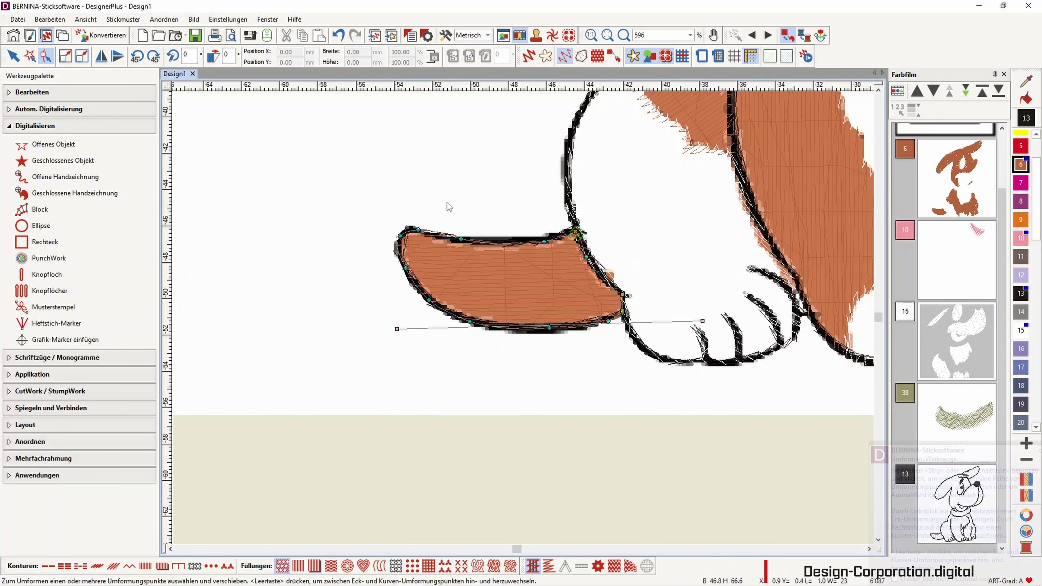
pyautogui.scroll(5, 529, 318)
pyautogui.scroll(3, 546, 310)
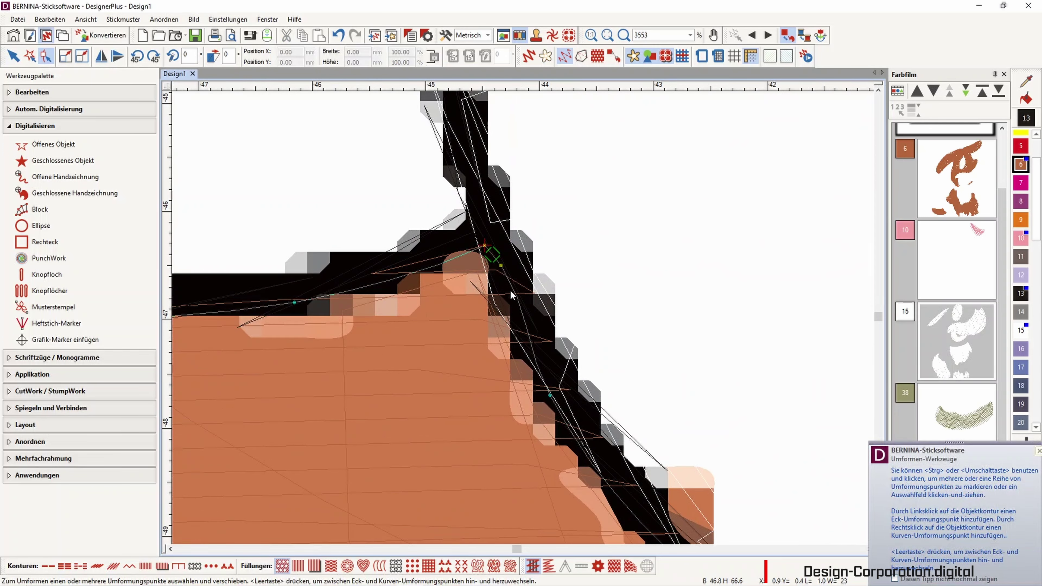
pyautogui.moveTo(501, 269); pyautogui.dragTo(518, 273)
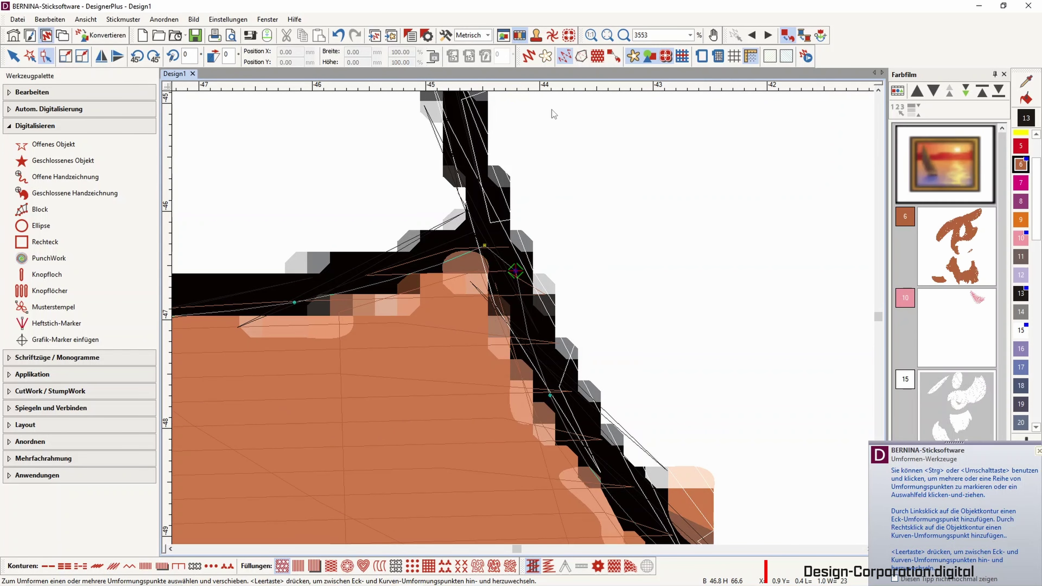
# Shift the tail fill's neighbouring edge points beneath the black outline where the tail's upper edge meets the haunch, using the stitch preview.
pyautogui.click(529, 58)
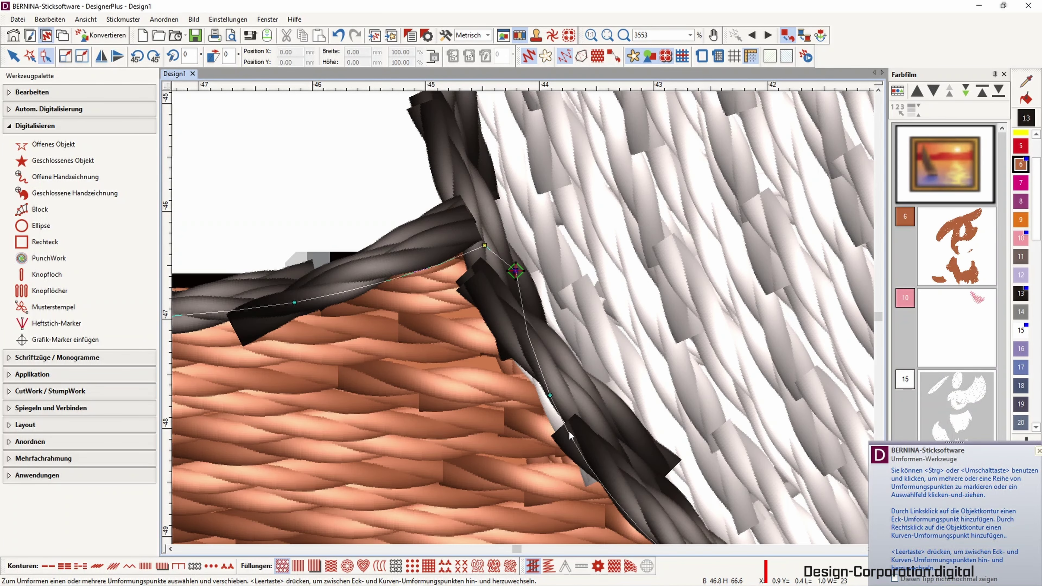
pyautogui.moveTo(550, 396); pyautogui.dragTo(563, 398)
pyautogui.moveTo(486, 245); pyautogui.dragTo(463, 234)
pyautogui.scroll(-2, 530, 358)
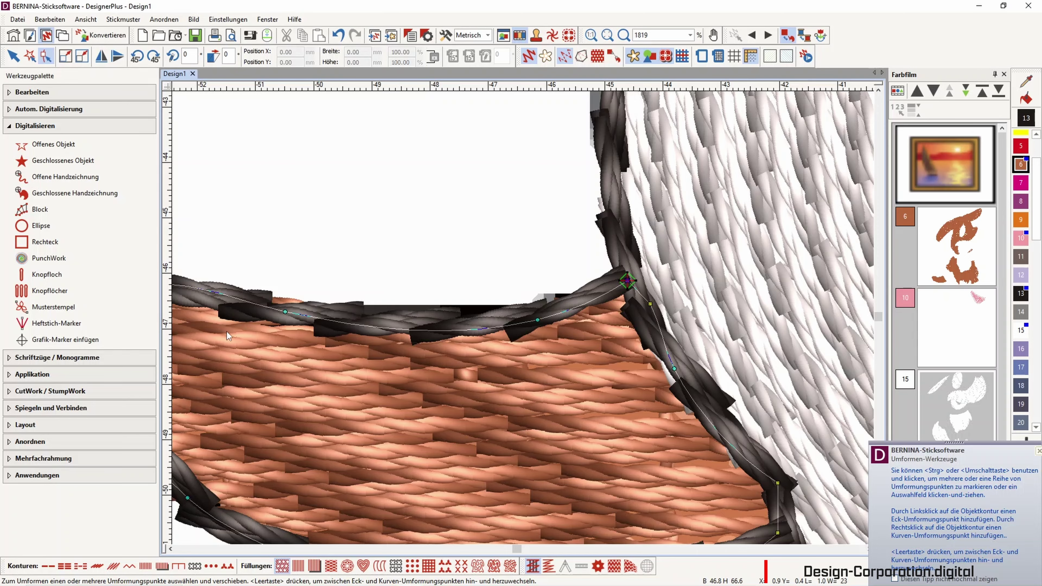
pyautogui.scroll(-2, 527, 318)
pyautogui.scroll(2, 839, 250)
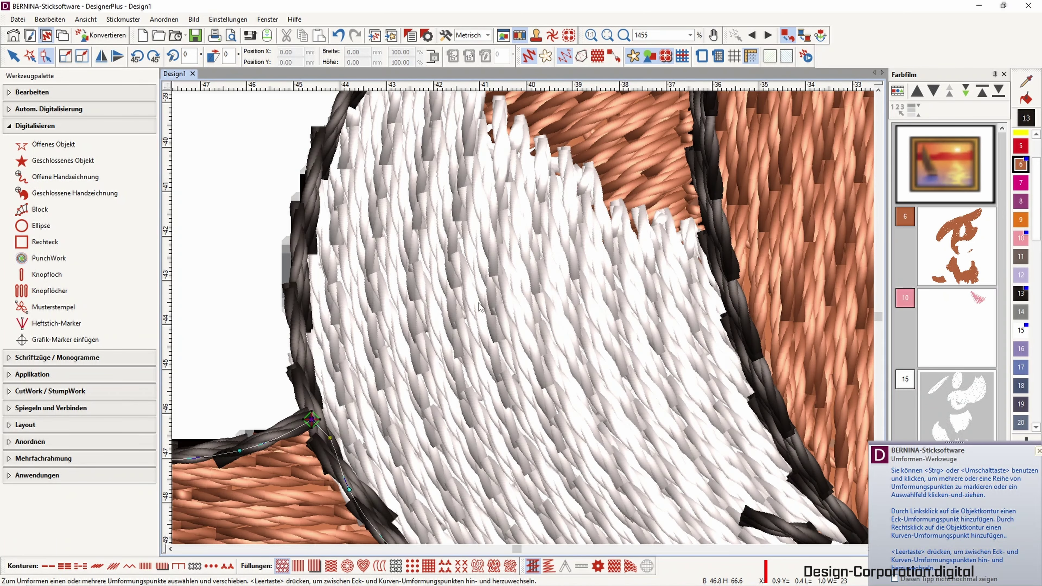
pyautogui.scroll(-2, 306, 207)
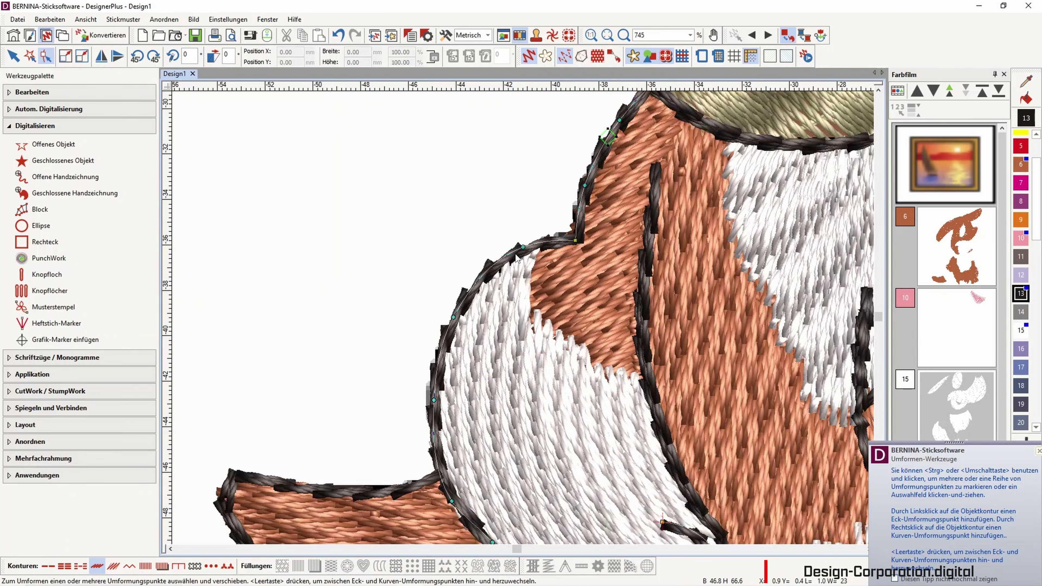
# Shift the black outline's reshape points along the haunch's upper curve slightly inward over the edge of the fill.
pyautogui.moveTo(520, 247); pyautogui.dragTo(521, 254)
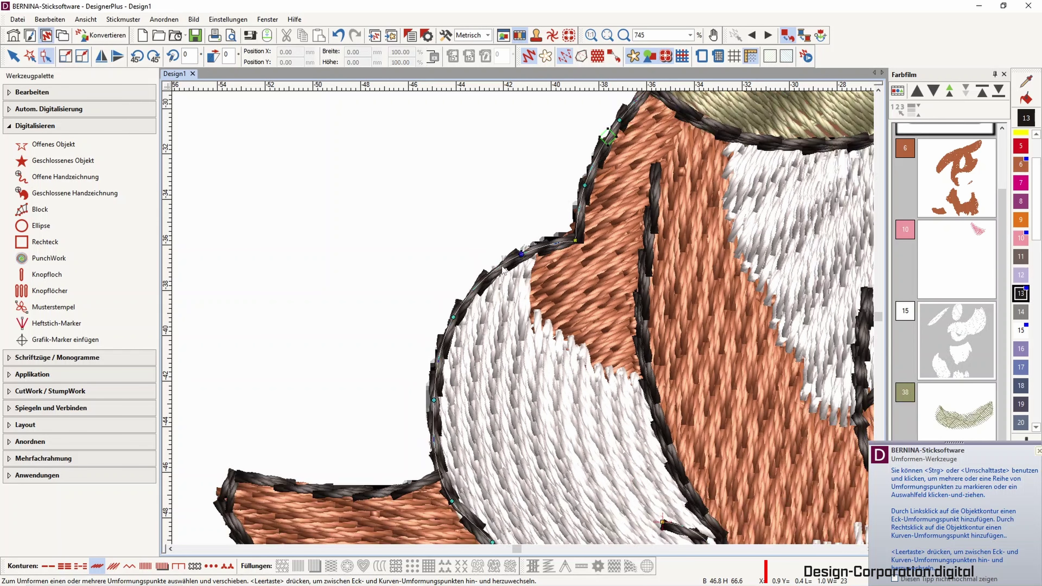
pyautogui.click(453, 318)
pyautogui.moveTo(452, 317); pyautogui.dragTo(453, 323)
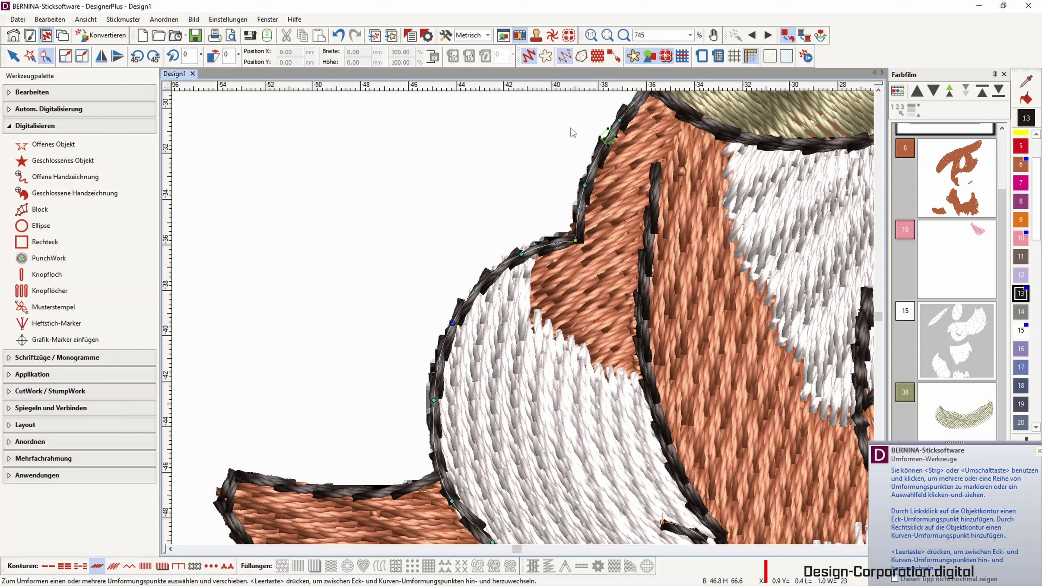
# Move the black outline's points along the dog's back inward over the brown fill and finish reshaping.
pyautogui.moveTo(587, 186); pyautogui.dragTo(595, 192)
pyautogui.moveTo(620, 121); pyautogui.dragTo(623, 127)
pyautogui.moveTo(592, 191); pyautogui.dragTo(585, 189)
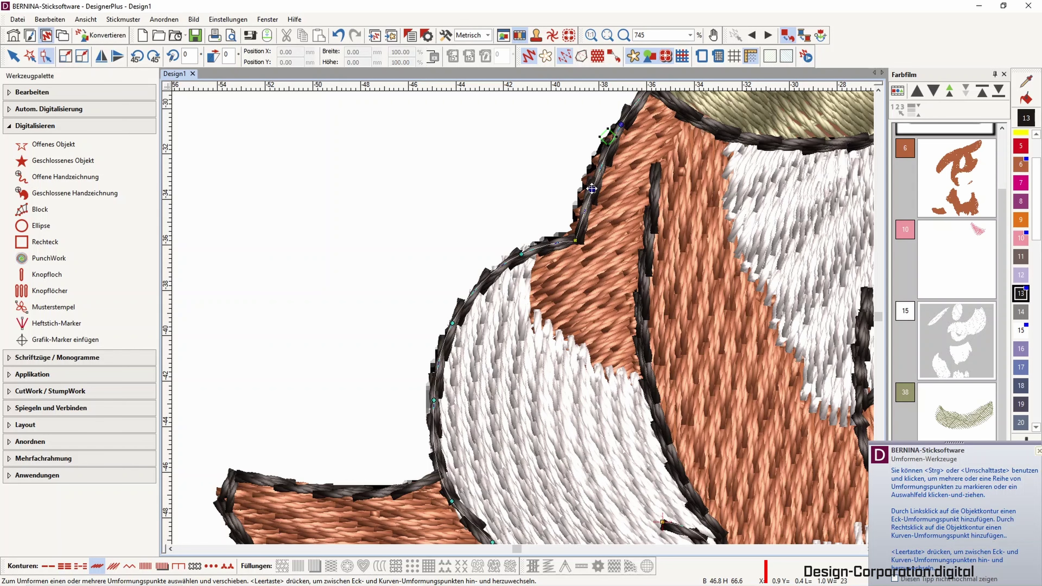
pyautogui.scroll(-2, 527, 327)
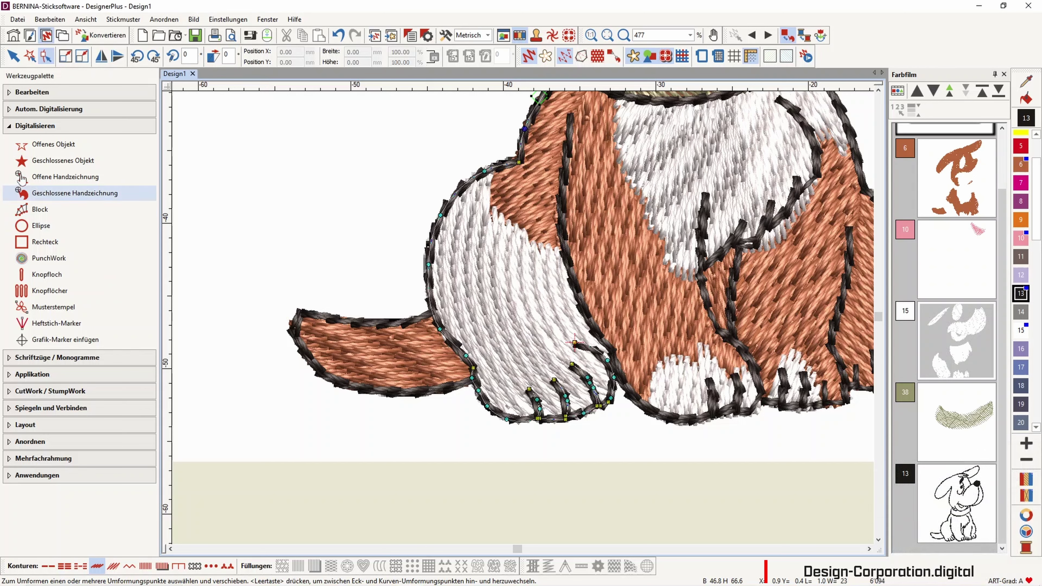
pyautogui.click(18, 58)
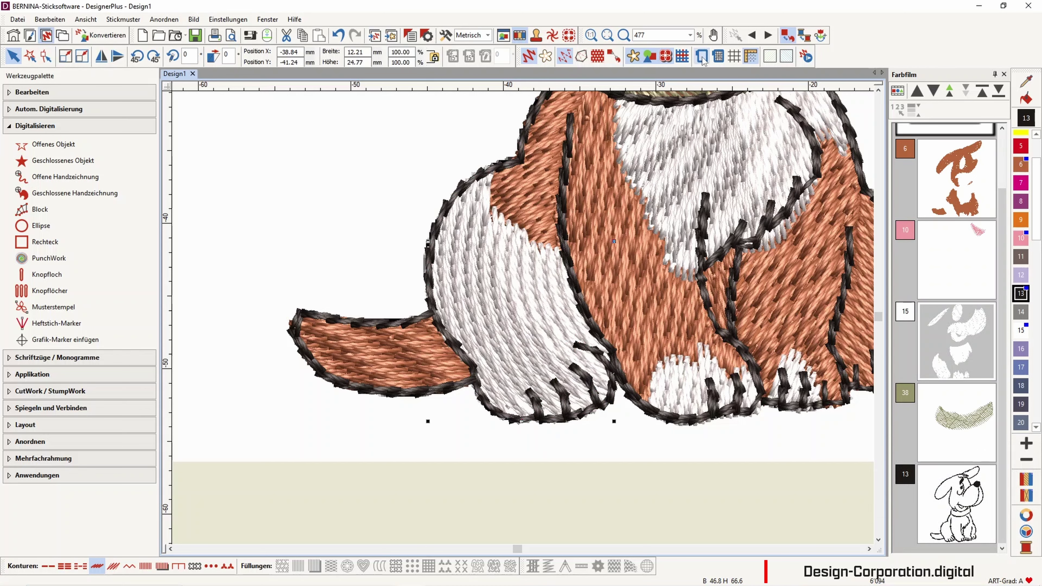
# Check the whole dog with the realistic stitch view turned off, and turn that view back on.
pyautogui.press('t')
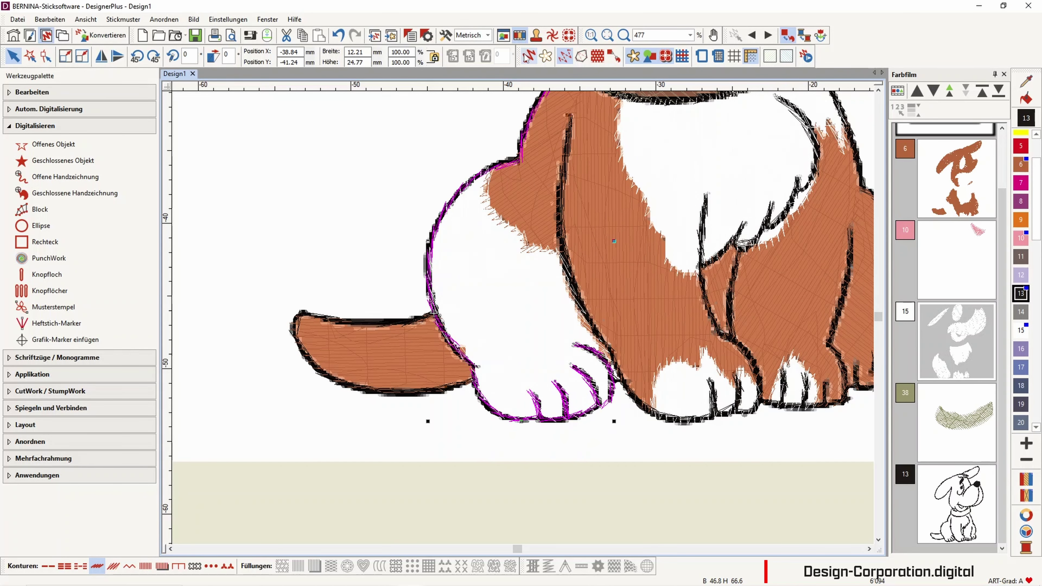
pyautogui.click(478, 500)
pyautogui.scroll(-3, 480, 501)
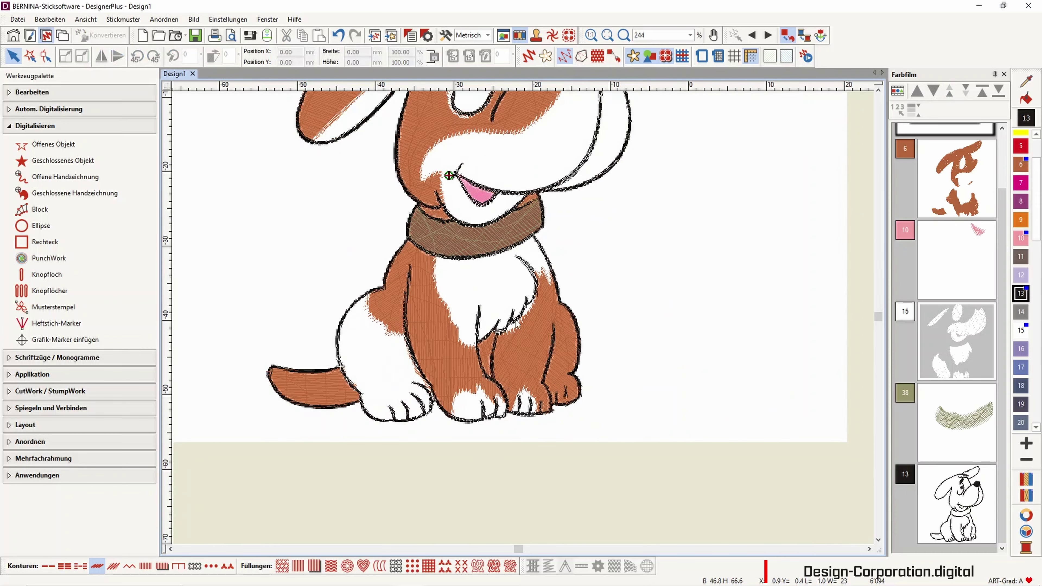
pyautogui.scroll(-2, 513, 290)
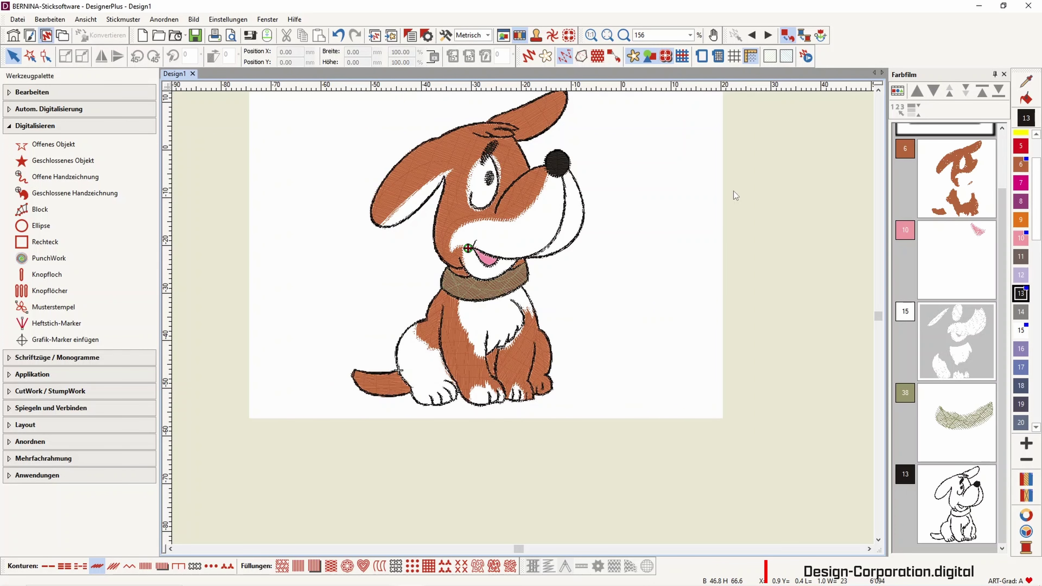
pyautogui.click(529, 56)
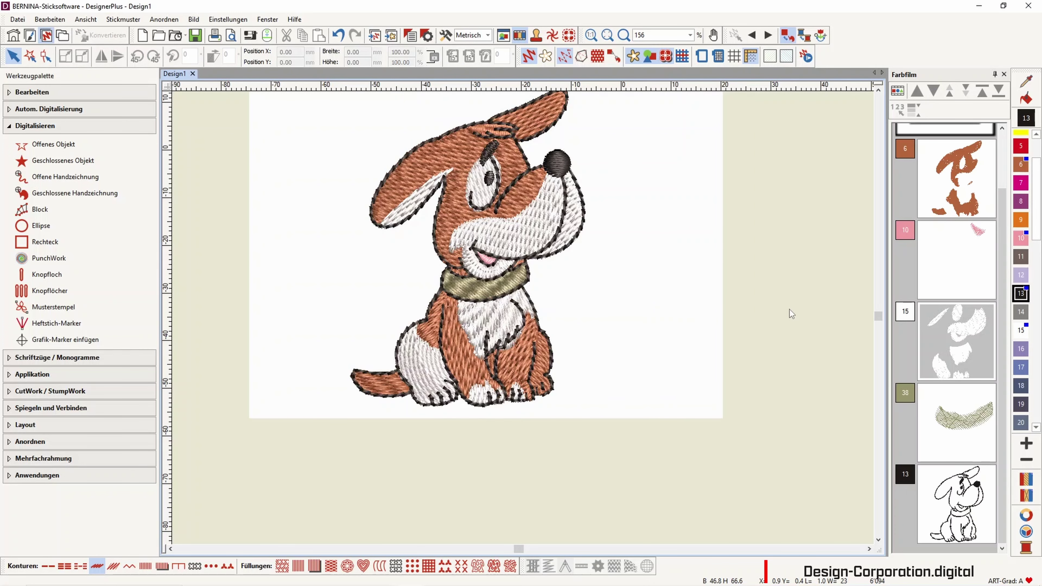
# Move the background picture beside the embroidery for a side-by-side comparison, and undo the move.
pyautogui.scroll(-1, 789, 310)
pyautogui.click(514, 321)
pyautogui.moveTo(400, 301); pyautogui.dragTo(675, 312)
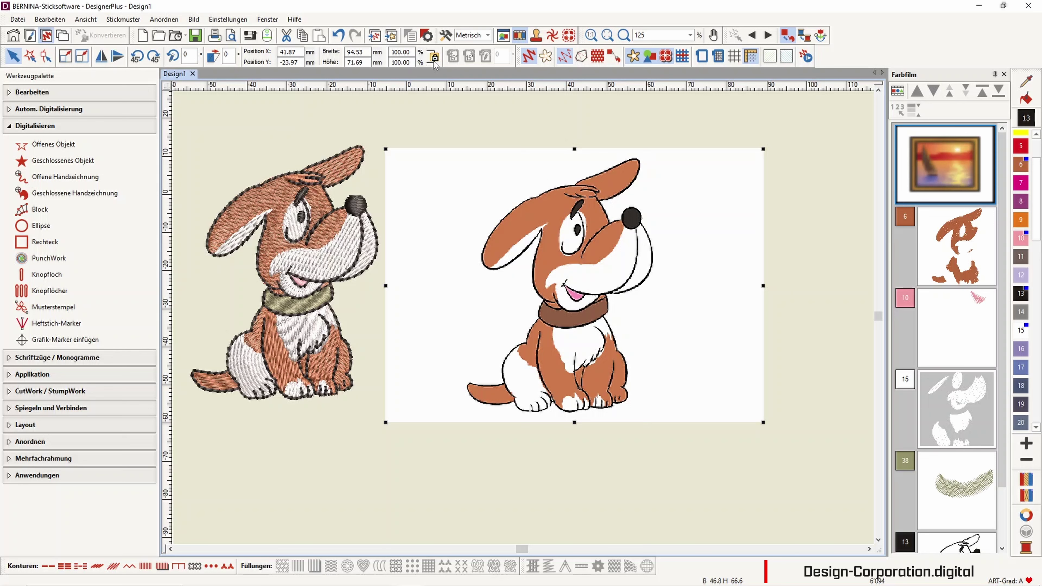
pyautogui.click(339, 37)
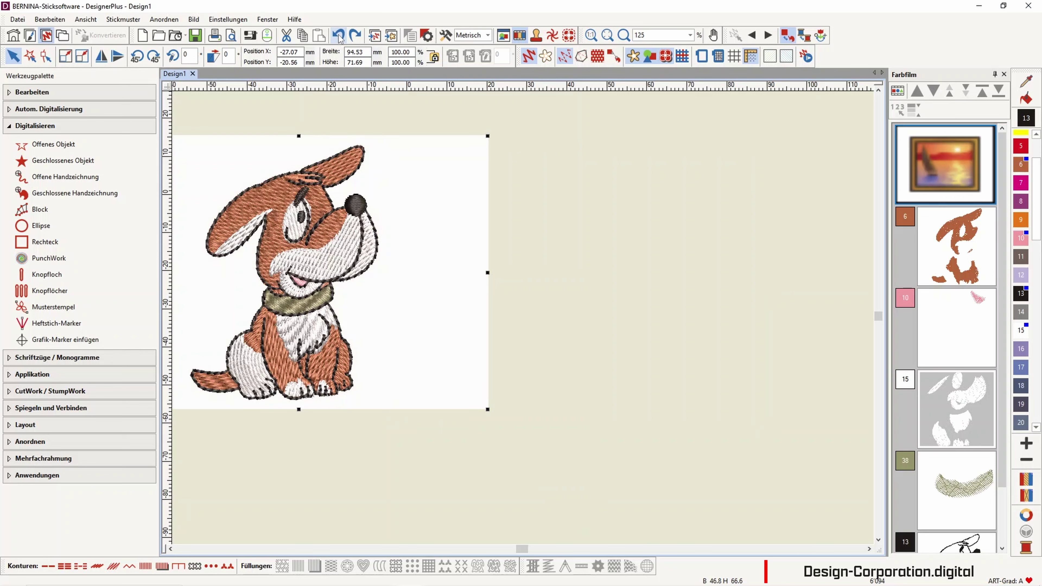
pyautogui.click(616, 270)
# Save the embroidery design as Hund1 in the BERNINA All-in-One V9 (*.ART90) format in the aa schauen folder.
pyautogui.scroll(4, 533, 329)
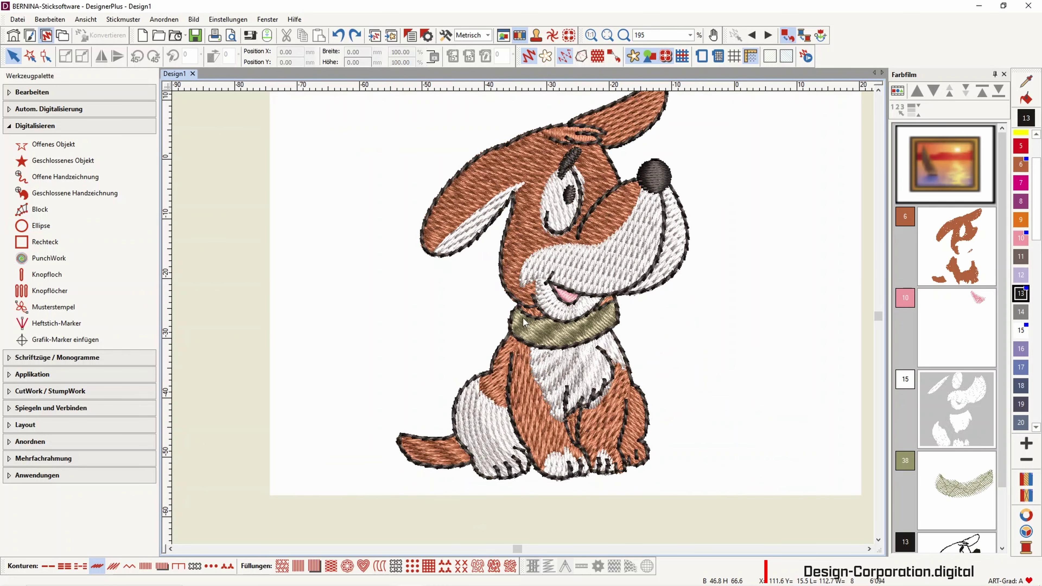
pyautogui.scroll(-1, 524, 322)
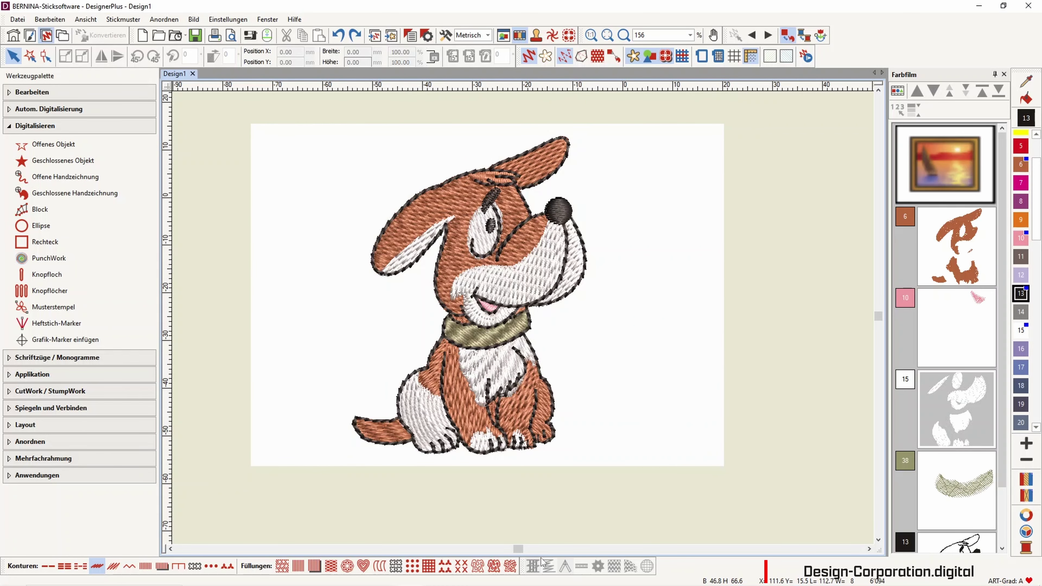
pyautogui.click(17, 20)
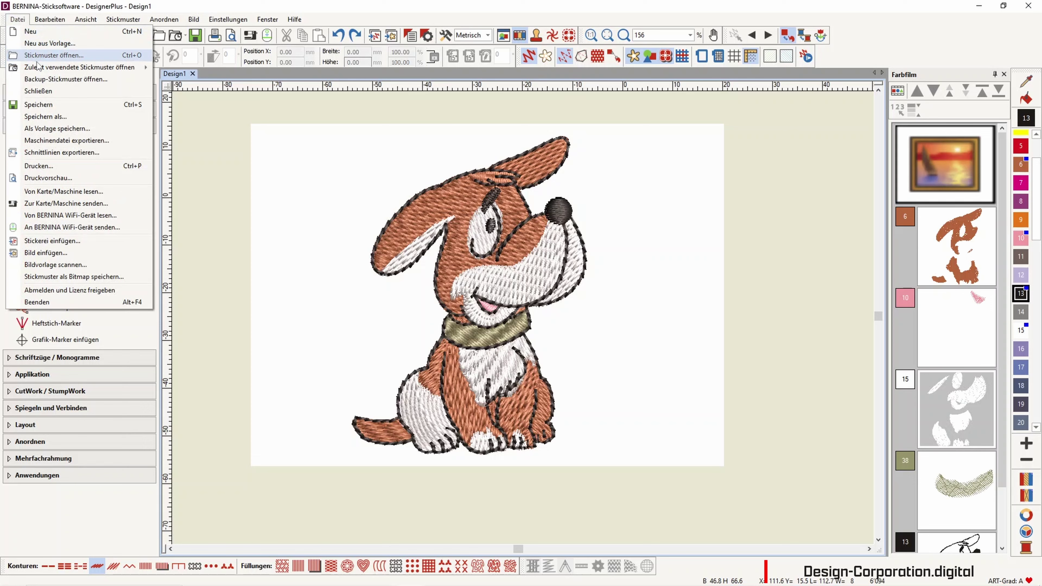
pyautogui.click(40, 106)
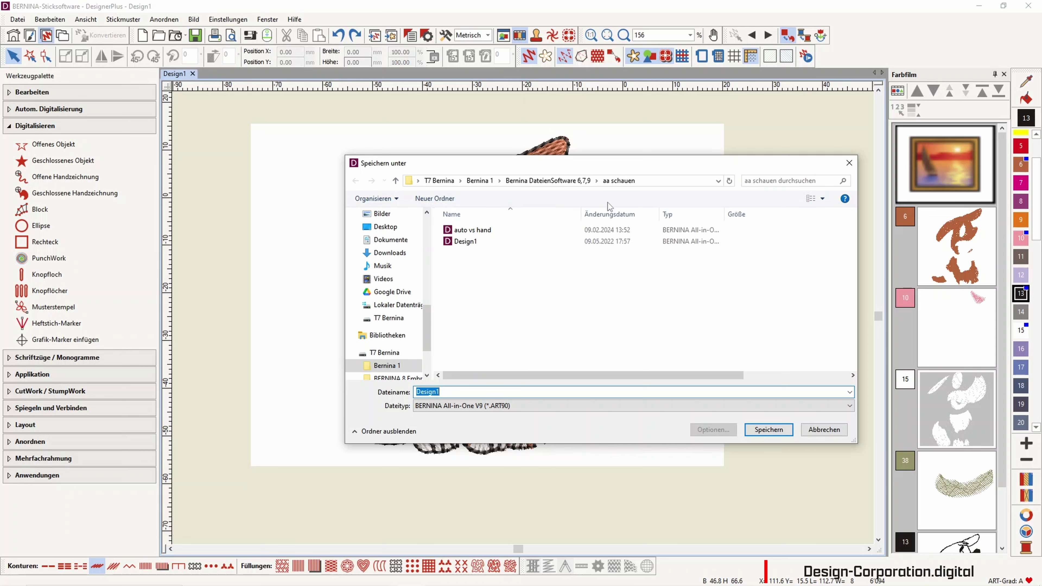
pyautogui.write('Hund1')
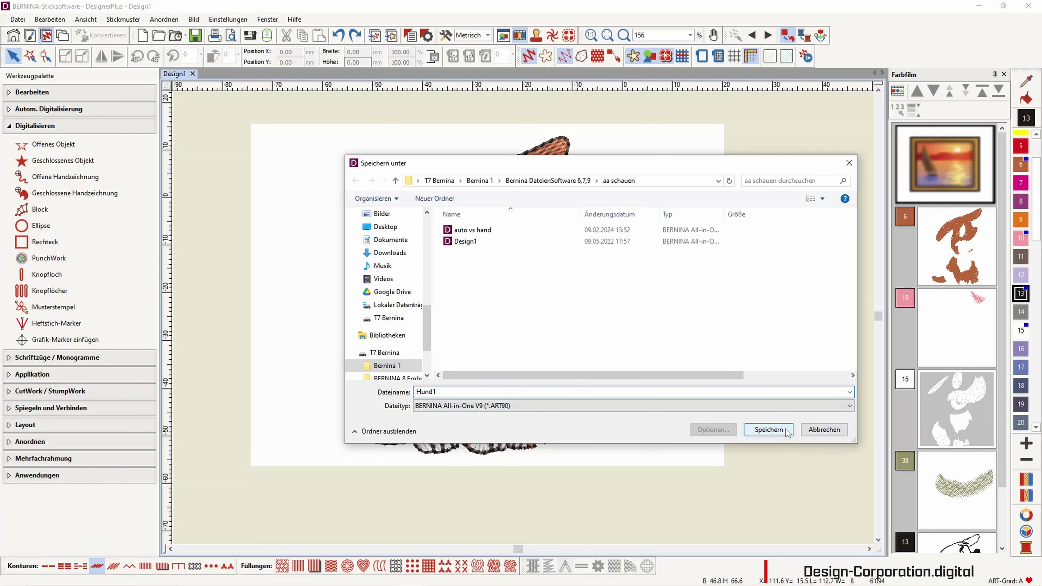
pyautogui.click(770, 430)
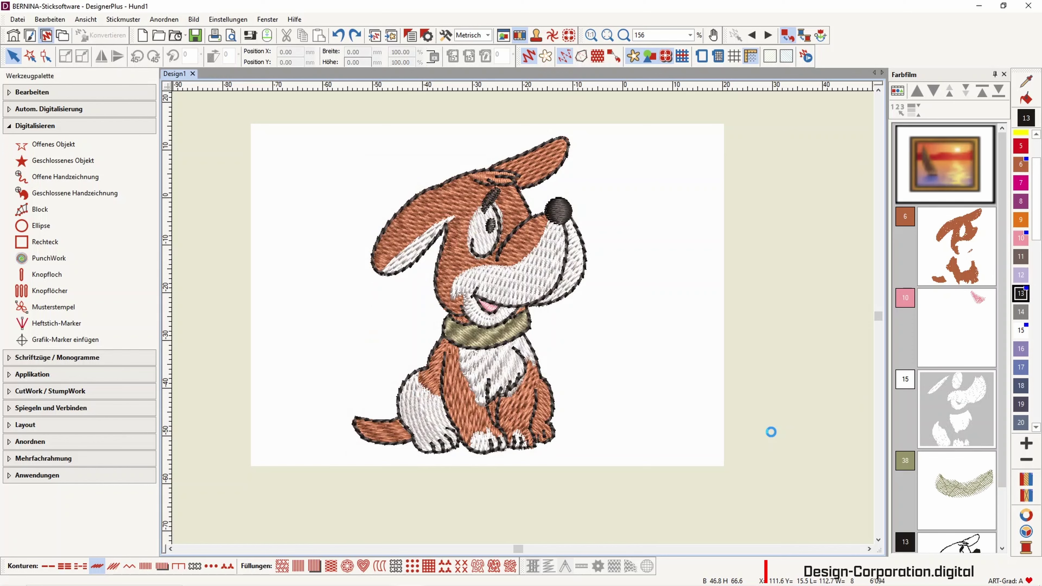